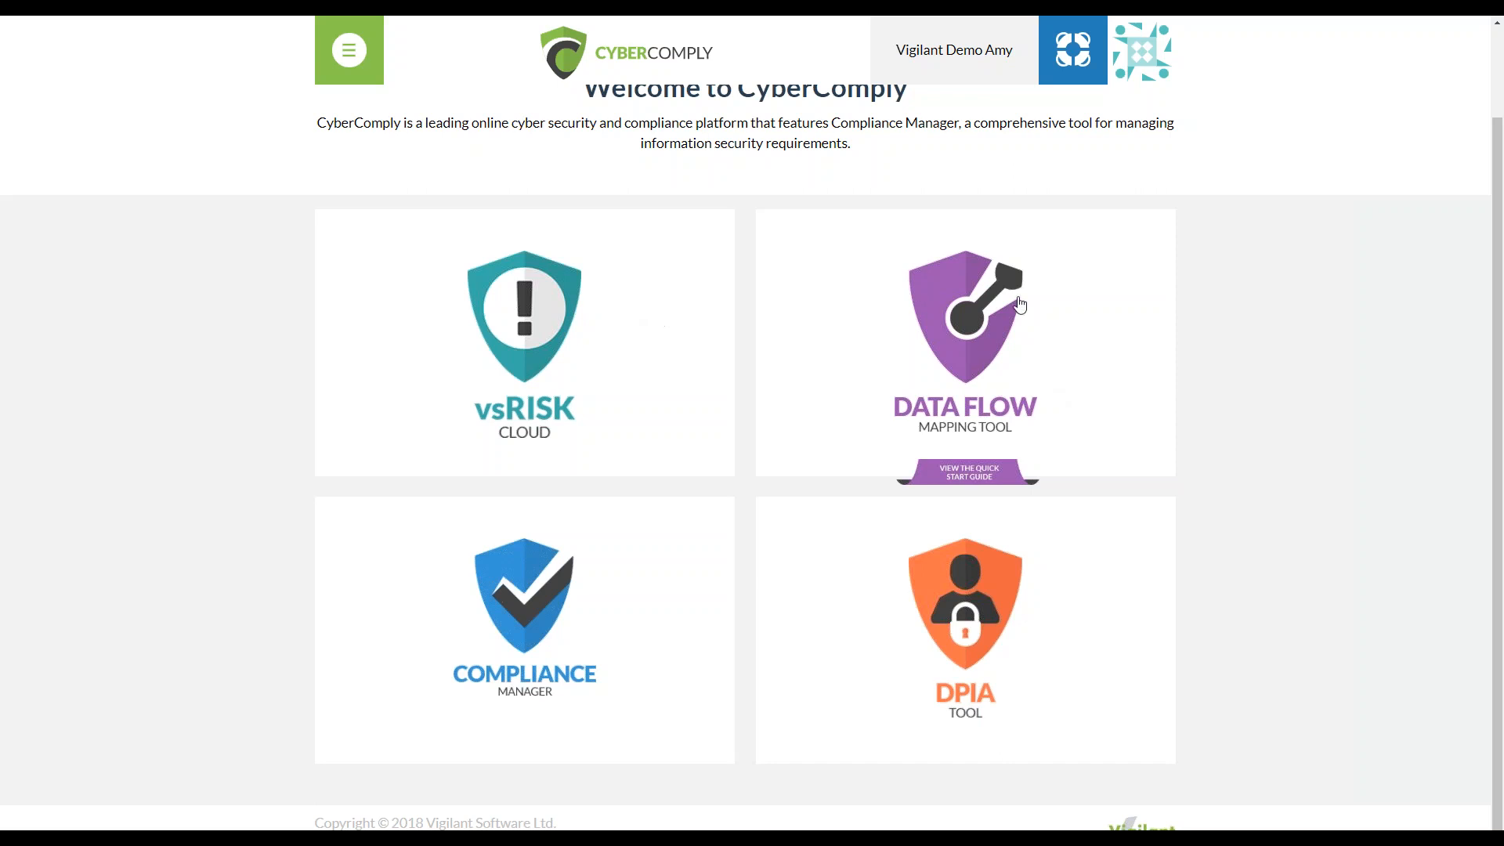
# Log back in with the saved credentials and open the user details page
pyautogui.click(343, 64)
pyautogui.scroll(2, 1336, 444)
pyautogui.moveTo(1154, 69)
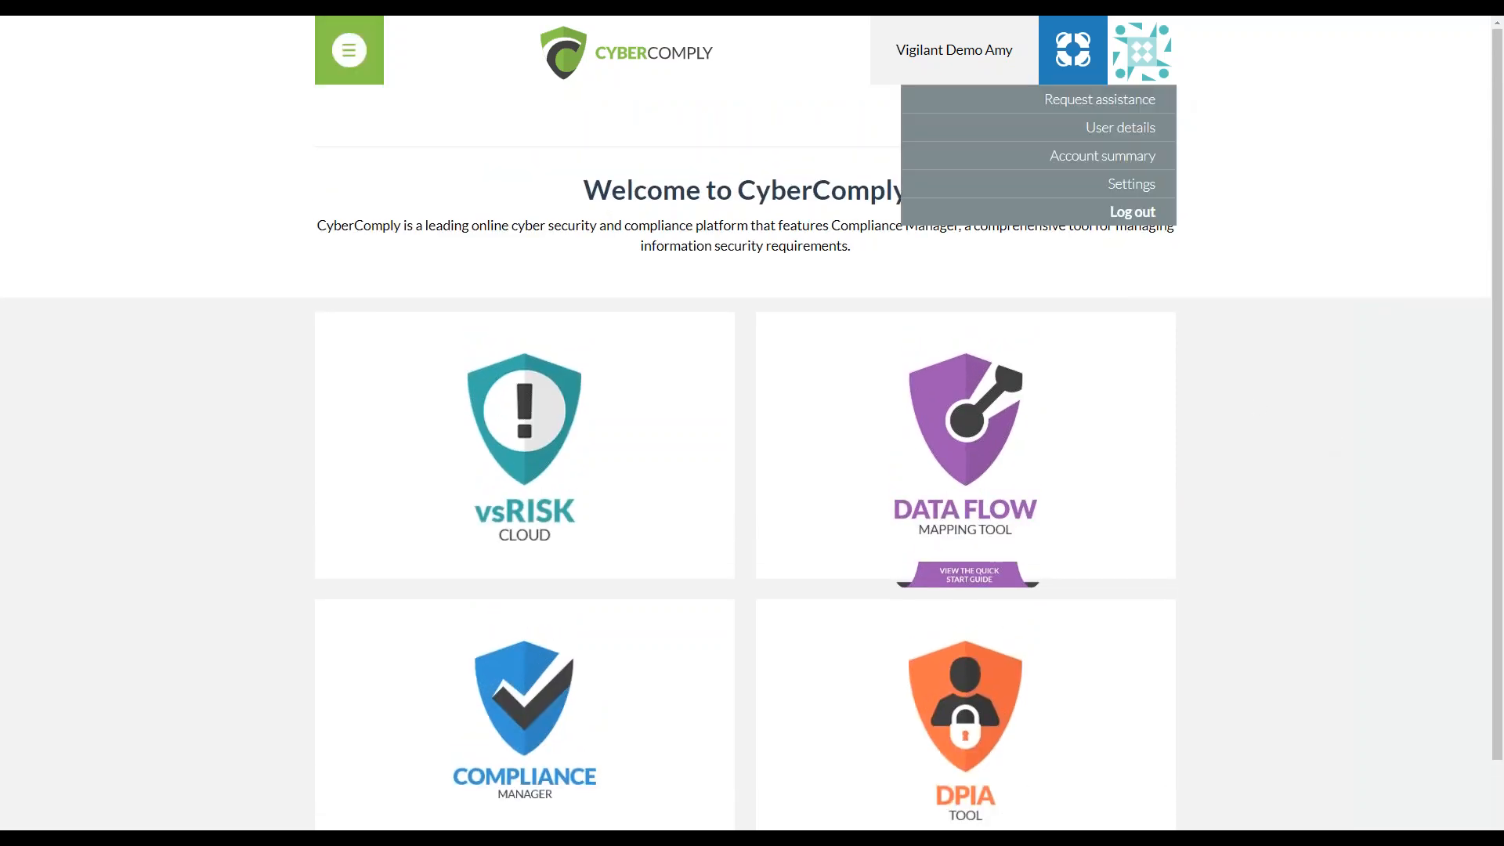
pyautogui.click(1121, 129)
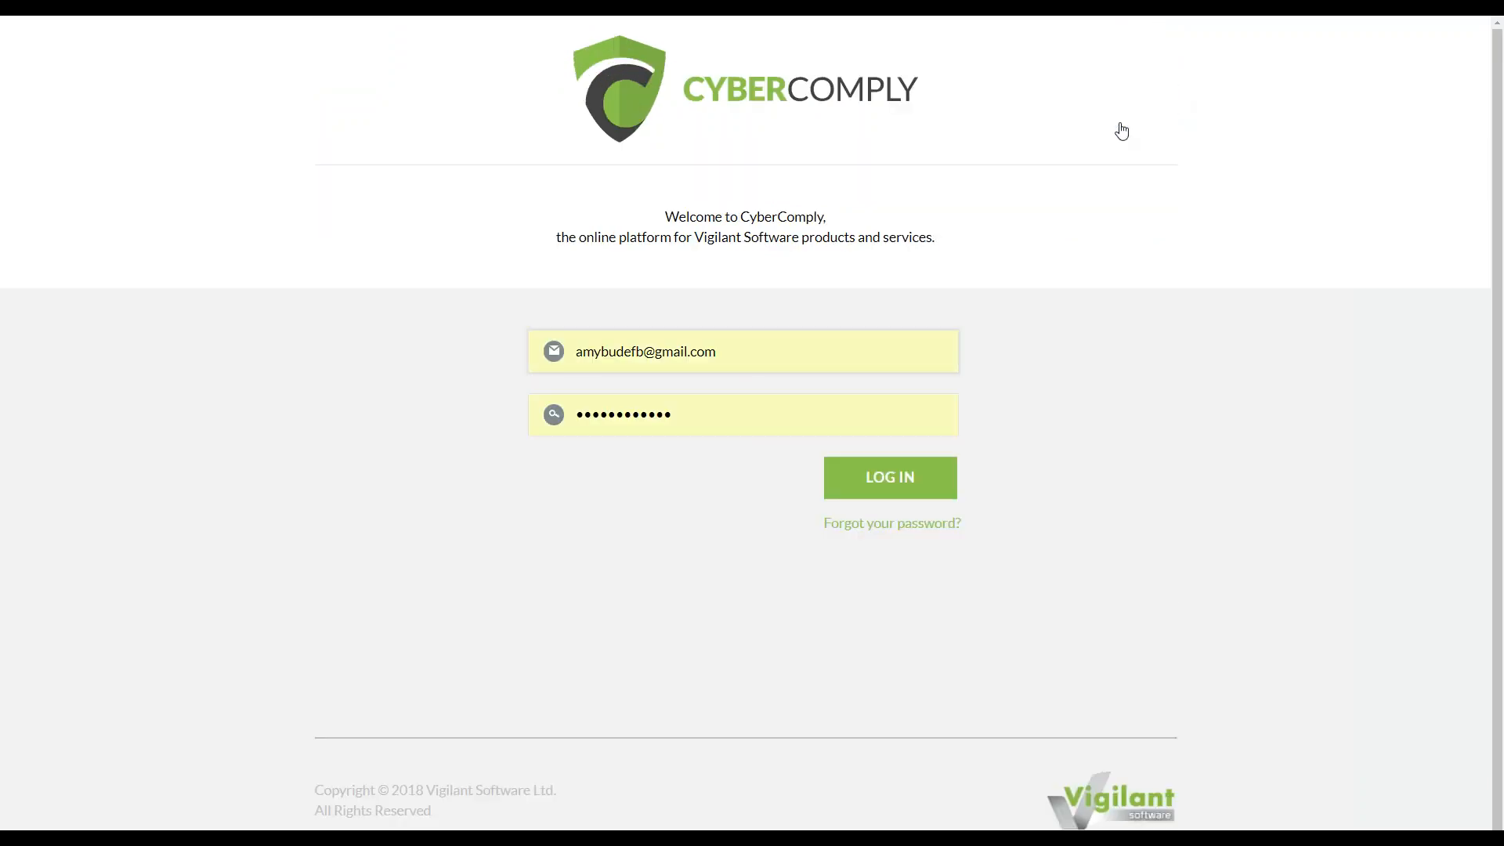
pyautogui.click(866, 480)
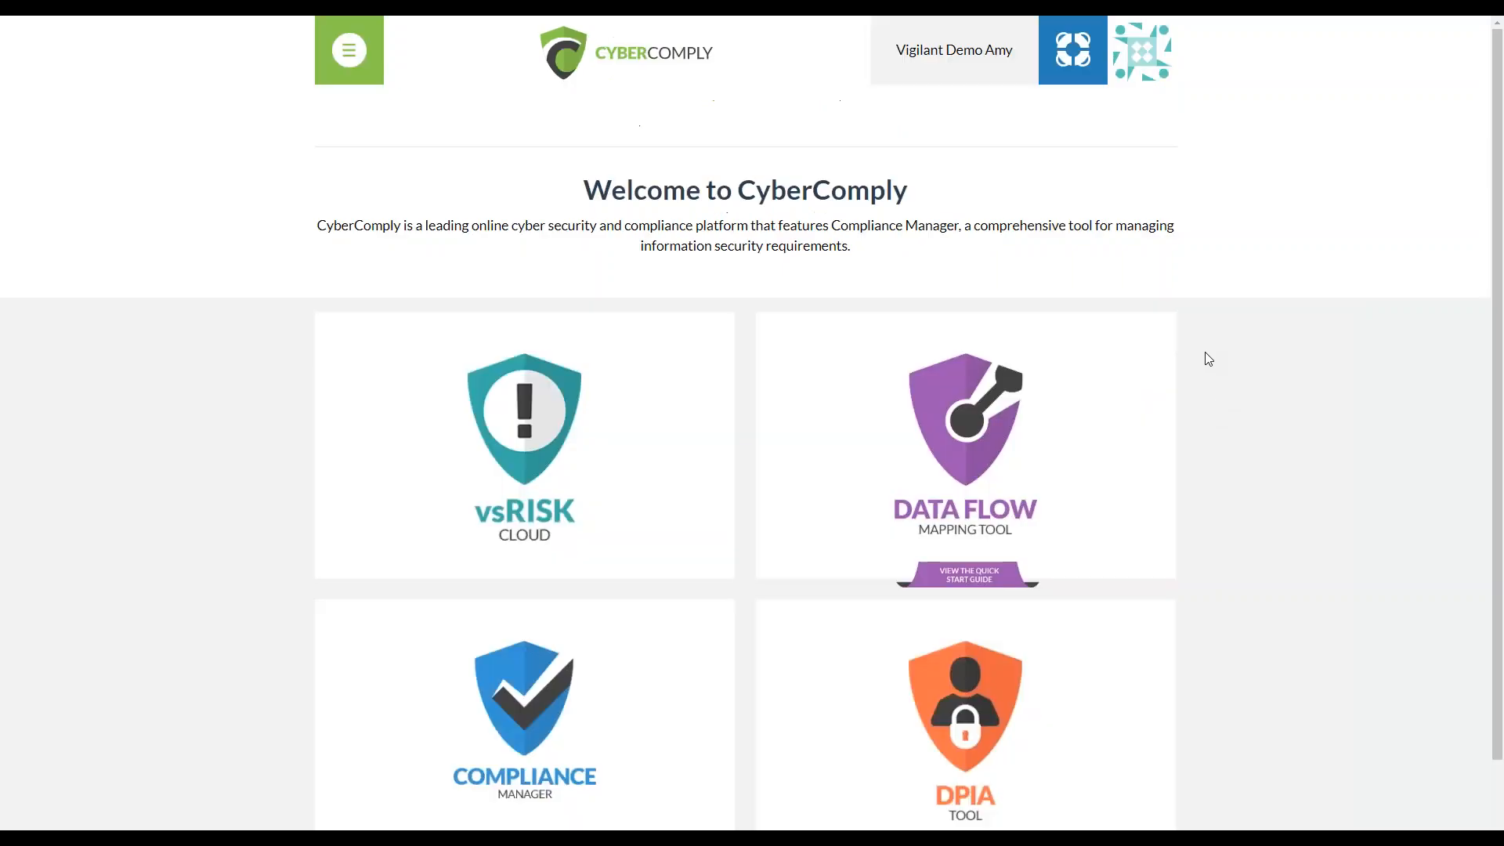
pyautogui.click(1166, 41)
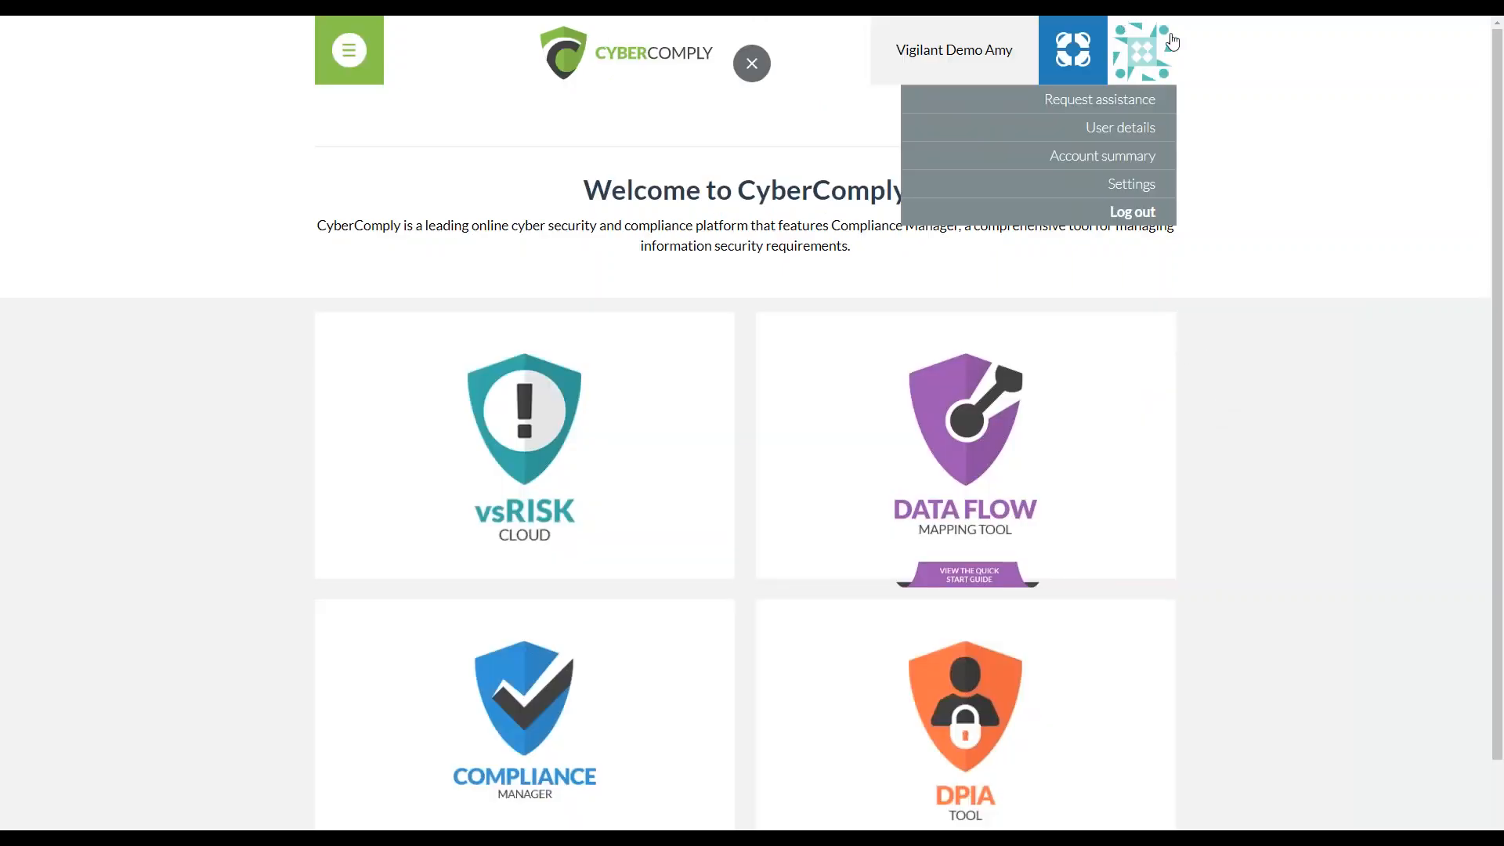
pyautogui.click(1154, 133)
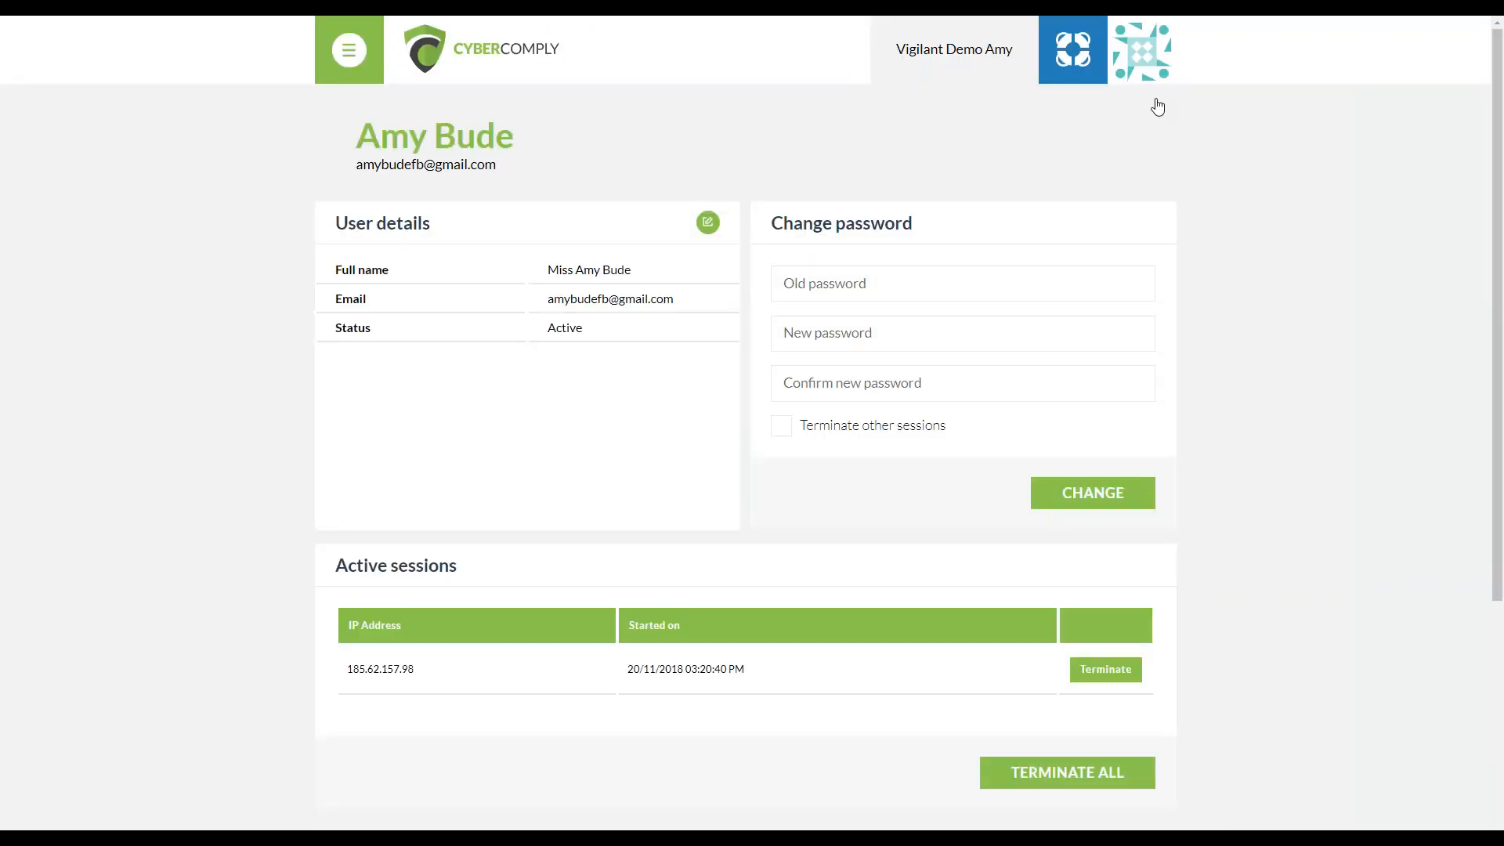
# Review the active sessions and the organisation accounts offered for access, including Caring Employer Ltd
pyautogui.scroll(-5, 1354, 577)
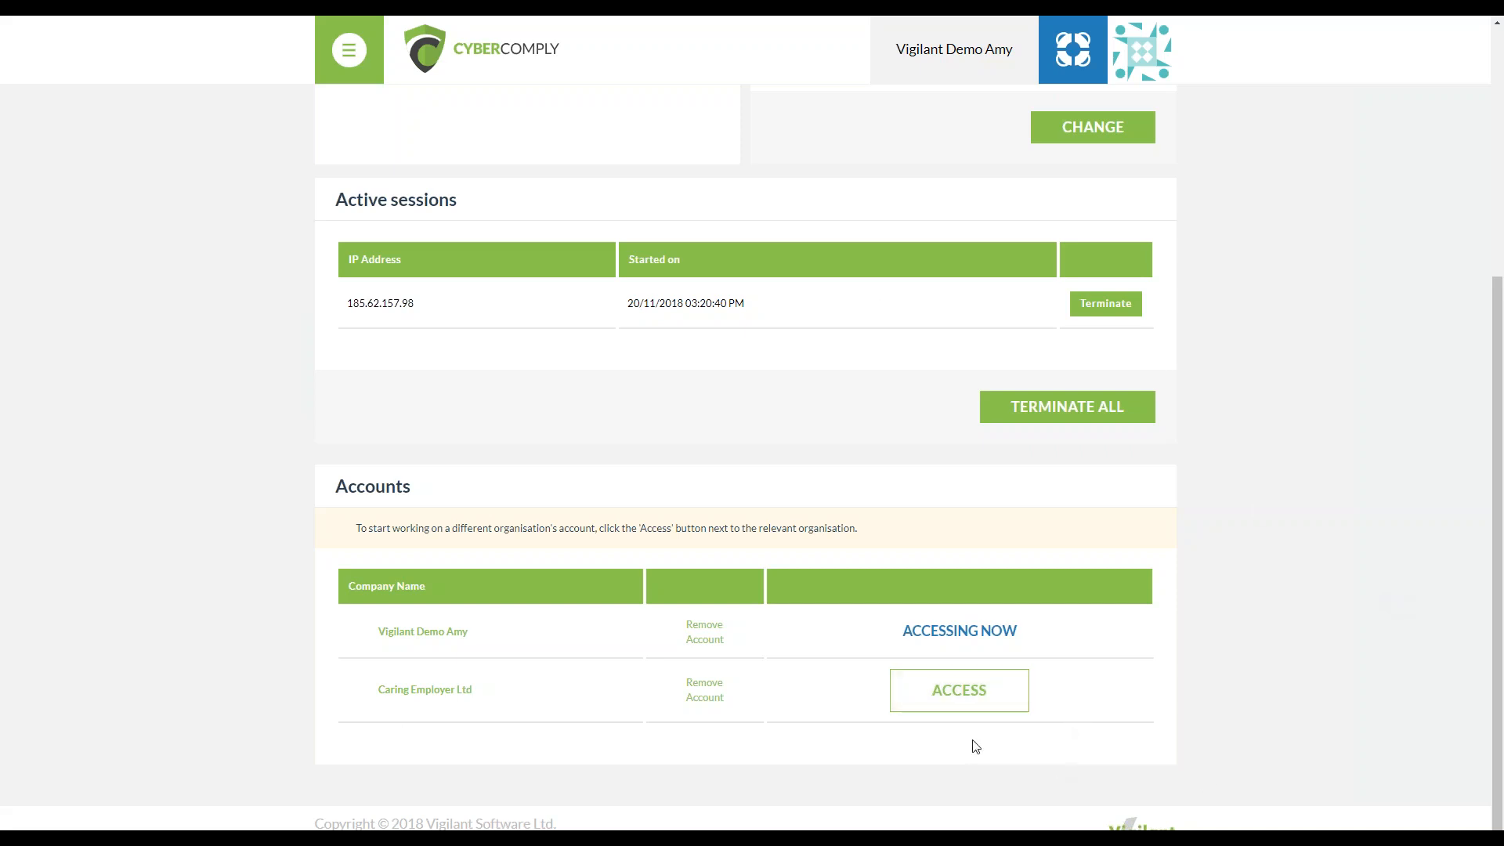
pyautogui.click(932, 694)
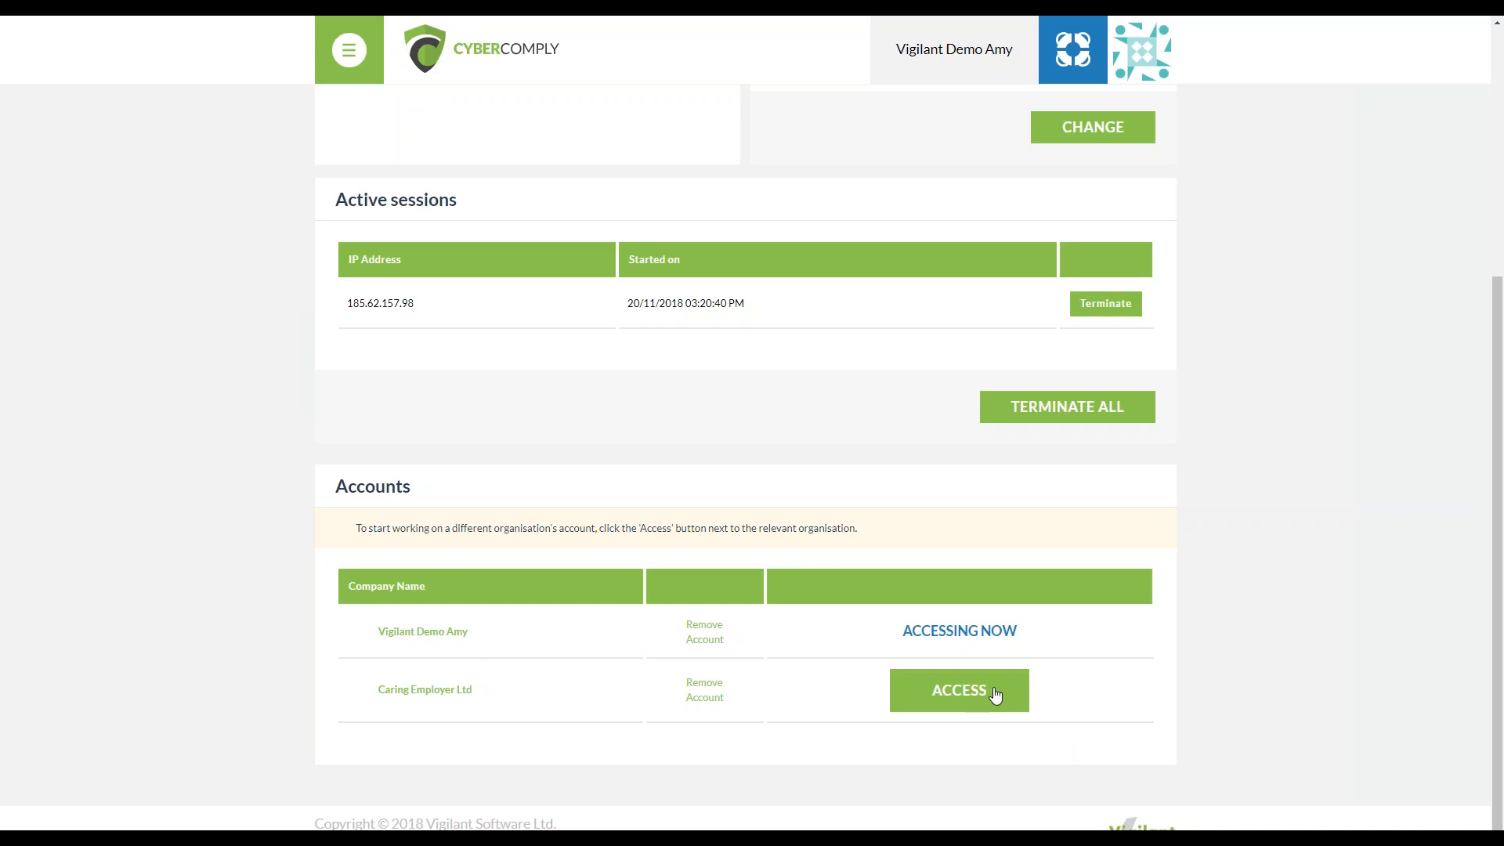
pyautogui.click(993, 693)
pyautogui.click(773, 205)
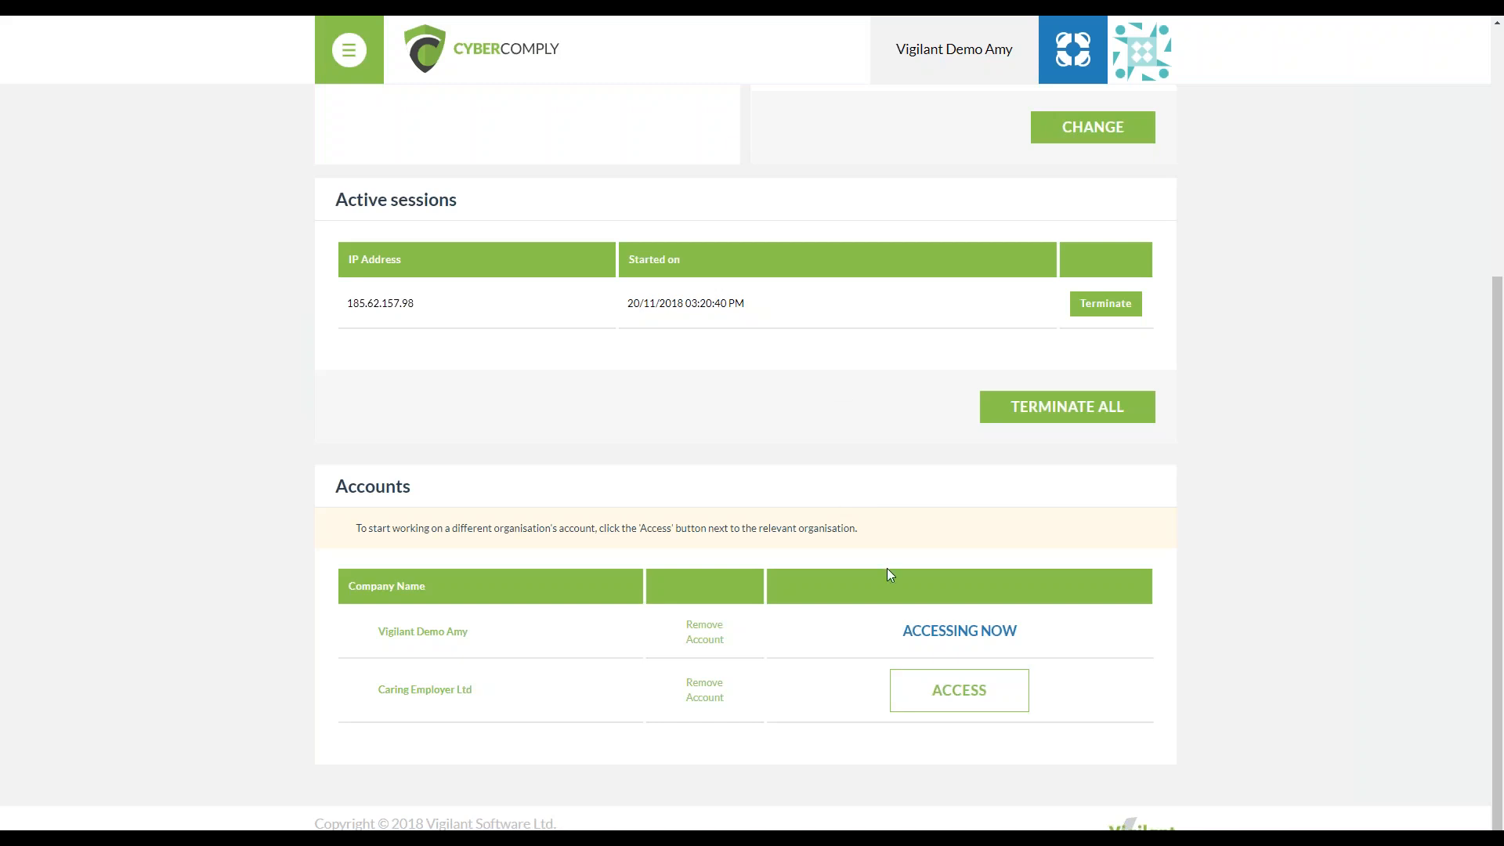
# Open the account summary and examine the roles available when inviting a user, without sending an invitation
pyautogui.click(1156, 43)
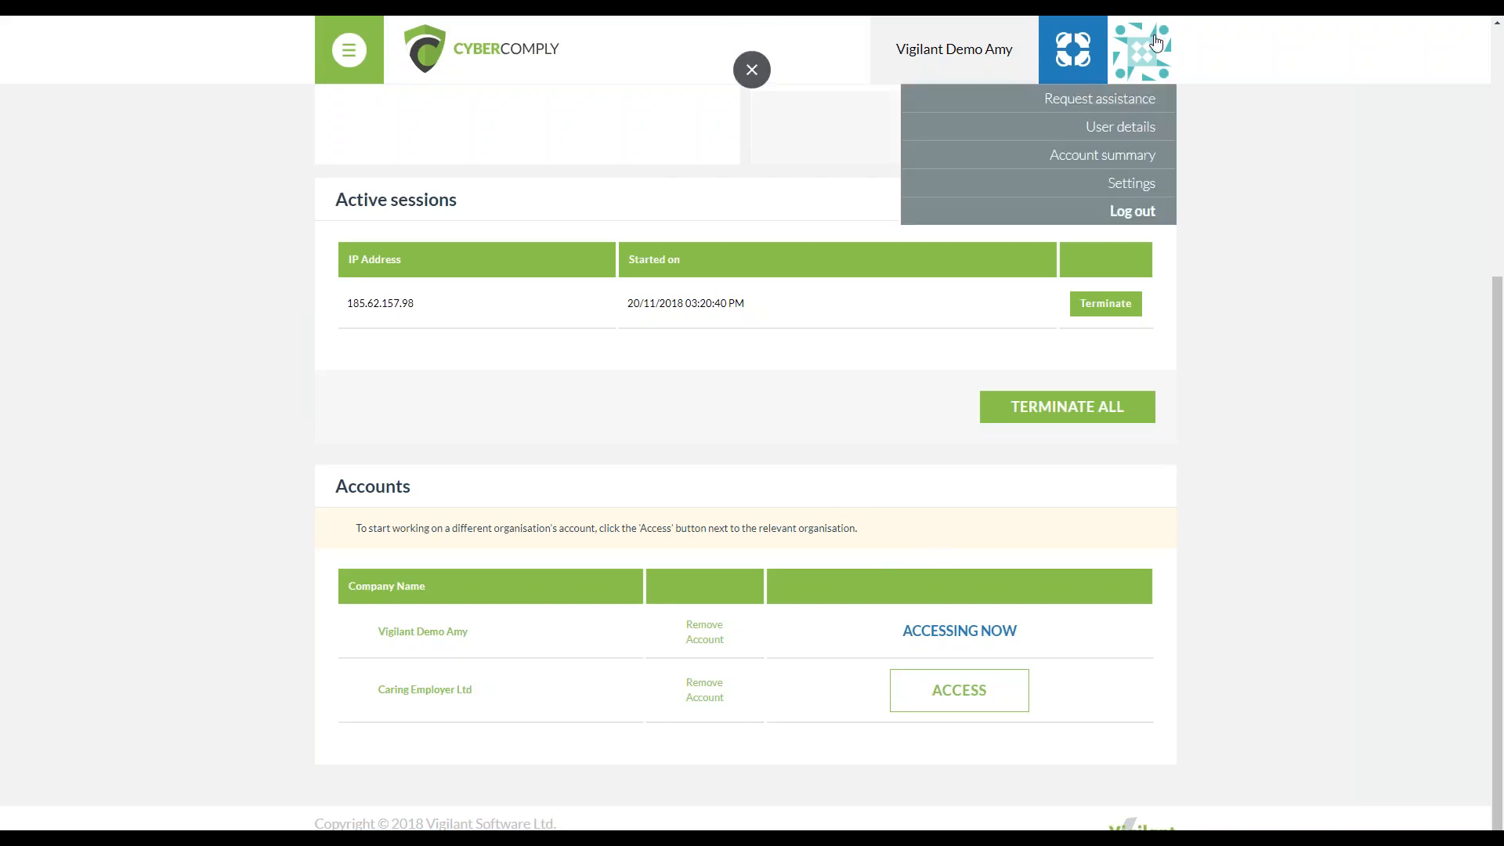
pyautogui.click(1156, 155)
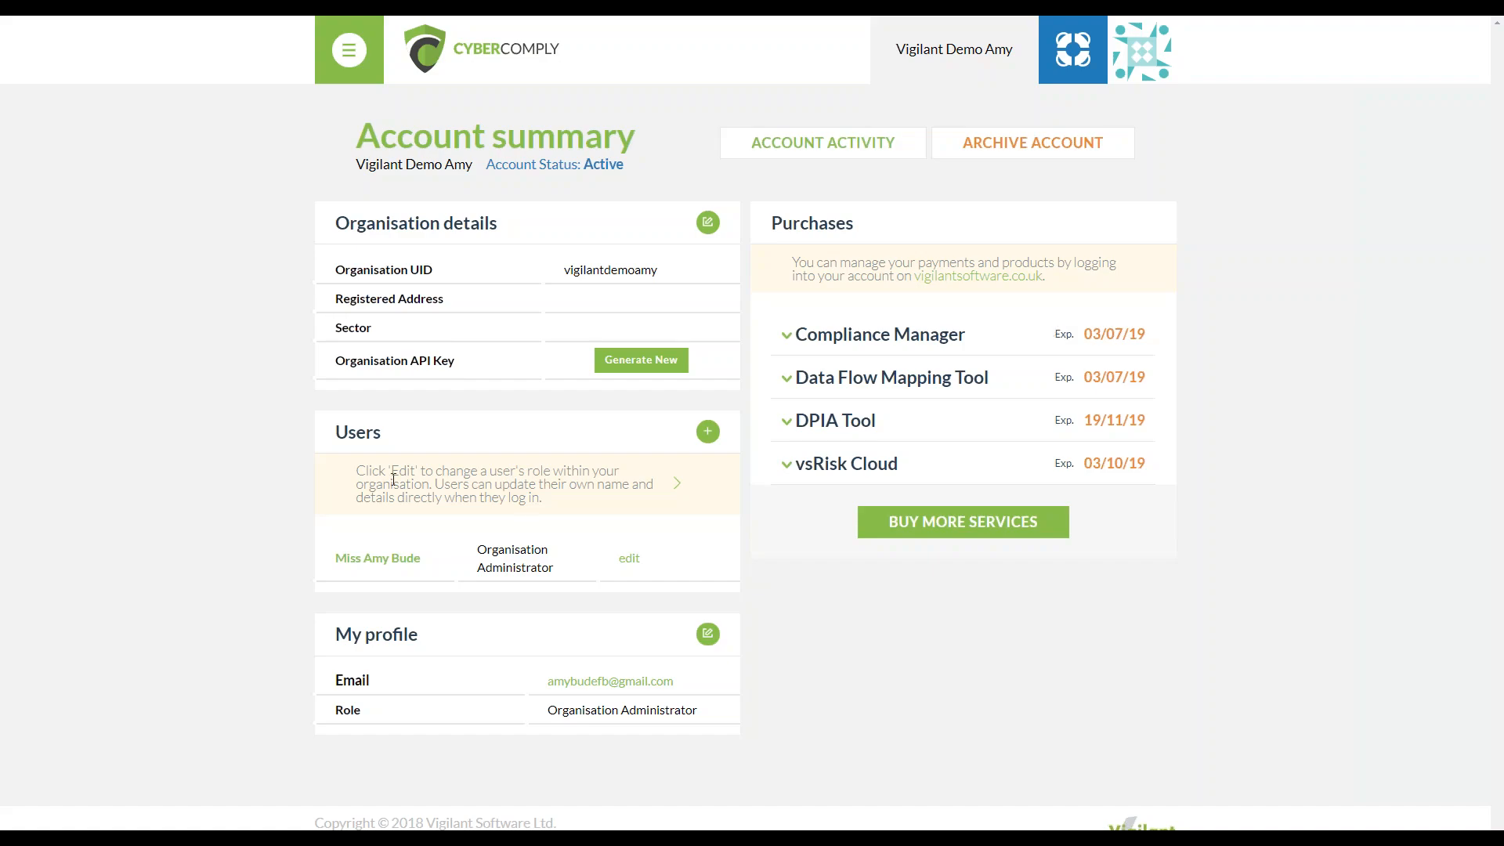
pyautogui.click(708, 431)
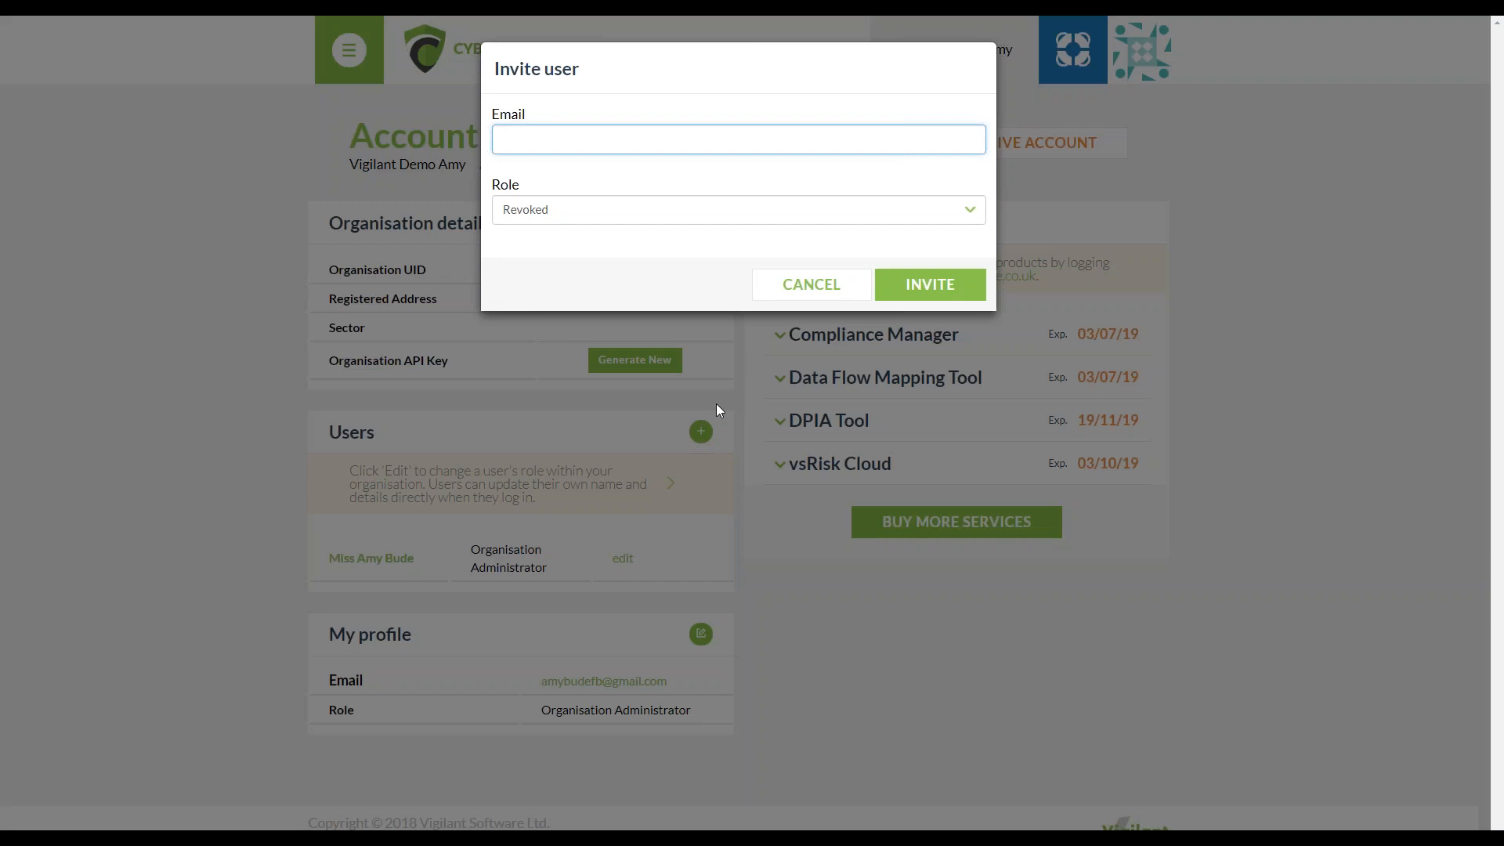
pyautogui.click(923, 215)
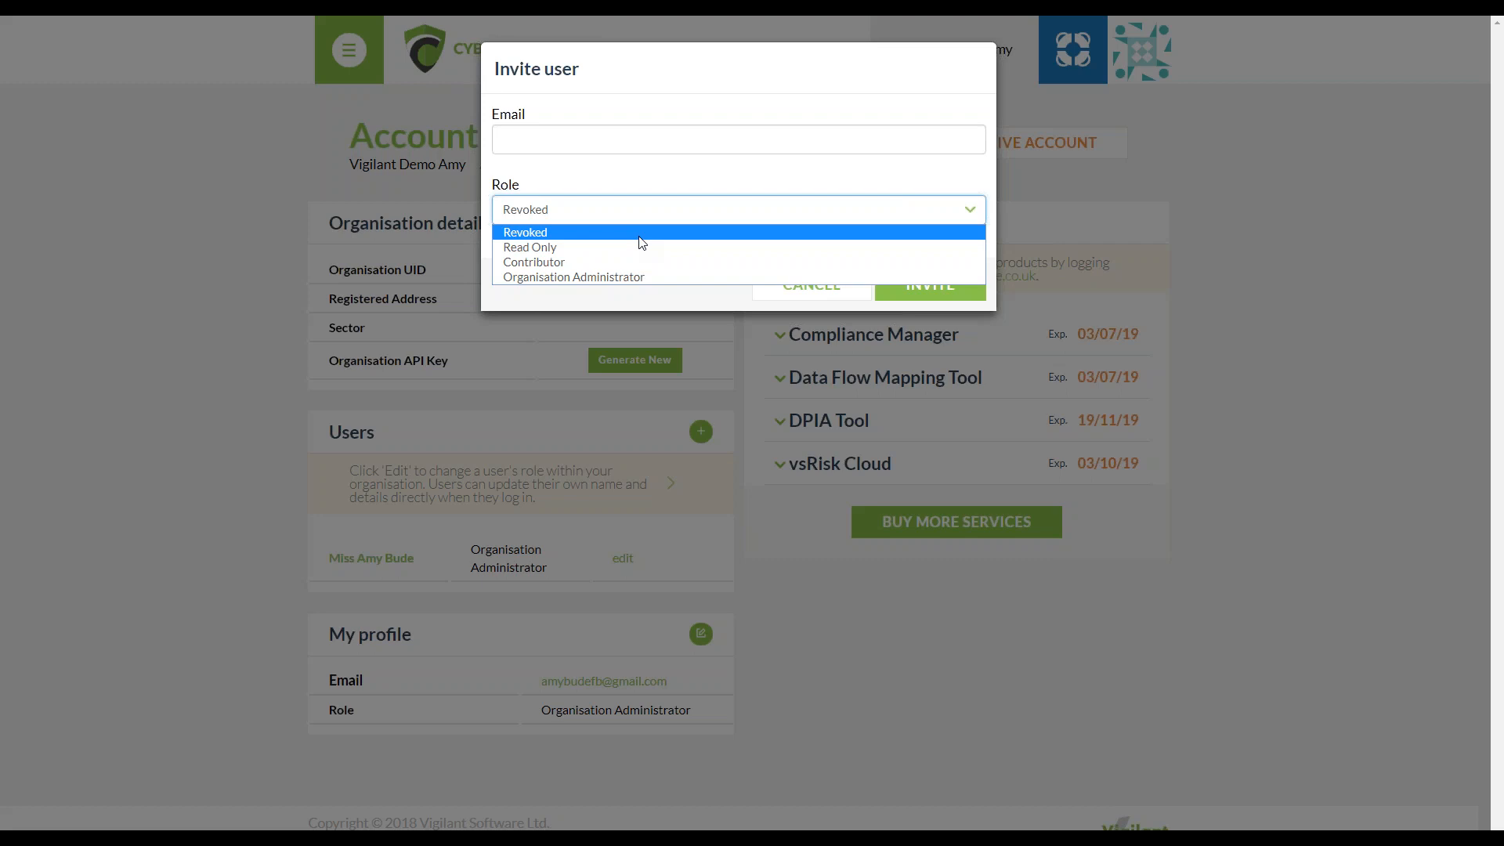
pyautogui.click(660, 141)
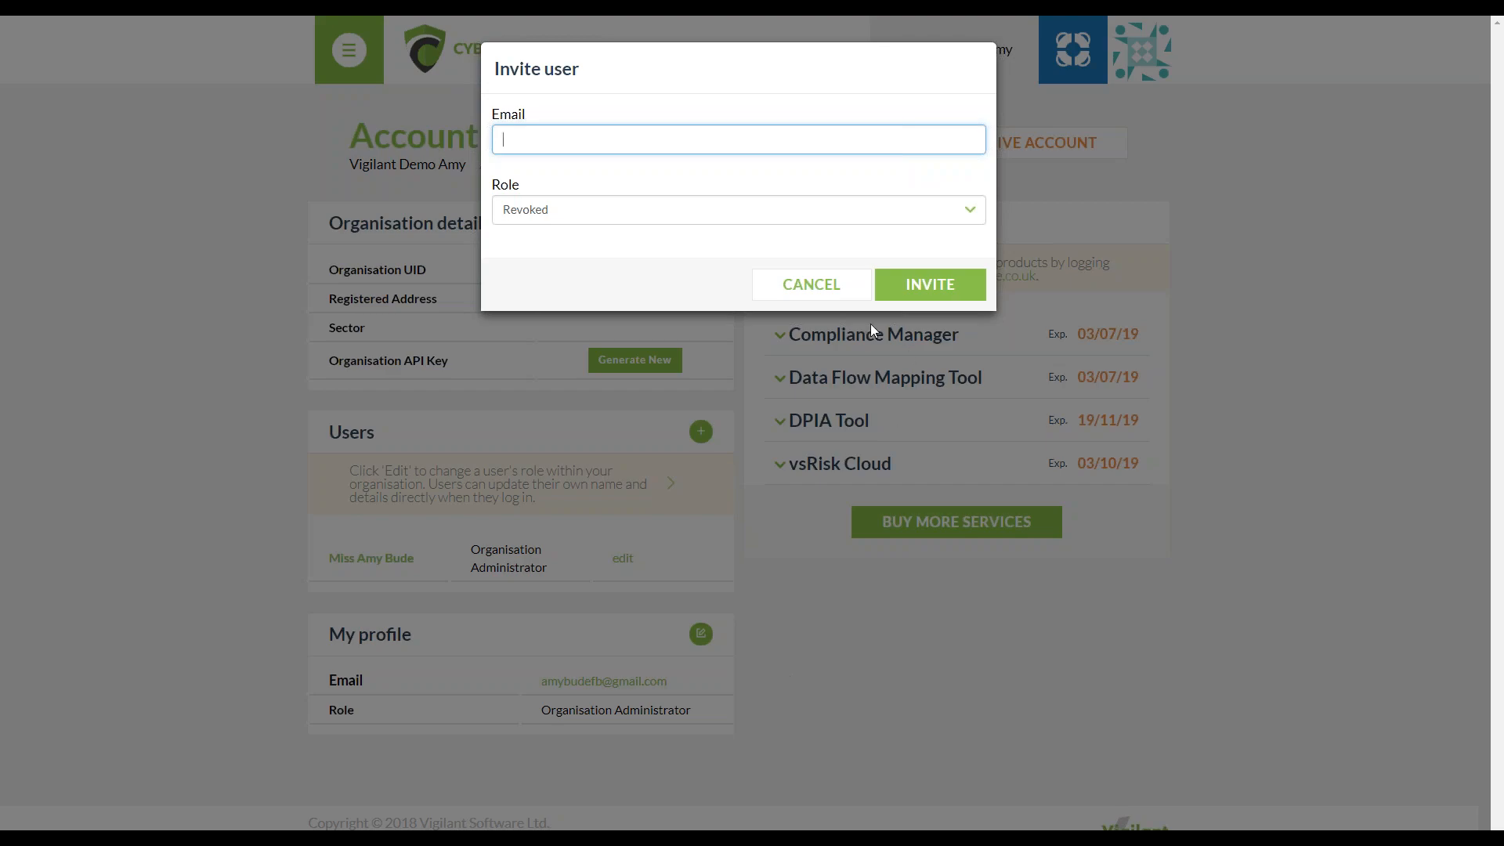
pyautogui.click(807, 285)
# Open the account's classification settings
pyautogui.click(1142, 50)
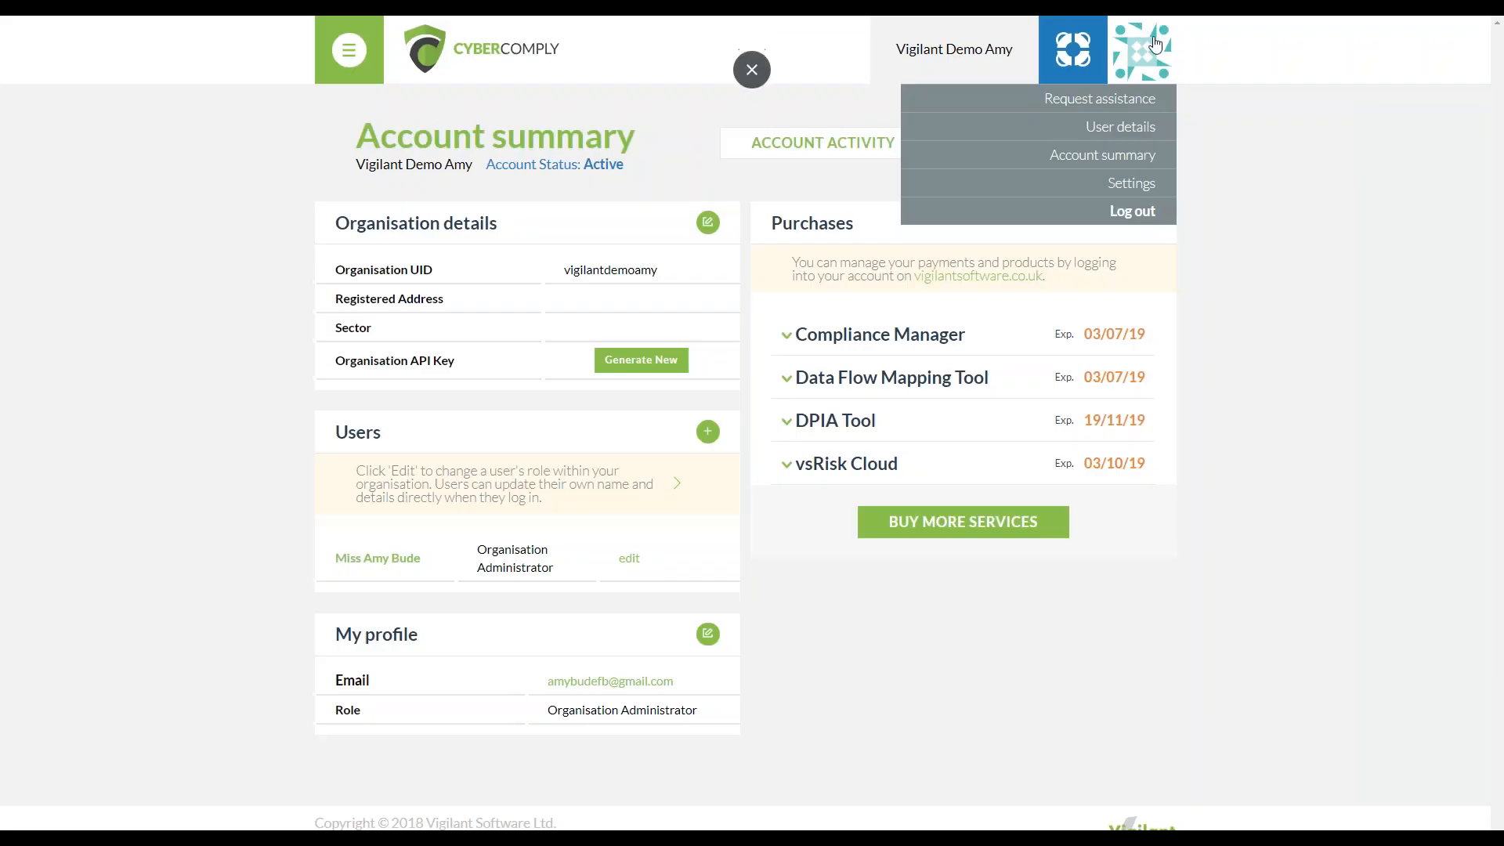
pyautogui.click(1148, 183)
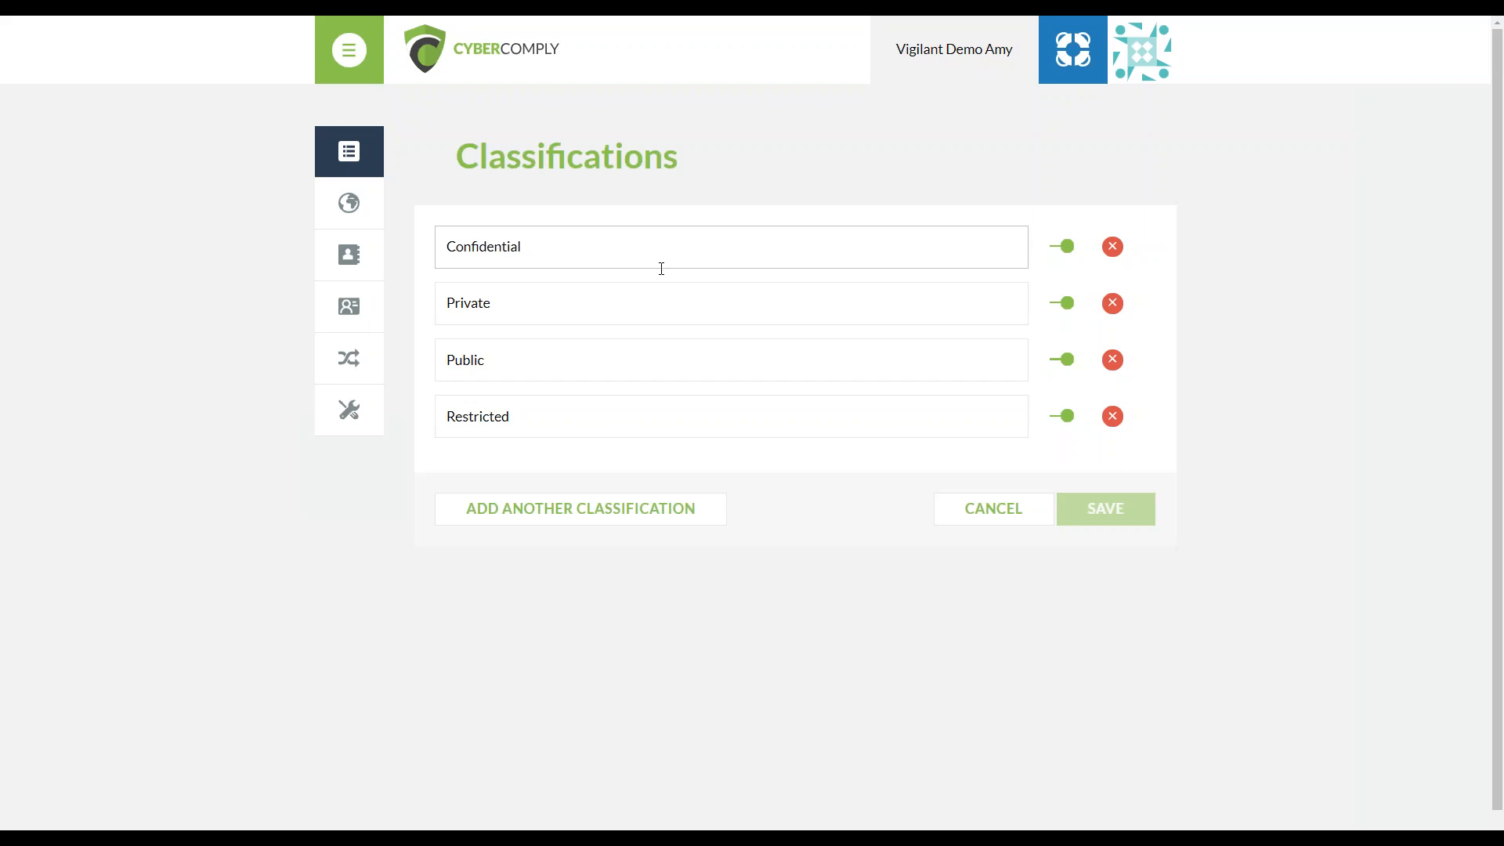
# Add a blank classification below Restricted and delete it again
pyautogui.click(622, 513)
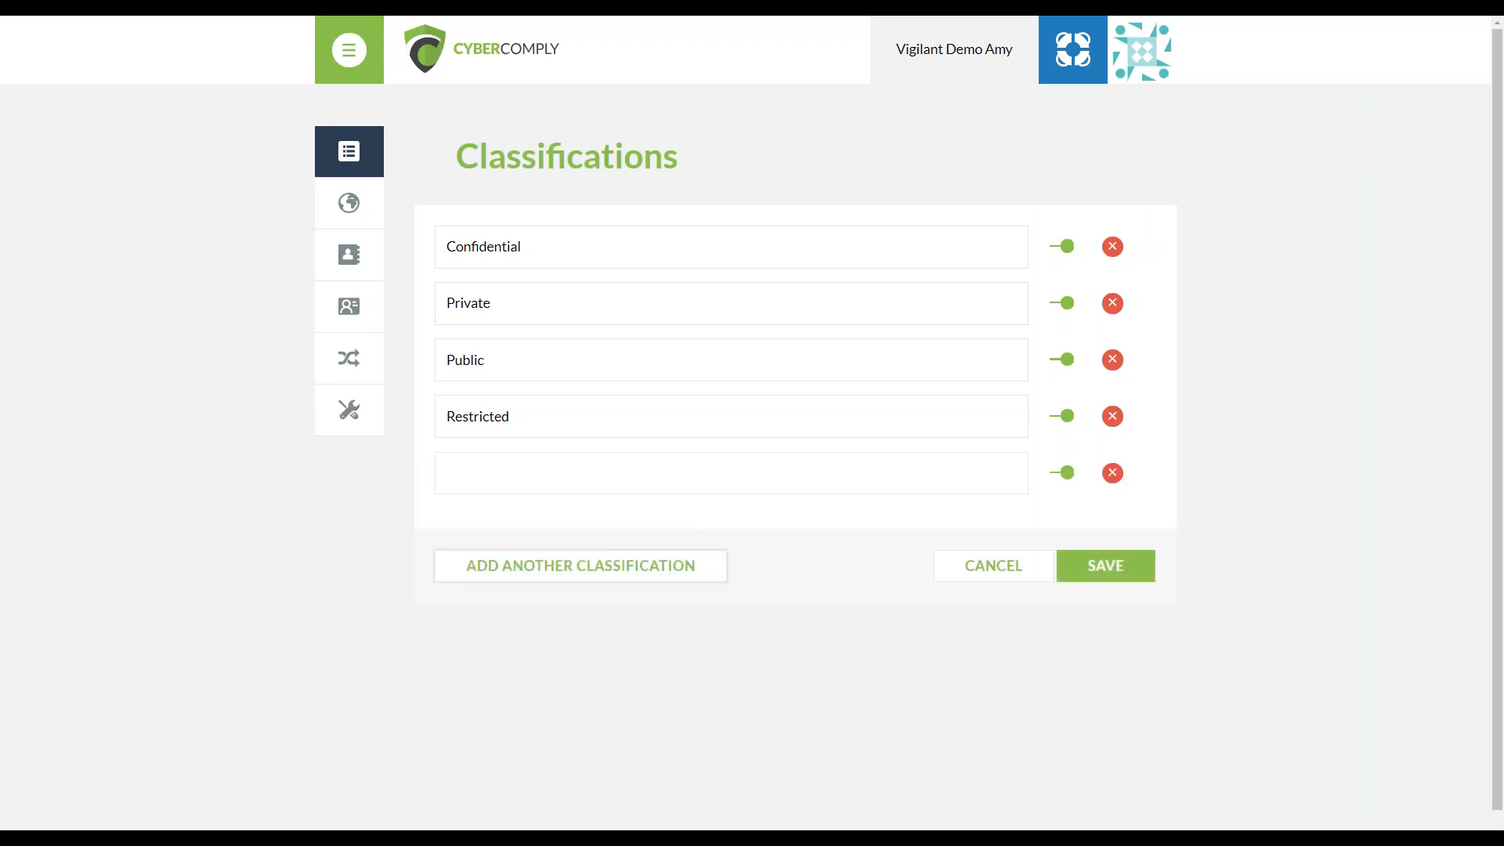
pyautogui.click(578, 481)
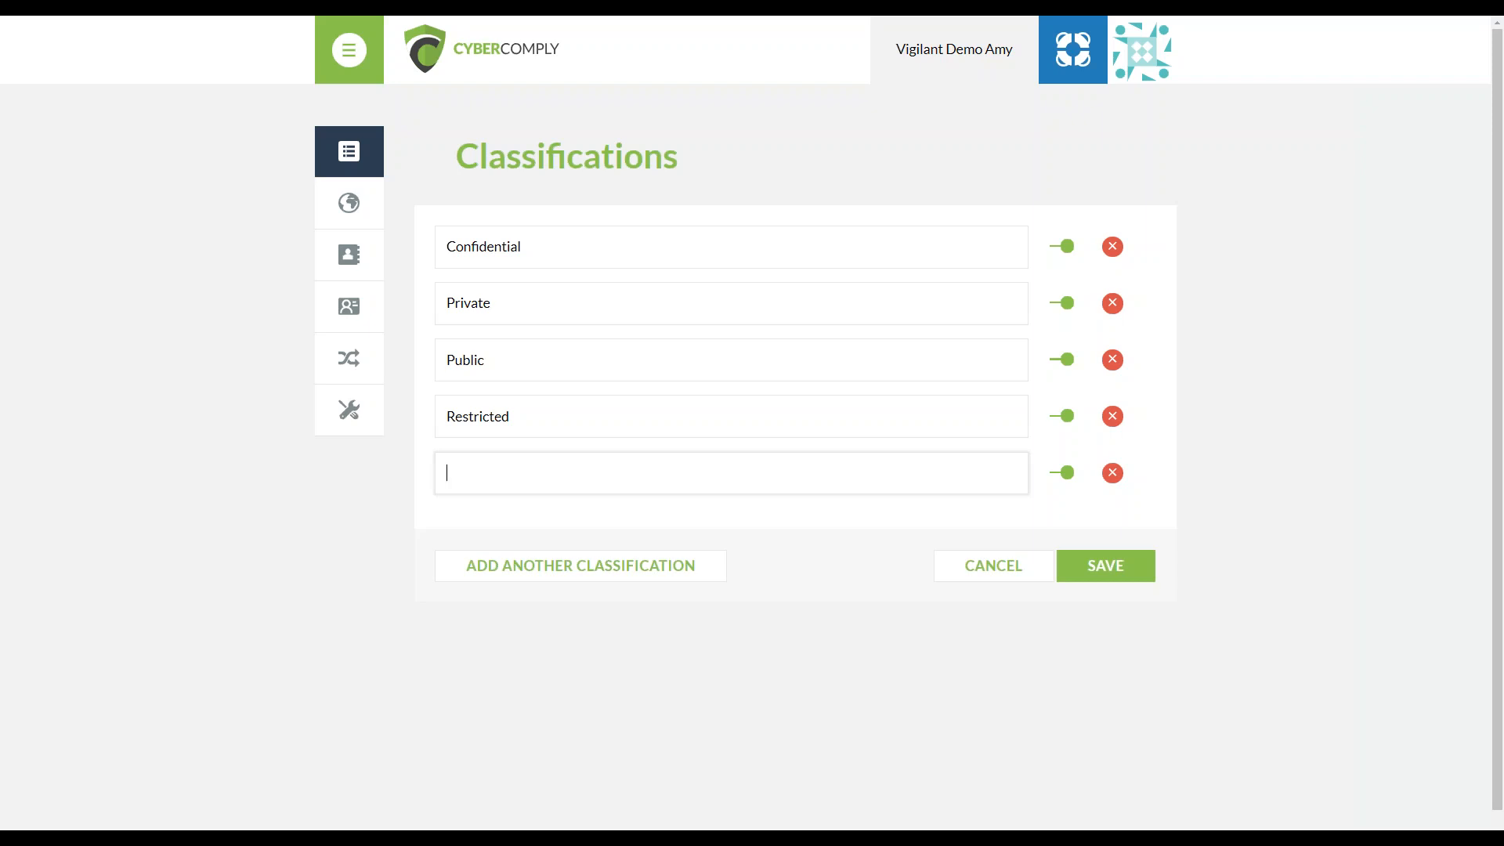
pyautogui.click(1017, 571)
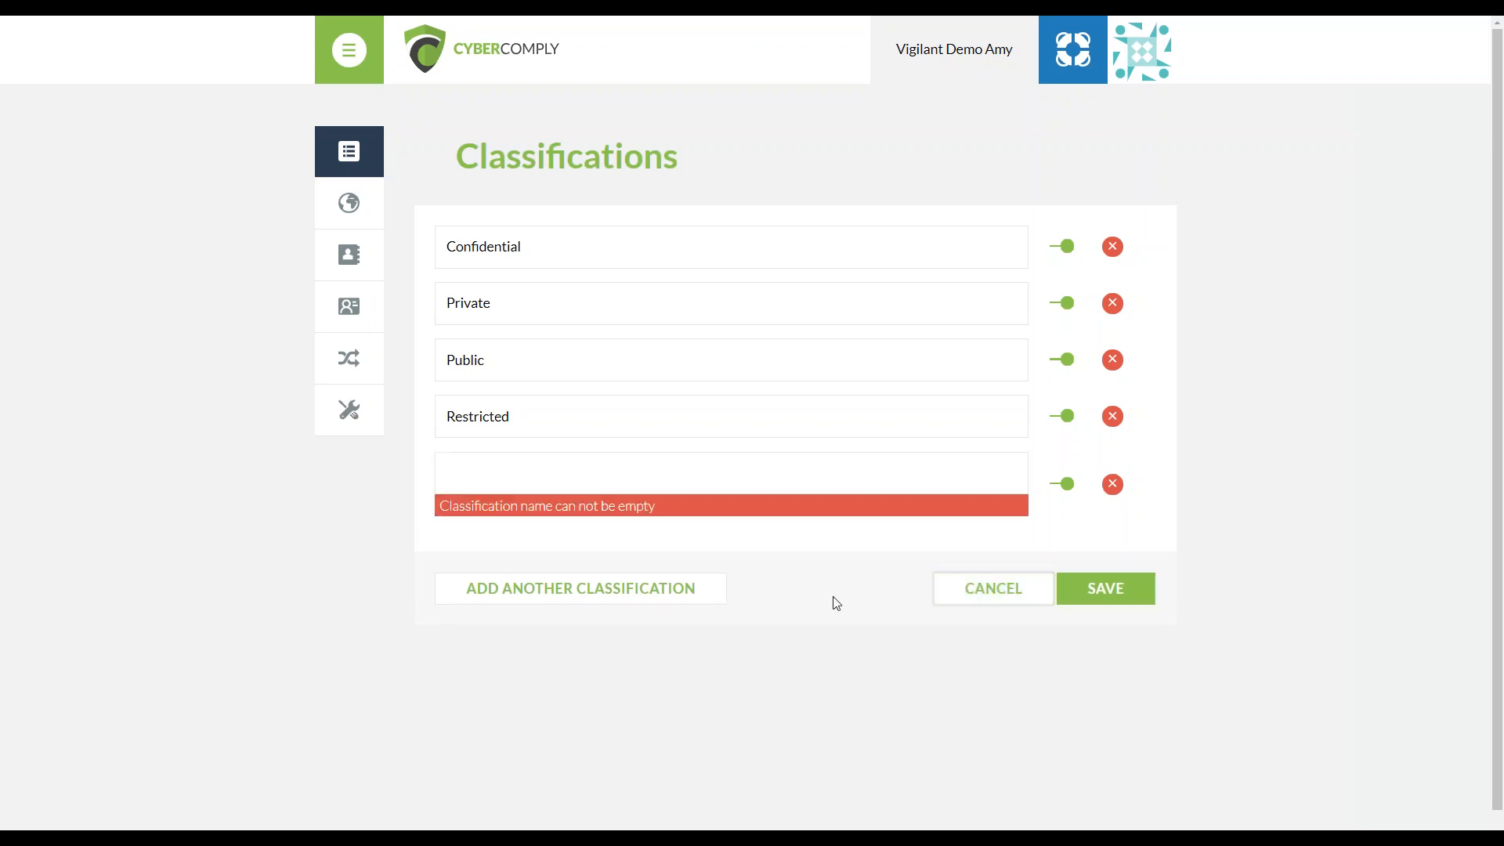
pyautogui.click(1112, 484)
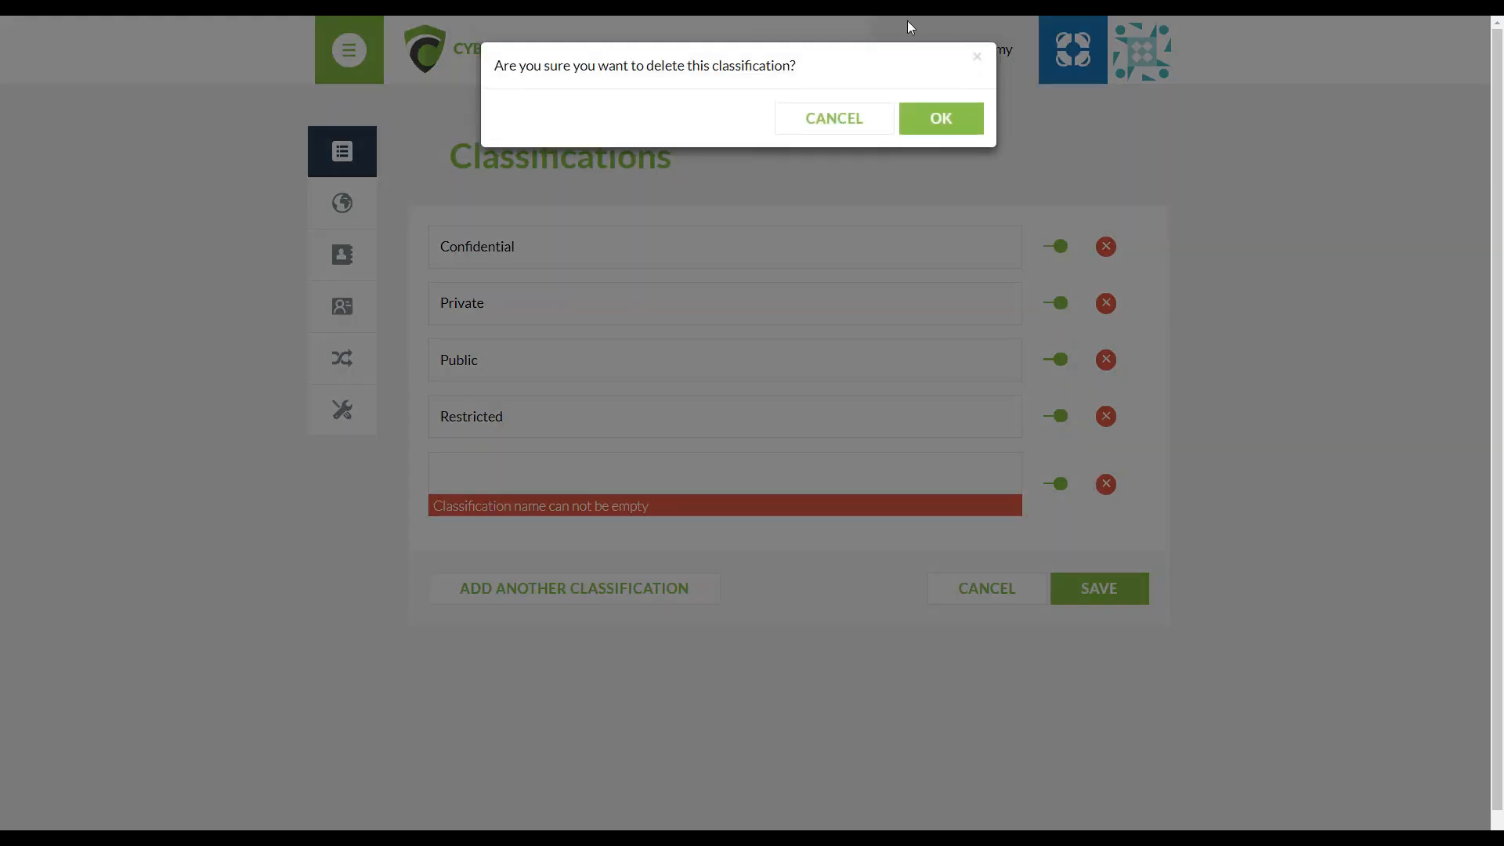
pyautogui.click(942, 119)
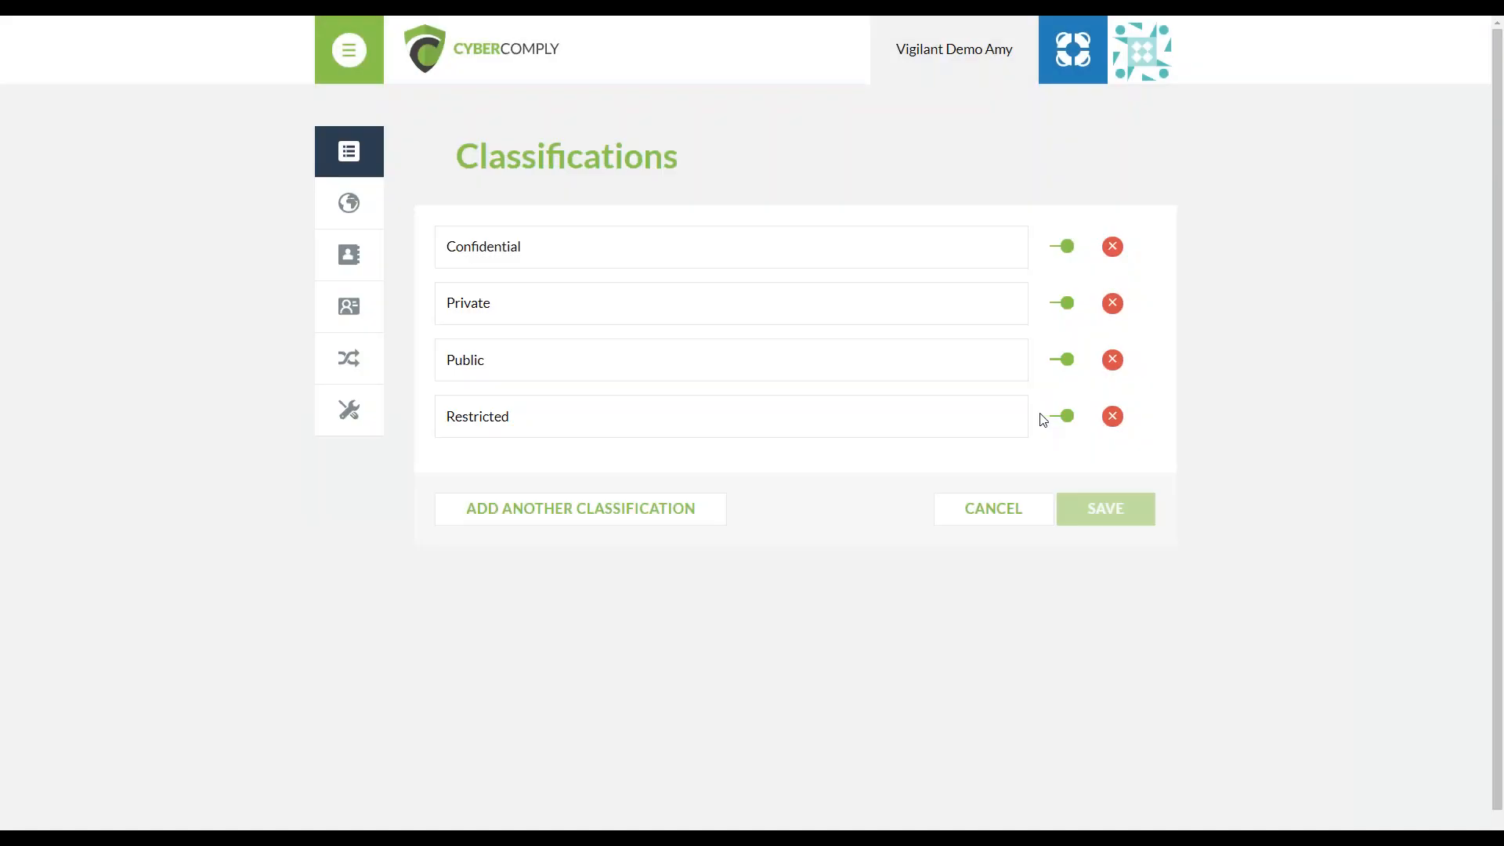
# View the custom regions settings and the organisation's contact details for process records
pyautogui.click(345, 203)
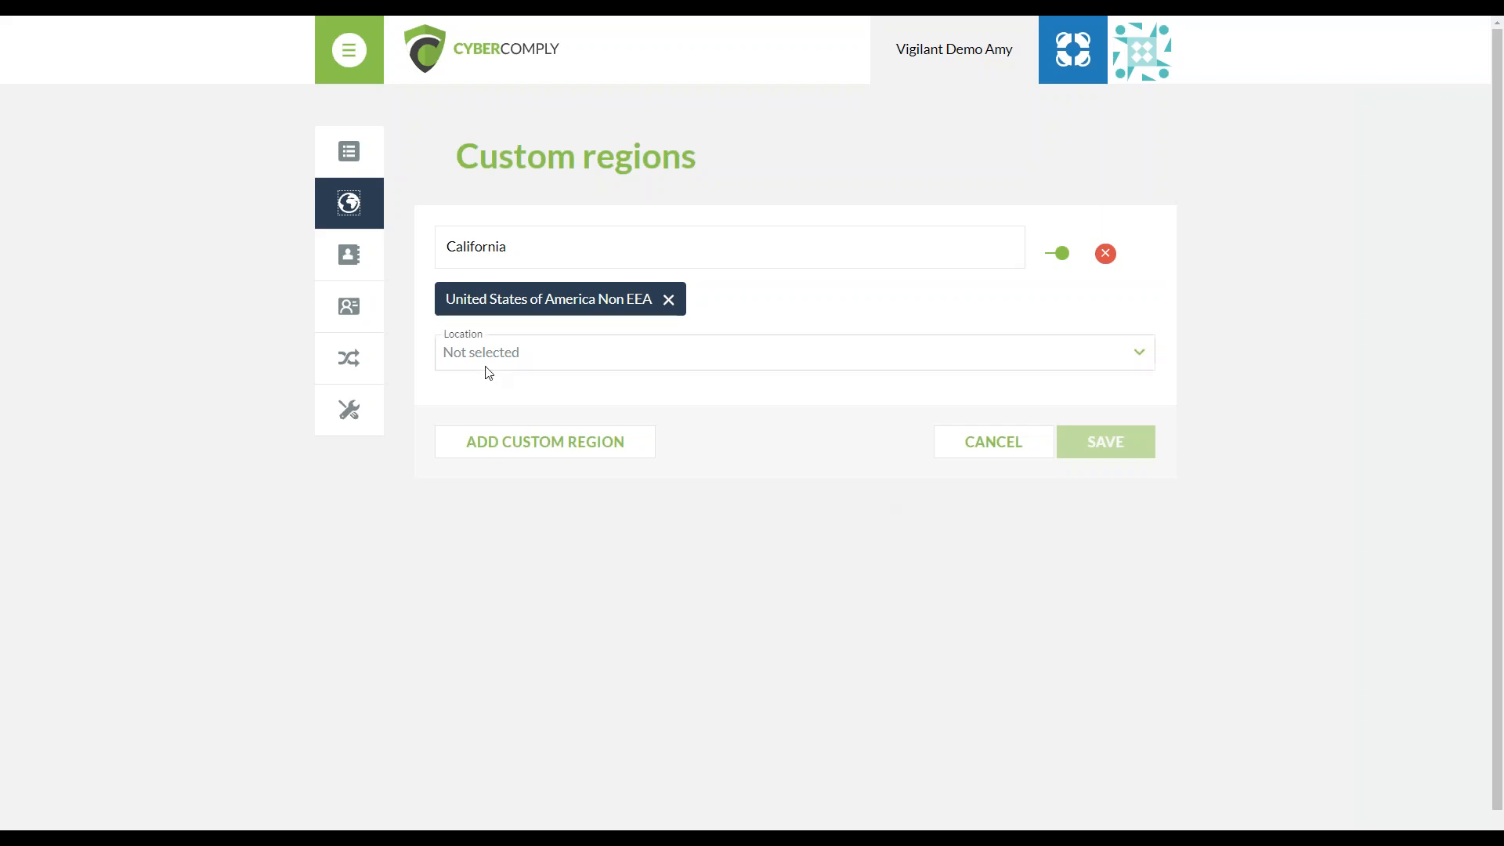
pyautogui.click(333, 258)
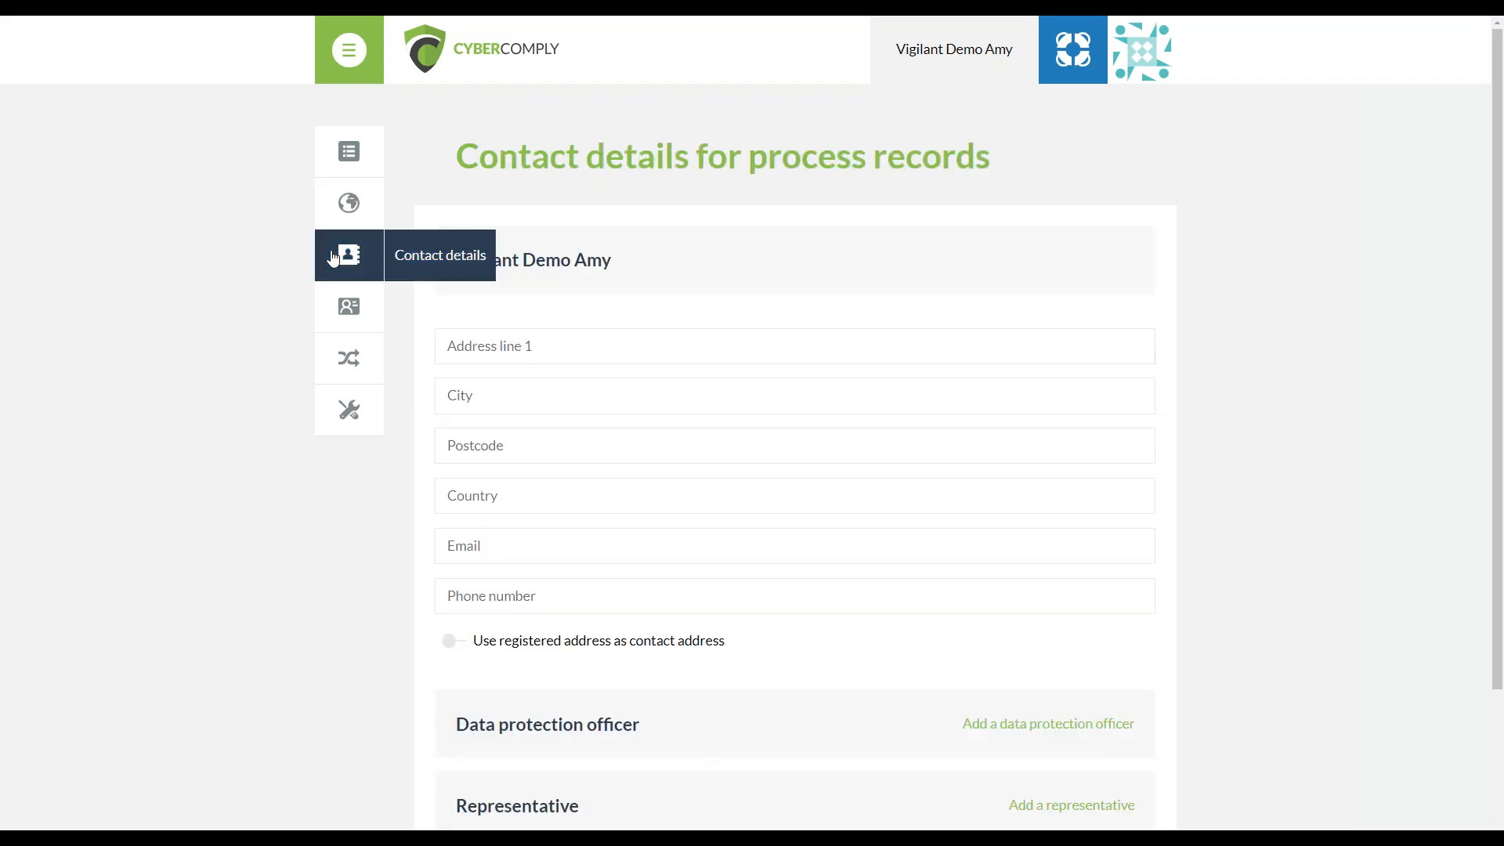
pyautogui.scroll(-1, 1074, 348)
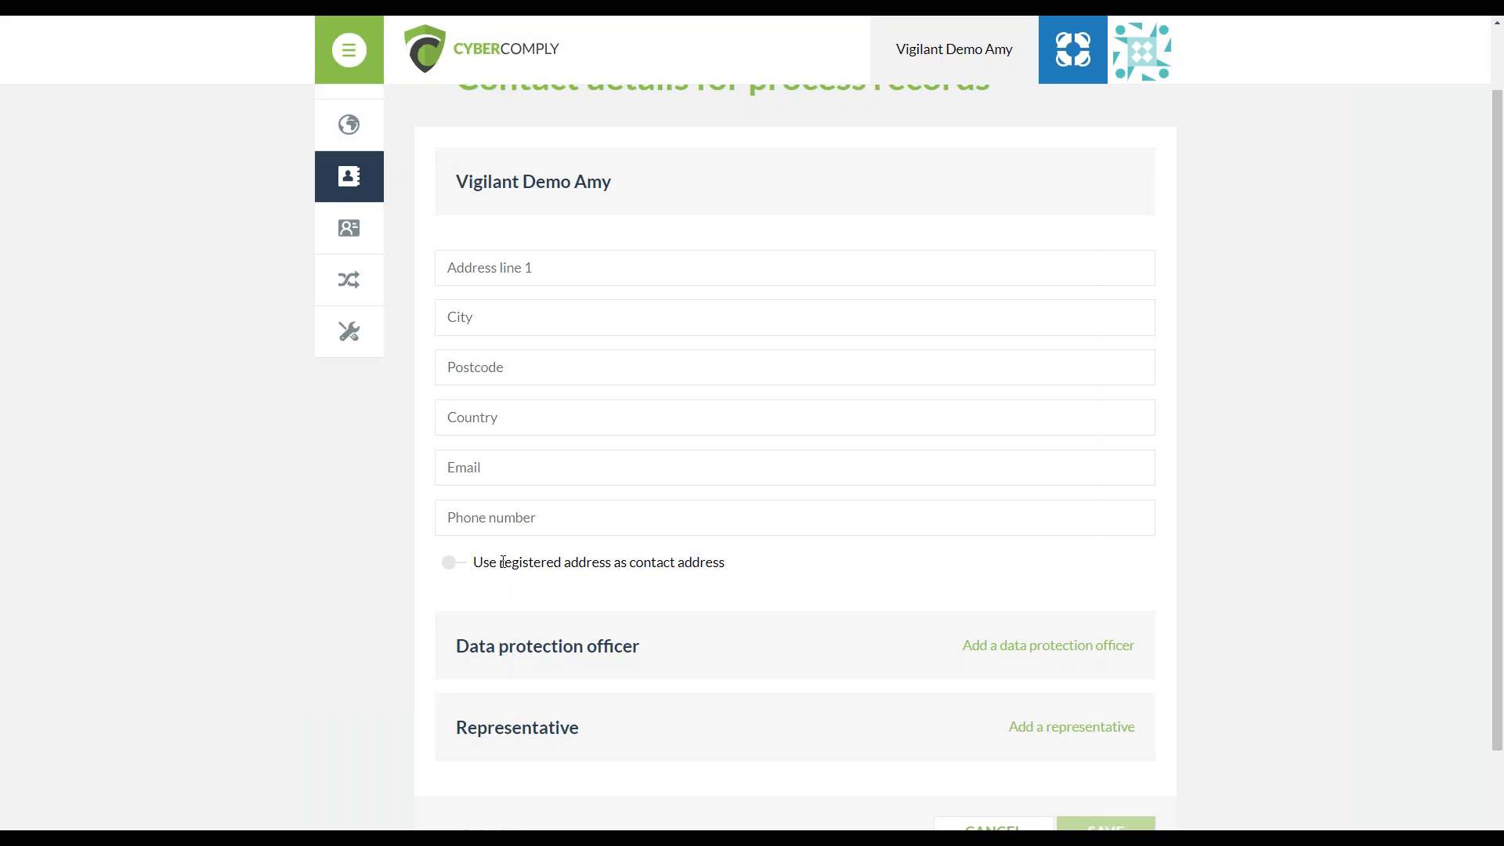
pyautogui.click(1139, 67)
pyautogui.scroll(-1, 963, 593)
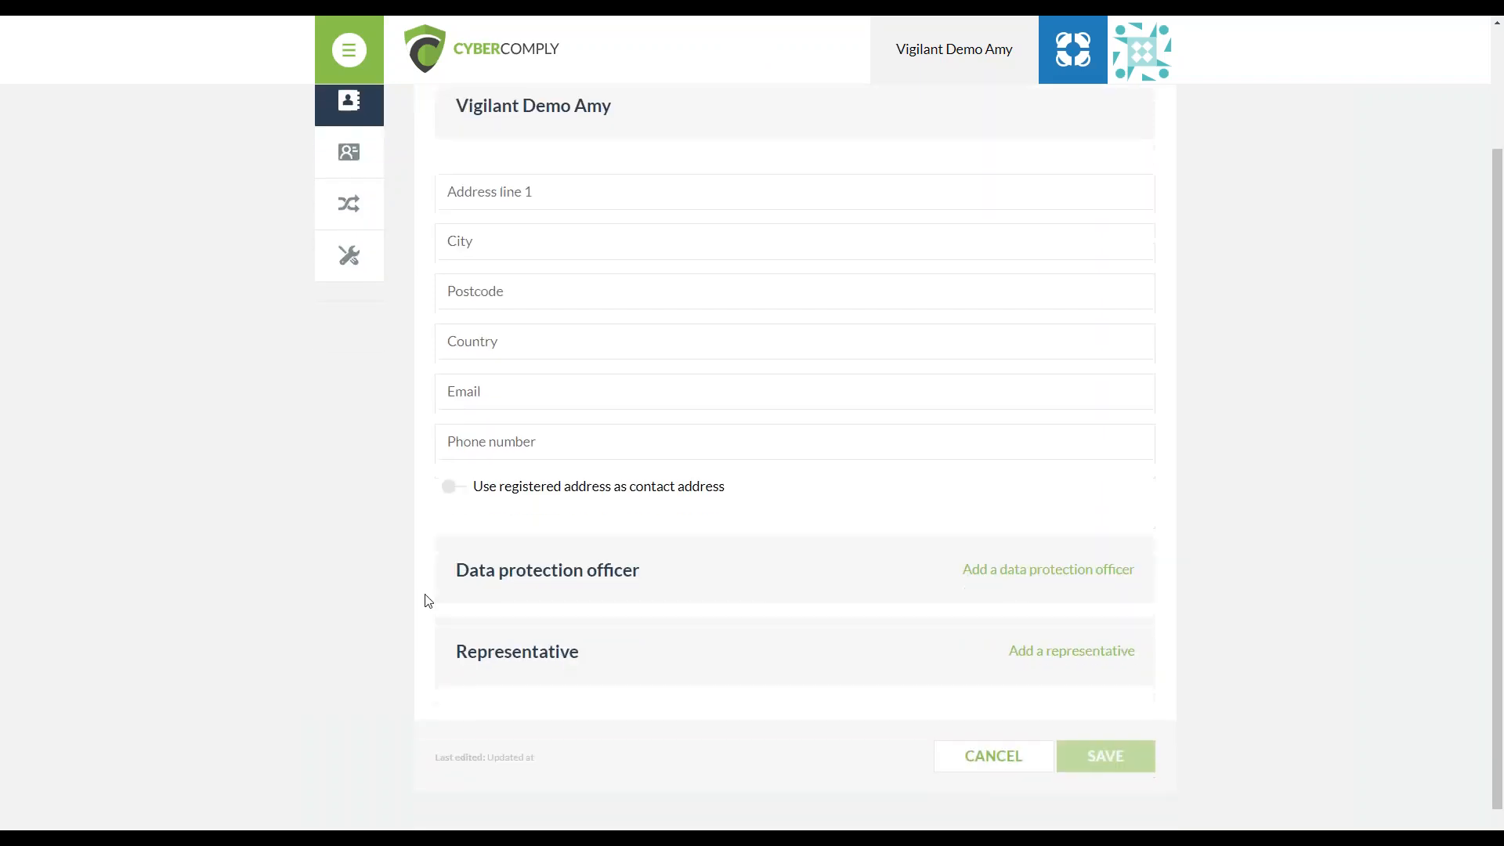
# Expand the data protection officer and representative sections of the contact details and review their fields
pyautogui.click(972, 569)
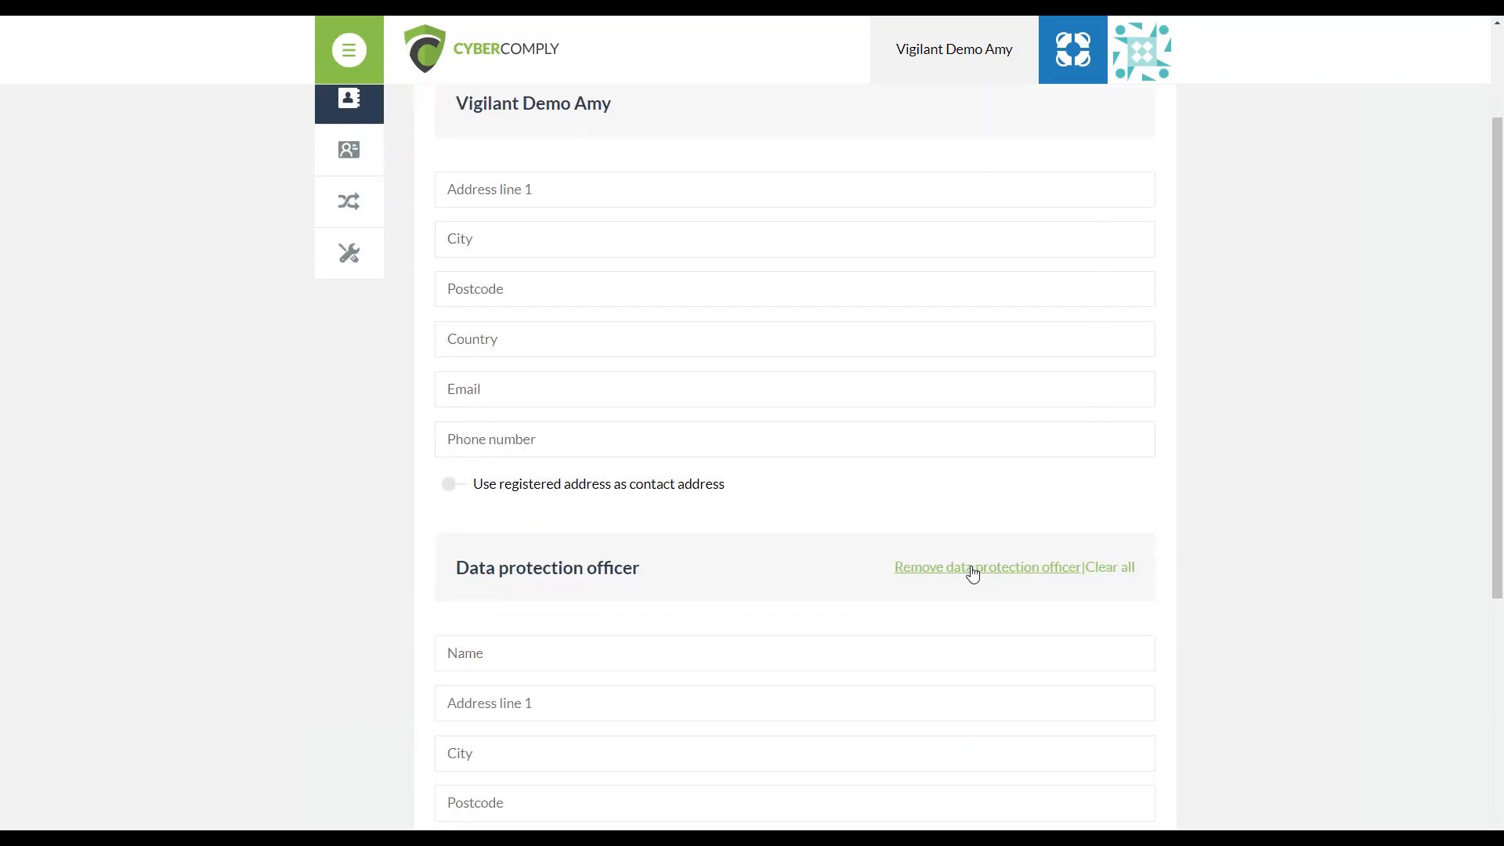
pyautogui.scroll(-5, 895, 614)
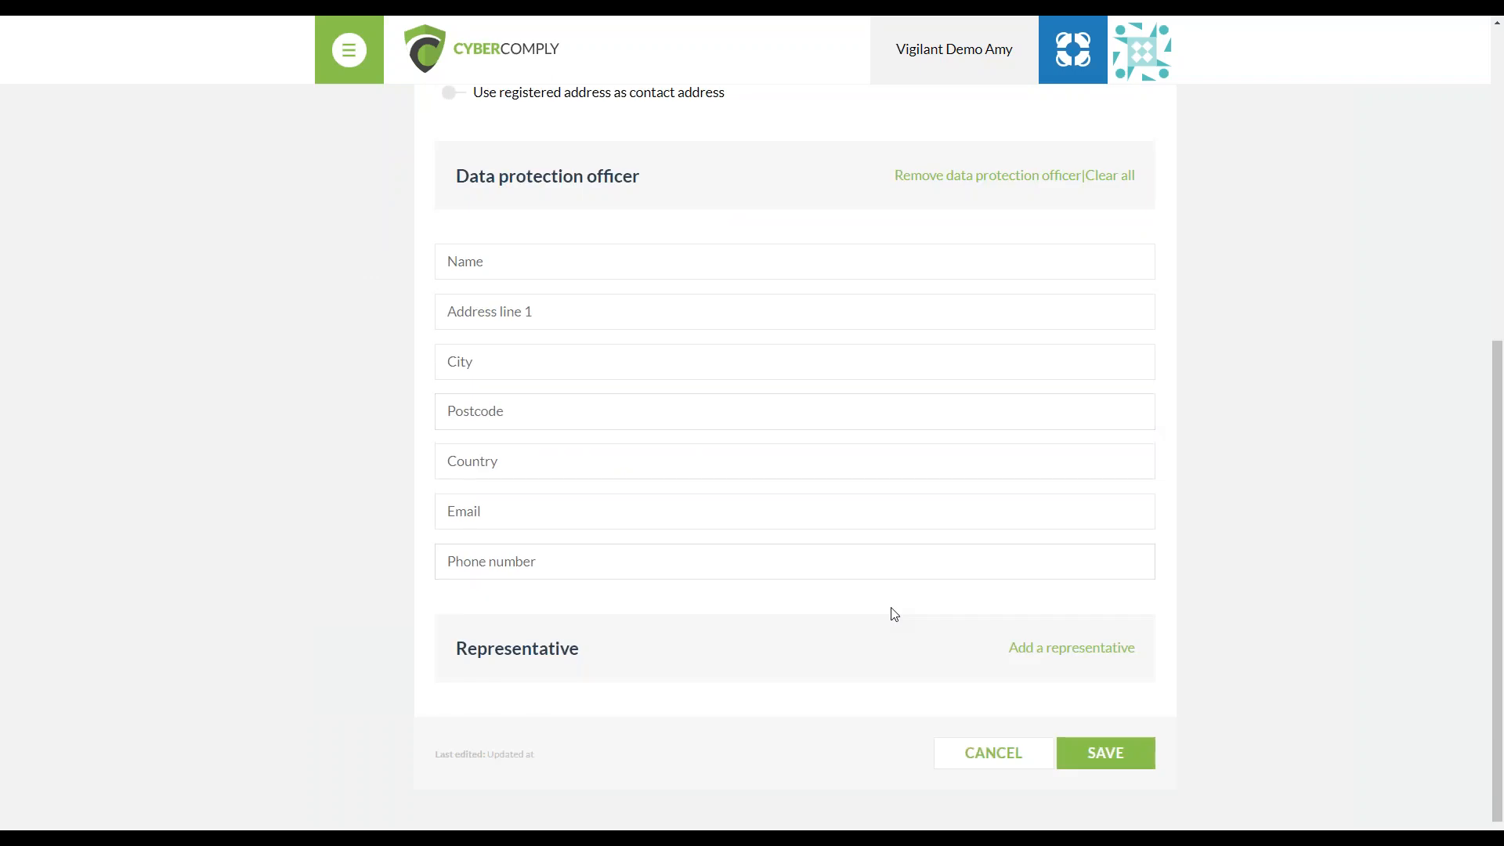
pyautogui.click(1017, 649)
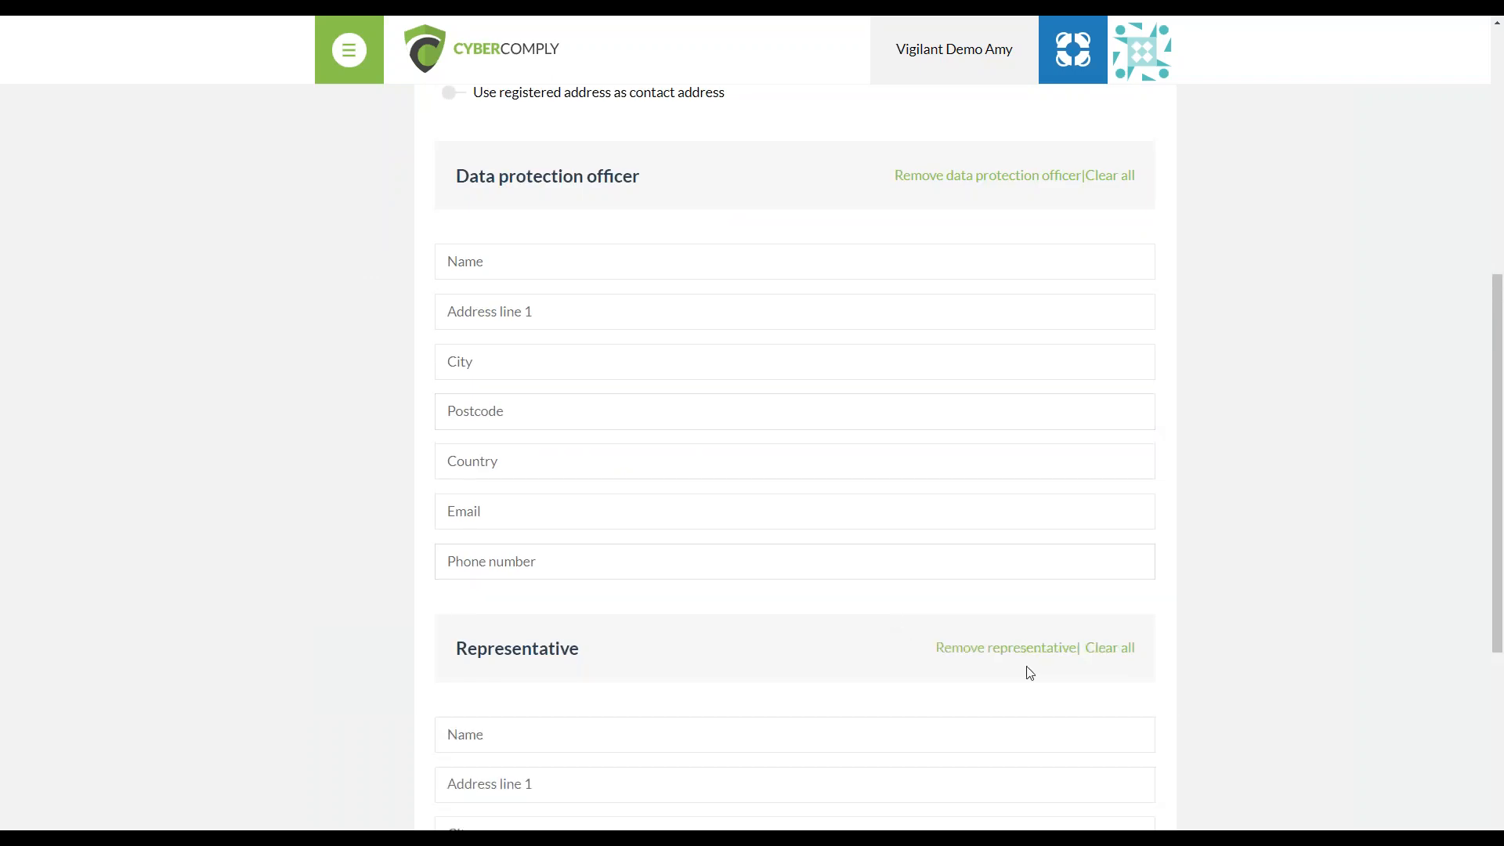
pyautogui.scroll(-4, 1041, 666)
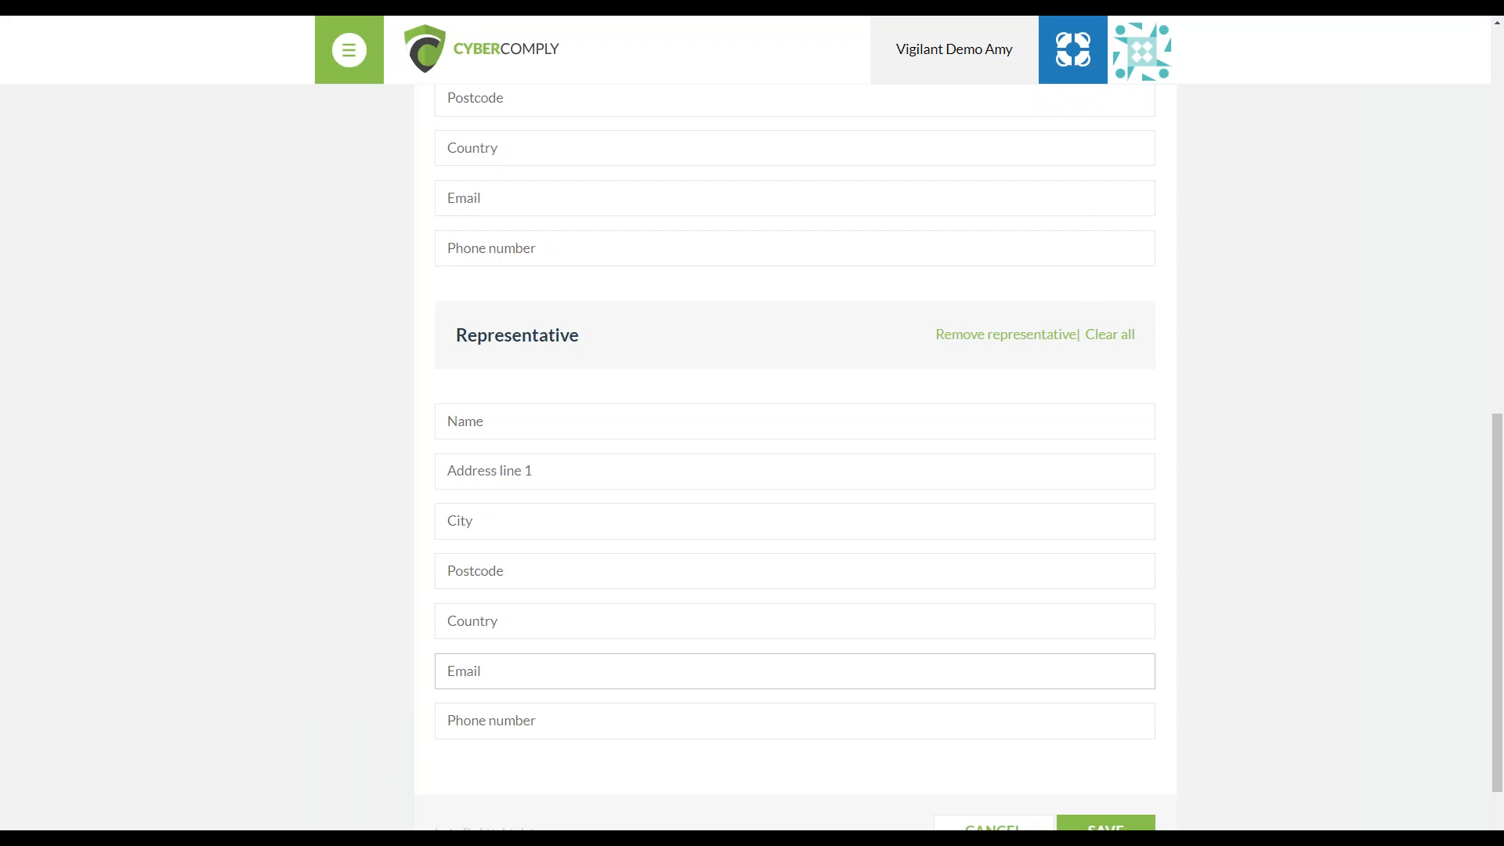
pyautogui.scroll(10, 1056, 654)
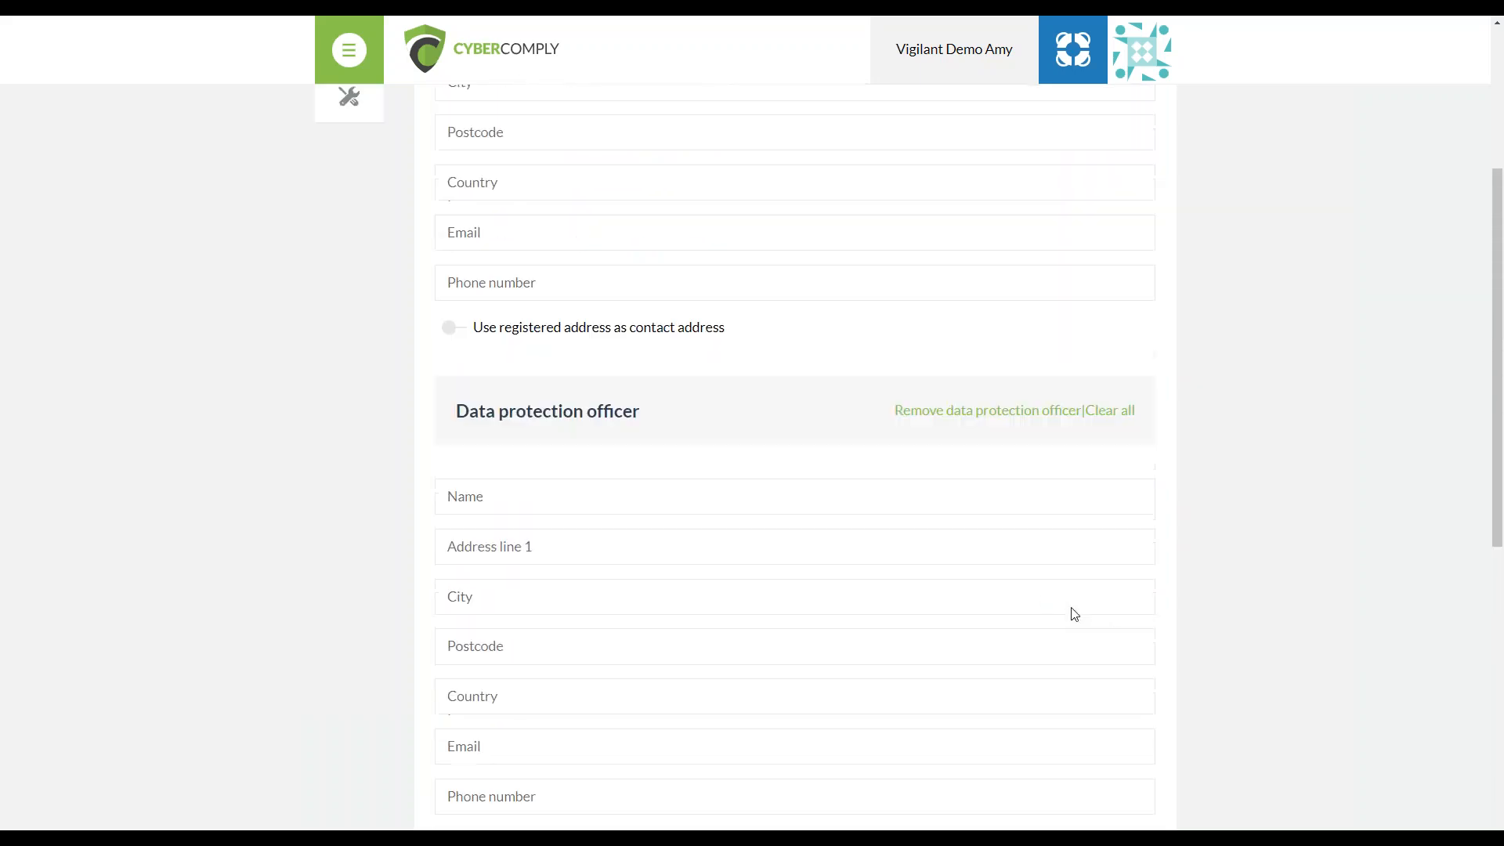
# Open the personal data items settings and review the whole list, including the enabled and disabled items
pyautogui.click(347, 315)
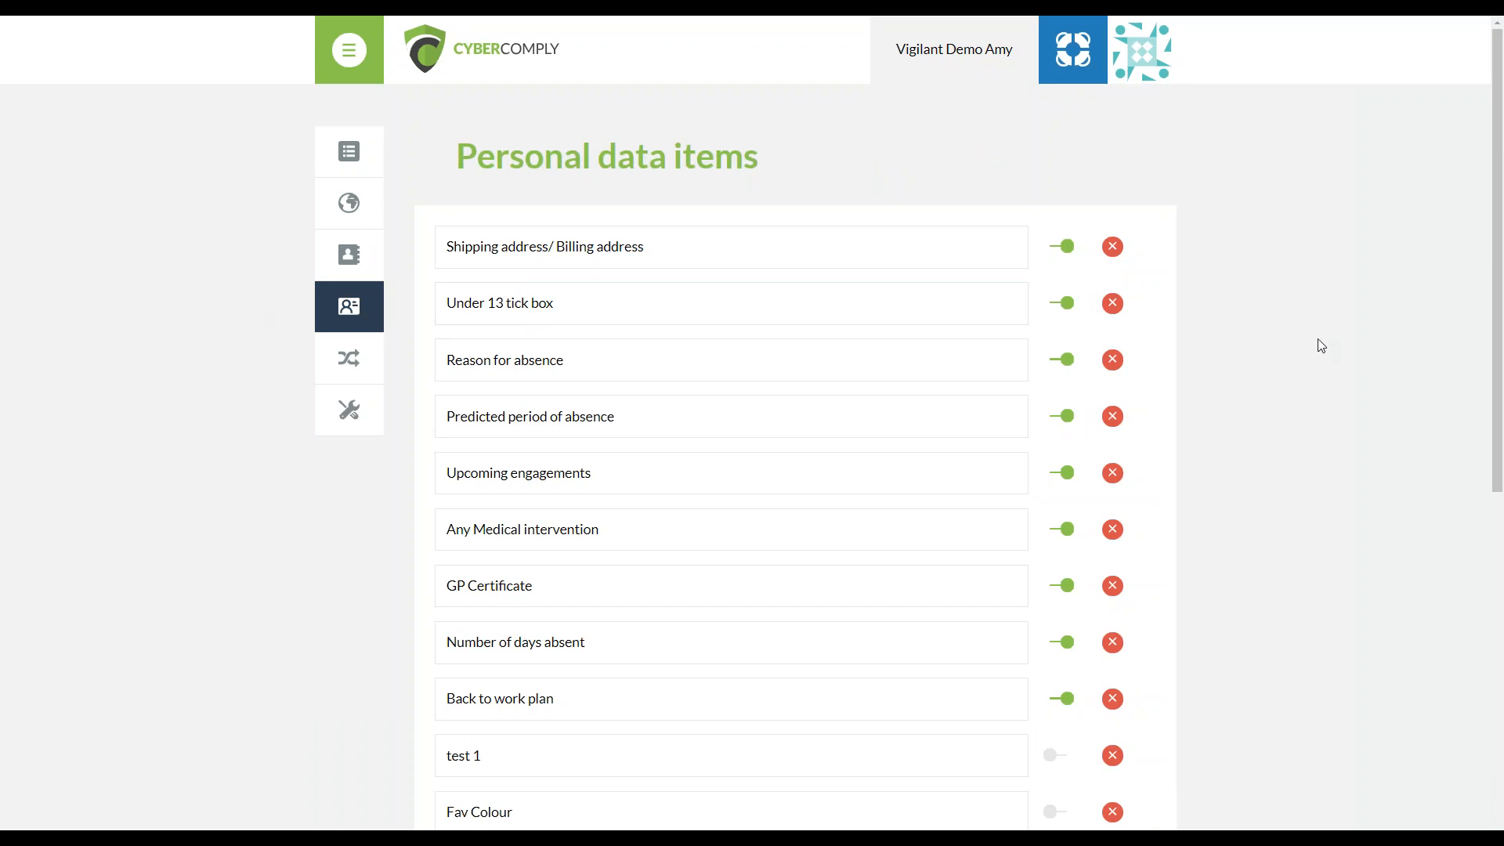
pyautogui.scroll(-2, 1321, 345)
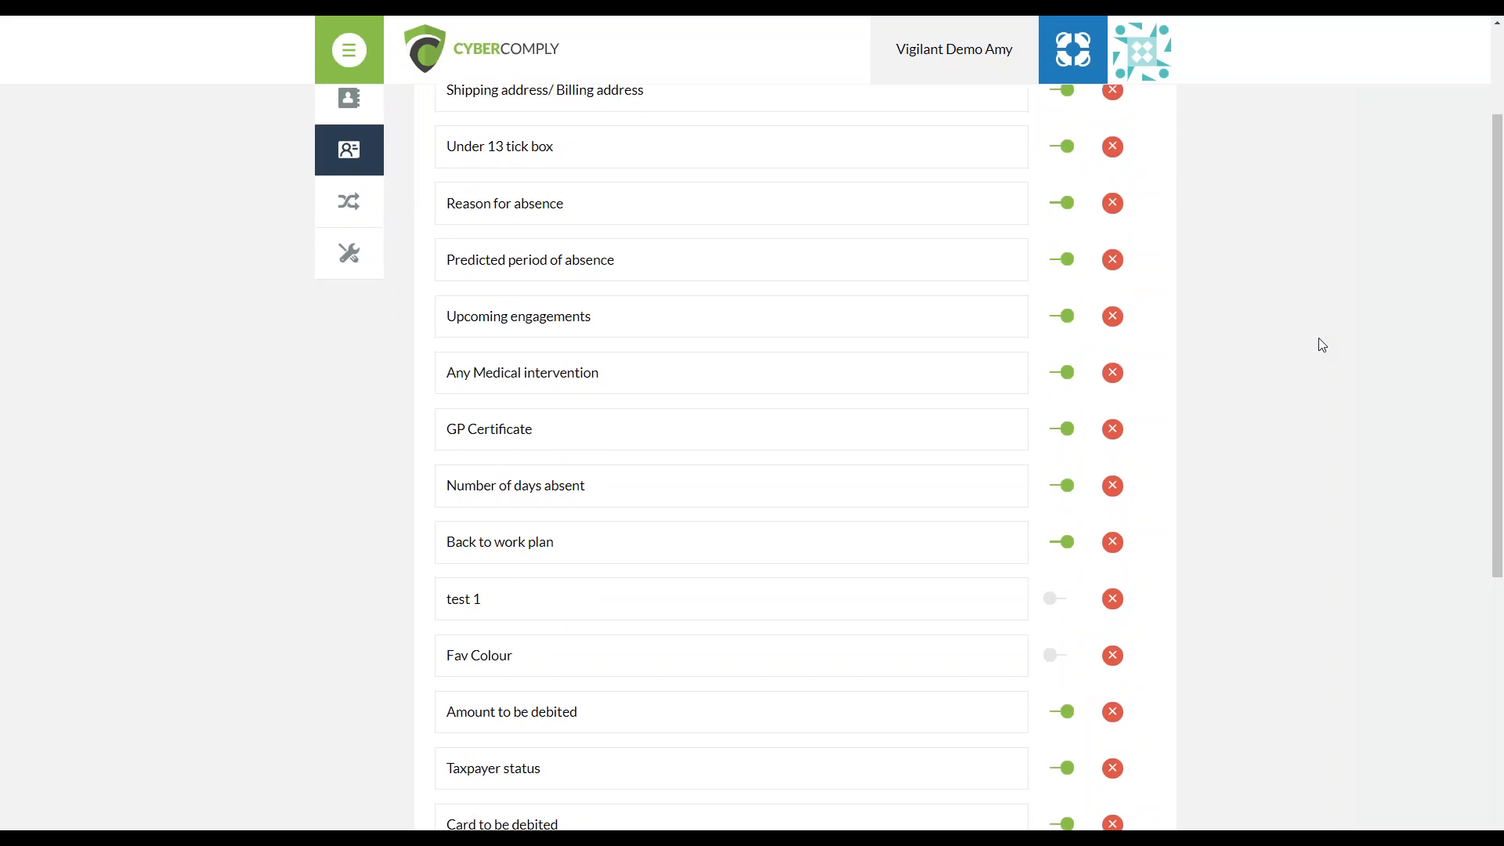
pyautogui.scroll(-2, 1319, 340)
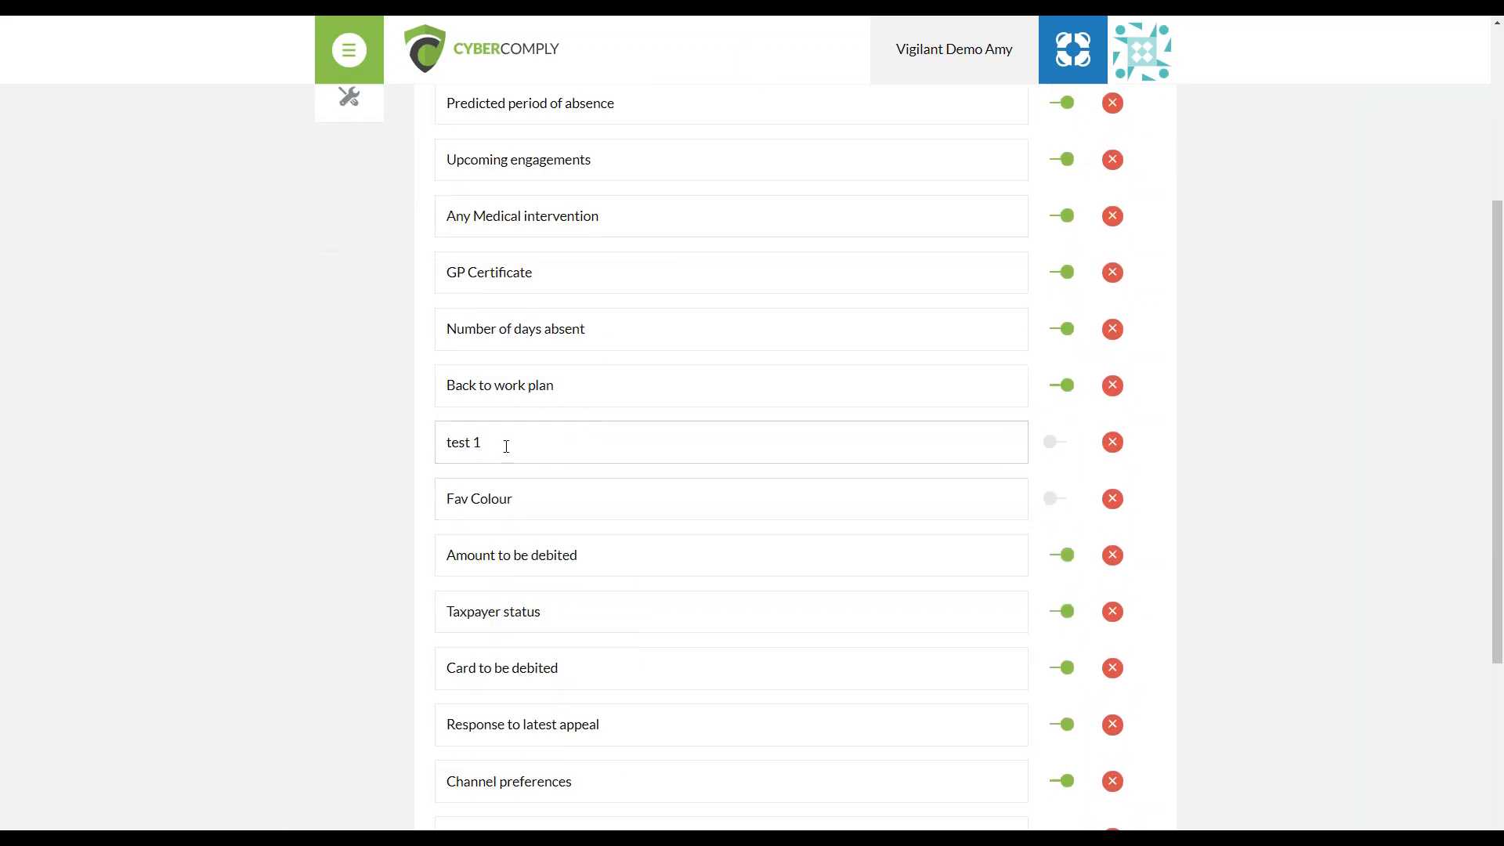
pyautogui.scroll(-4, 502, 618)
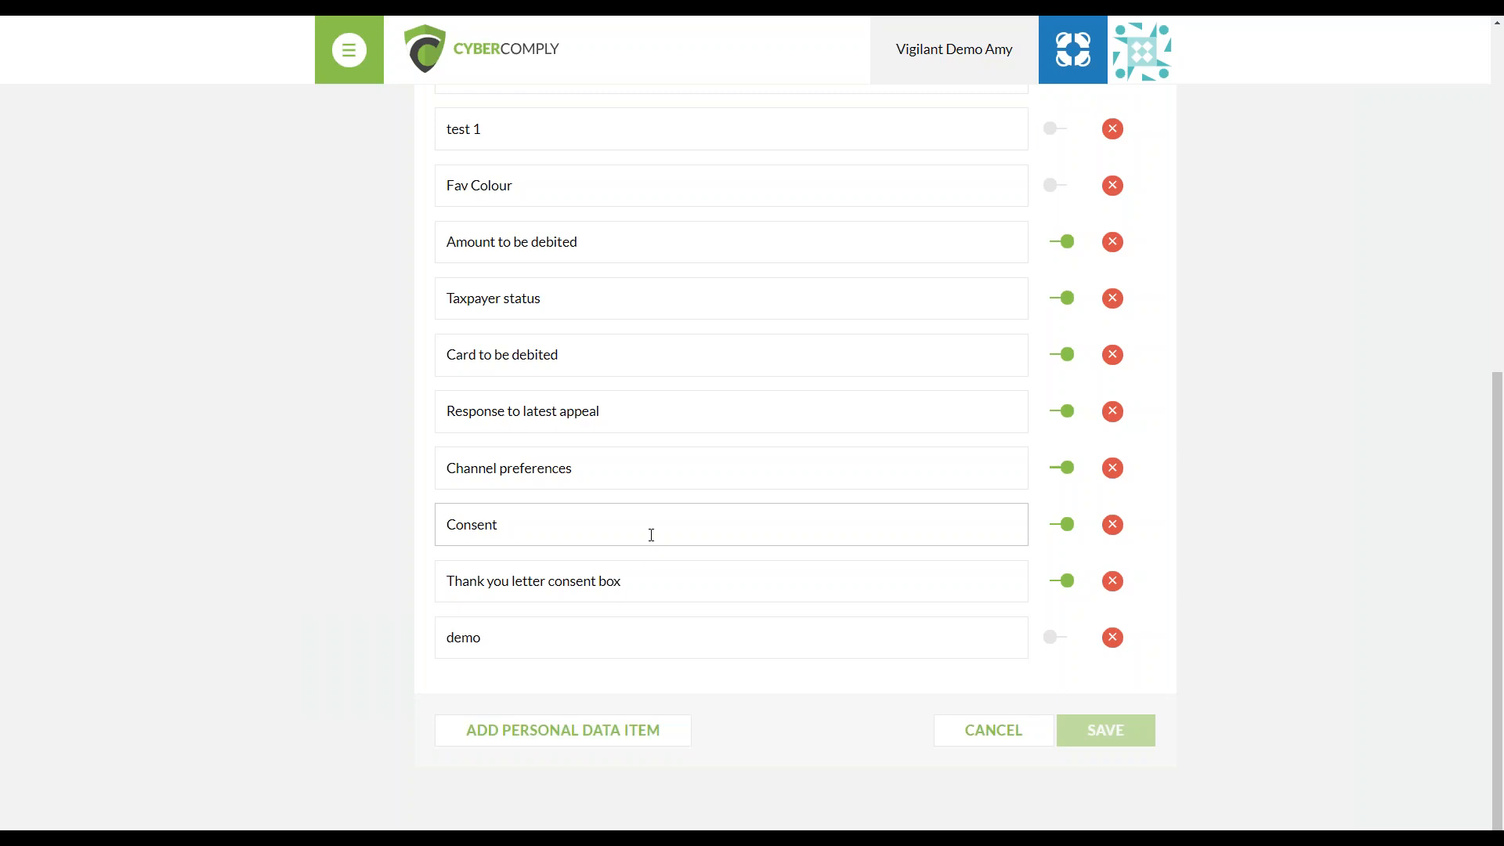
pyautogui.scroll(8, 651, 535)
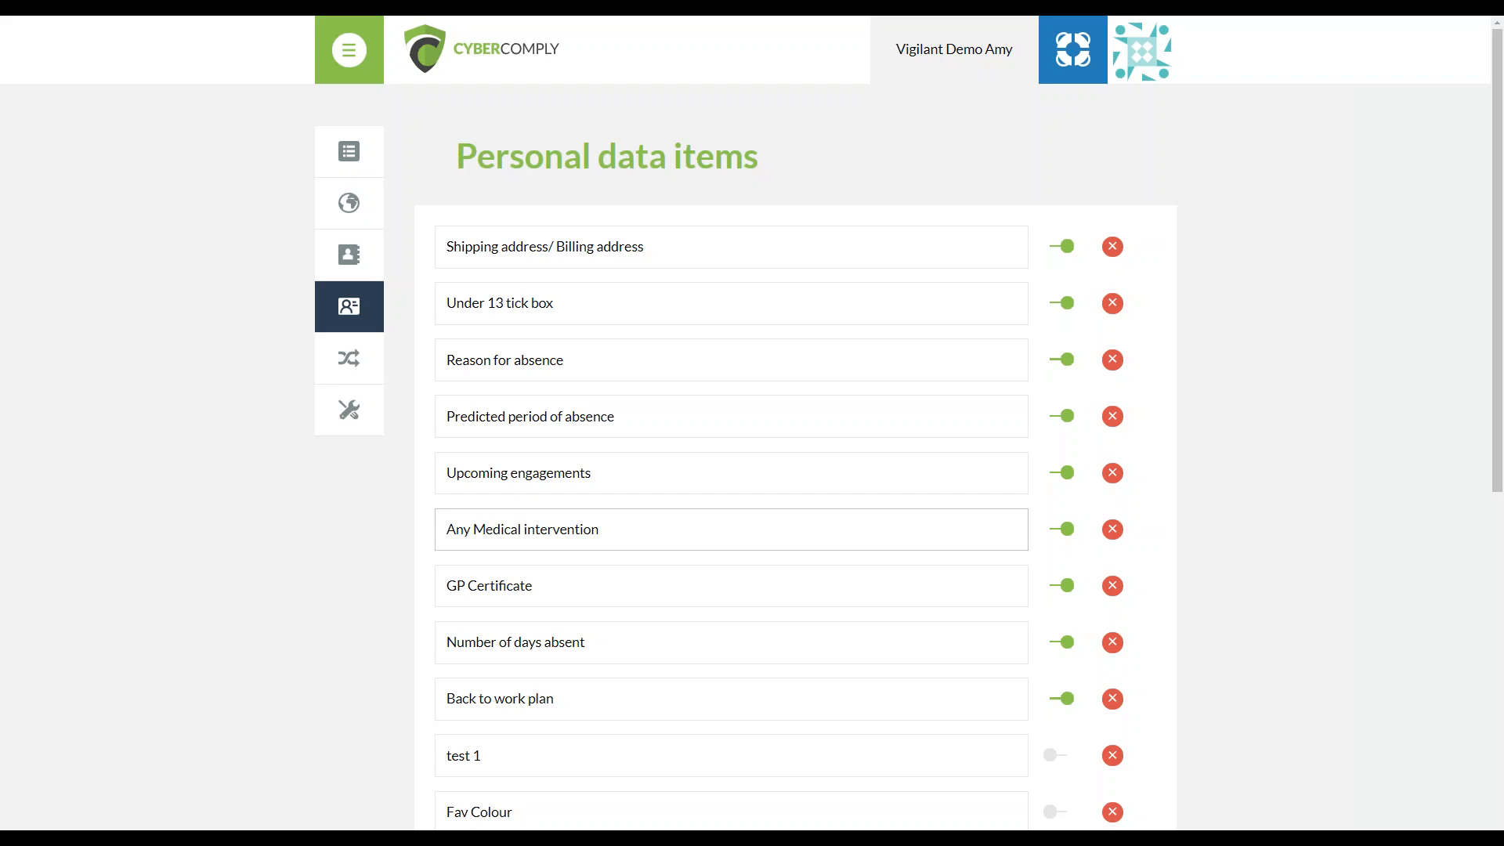
pyautogui.scroll(-3, 1032, 548)
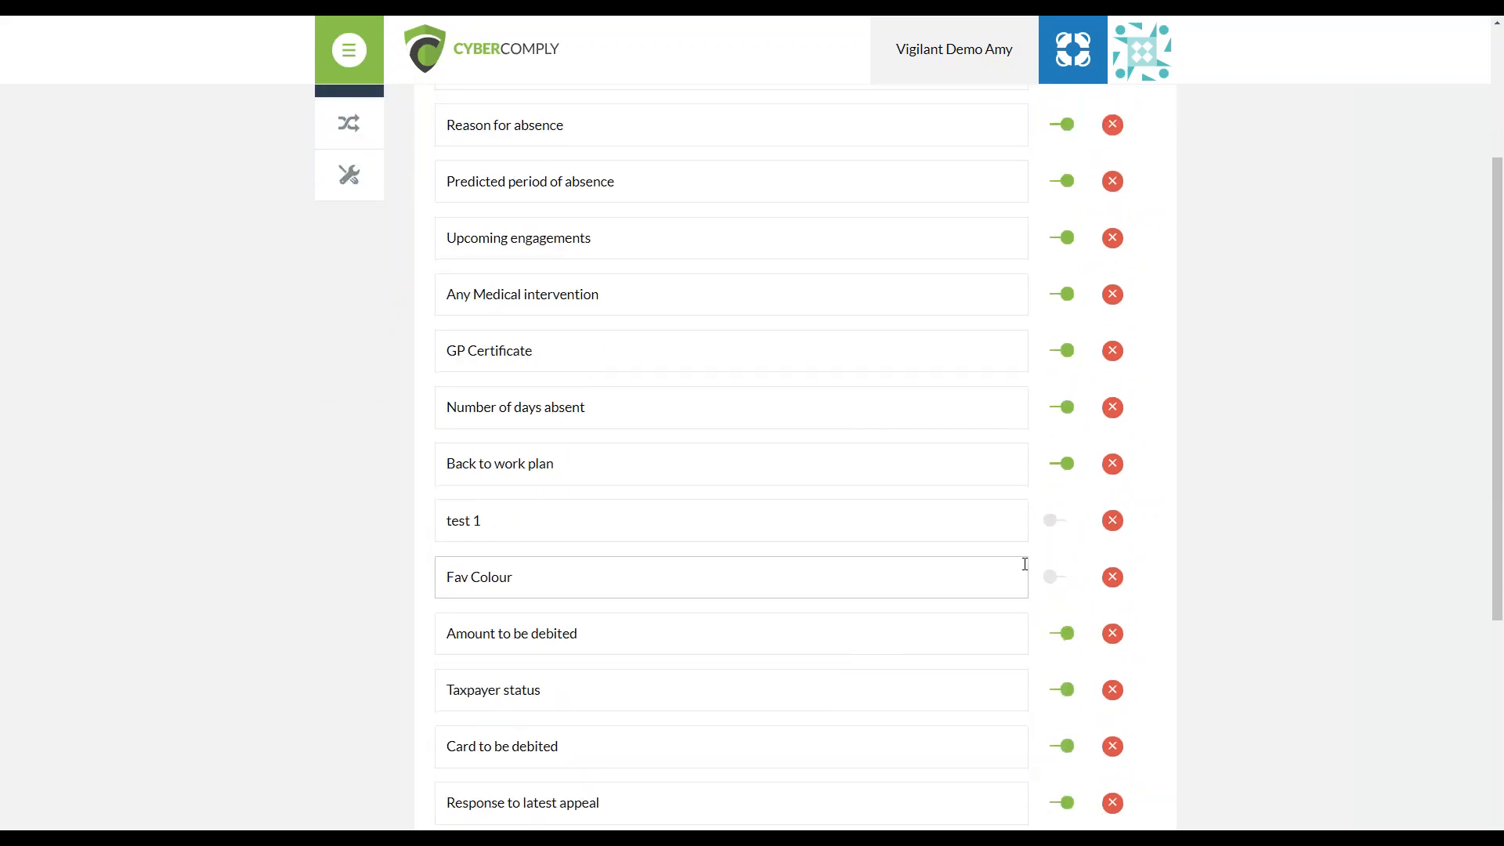
pyautogui.scroll(-5, 1025, 564)
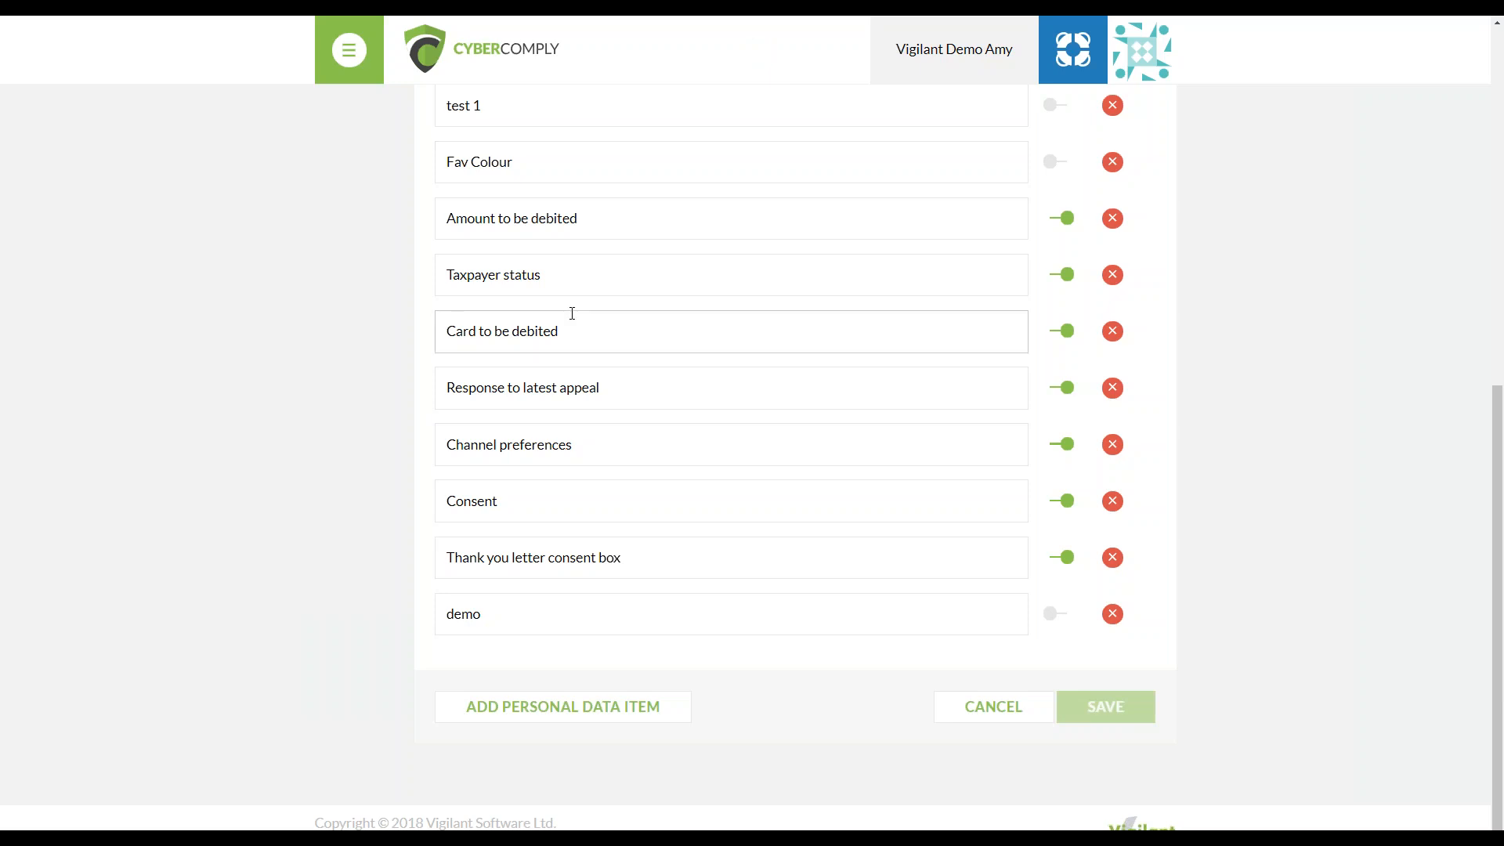
# View the data subjects settings and the data sources settings
pyautogui.scroll(8, 571, 314)
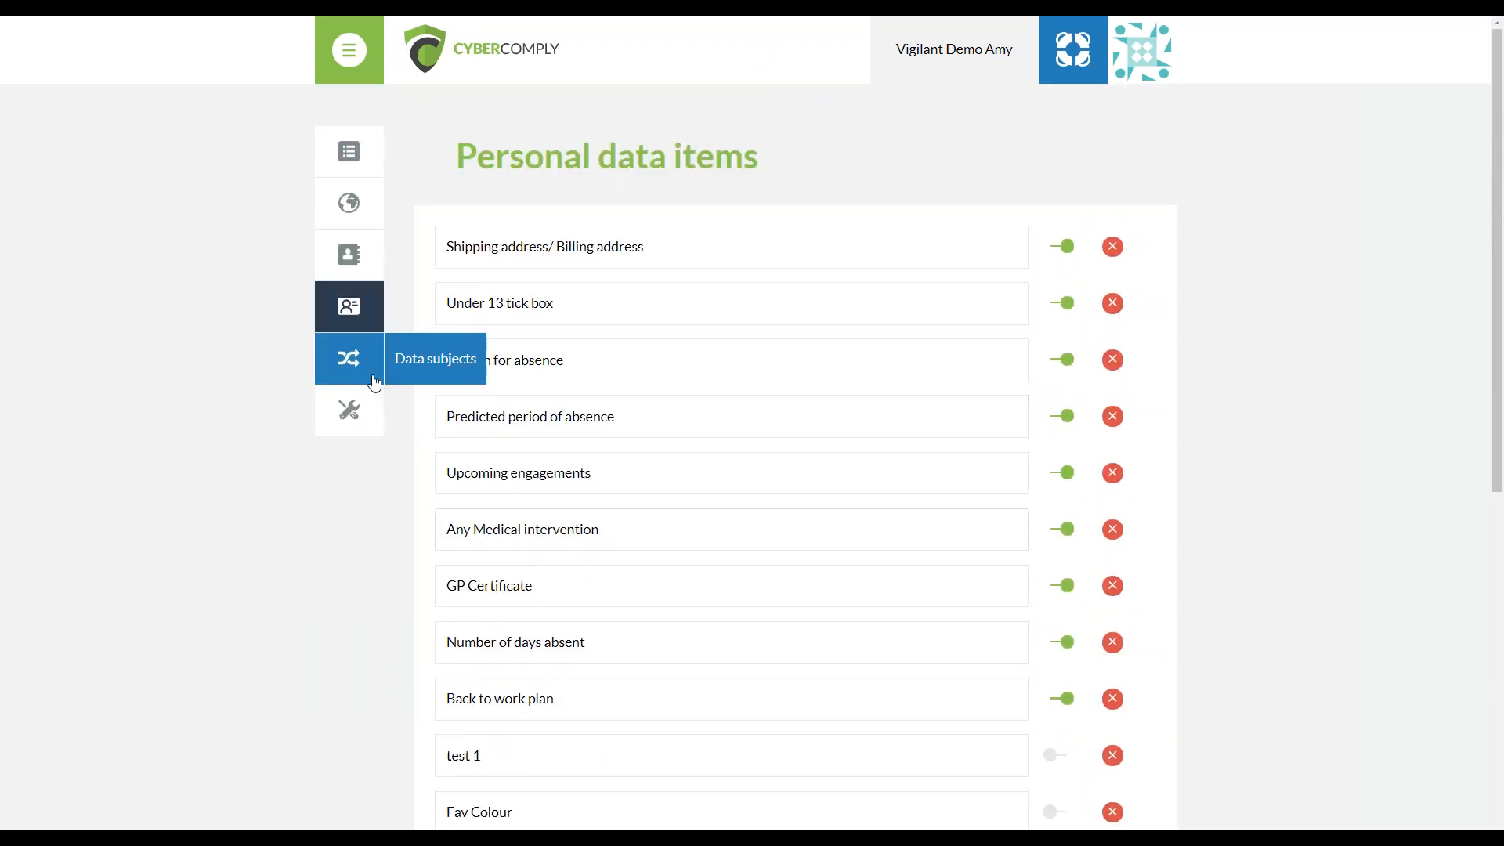
pyautogui.click(350, 358)
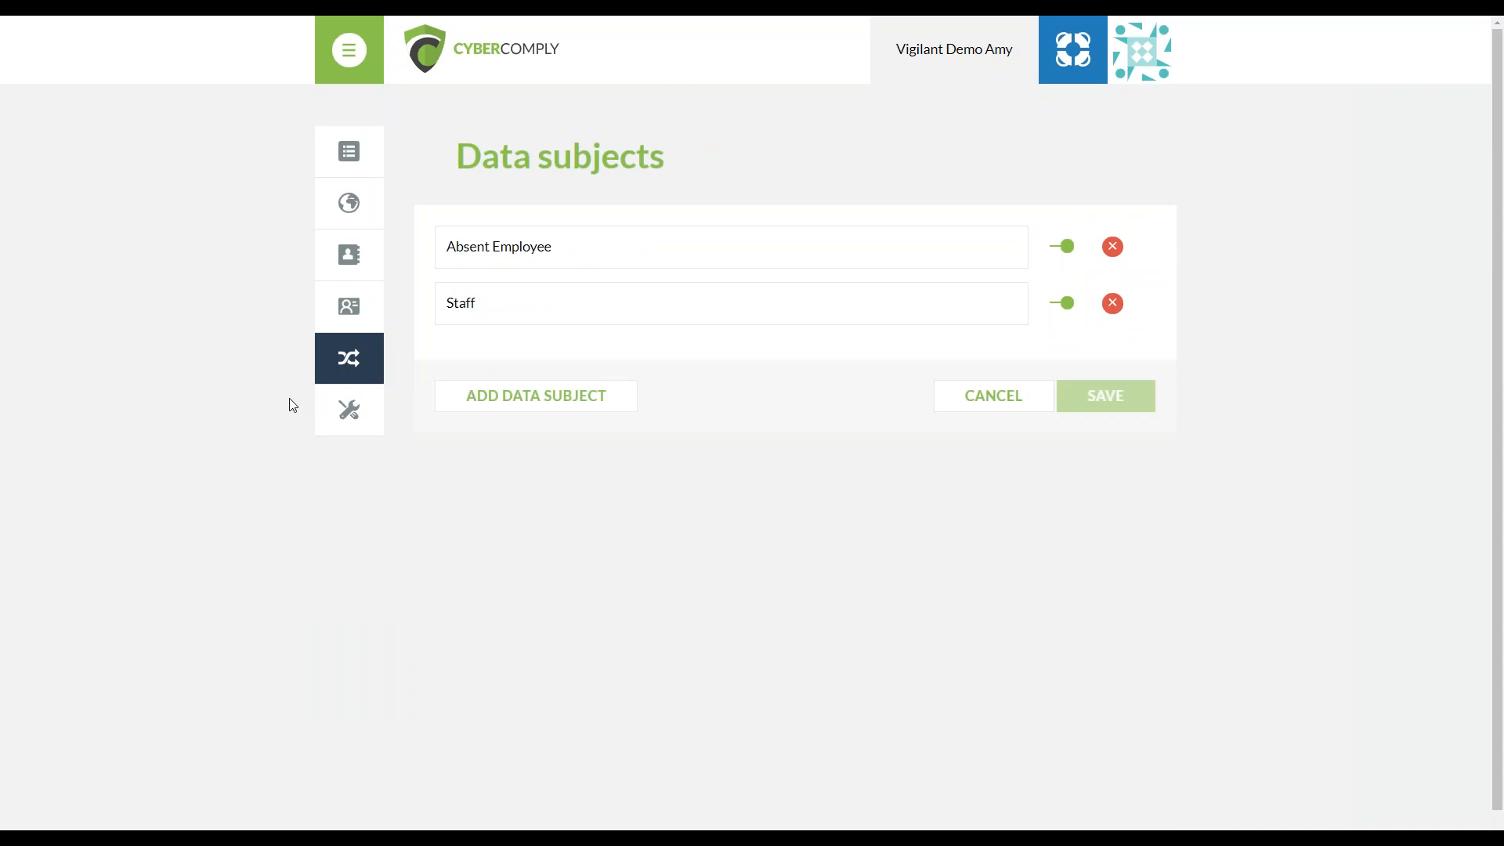
pyautogui.click(342, 411)
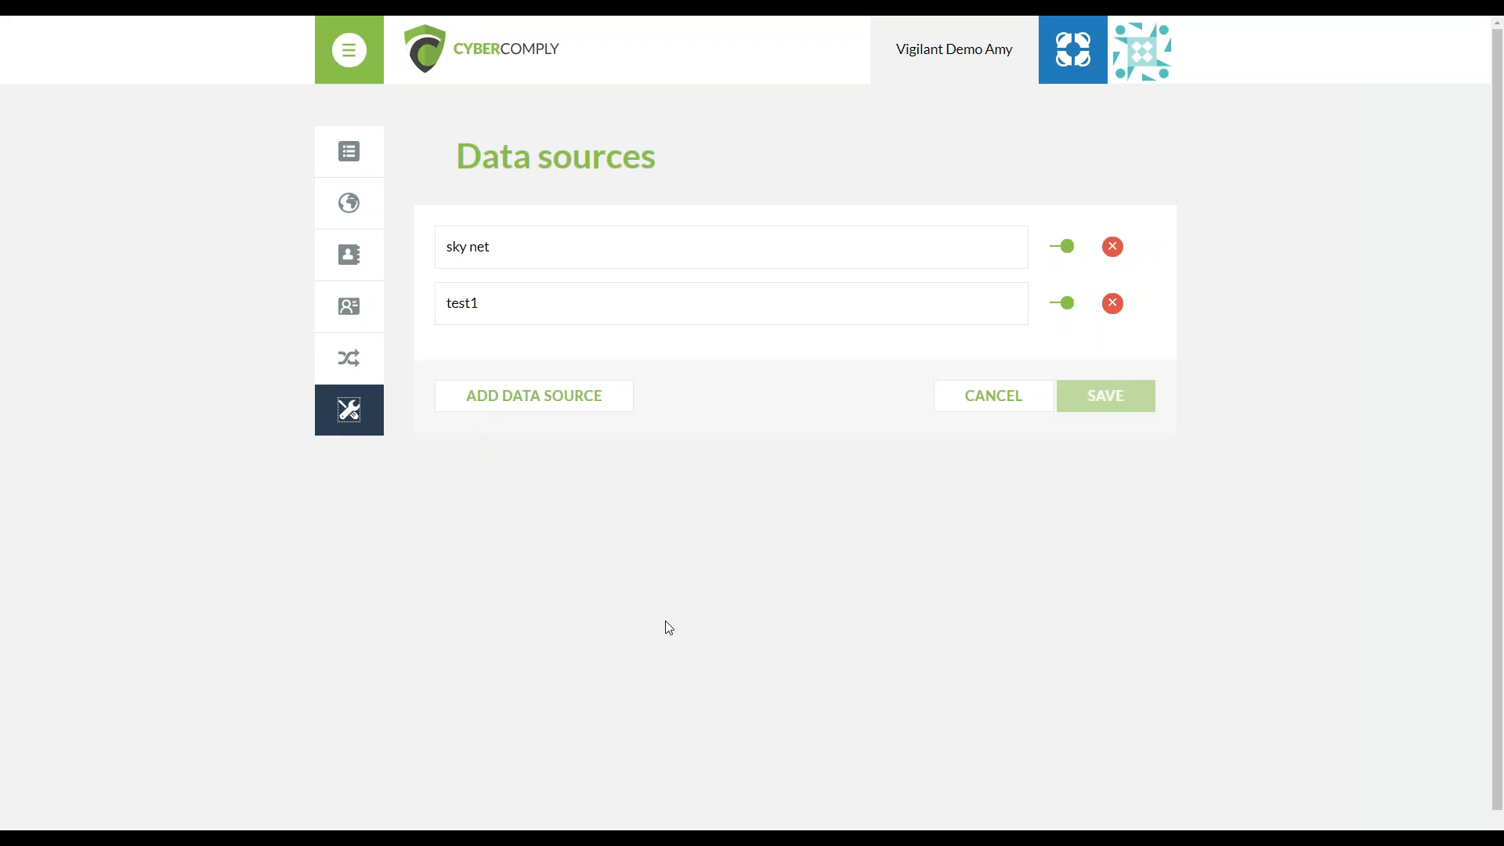
pyautogui.click(1160, 72)
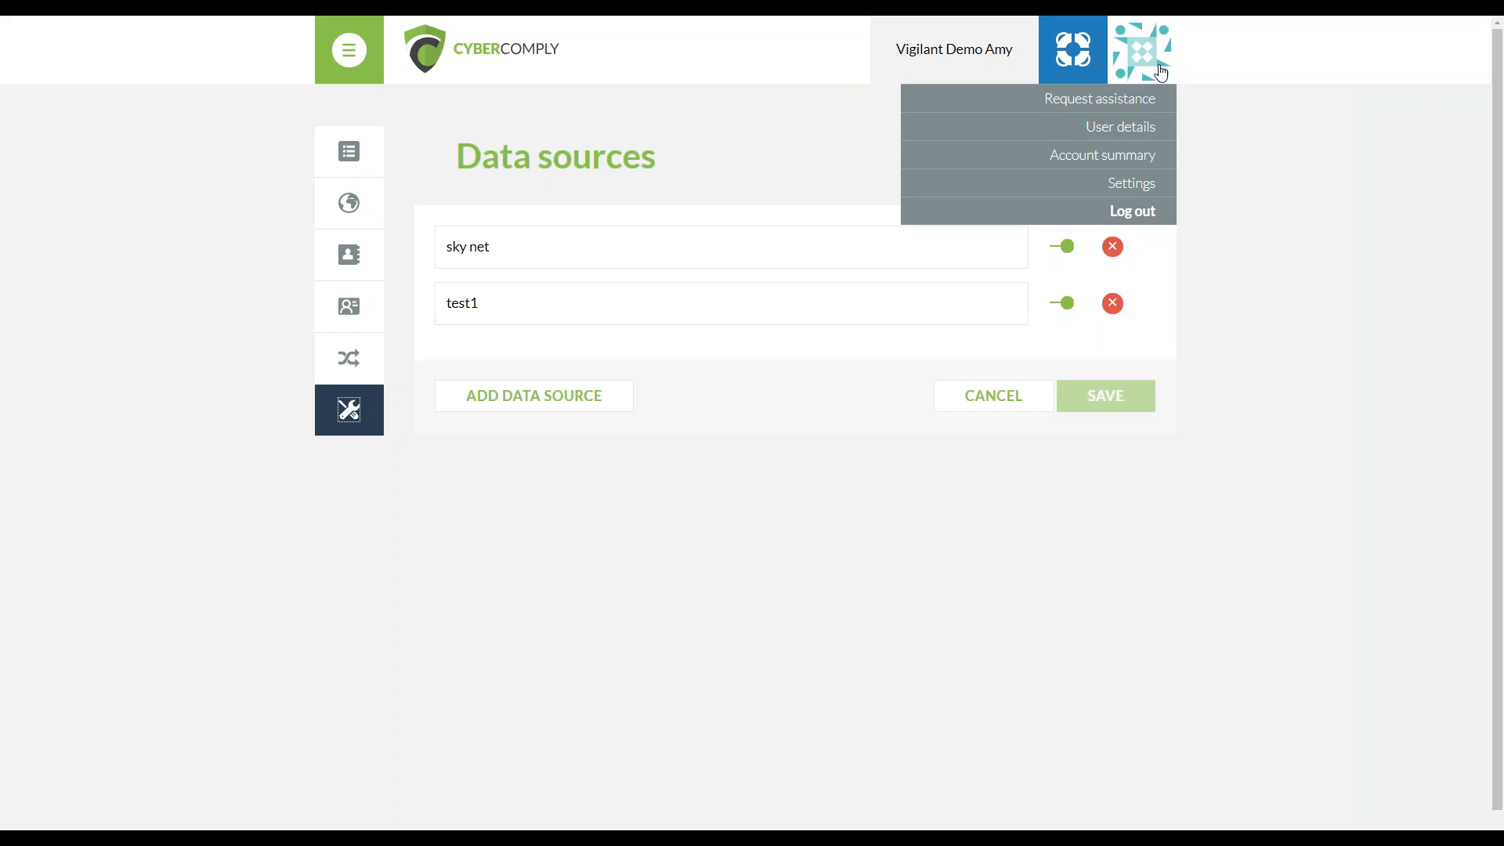
# Go to the Data Flow Mapping Tool and switch from the organisation processes to the organisation assets
pyautogui.moveTo(342, 51)
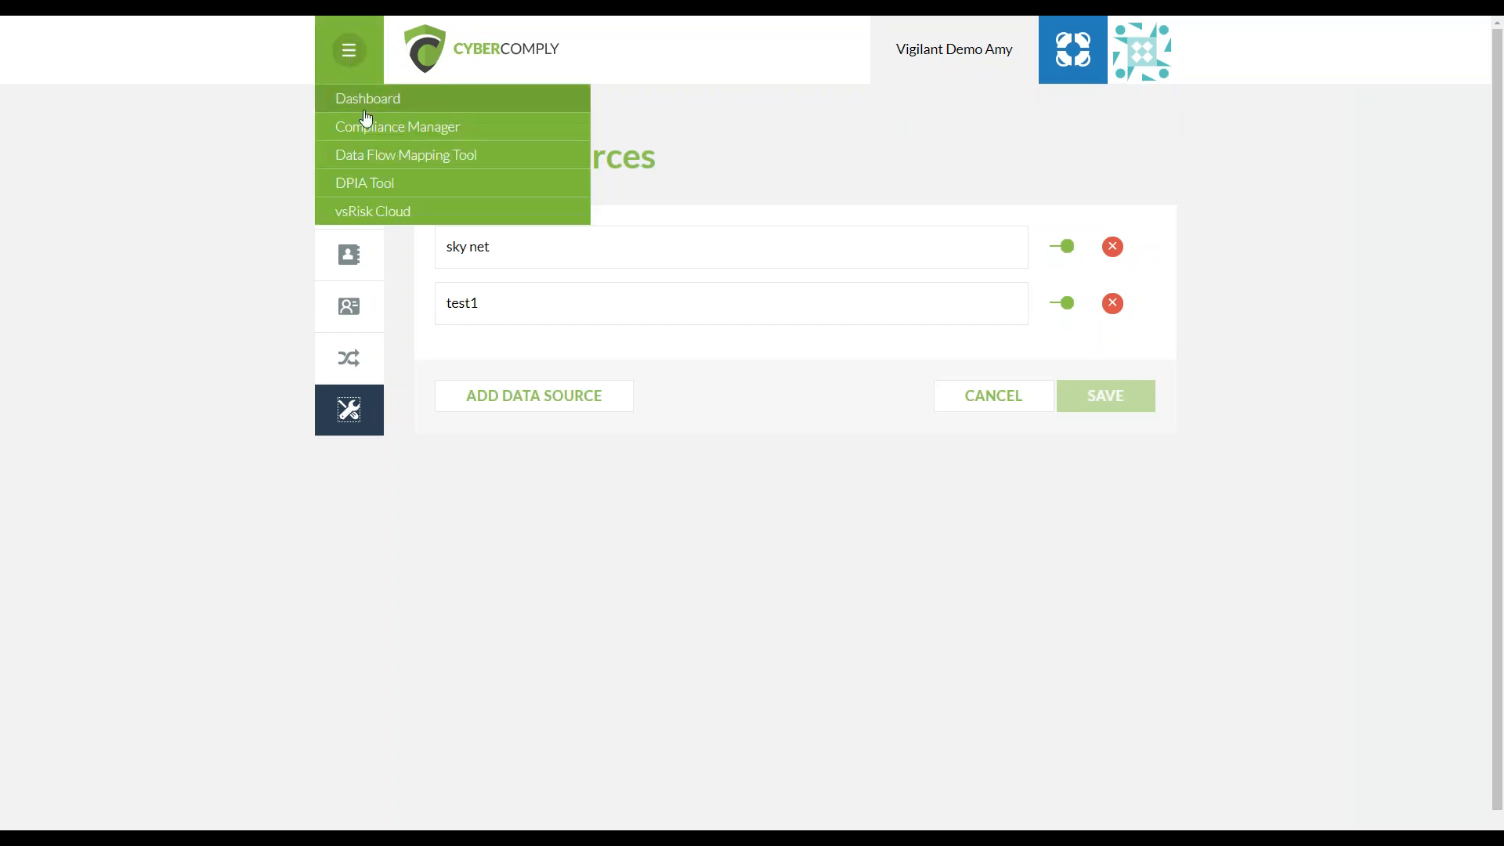
pyautogui.click(381, 156)
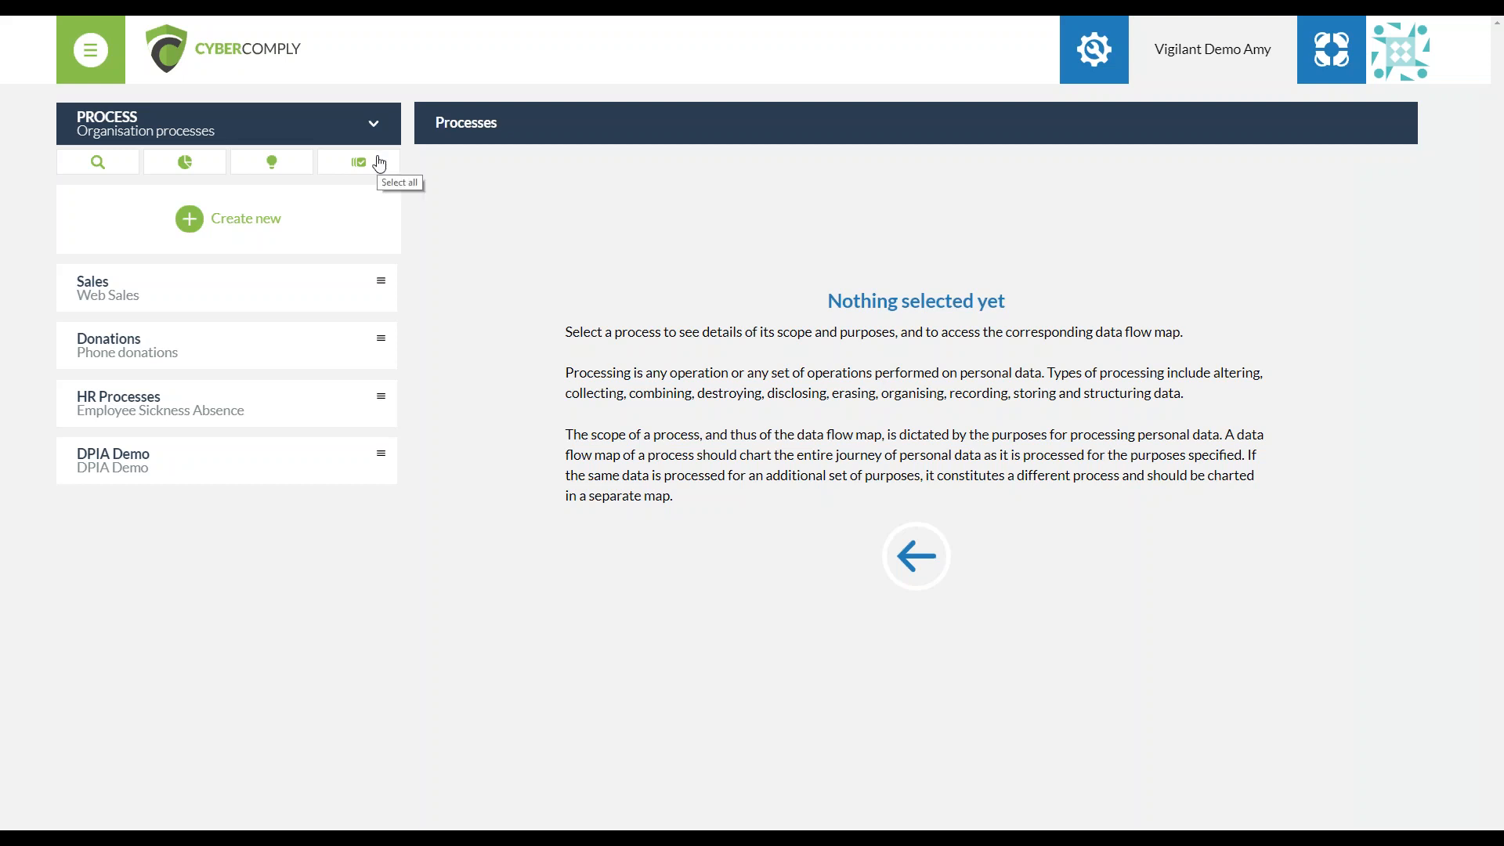
pyautogui.click(329, 135)
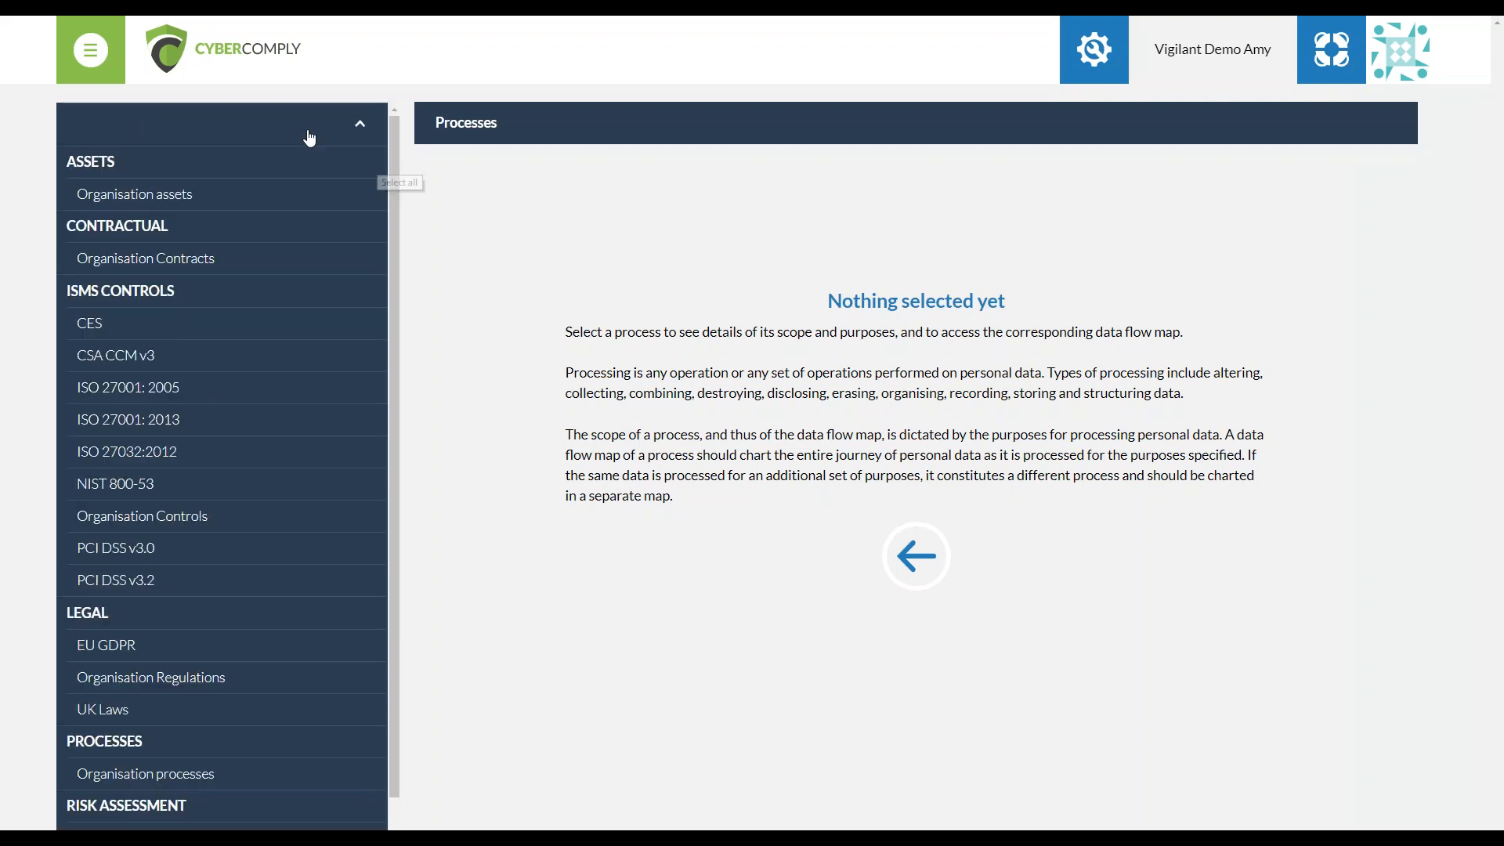
pyautogui.click(285, 210)
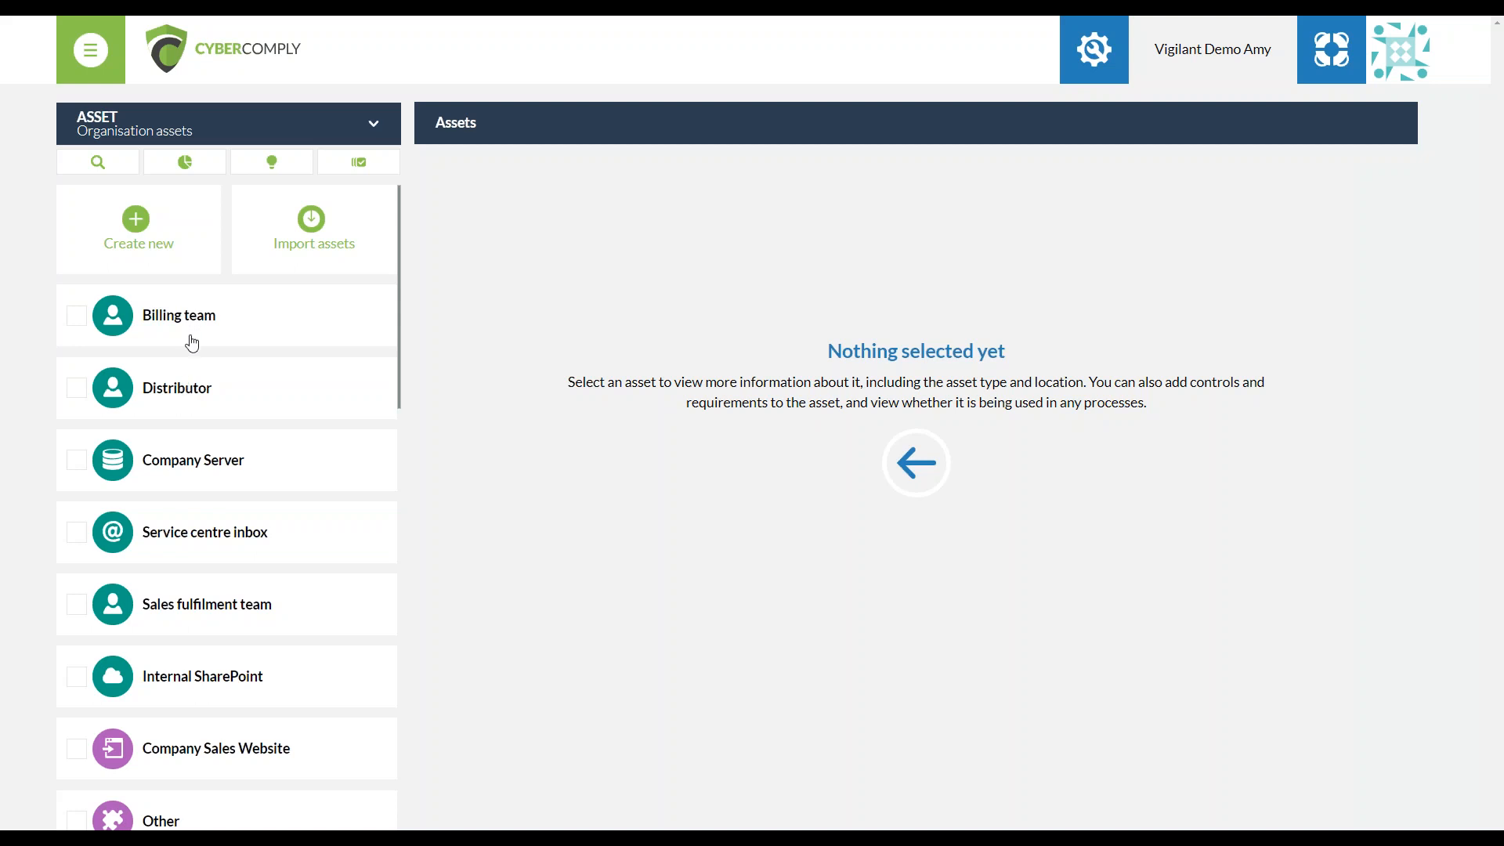
# Start an asset import, switch to the DFMT Webinar.docx workbook in Excel and fit columns A to D to their contents
pyautogui.click(313, 244)
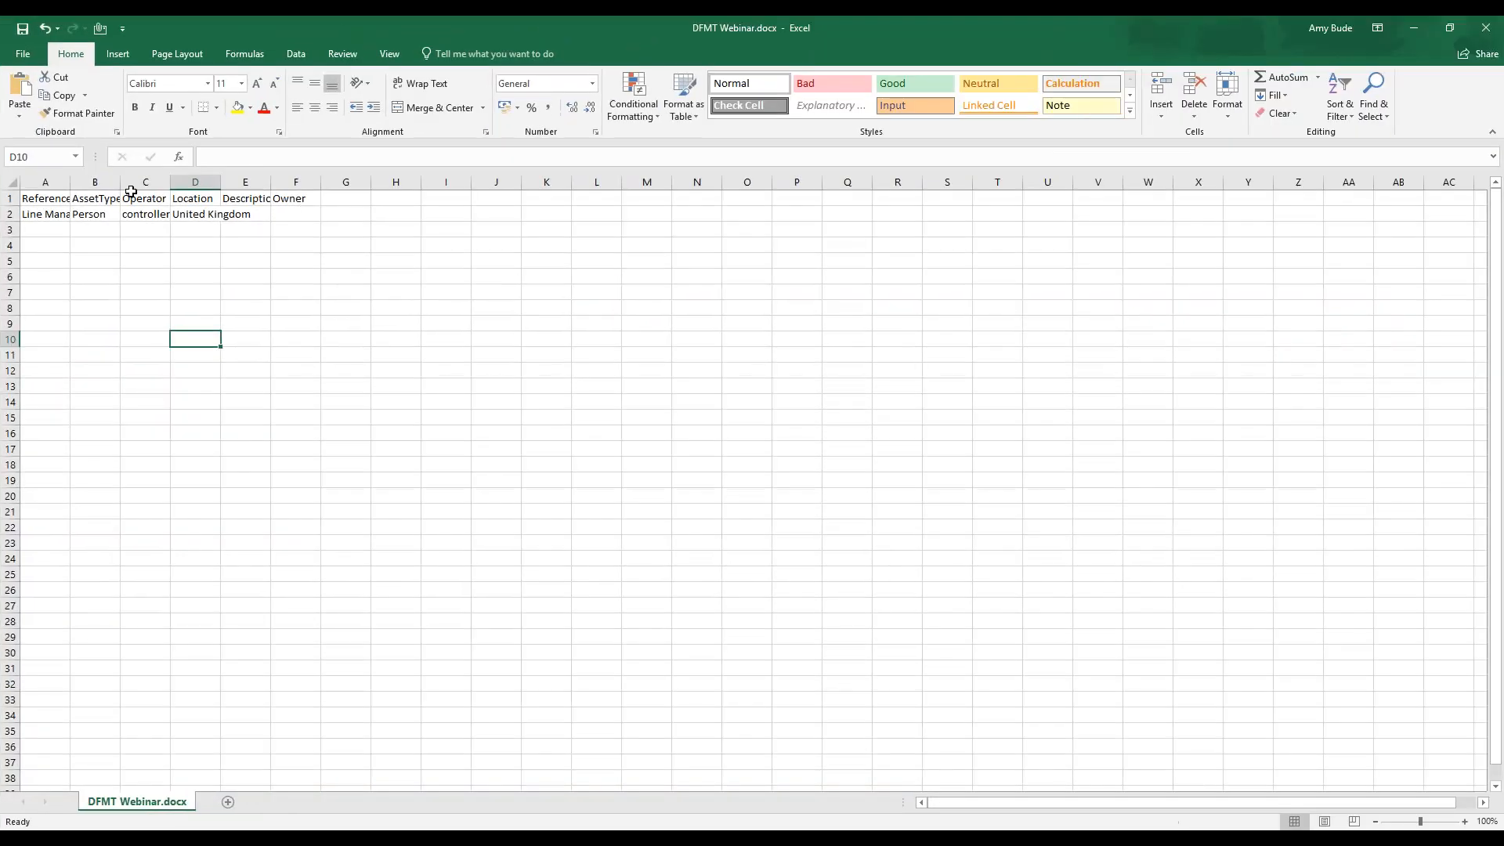
pyautogui.doubleClick(70, 182)
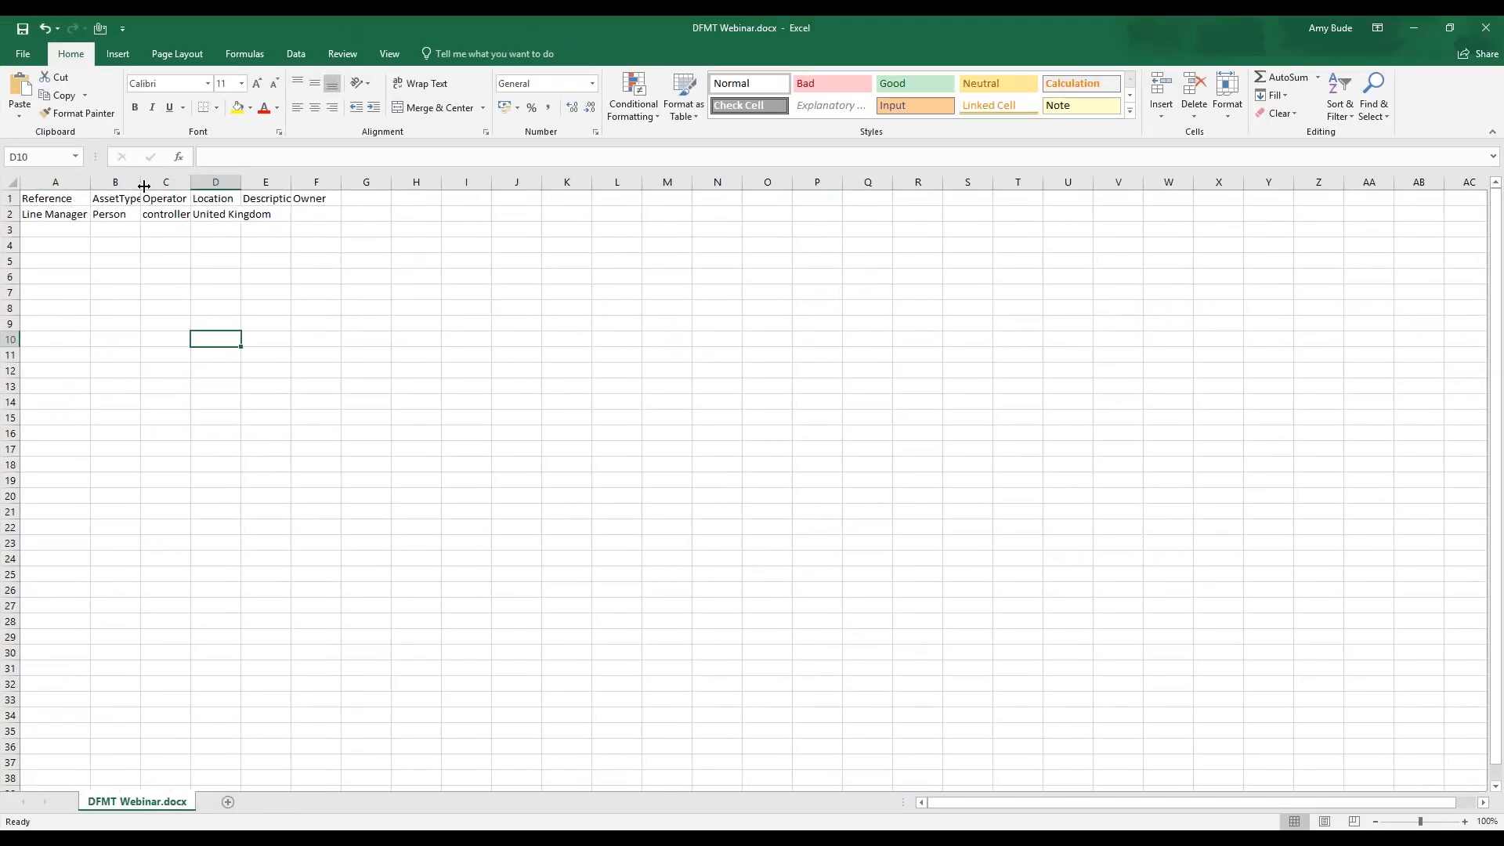
pyautogui.doubleClick(140, 183)
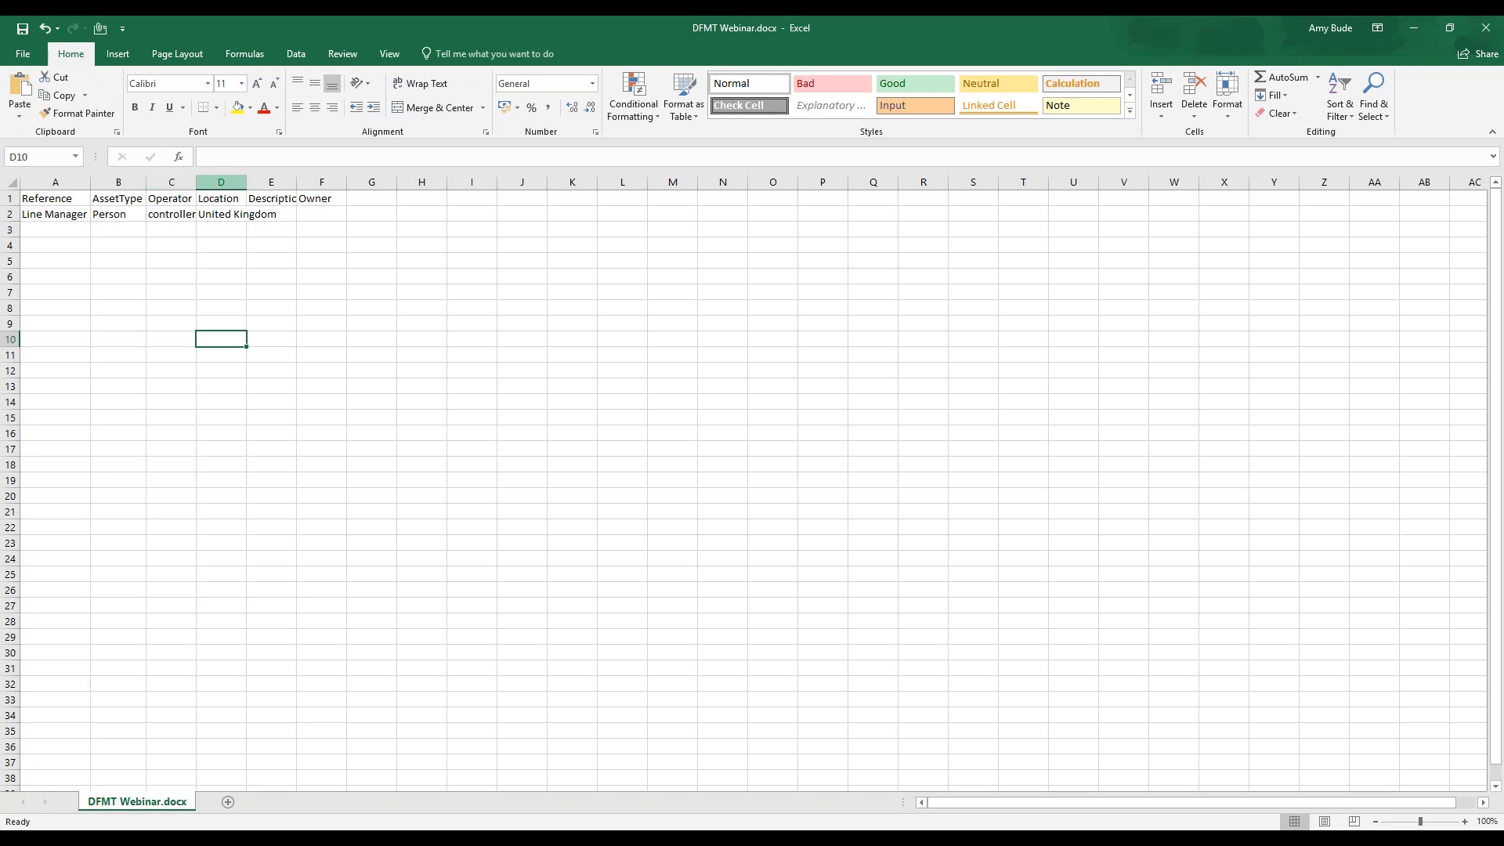
pyautogui.doubleClick(196, 184)
pyautogui.doubleClick(249, 184)
# Examine the template's Reference, AssetType, Operator and Description columns and the rows available for listing assets
pyautogui.click(34, 209)
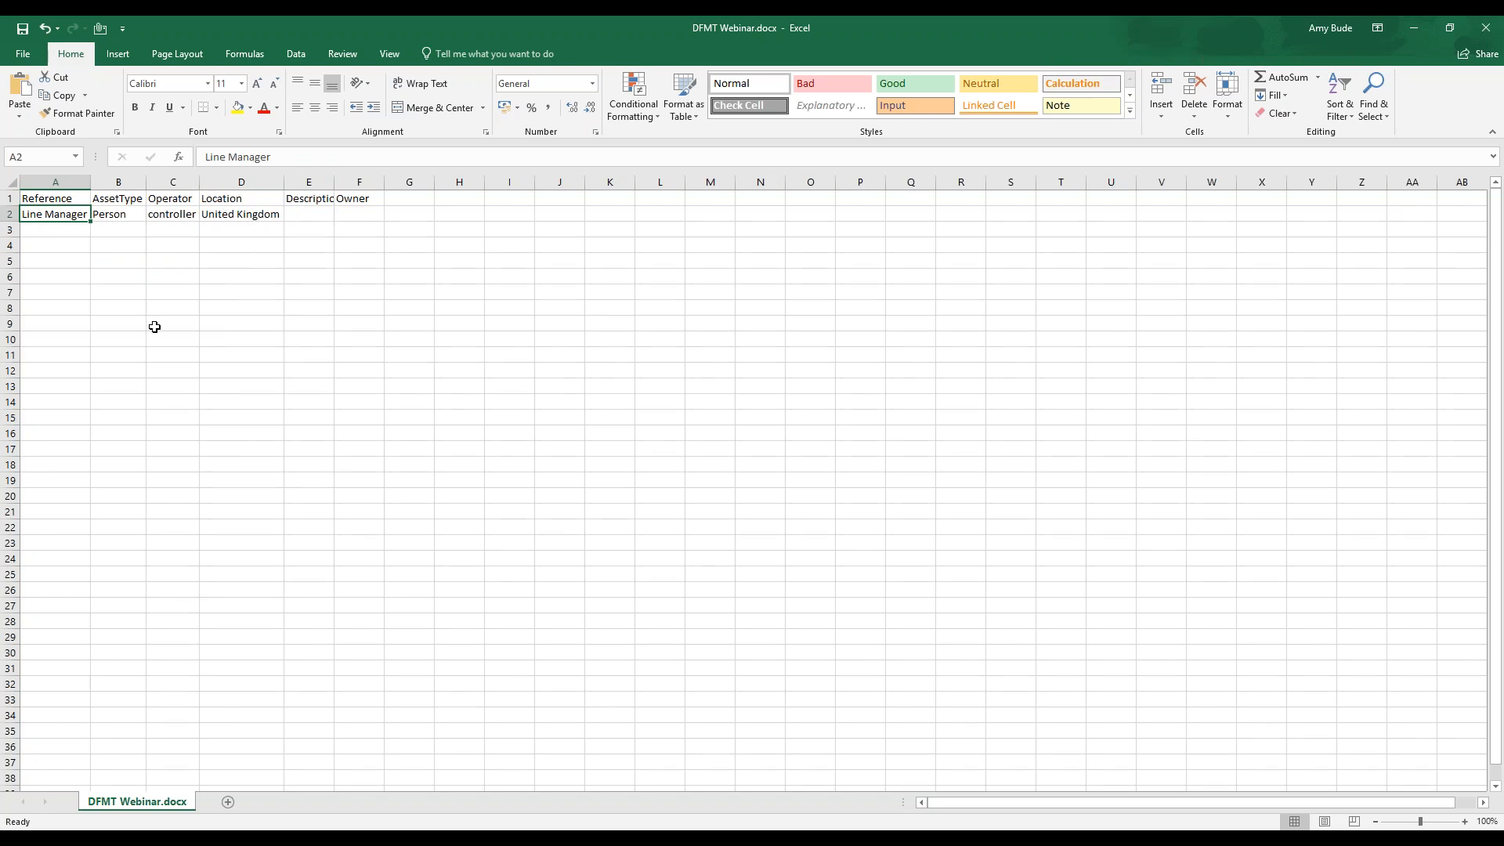
pyautogui.click(124, 219)
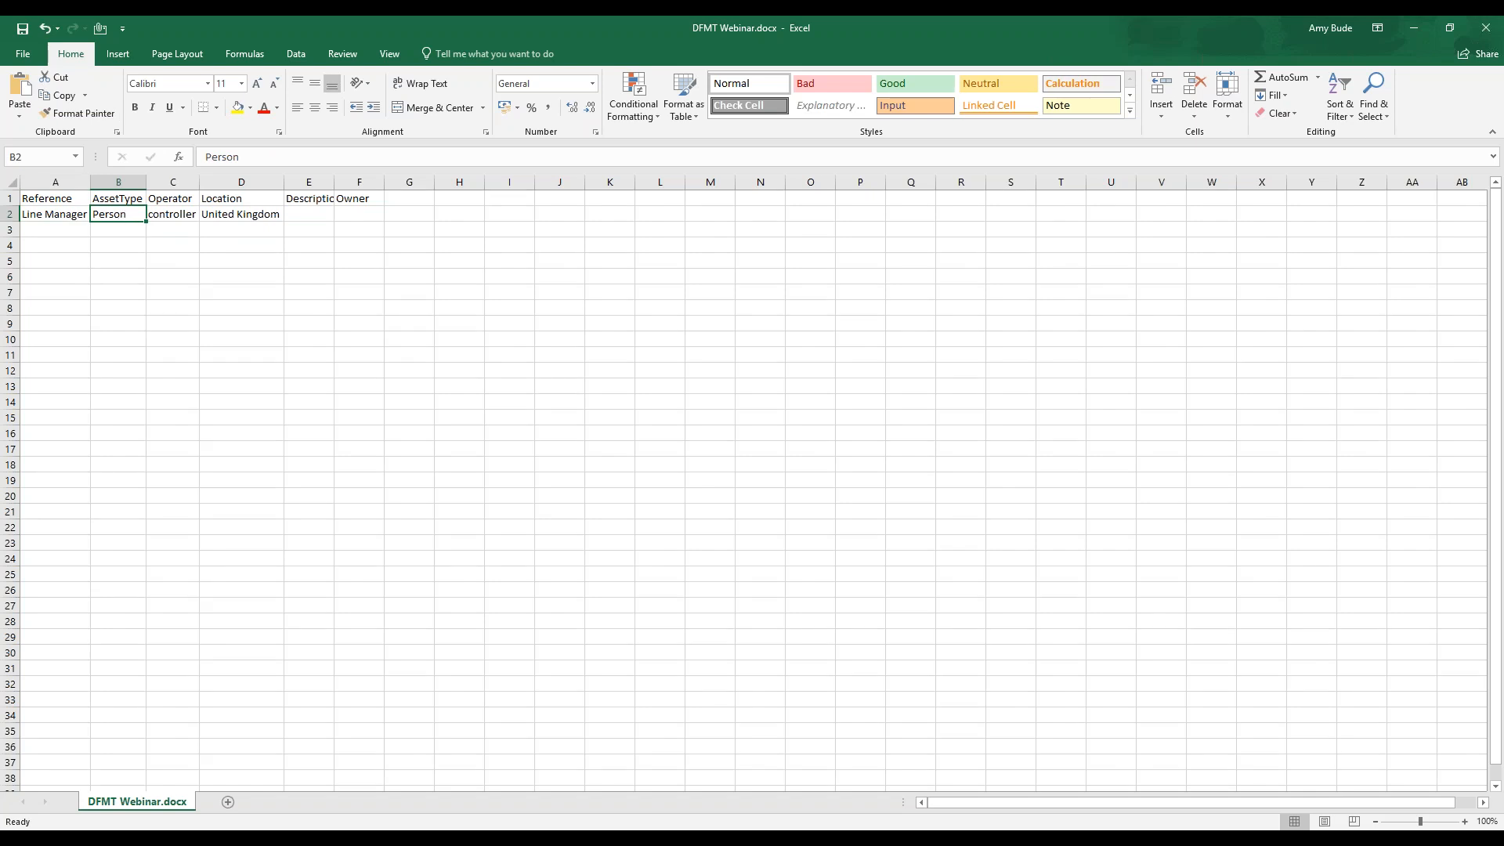
pyautogui.click(157, 221)
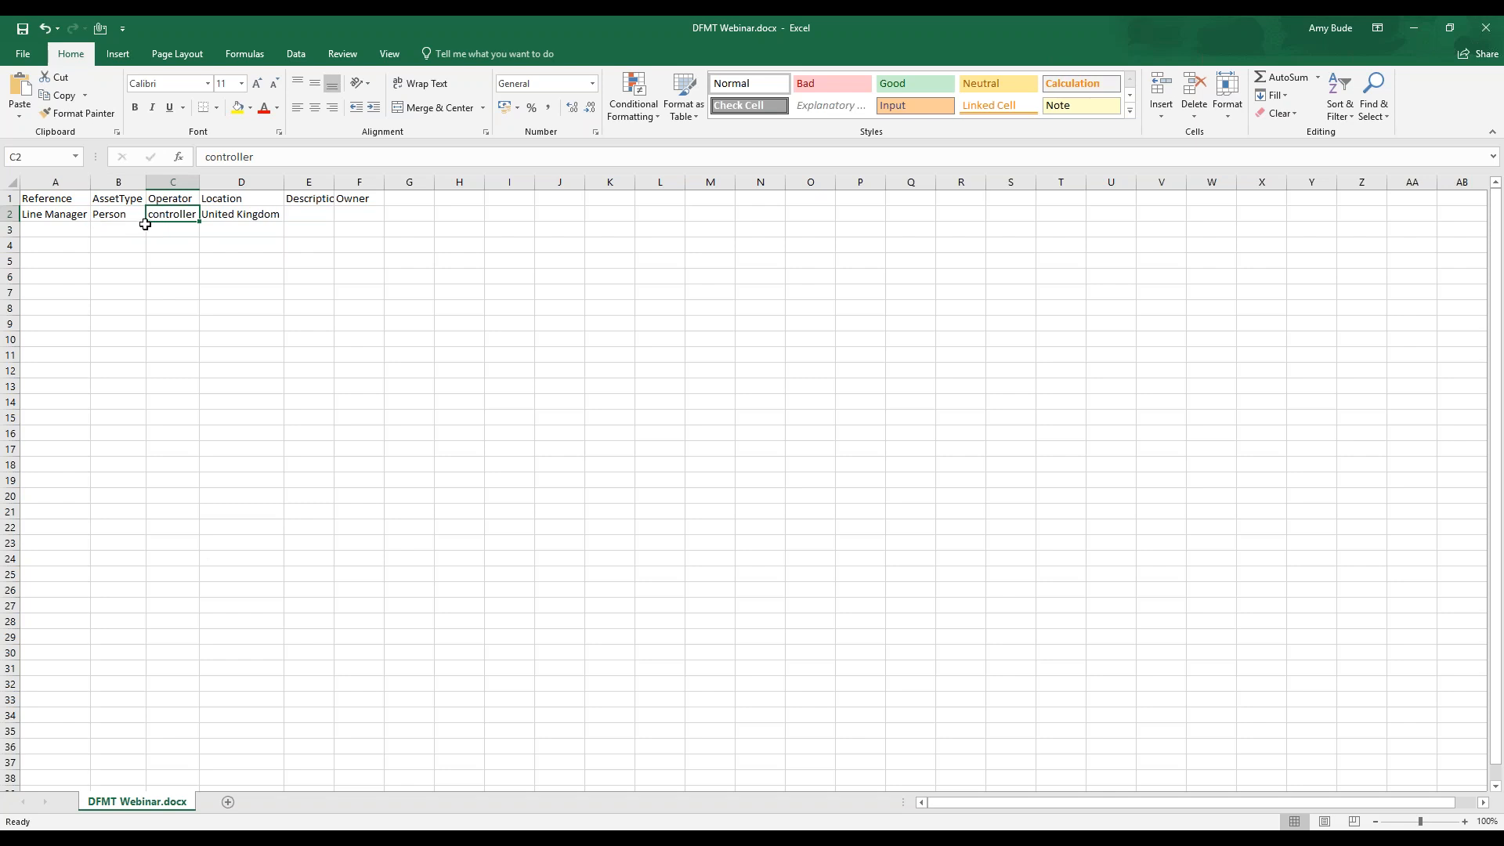
pyautogui.moveTo(82, 200); pyautogui.dragTo(79, 213)
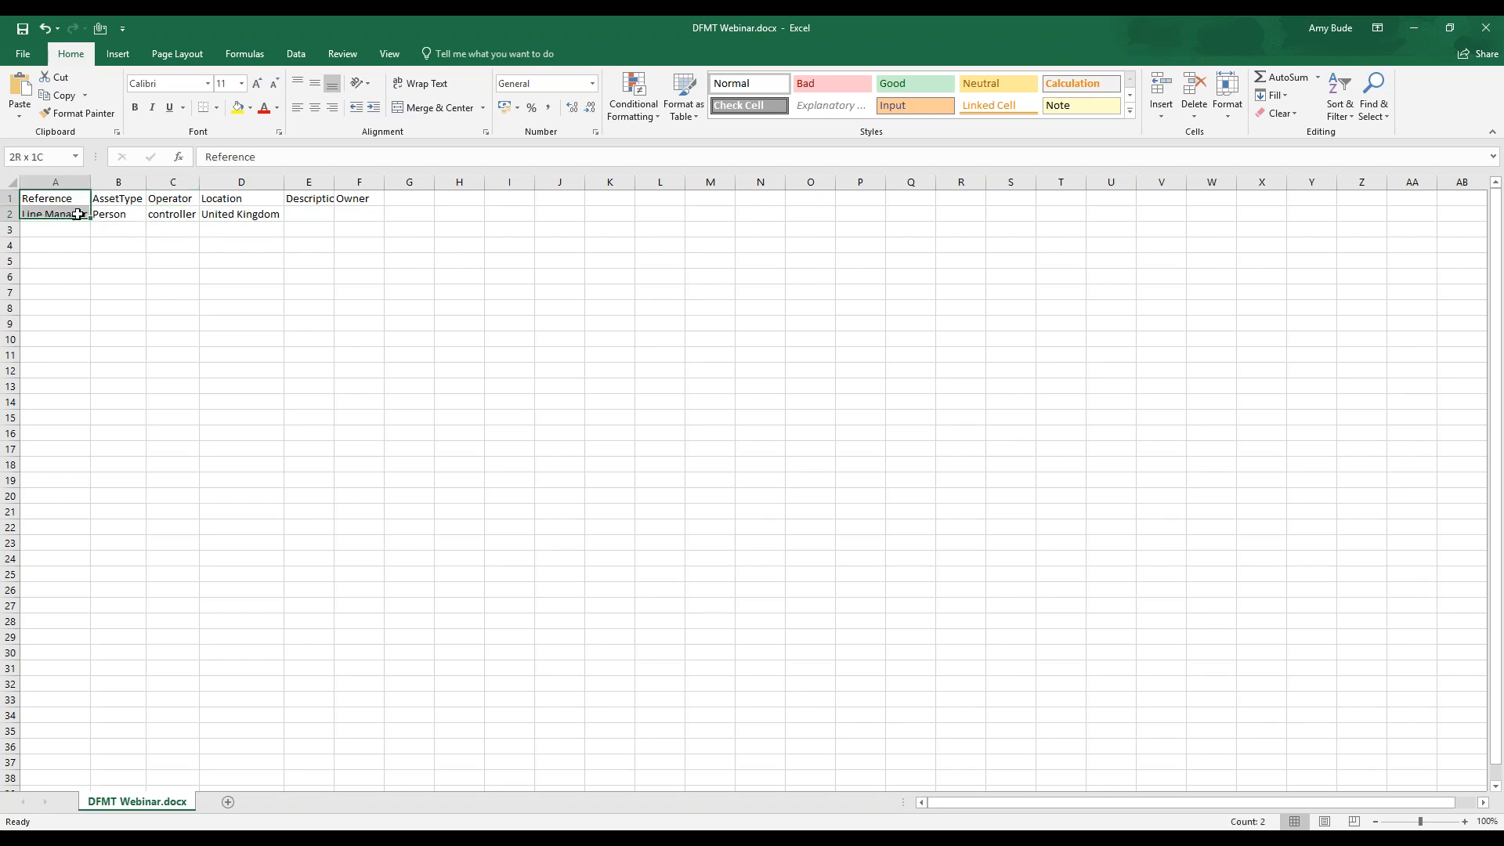
pyautogui.click(320, 214)
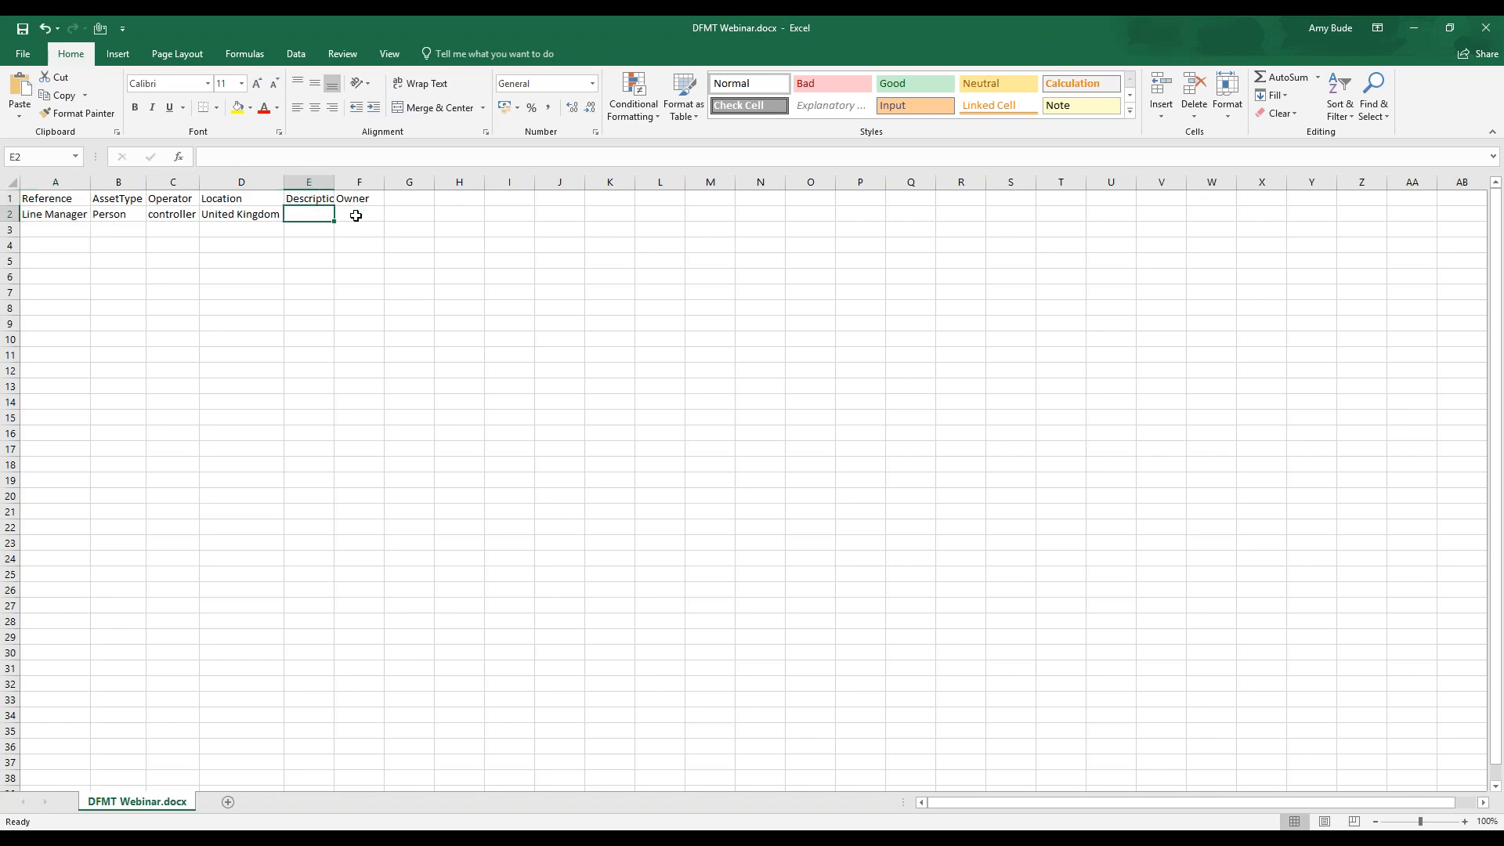
pyautogui.moveTo(57, 213); pyautogui.dragTo(162, 750)
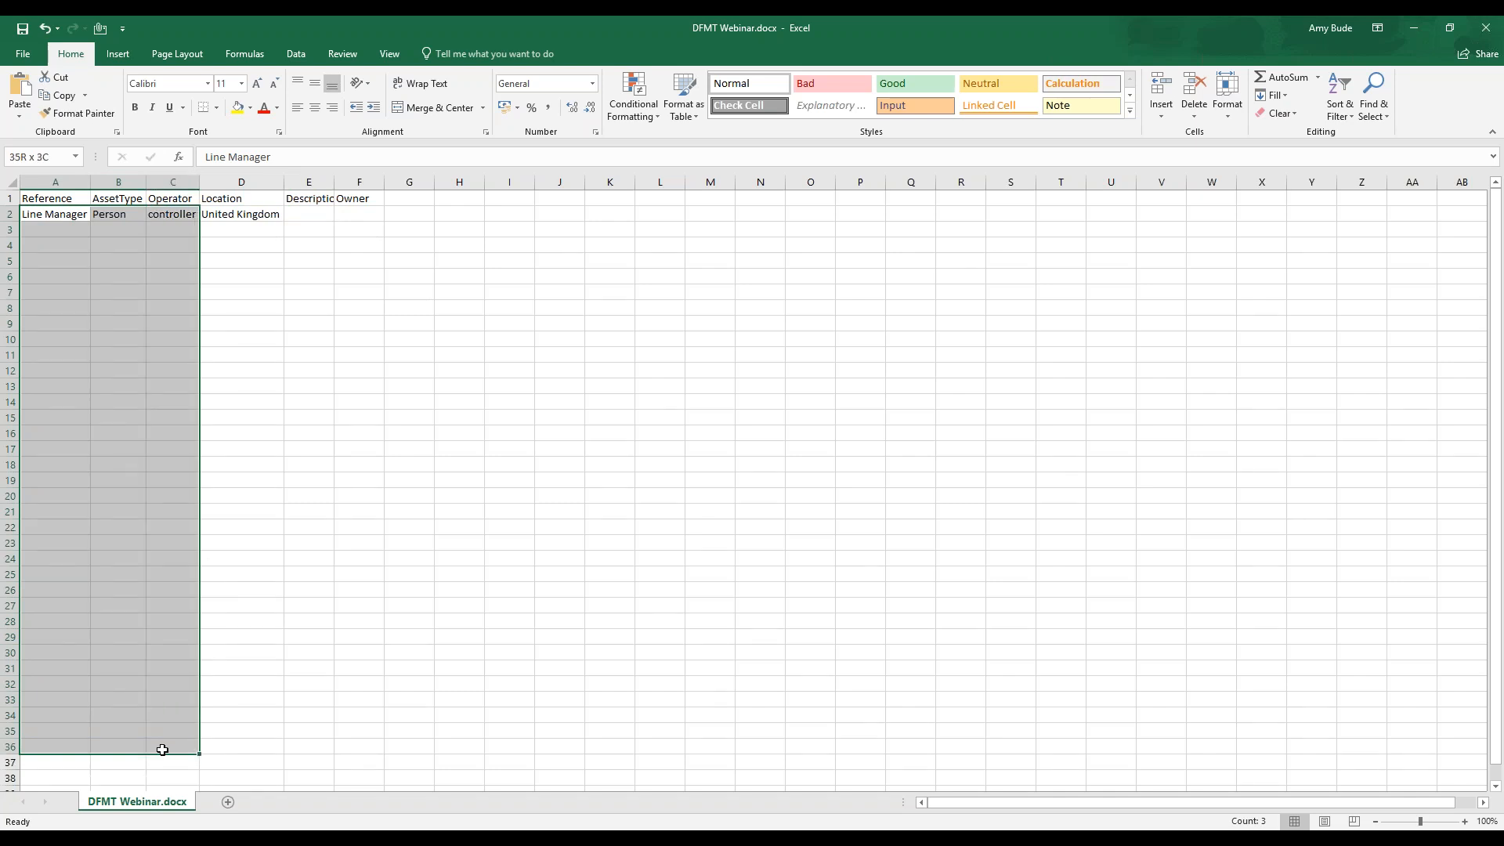
pyautogui.moveTo(162, 749); pyautogui.dragTo(162, 749)
# Return to CyberComply, add the DFMT Webinar file to the asset import and run the import
pyautogui.click(1412, 34)
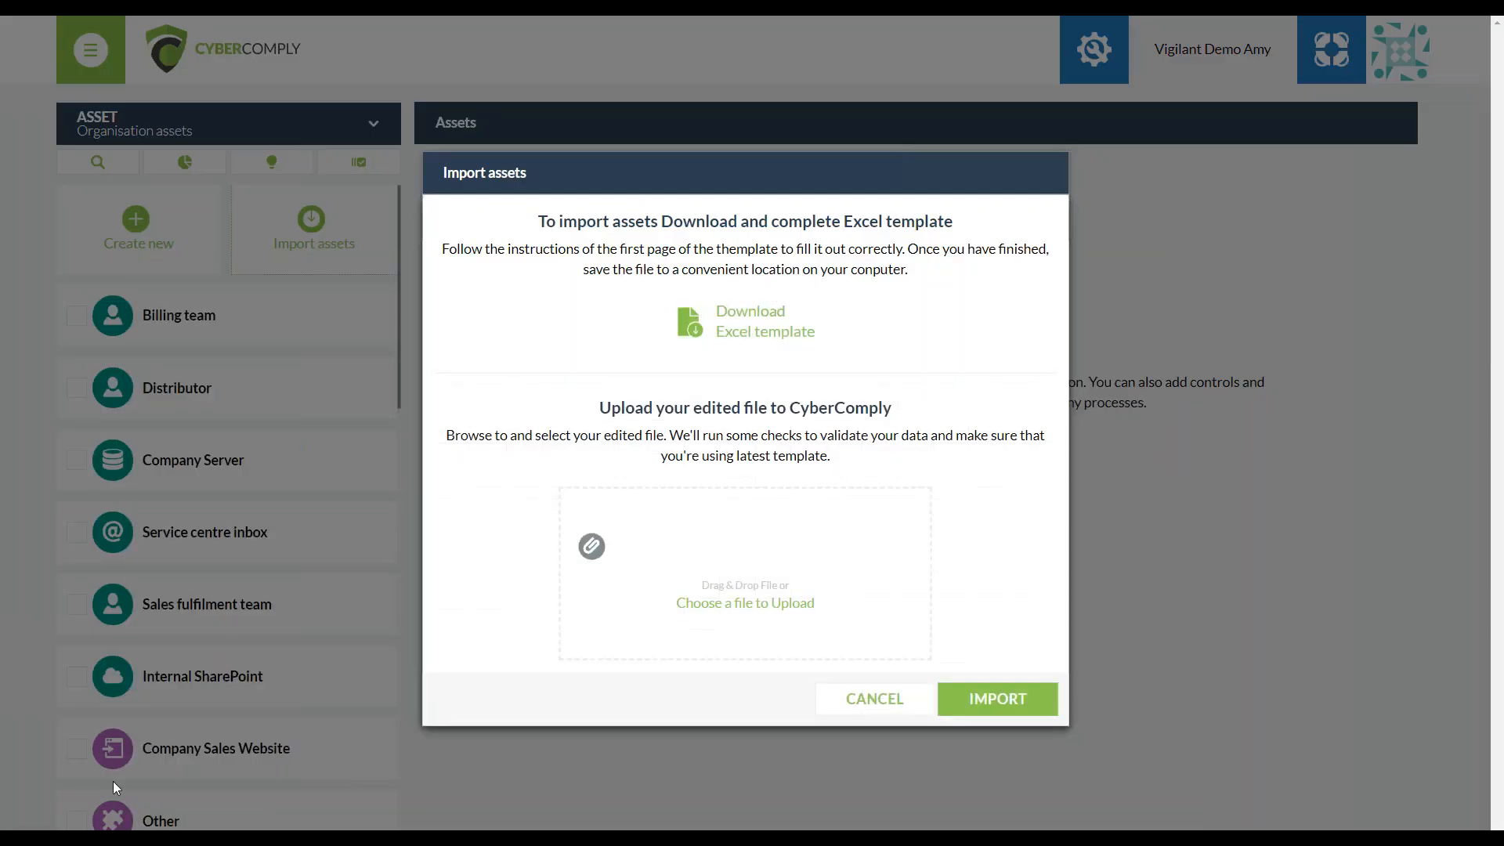
pyautogui.moveTo(584, 571); pyautogui.dragTo(710, 575)
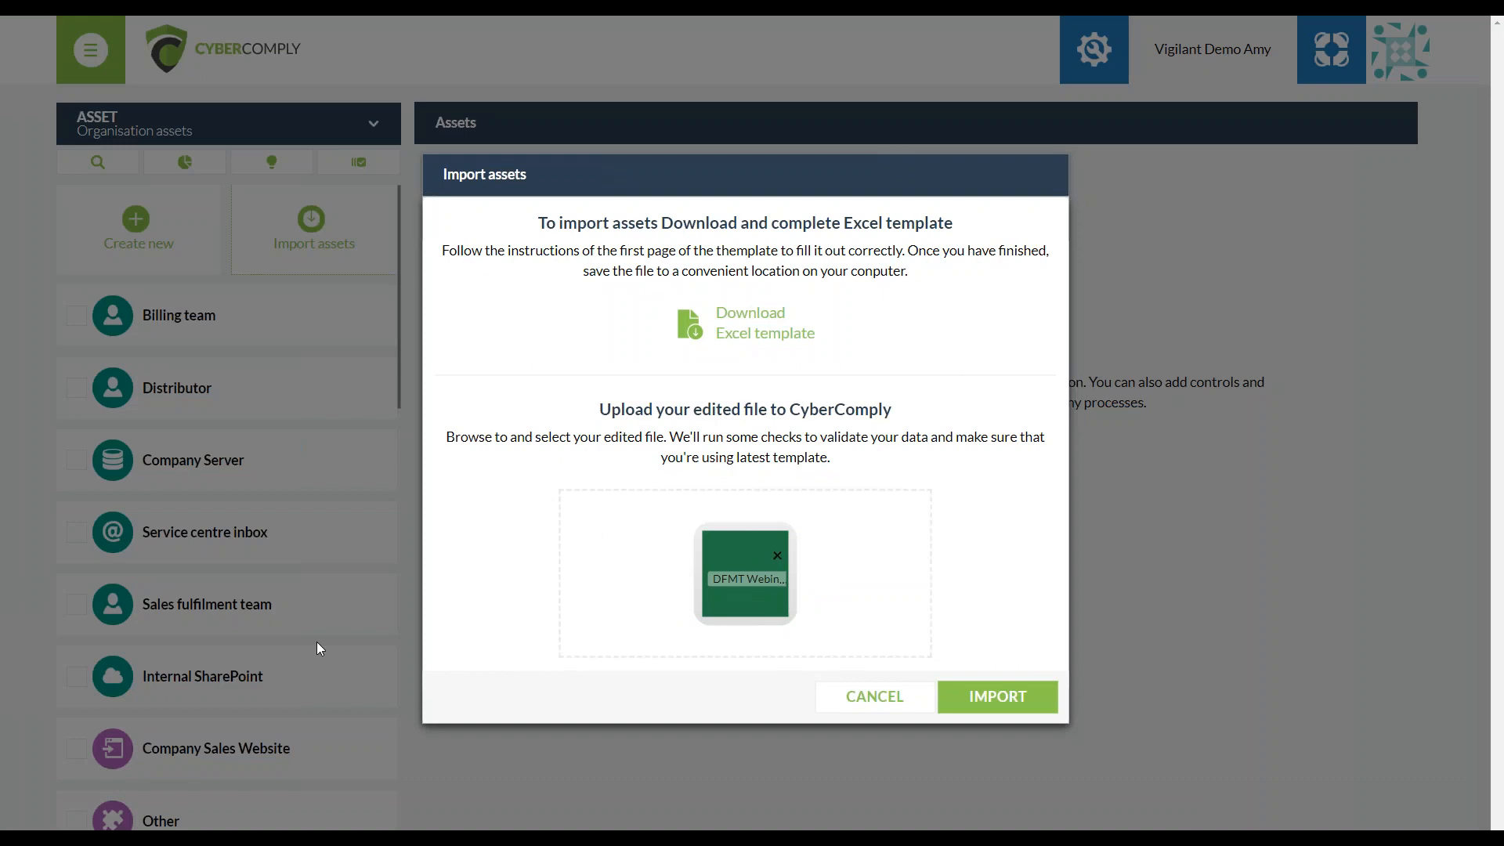
pyautogui.click(998, 700)
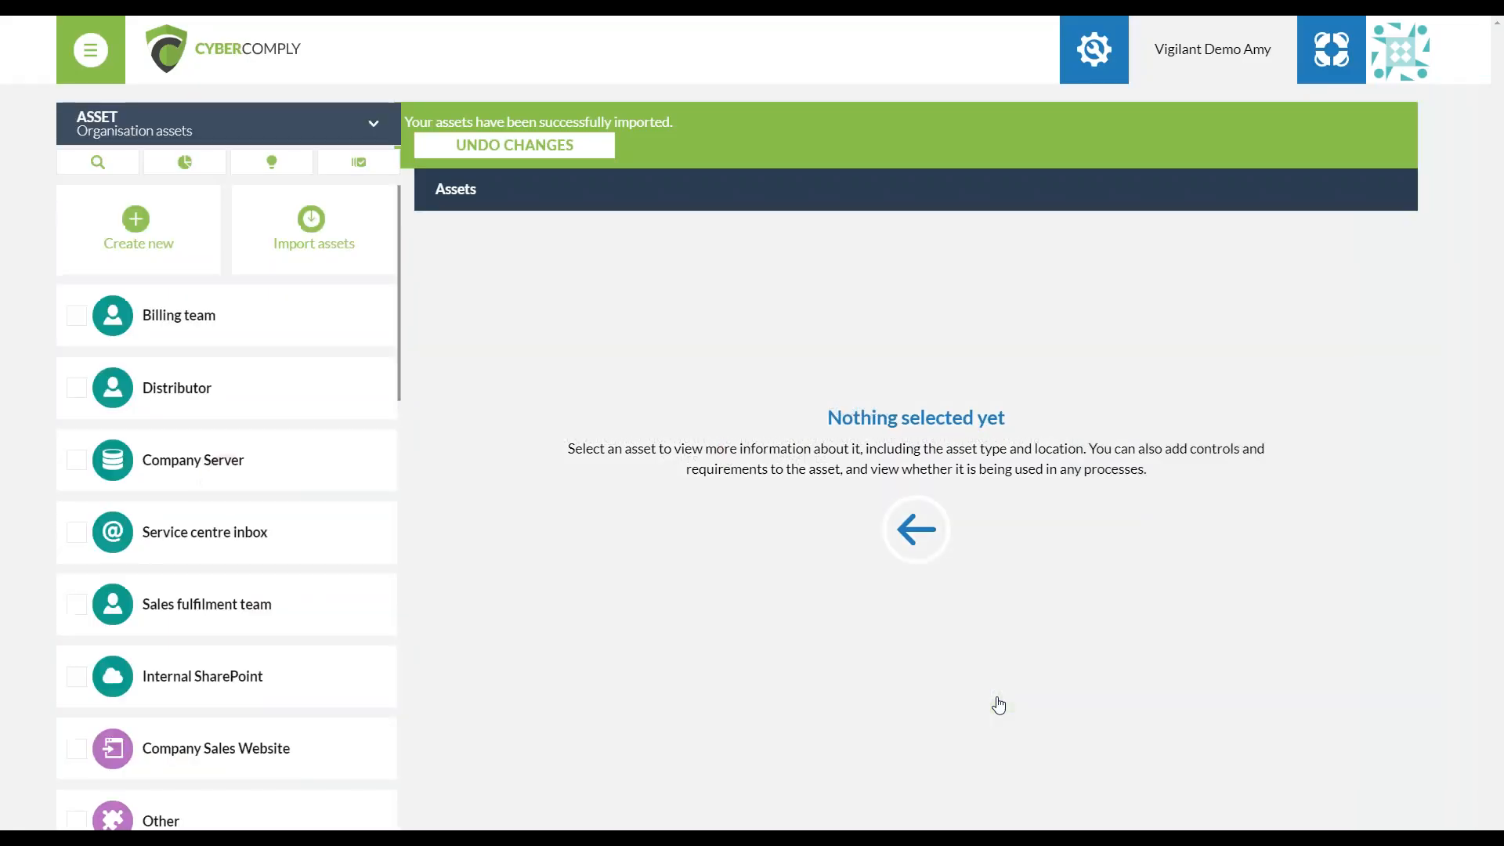
# Find the newly imported Line Manager at the end of the organisation assets and show its details
pyautogui.scroll(-3, 300, 613)
pyautogui.scroll(-15, 300, 613)
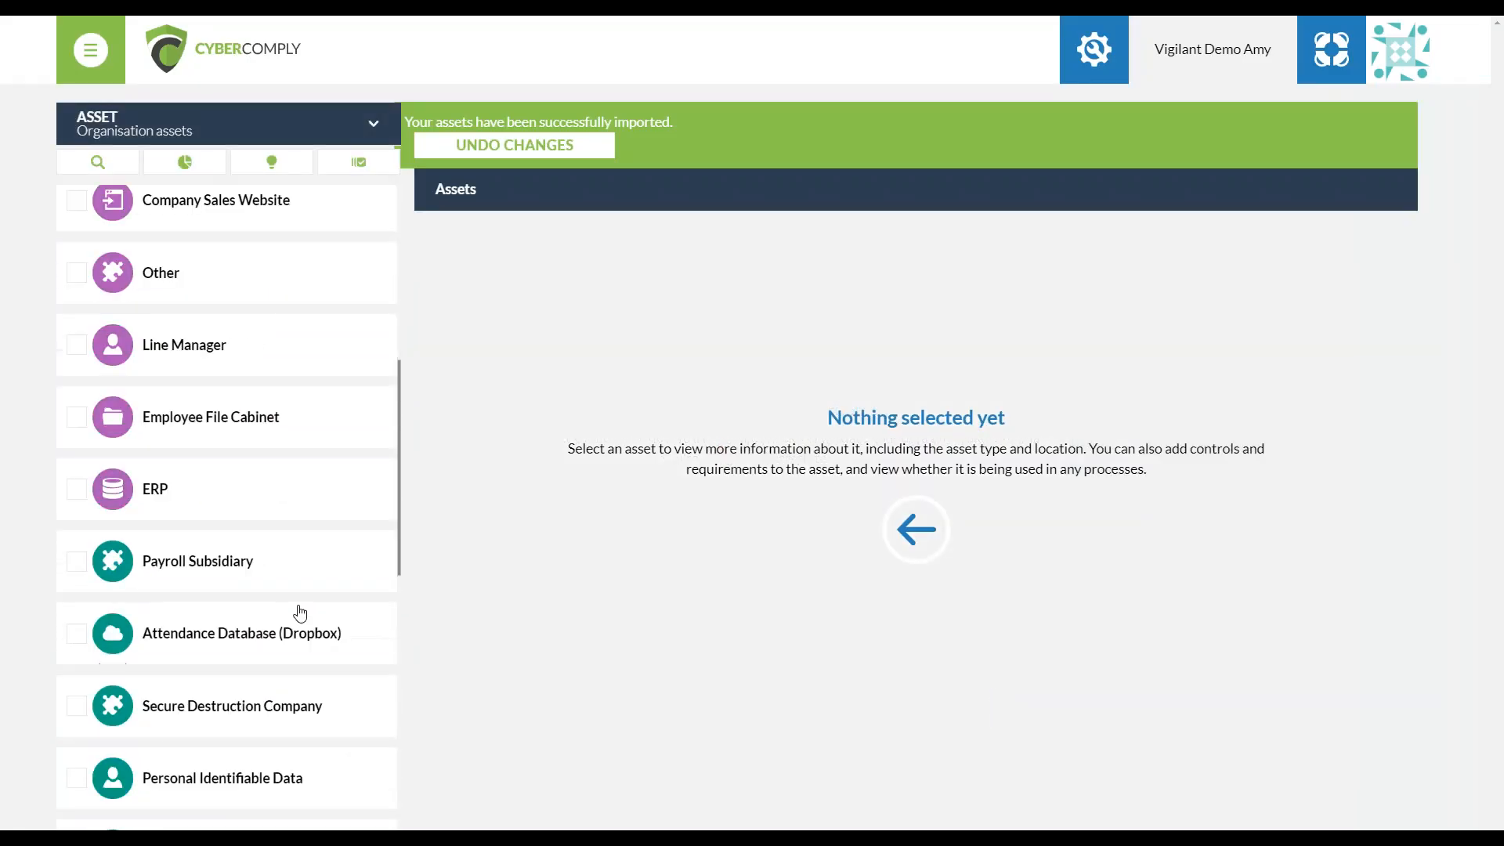
pyautogui.scroll(-1, 242, 776)
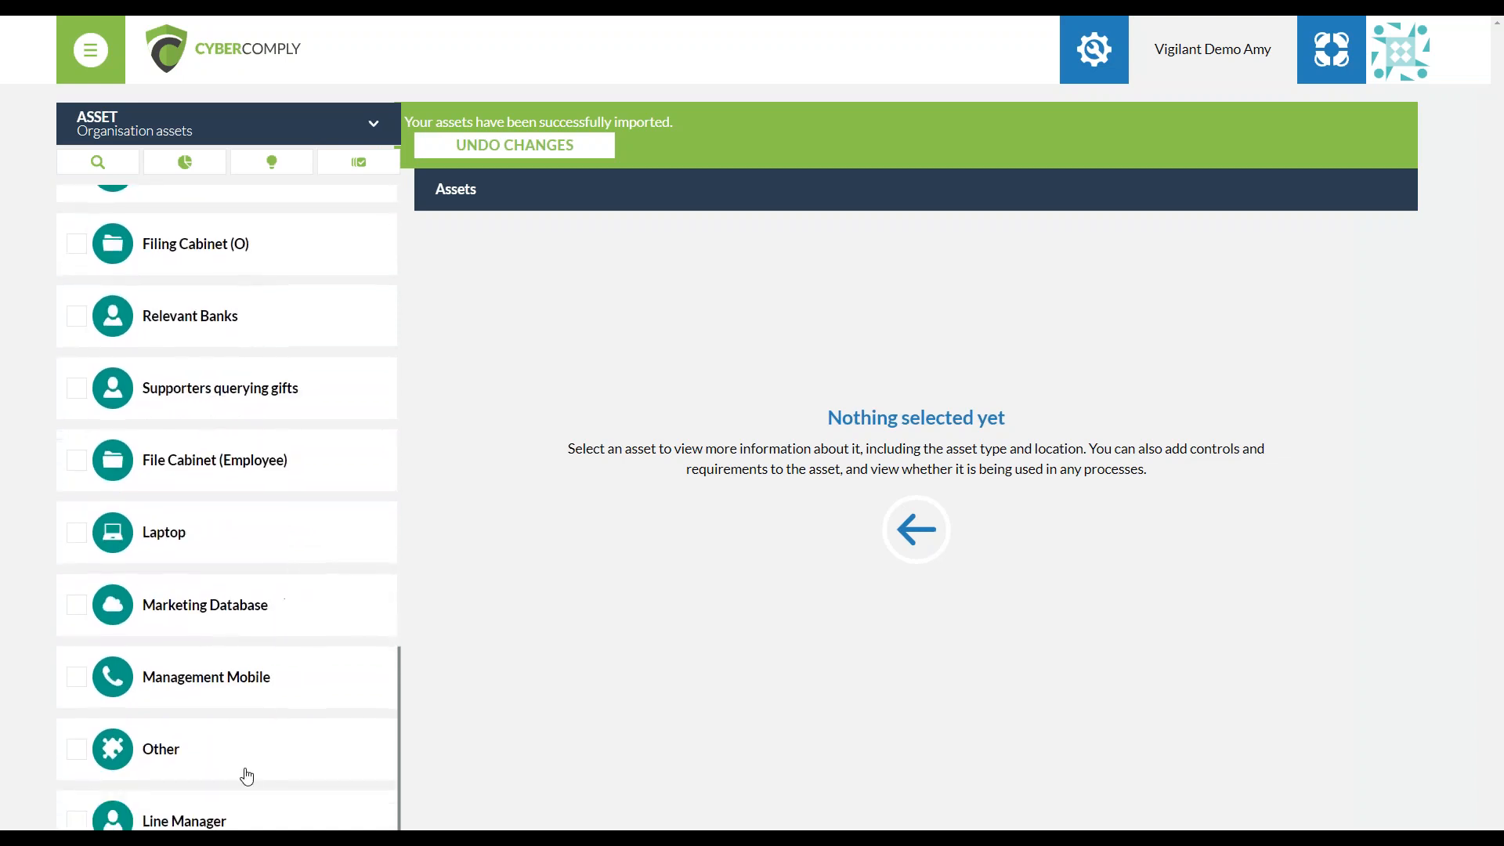
pyautogui.click(235, 818)
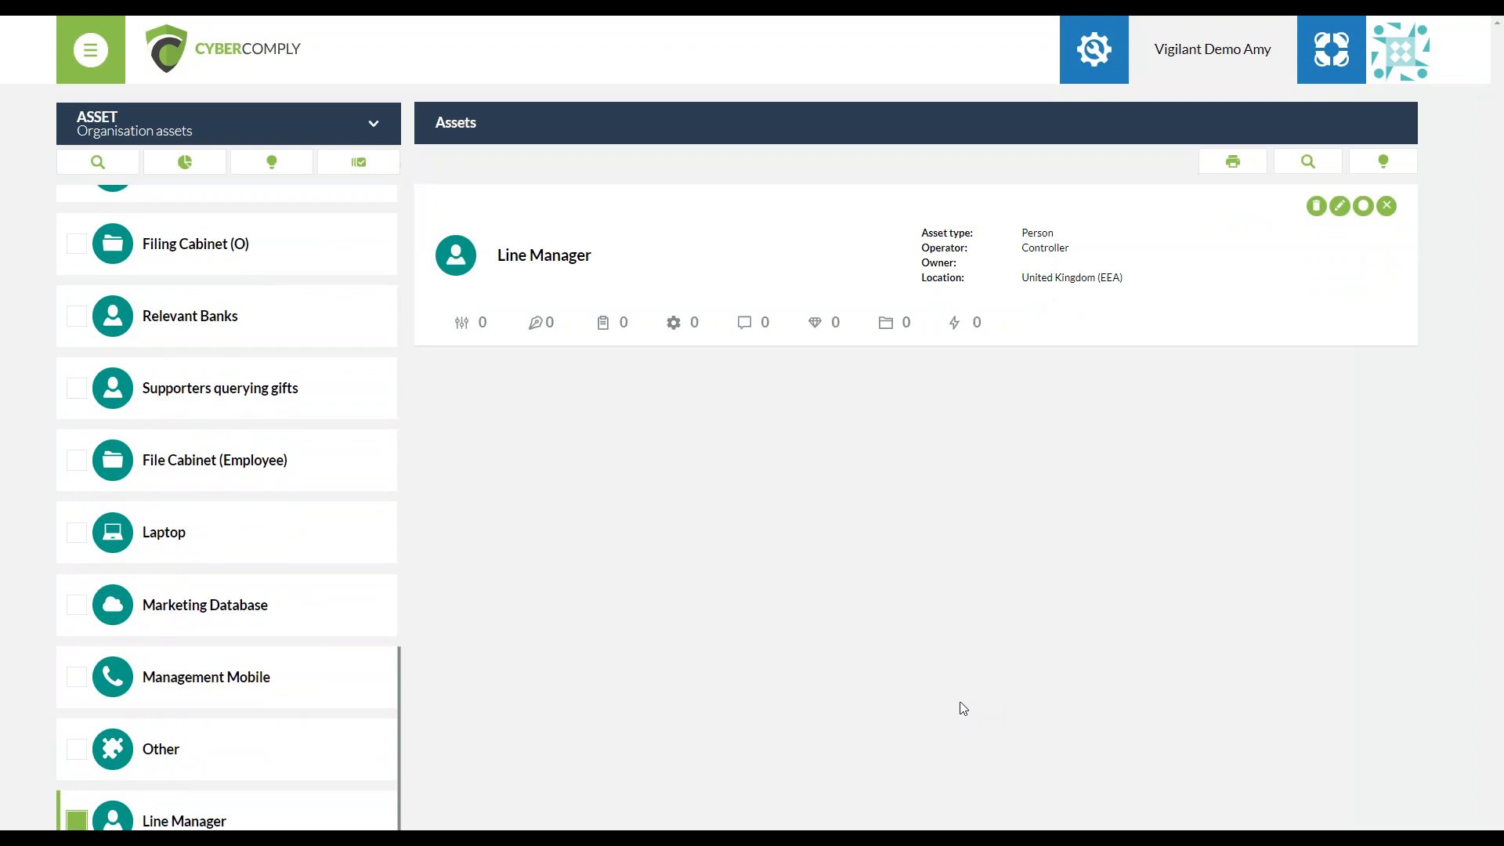
# Reopen the organisation assets and also select Laptop, File Cabinet (Employee) and Supporters querying gifts to show their details
pyautogui.click(318, 137)
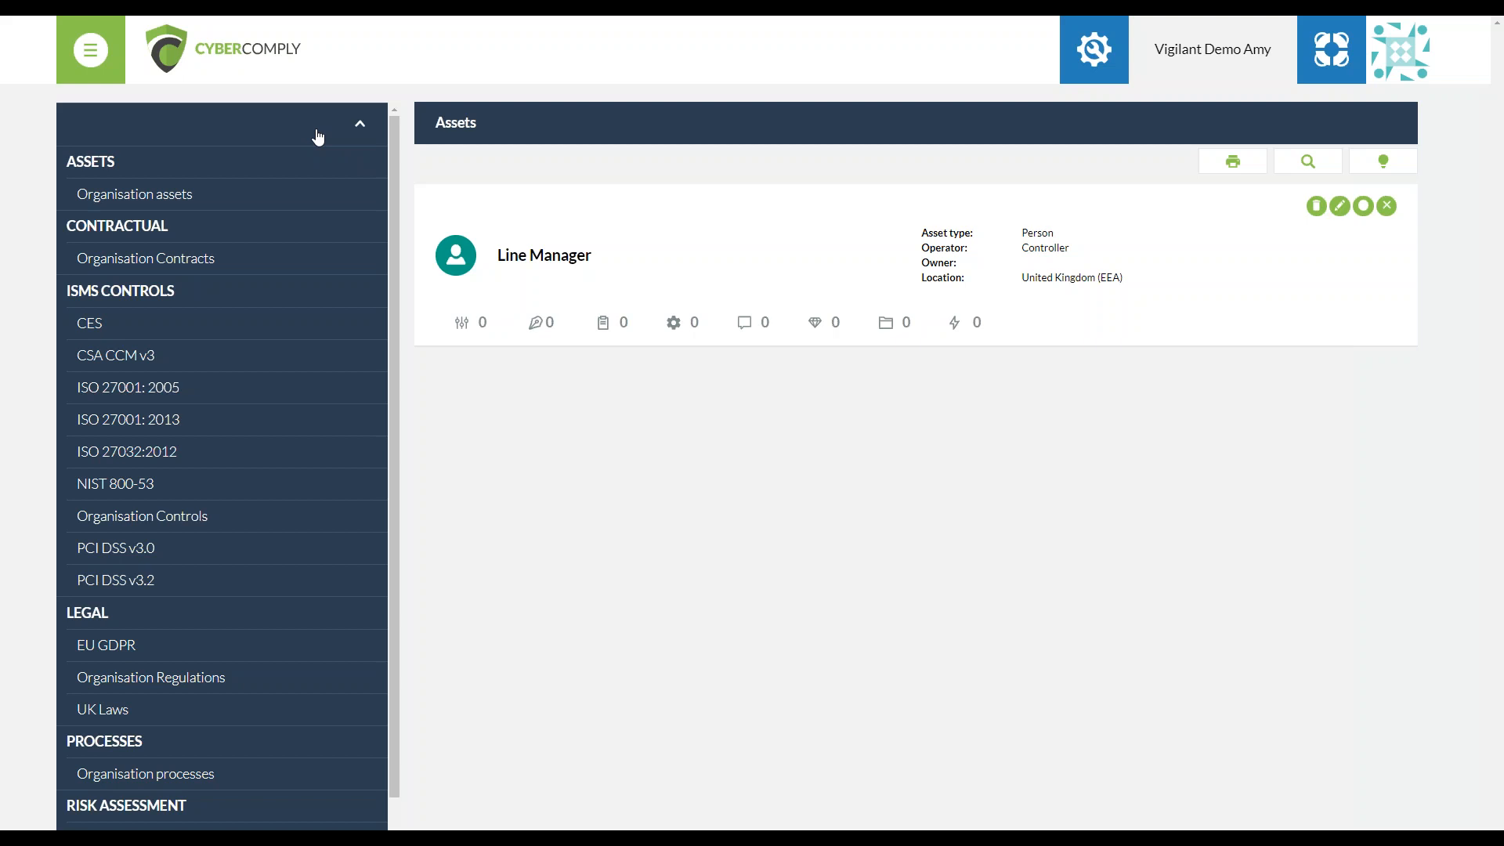
pyautogui.click(201, 189)
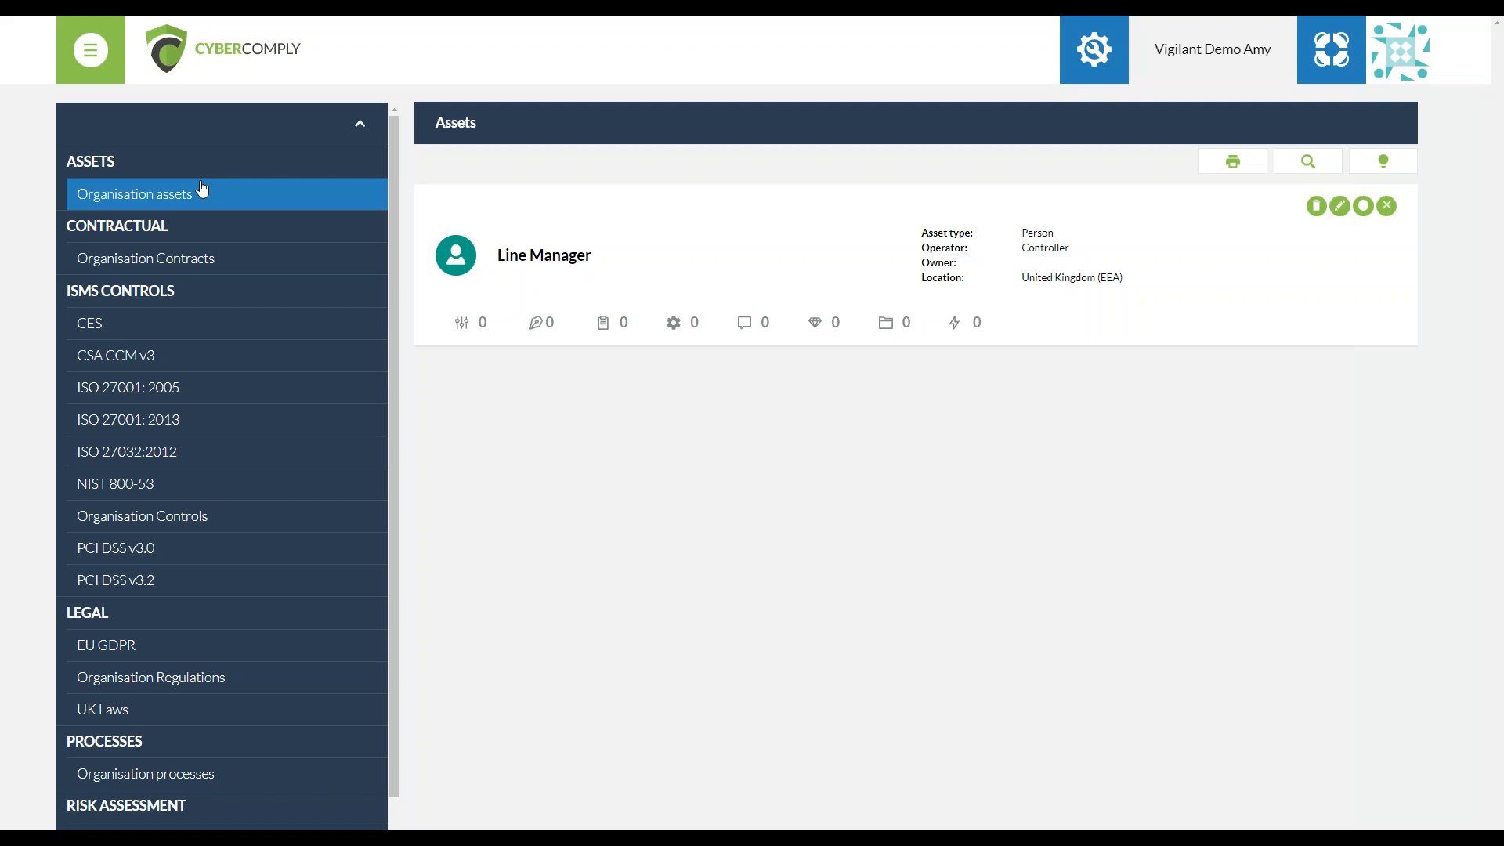
pyautogui.click(201, 191)
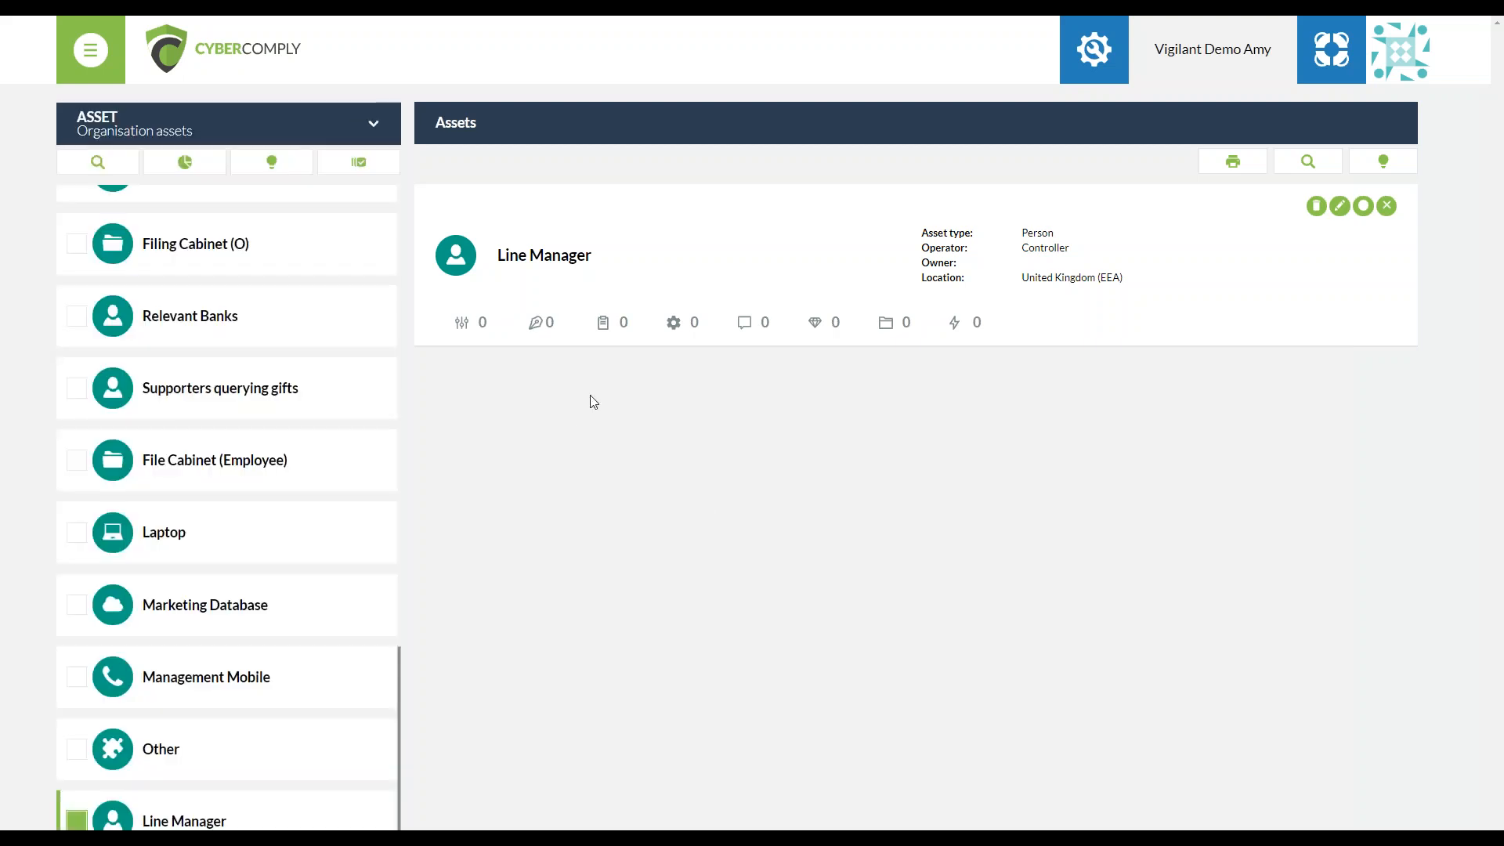
pyautogui.click(149, 535)
pyautogui.click(167, 464)
pyautogui.click(155, 387)
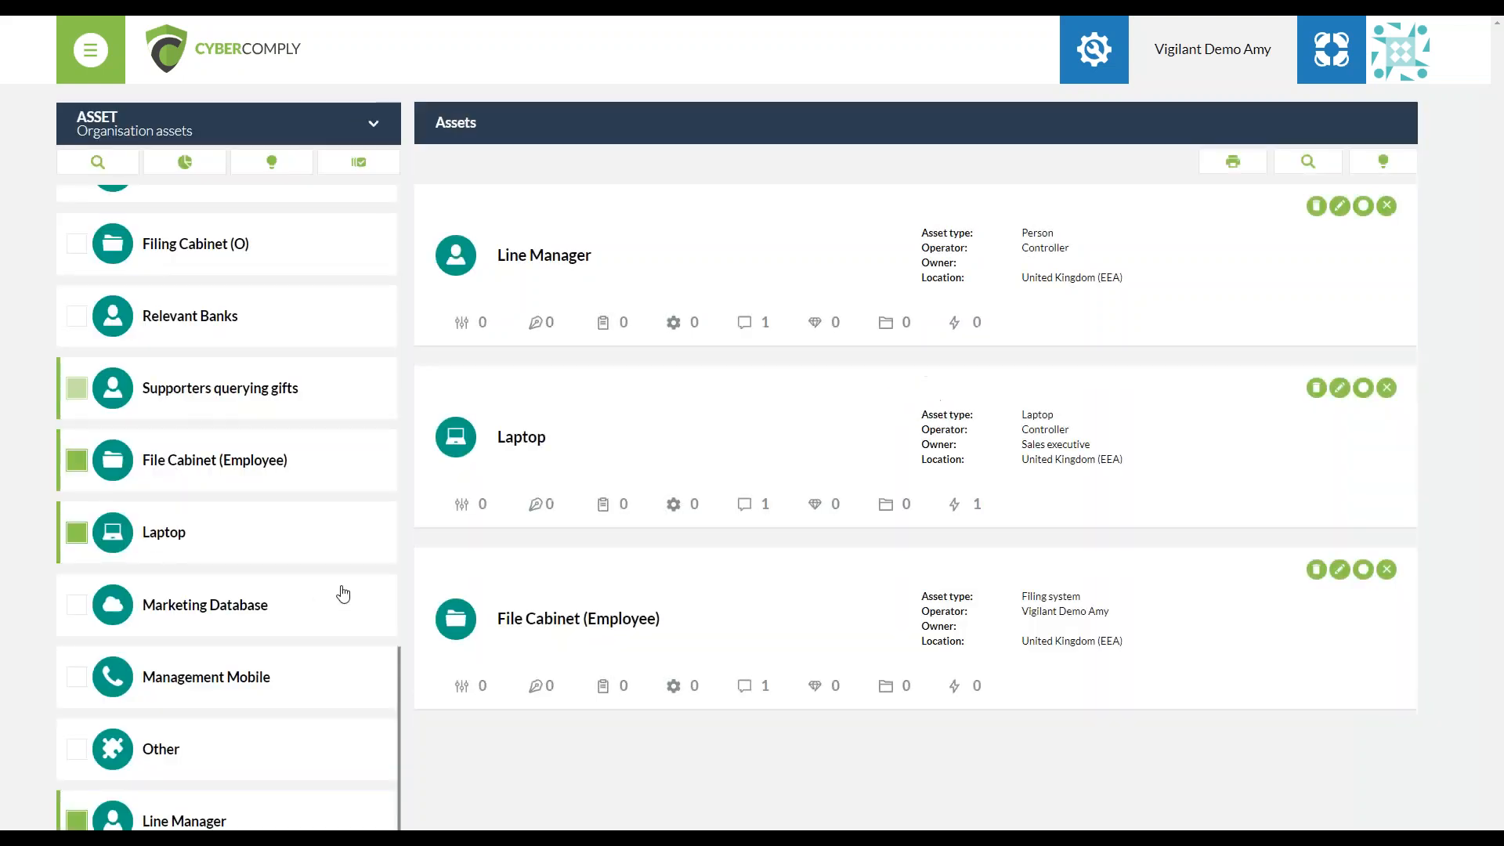
# View the asset list's search field, its operator breakdown chart and the help text about the page
pyautogui.scroll(5, 172, 577)
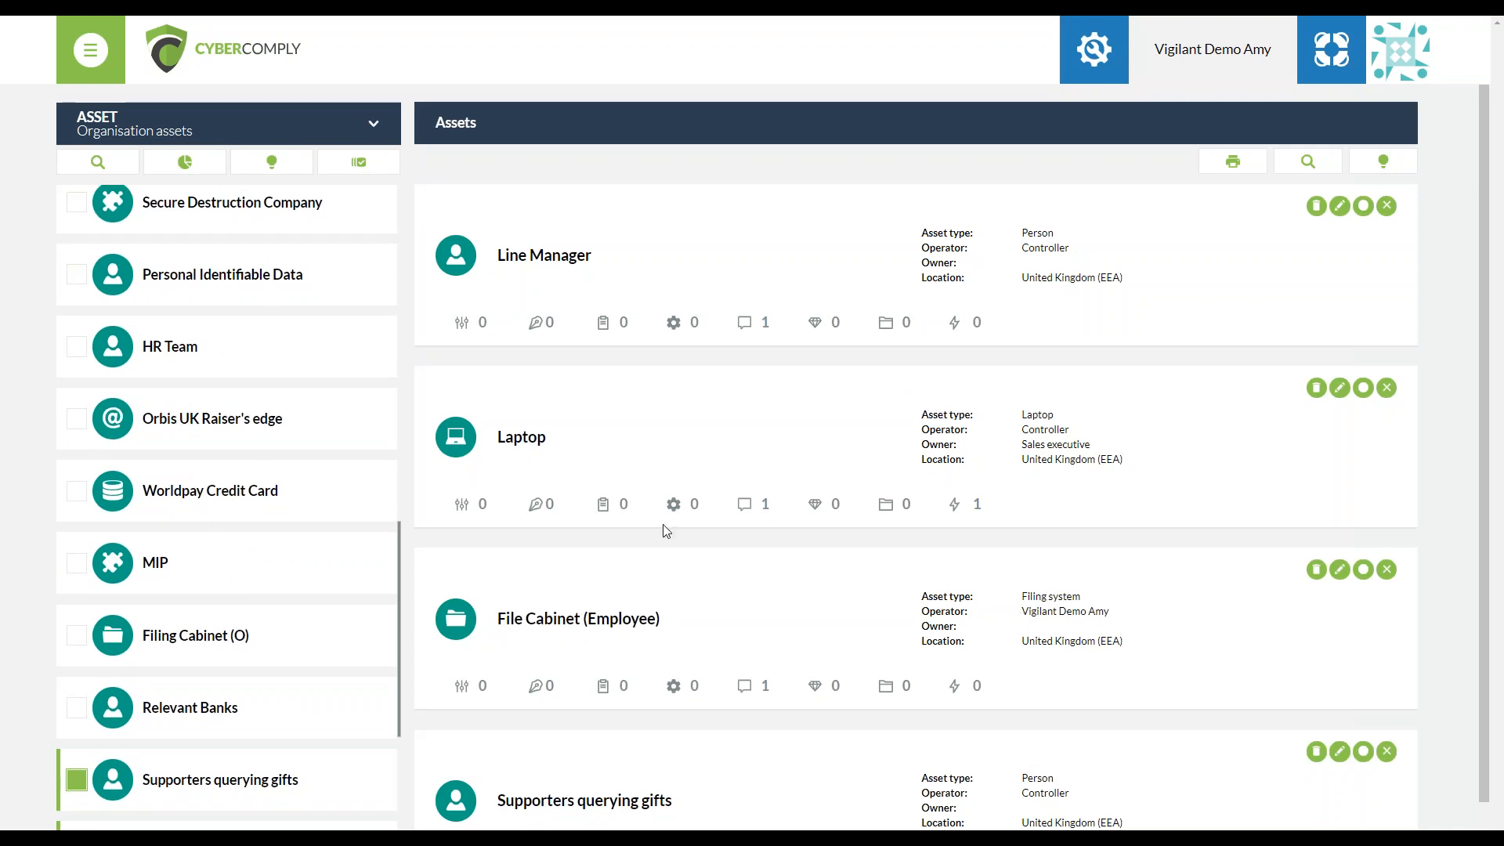
pyautogui.click(96, 165)
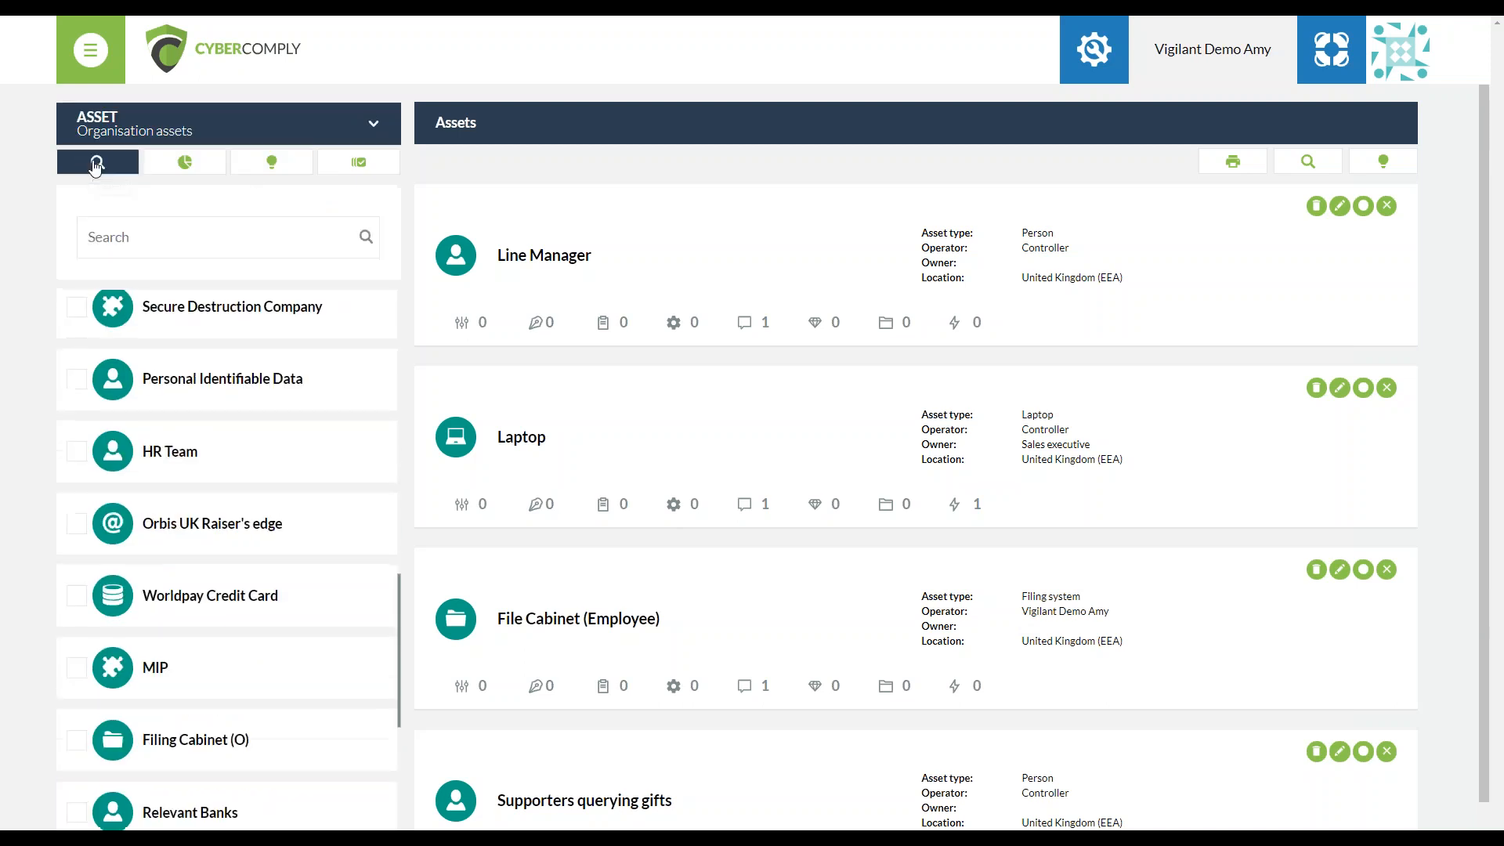
pyautogui.click(173, 236)
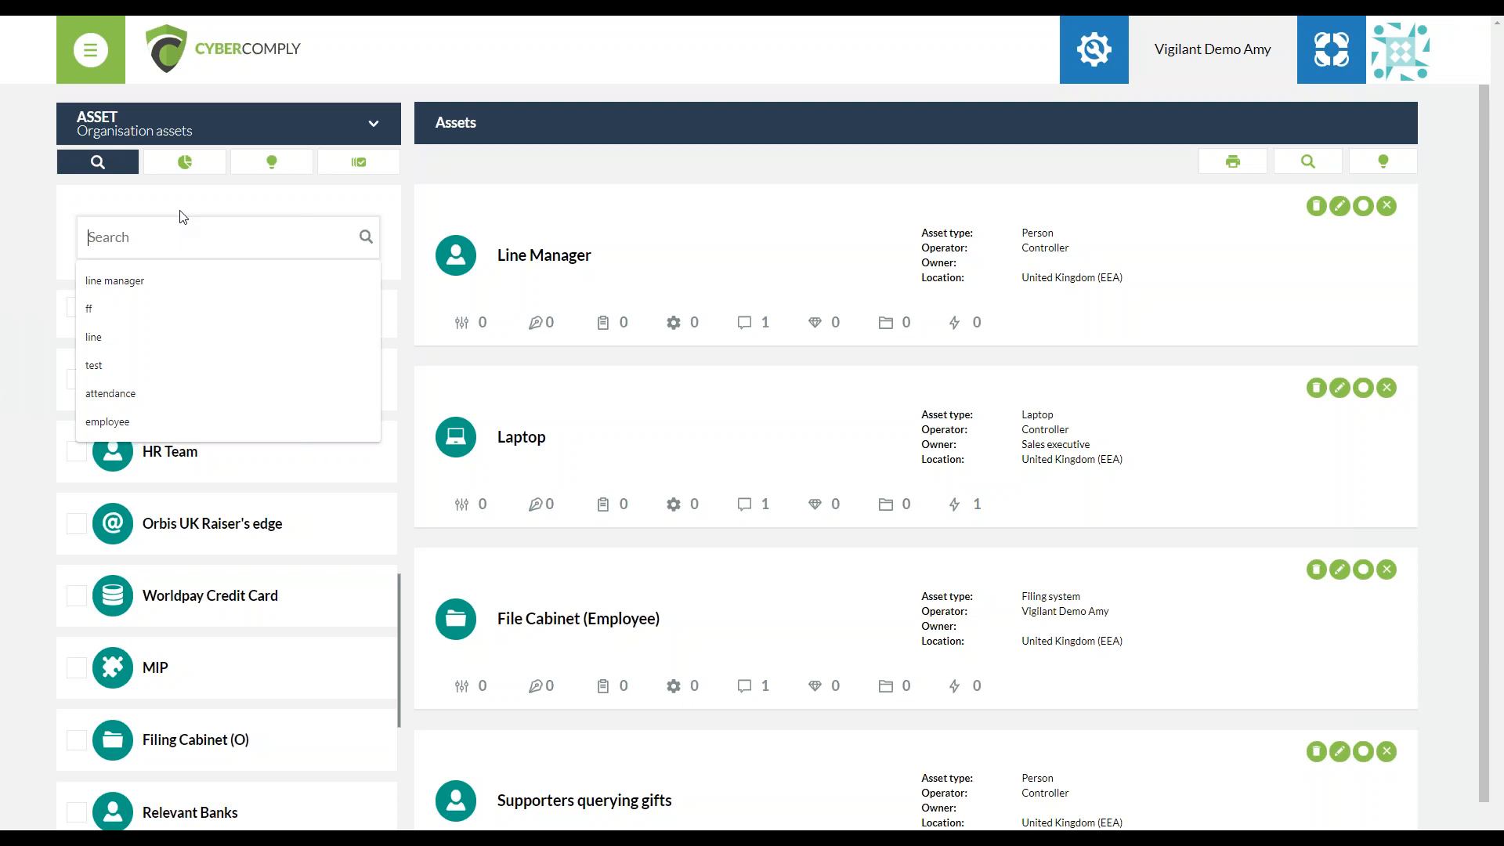
pyautogui.click(186, 162)
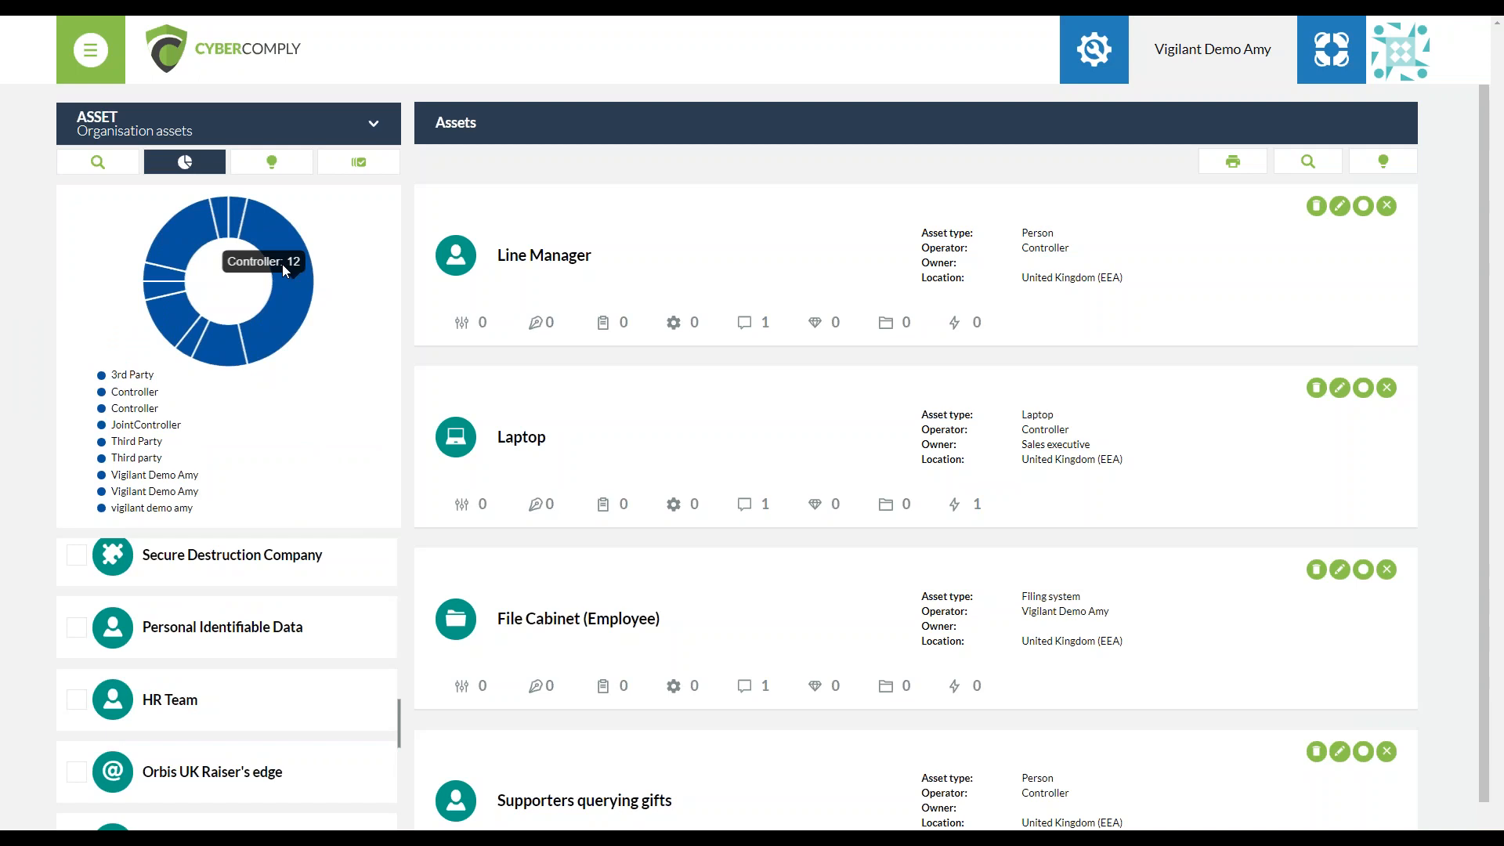
pyautogui.click(282, 164)
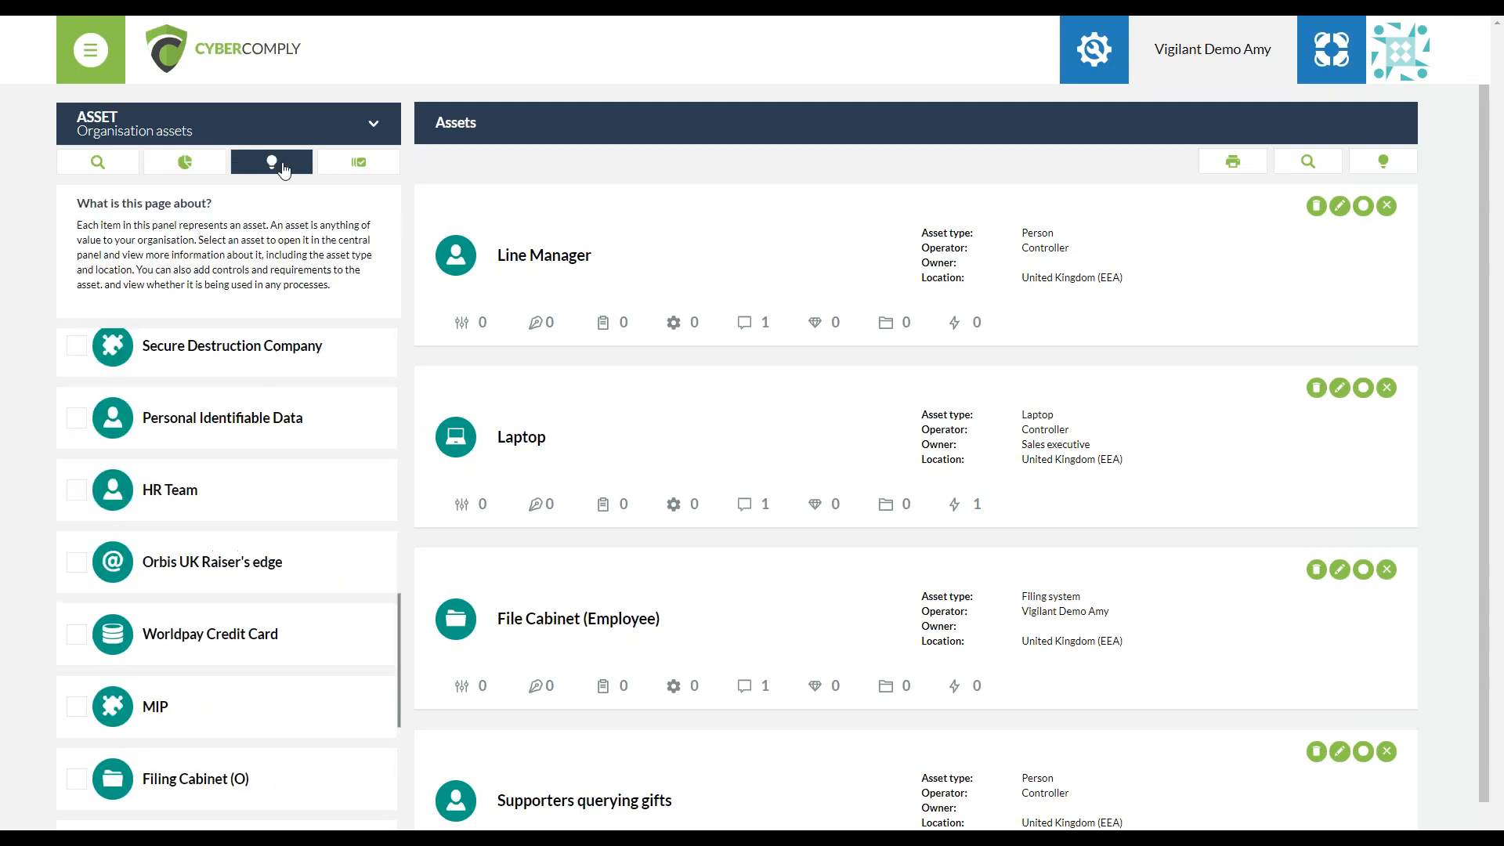
# Select all organisation assets and expand the related processes of the Billing team asset
pyautogui.click(355, 170)
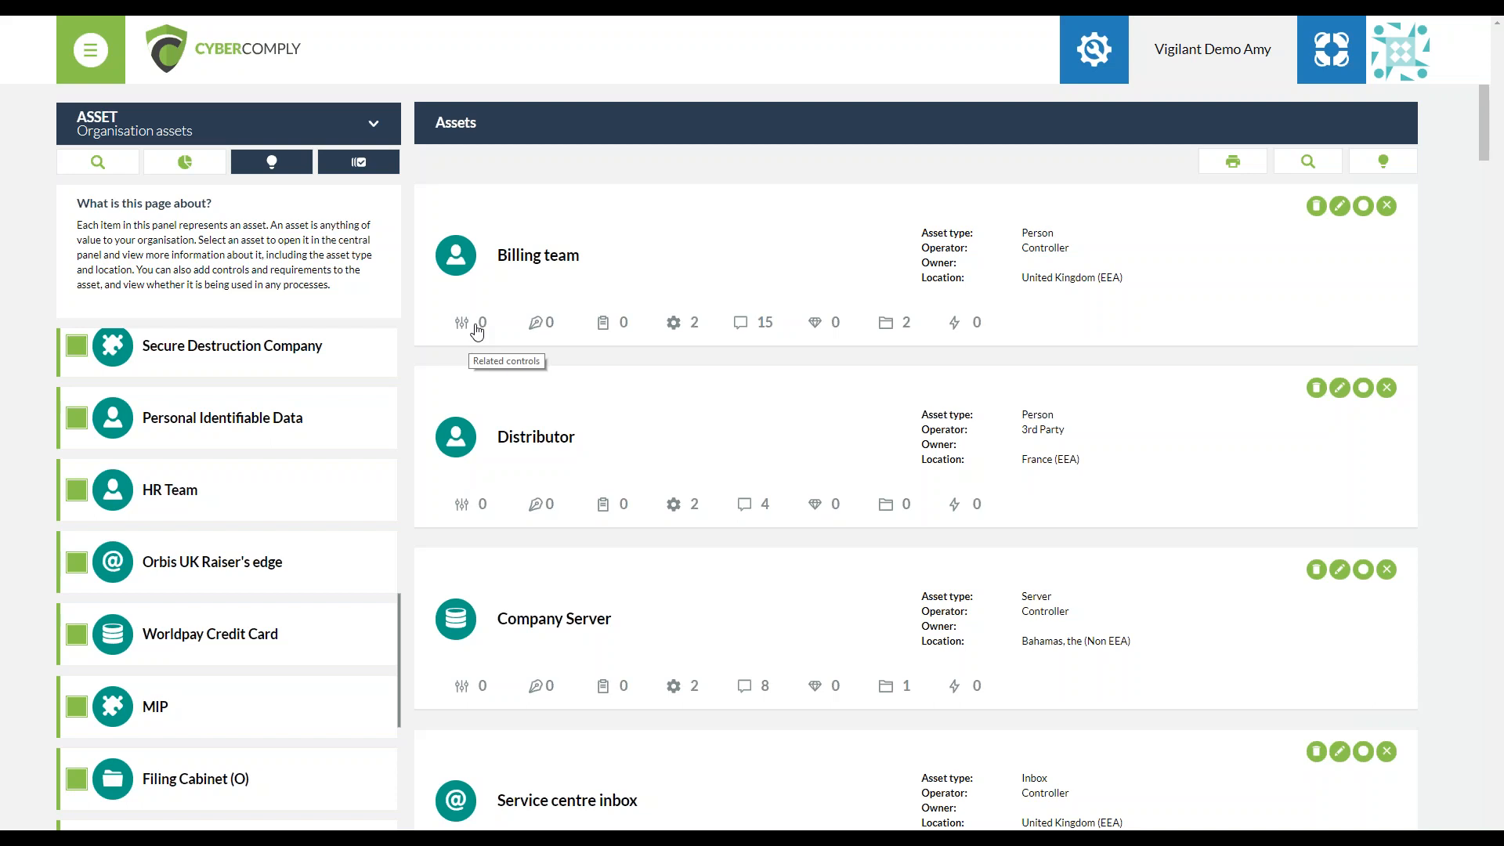
pyautogui.click(614, 324)
pyautogui.click(698, 326)
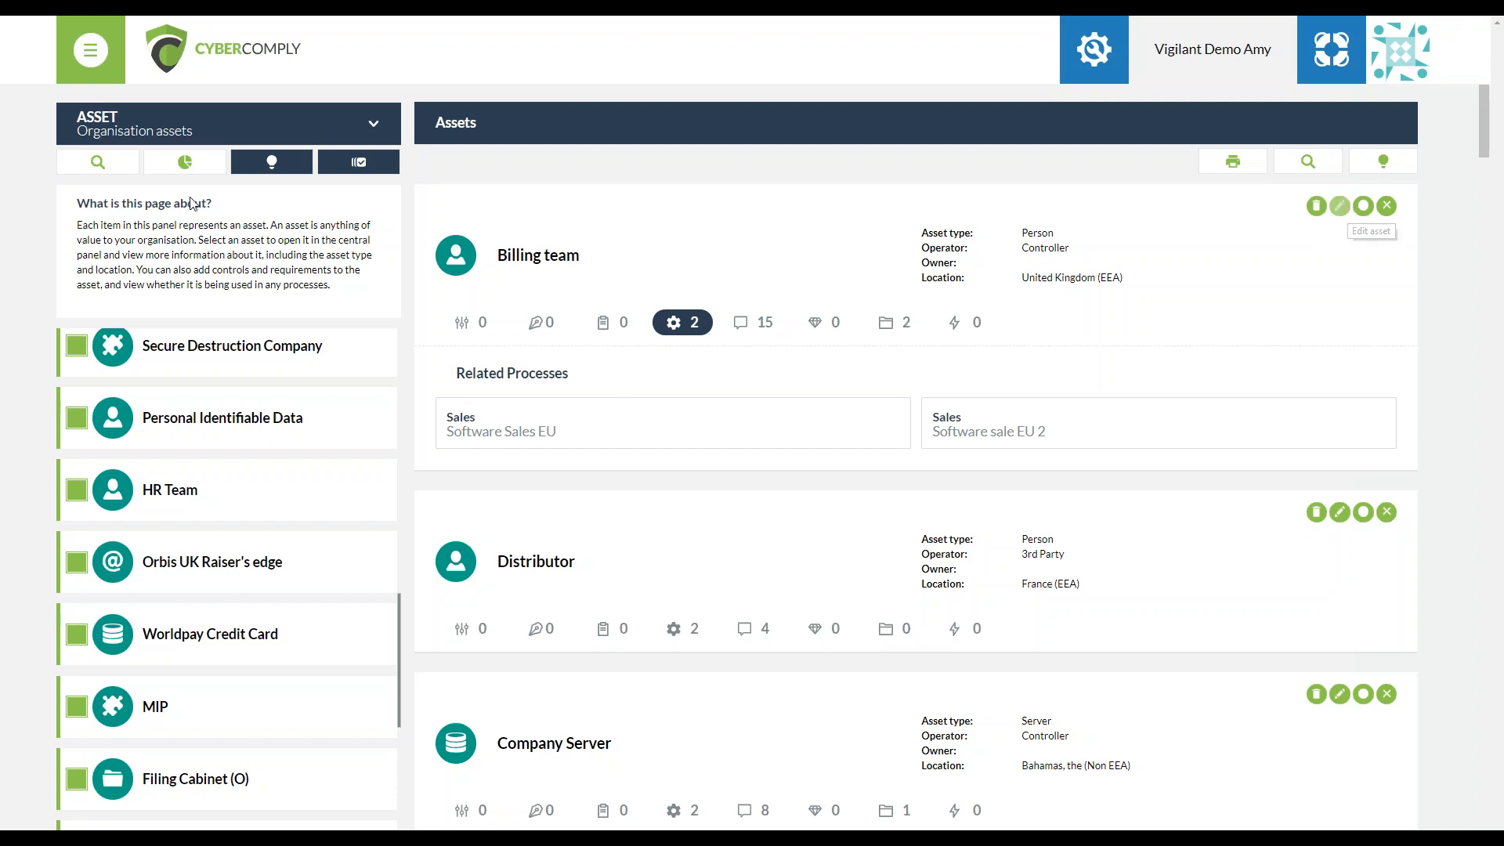
# Open the organisation processes and start creating a new process
pyautogui.click(131, 133)
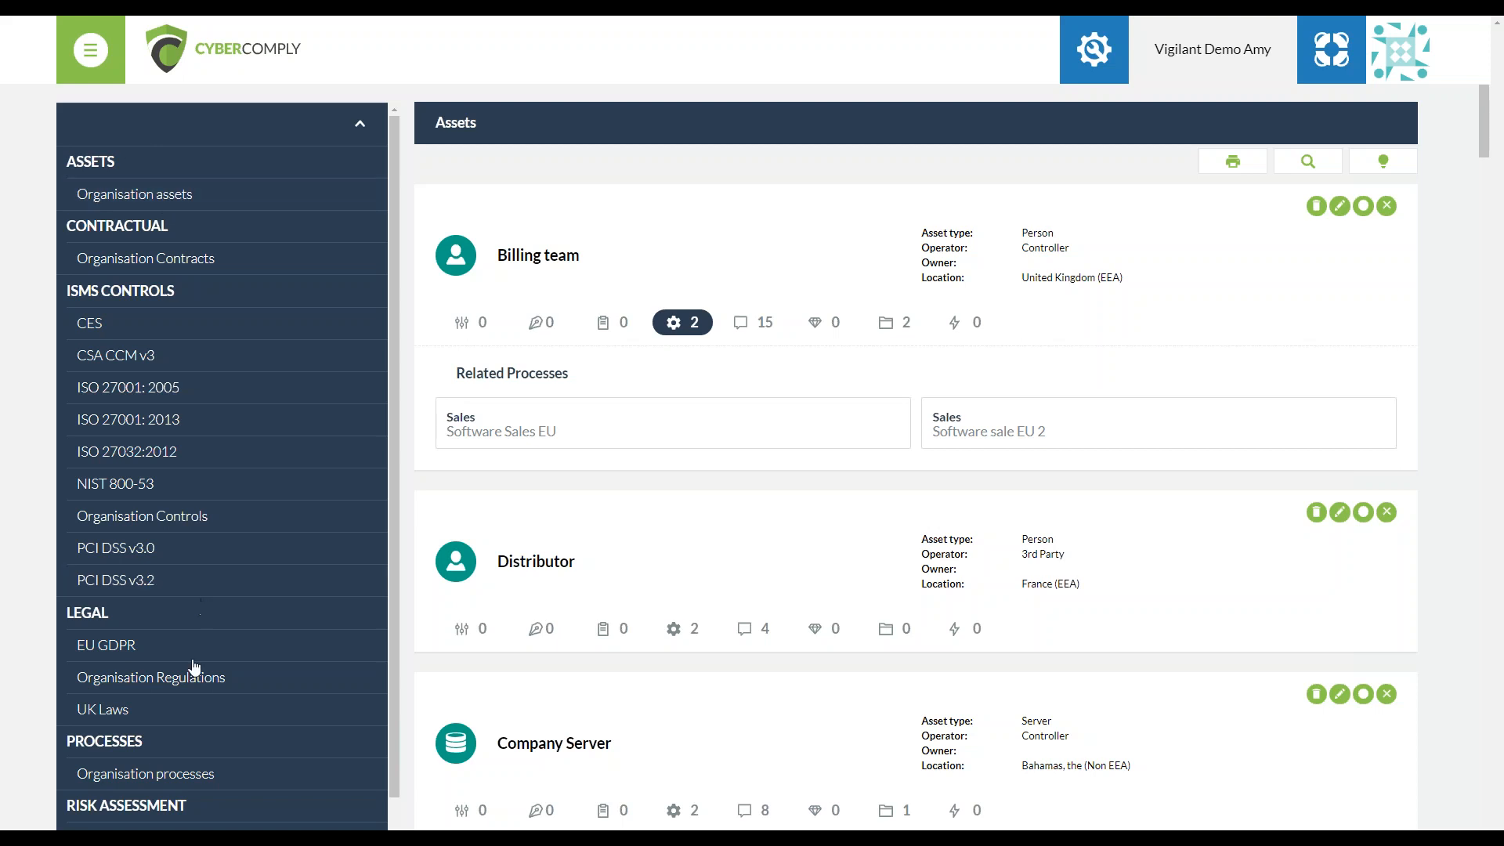
pyautogui.click(202, 775)
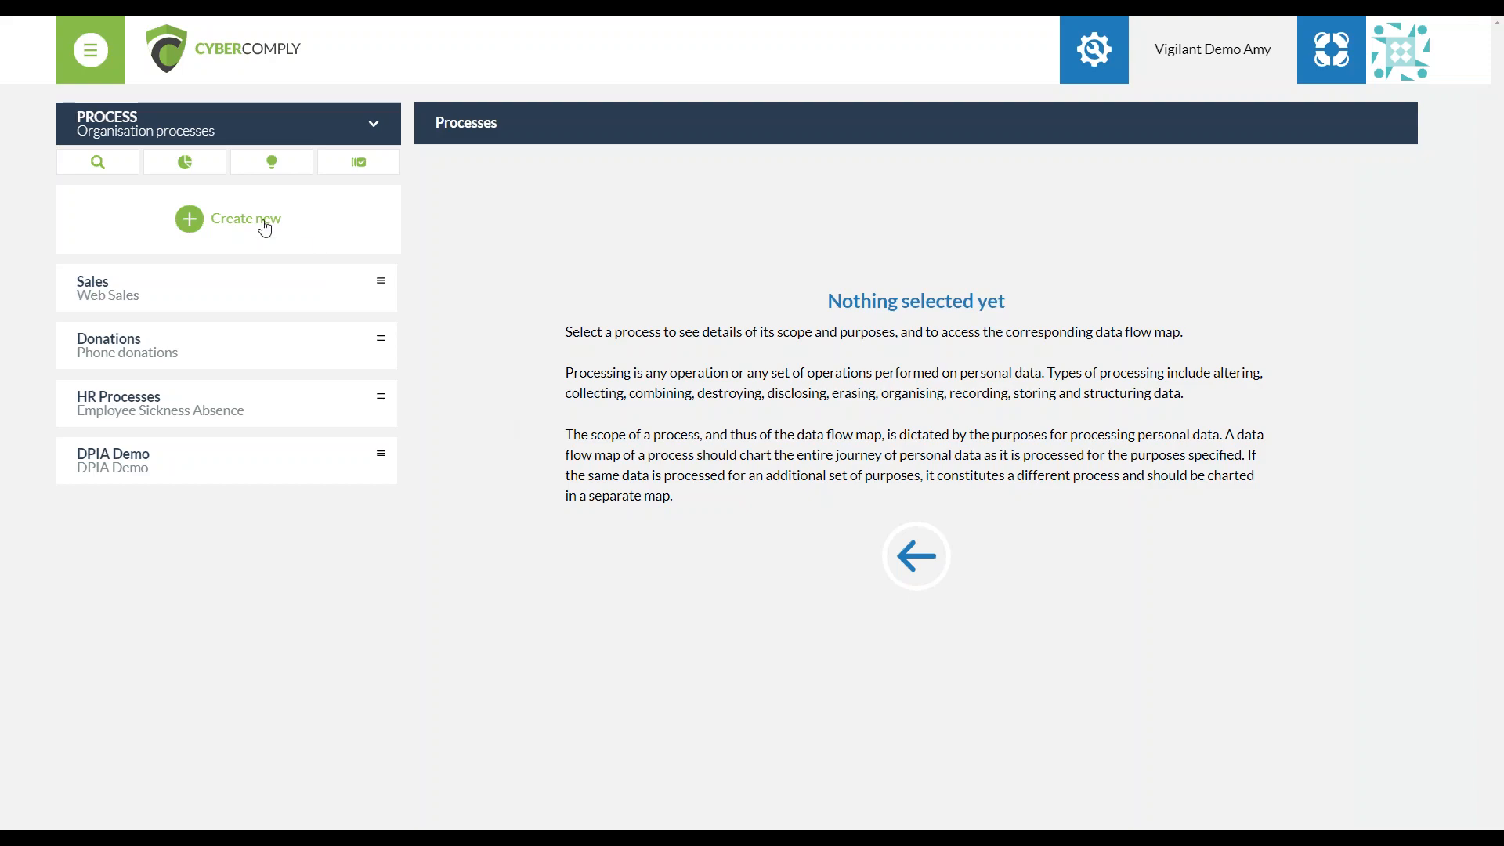
pyautogui.click(266, 227)
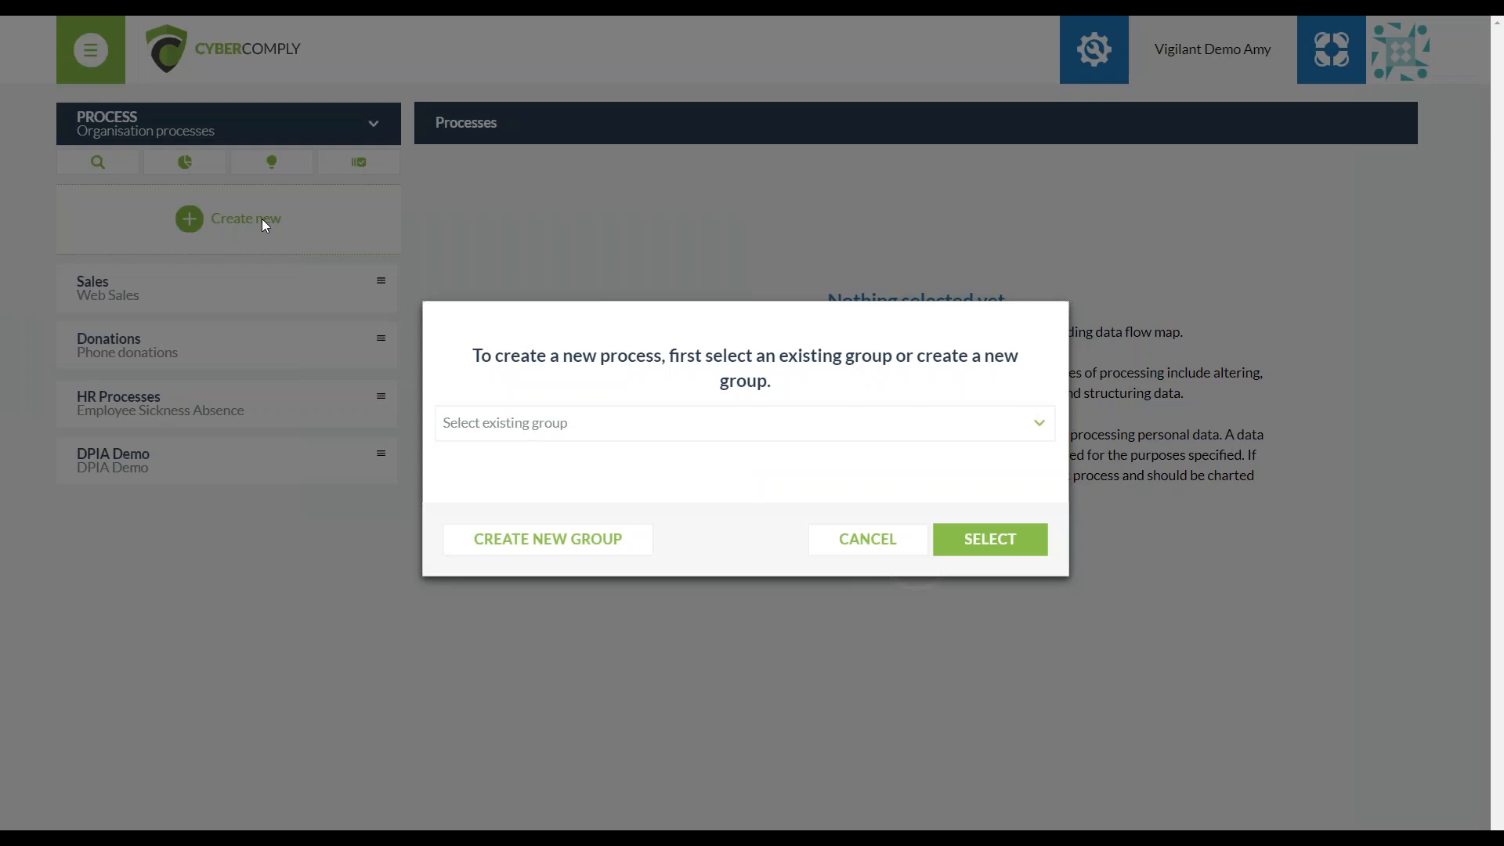
# View the blank form for creating a new process group, then return to the choice of existing groups
pyautogui.click(584, 545)
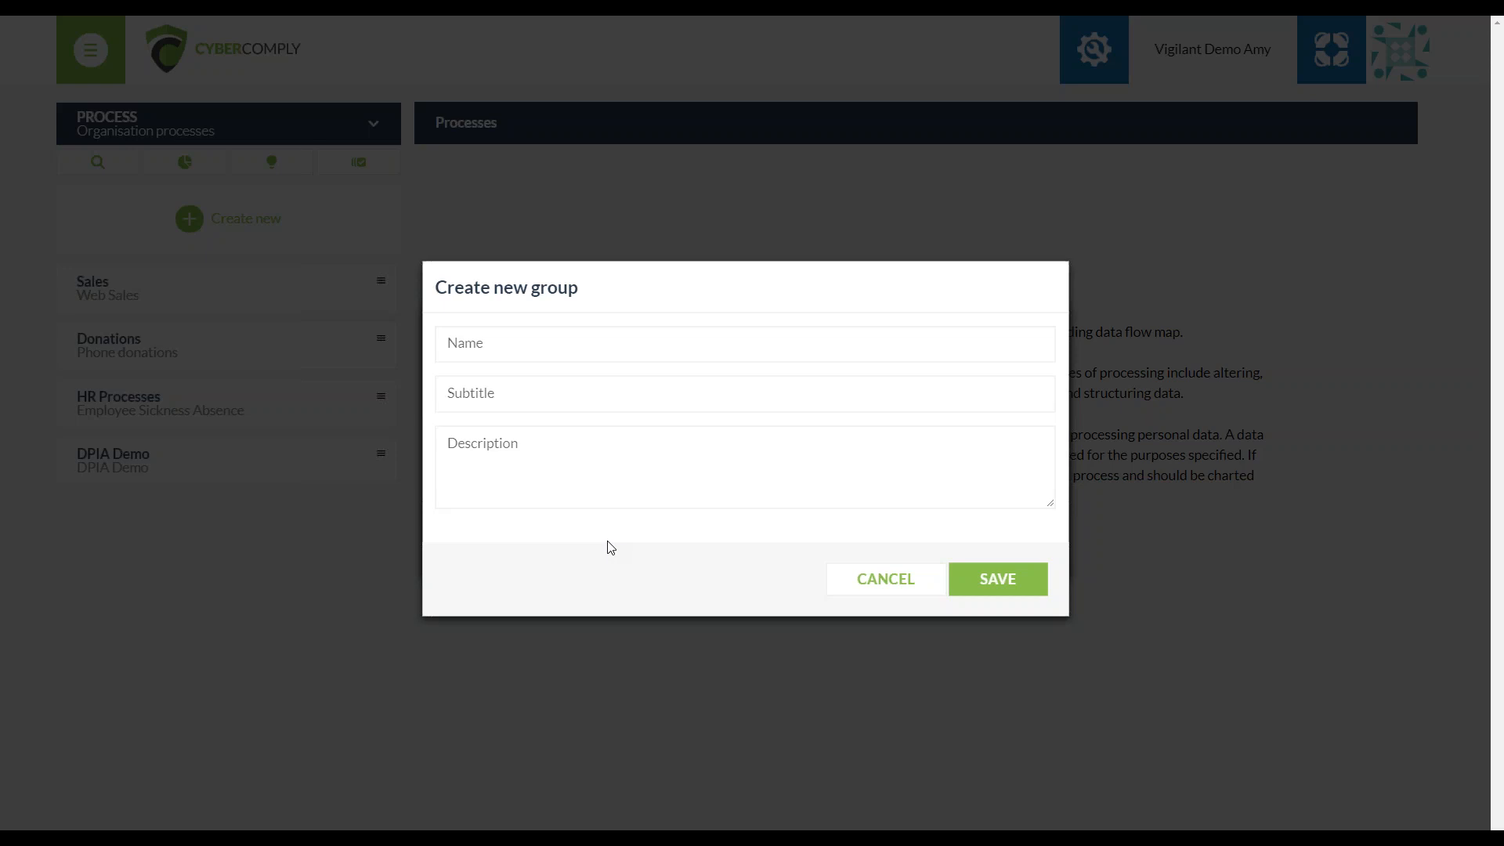
pyautogui.click(837, 491)
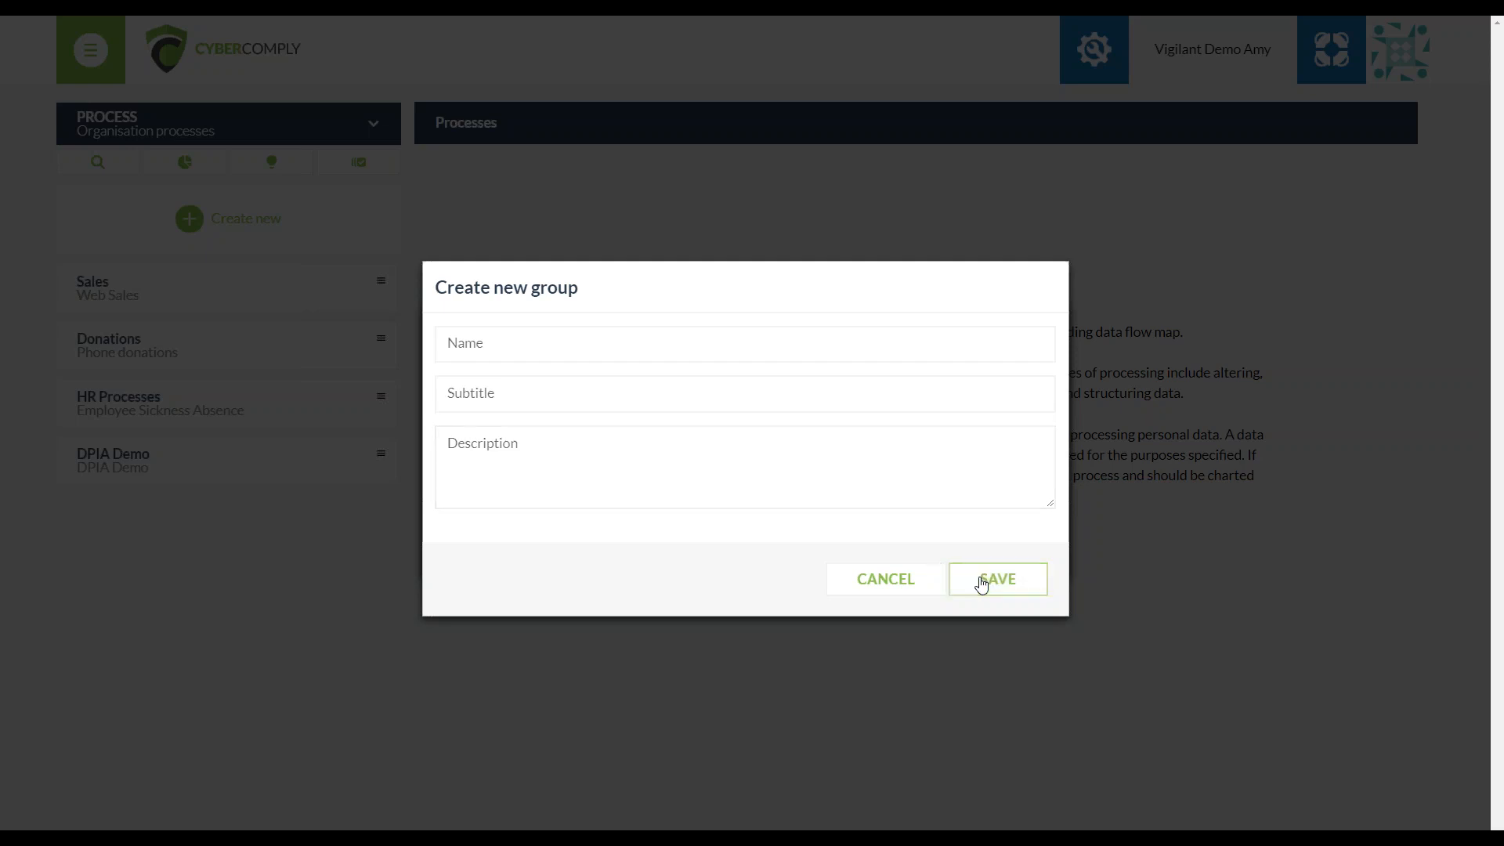
pyautogui.click(866, 579)
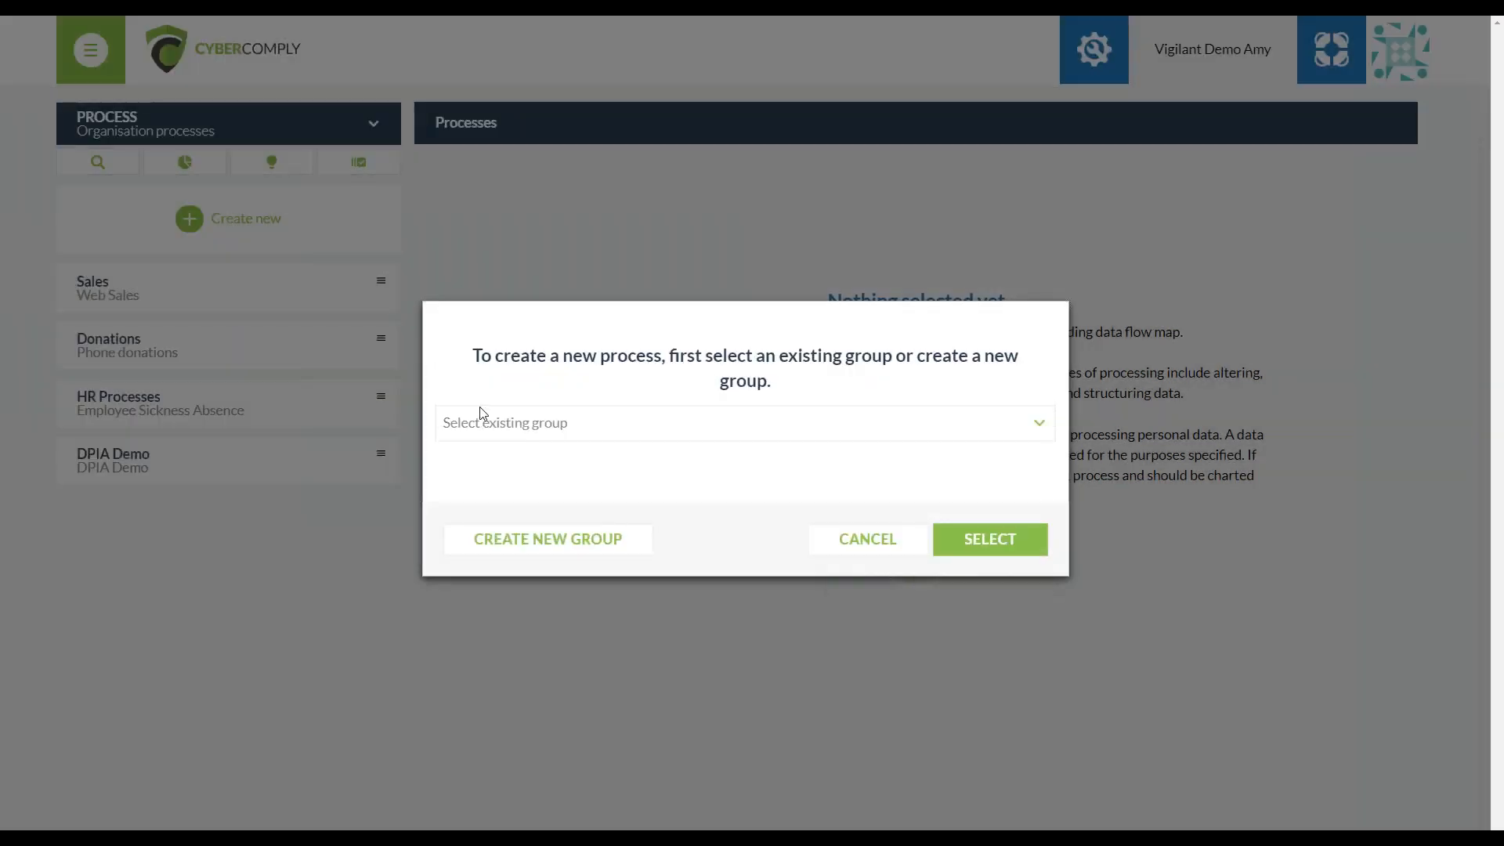
# Choose the existing HR Processes group for the new process and open the process form
pyautogui.click(526, 421)
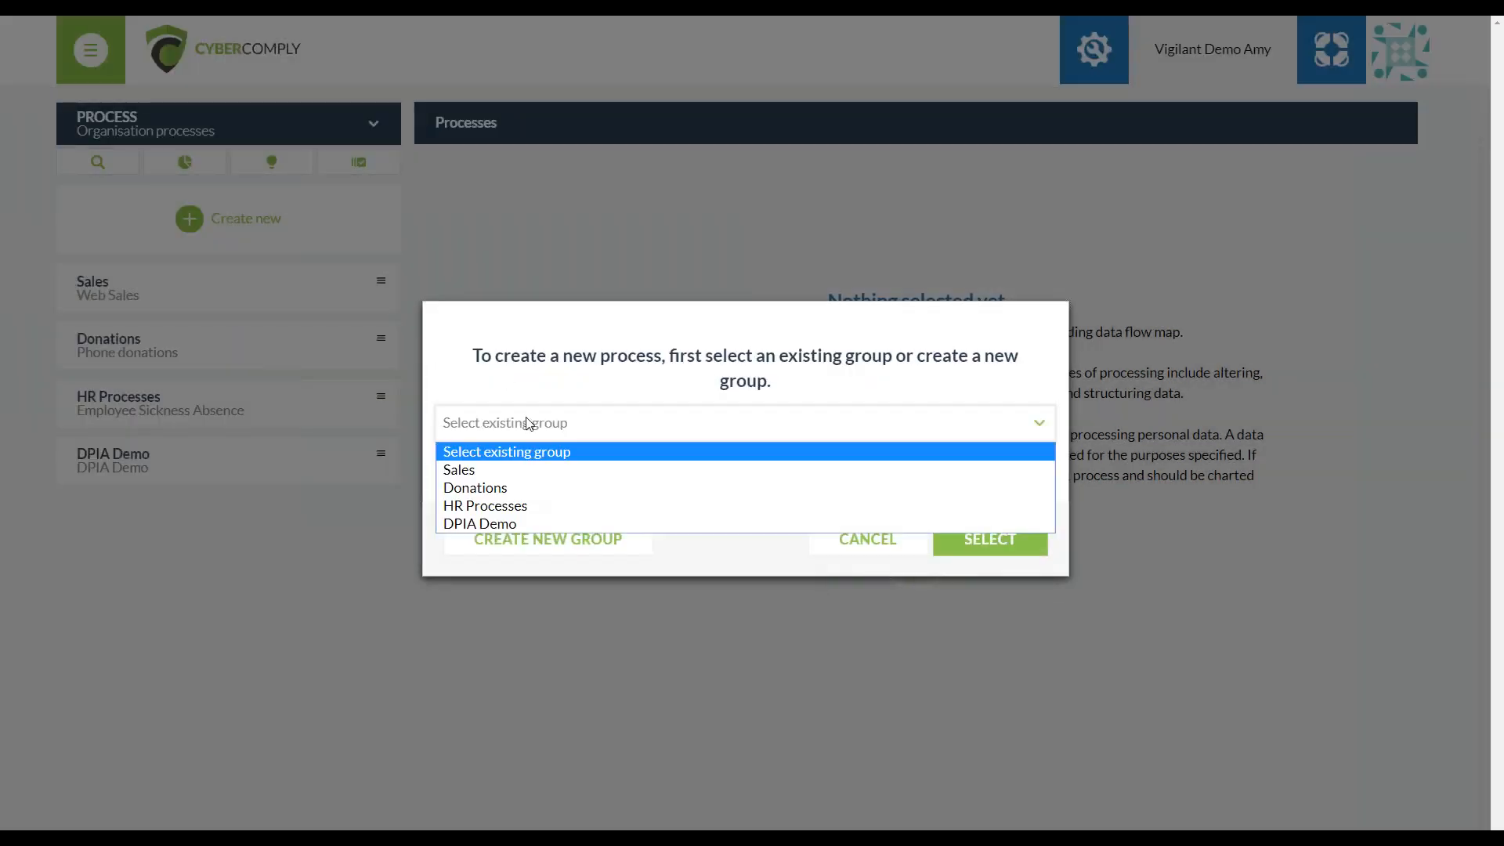
pyautogui.click(648, 505)
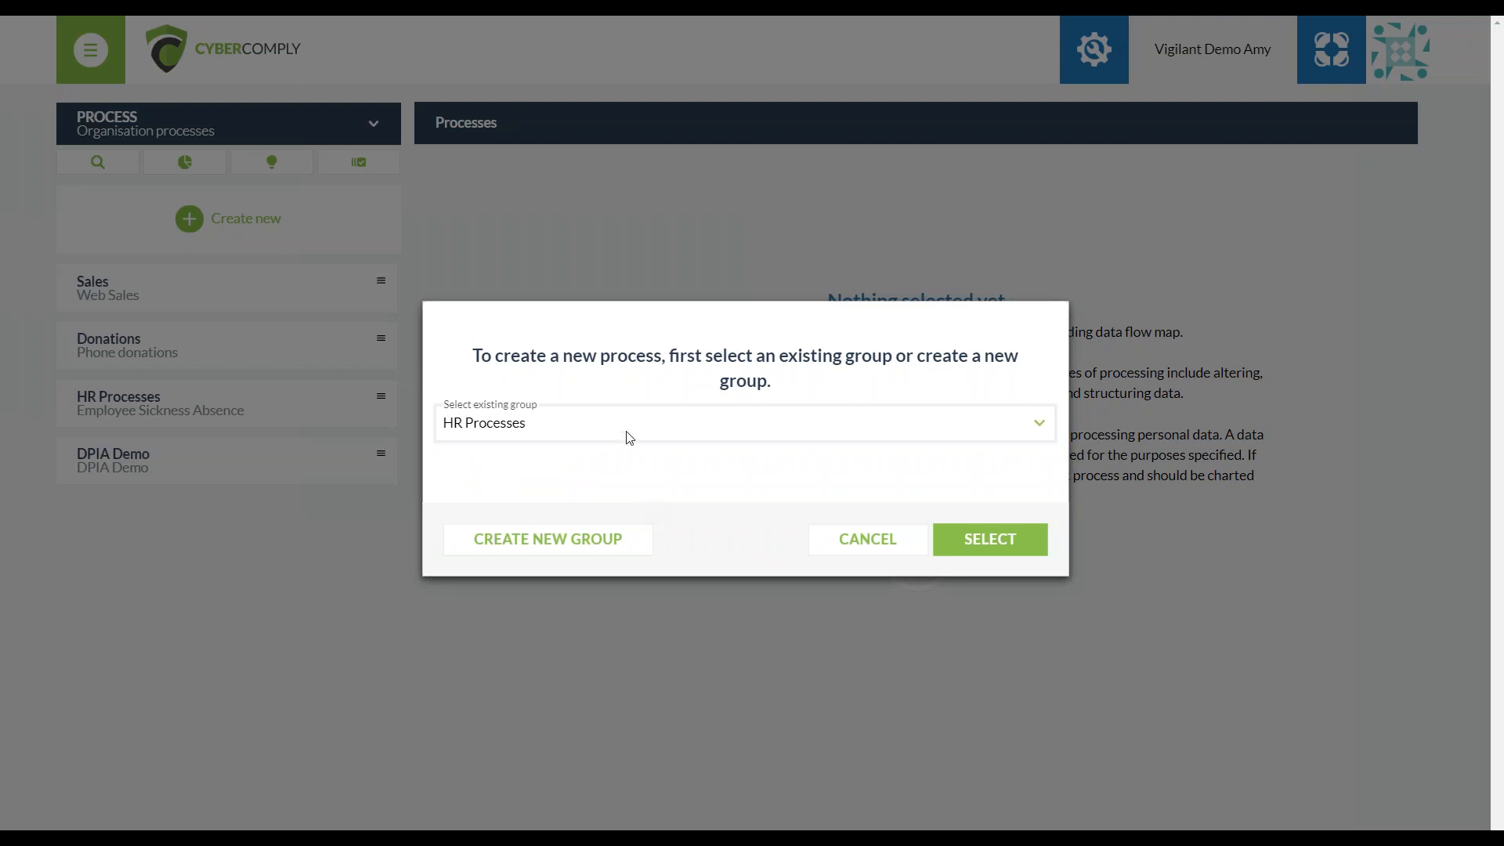
pyautogui.click(1001, 553)
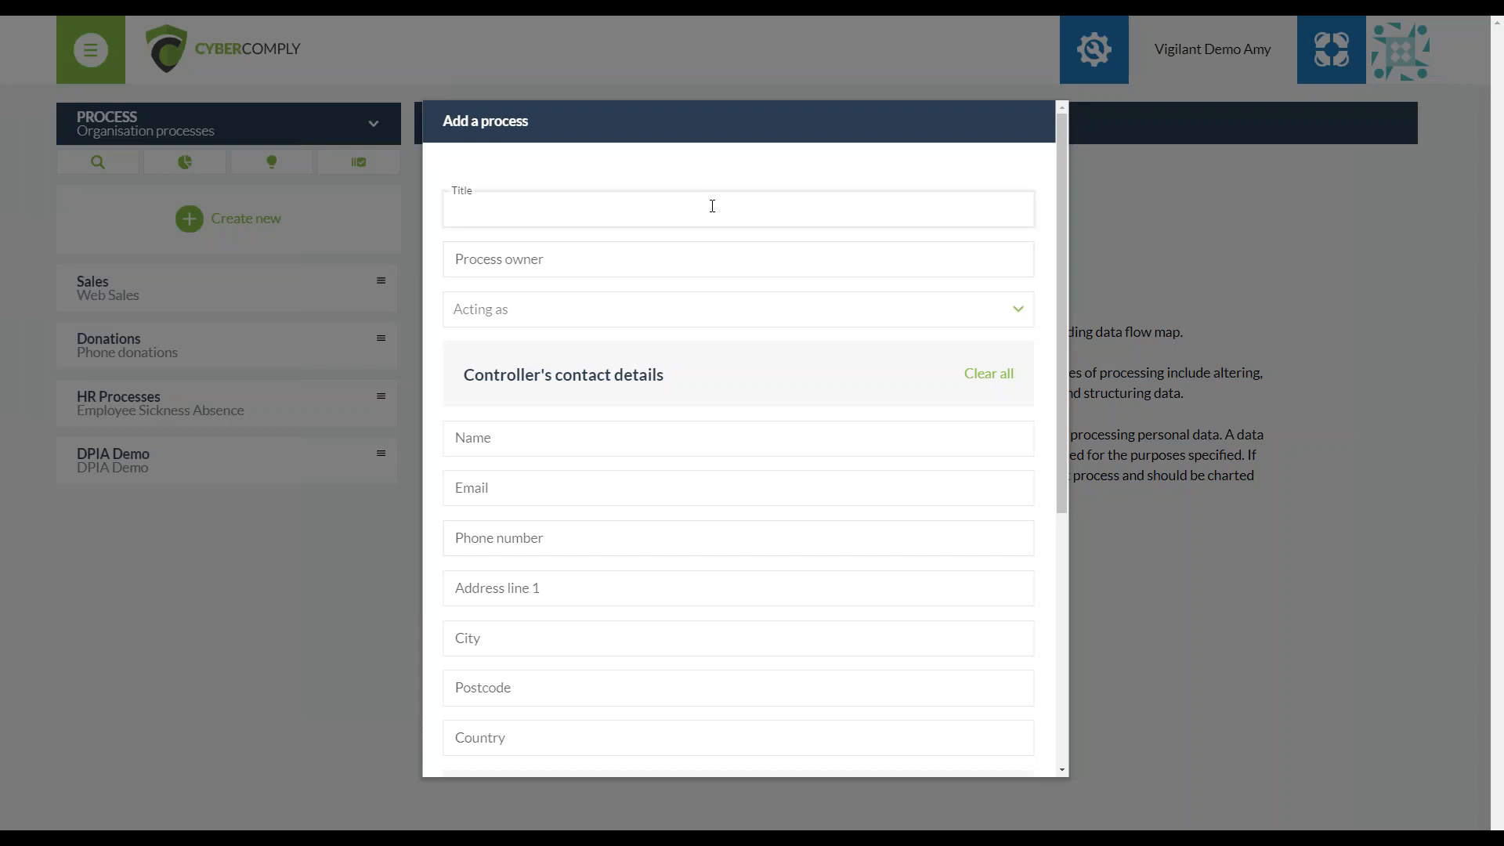
# Compare the fields of the new process form when acting as Controller and when acting as Processor
pyautogui.click(653, 261)
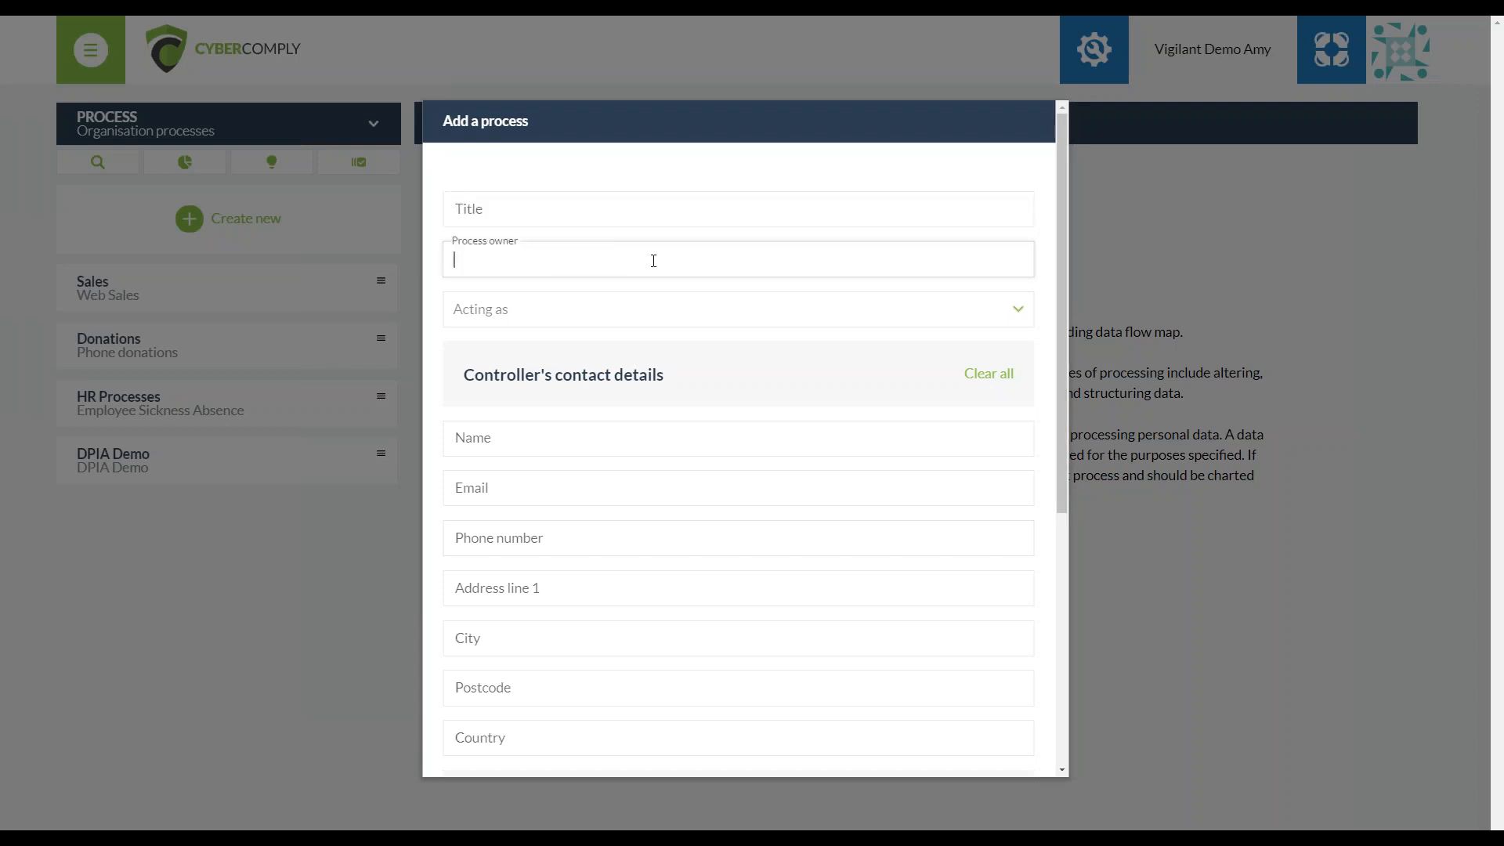
pyautogui.click(664, 312)
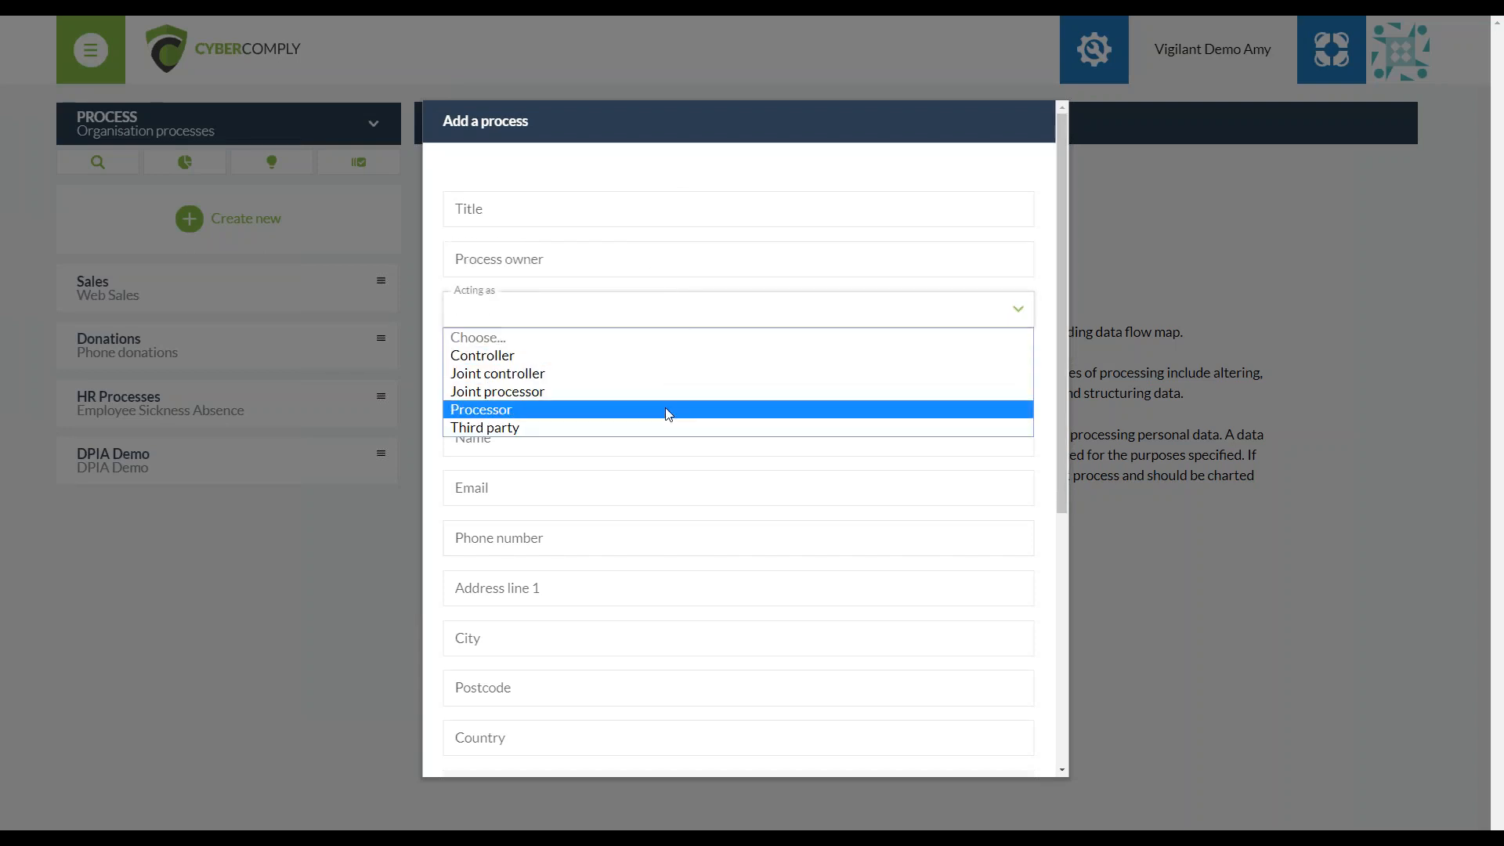
pyautogui.click(516, 353)
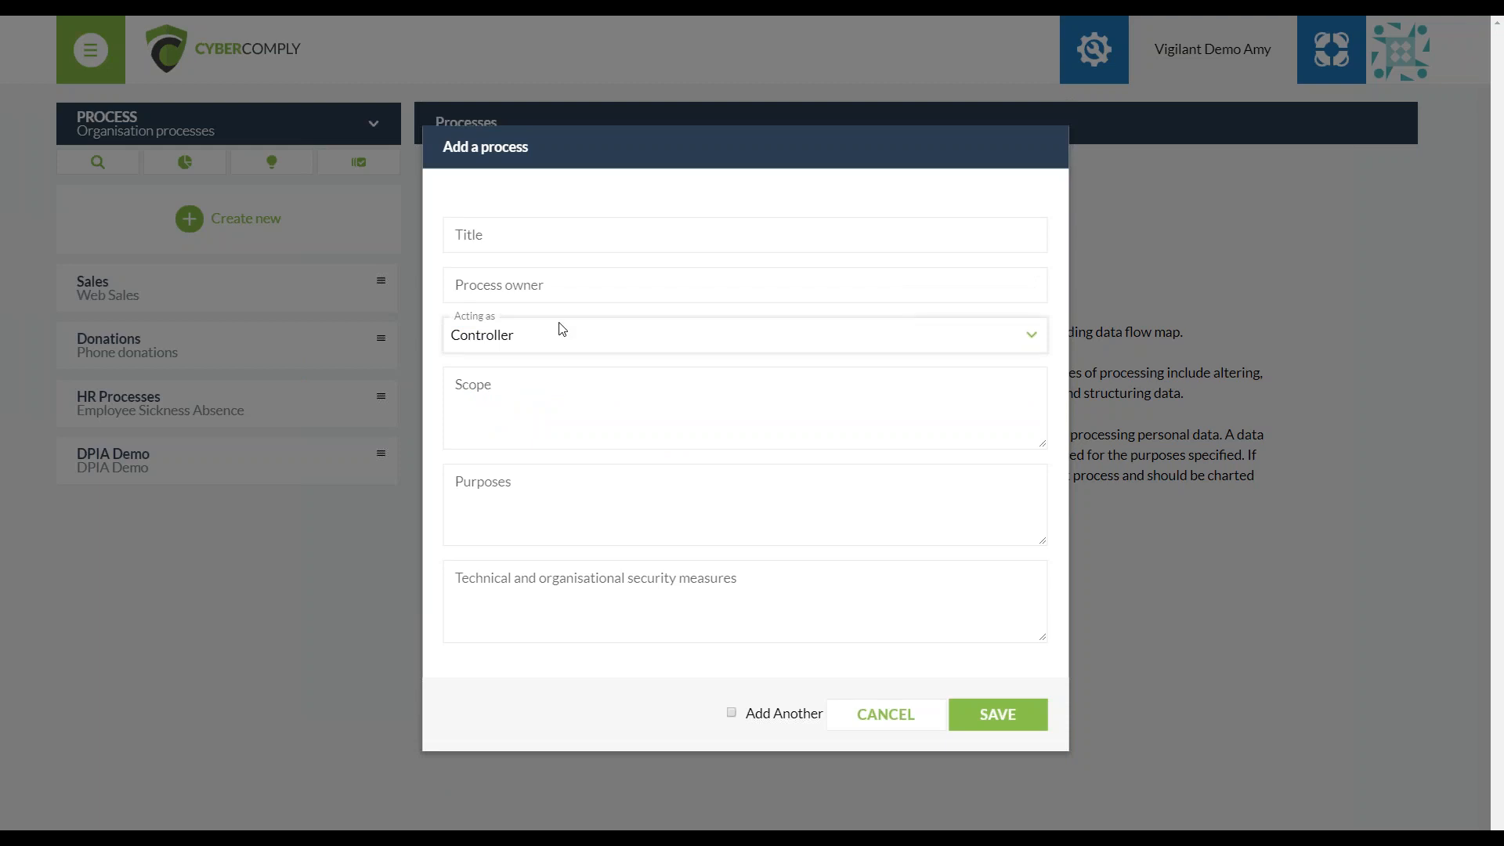
pyautogui.click(556, 327)
pyautogui.click(520, 431)
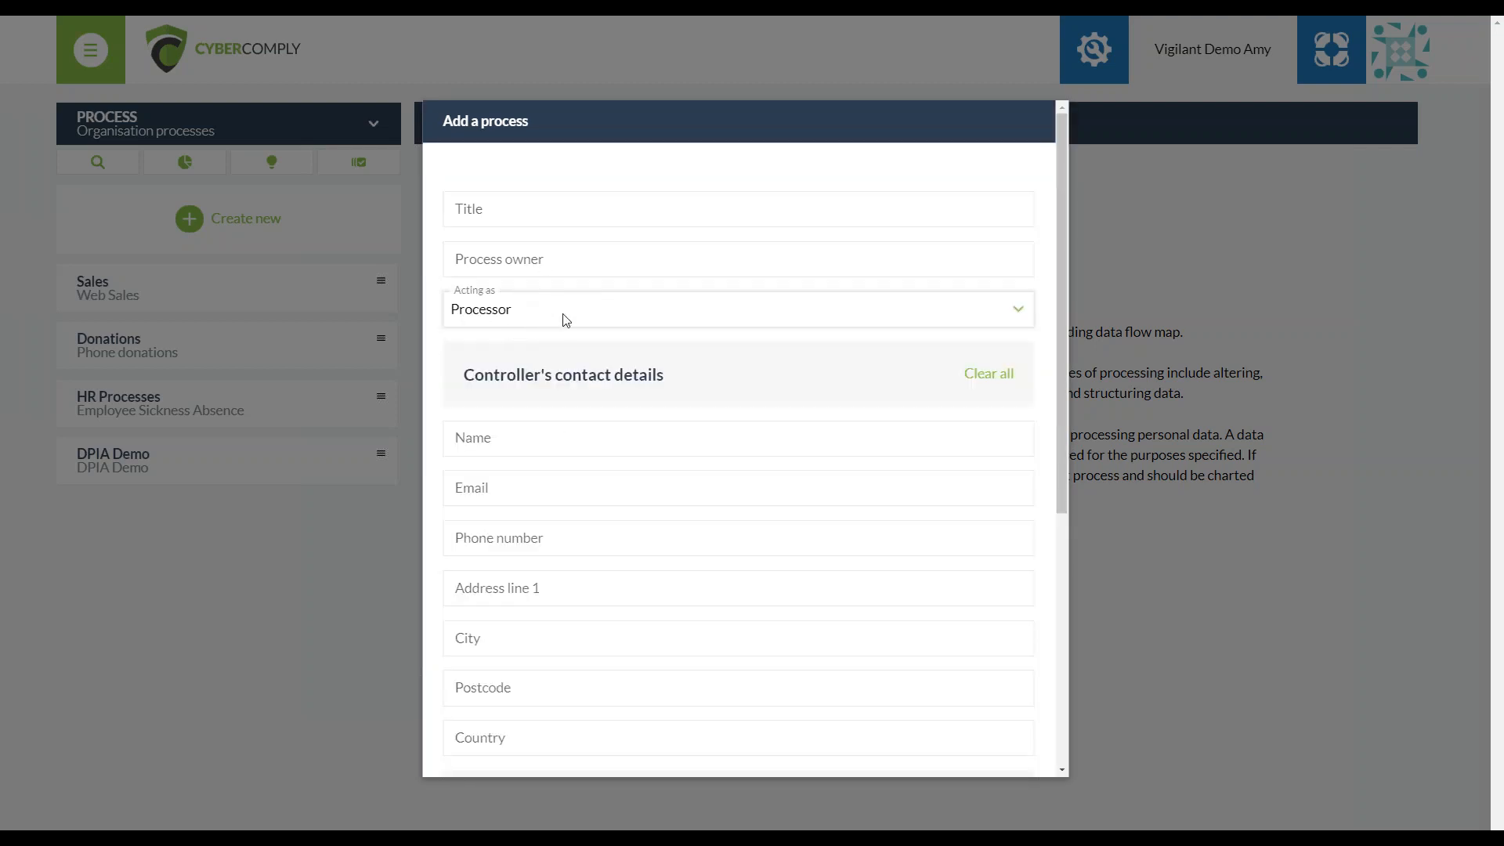
# Look through the Processor form's controller contact, representative, scope, purposes and security measures fields, then close the form
pyautogui.scroll(-1, 582, 347)
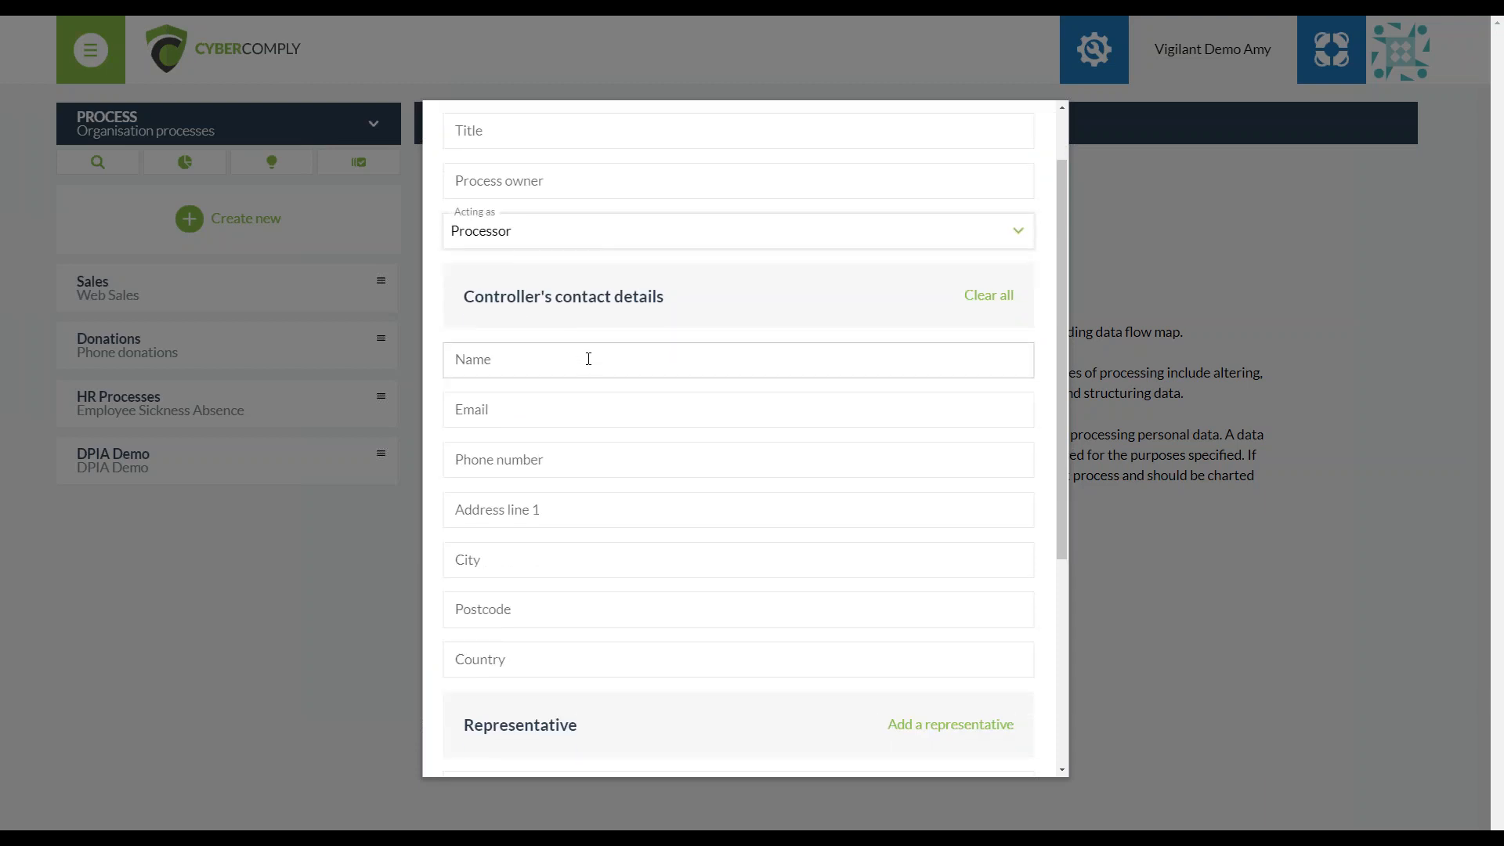
pyautogui.scroll(-4, 588, 358)
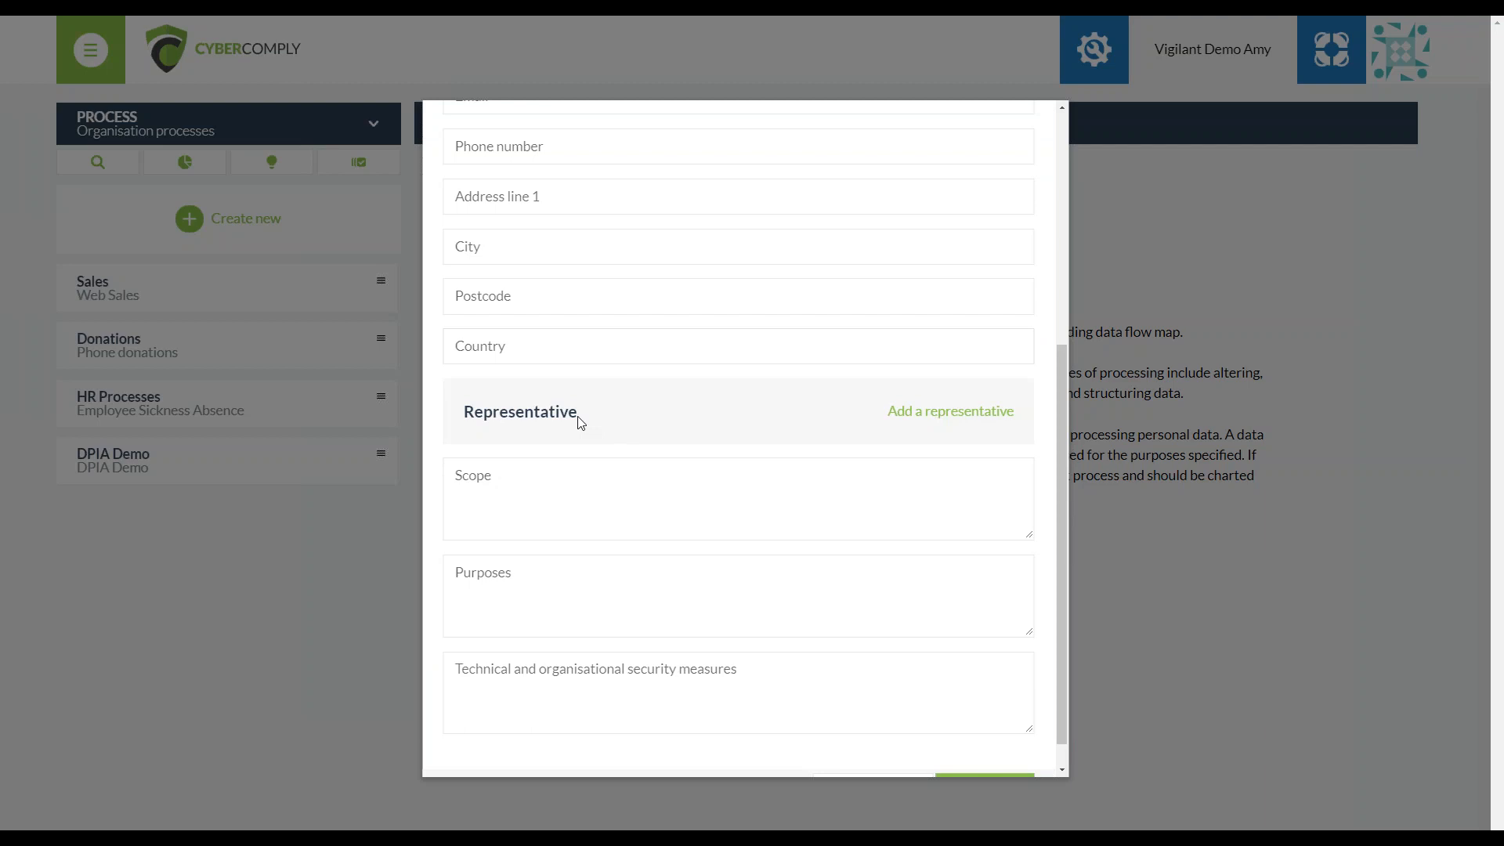
pyautogui.click(585, 480)
pyautogui.scroll(-1, 708, 412)
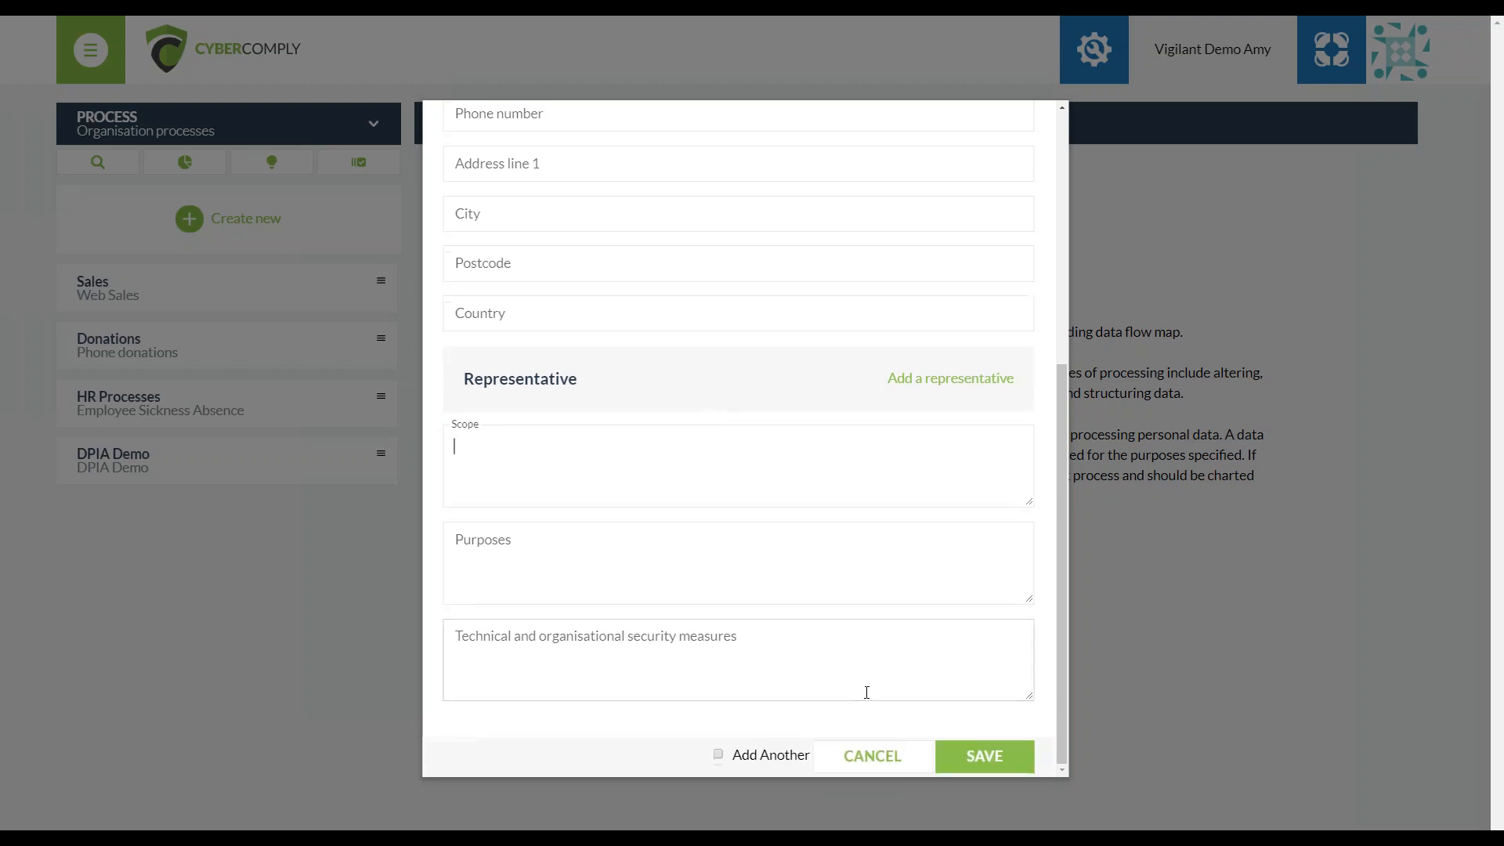
pyautogui.click(975, 761)
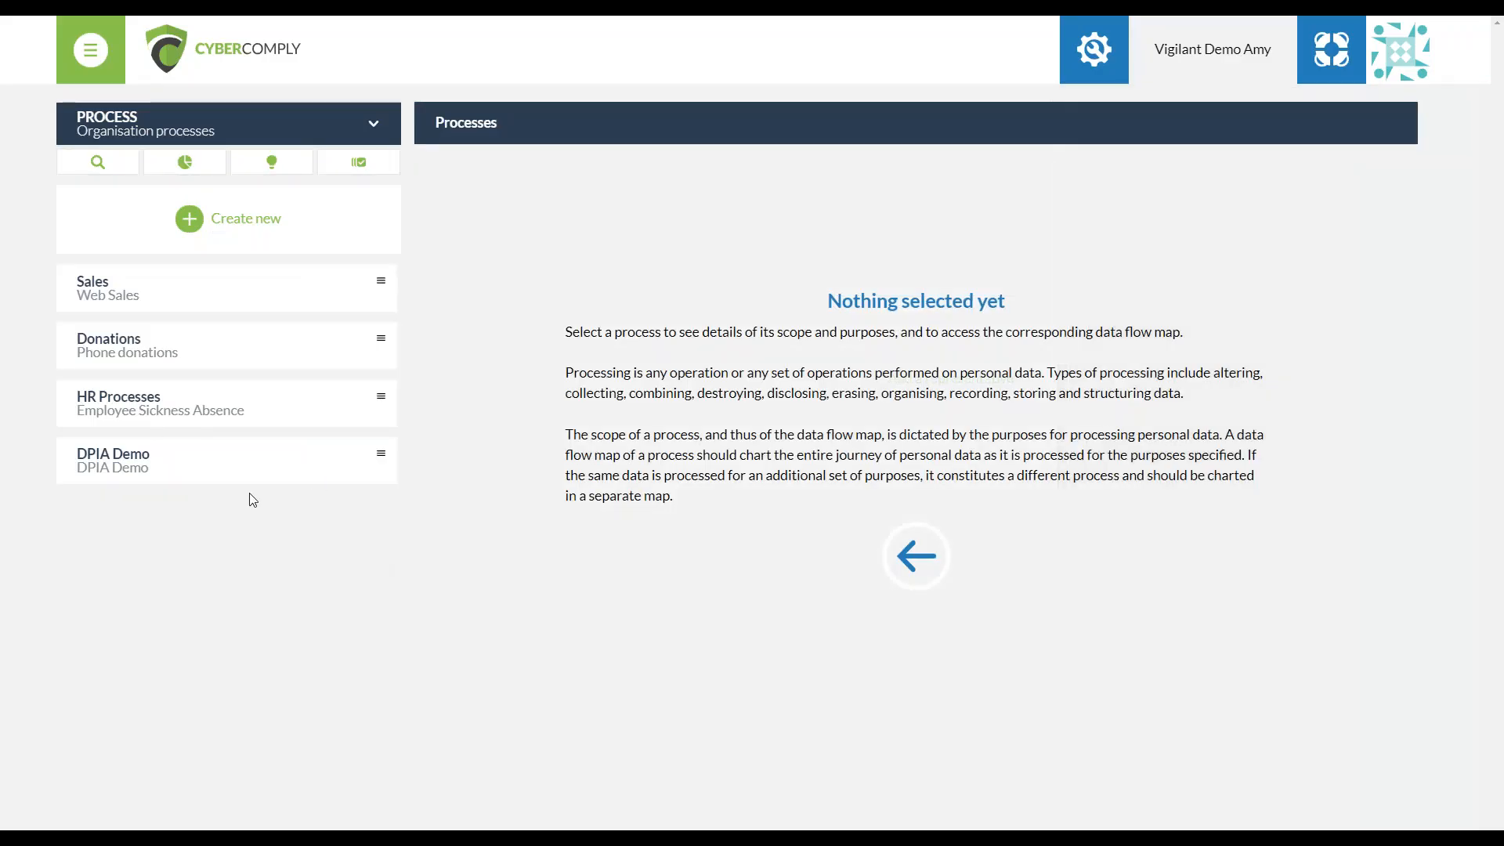
# Select HR Processes within the HR Processes group, review its process information in the edit form and save it
pyautogui.click(247, 418)
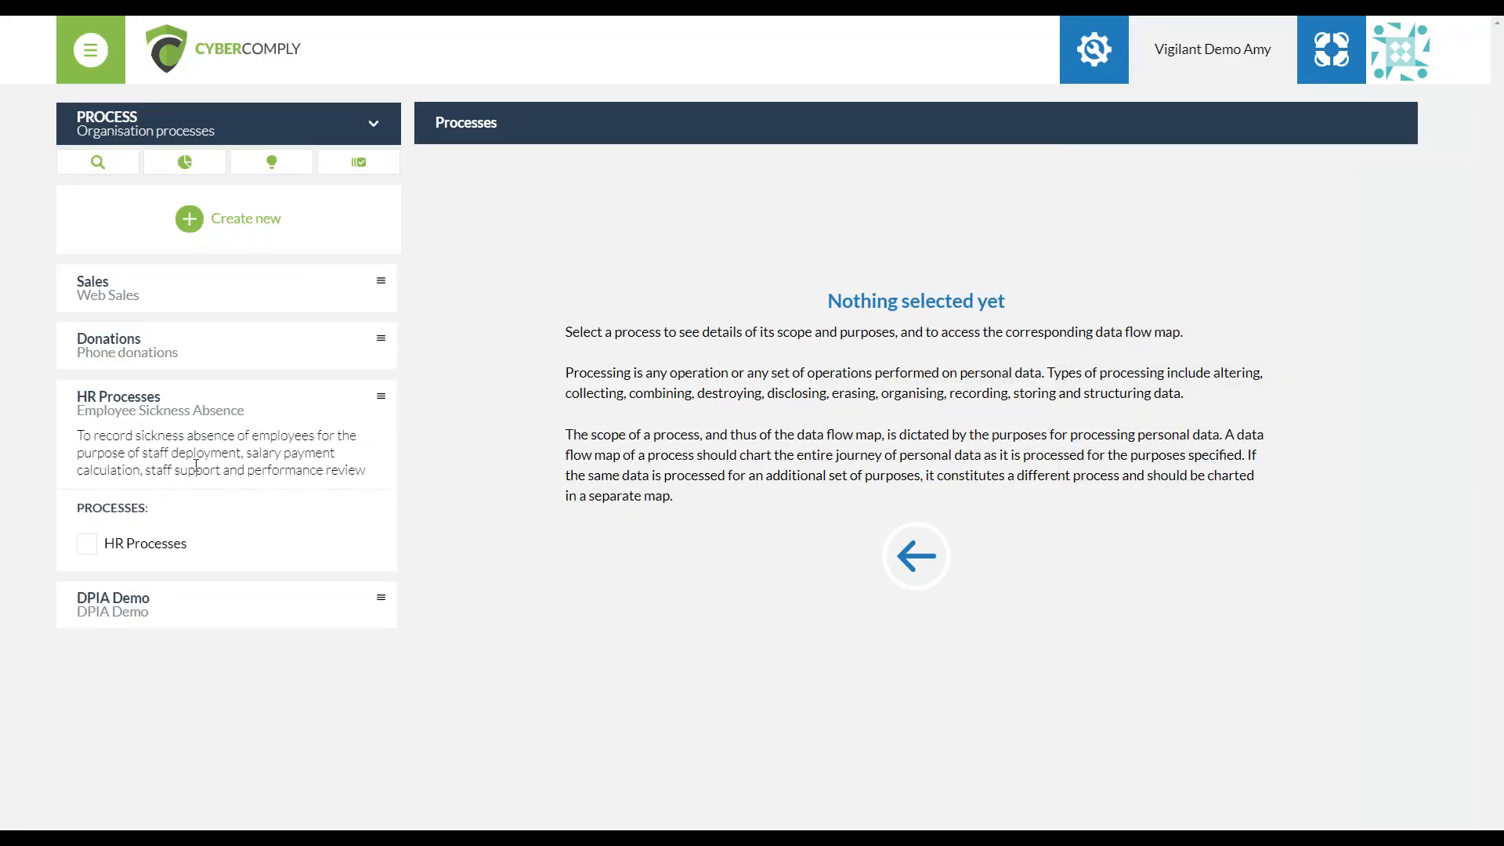
pyautogui.click(163, 548)
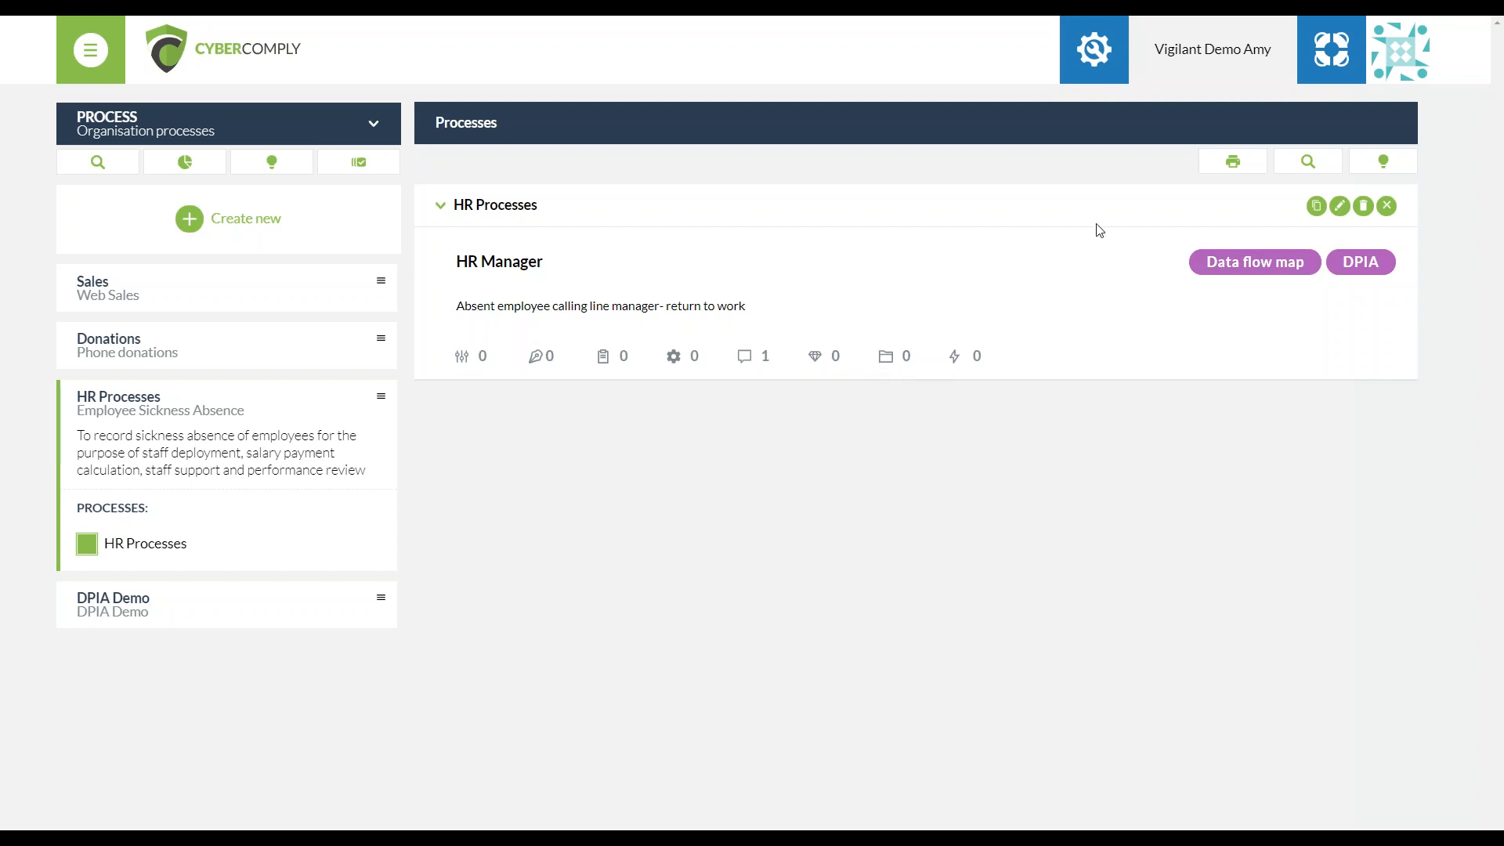
pyautogui.click(1338, 207)
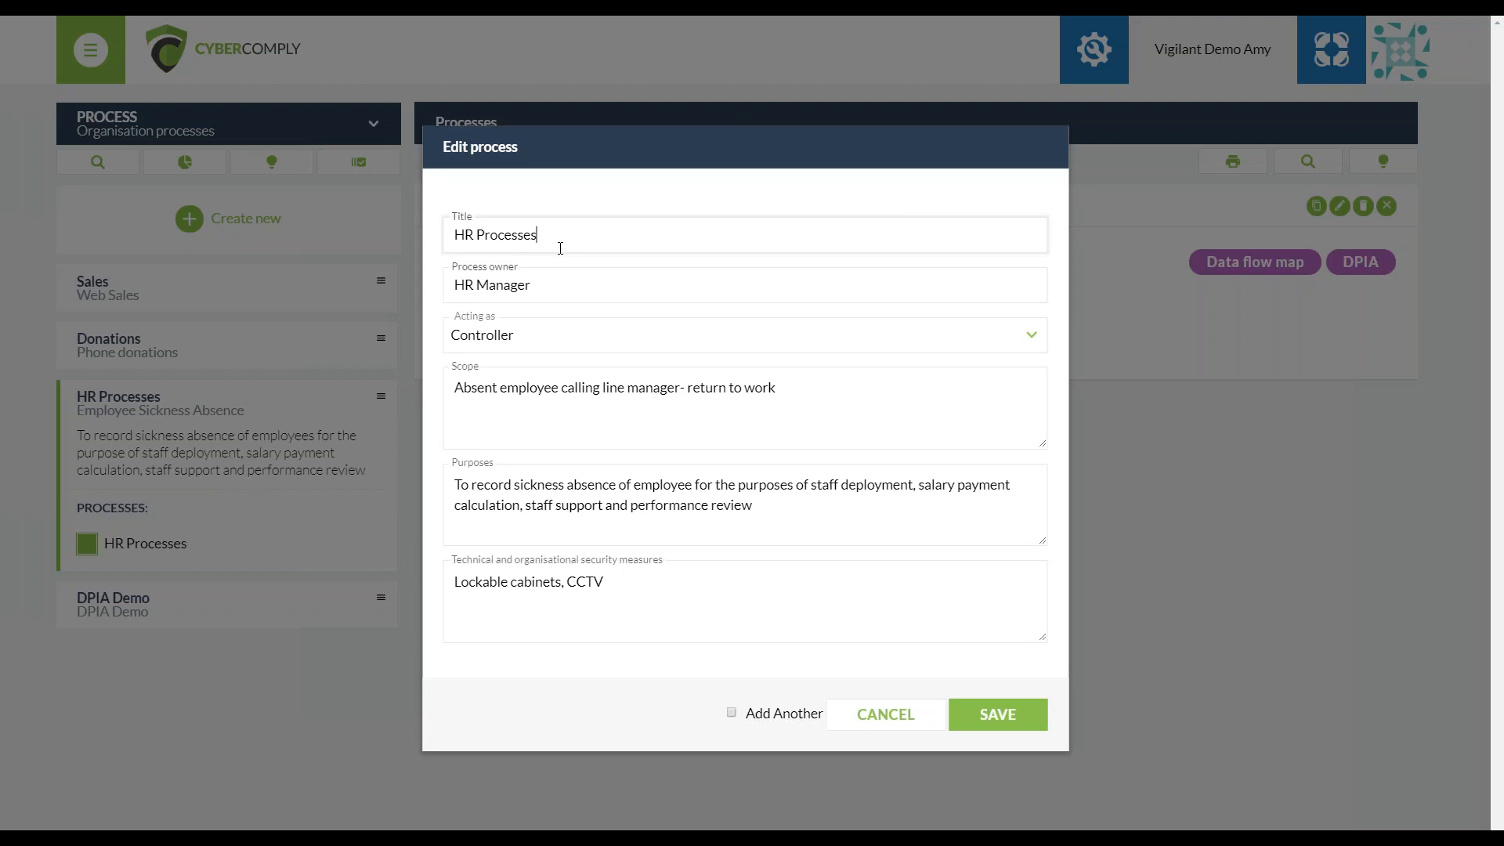
pyautogui.click(976, 721)
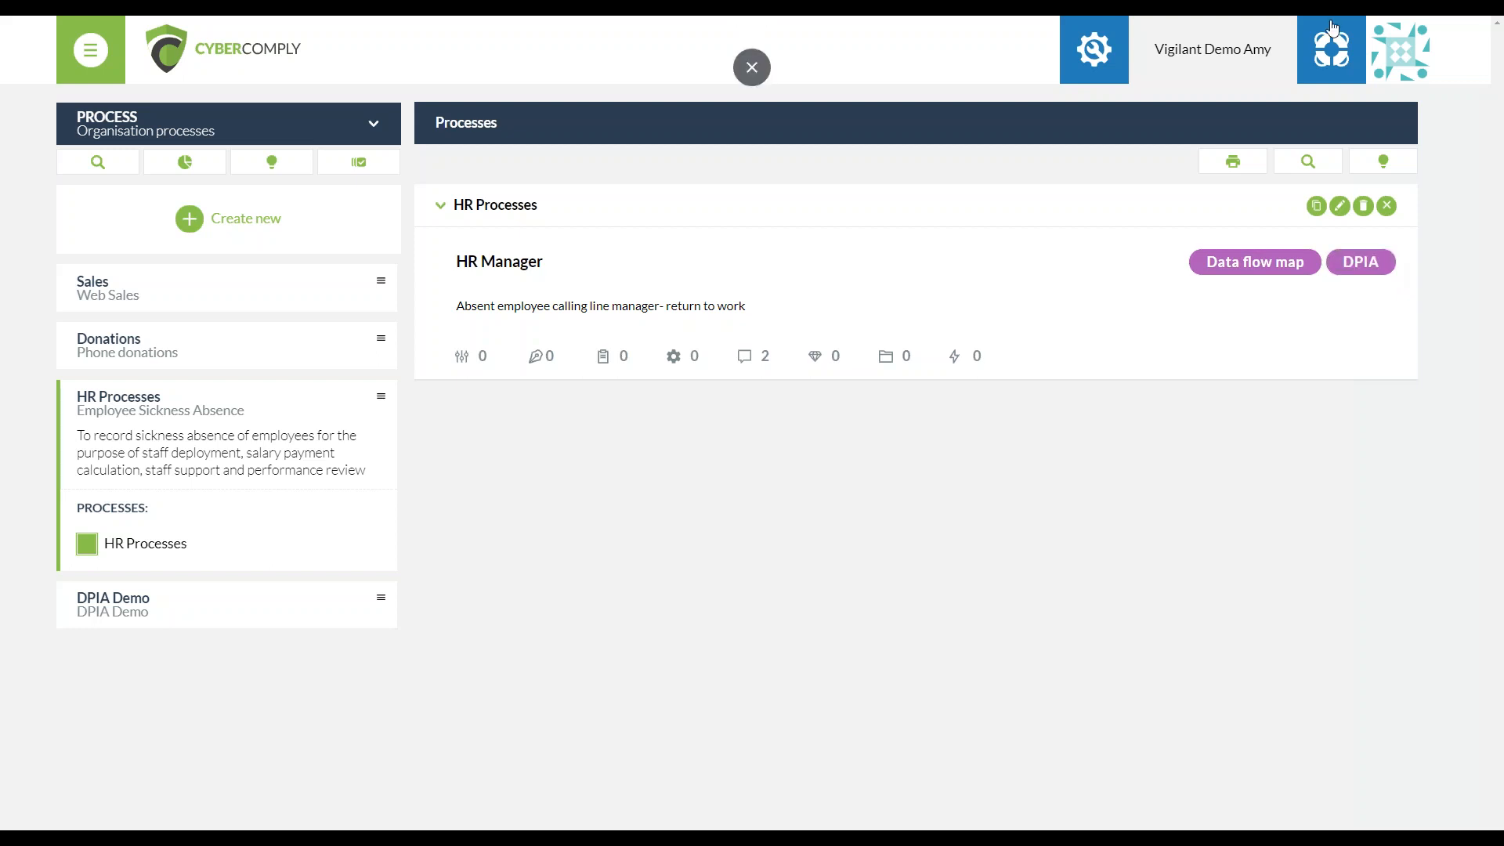
# View the related risks, records, assets, messages and related processes of HR Processes
pyautogui.click(965, 356)
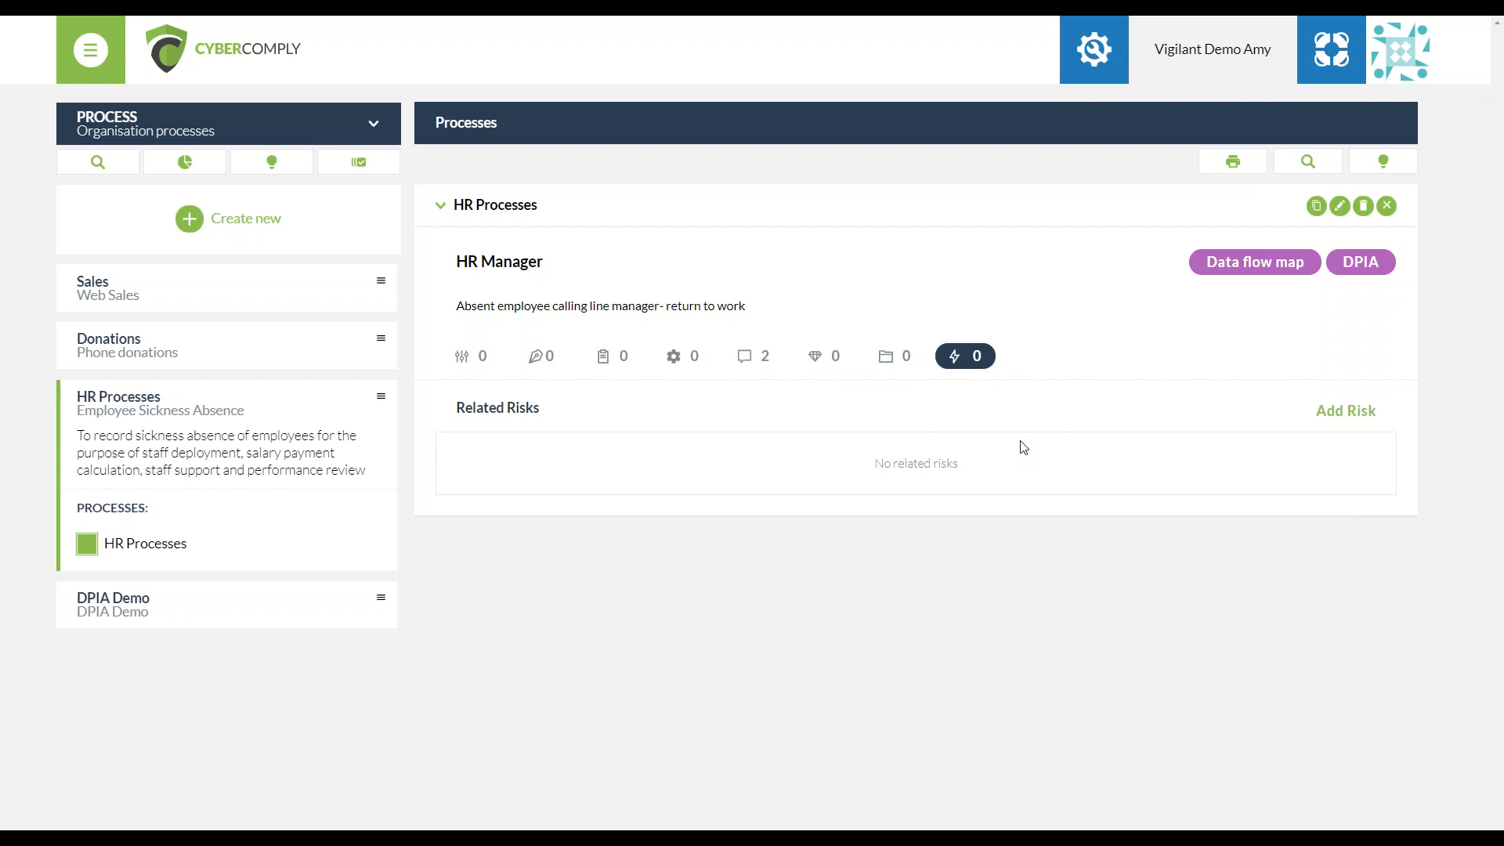
pyautogui.click(884, 359)
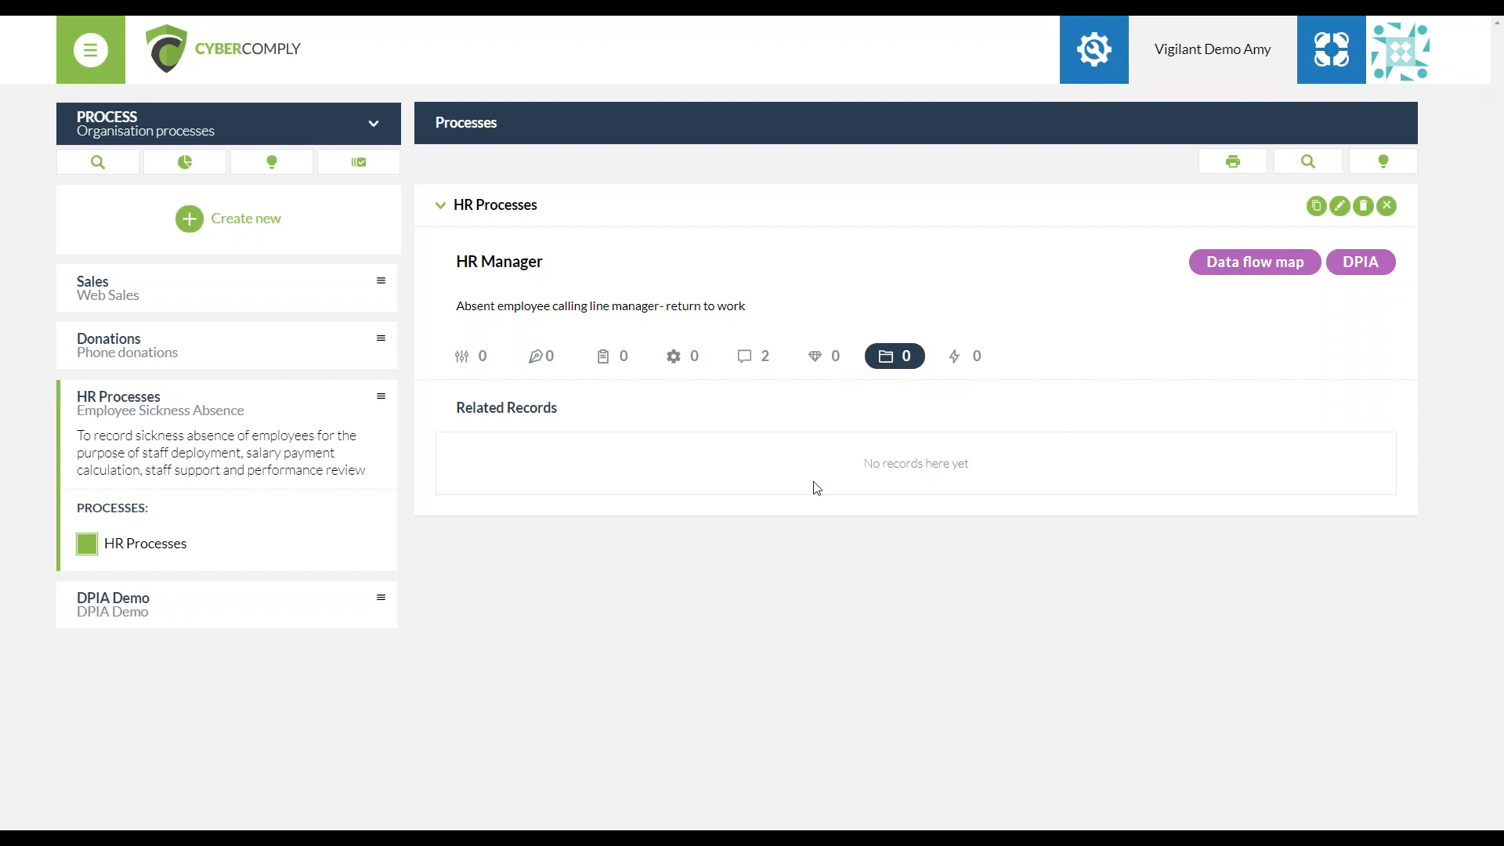
pyautogui.click(816, 358)
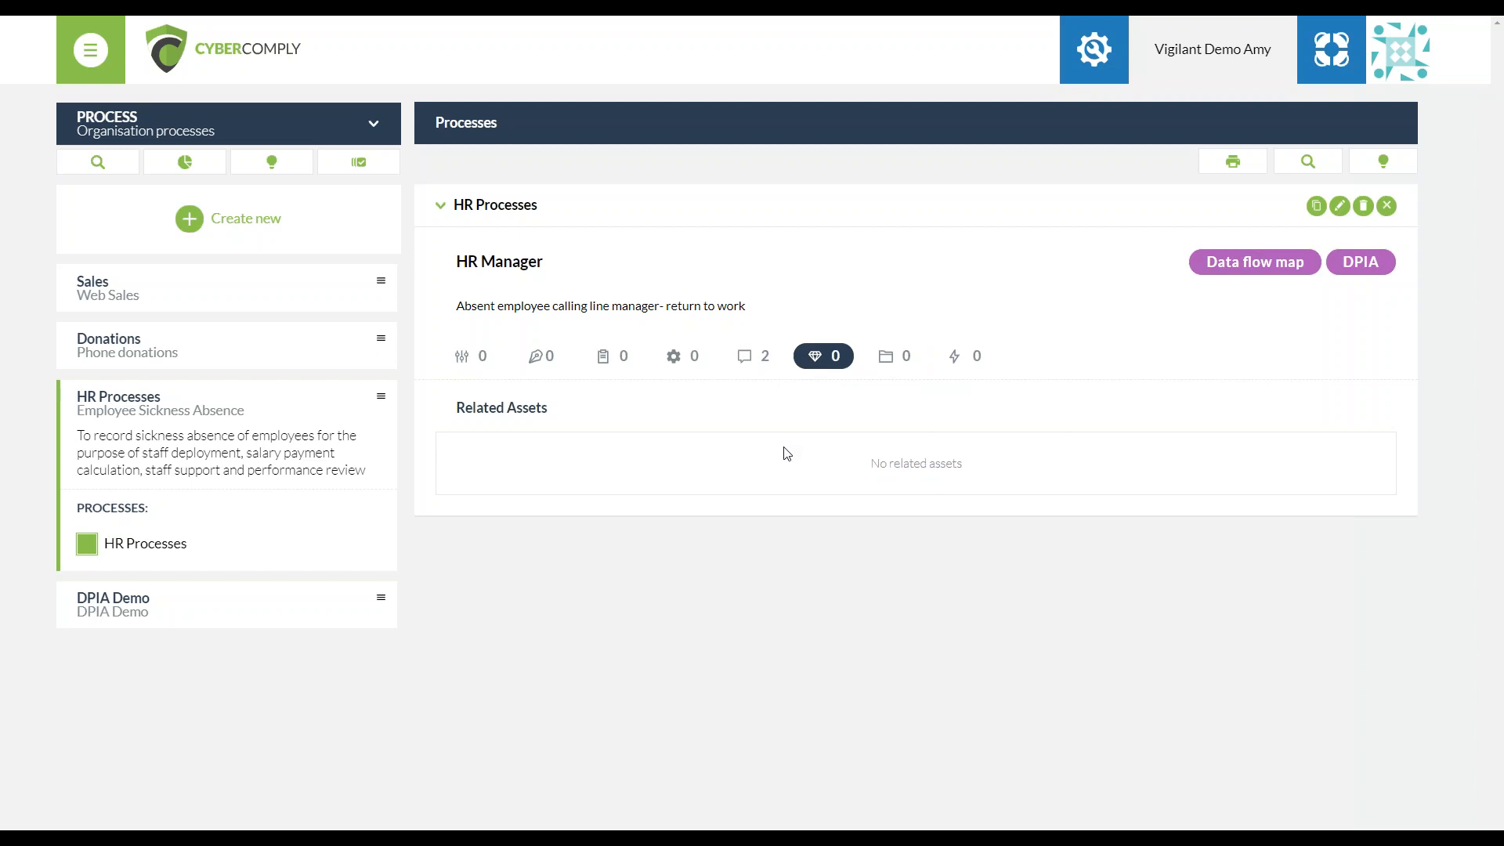
pyautogui.click(741, 365)
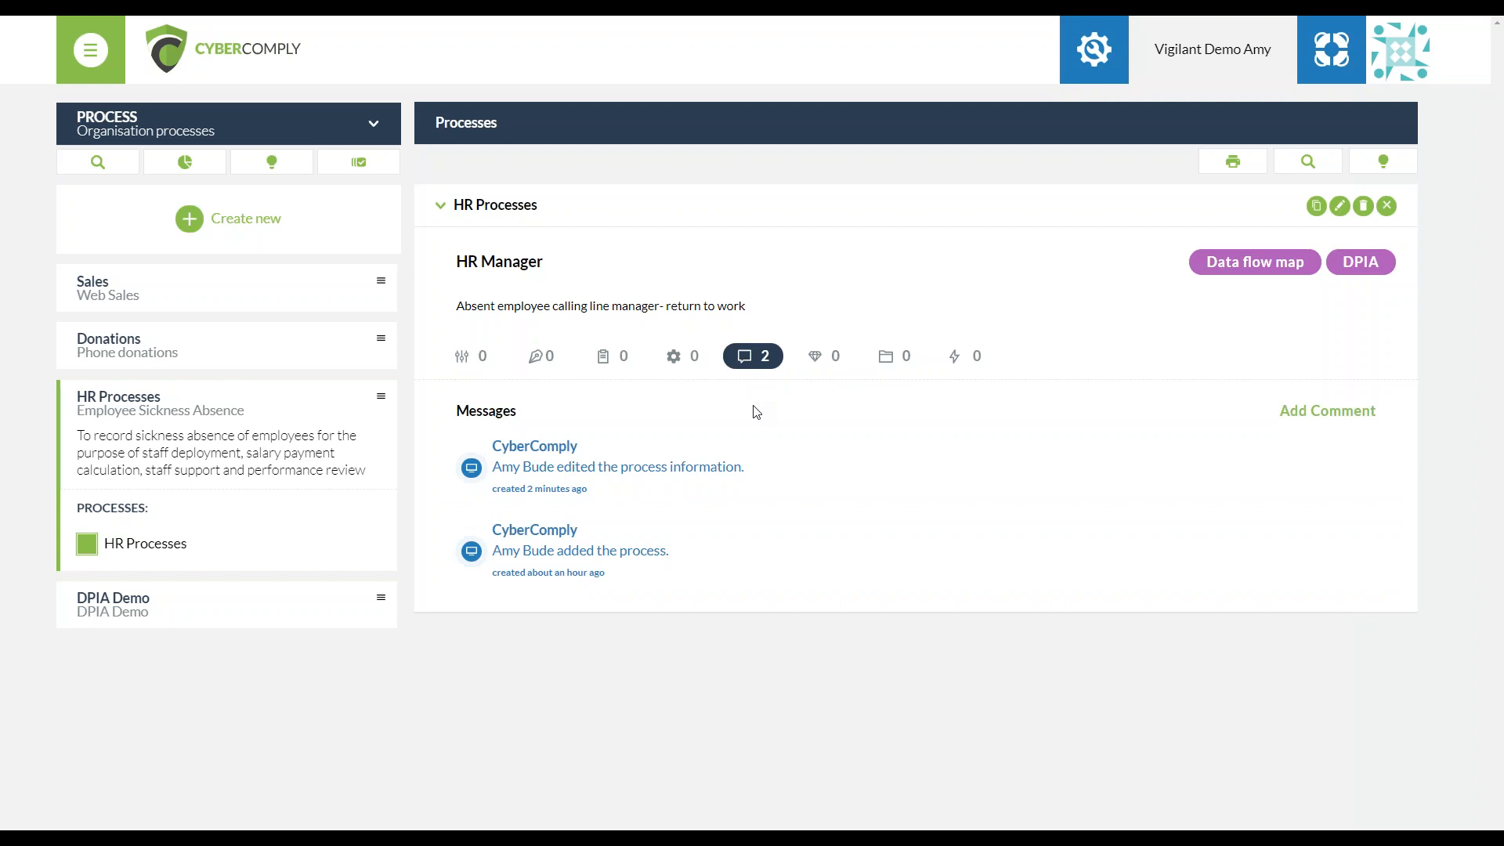
pyautogui.click(678, 355)
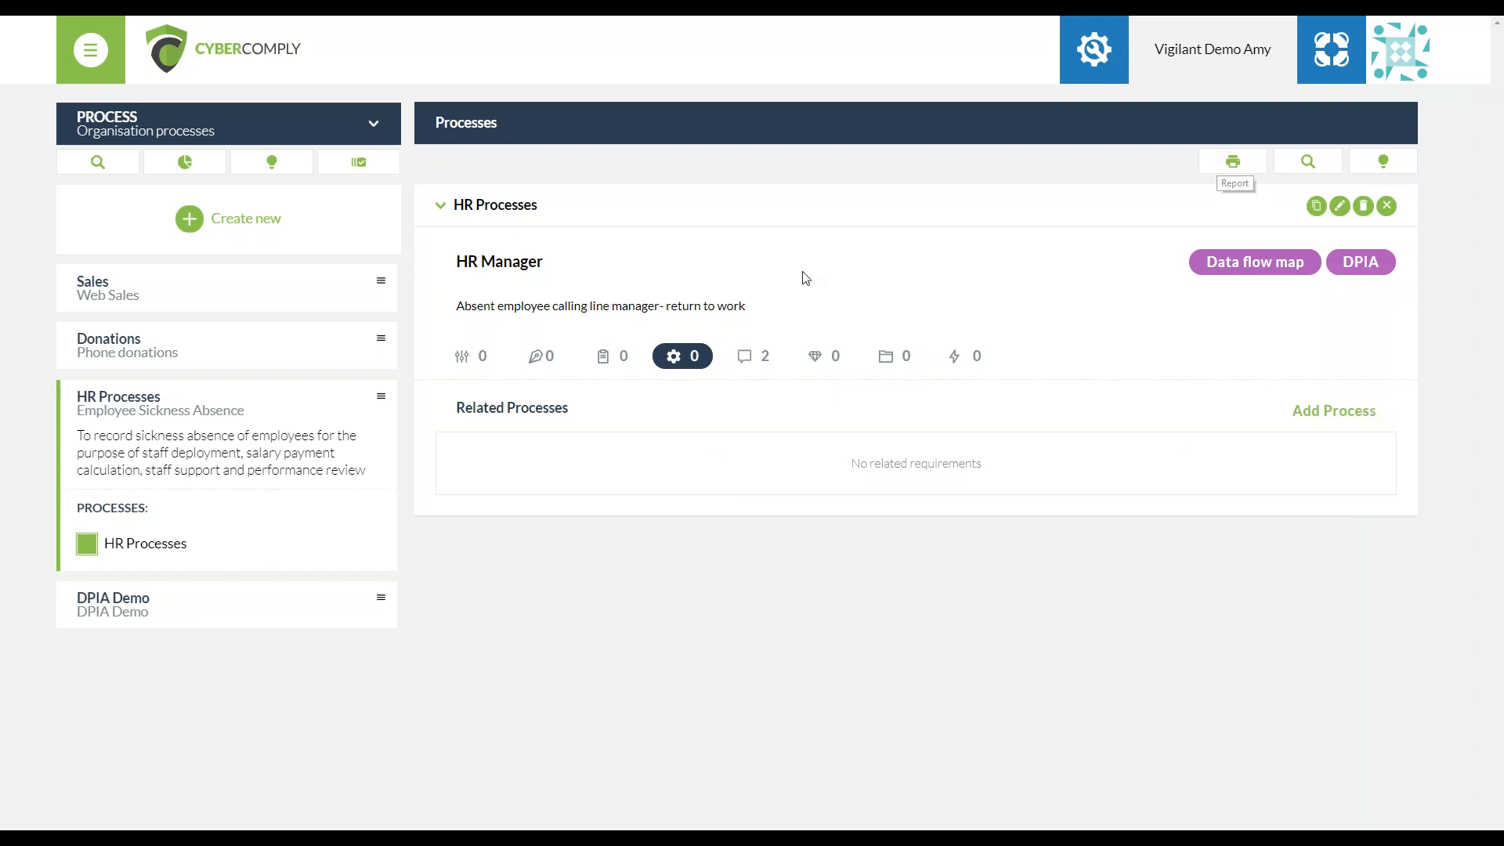
# View the related tasks of HR Processes and the form for adding a task, then close the form
pyautogui.click(628, 365)
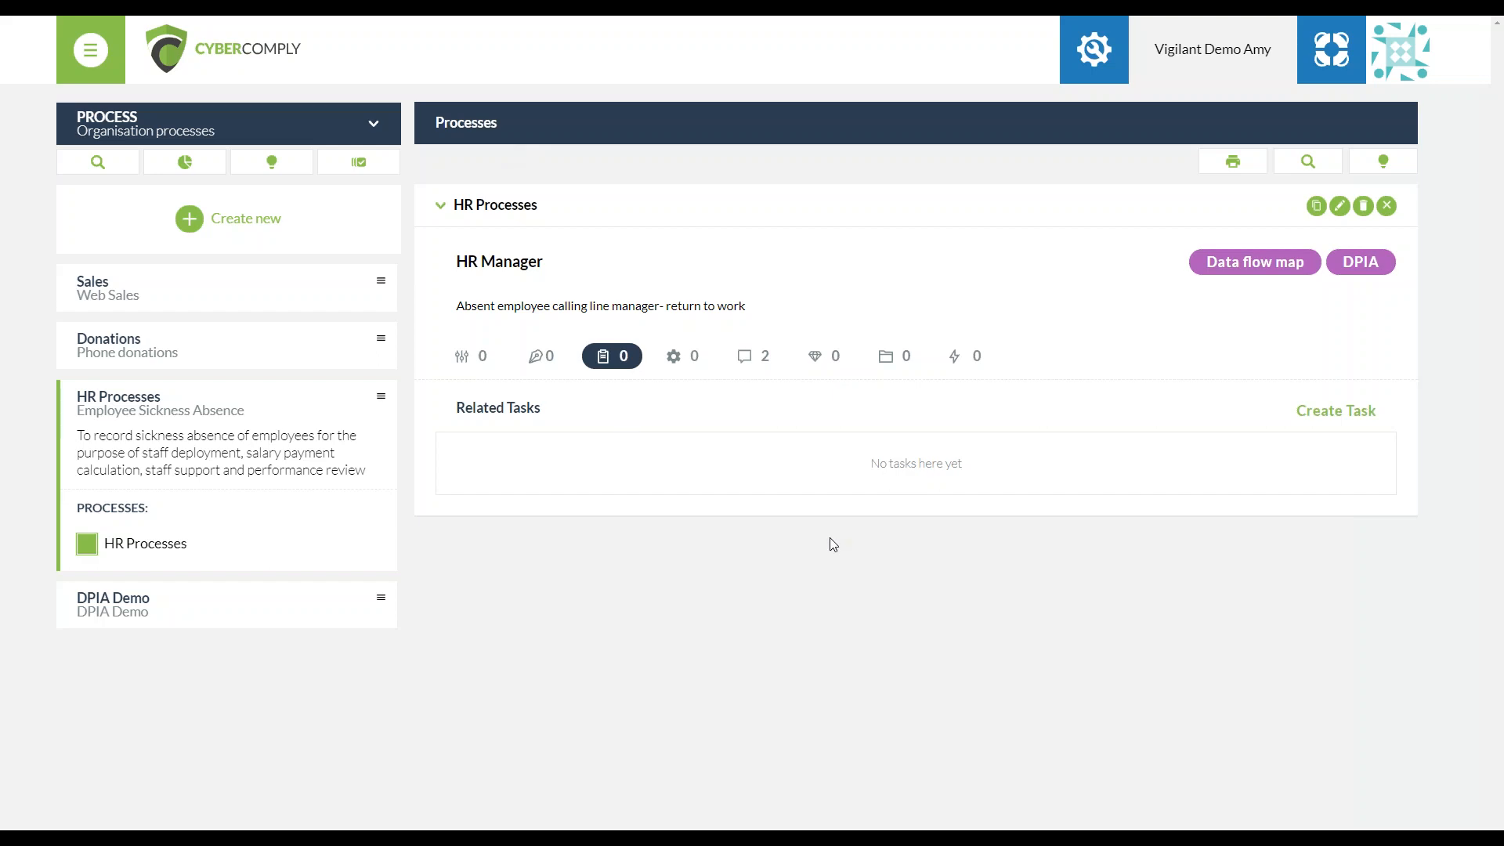
pyautogui.click(1335, 412)
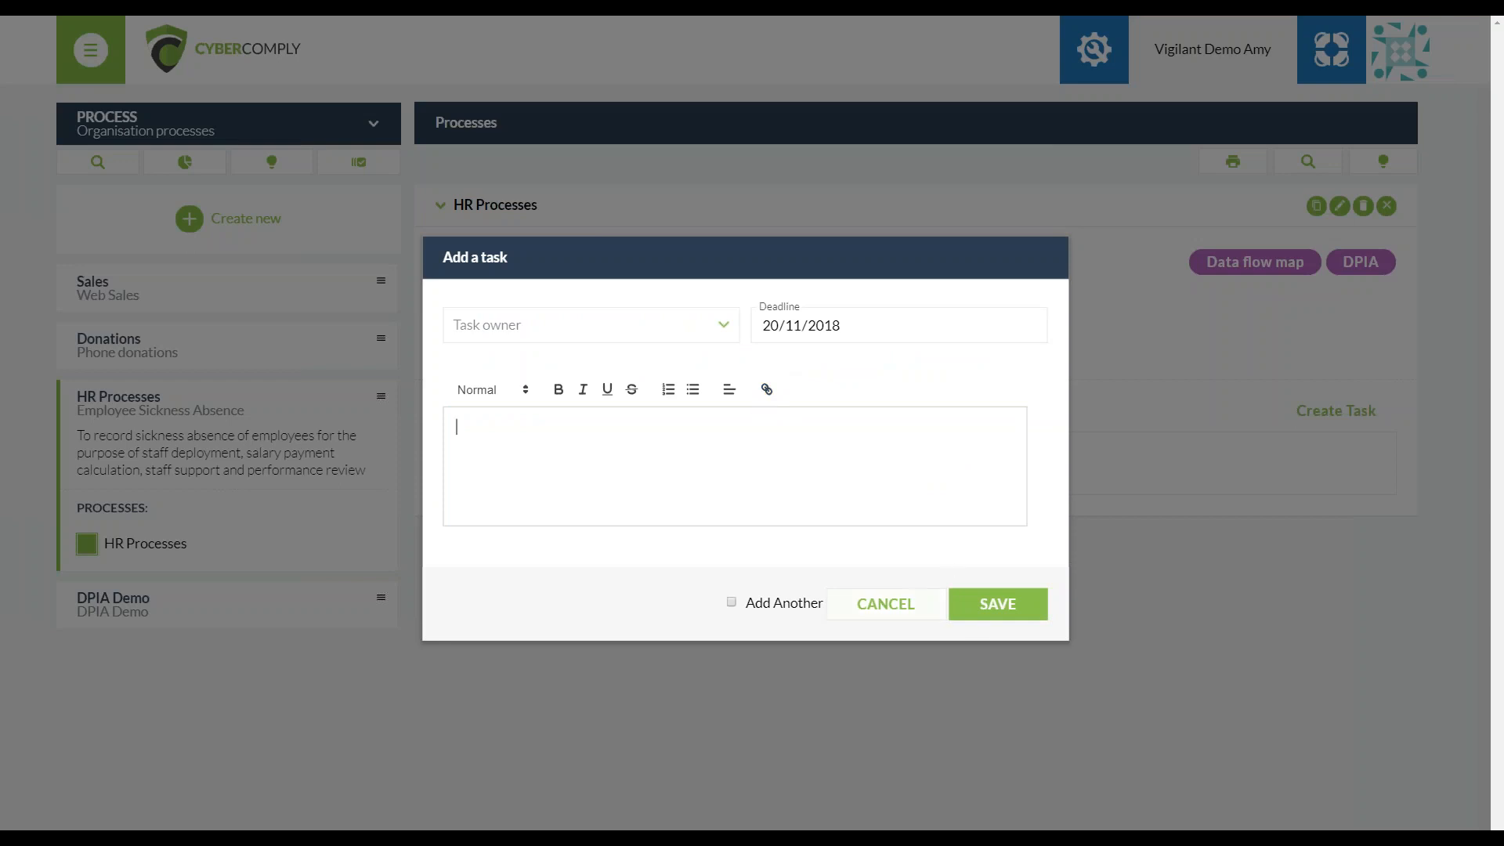
pyautogui.click(981, 614)
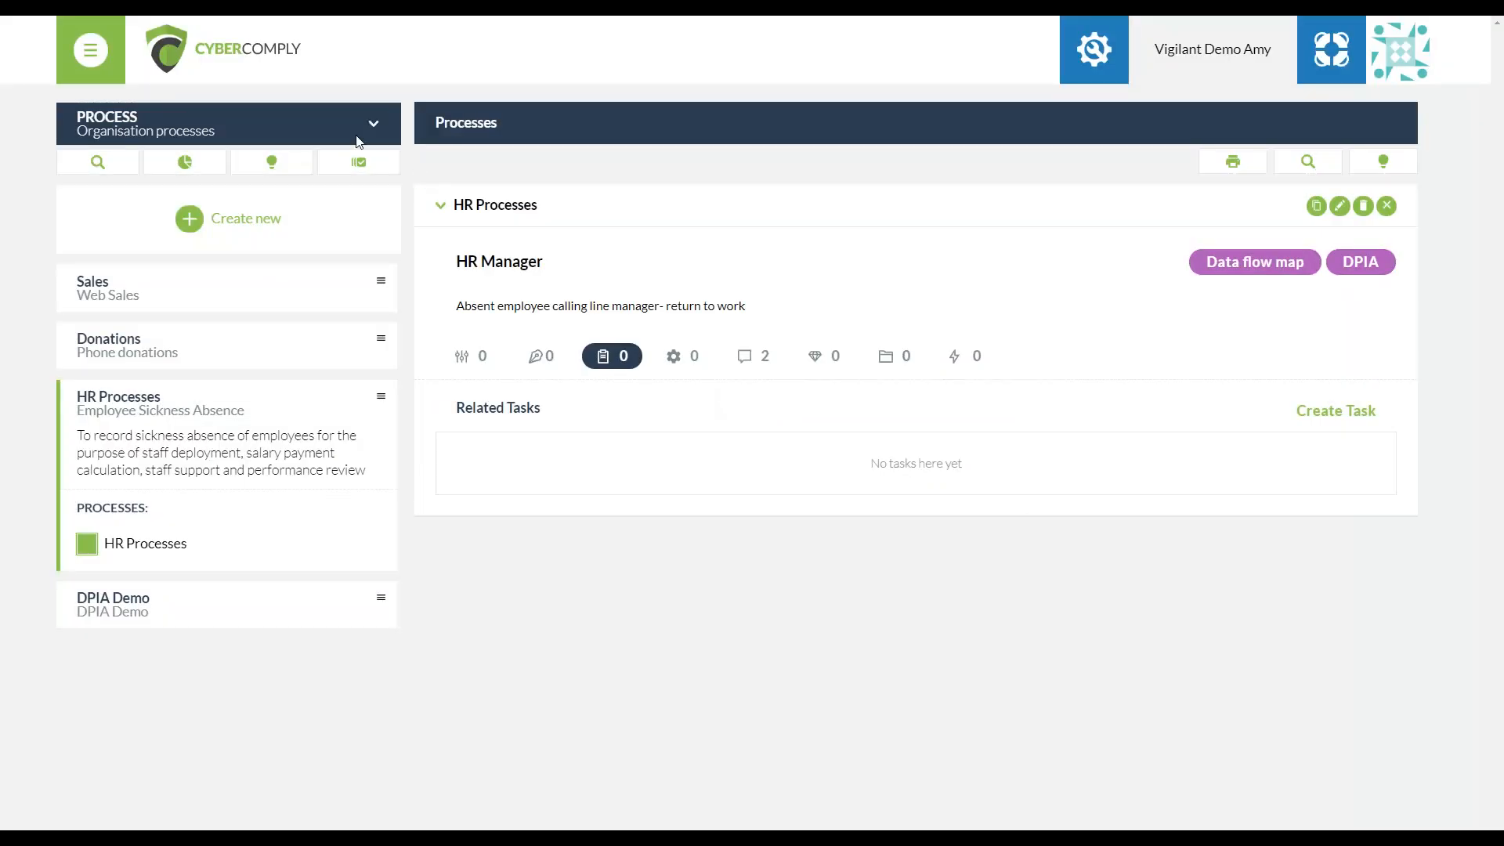
# View the list of platform sections, then the related legal requirements and controls of HR Processes
pyautogui.click(321, 131)
pyautogui.scroll(-1, 168, 635)
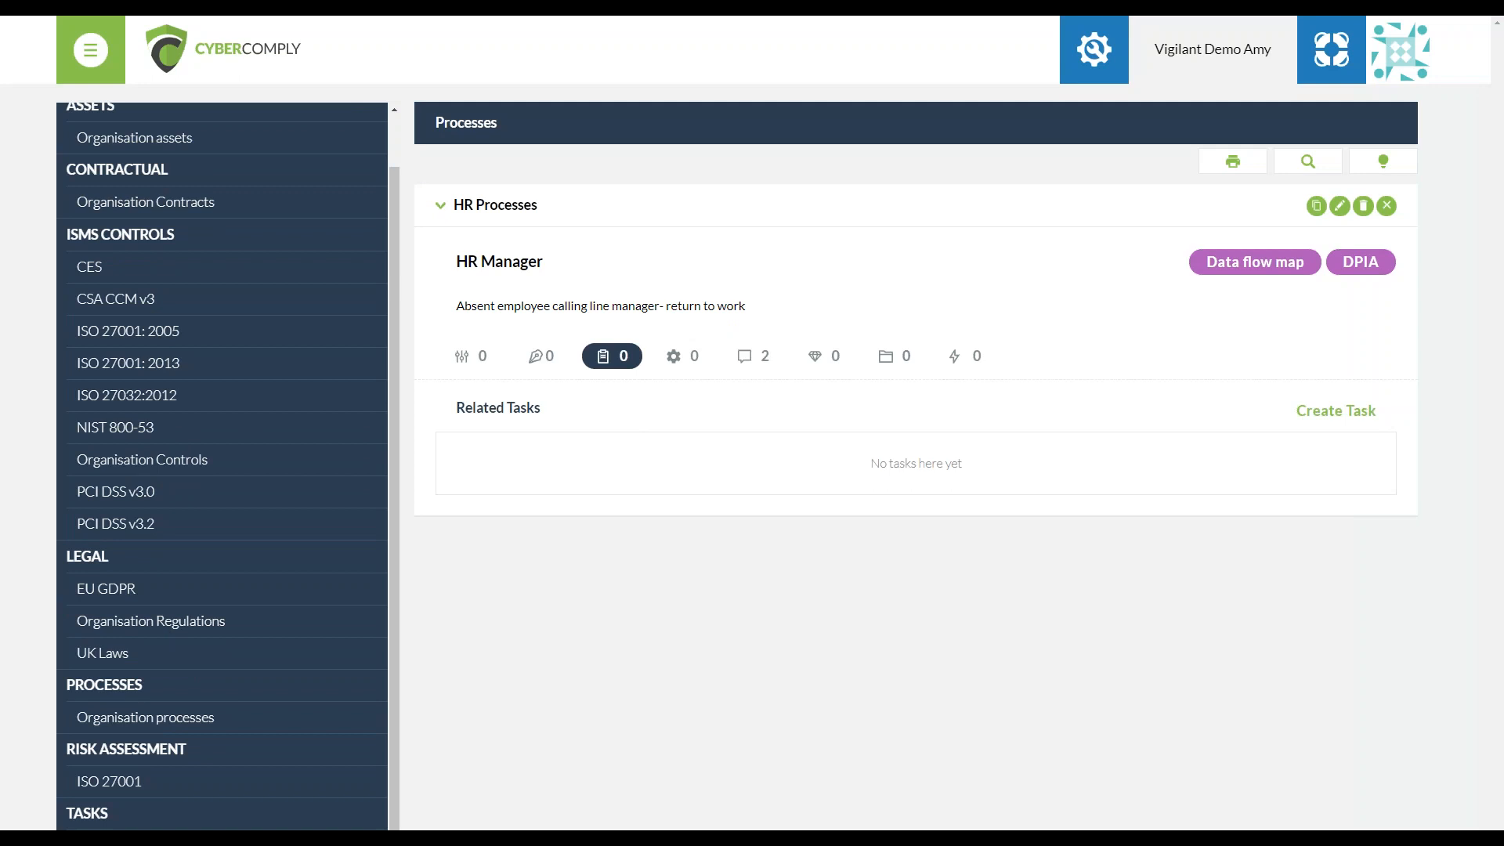
pyautogui.click(541, 355)
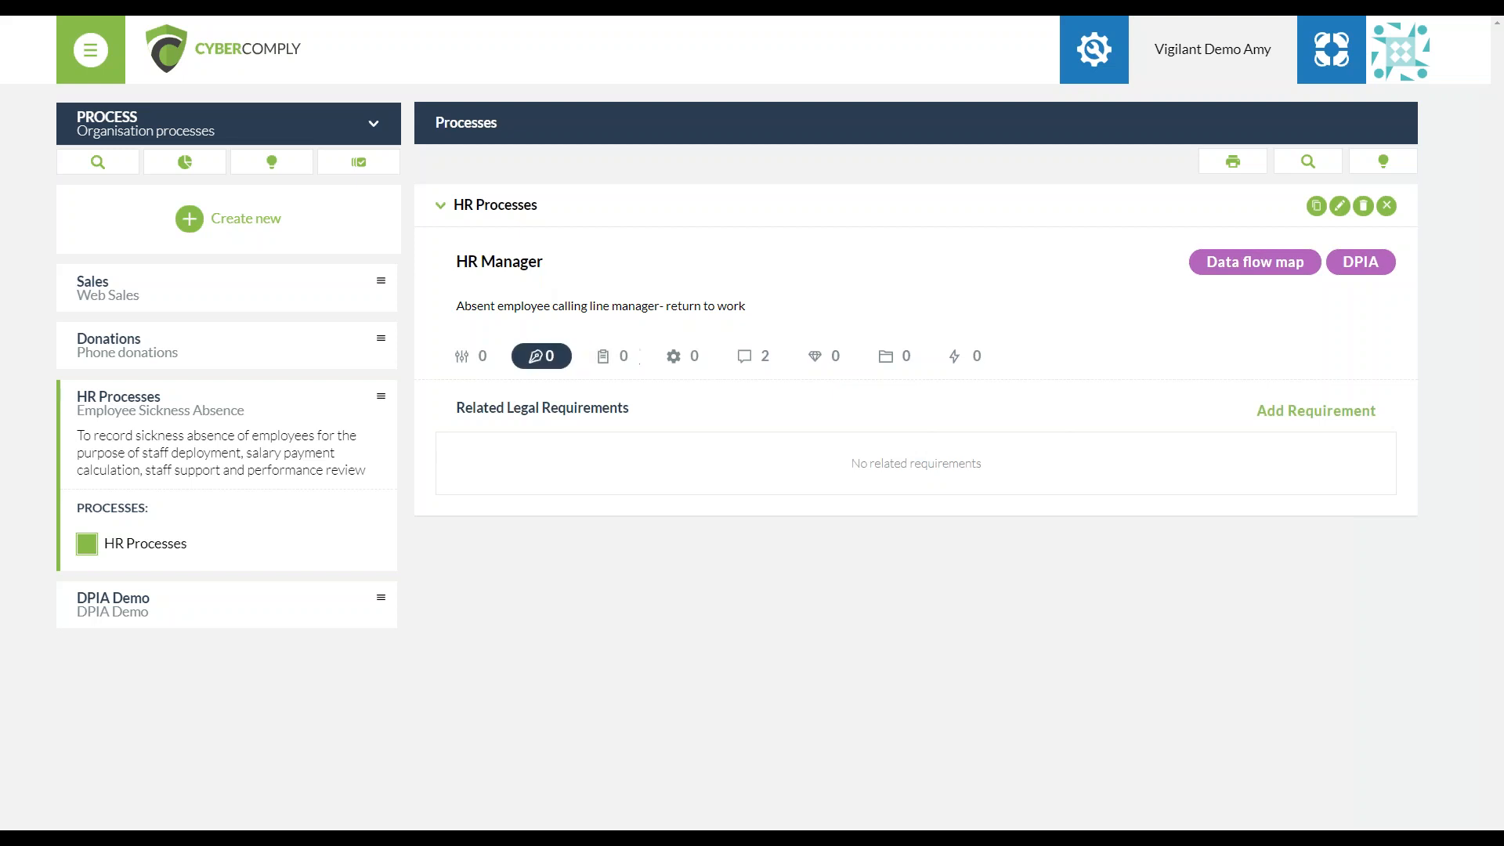
pyautogui.click(497, 356)
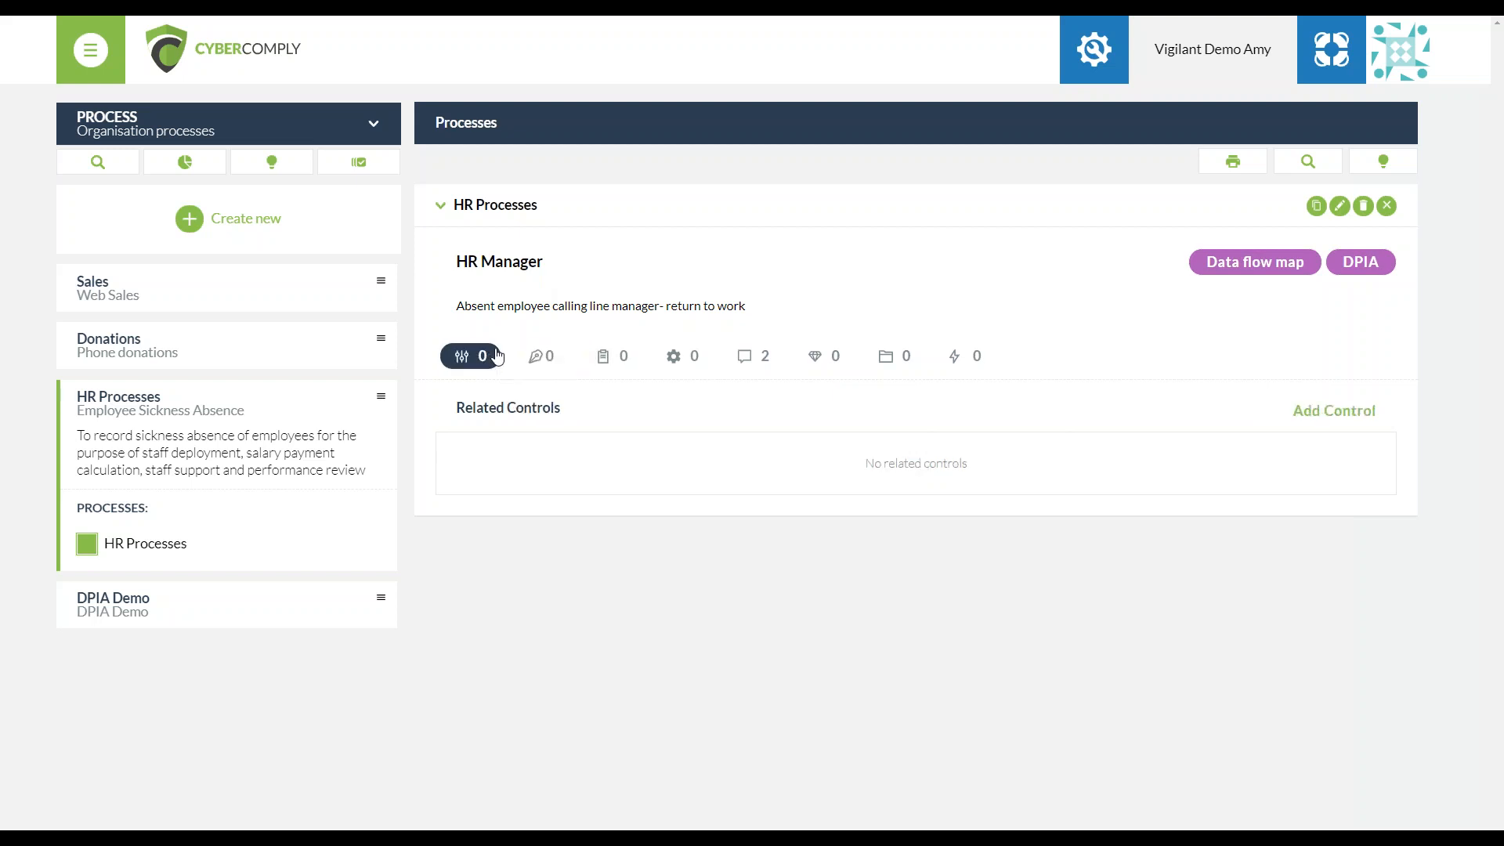
# Open the data flow map of HR Processes and dismiss the user manual
pyautogui.click(1275, 268)
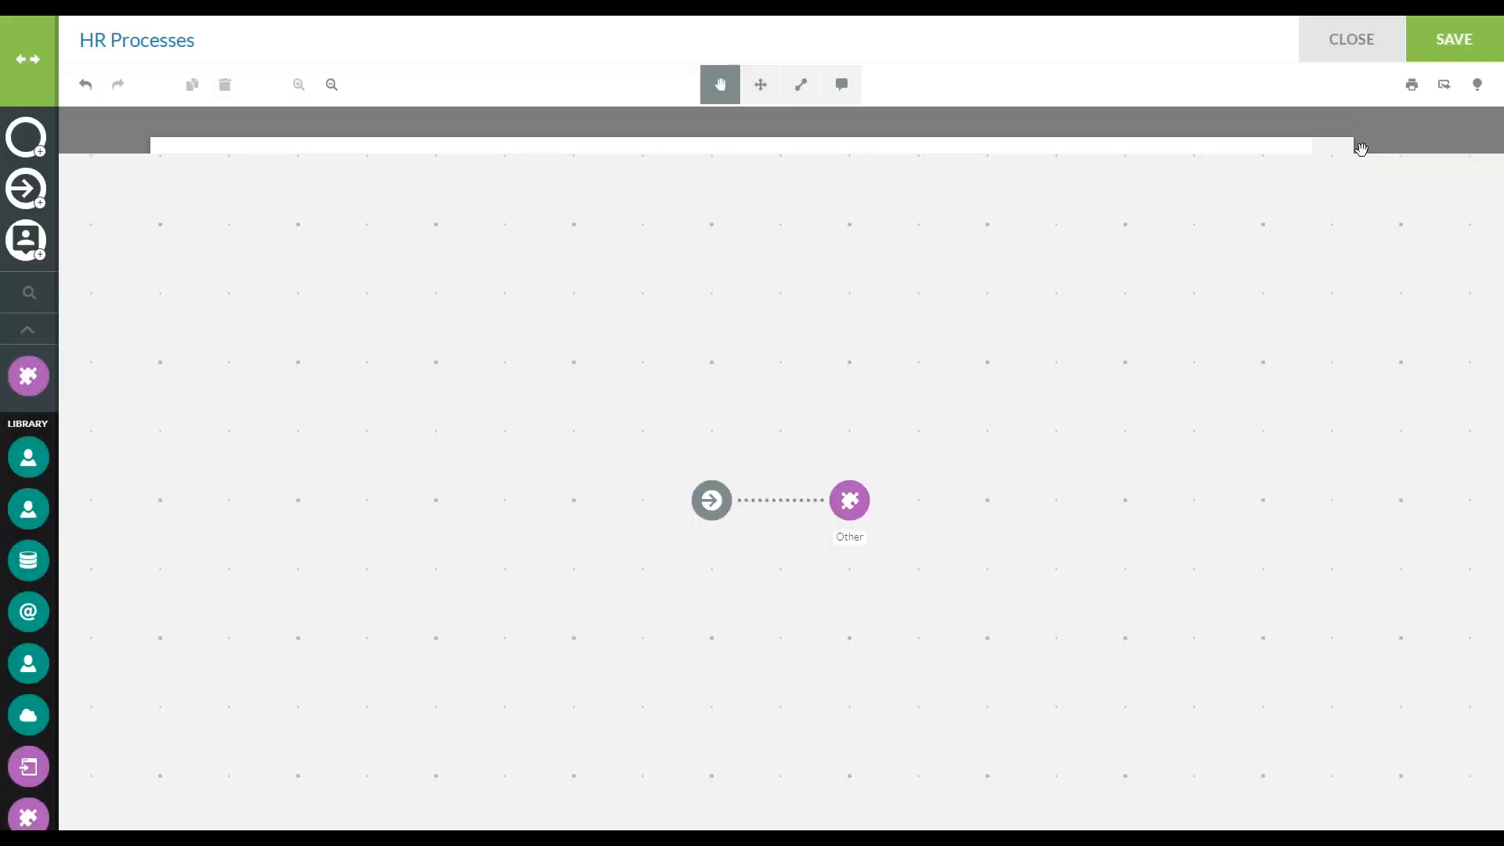
pyautogui.click(1331, 159)
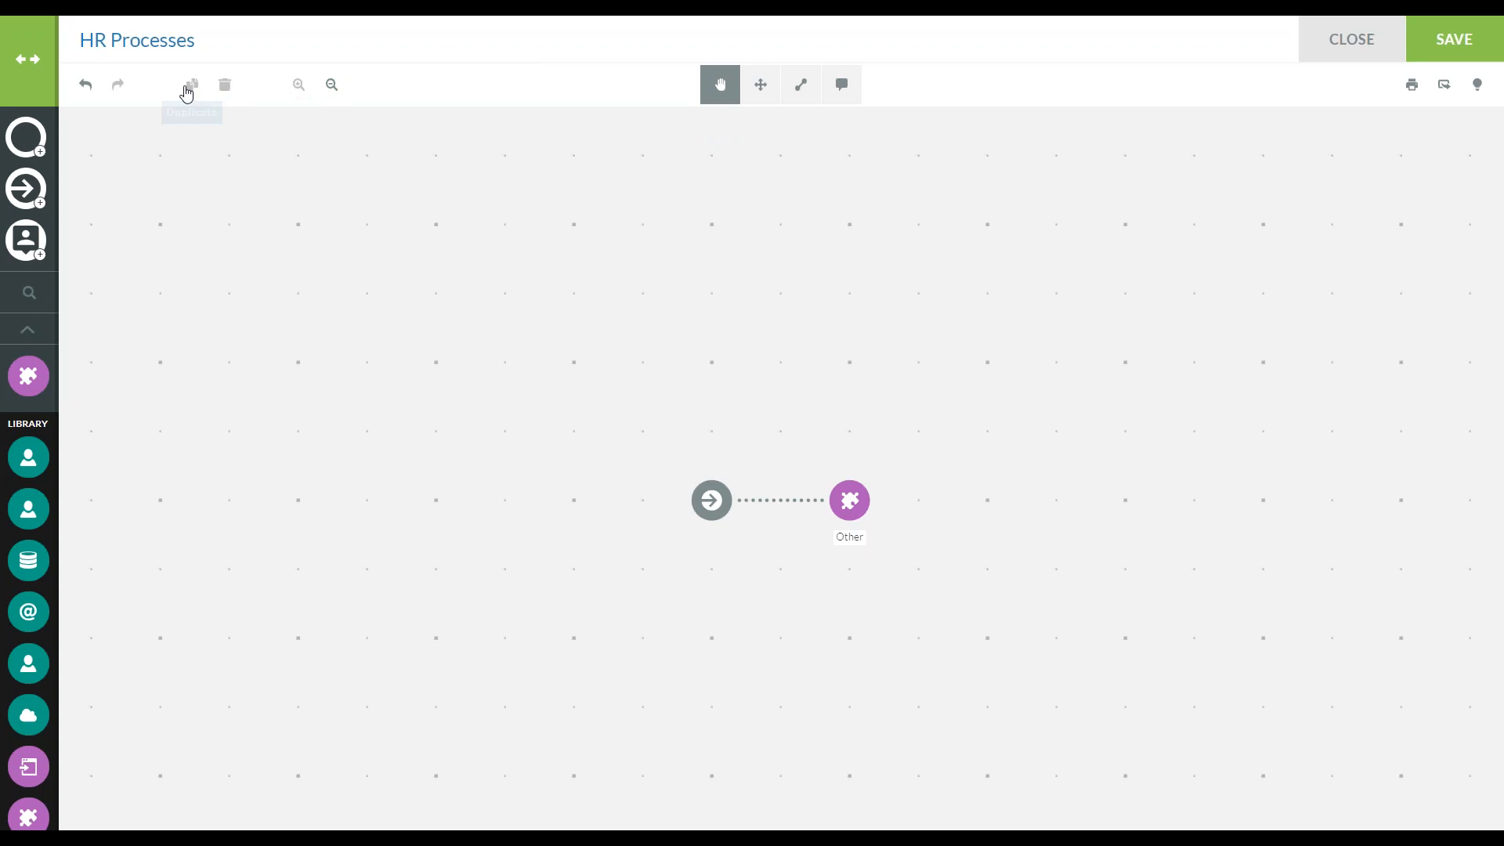
pyautogui.moveTo(179, 90)
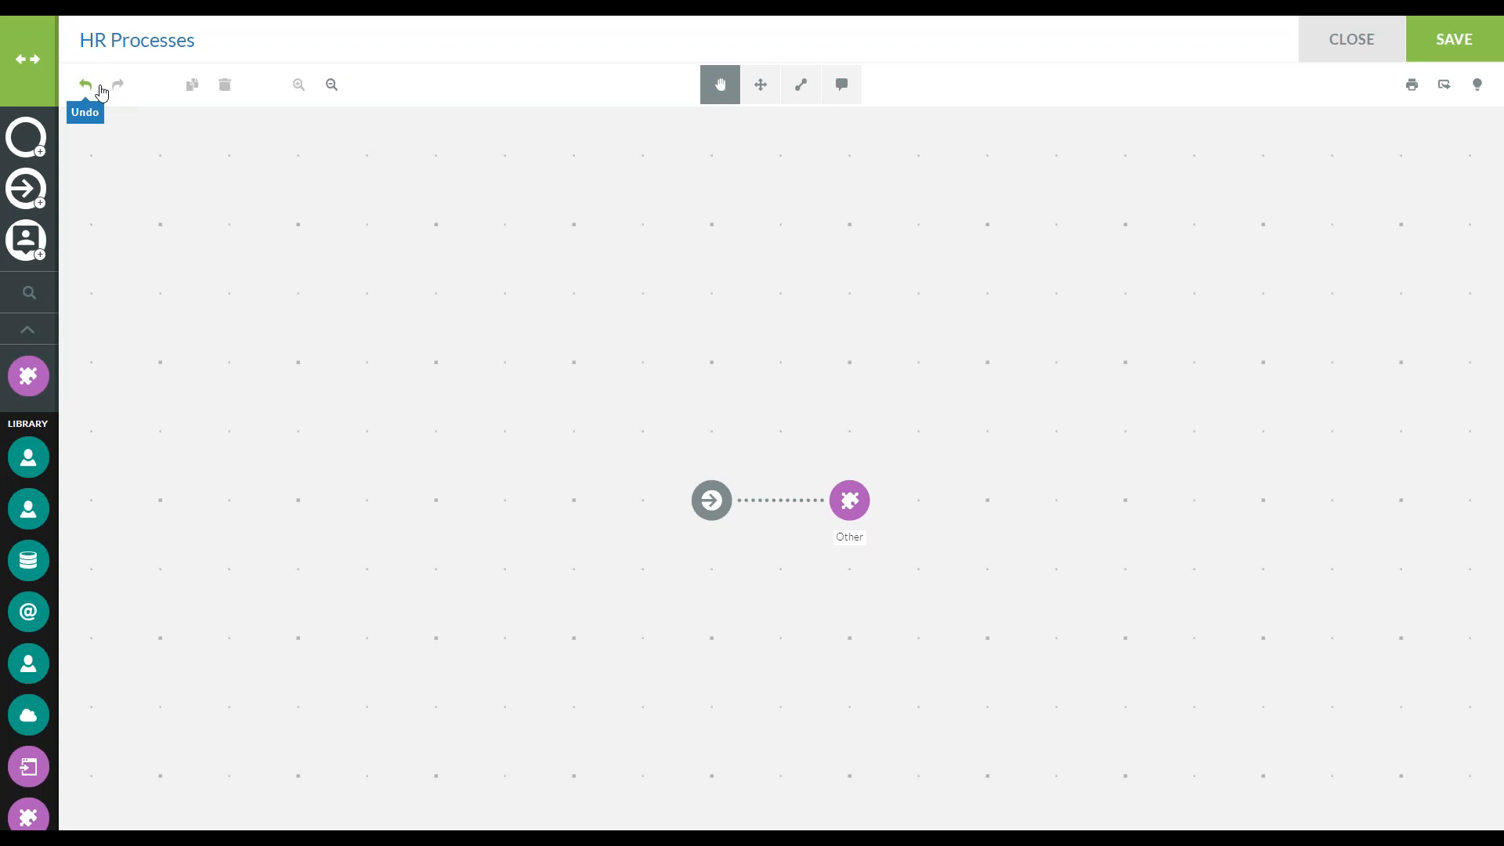
# Expand the asset library of the HR Processes map so the item names show
pyautogui.moveTo(47, 86)
pyautogui.click(45, 85)
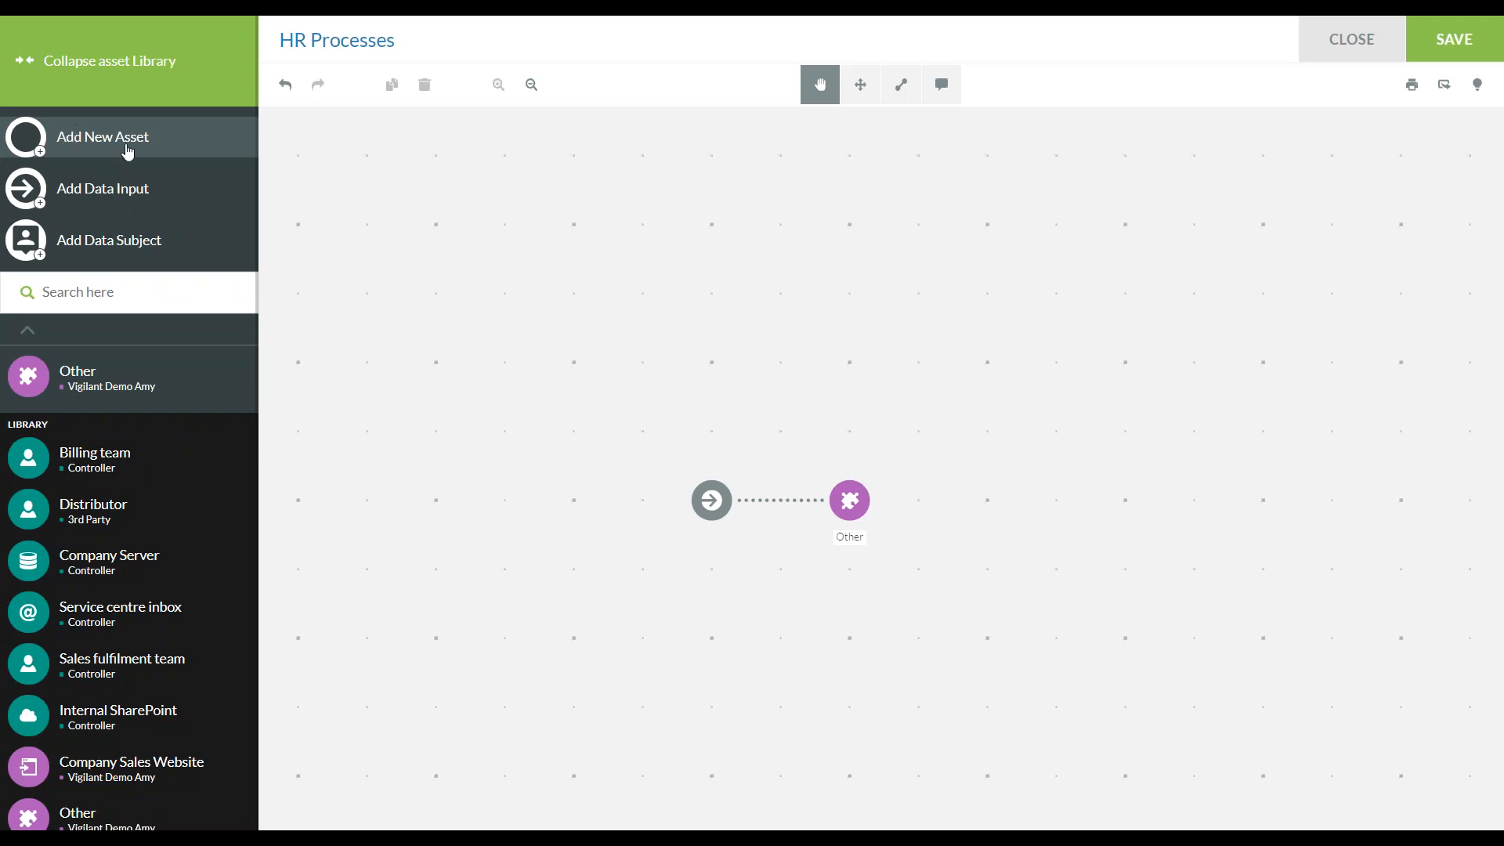
# Add a new Cloud/application asset to the HR Processes map, then open its details and close them
pyautogui.click(163, 148)
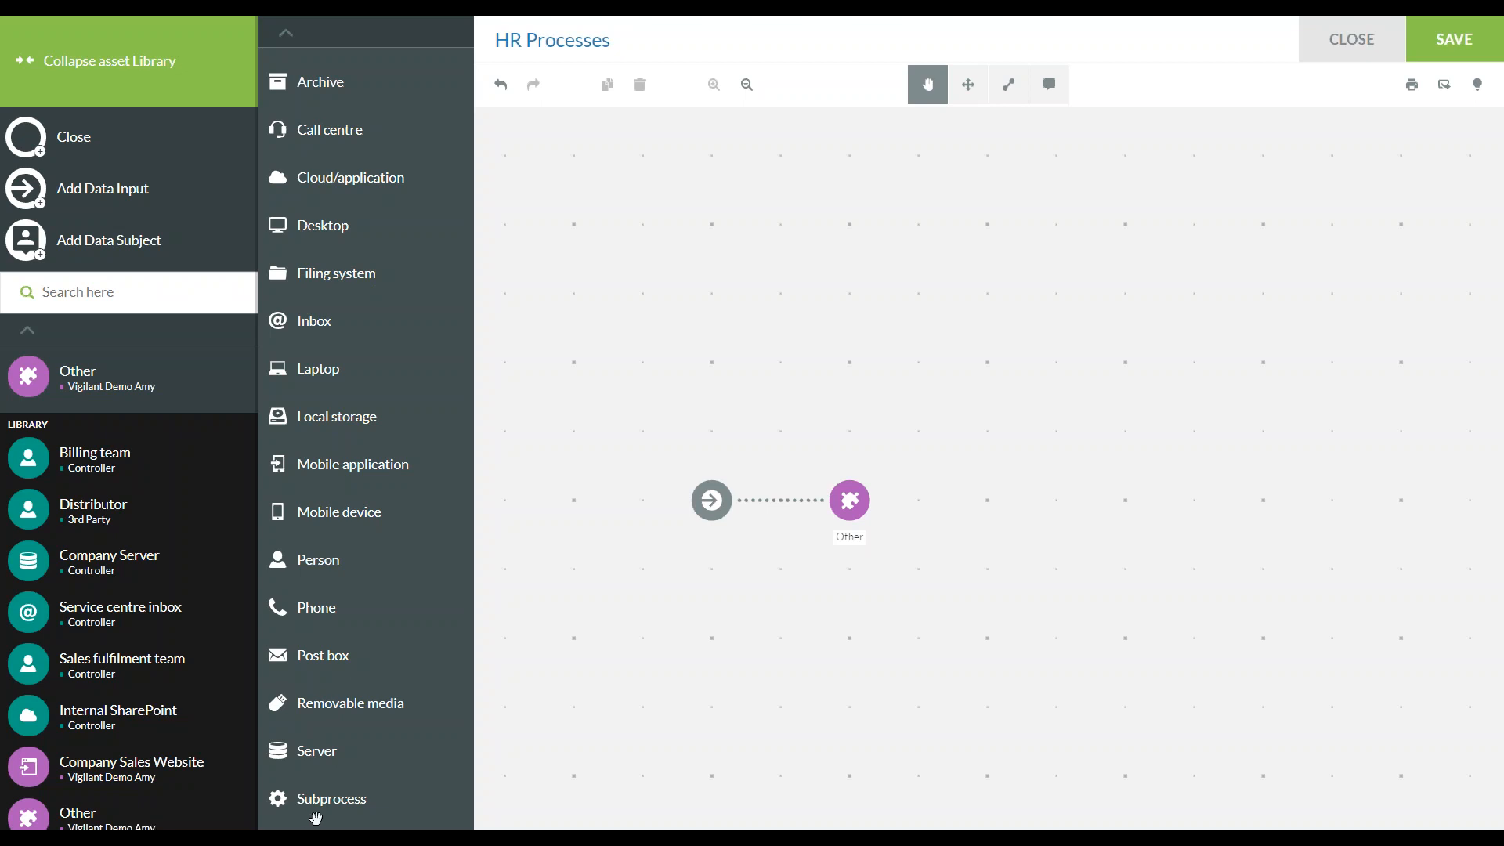
pyautogui.click(354, 178)
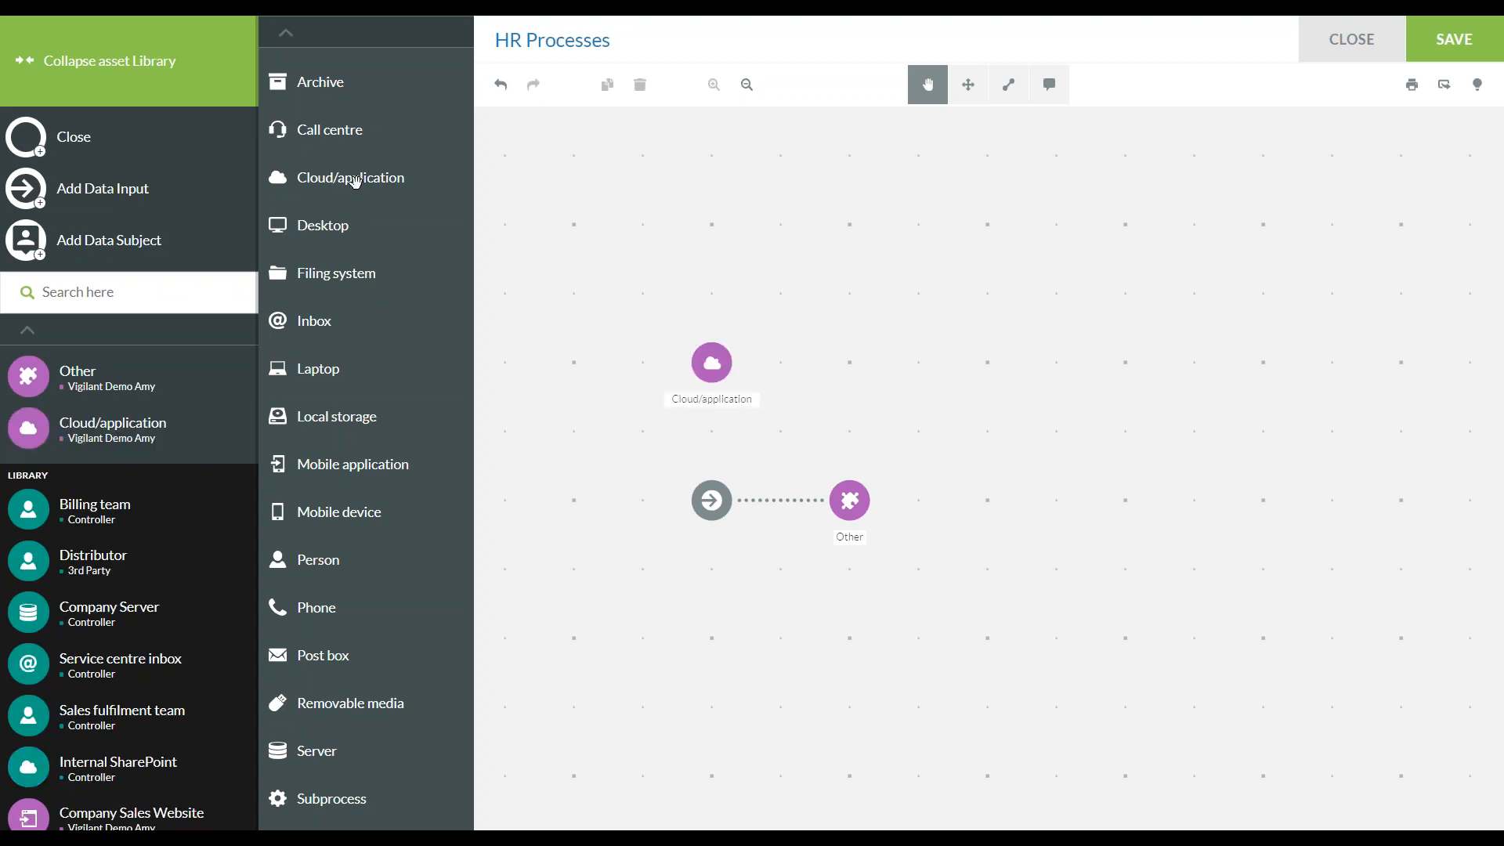
pyautogui.click(714, 373)
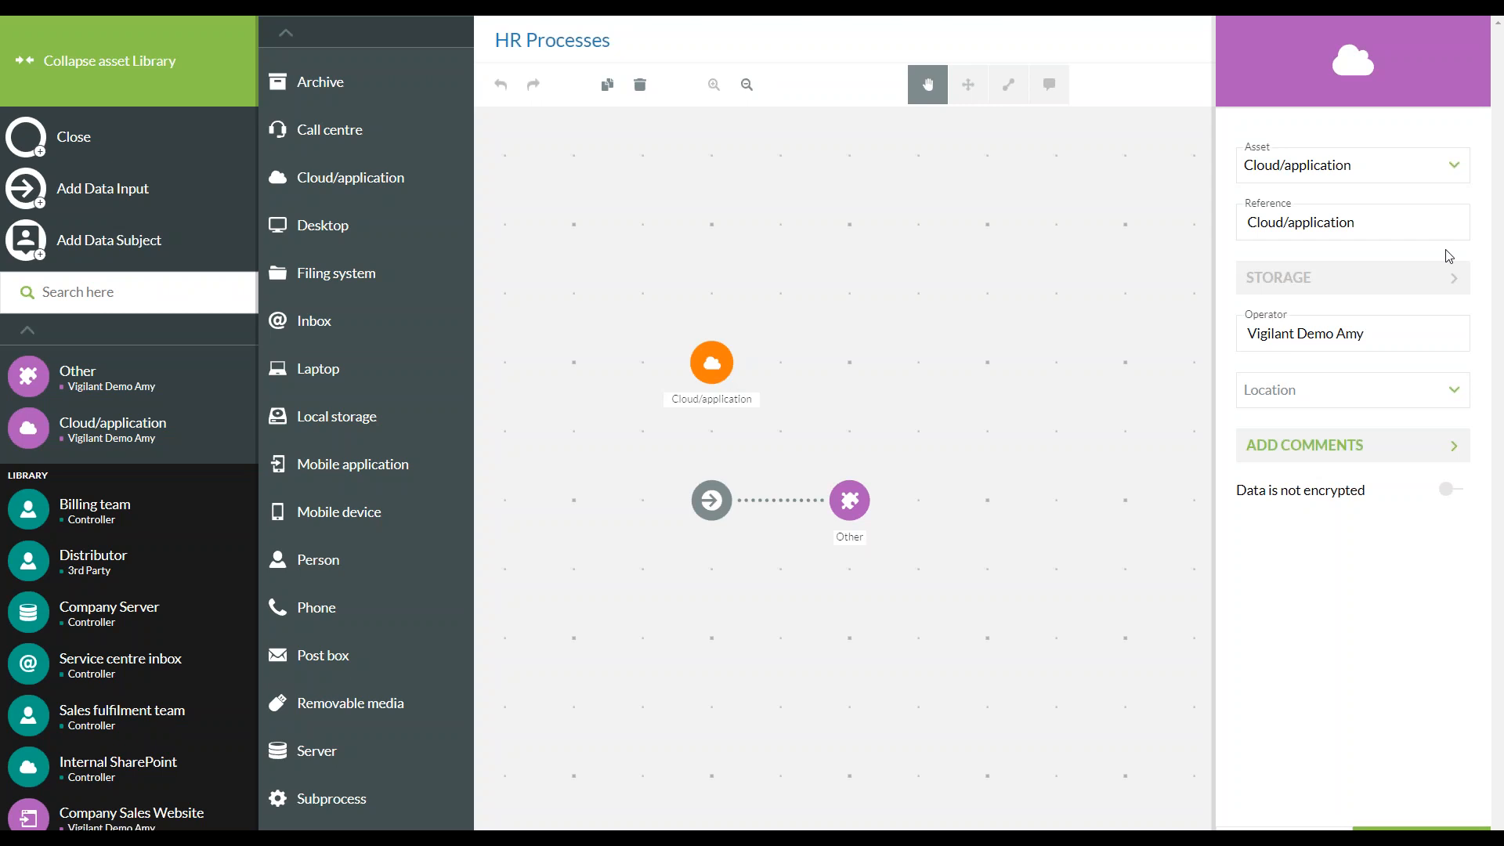
pyautogui.click(1292, 828)
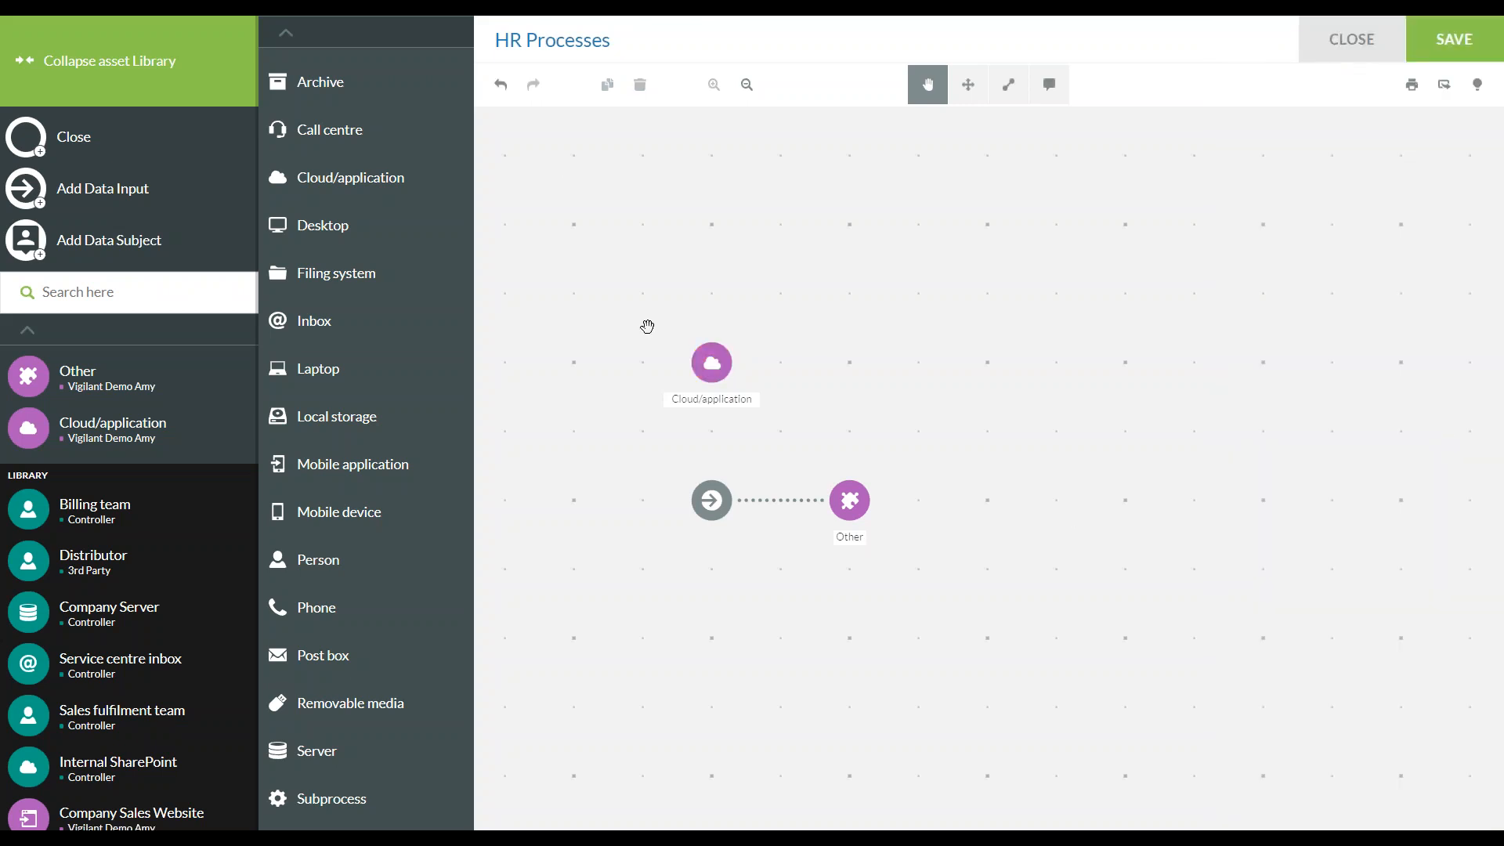
# Remove the Cloud/application asset from the map and close the list of new asset types
pyautogui.click(713, 364)
pyautogui.click(639, 85)
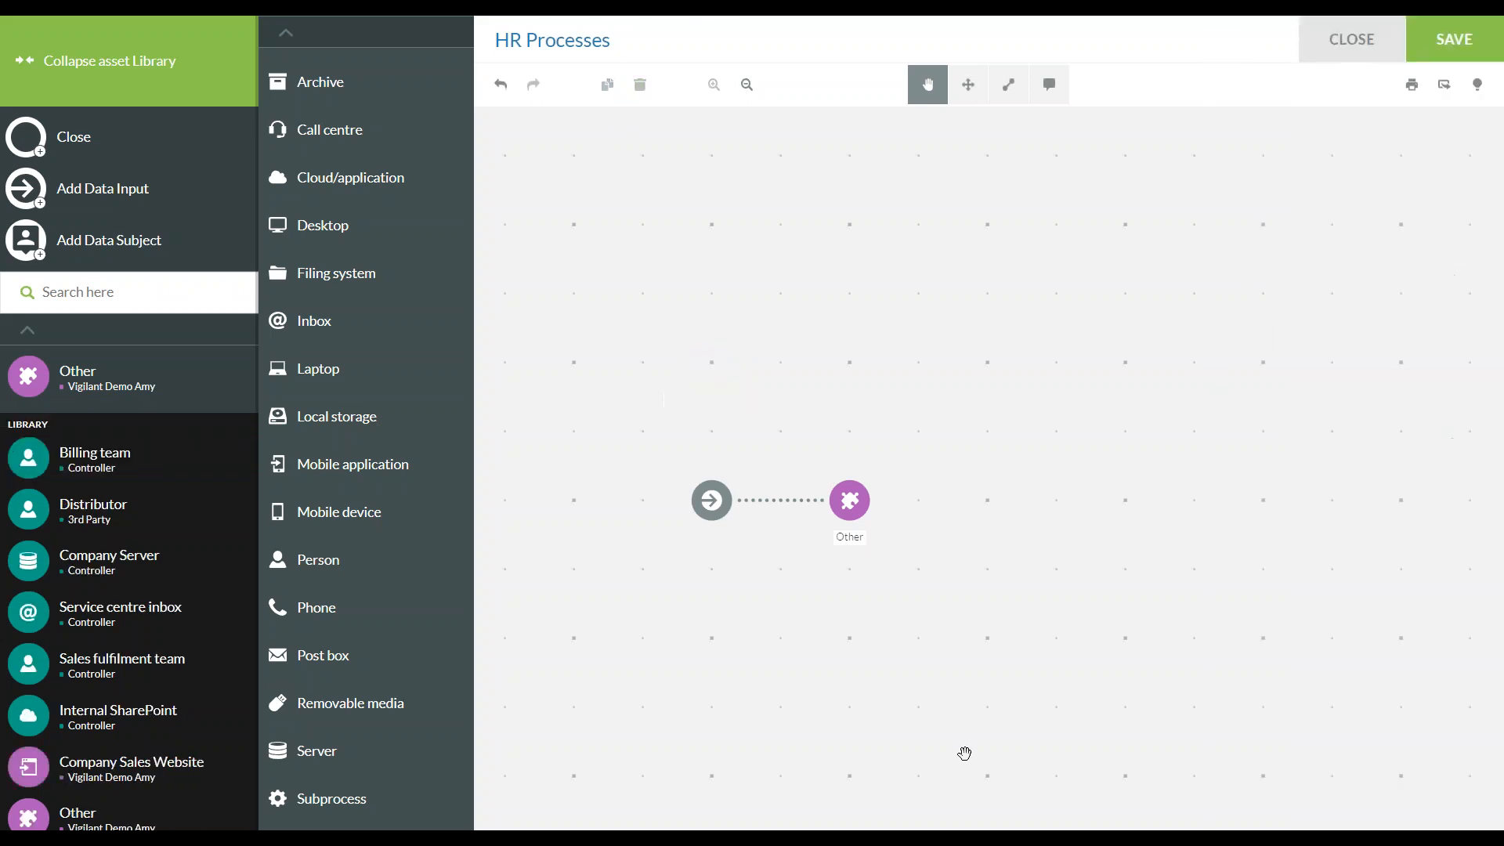
pyautogui.click(128, 138)
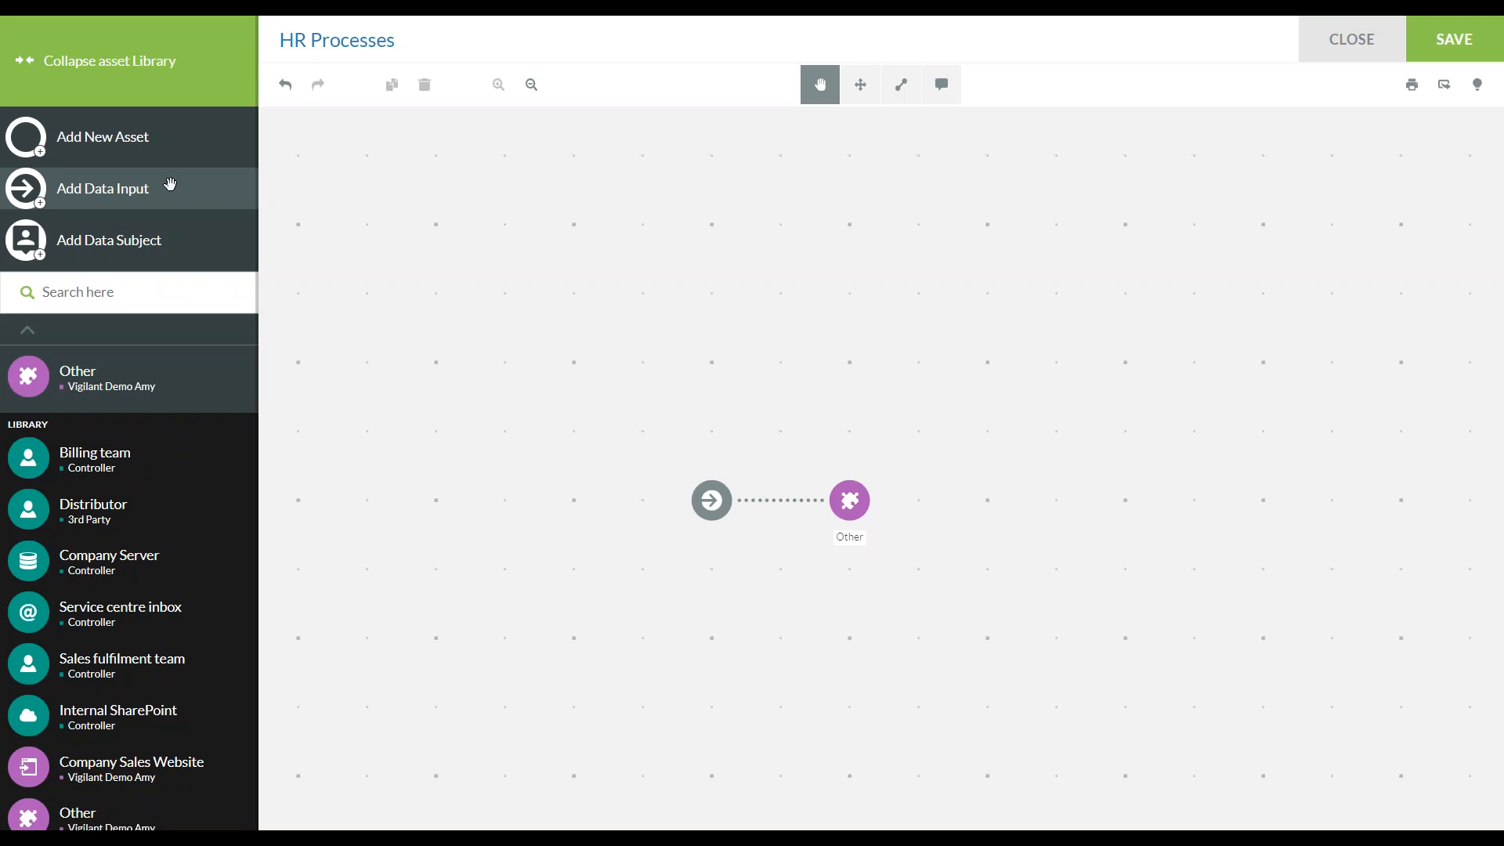
# Add two data inputs to the map and remove the existing Other asset
pyautogui.click(101, 187)
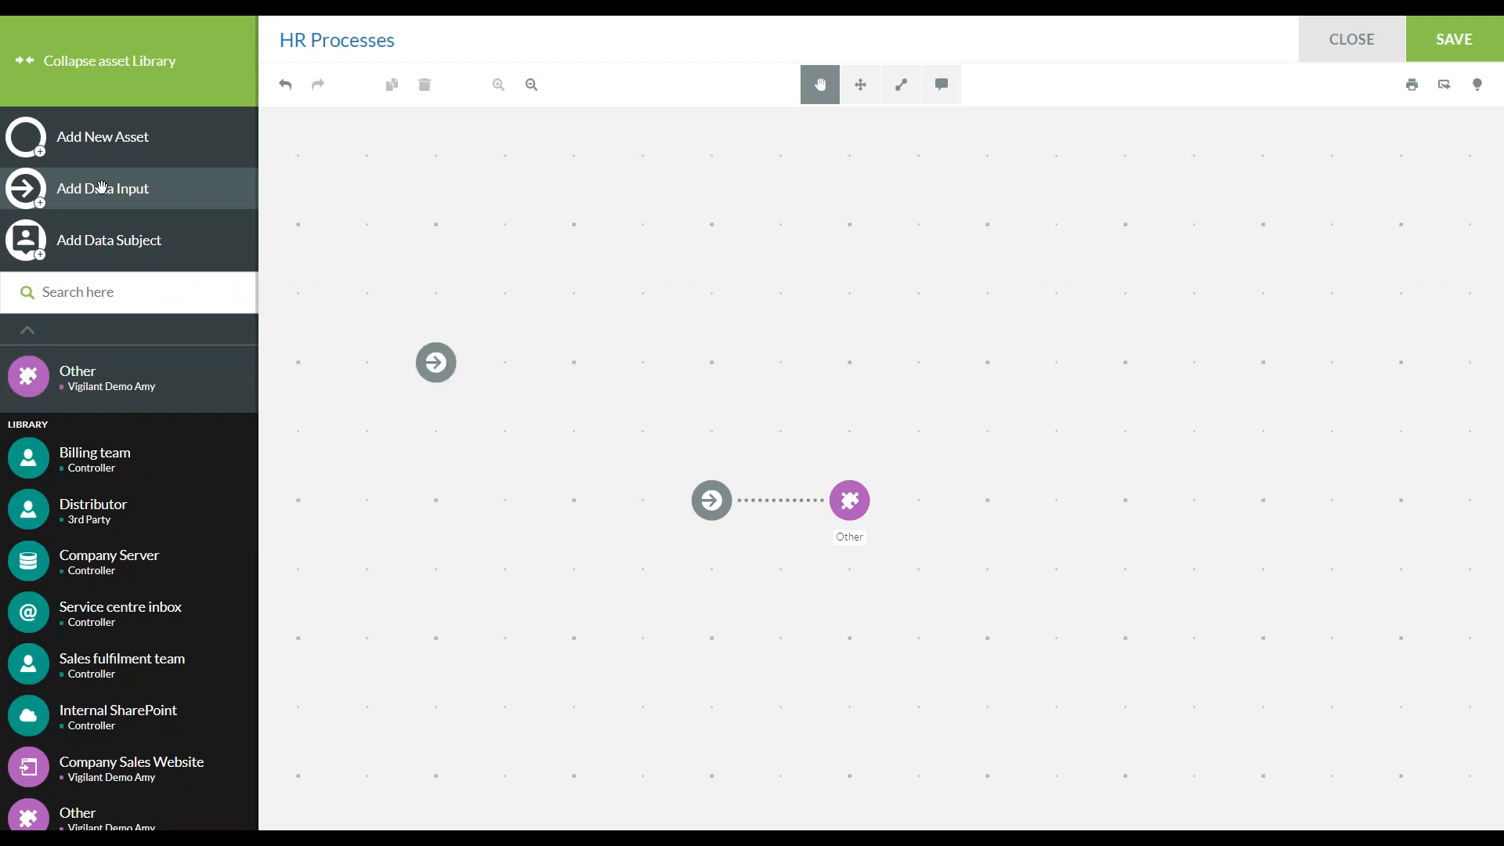
pyautogui.click(101, 187)
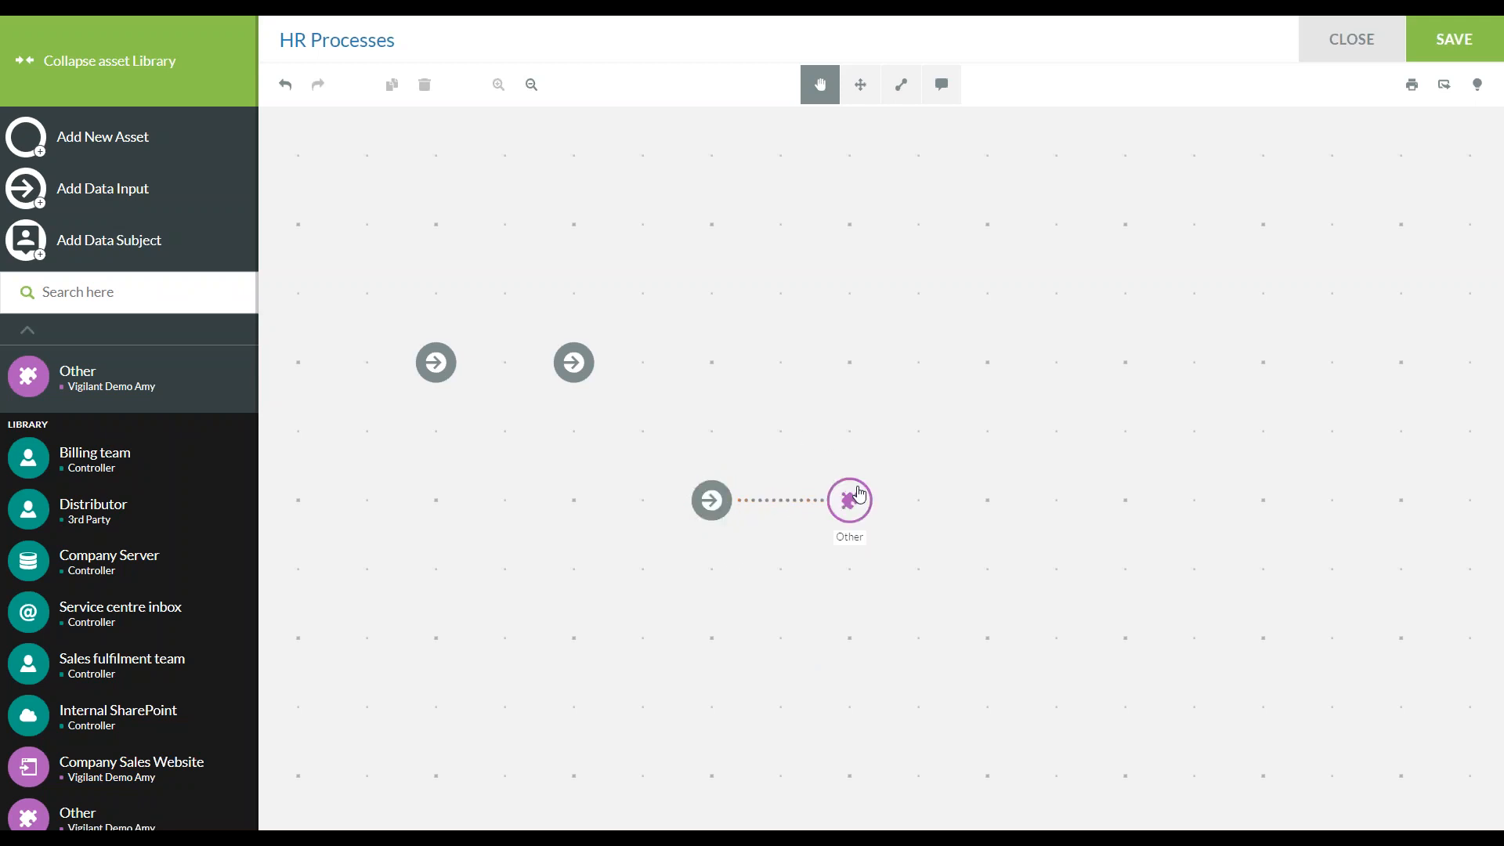
pyautogui.click(849, 500)
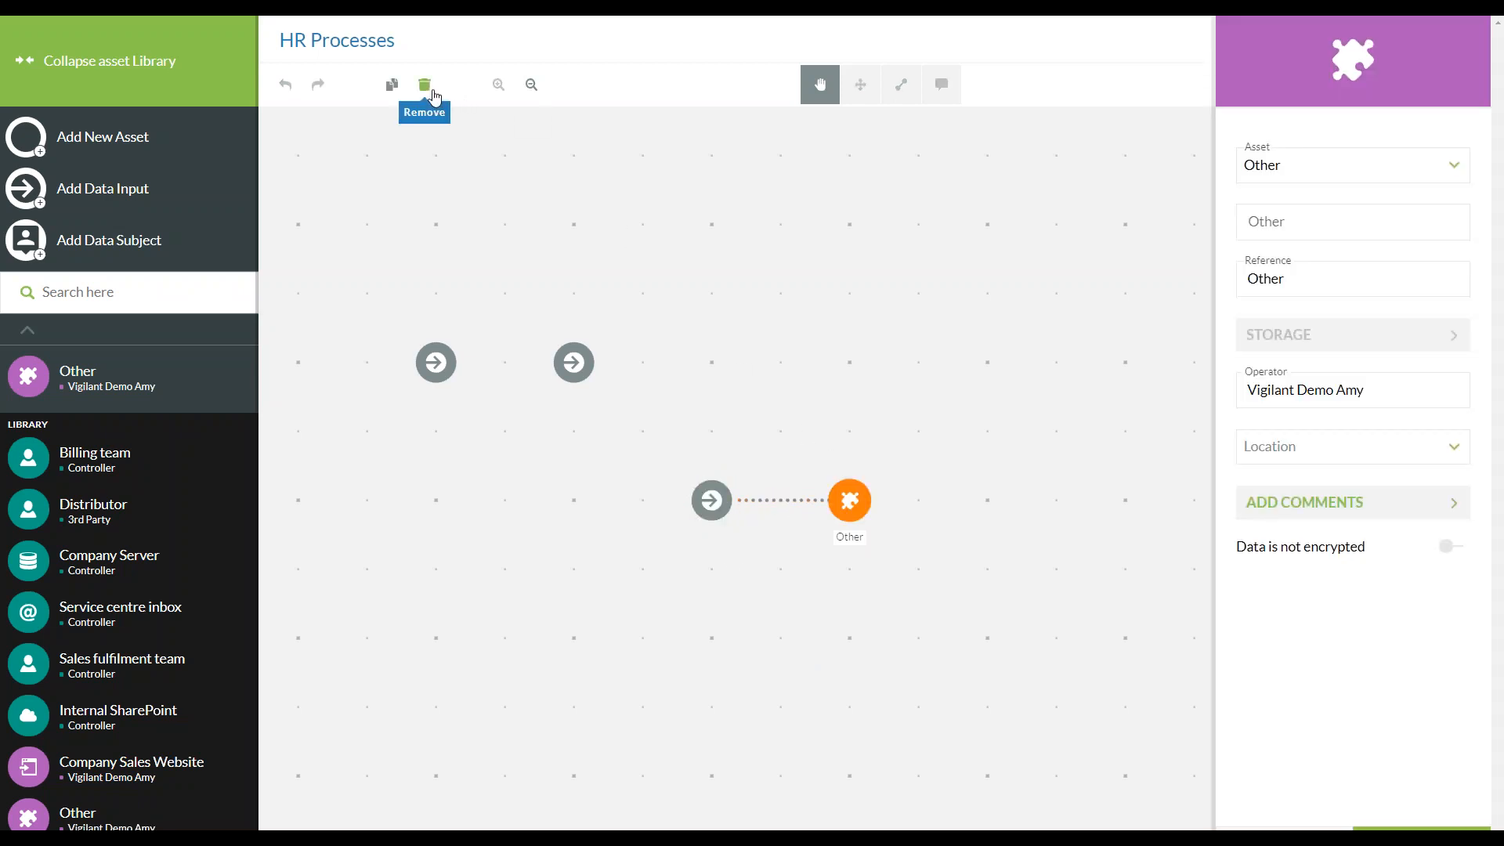
pyautogui.click(425, 85)
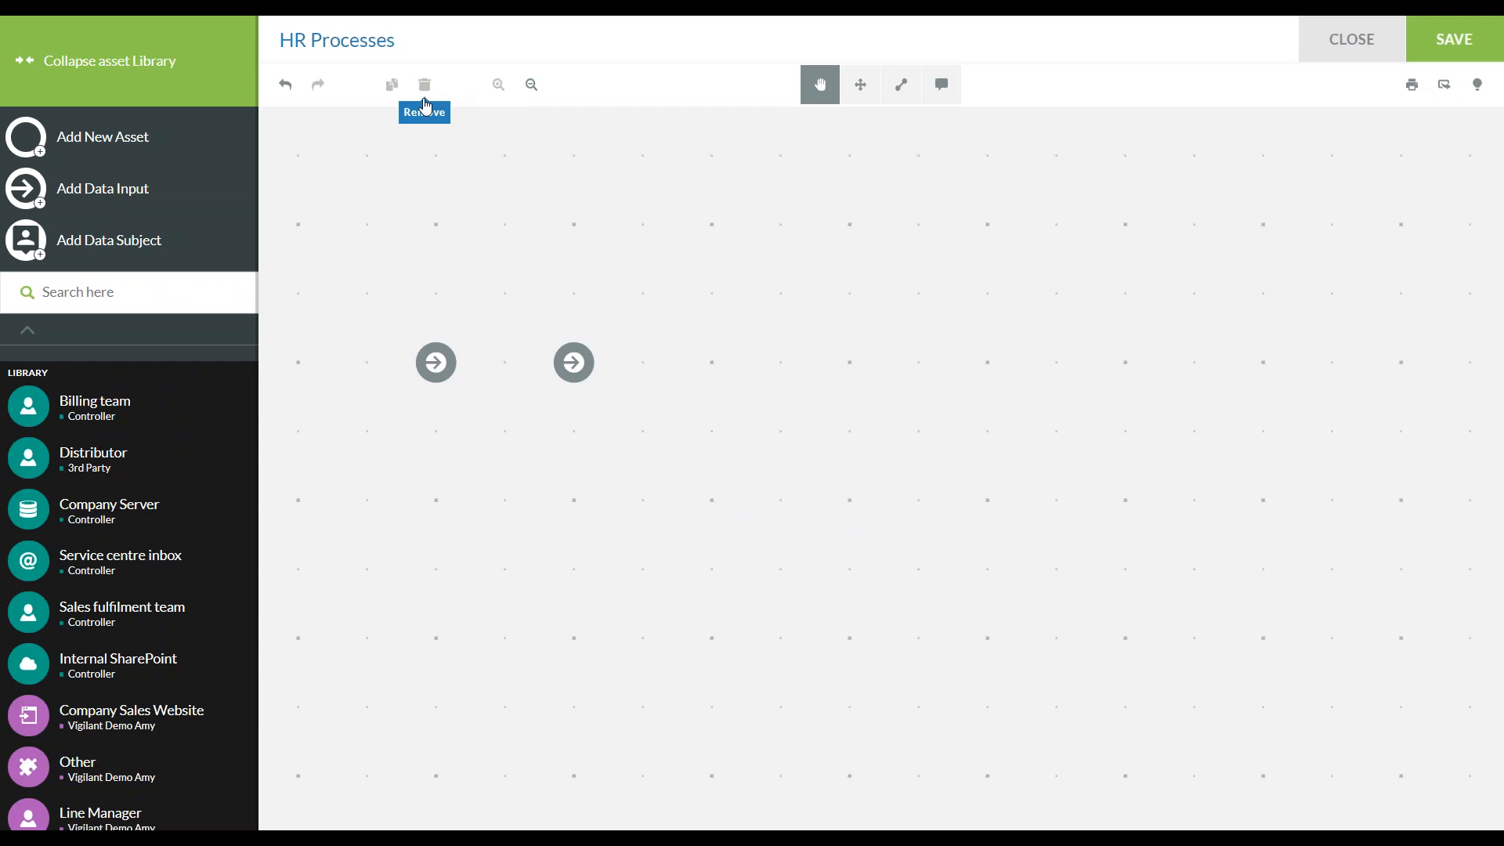
# Move the second data input directly below the first one and save the map changes
pyautogui.click(862, 88)
pyautogui.moveTo(573, 362); pyautogui.dragTo(458, 505)
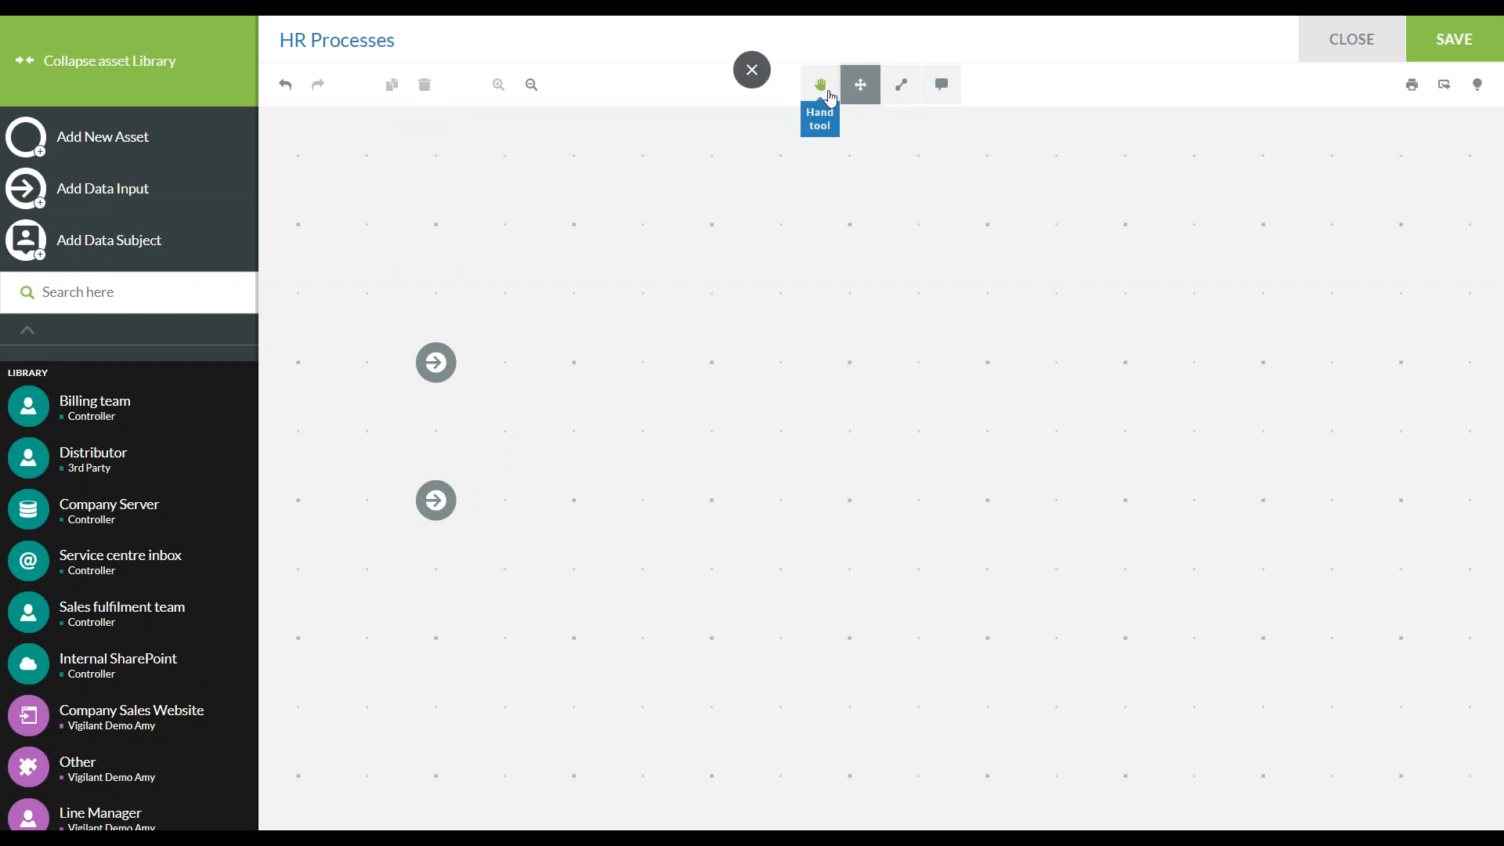
pyautogui.click(823, 87)
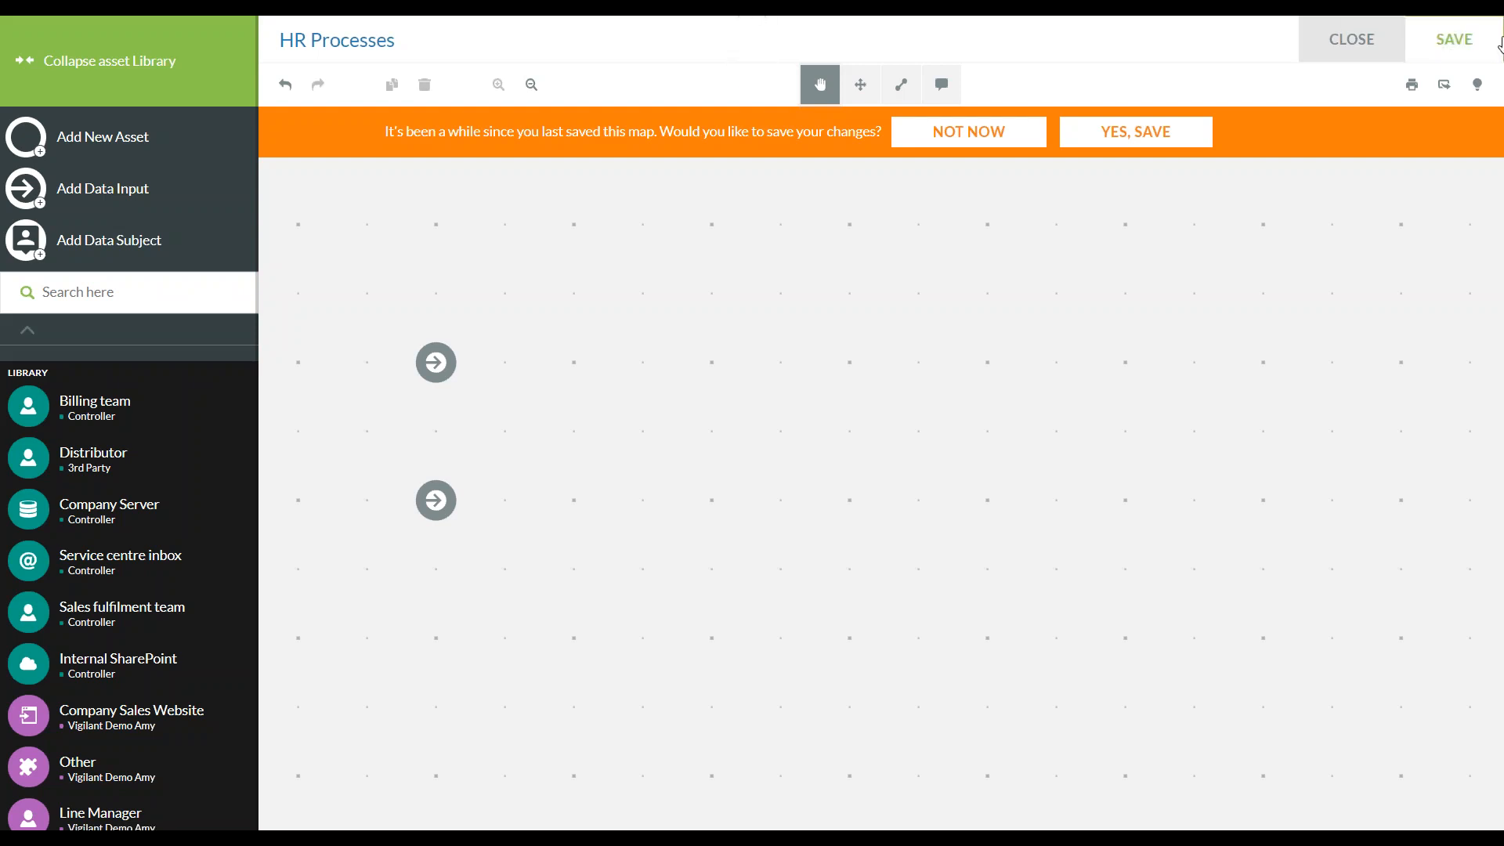
pyautogui.click(1118, 142)
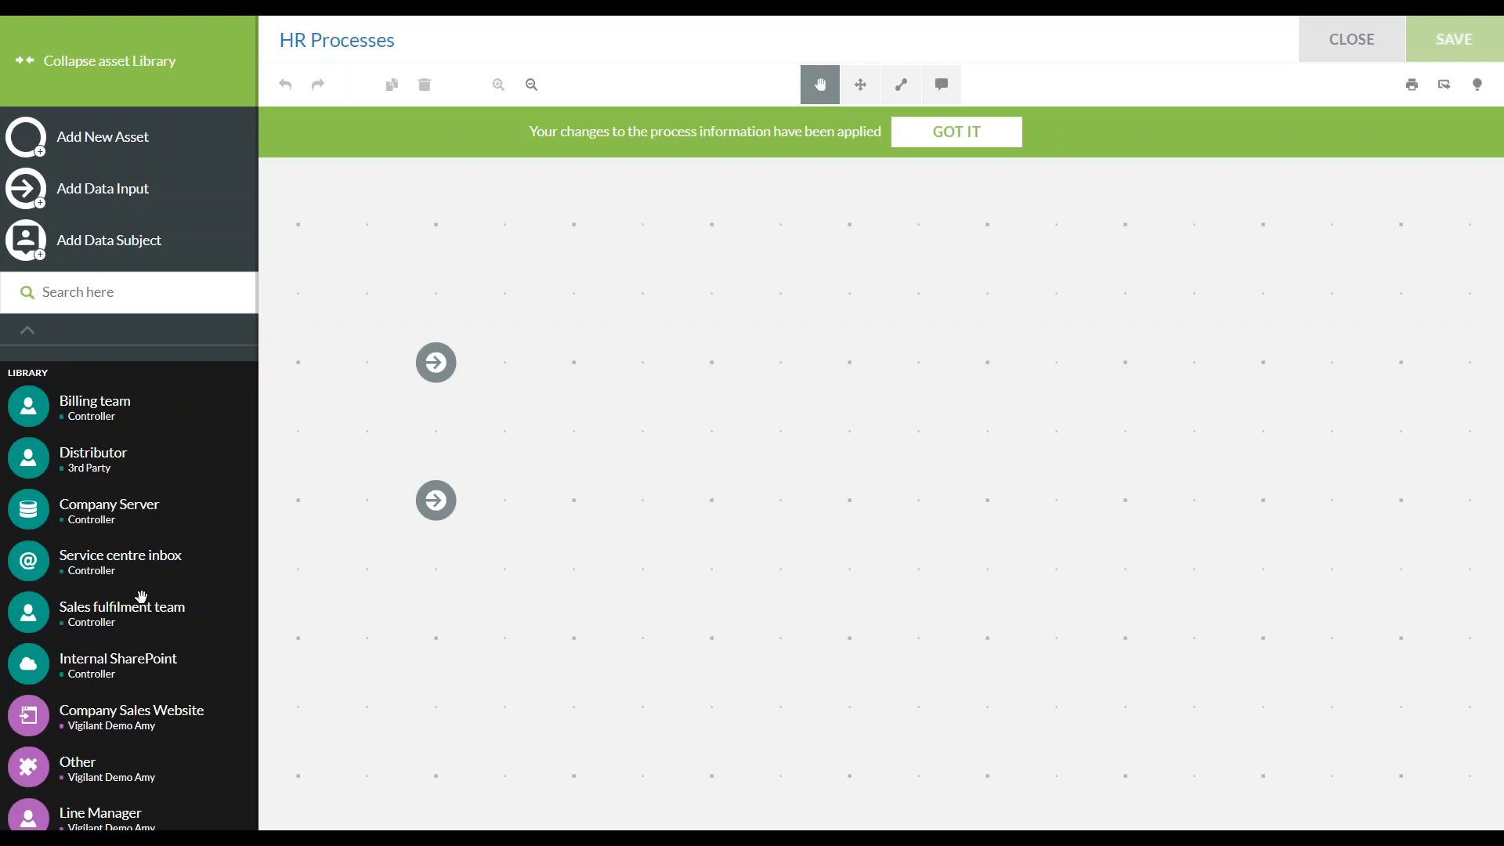
# Search the asset library for "line" and add the first-listed Line Manager asset twice, one beside each data input
pyautogui.click(121, 293)
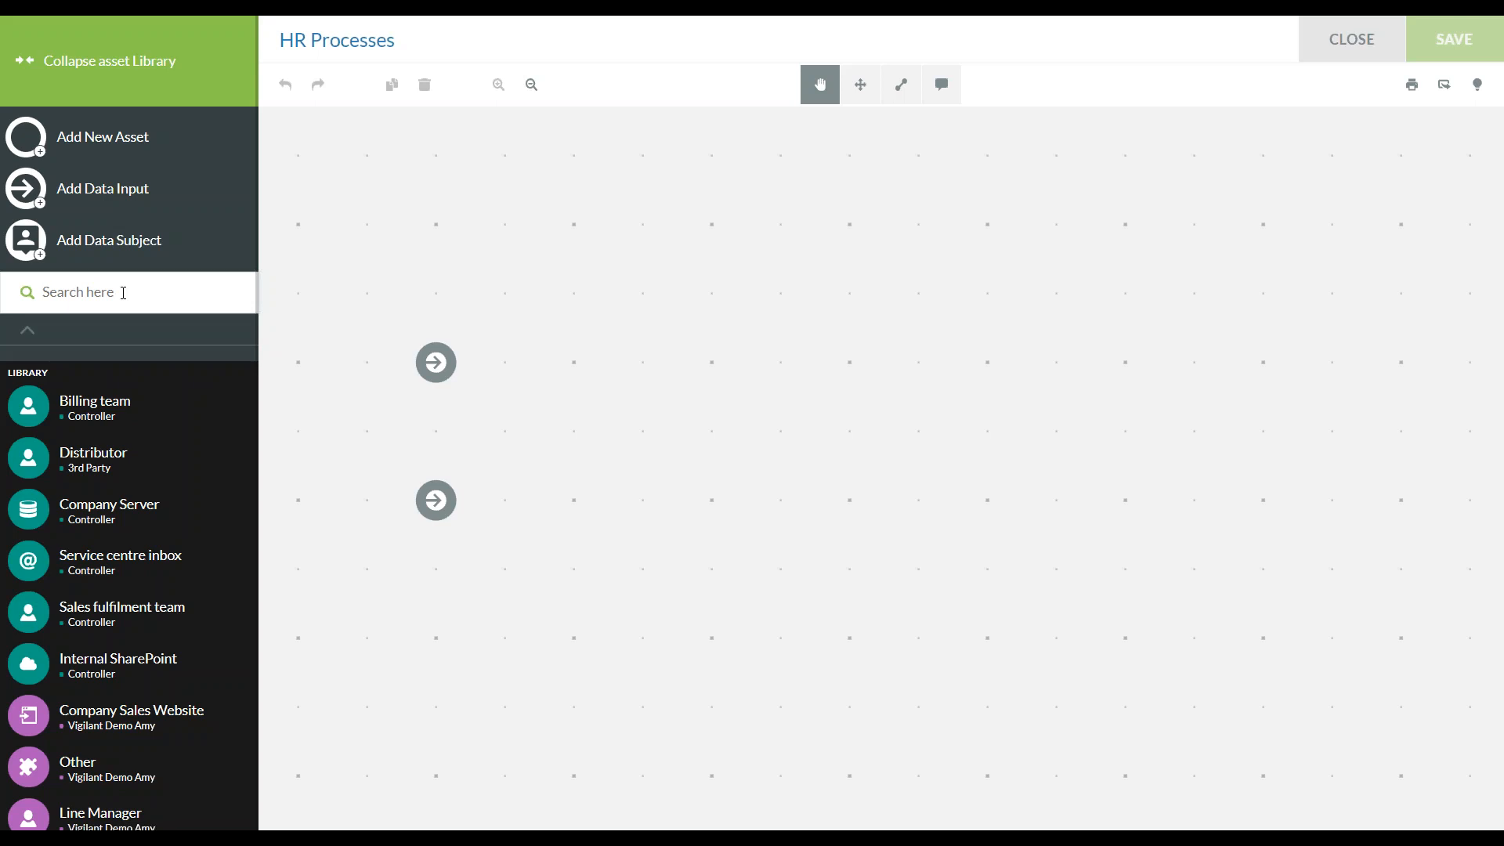
pyautogui.write('line')
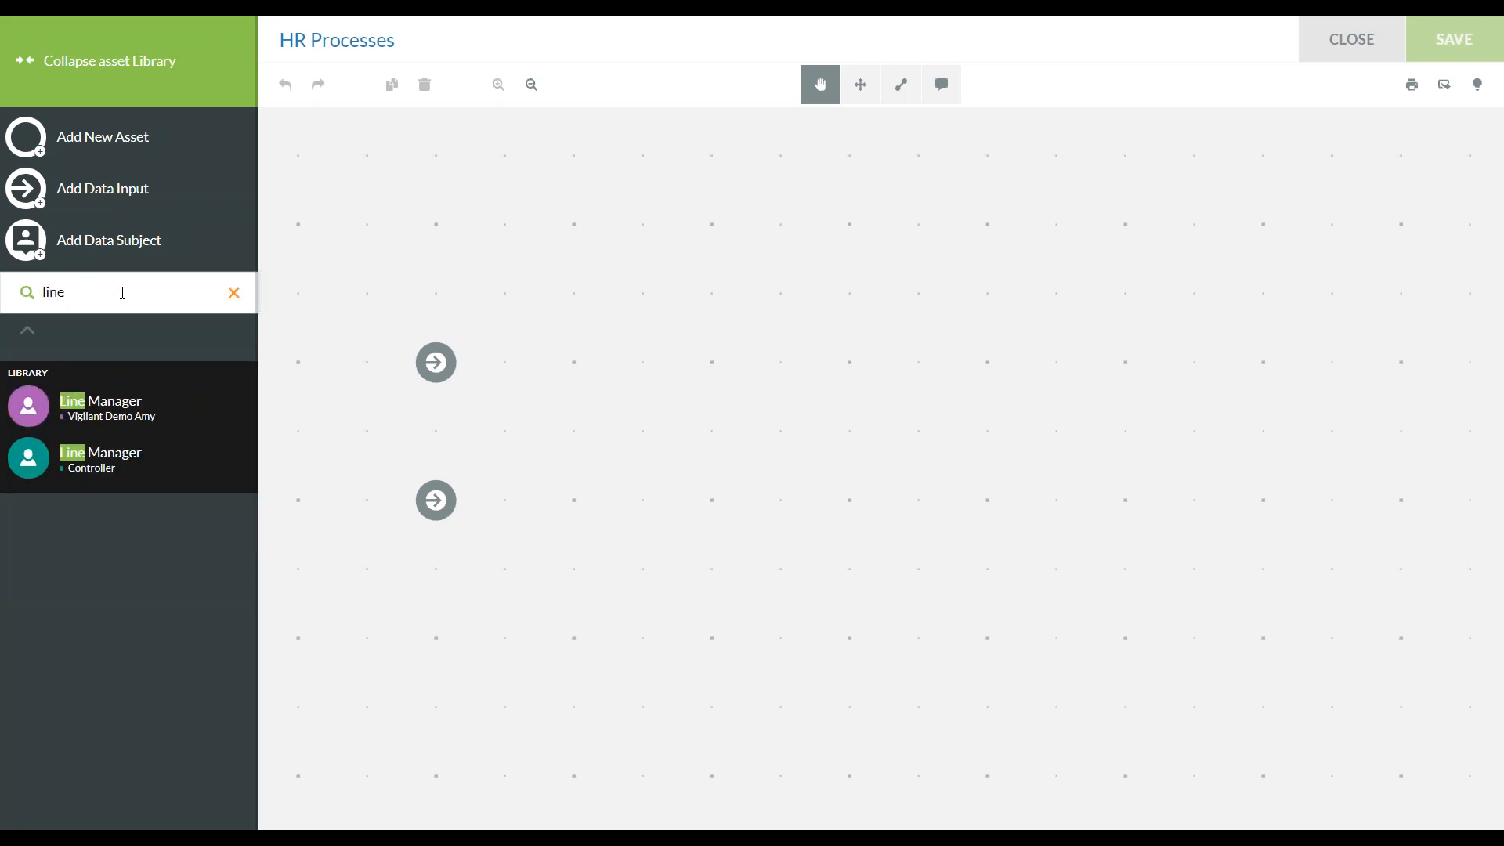
pyautogui.click(116, 409)
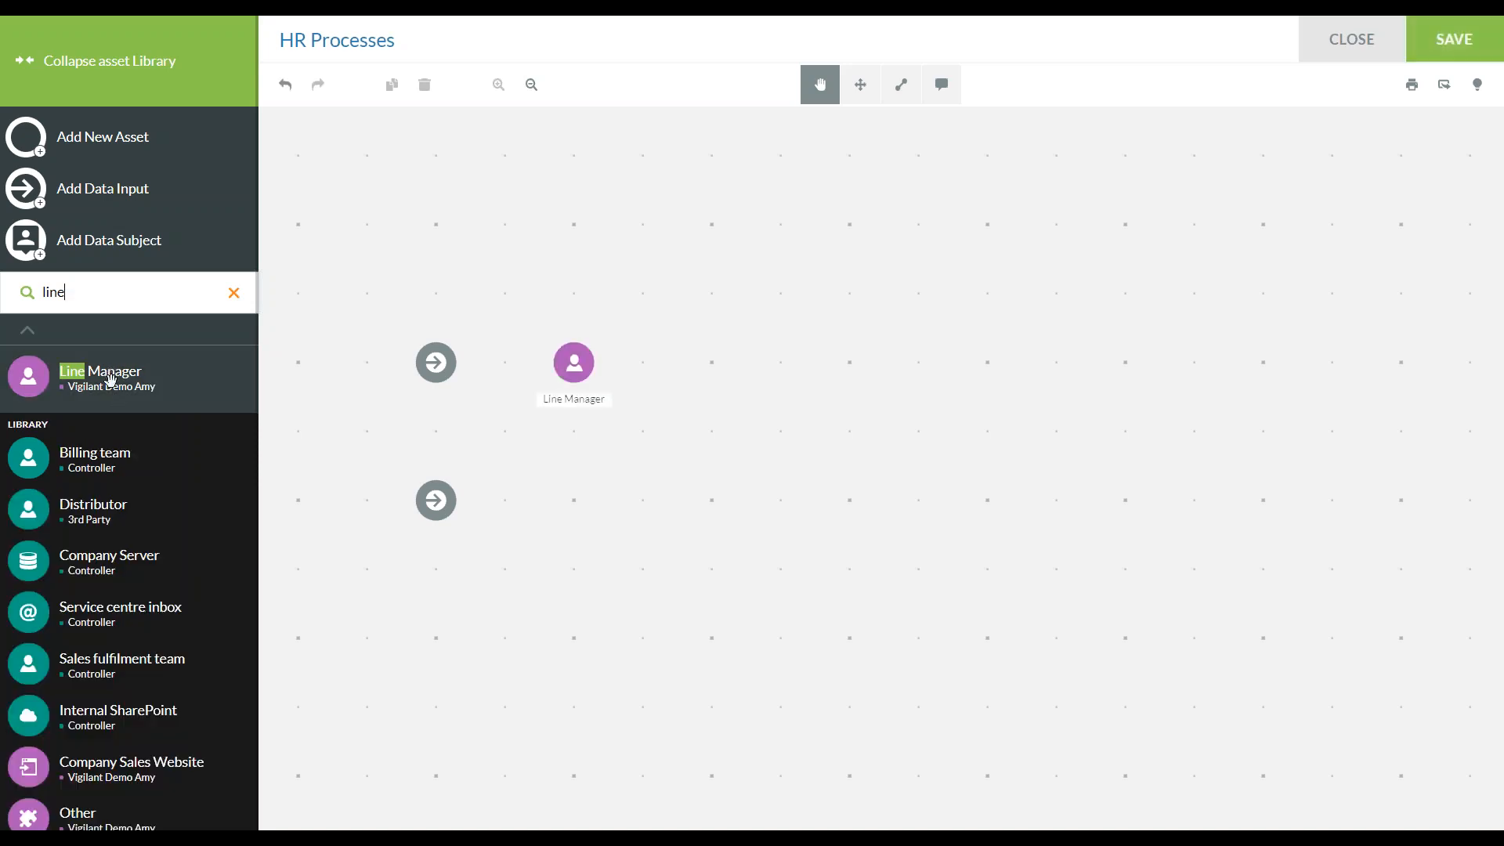
pyautogui.click(110, 380)
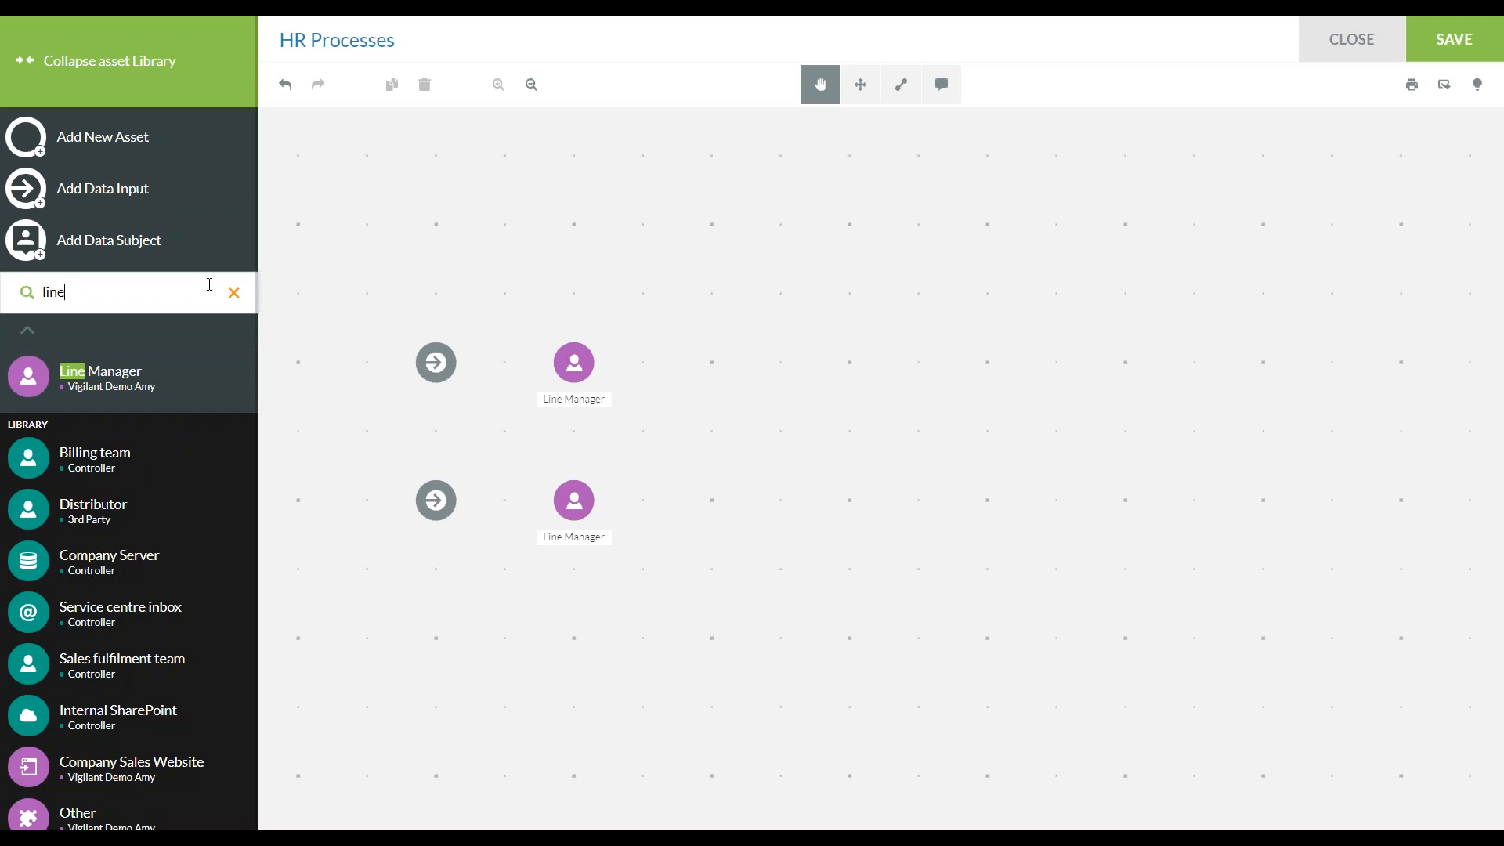
# Search the asset library for "hr" and add the HR Team asset to the map
pyautogui.press('BackSpace')
pyautogui.press('BackSpace')
pyautogui.press('BackSpace')
pyautogui.press('BackSpace')
pyautogui.write('hr')
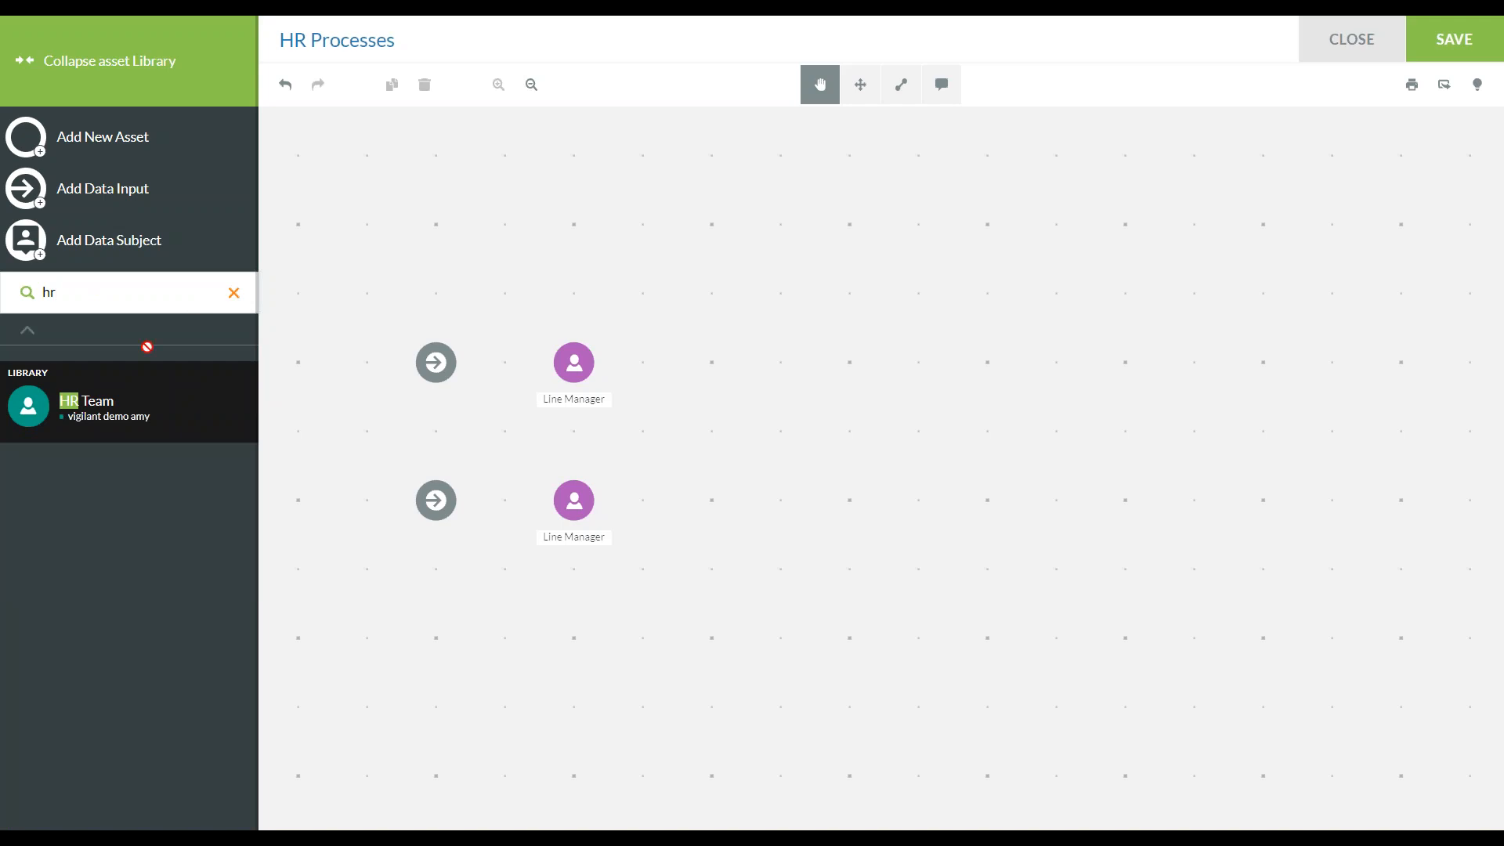
pyautogui.click(124, 400)
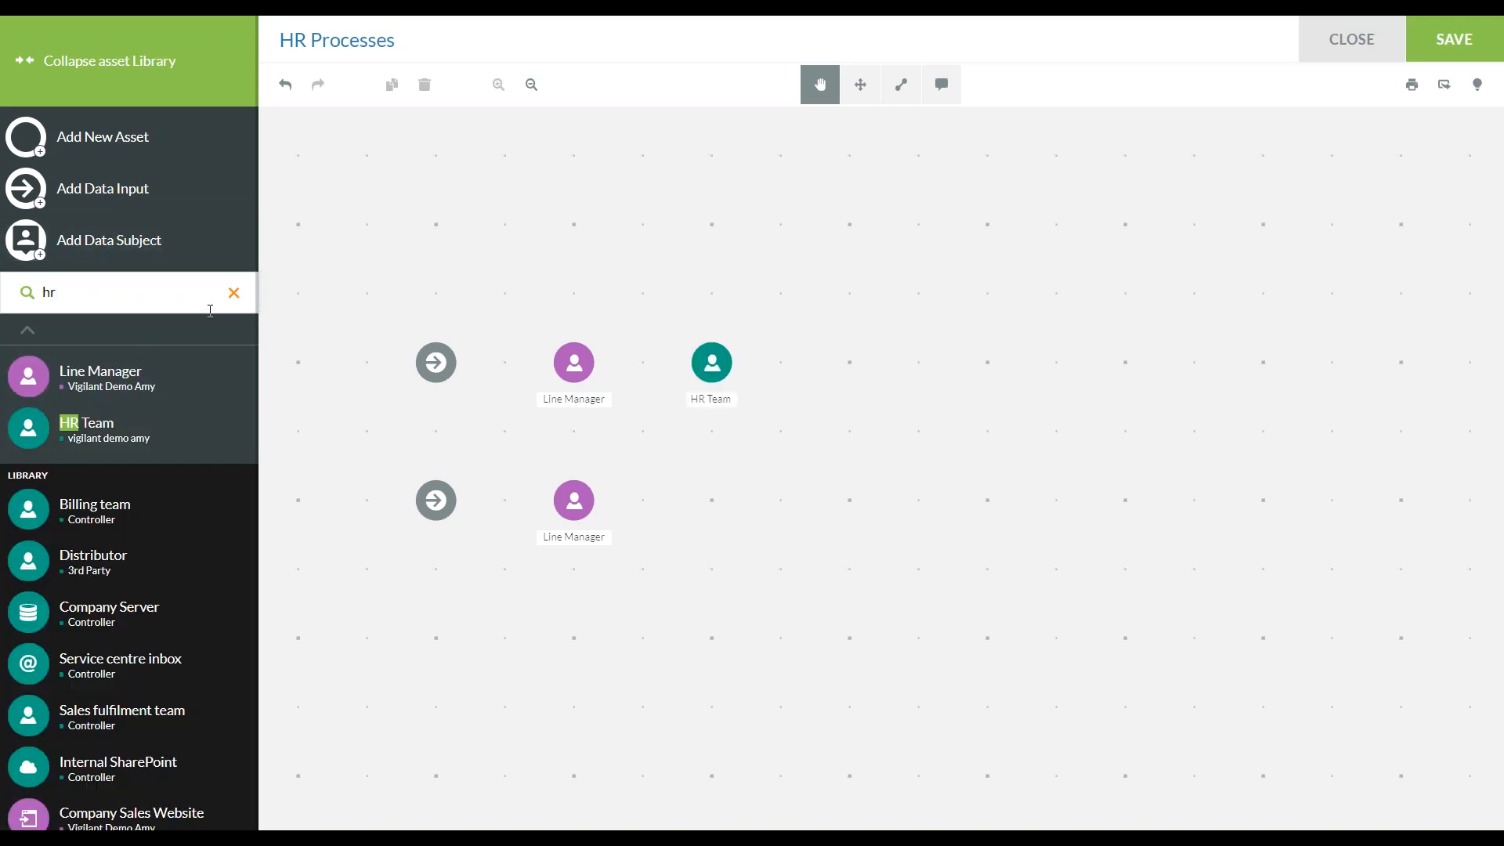
# Search the asset library for "employe" and add the Employee File Cabinet asset to the map
pyautogui.click(234, 293)
pyautogui.write('employe')
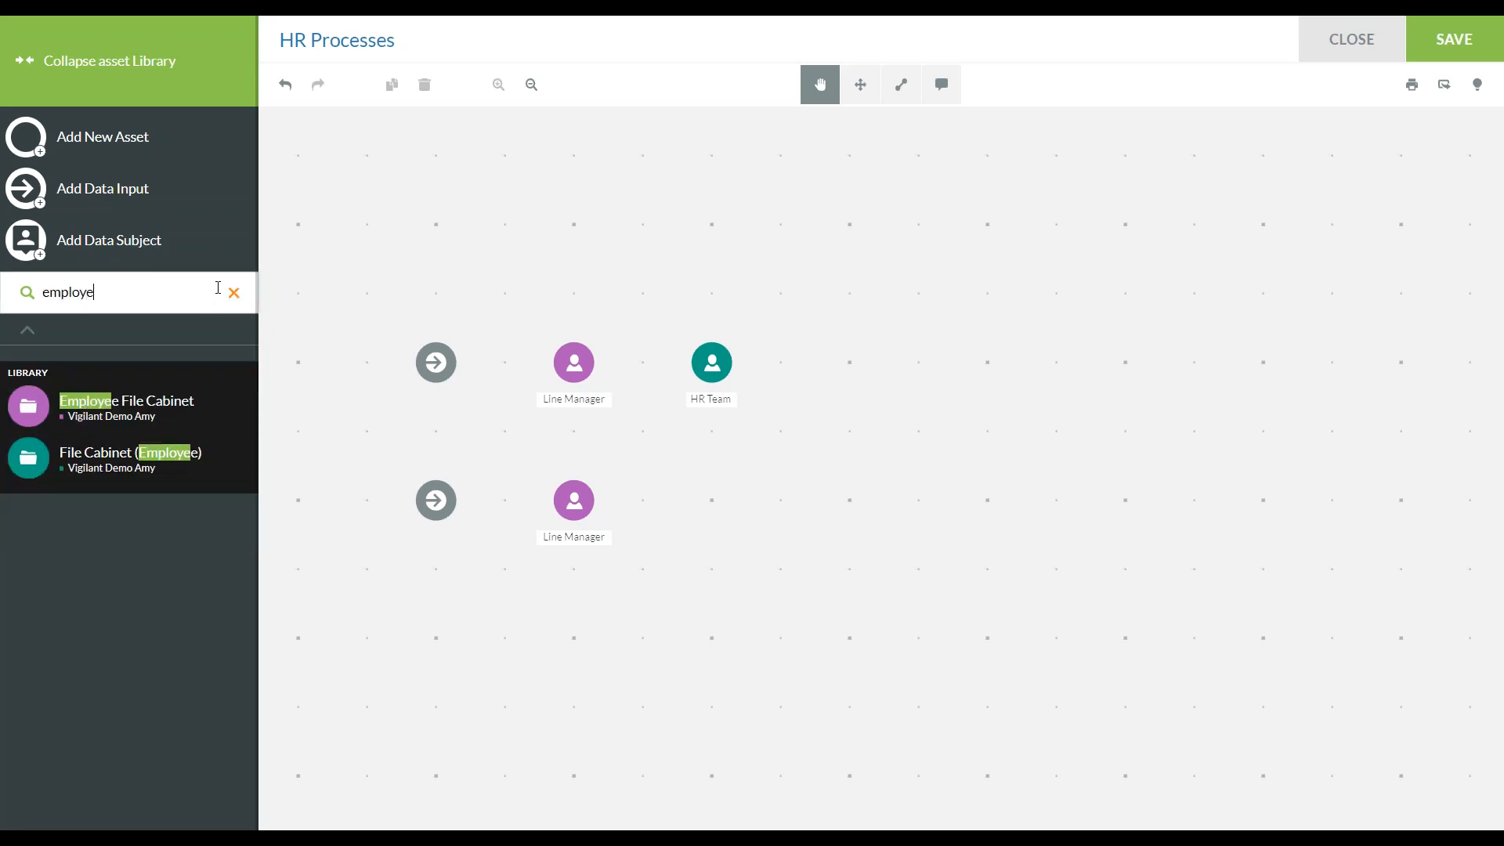
pyautogui.click(136, 402)
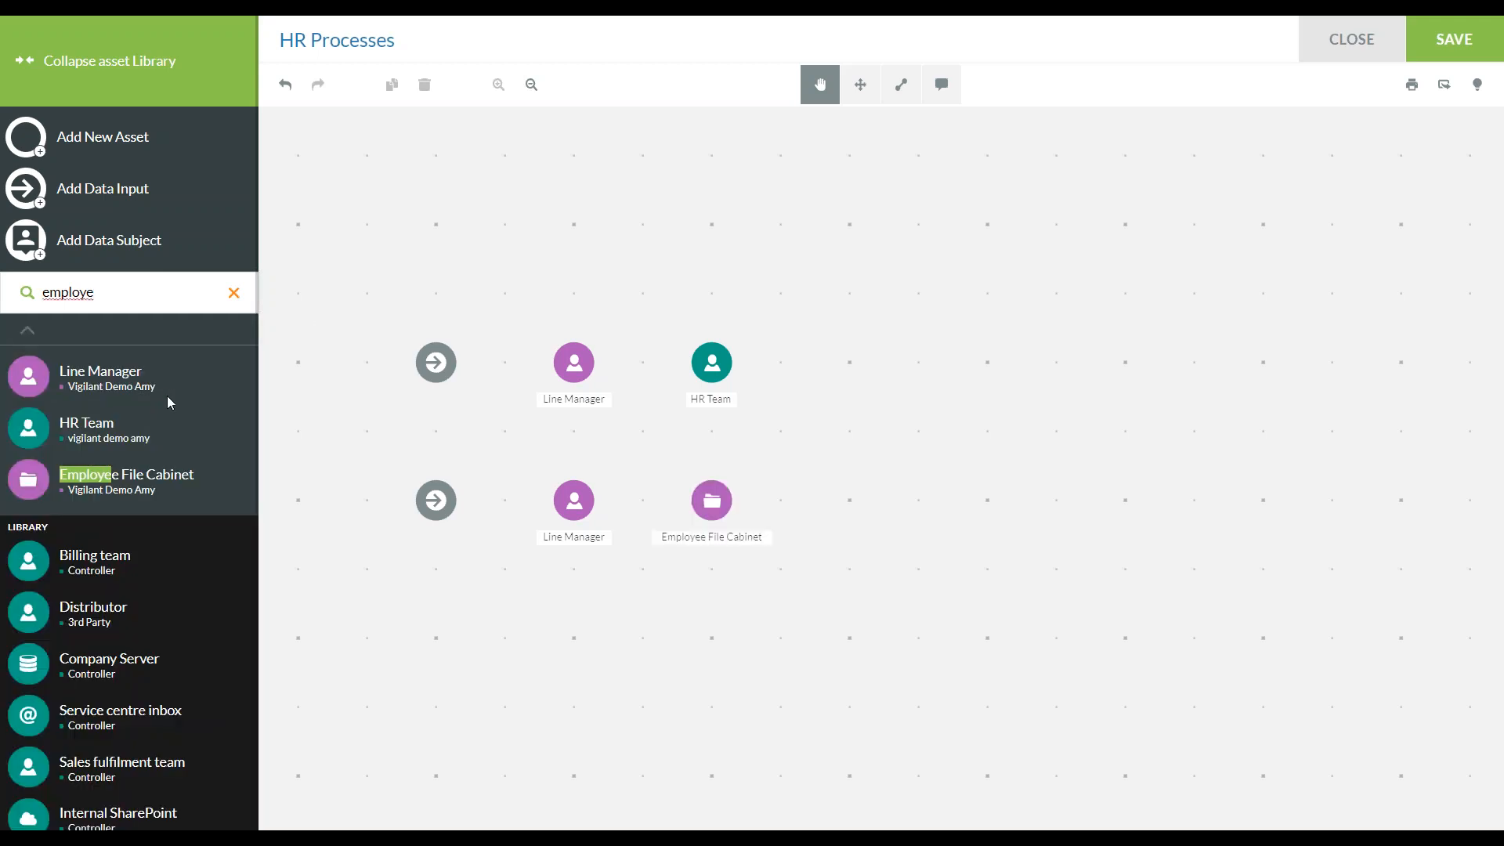
# Find the Payroll Subsidiary asset by searching "pay", add it to the map and place it above and right of HR Team
pyautogui.click(233, 292)
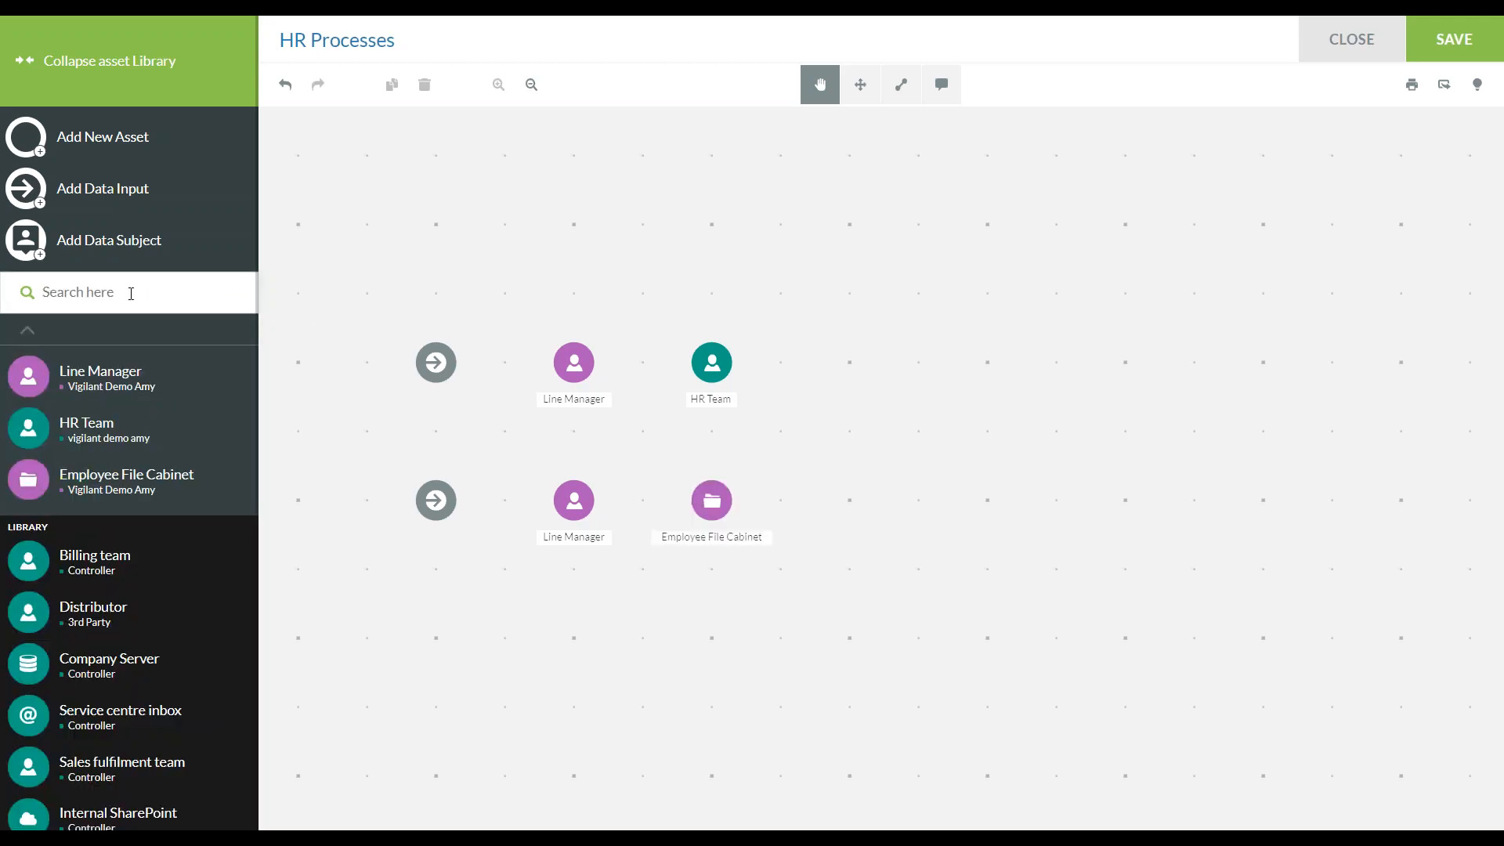
pyautogui.write('pay')
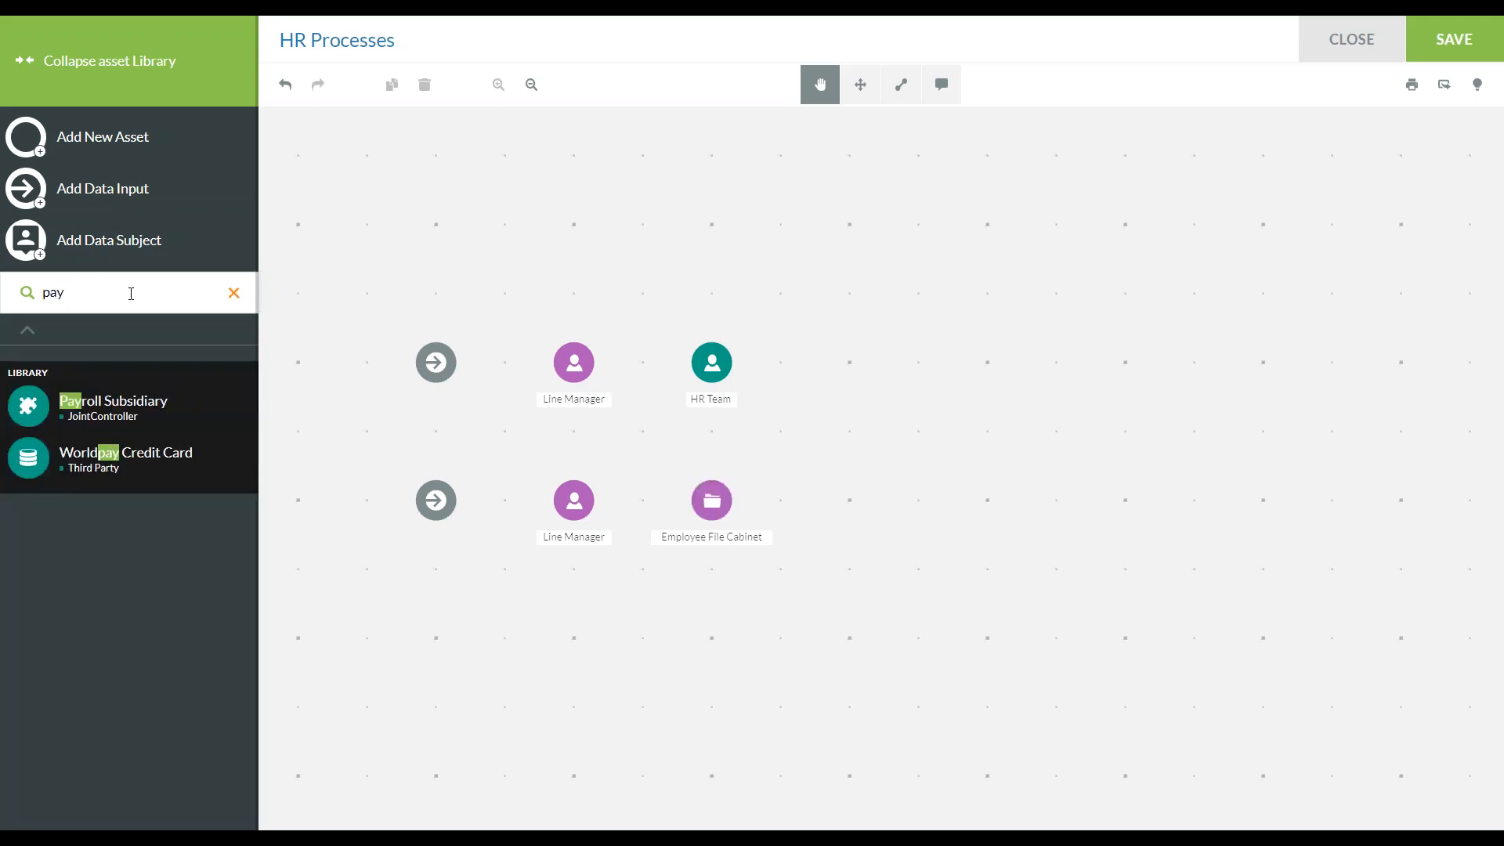
pyautogui.click(137, 386)
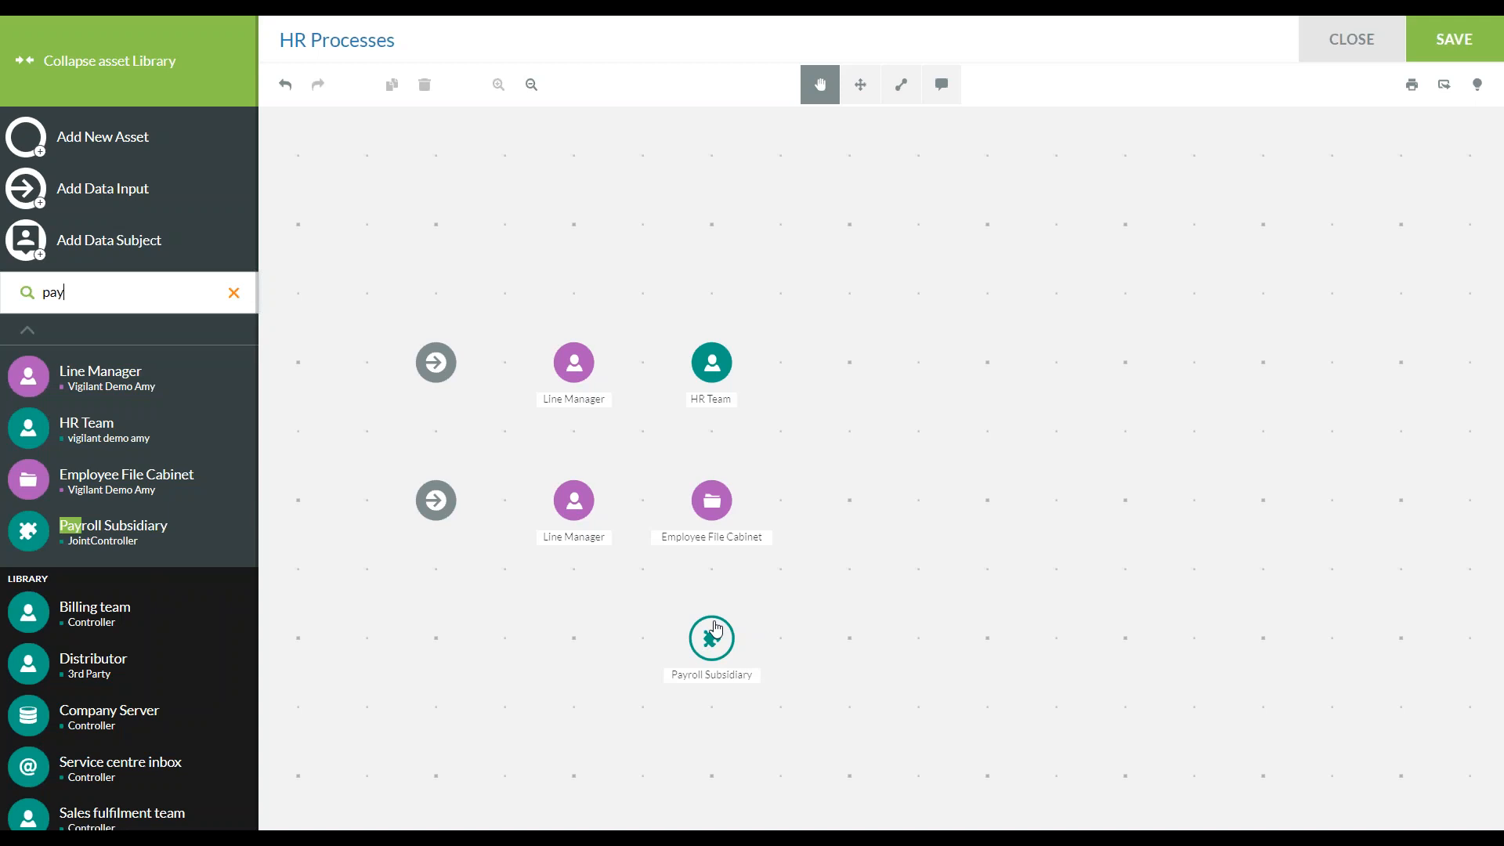
pyautogui.click(855, 102)
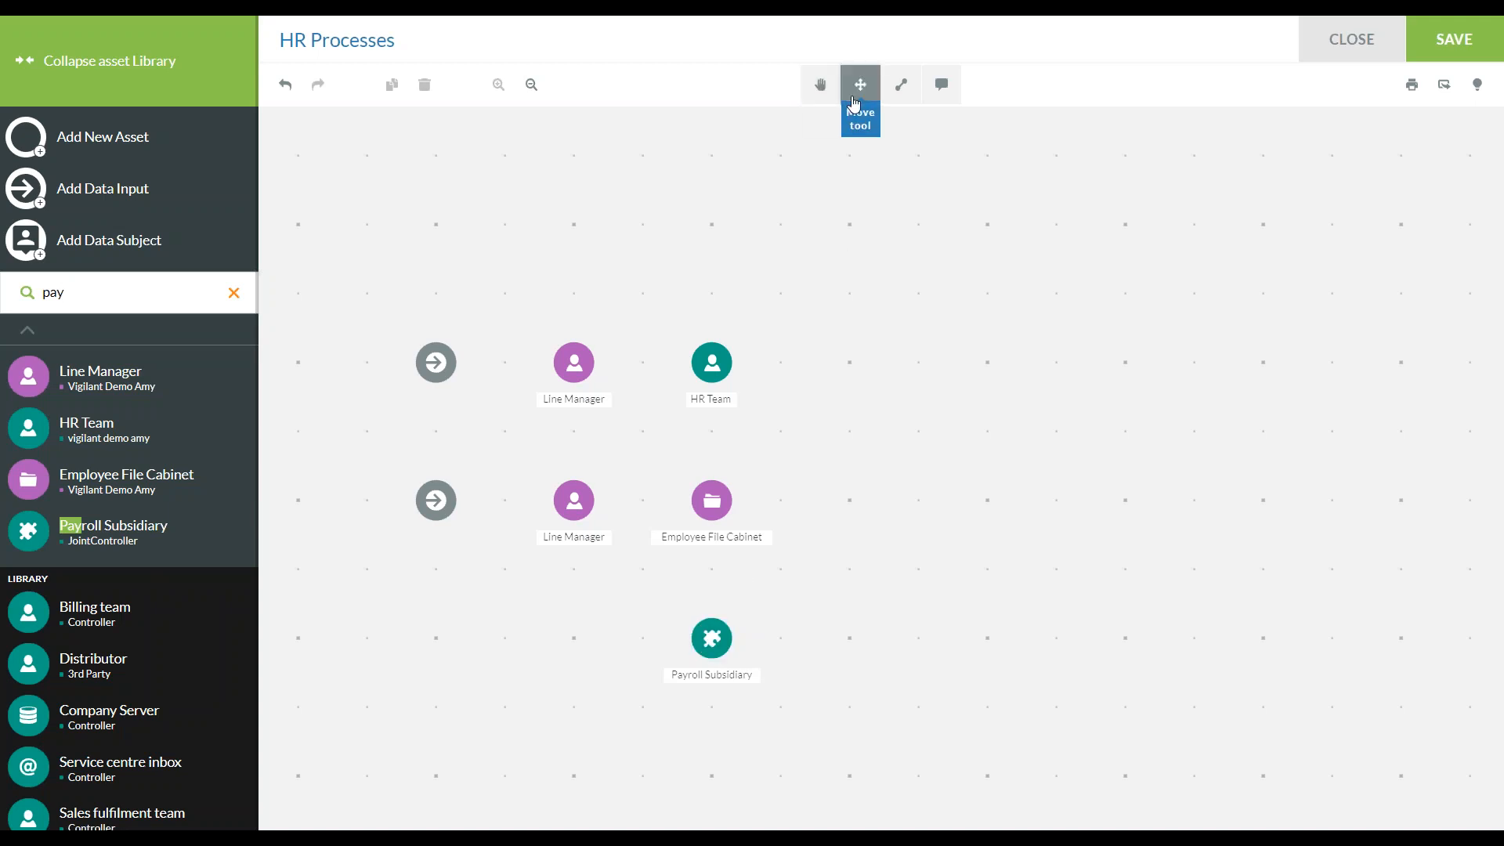
pyautogui.moveTo(710, 636); pyautogui.dragTo(849, 225)
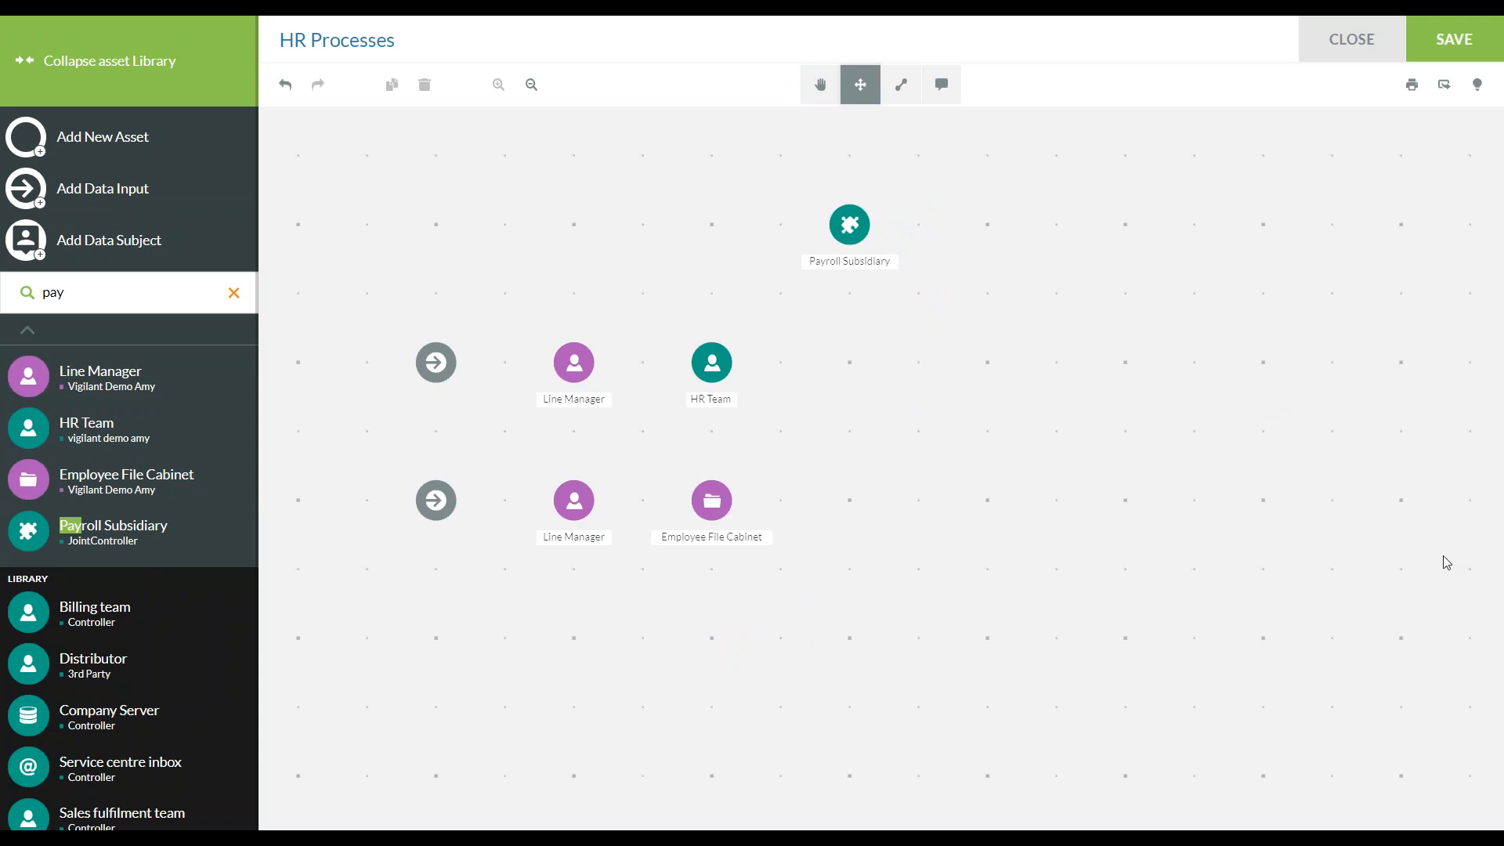
pyautogui.click(819, 84)
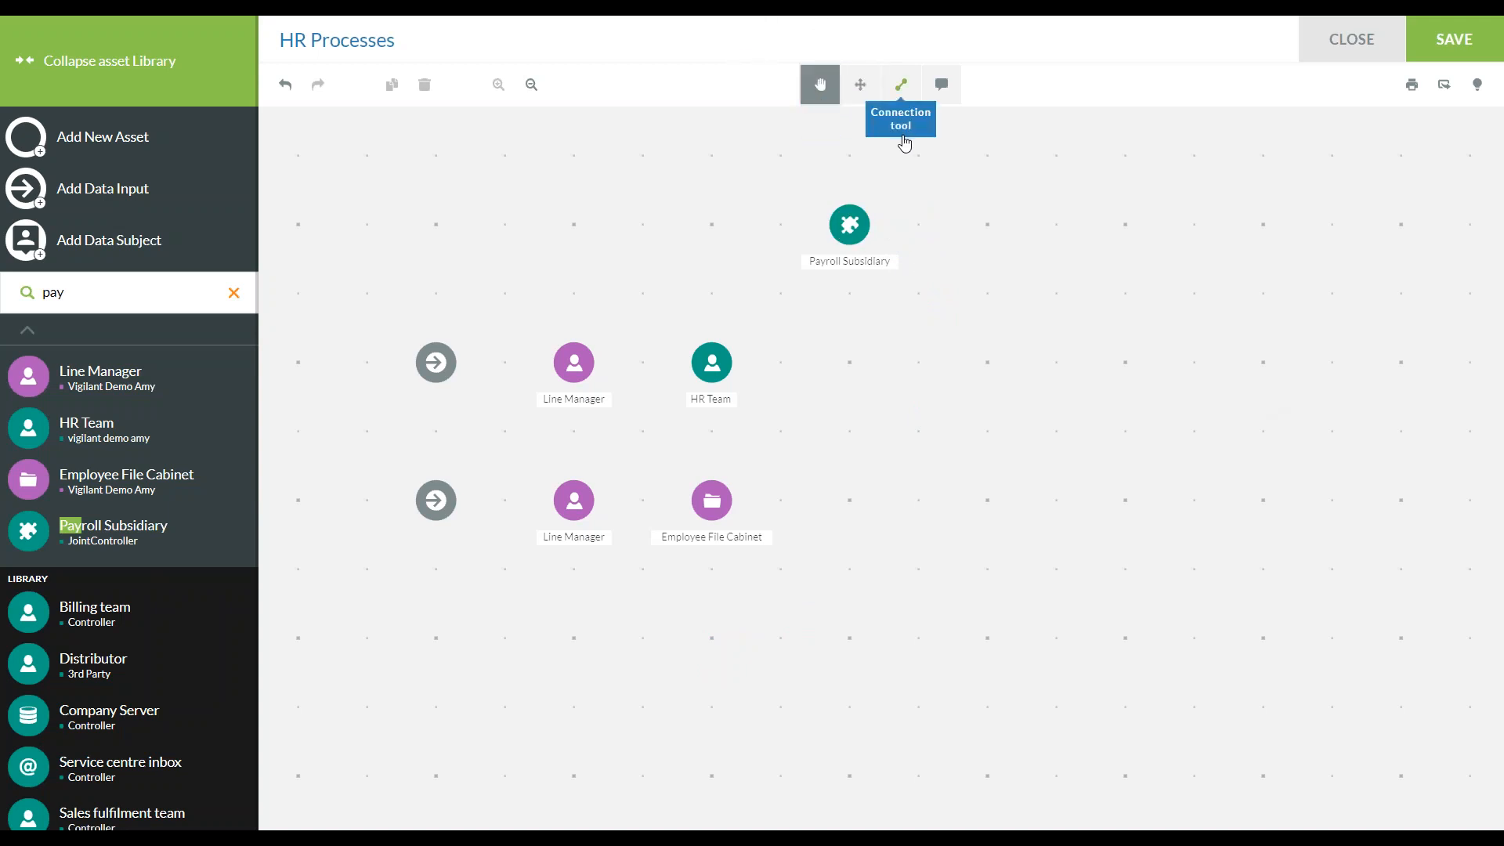
# Find Attendance Database (Dropbox) by searching "atten", add it to the map and place it in the HR Team row, right of HR Team
pyautogui.click(234, 292)
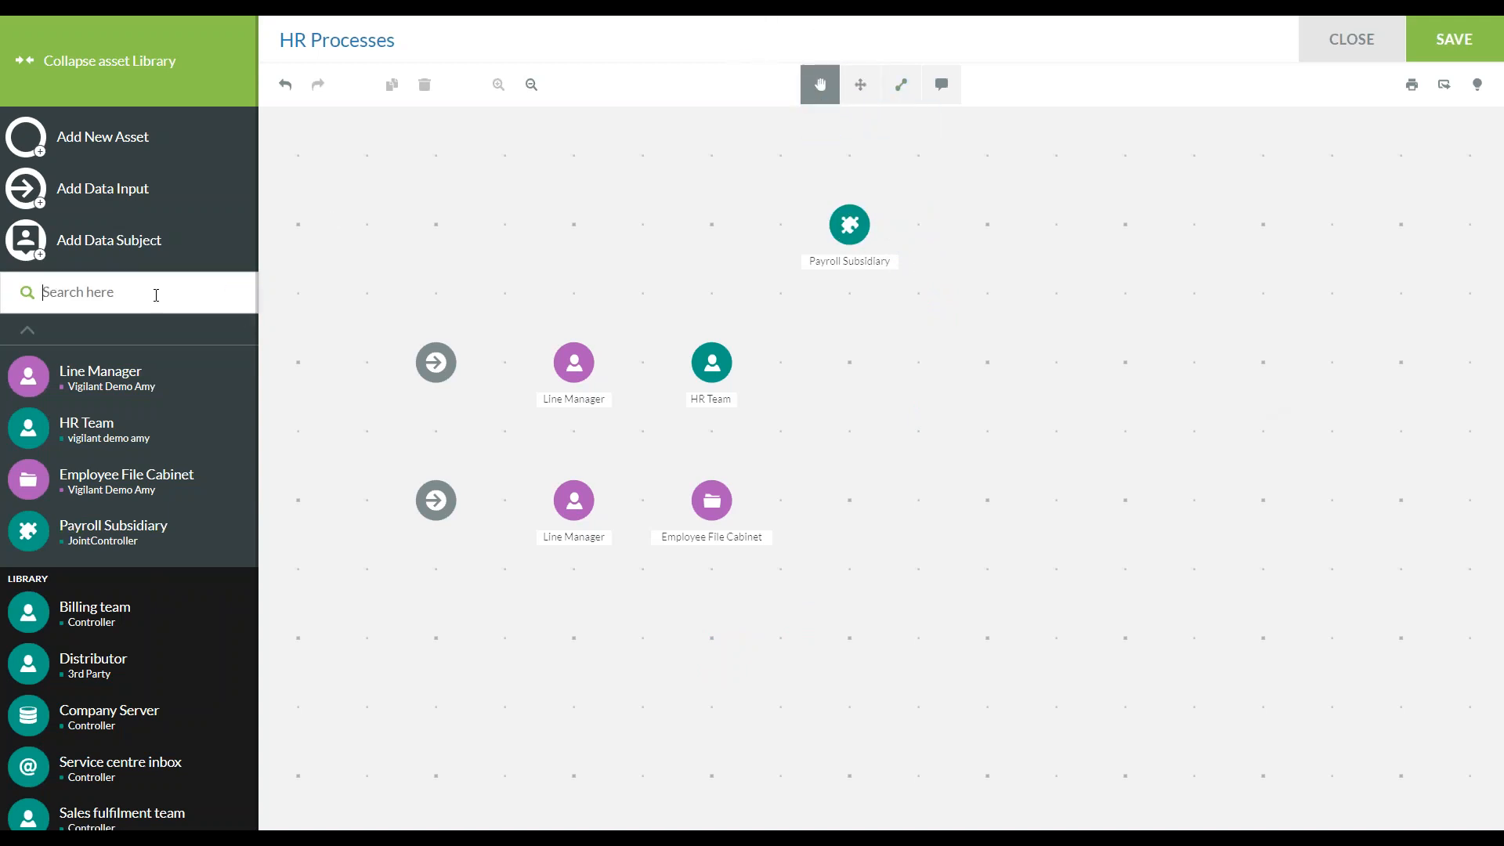
pyautogui.write('atten')
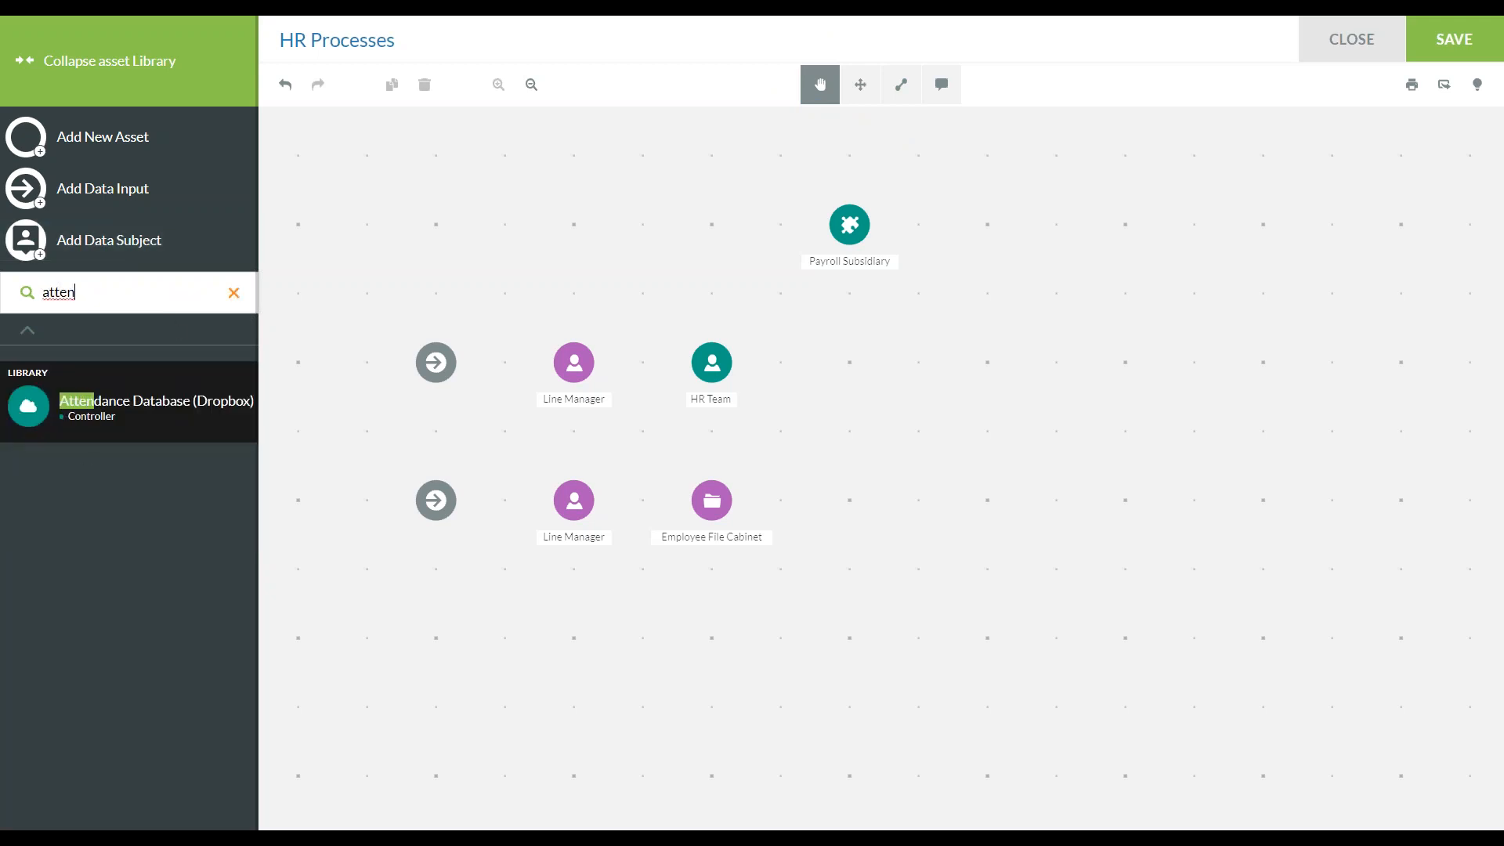
pyautogui.click(148, 410)
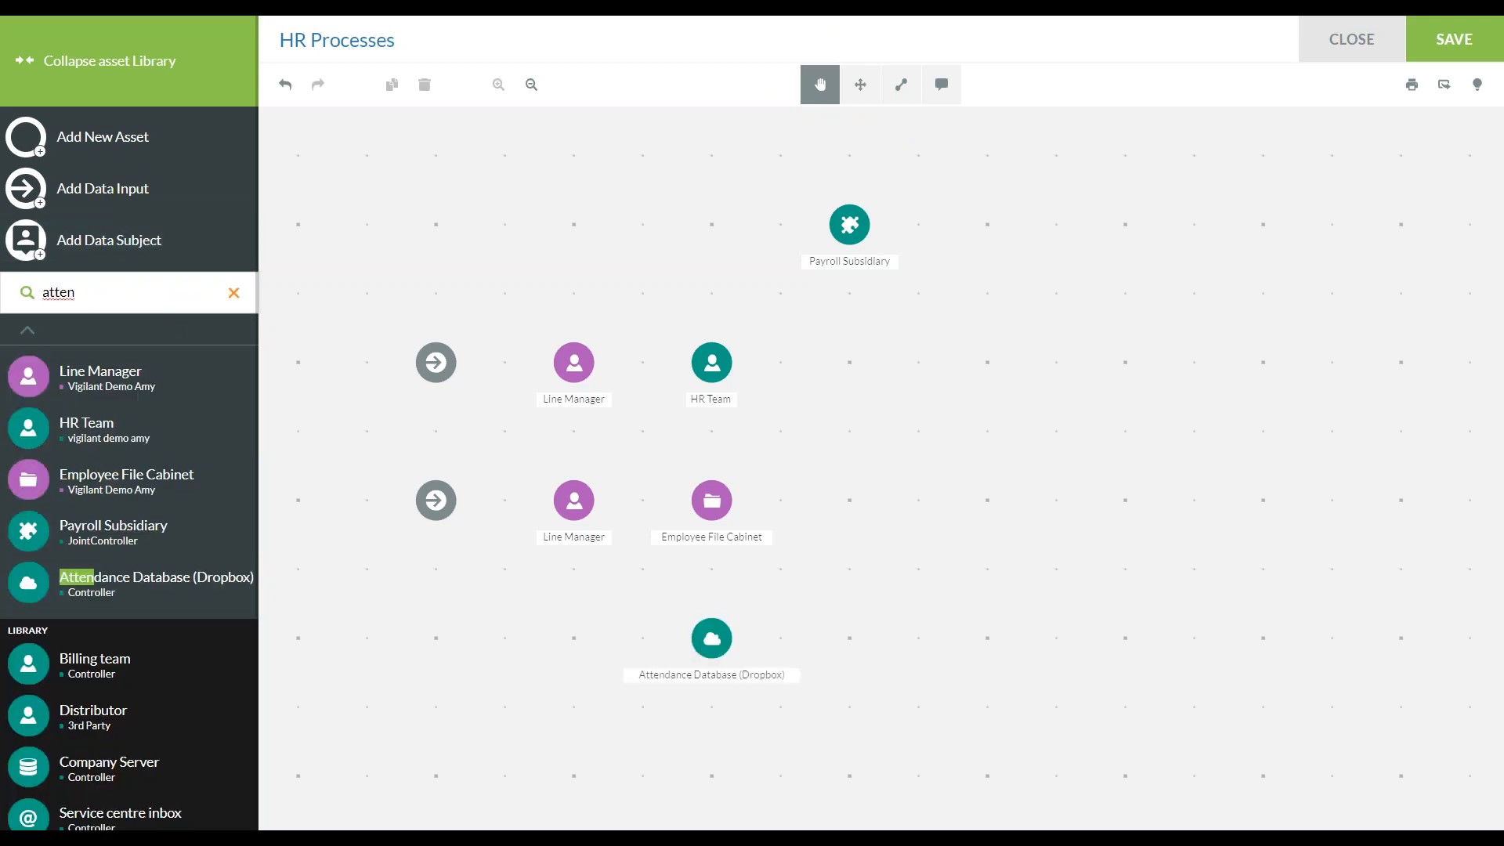
pyautogui.click(864, 90)
pyautogui.moveTo(722, 654); pyautogui.dragTo(976, 393)
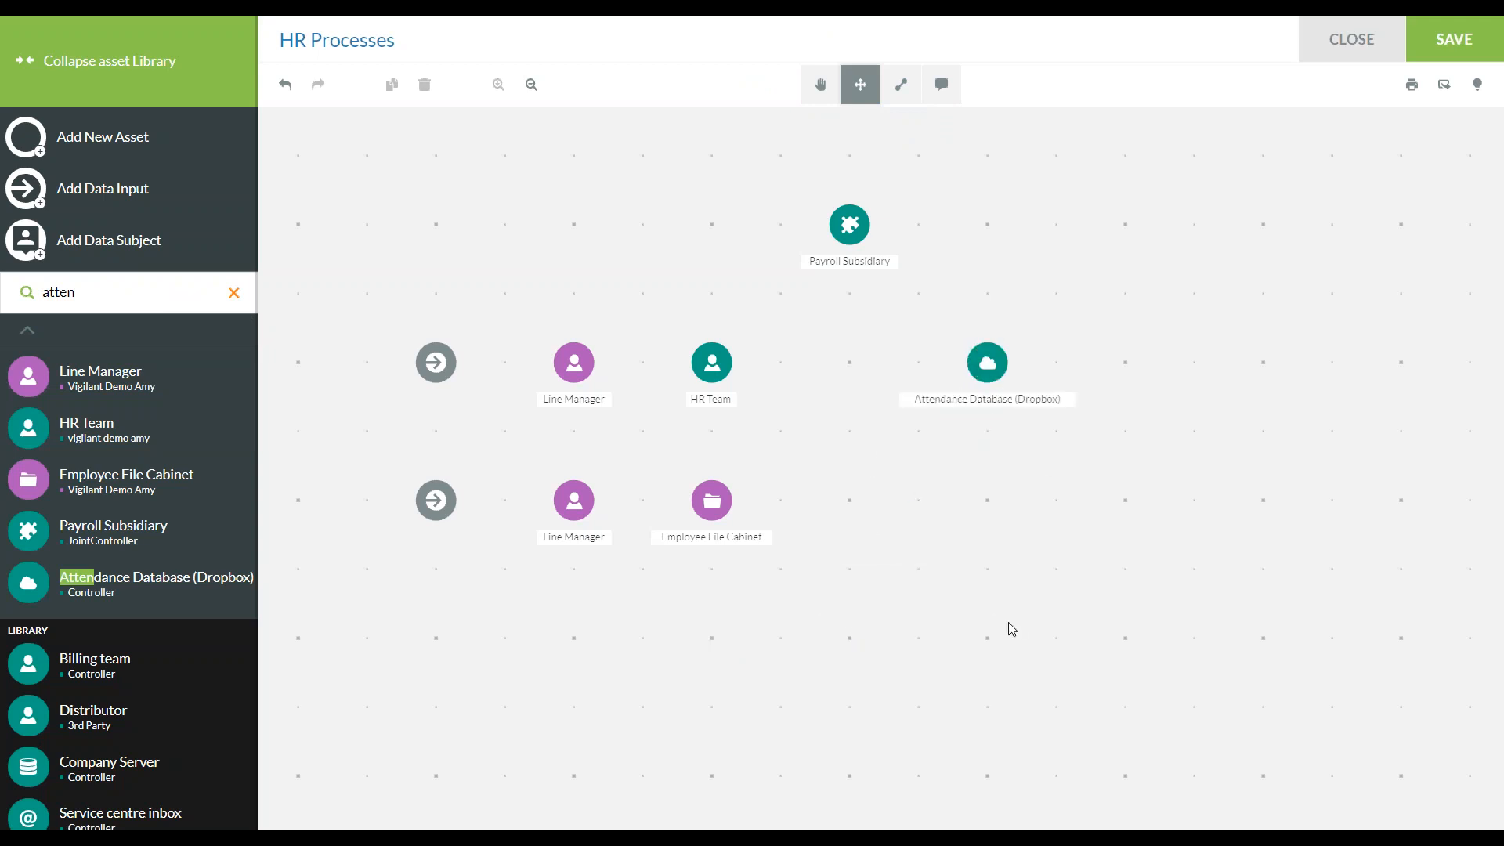
pyautogui.click(826, 93)
# Find Secure Destruction Company by searching "secure", add it to the map and place it directly below Attendance Database (Dropbox)
pyautogui.click(144, 294)
pyautogui.click(233, 293)
pyautogui.click(130, 294)
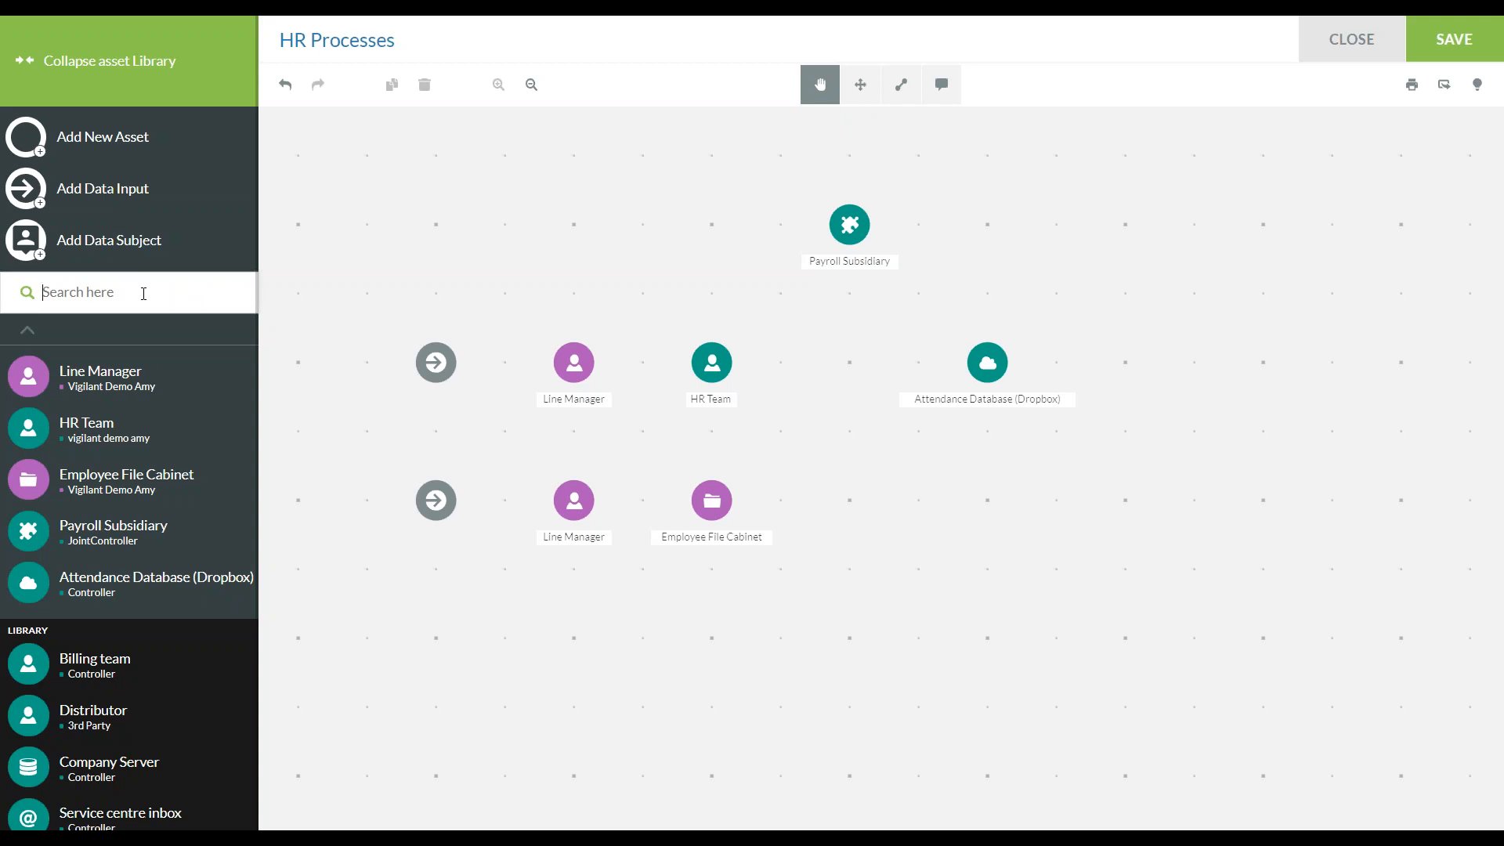
pyautogui.write('secure')
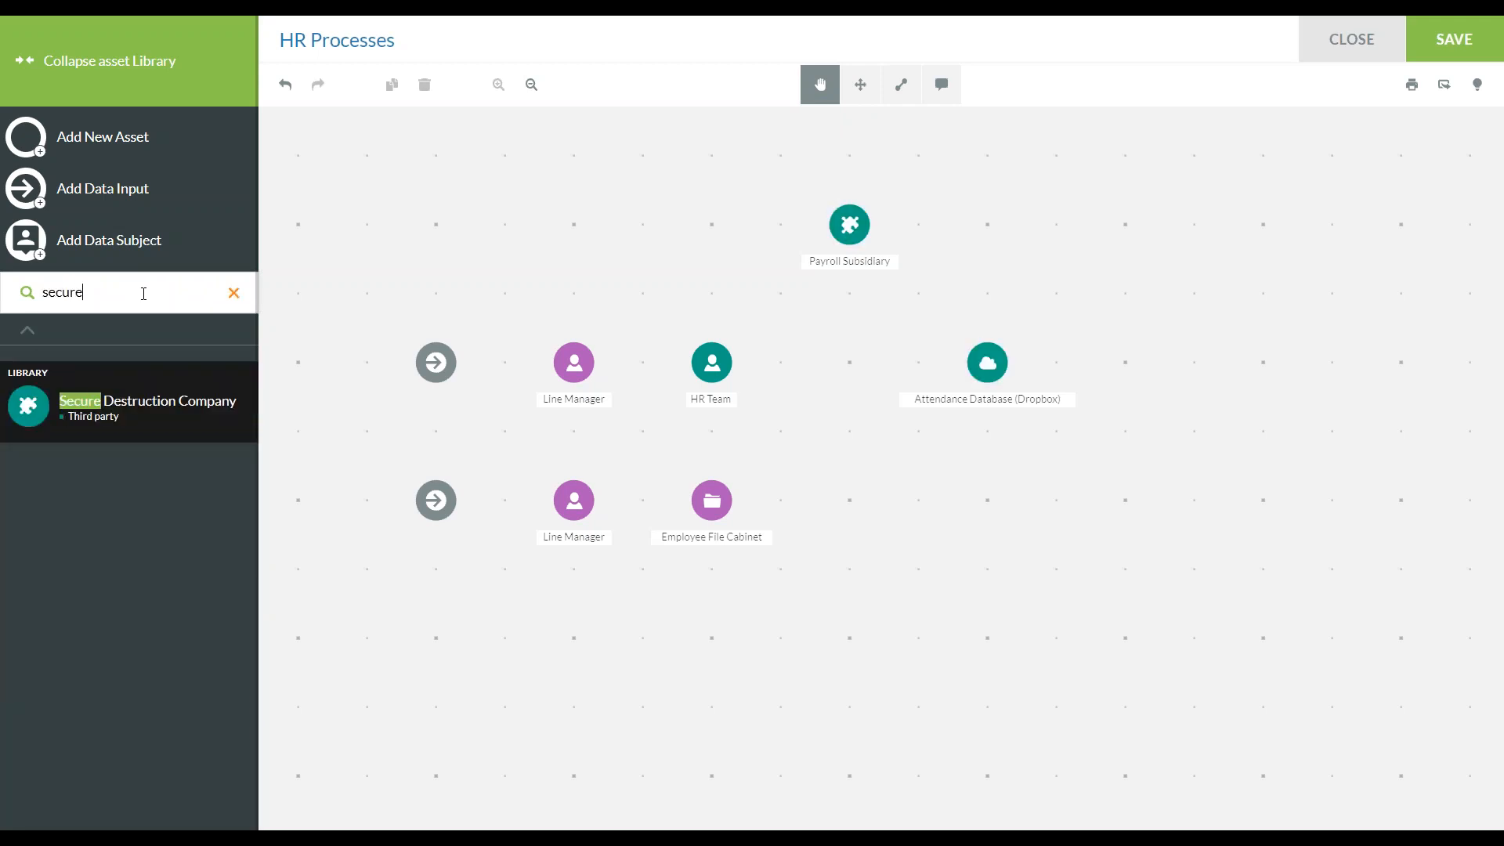
pyautogui.click(80, 422)
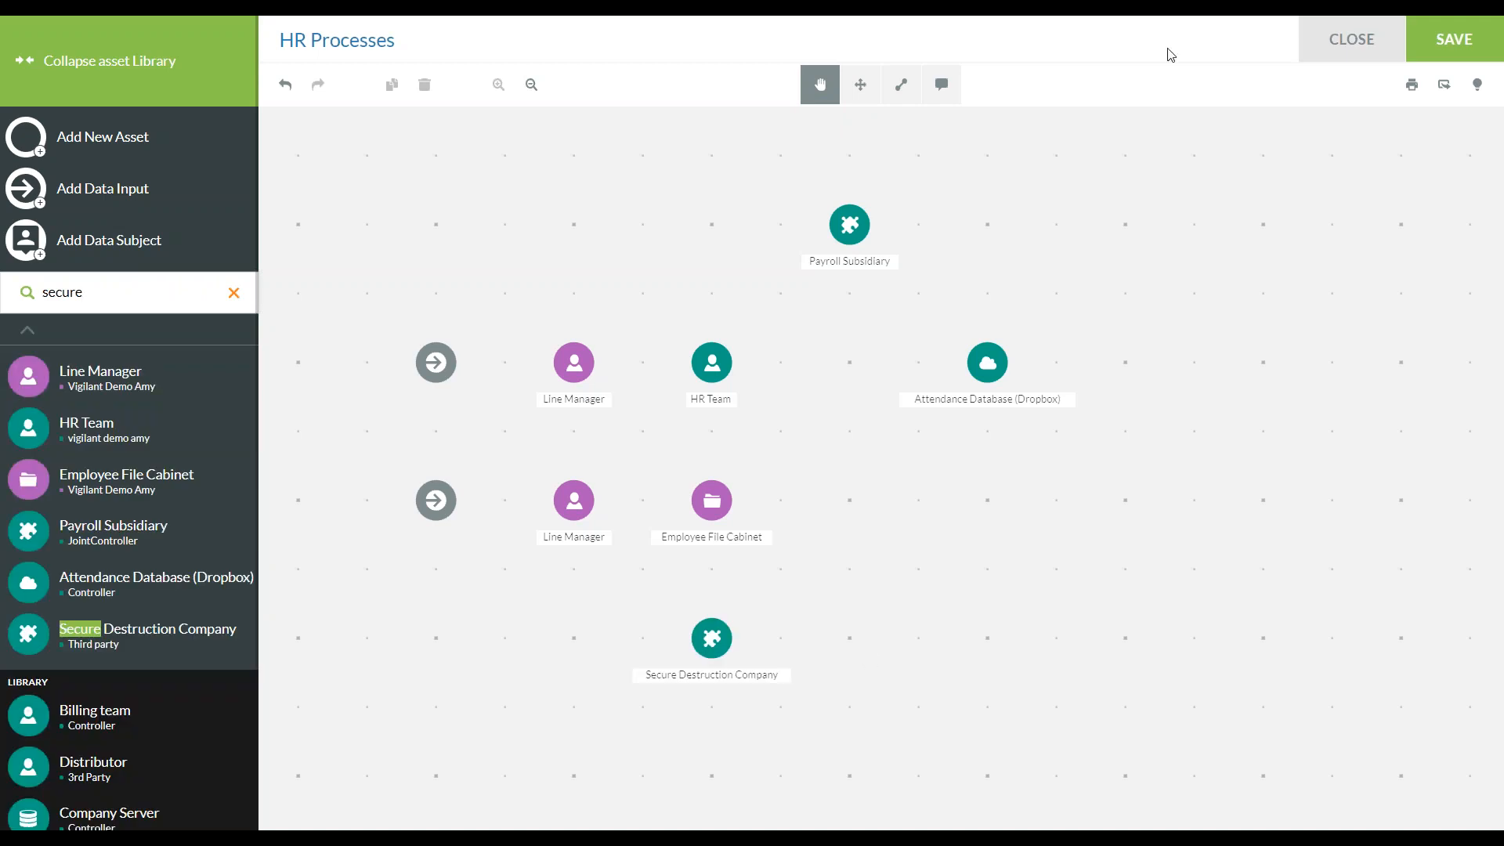
pyautogui.click(871, 86)
pyautogui.moveTo(741, 661); pyautogui.dragTo(1017, 523)
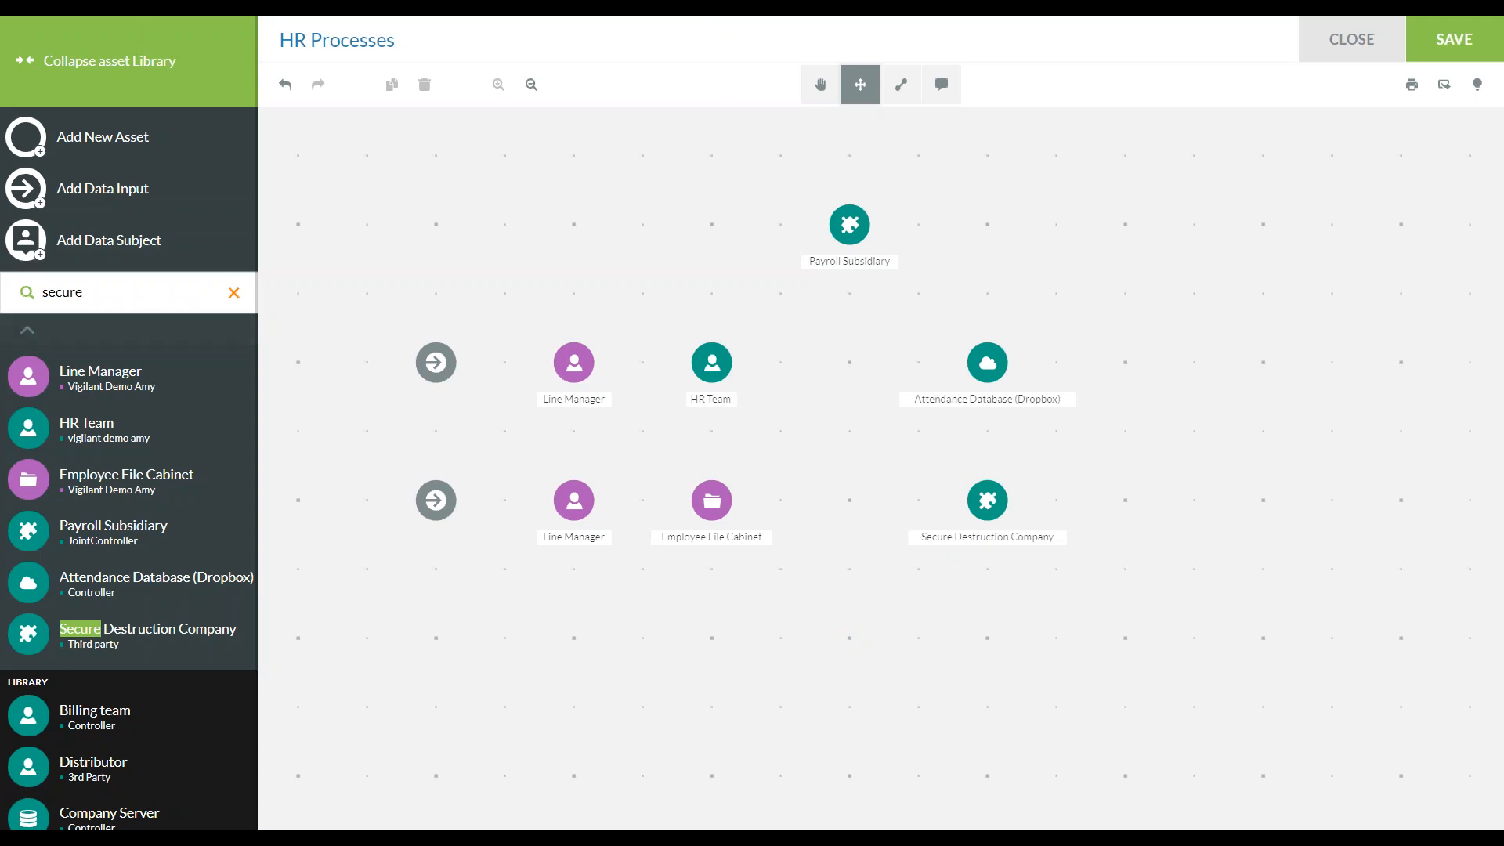
# Collapse the asset library and activate the Connection tool for linking the items on the map
pyautogui.click(139, 76)
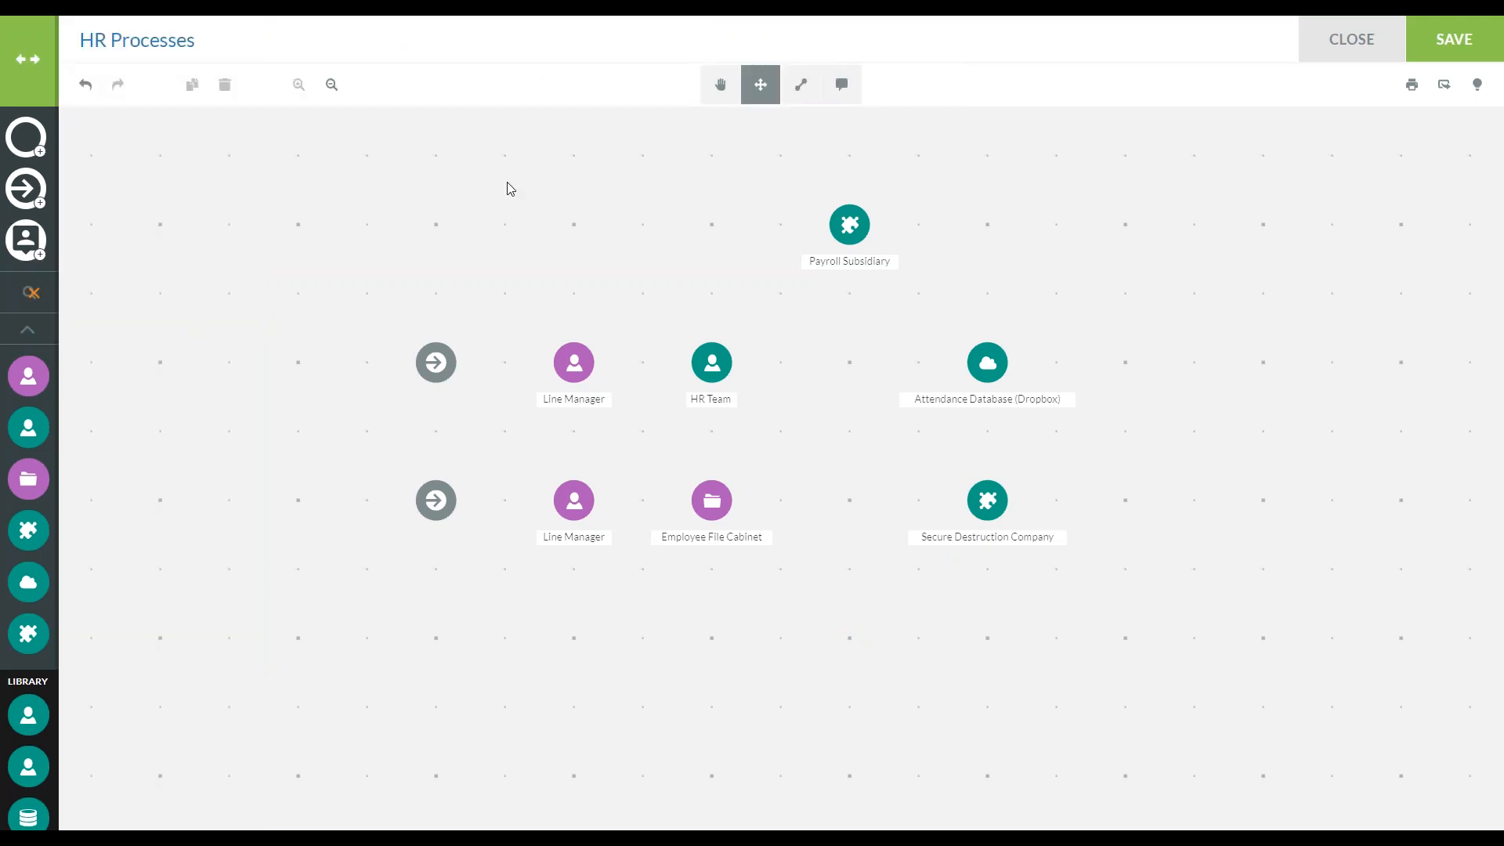
pyautogui.click(712, 100)
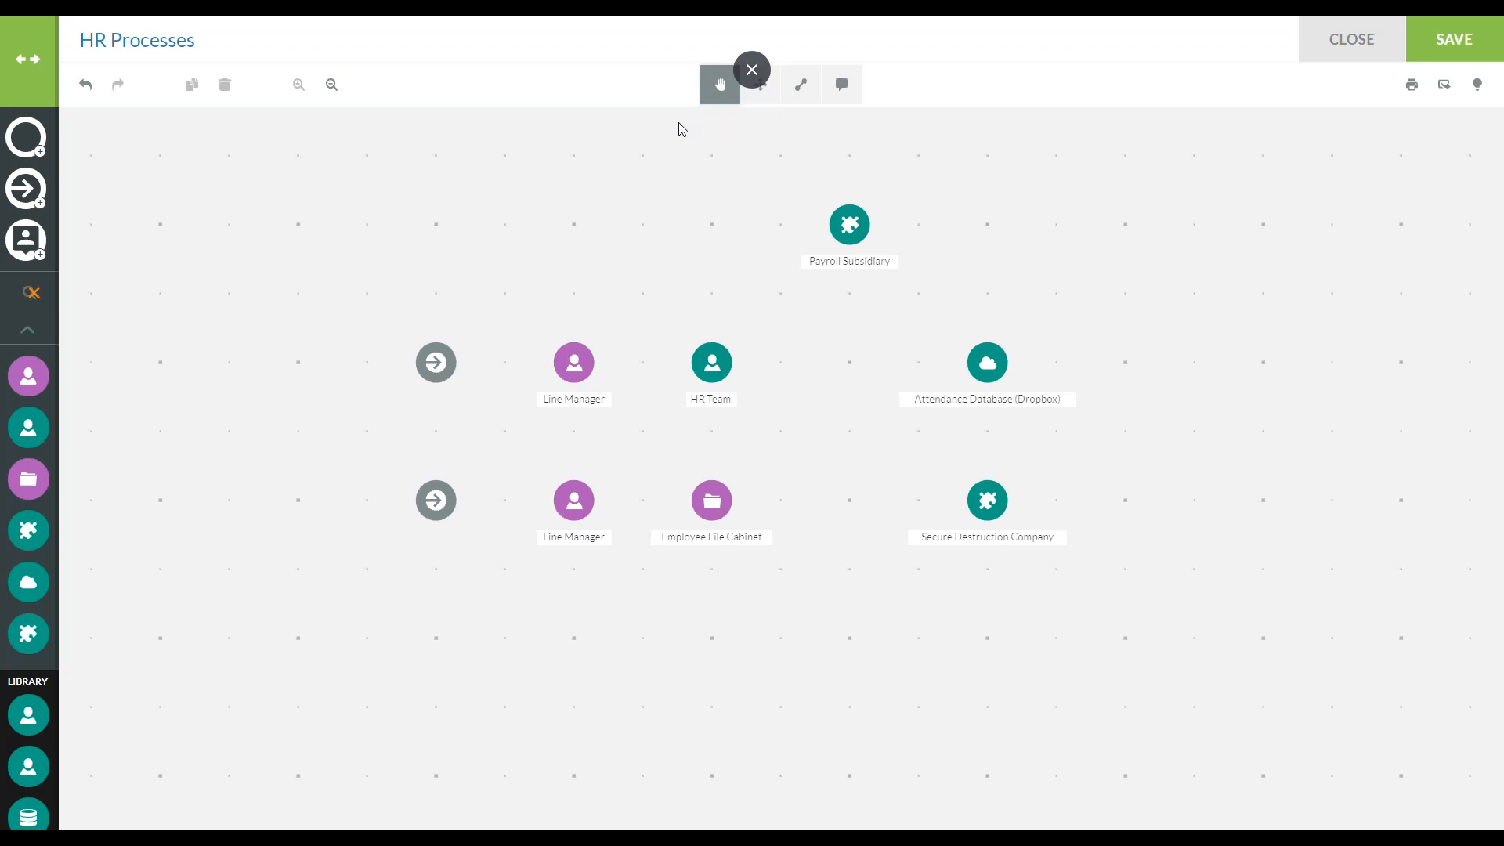
pyautogui.moveTo(715, 228)
pyautogui.mouseDown()
pyautogui.moveTo(545, 234)
pyautogui.moveTo(570, 325)
pyautogui.mouseUp()
pyautogui.moveTo(439, 305); pyautogui.dragTo(527, 309)
pyautogui.moveTo(683, 332); pyautogui.dragTo(576, 288)
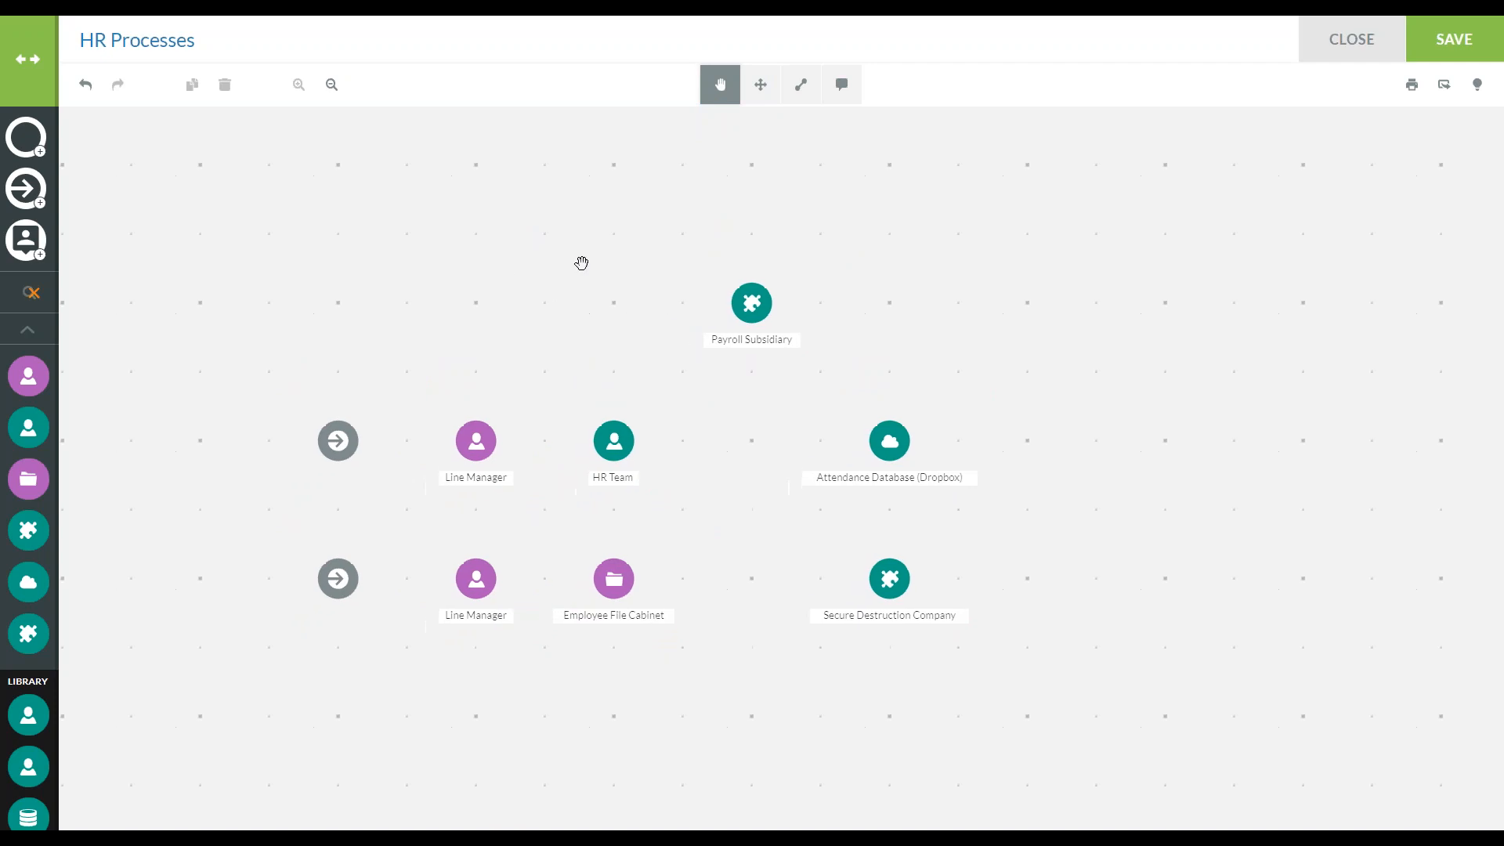
pyautogui.click(800, 86)
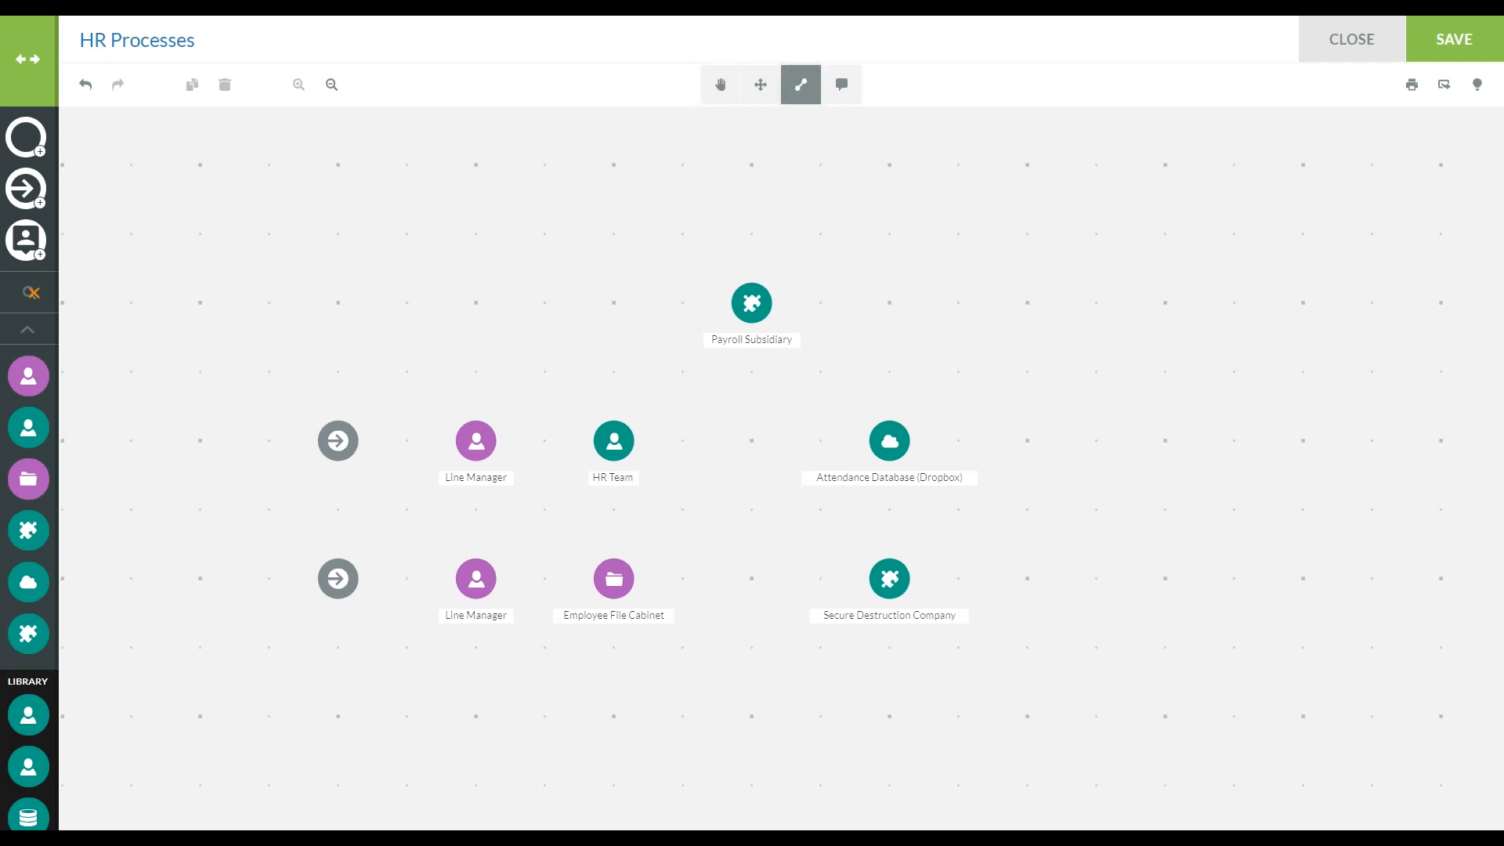
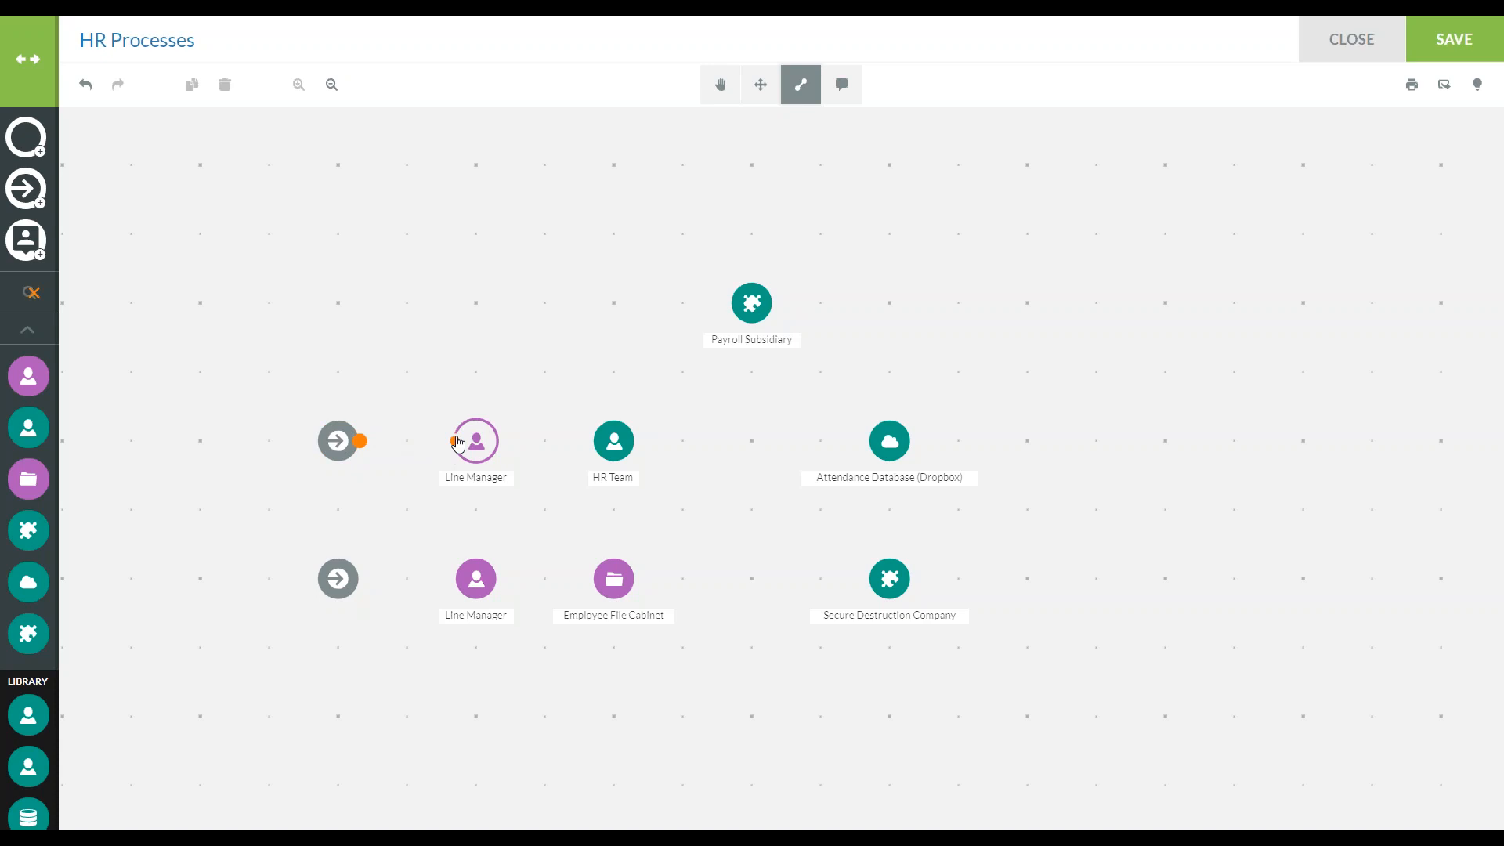
# Connect the upper data input to the Line Manager beside it, and that Line Manager to HR Team
pyautogui.click(459, 444)
pyautogui.click(497, 440)
pyautogui.click(592, 441)
# Connect HR Team to Payroll Subsidiary and to Attendance Database (Dropbox)
pyautogui.click(628, 426)
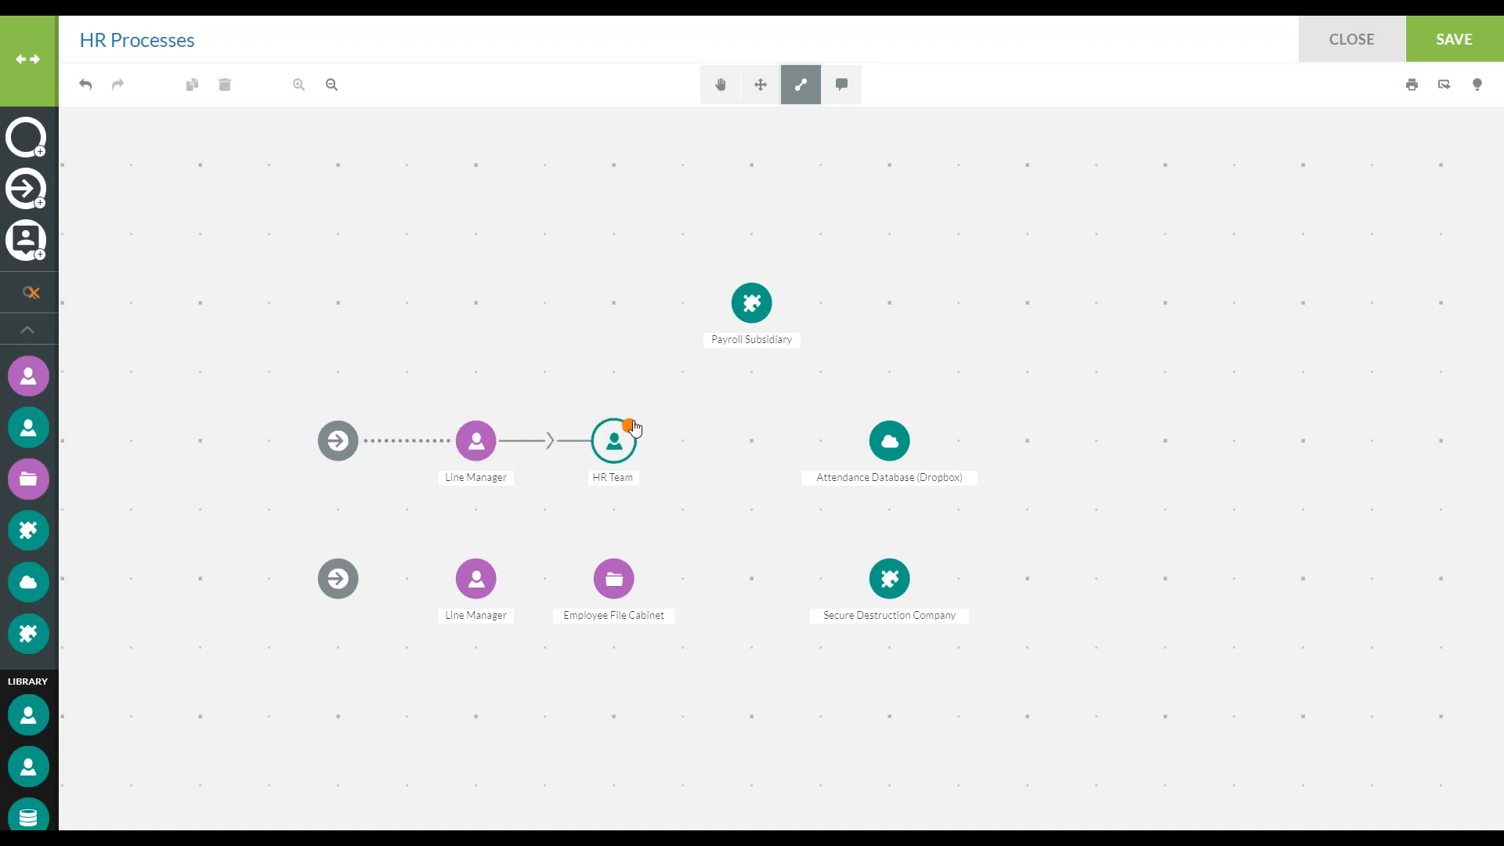
pyautogui.click(736, 324)
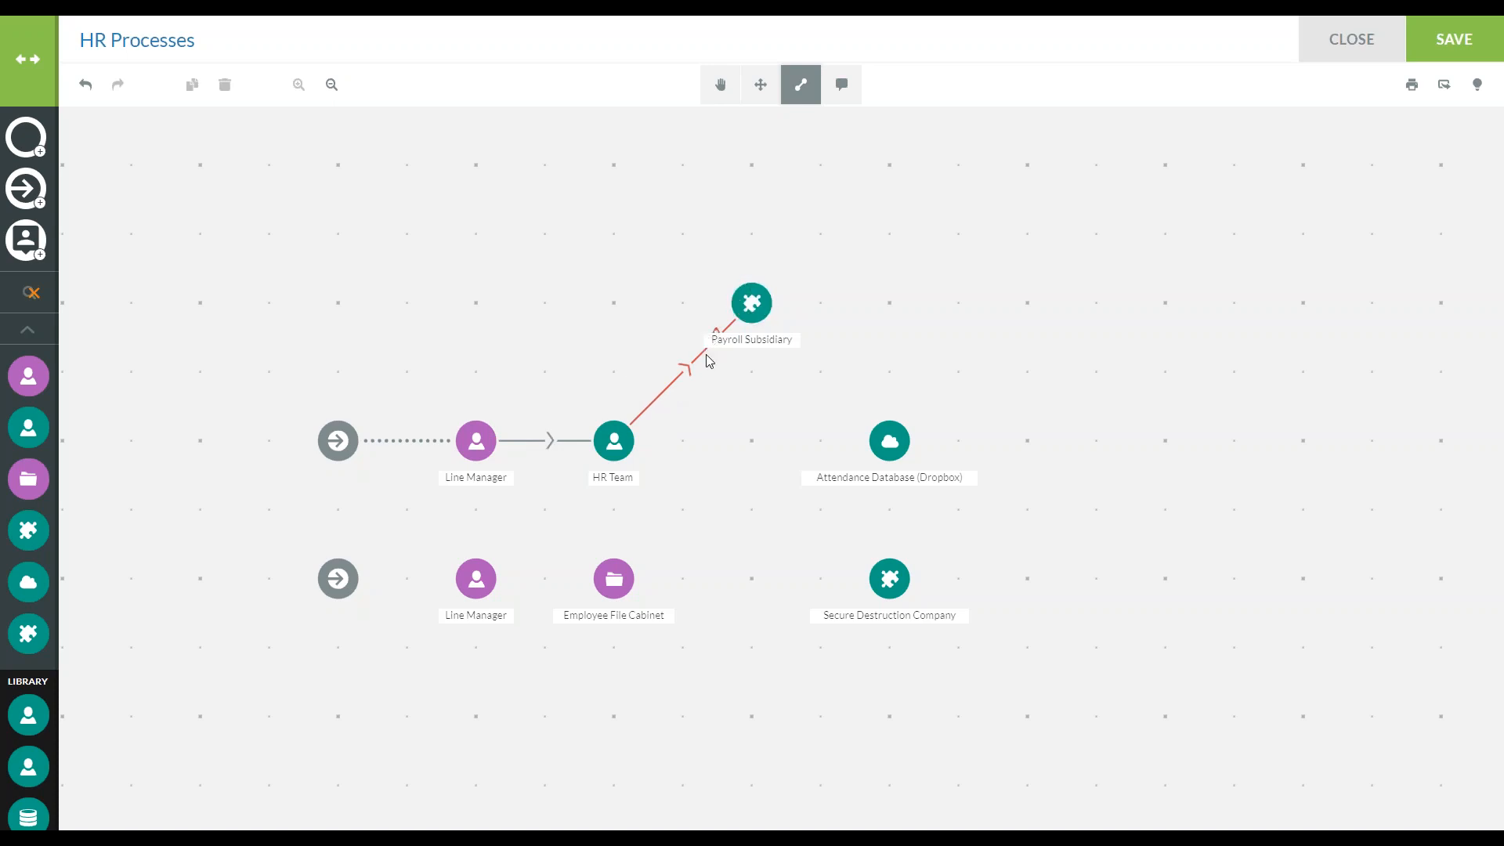
pyautogui.click(638, 443)
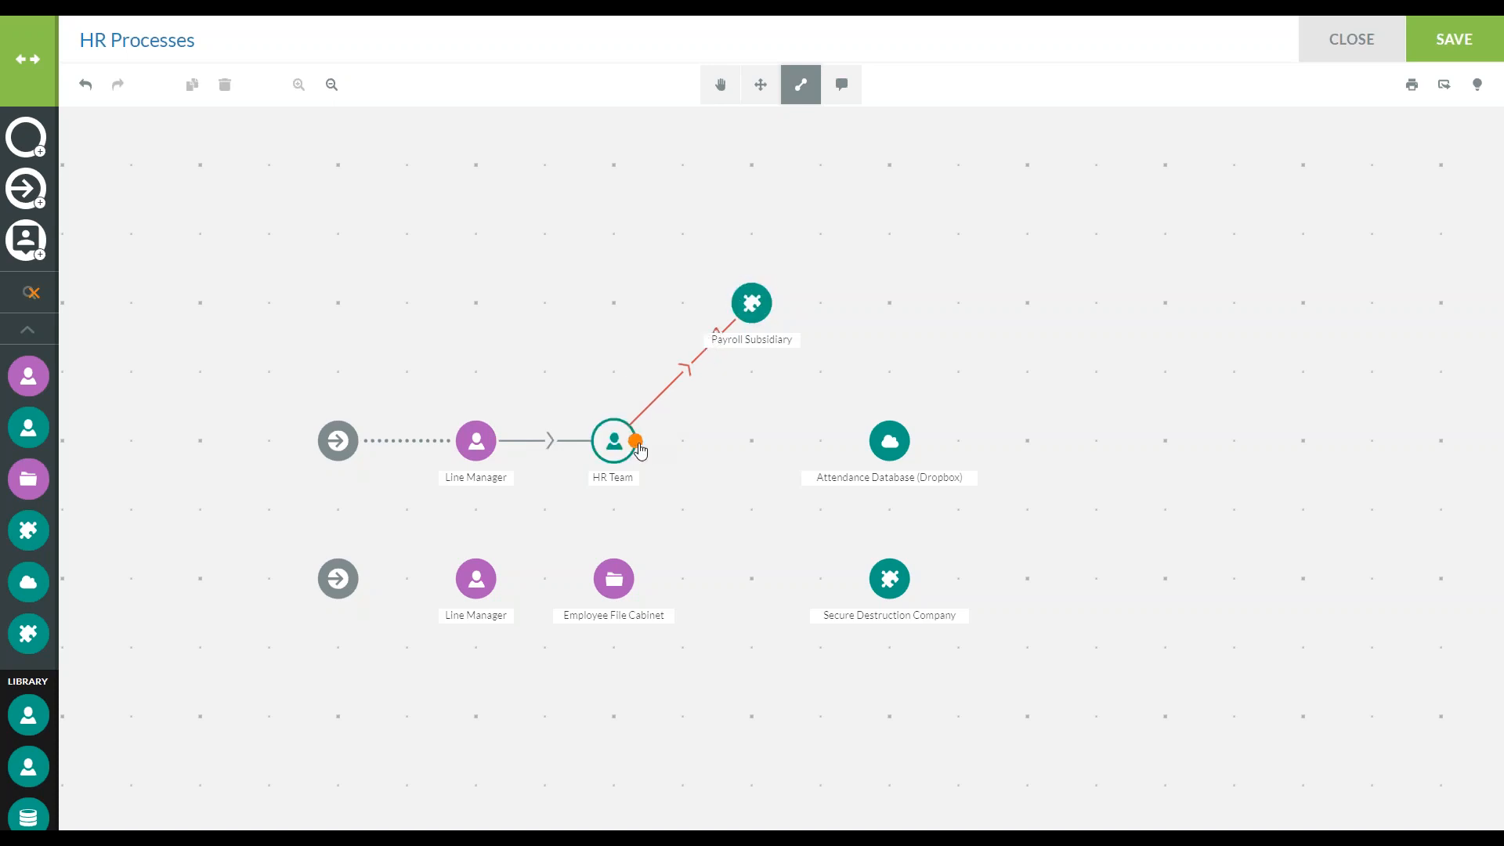
pyautogui.click(869, 453)
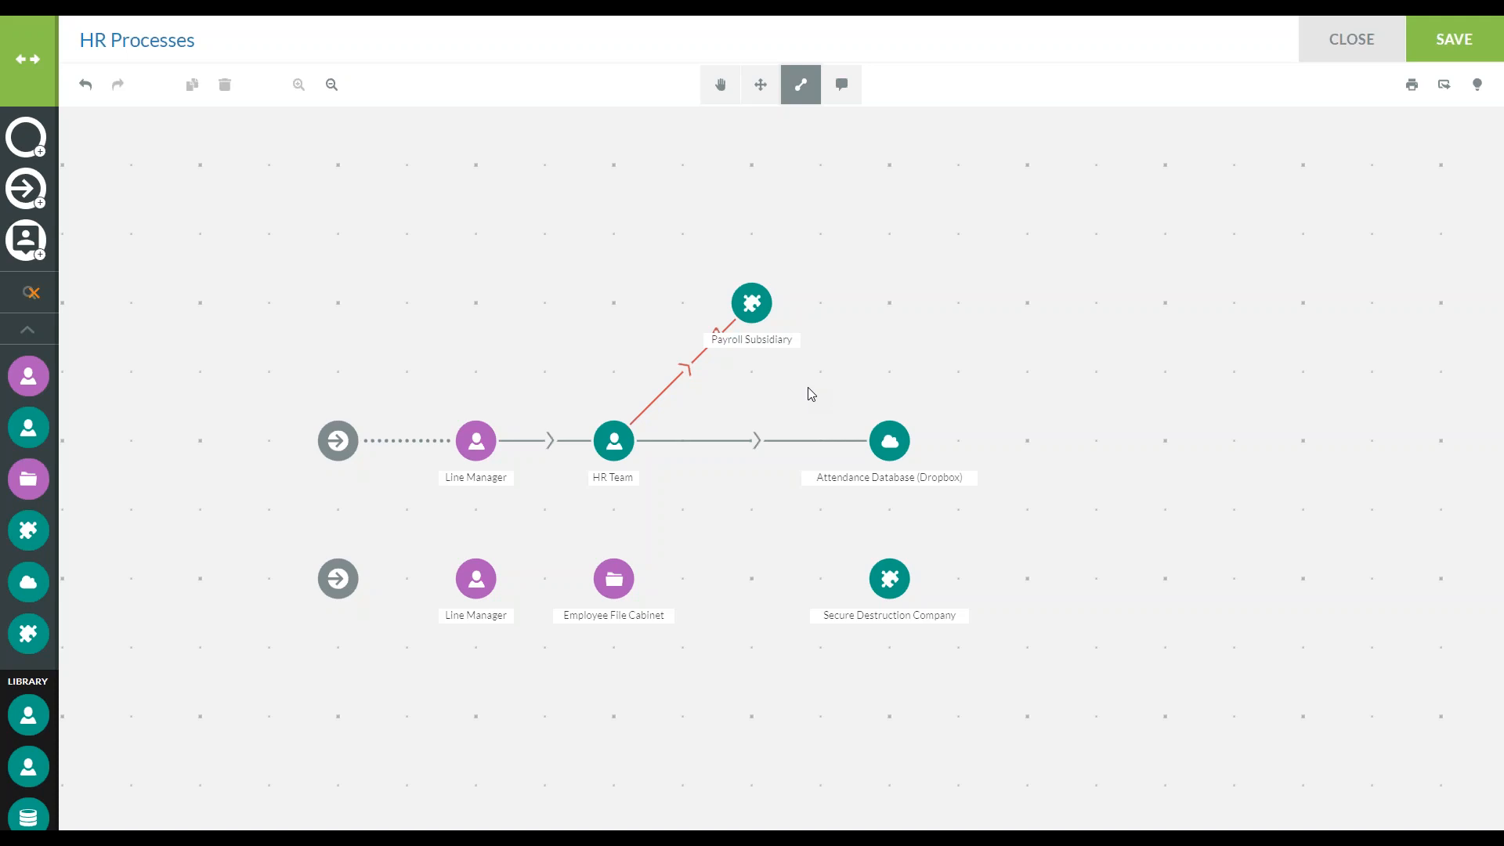
# Connect the lower data input to the Line Manager beside it, and that Line Manager to HR Team
pyautogui.click(360, 581)
pyautogui.click(460, 584)
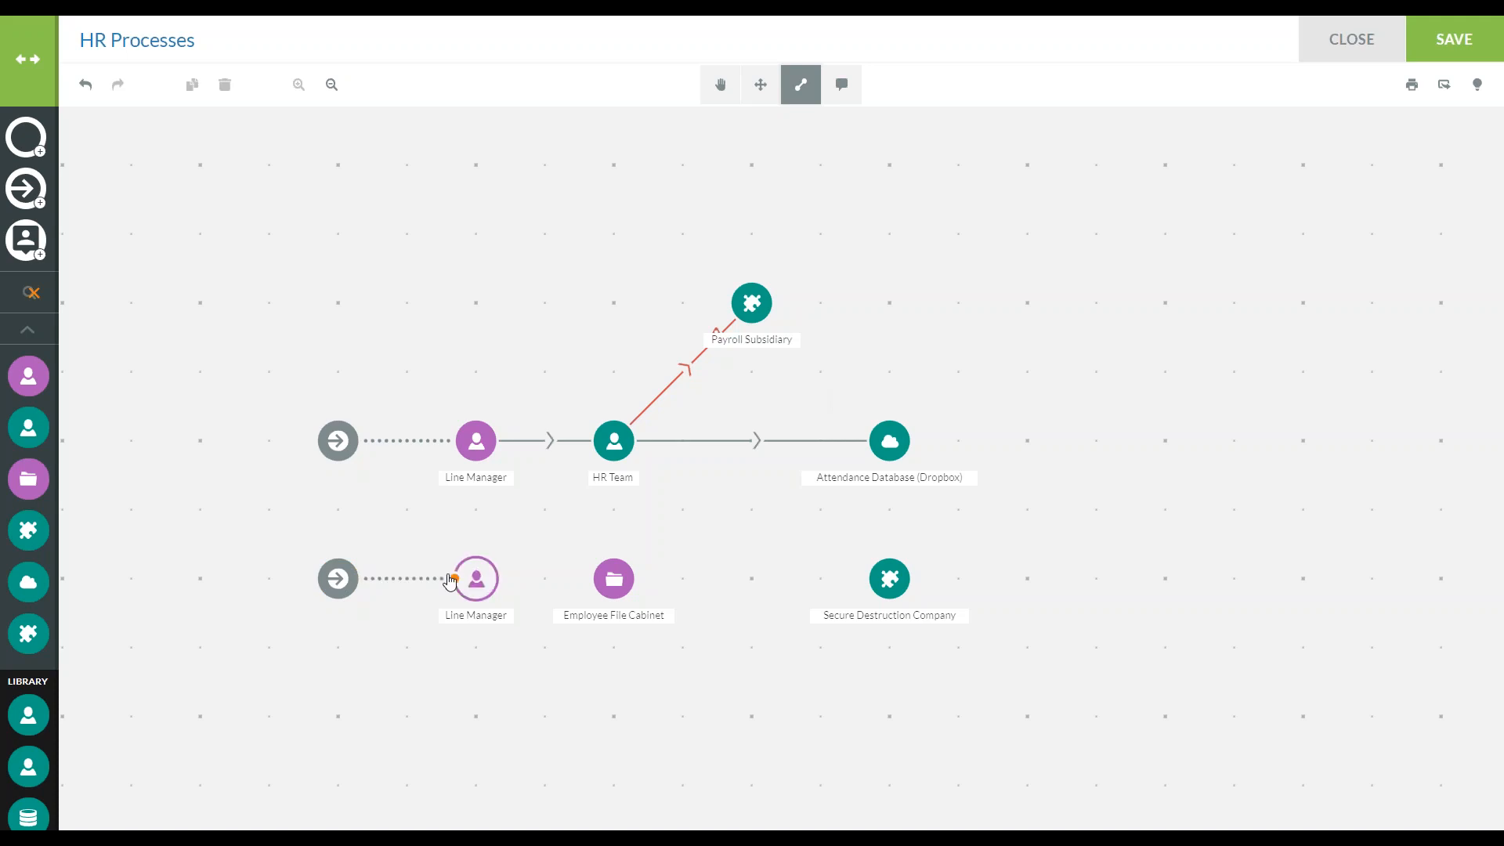
pyautogui.click(497, 579)
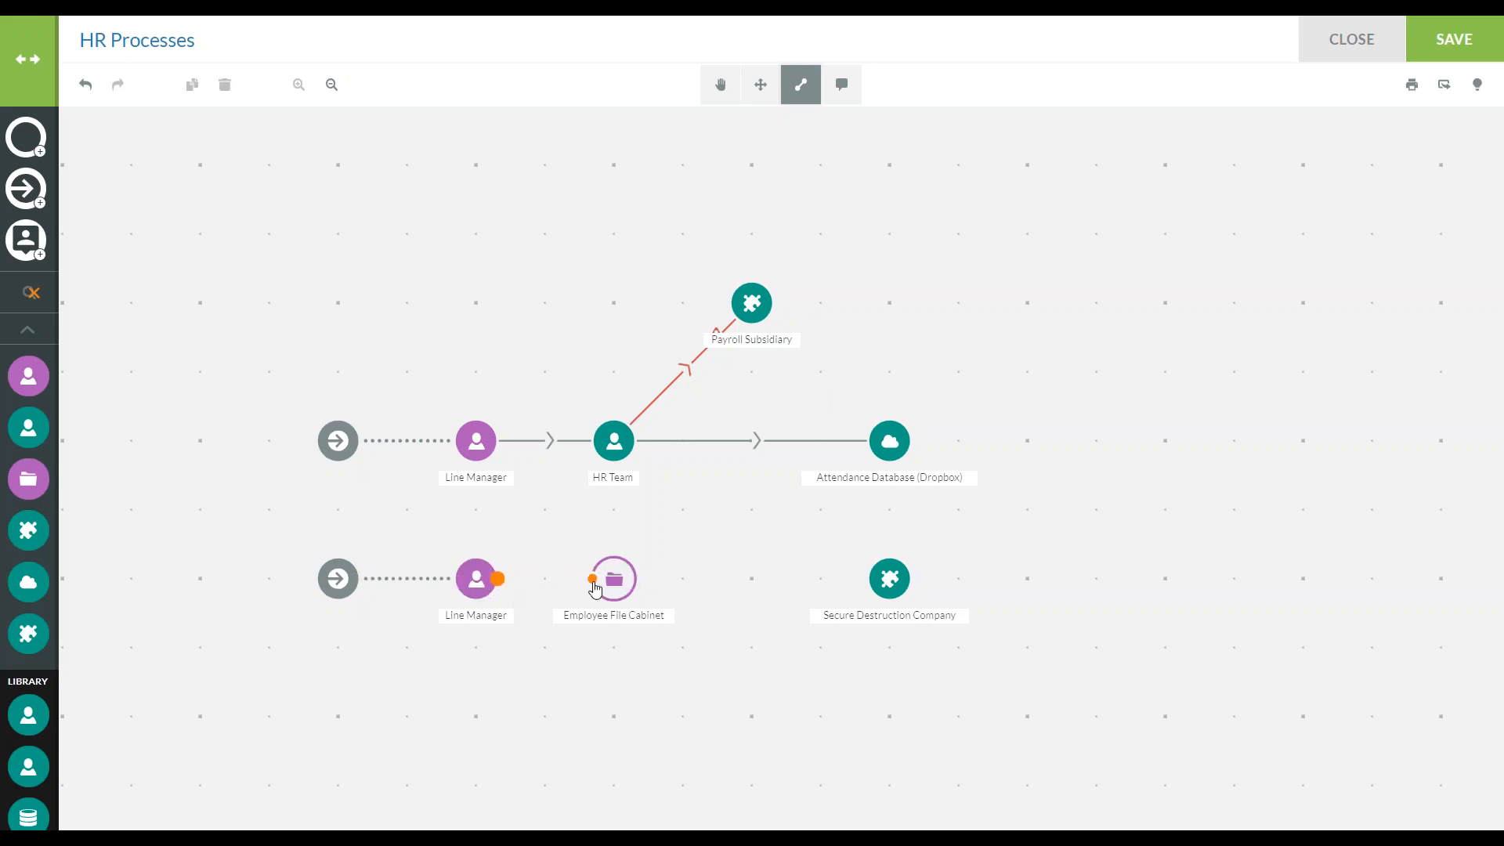
# Connect HR Team to Employee File Cabinet, and Employee File Cabinet to Secure Destruction Company
pyautogui.click(615, 464)
pyautogui.click(612, 577)
pyautogui.click(636, 578)
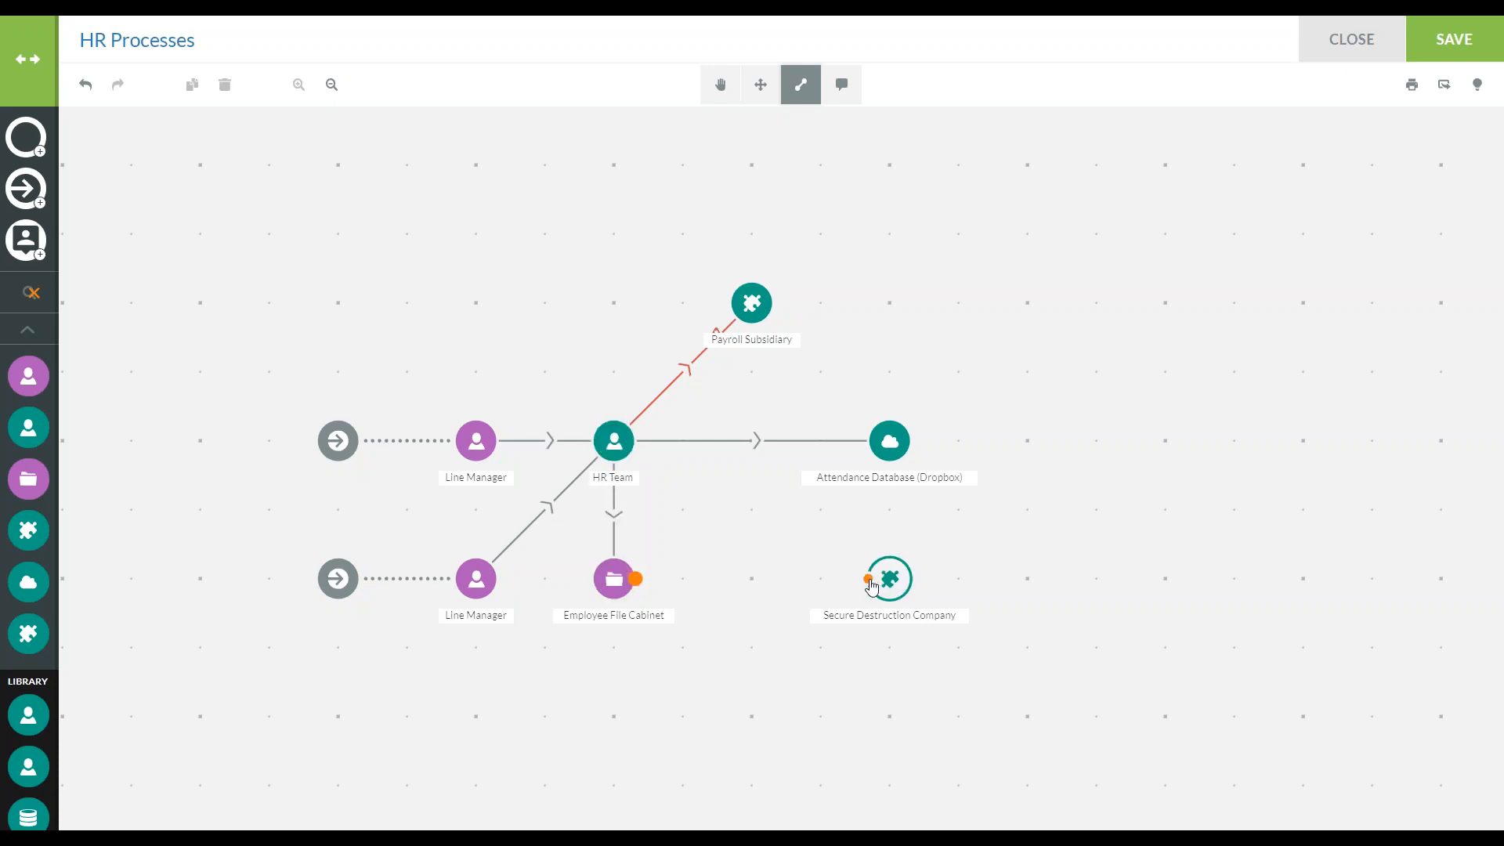
pyautogui.click(873, 583)
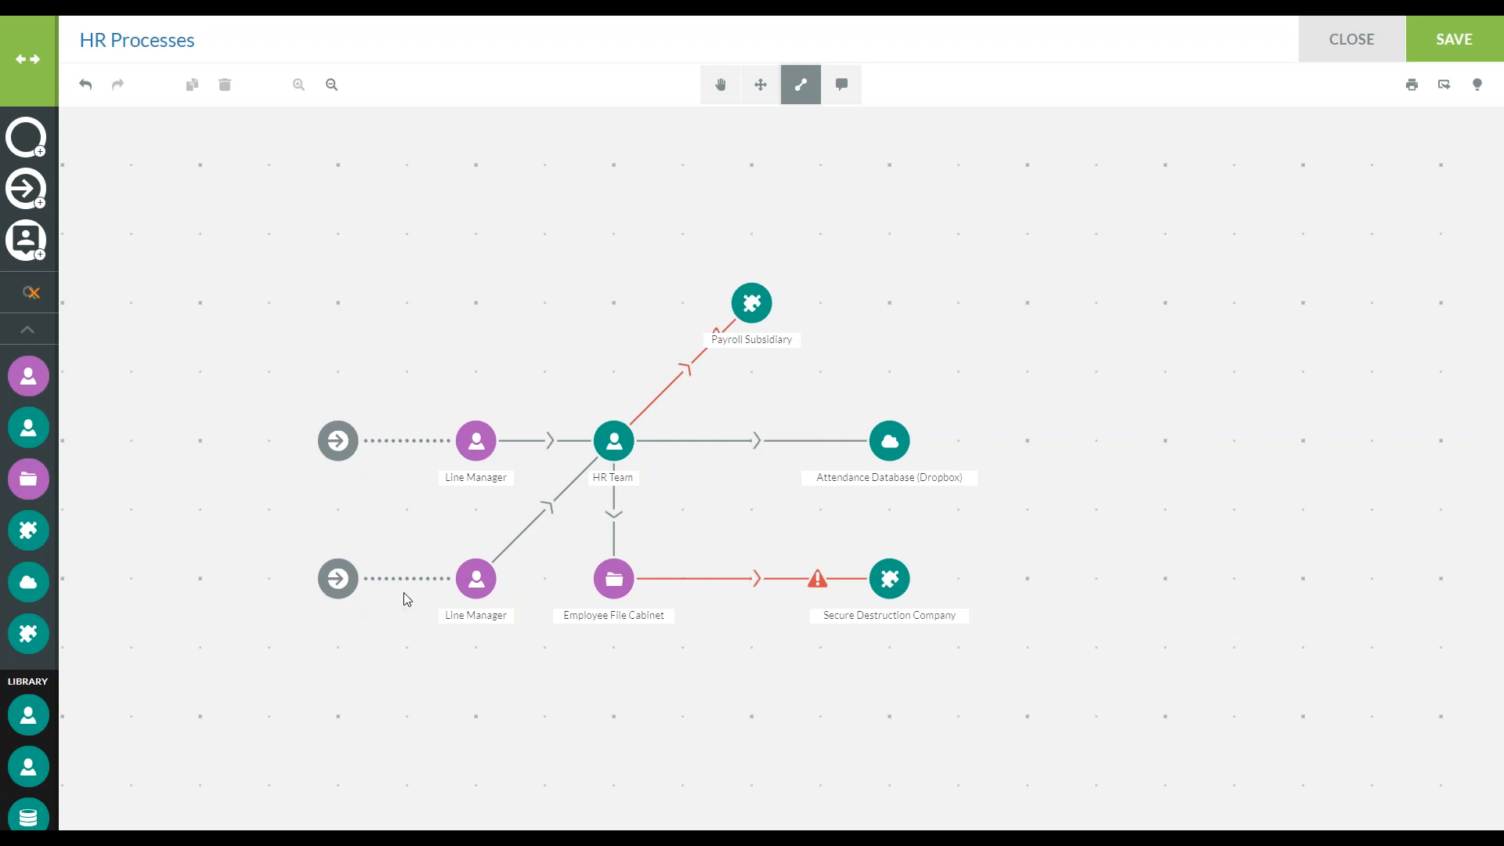
# Save the HR Processes map and activate the Hand tool
pyautogui.click(1461, 47)
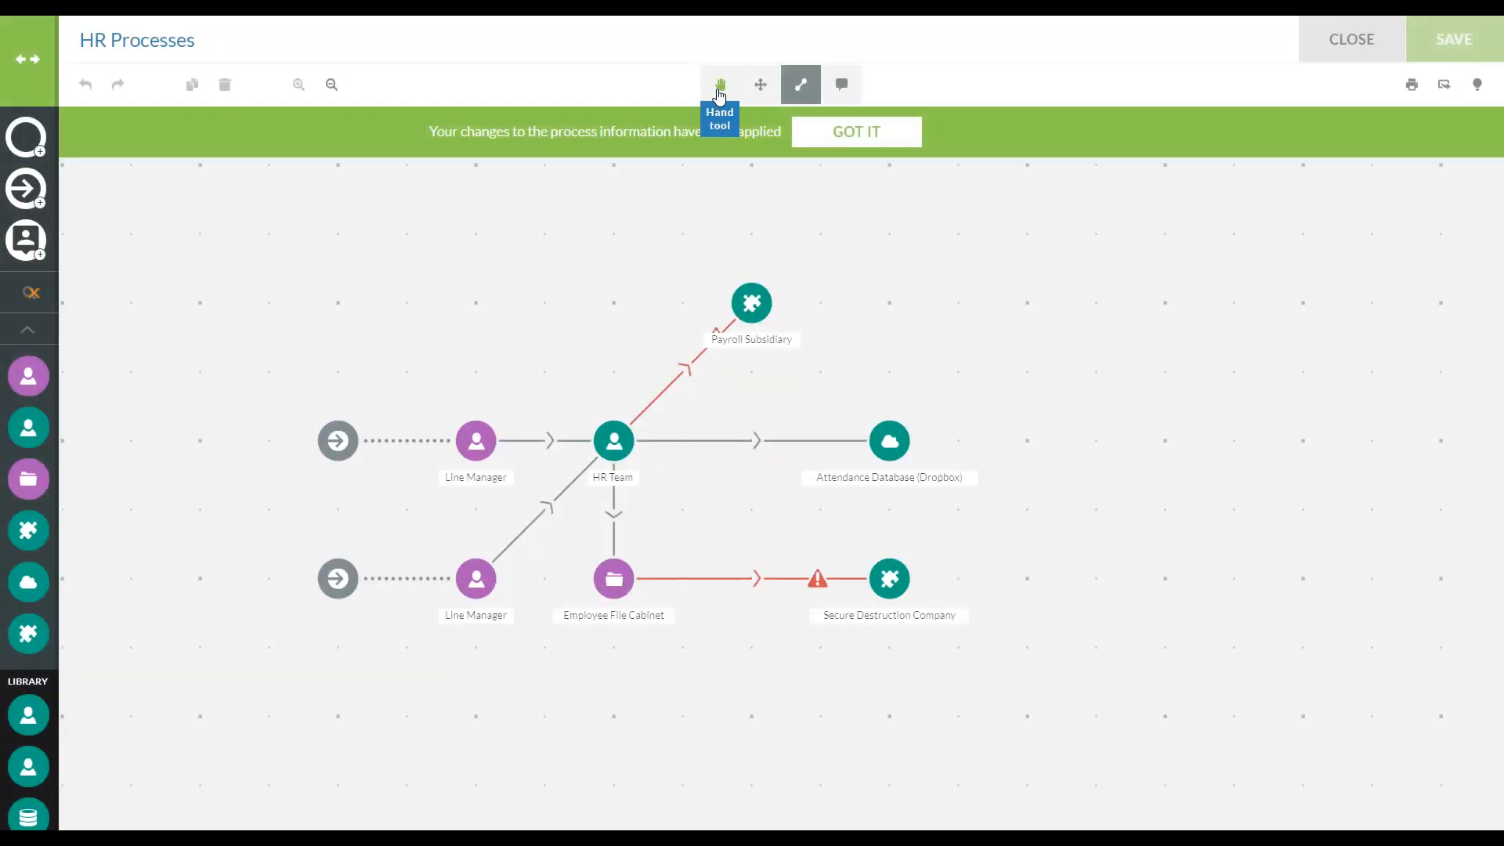
pyautogui.click(720, 84)
pyautogui.moveTo(893, 329); pyautogui.dragTo(1006, 364)
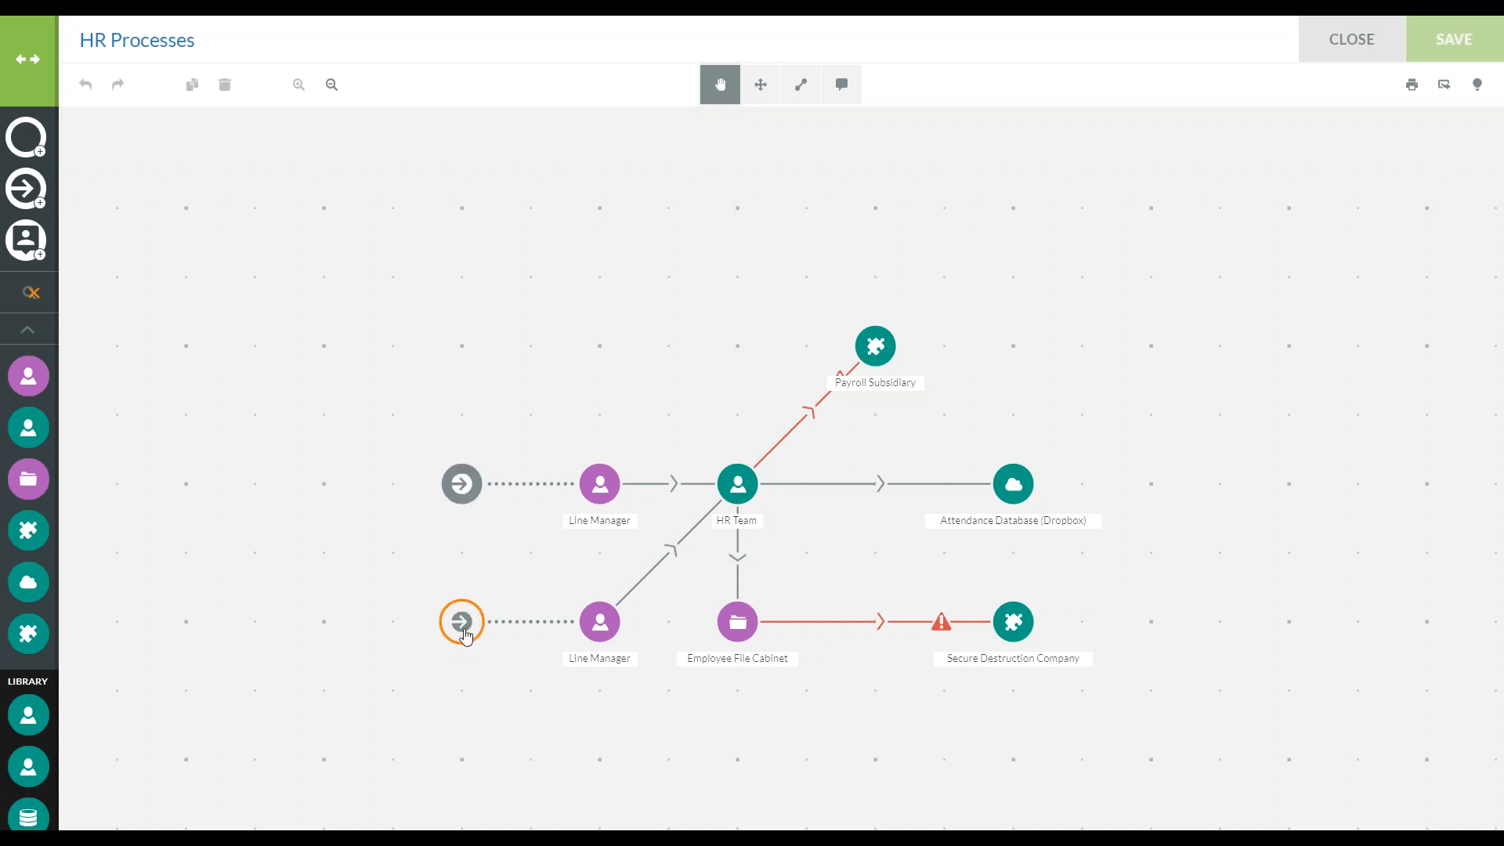
# Set the lower data input's data source to Data Subject and its reference to Absent Employee
pyautogui.click(462, 622)
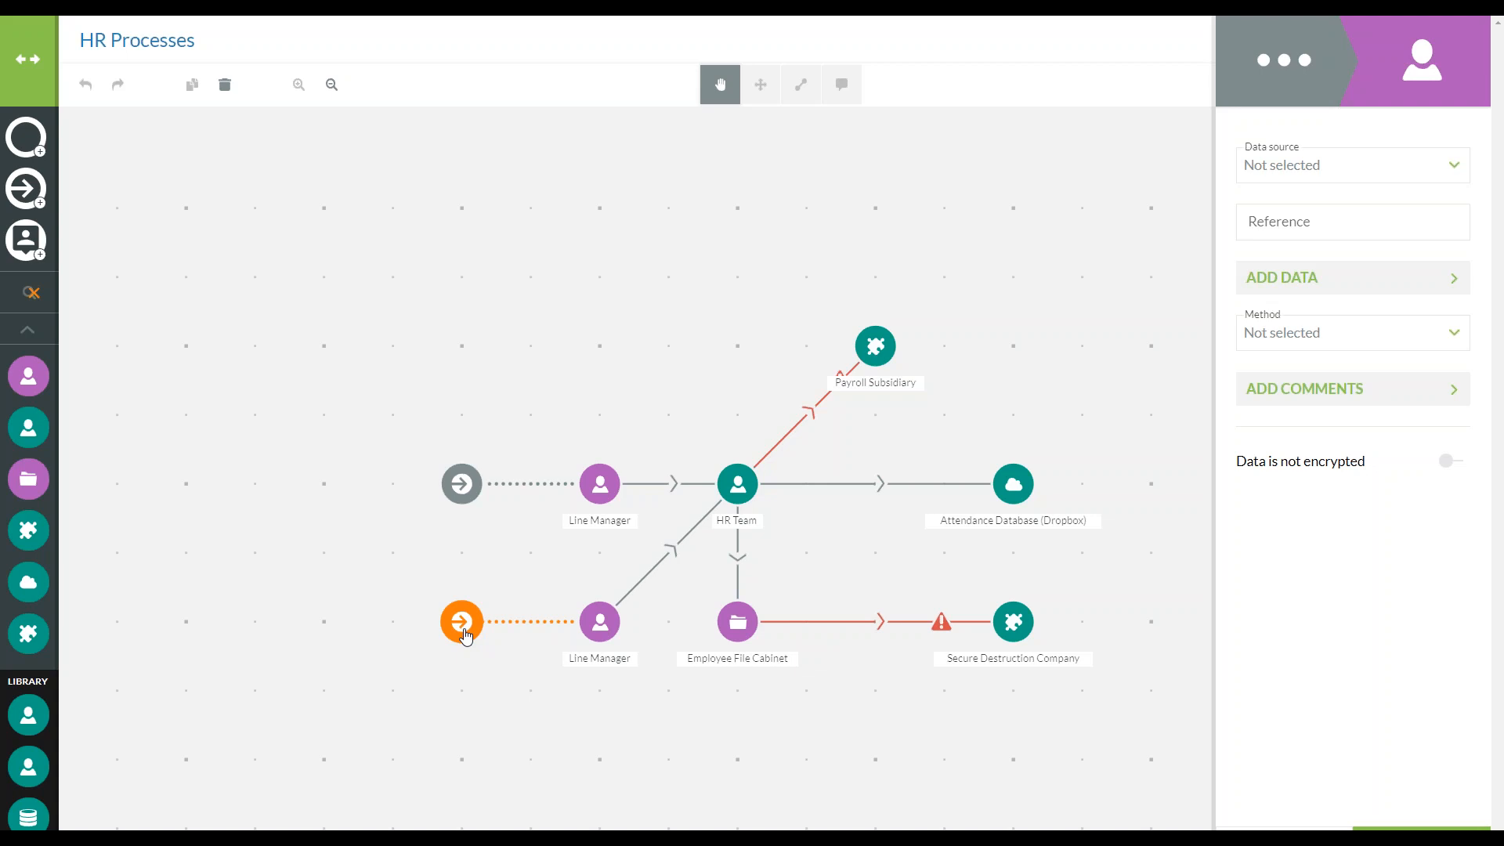
pyautogui.click(1306, 165)
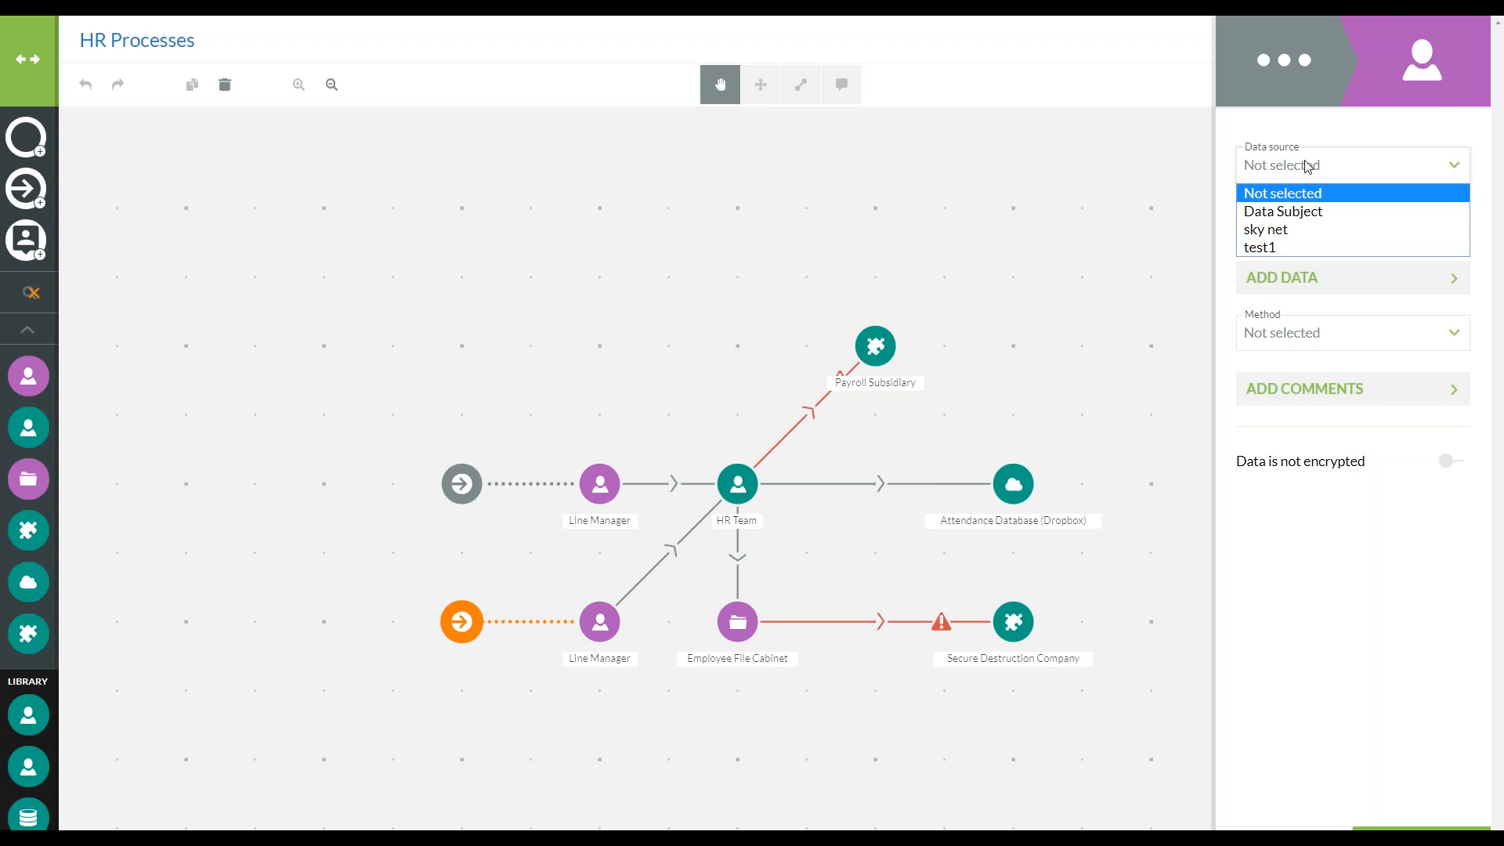
pyautogui.click(1314, 217)
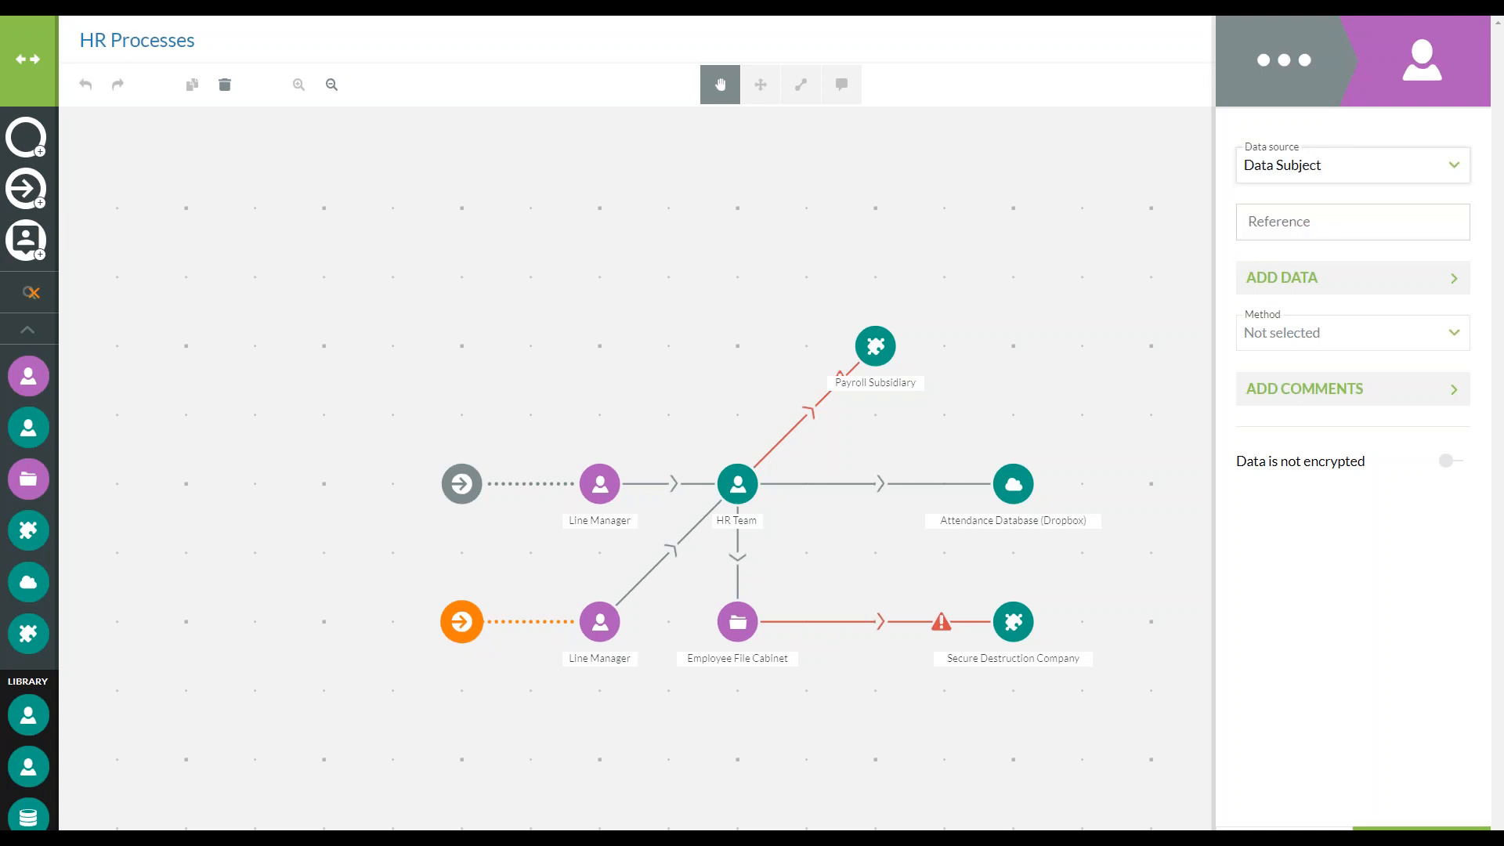
pyautogui.click(1338, 216)
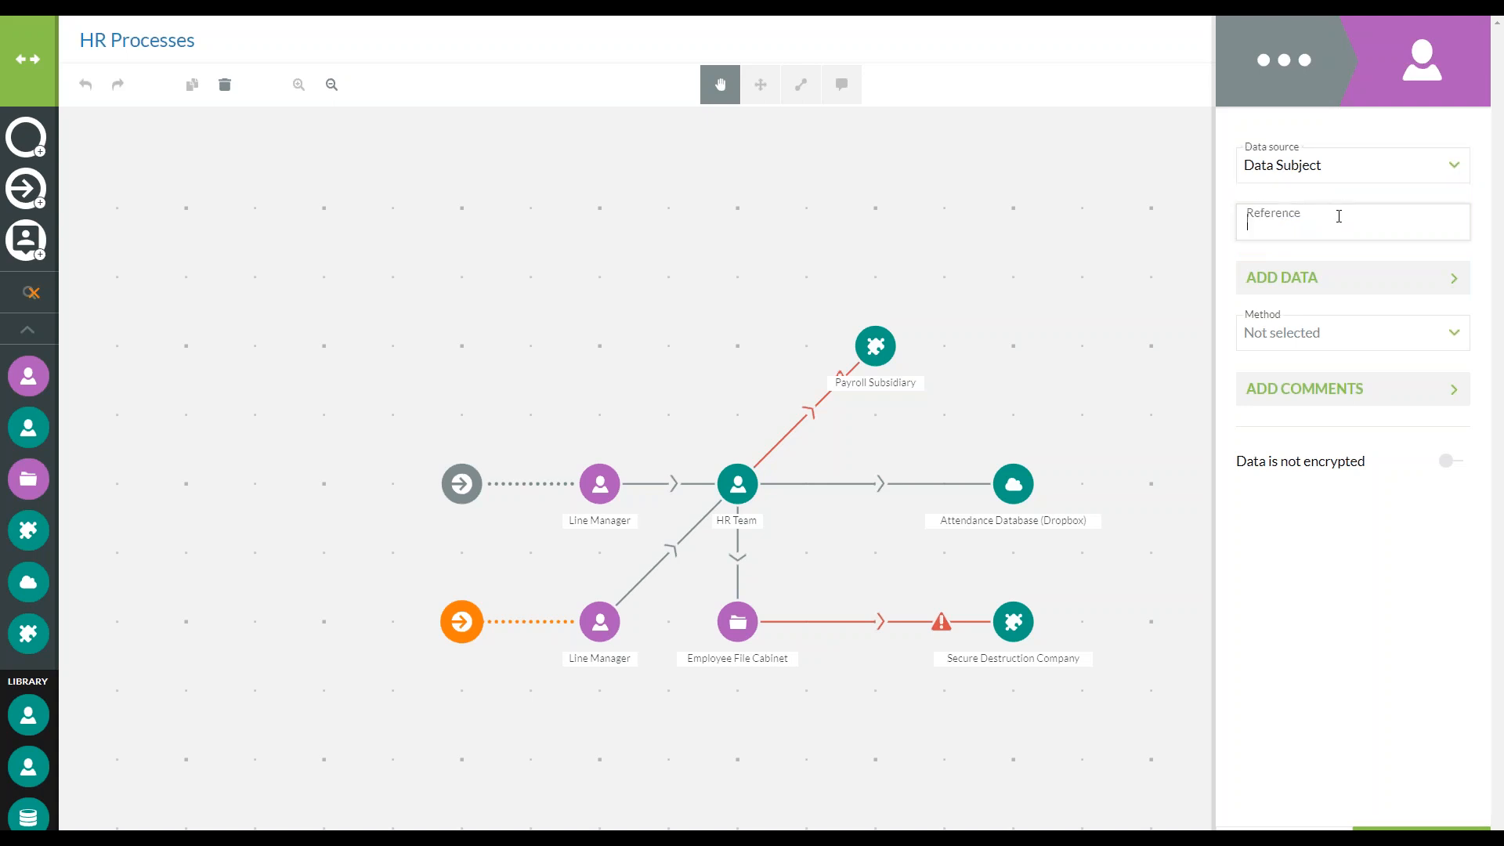
pyautogui.write('Absent Employee')
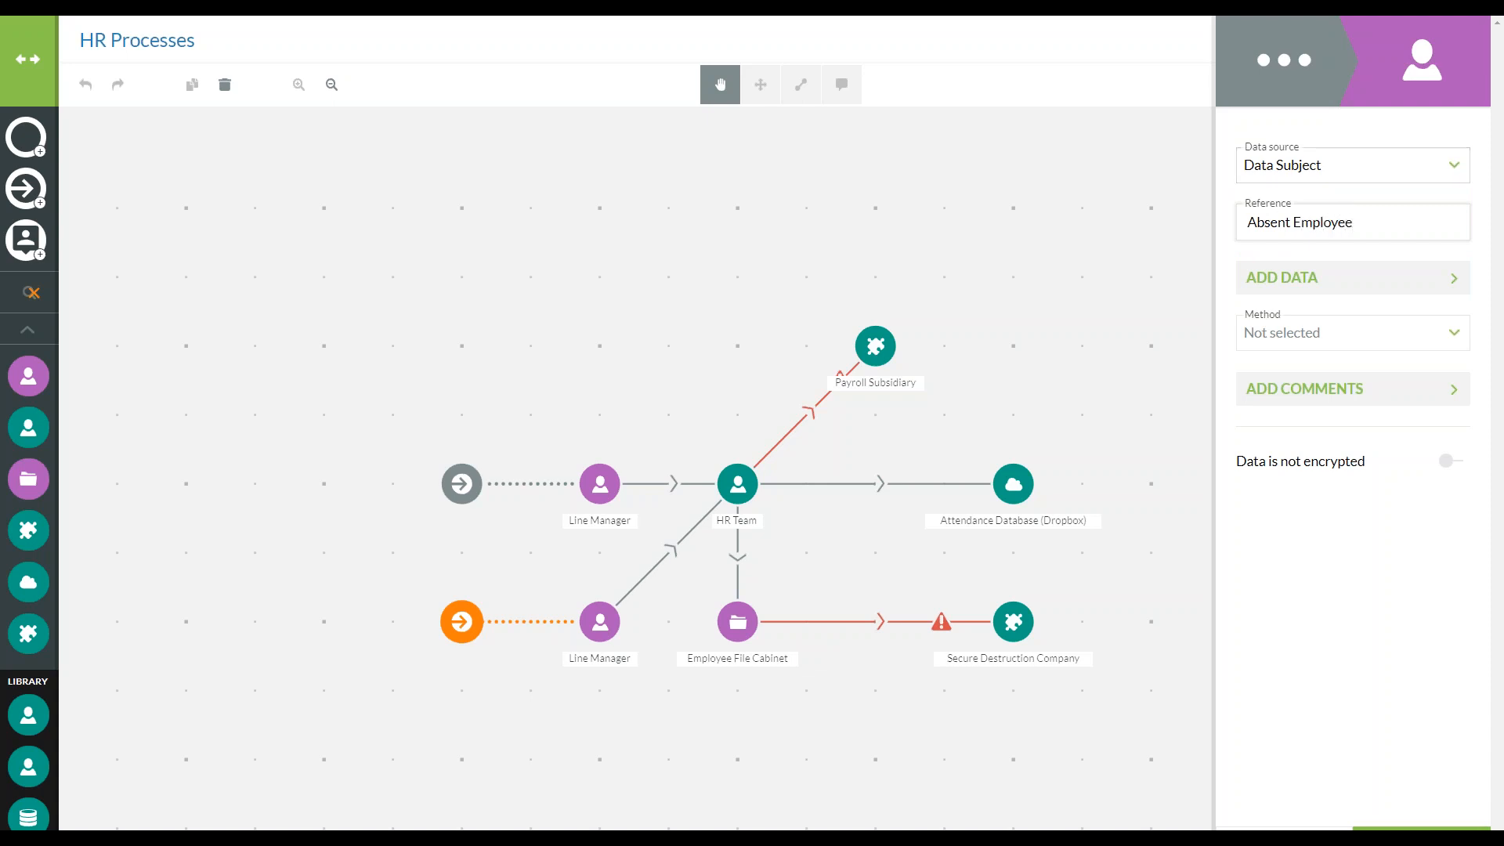
# Set the transfer method of the Absent Employee data input to Phone call
pyautogui.click(1360, 332)
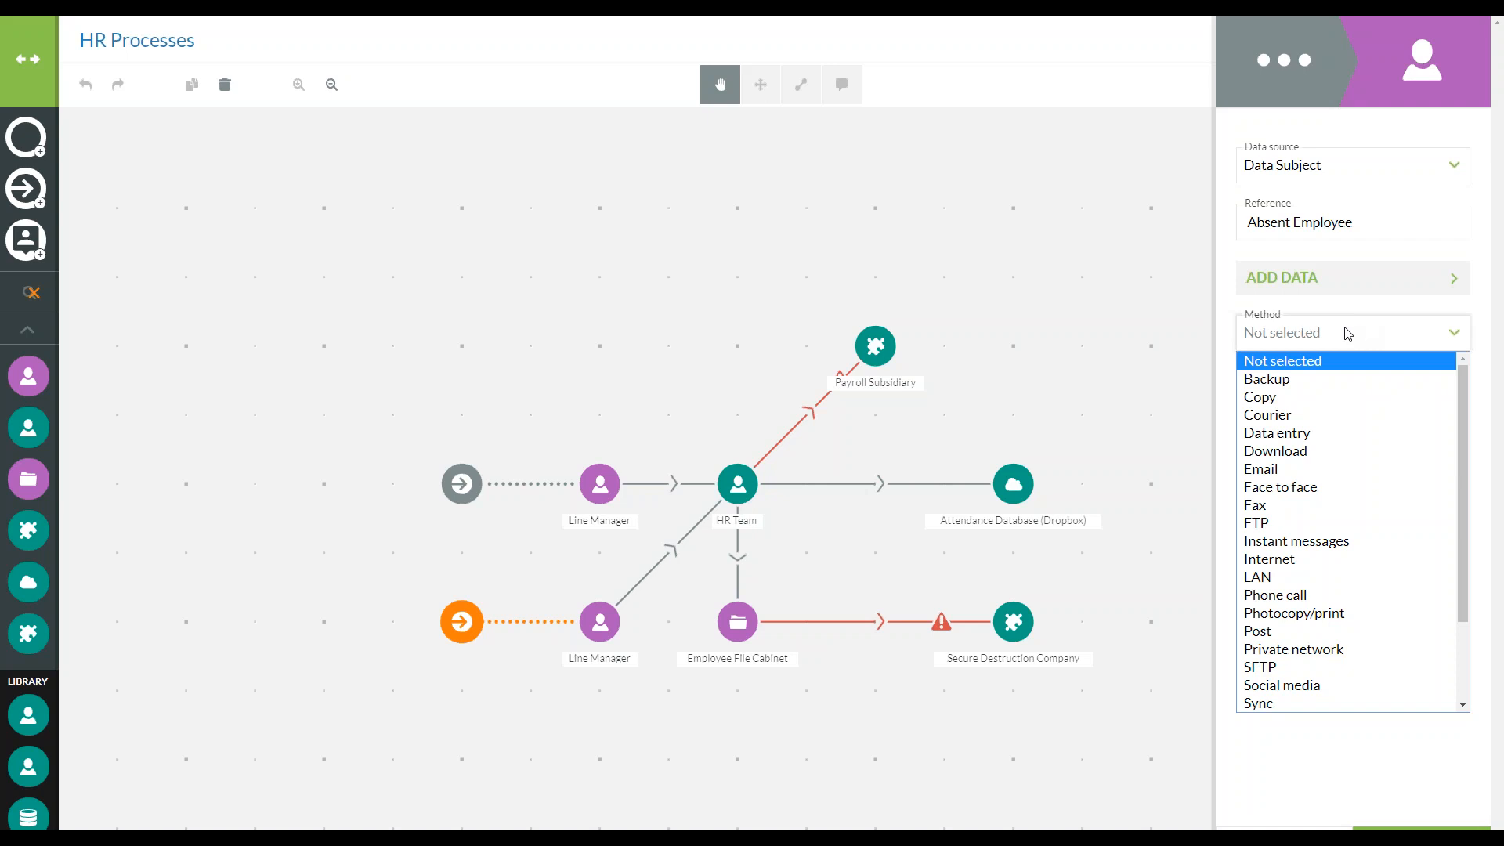
pyautogui.scroll(-2, 1386, 518)
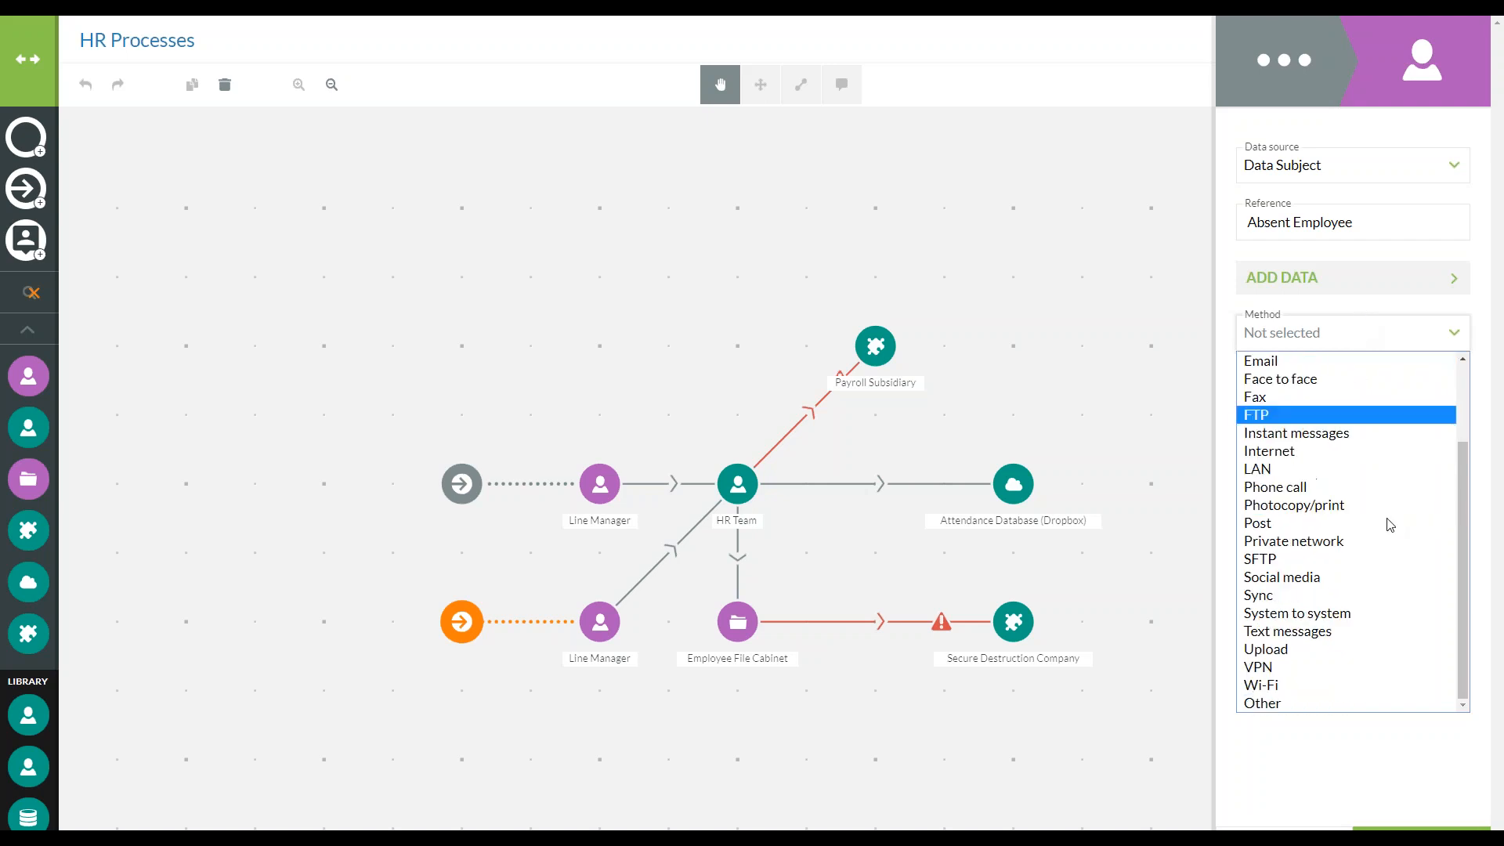
pyautogui.click(1325, 488)
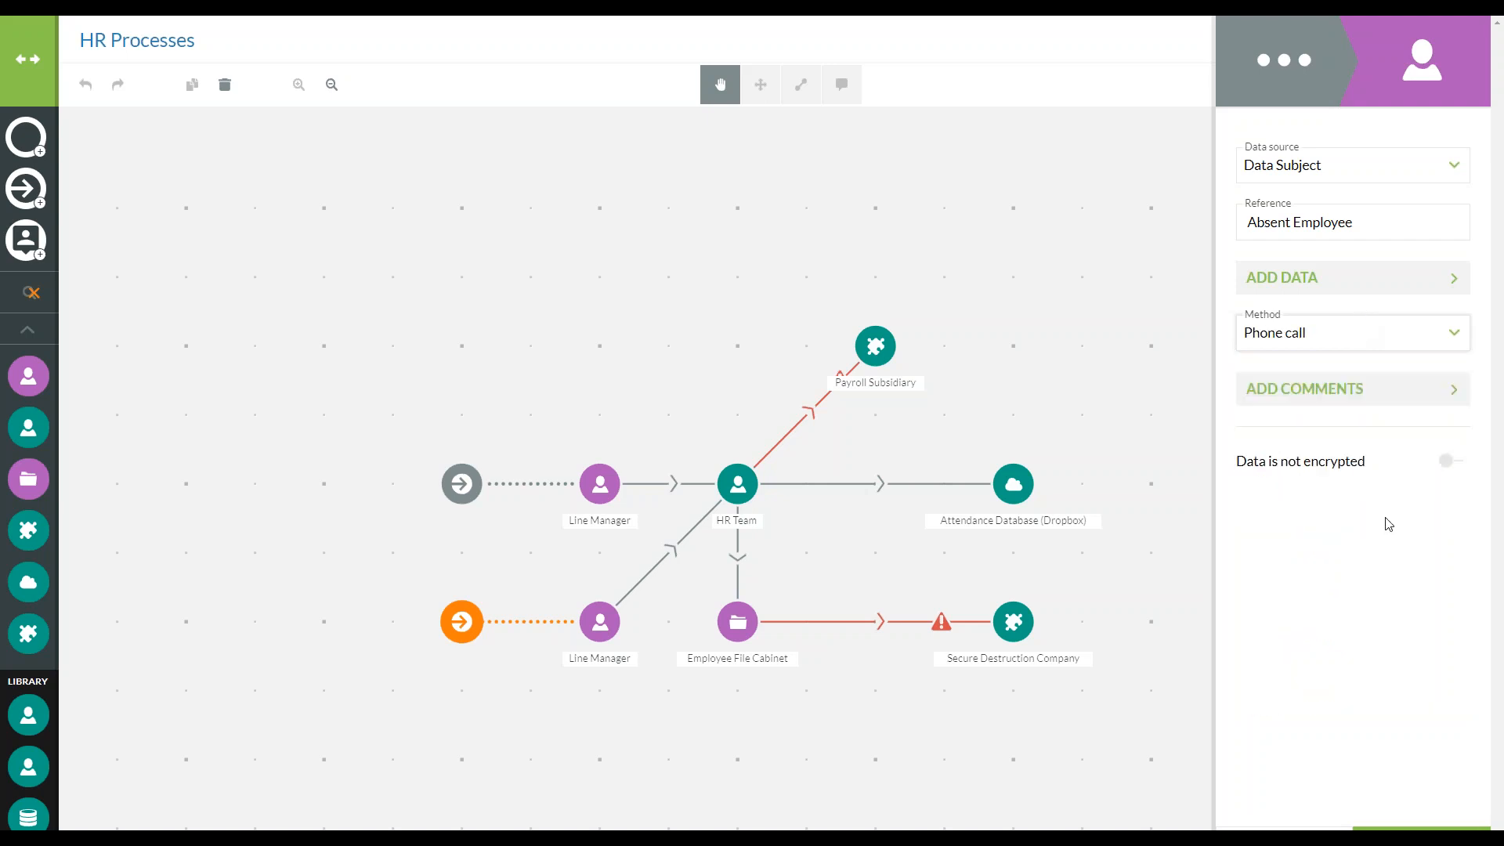
pyautogui.click(1361, 391)
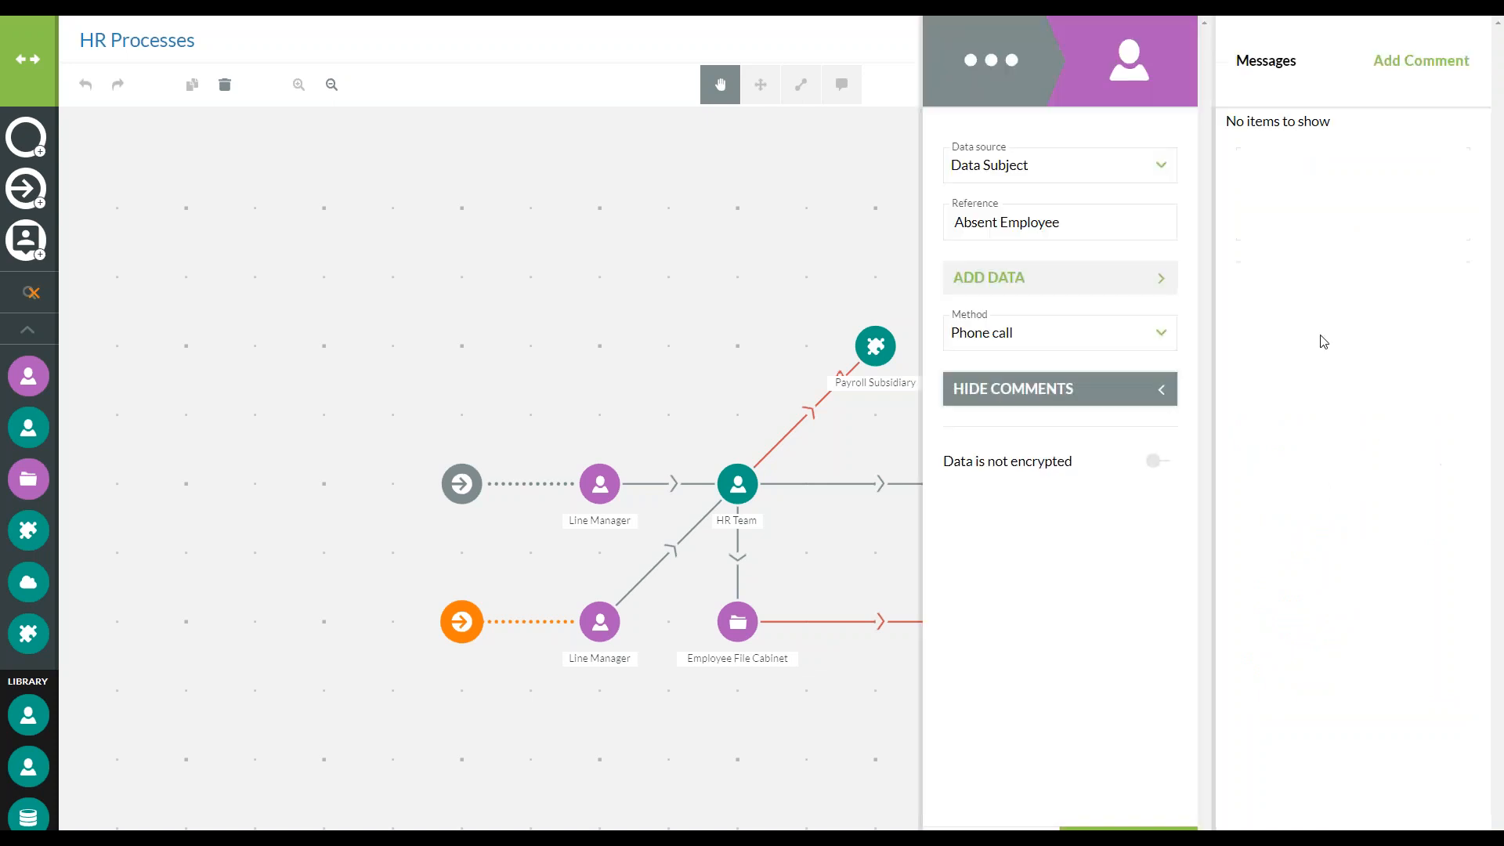
pyautogui.click(1455, 60)
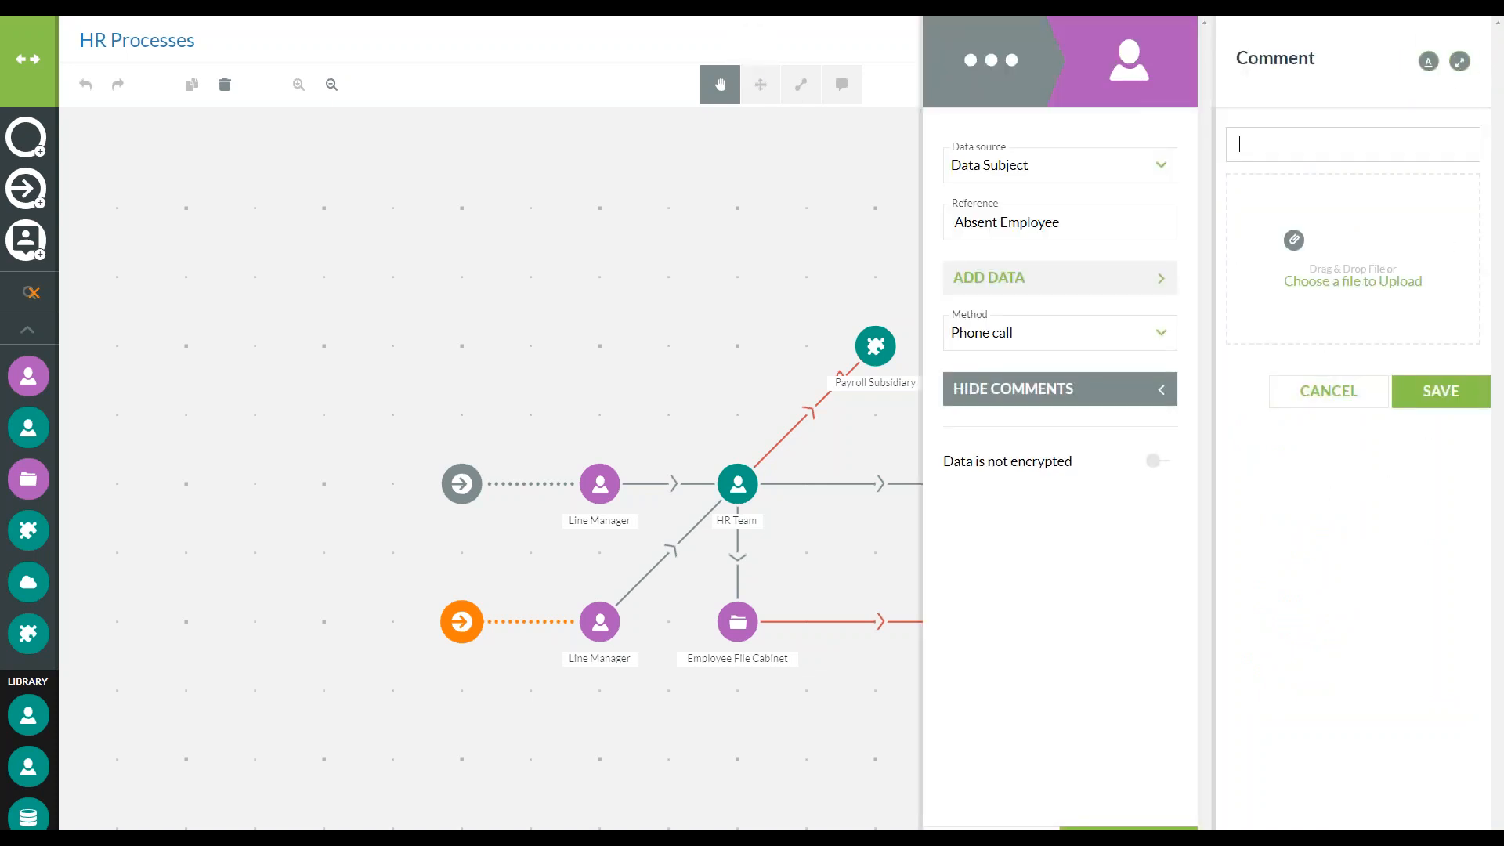
pyautogui.click(1306, 401)
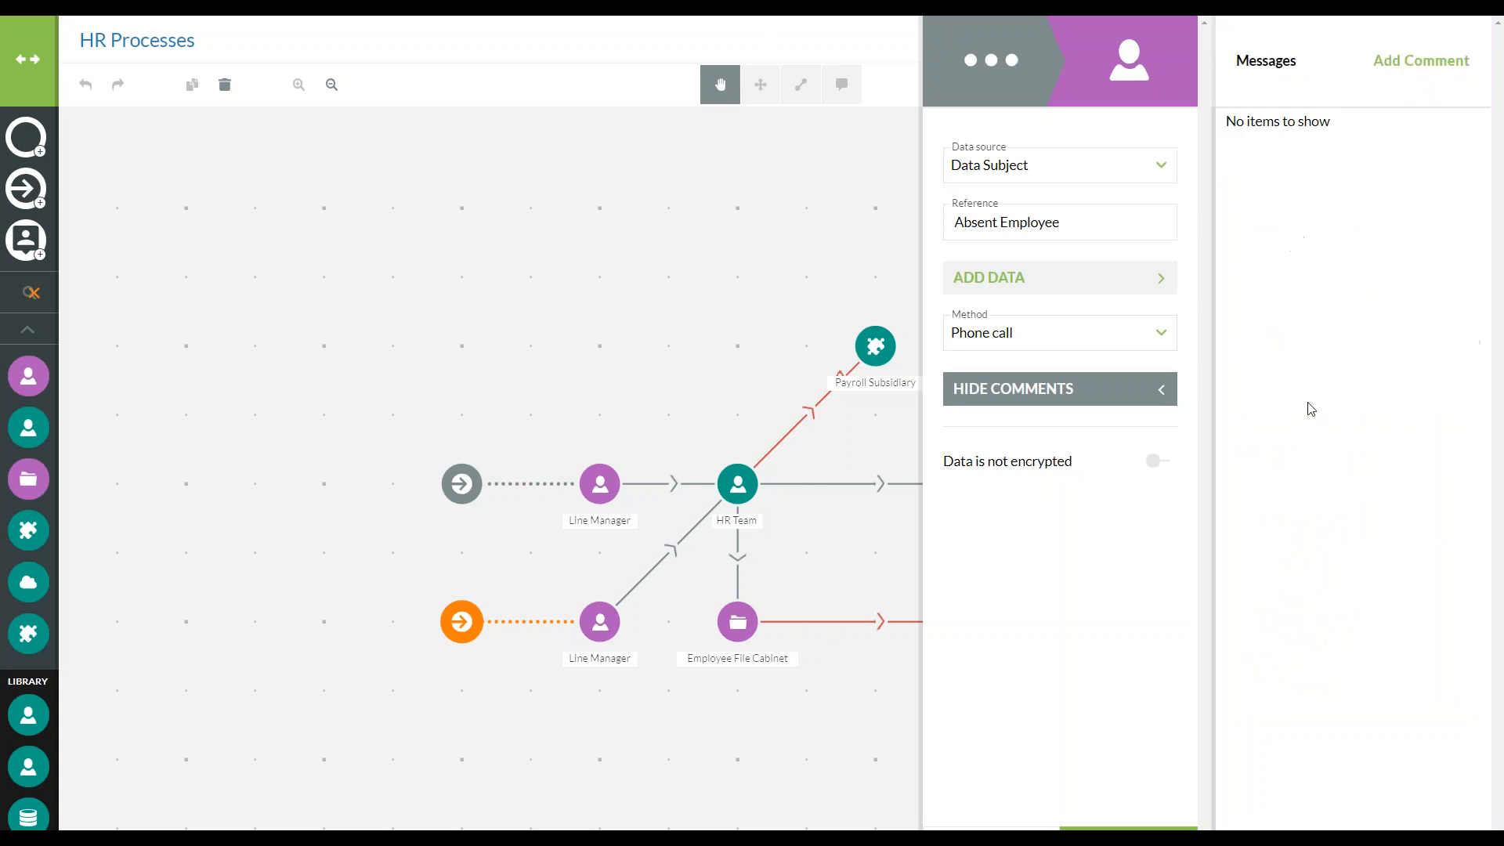
# Start adding data to the lower data input and choose Absent Employee as the data subject
pyautogui.click(1081, 282)
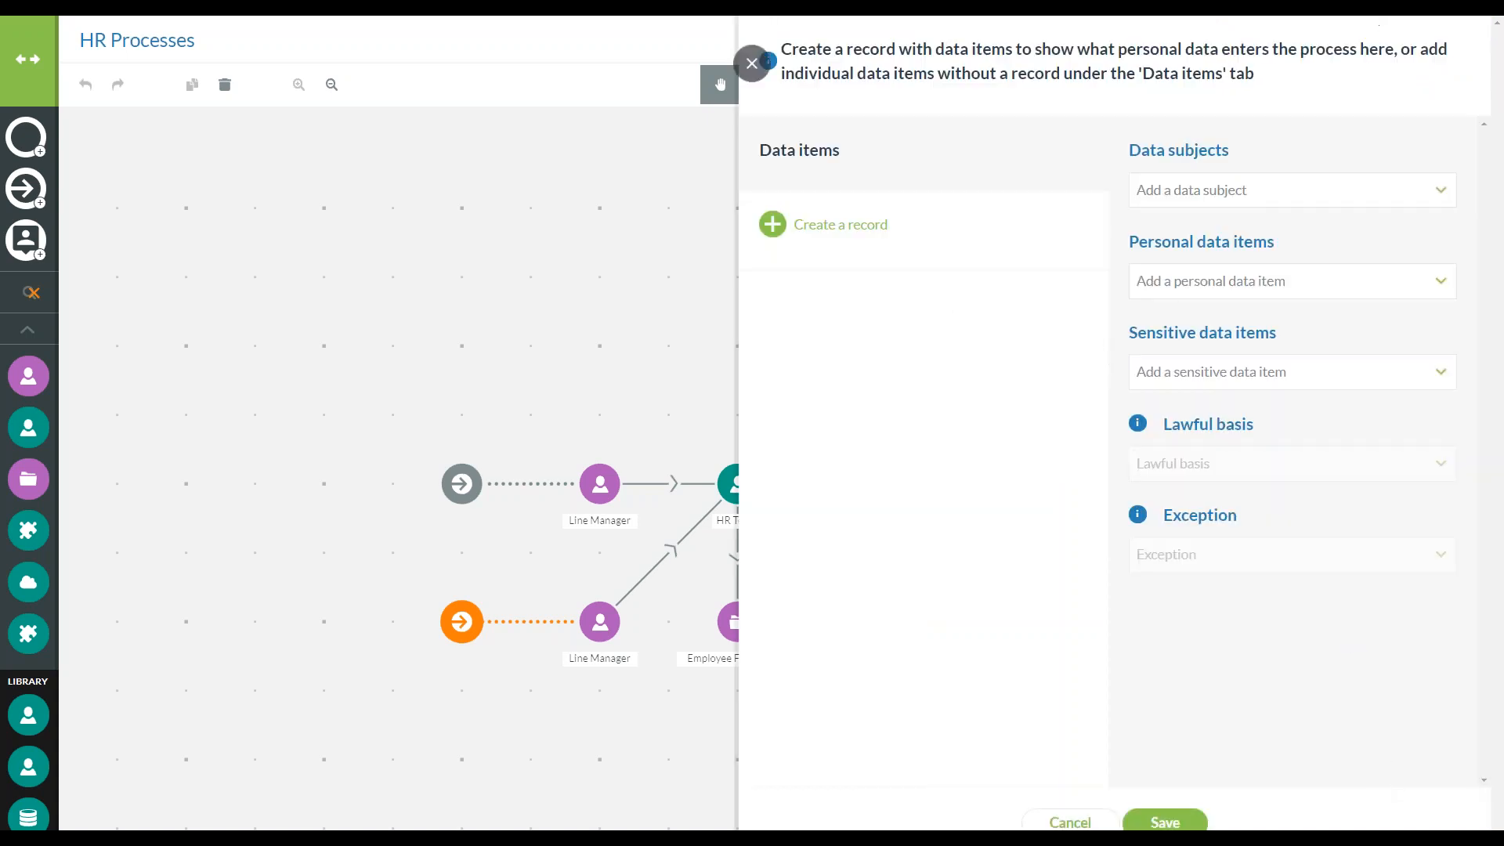
pyautogui.click(1257, 194)
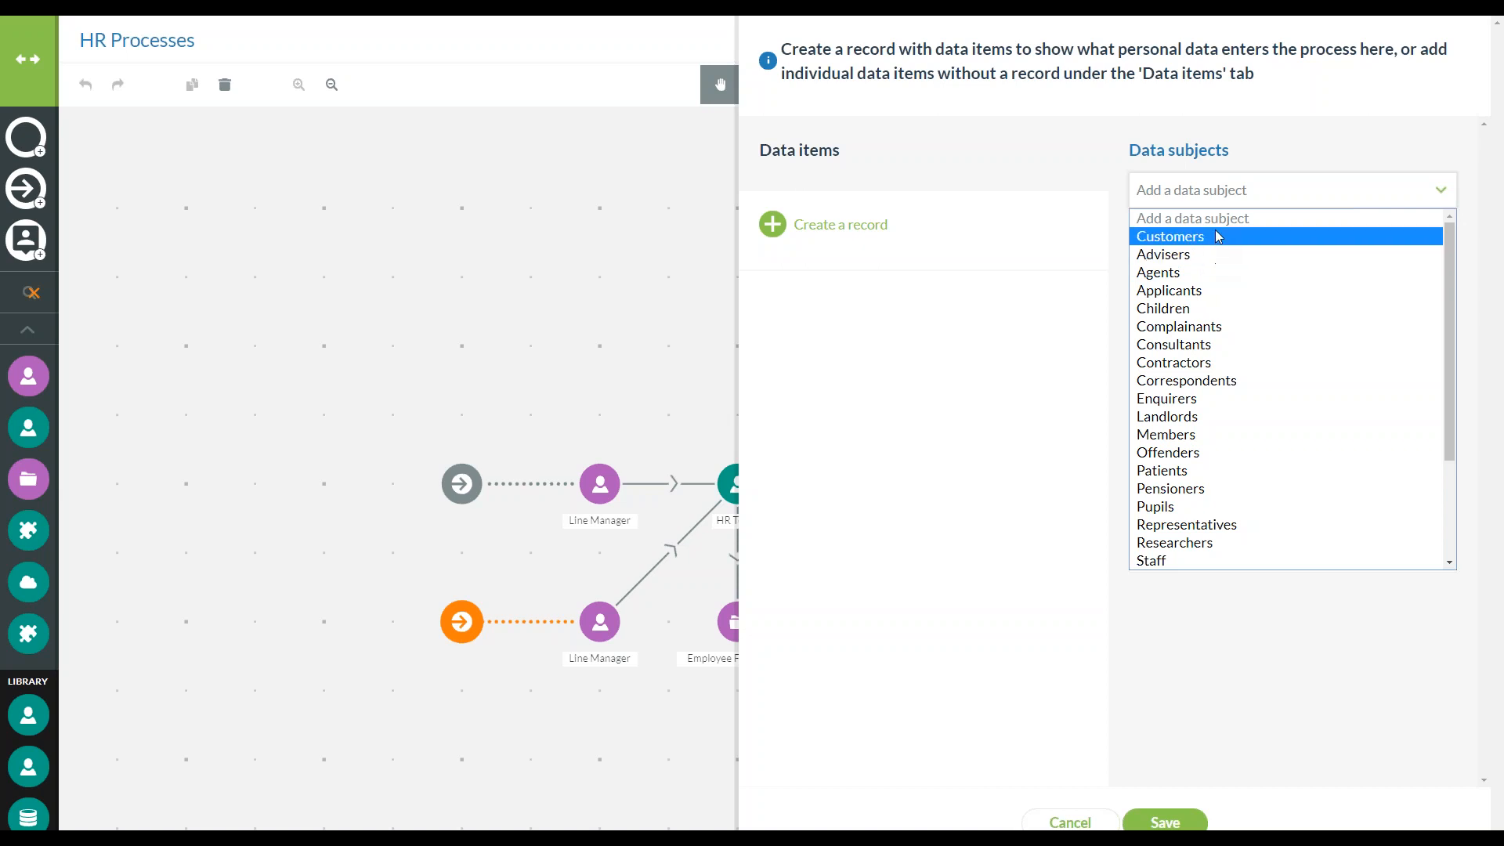
pyautogui.scroll(-3, 1214, 229)
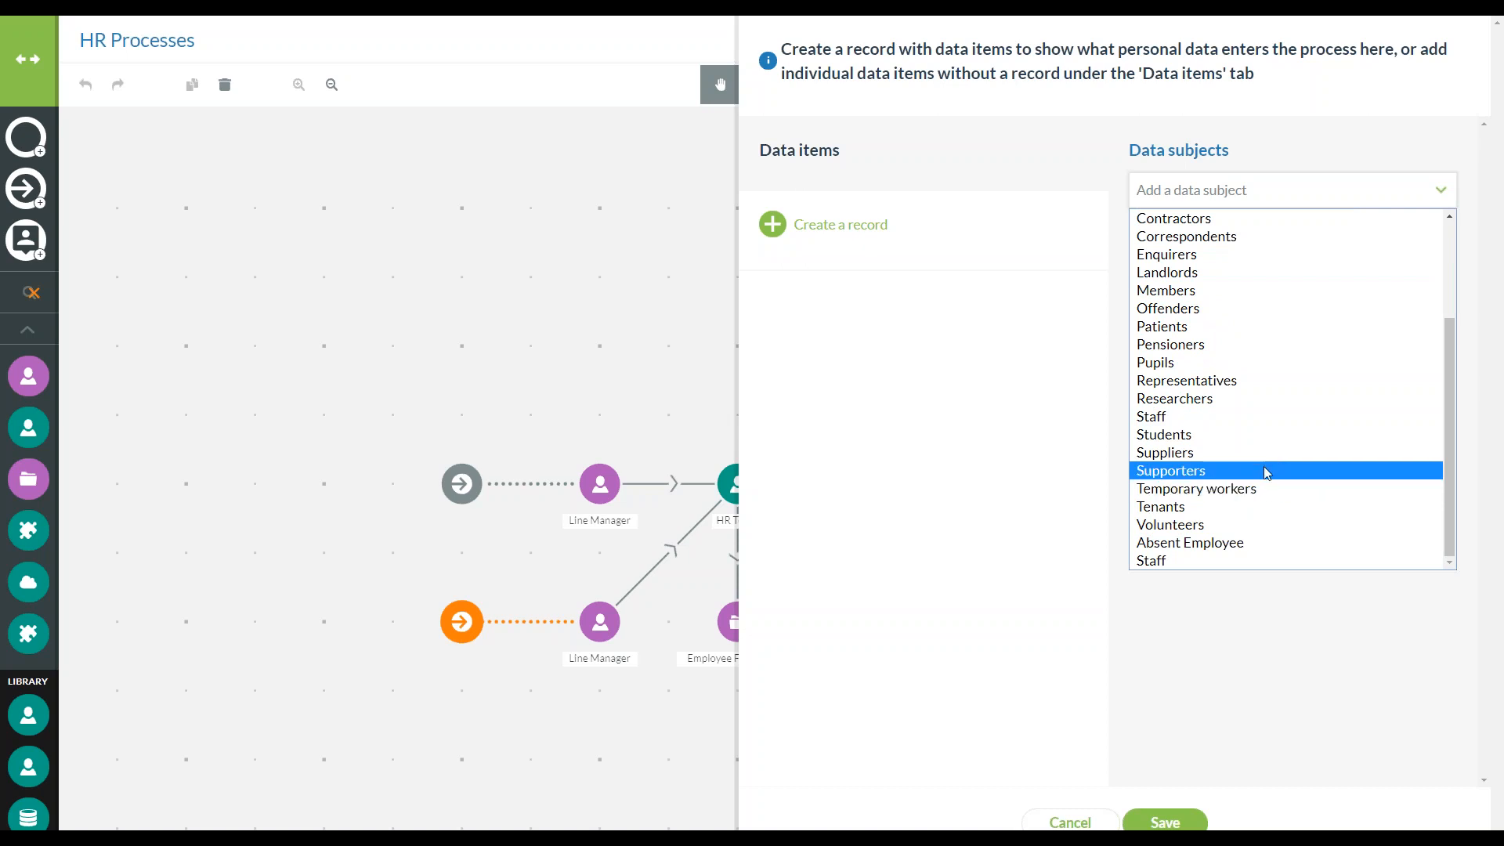
pyautogui.click(1248, 552)
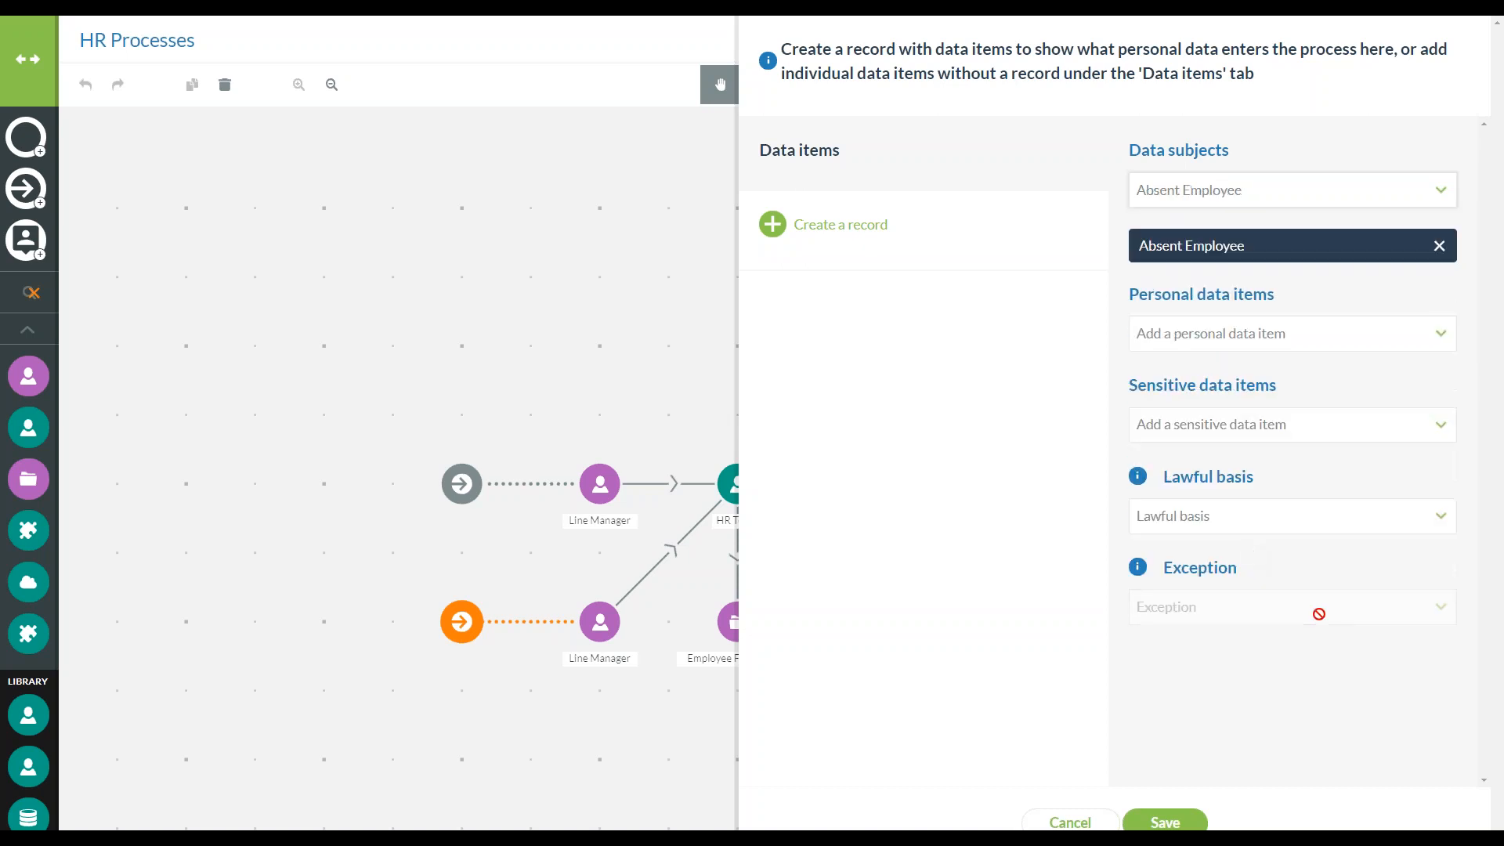
# Add the personal data items Name and Upcoming engagements for the absent employee
pyautogui.click(1329, 338)
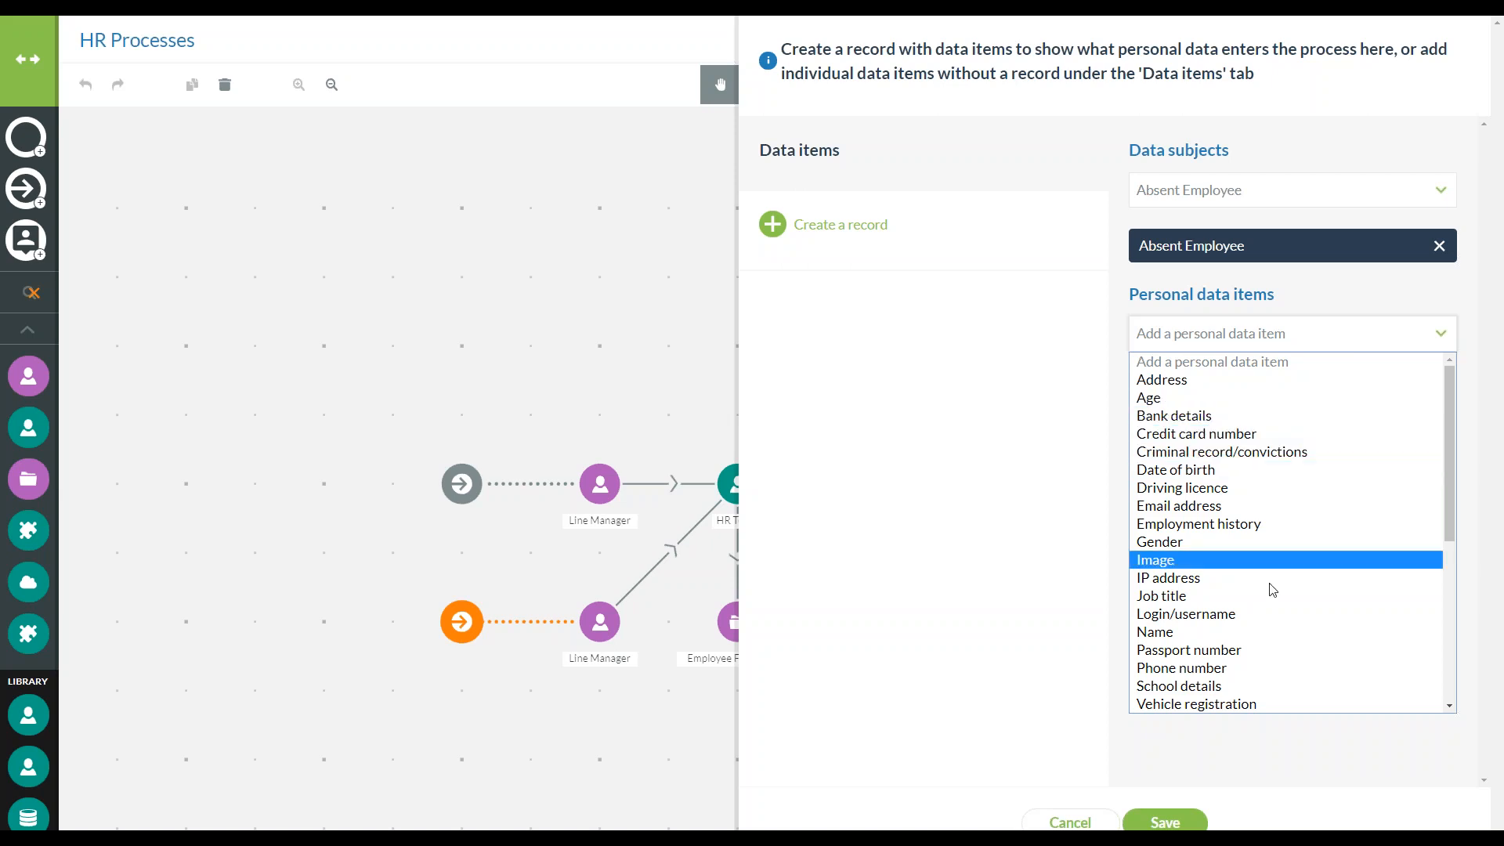
pyautogui.click(1215, 636)
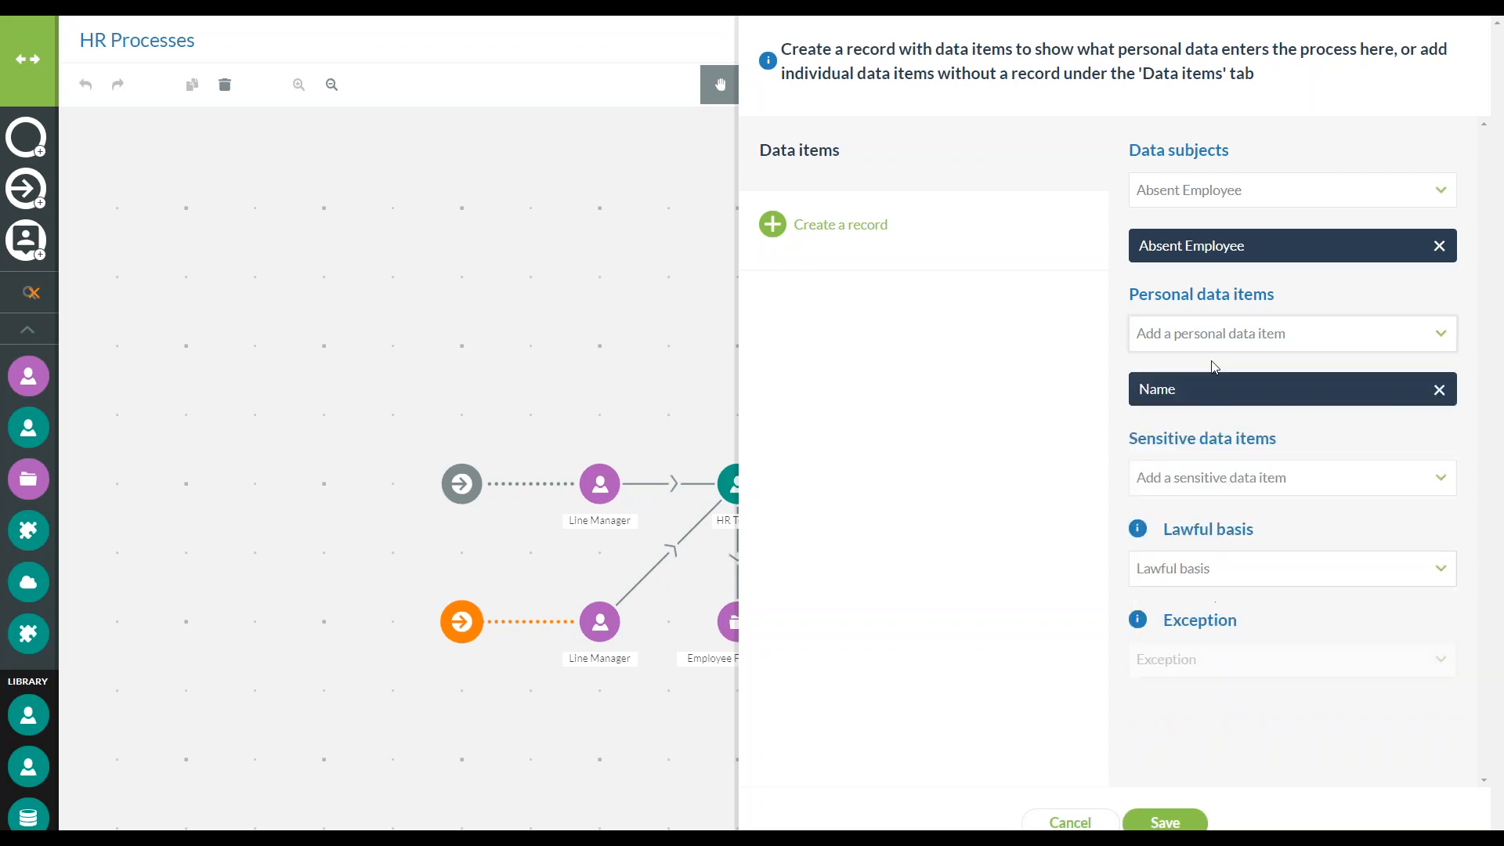
pyautogui.click(1235, 345)
pyautogui.scroll(-6, 1291, 638)
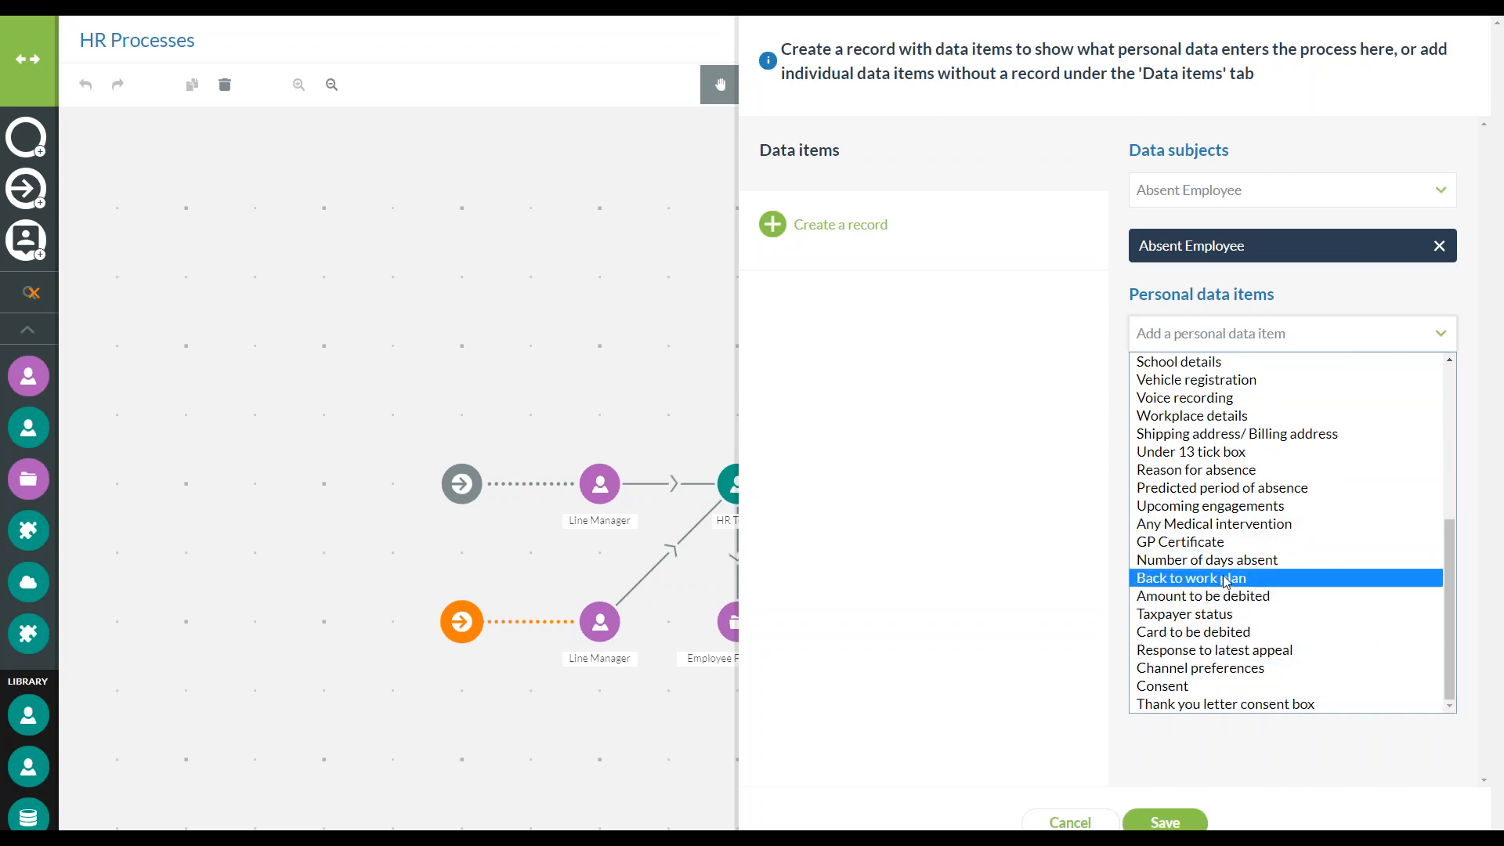
pyautogui.click(1226, 506)
# Add the personal data items Reason for absence, Any Medical intervention and Predicted period of absence
pyautogui.click(1234, 335)
pyautogui.scroll(-5, 1218, 534)
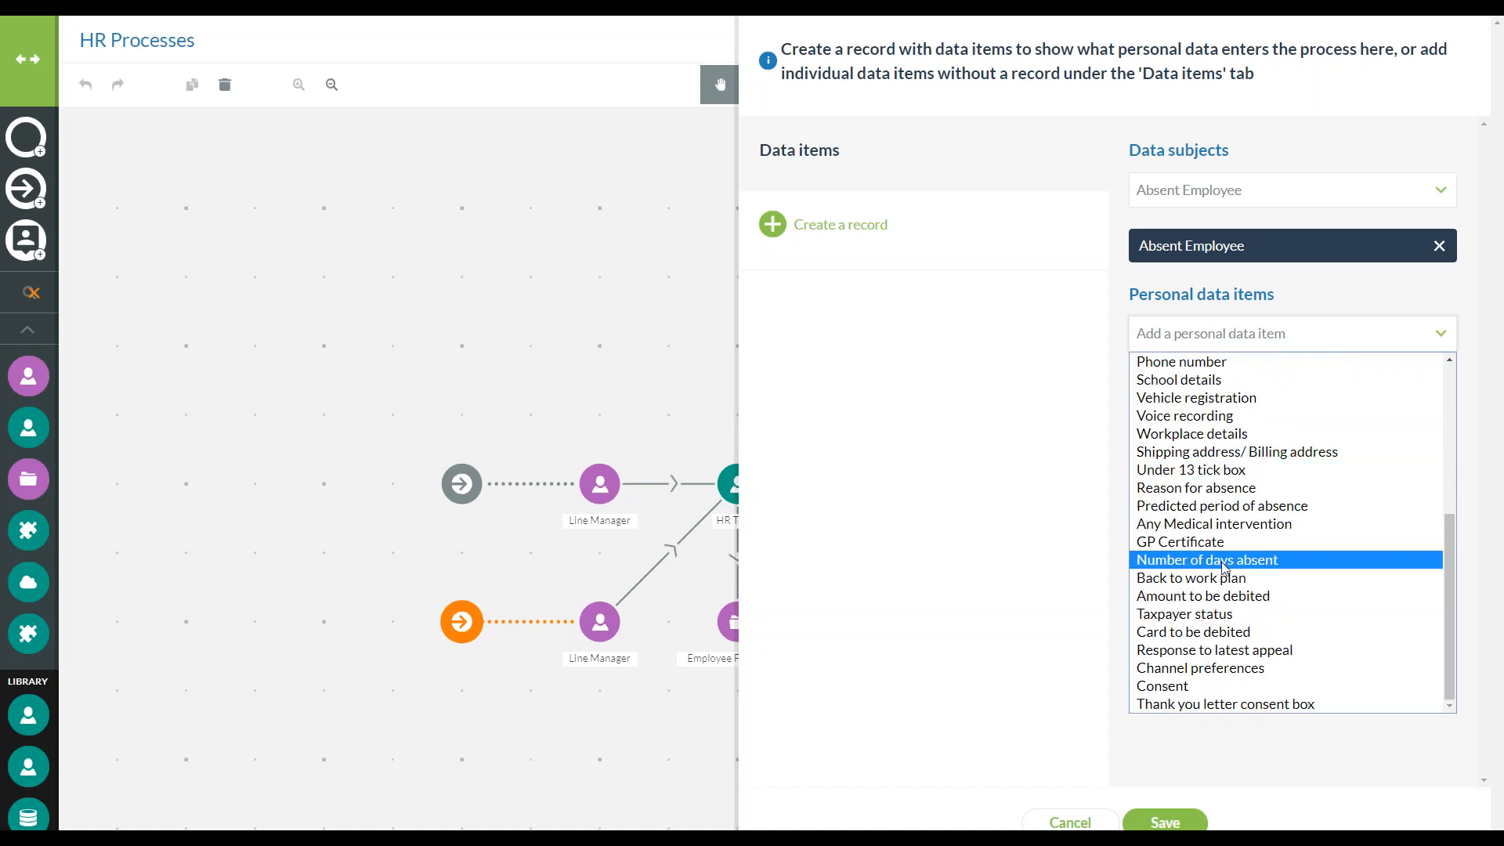
pyautogui.click(1219, 490)
pyautogui.click(1244, 343)
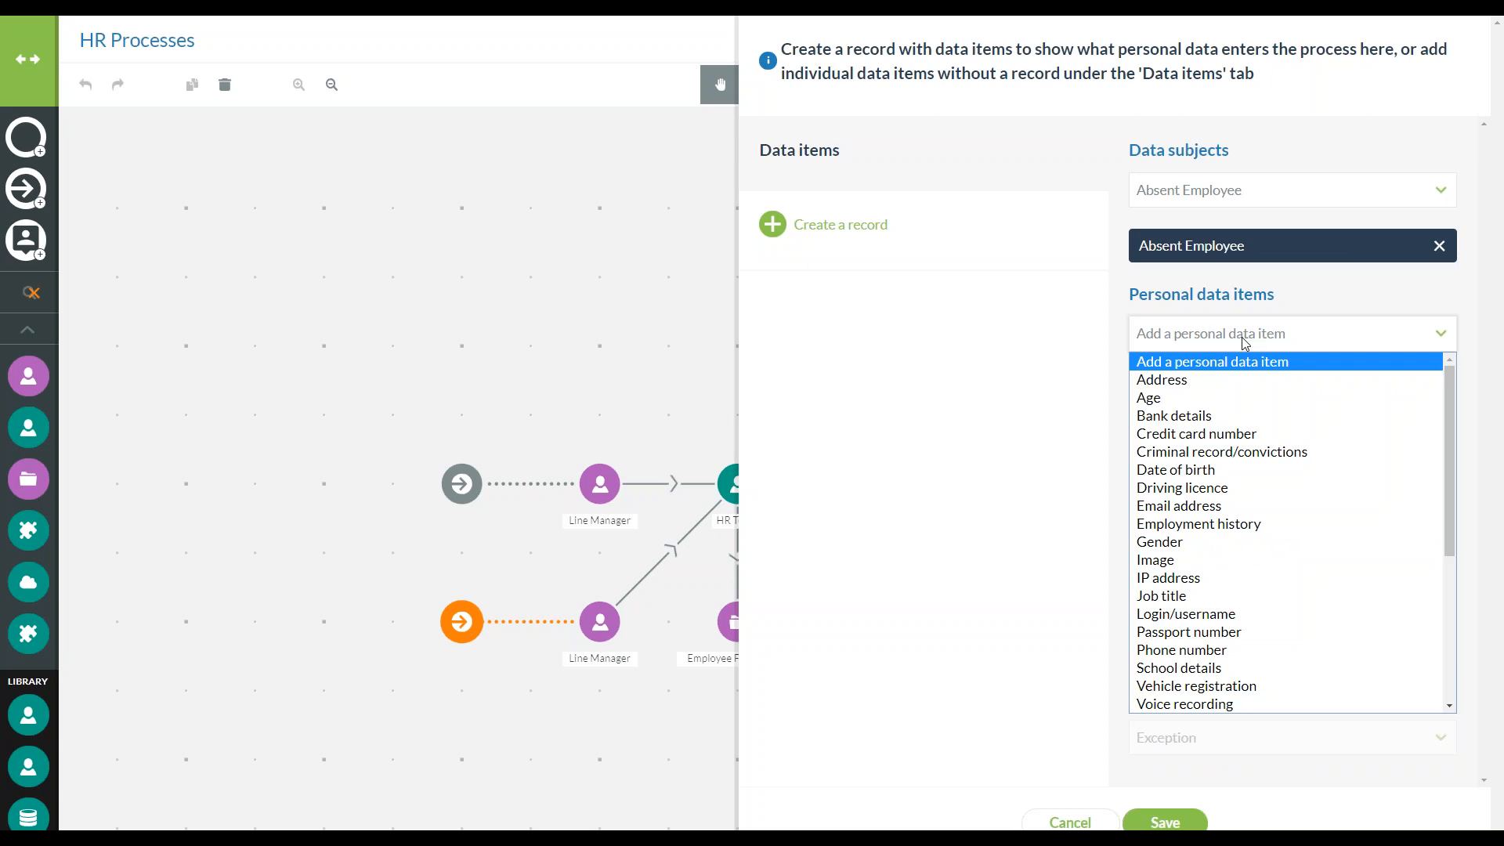
pyautogui.scroll(-5, 1270, 517)
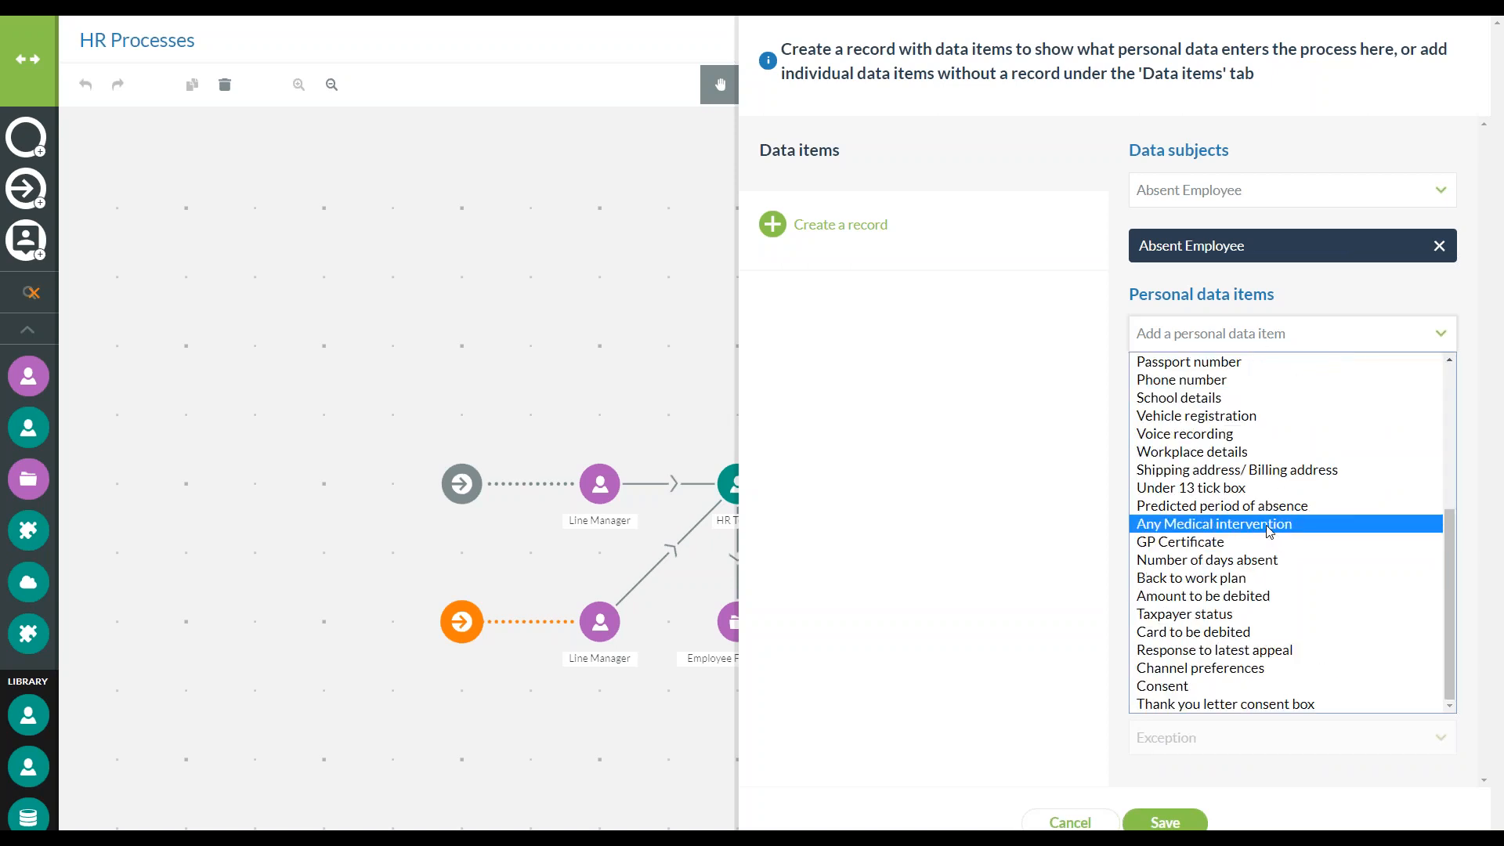
pyautogui.click(1270, 524)
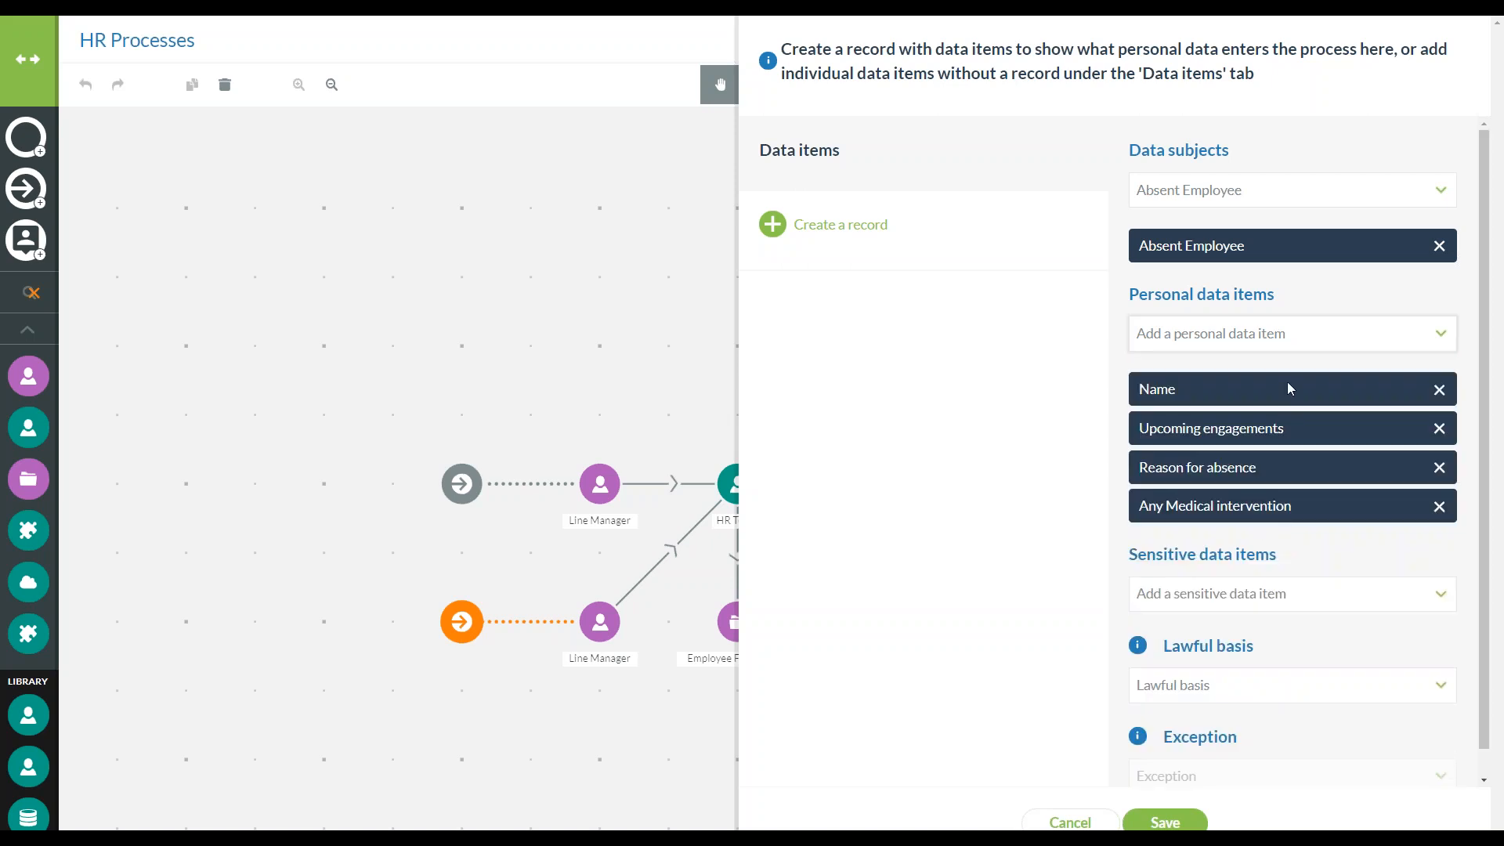
pyautogui.click(1296, 338)
pyautogui.scroll(-5, 1260, 509)
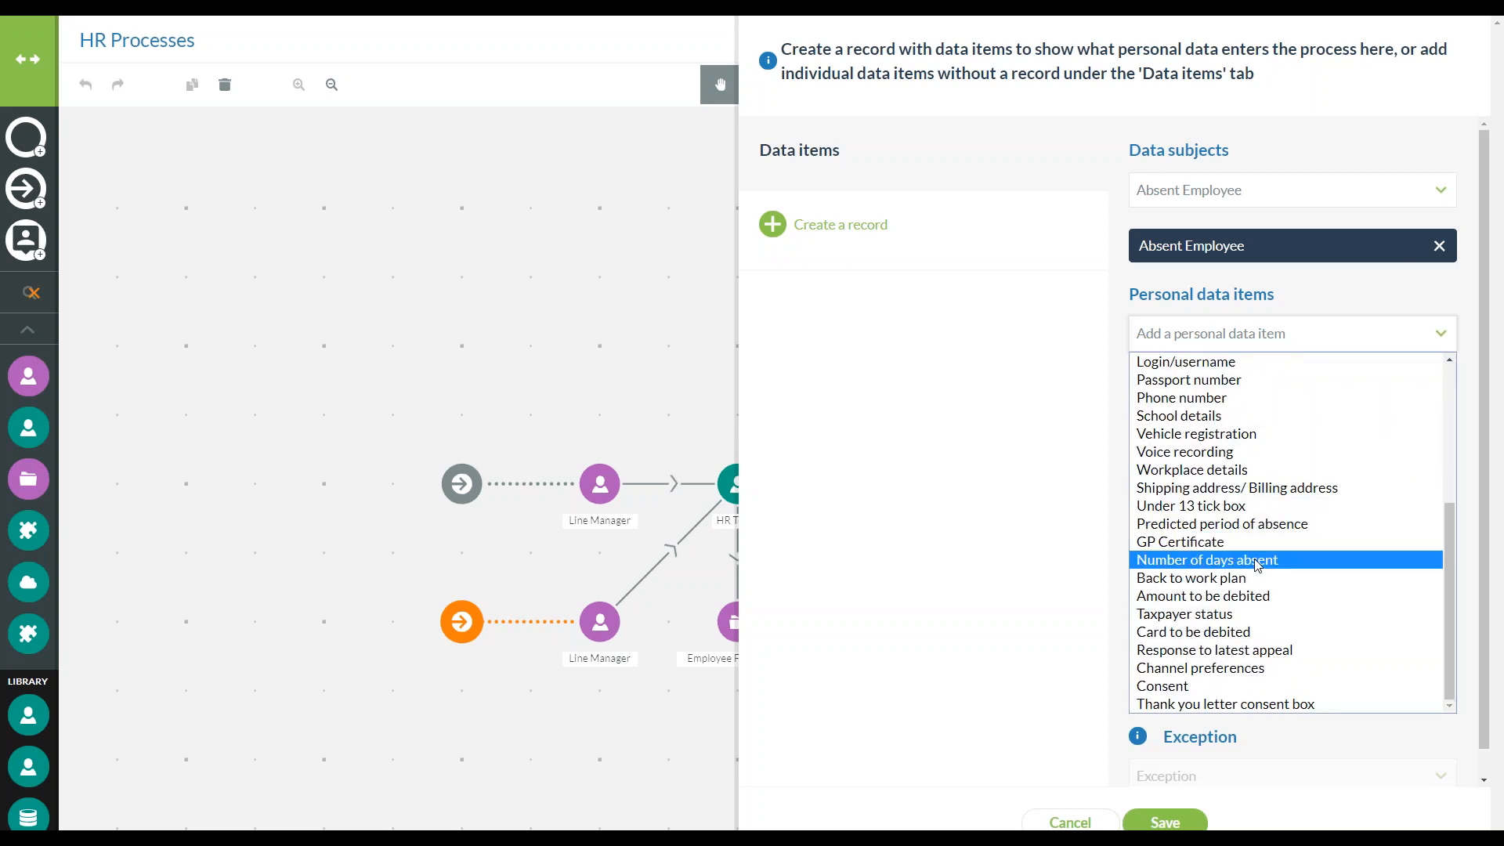
pyautogui.click(1262, 524)
# Add the sensitive data item Physical health to the absent employee's data
pyautogui.scroll(-1, 1262, 528)
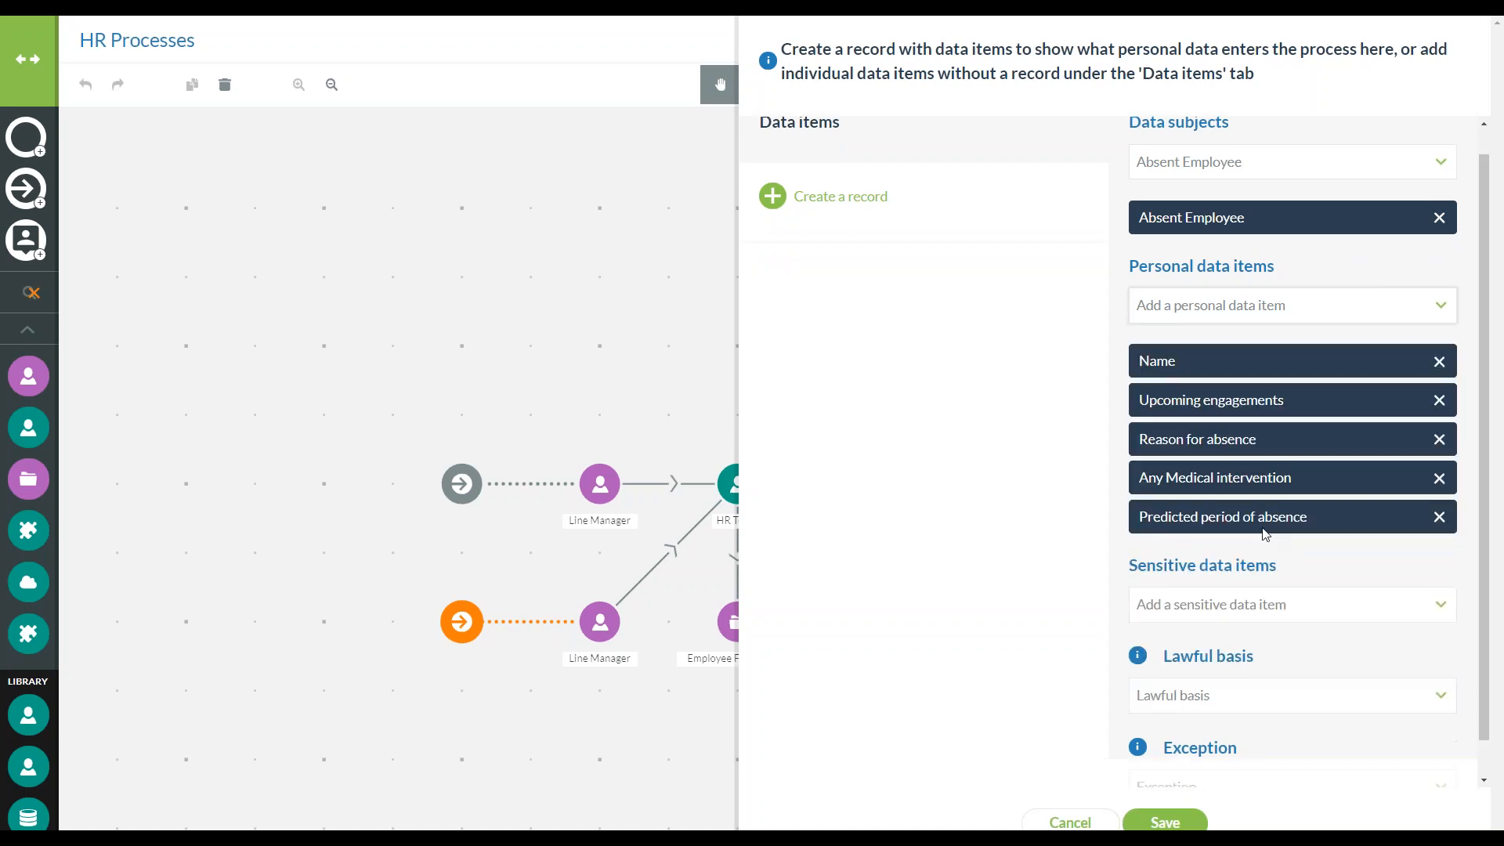
pyautogui.click(1259, 565)
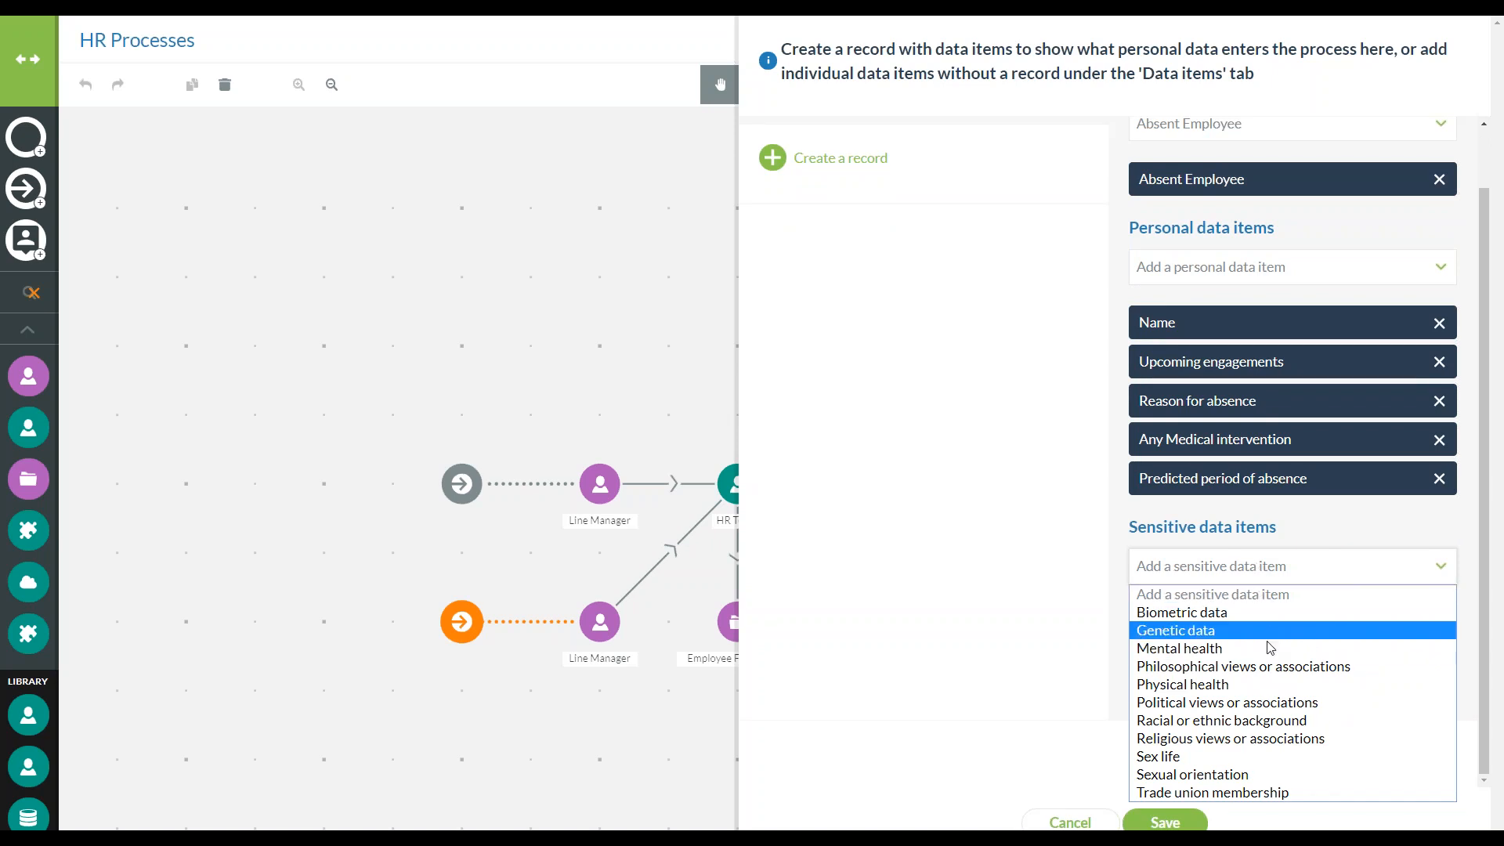
pyautogui.click(1270, 684)
pyautogui.scroll(-1, 1275, 665)
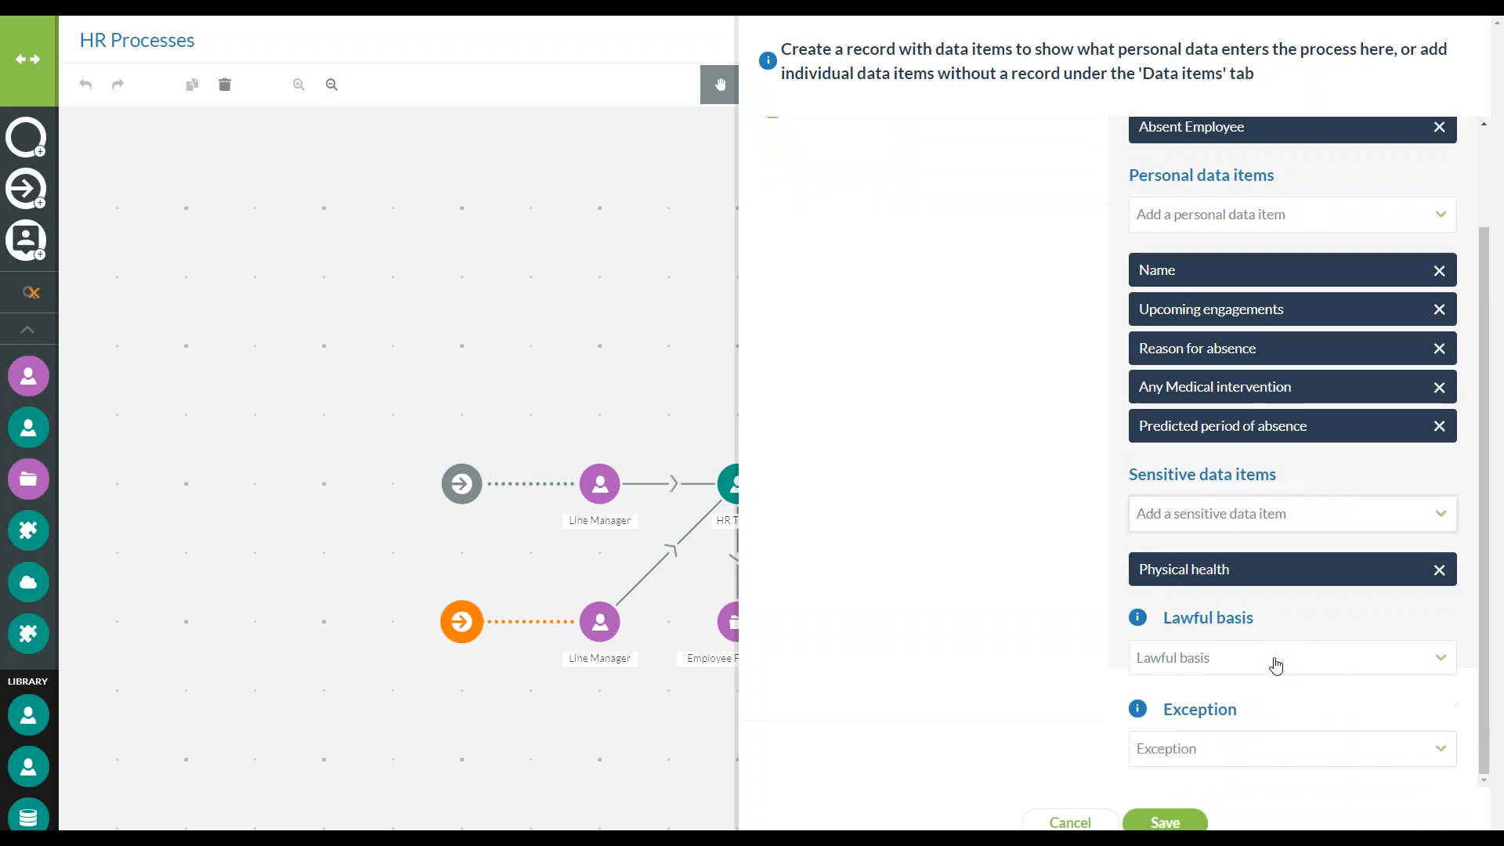
# Set the lawful basis to Contractual necessity and the exception to Employment law, and save the lower data input
pyautogui.click(1271, 660)
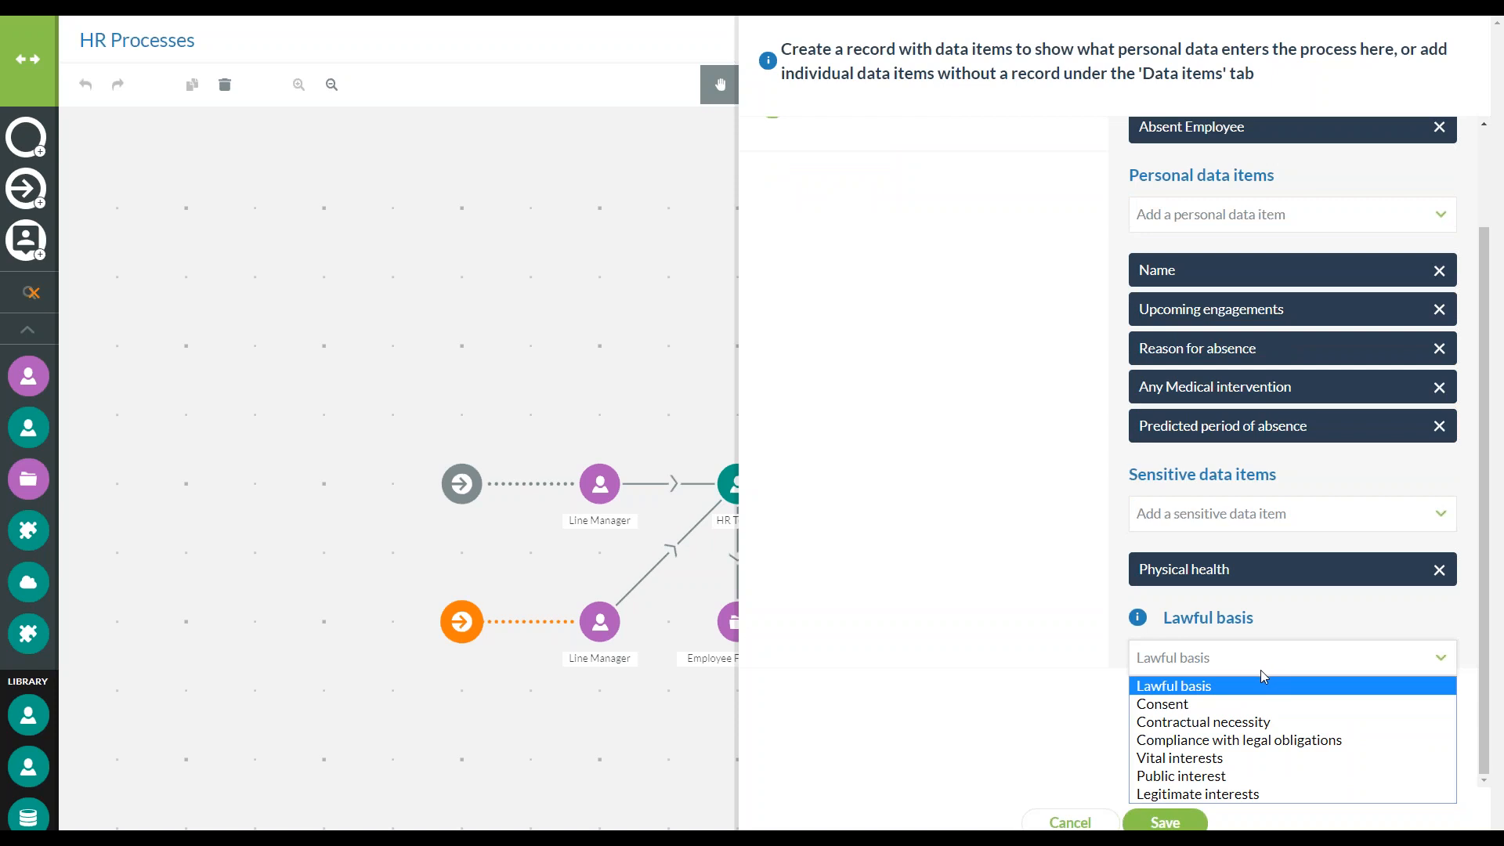
pyautogui.click(1261, 723)
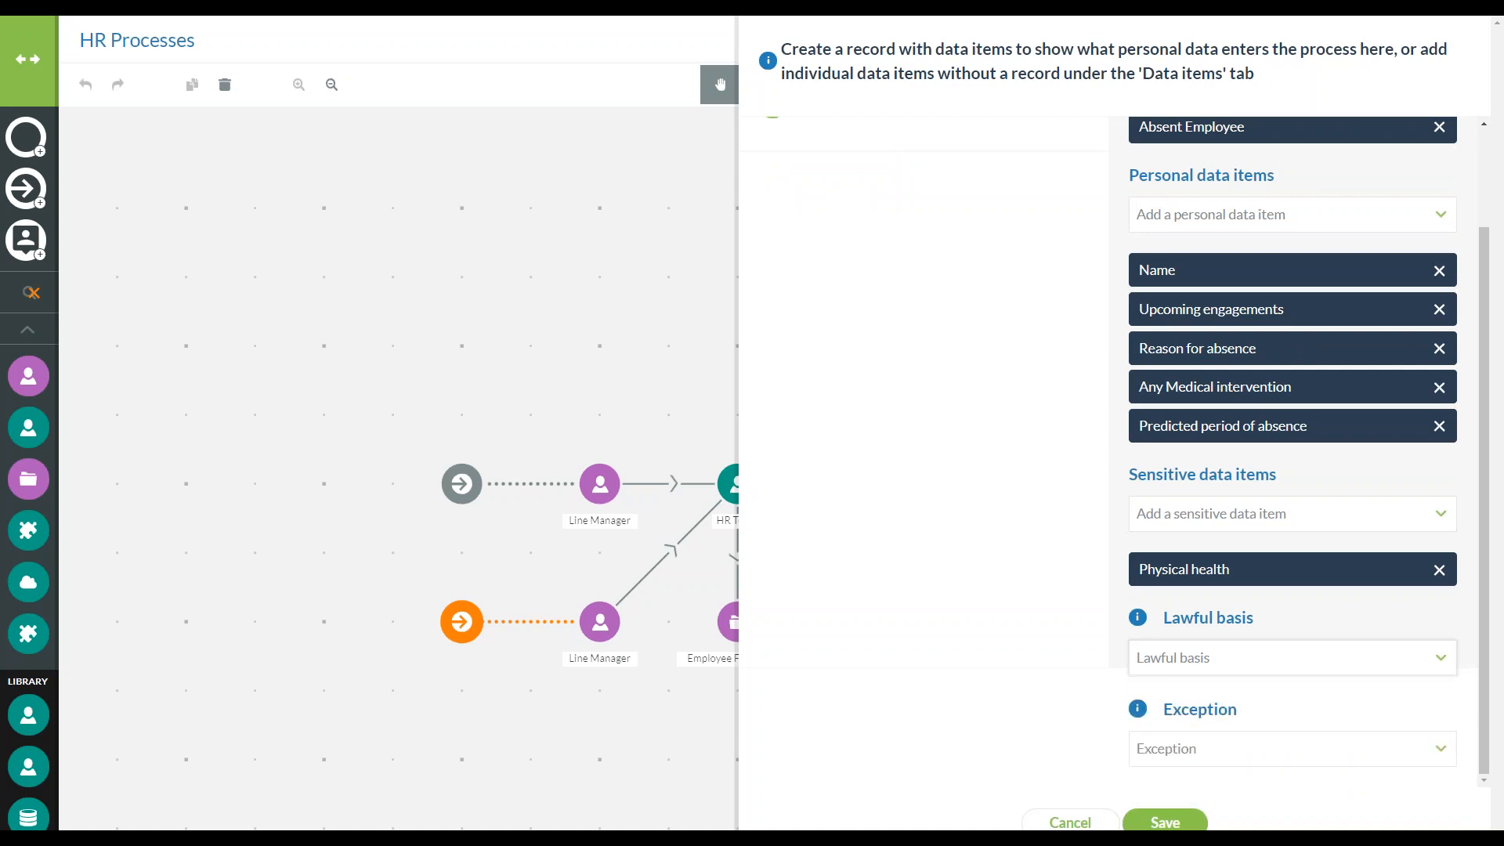
pyautogui.click(1269, 753)
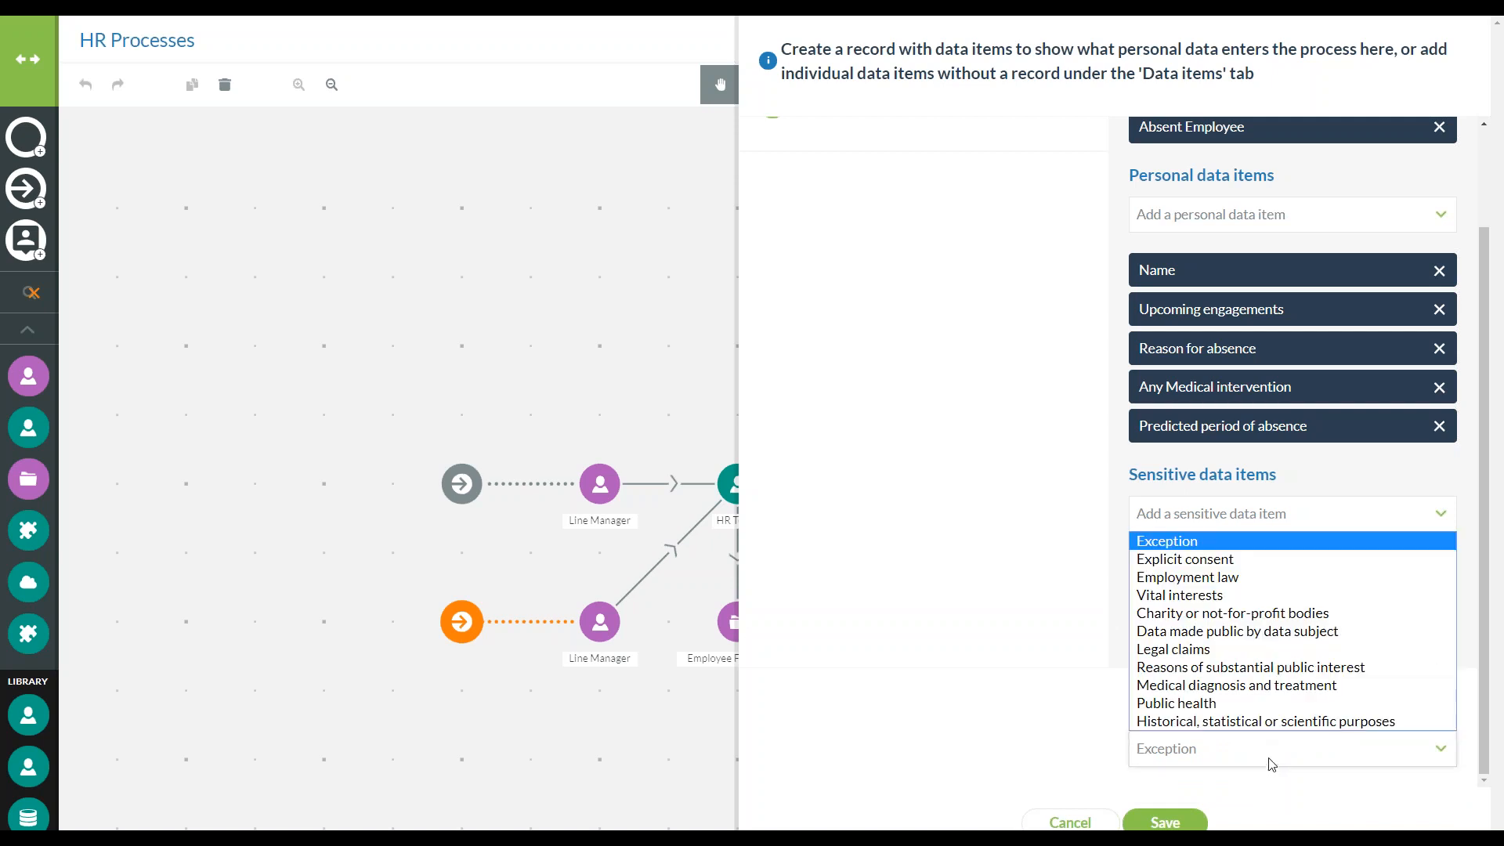
pyautogui.click(1208, 579)
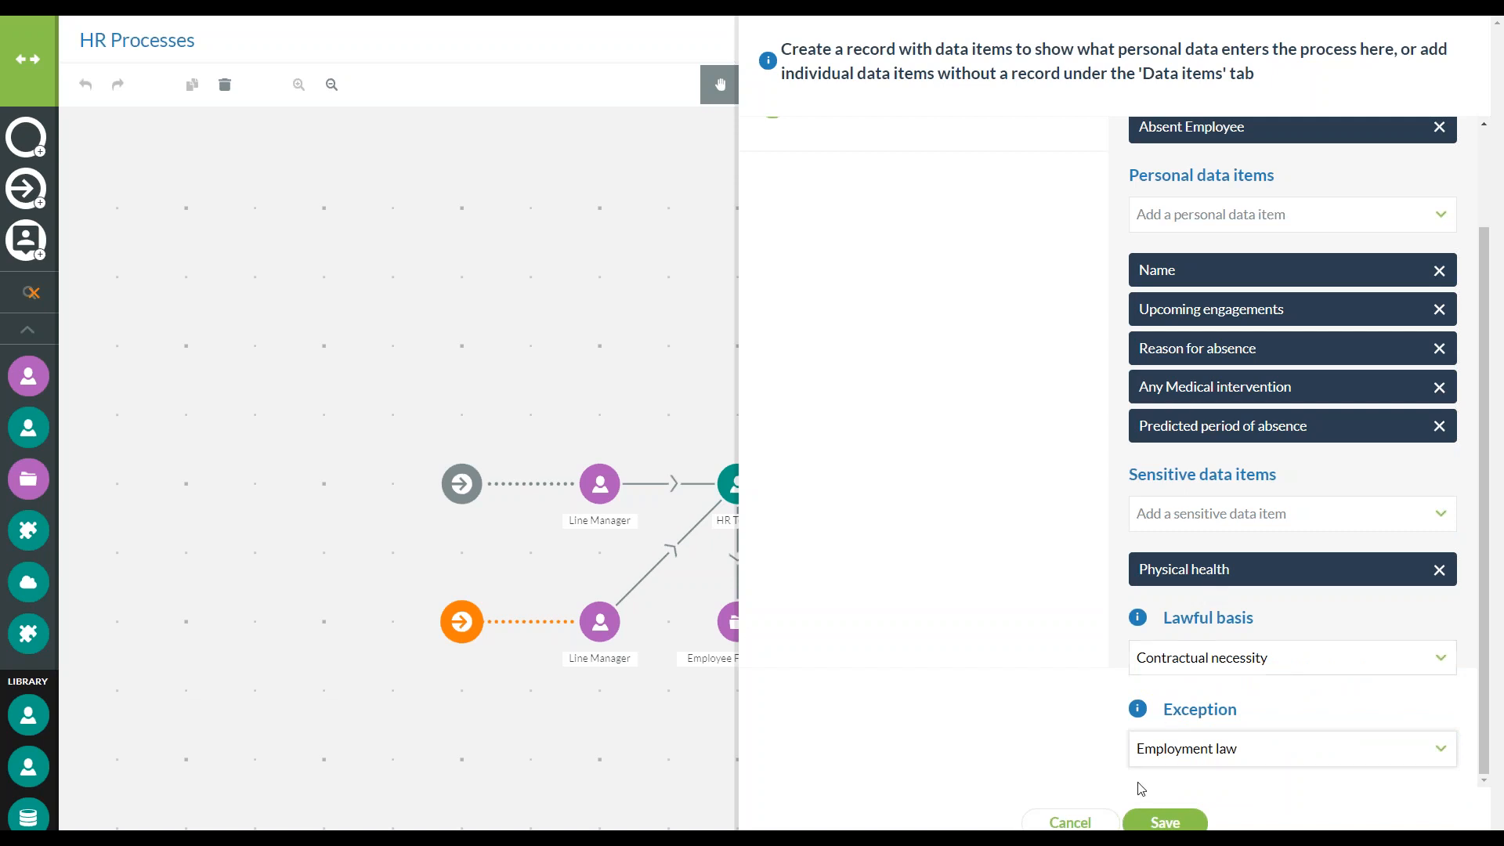
pyautogui.click(1151, 822)
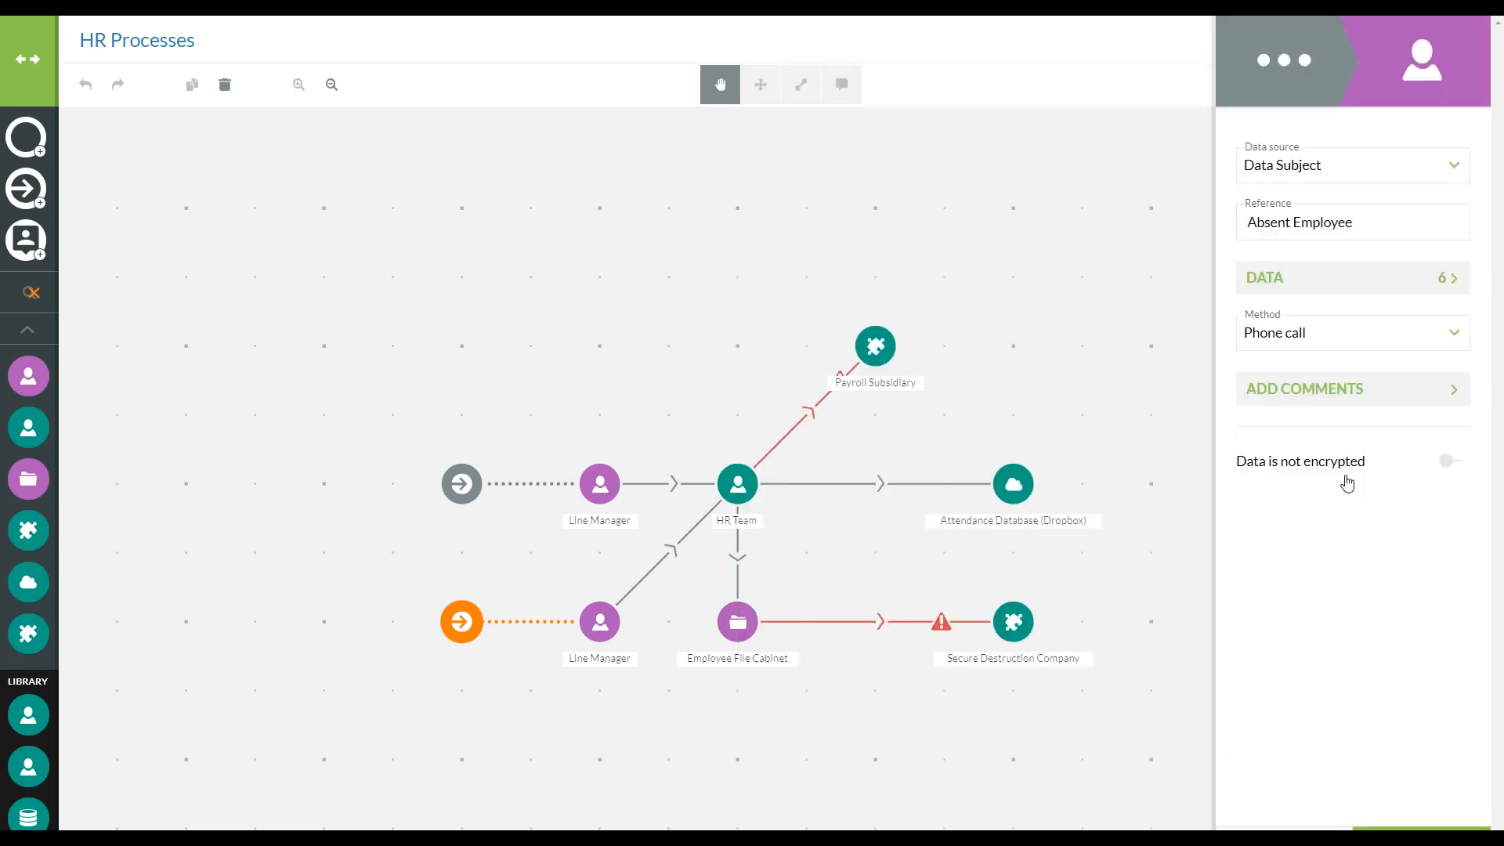
pyautogui.click(1351, 827)
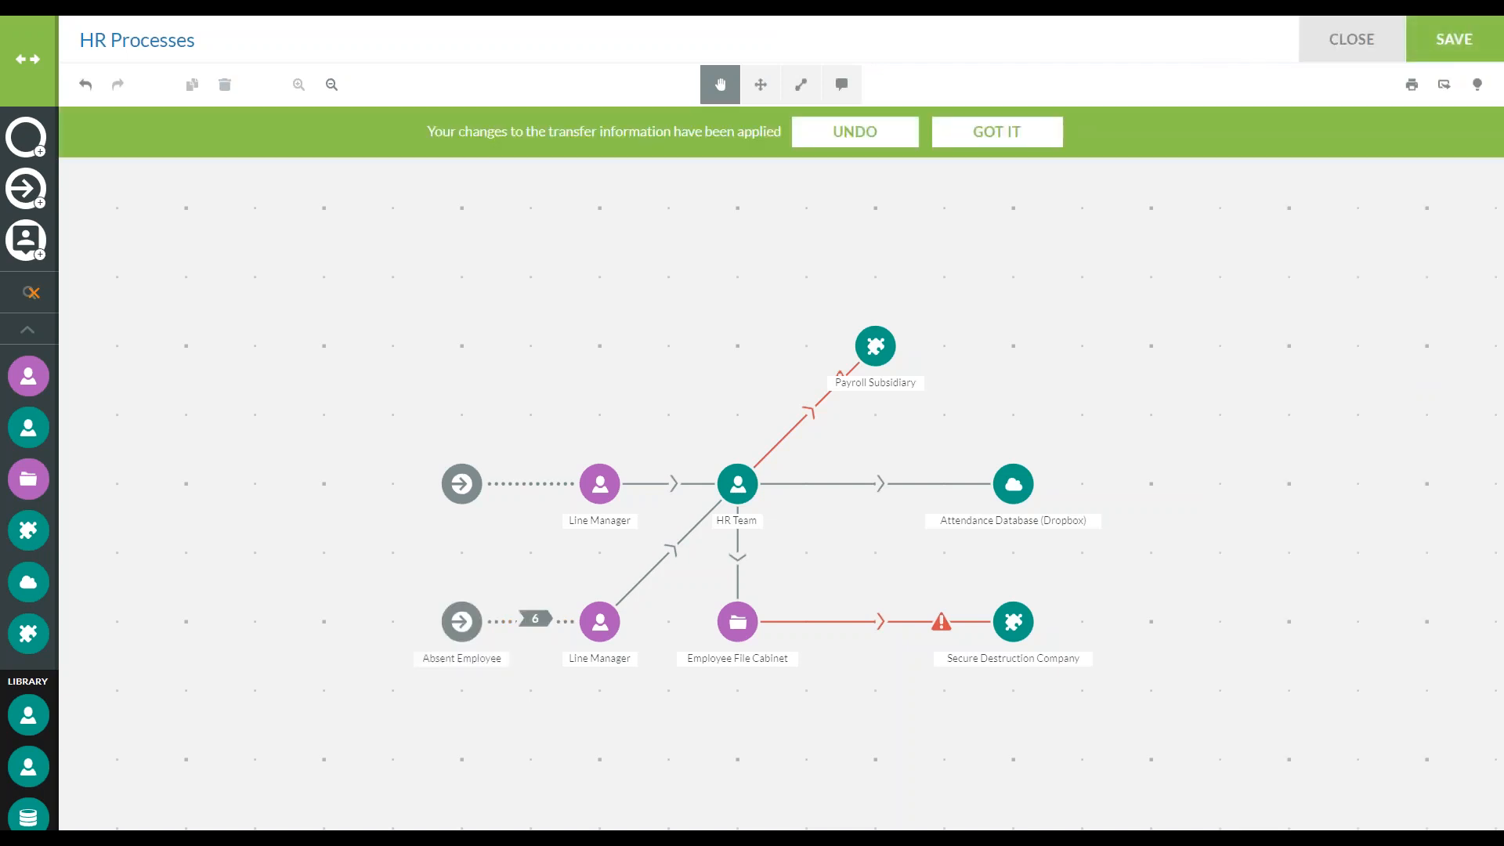
# Record a known storage period of 7 years for the Absent Employee data items on the lower Line Manager asset and save it
pyautogui.click(599, 630)
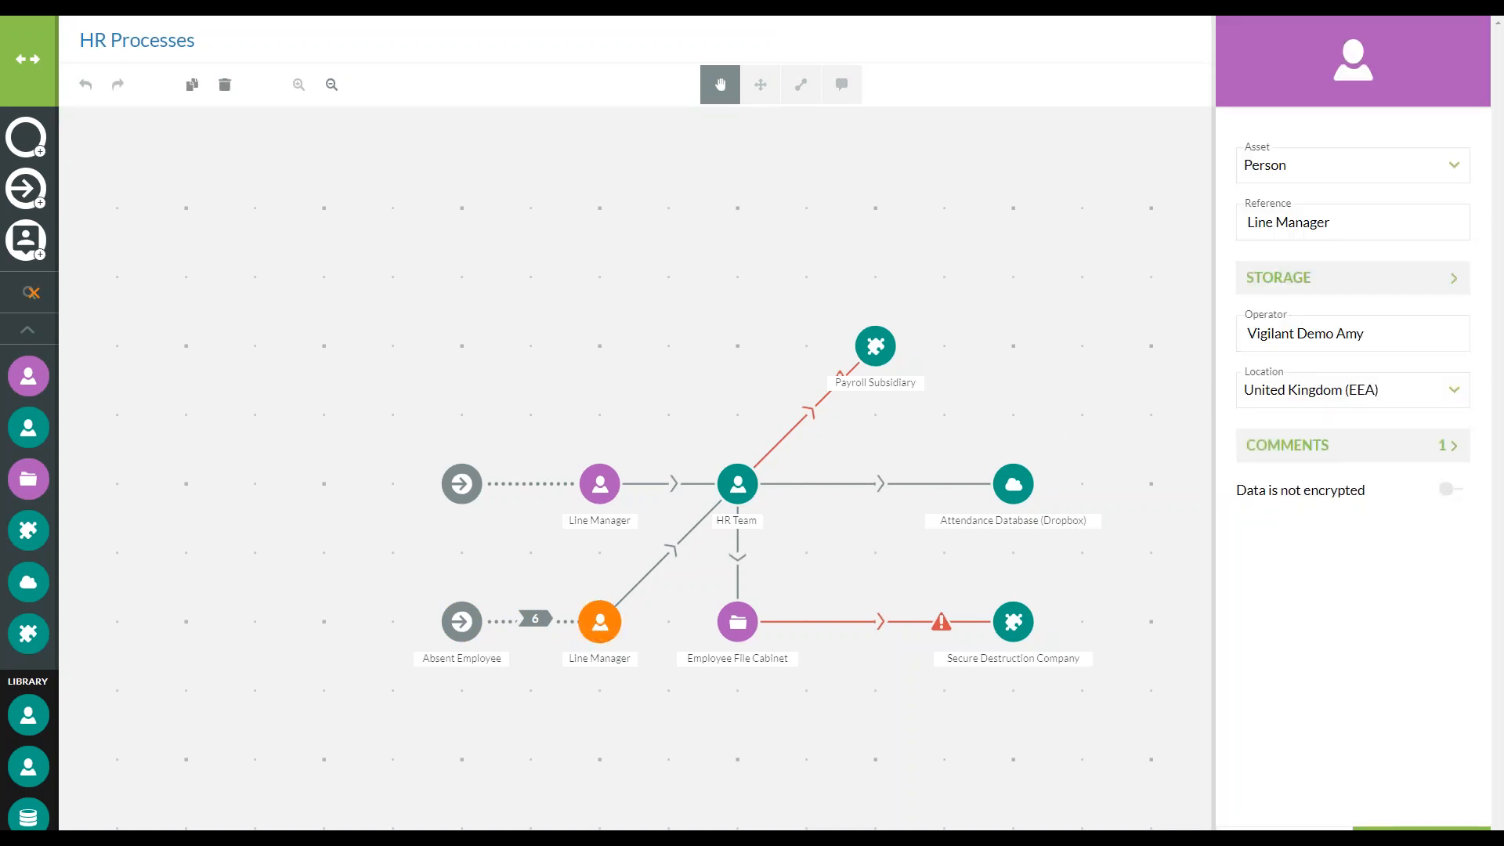
pyautogui.click(1353, 278)
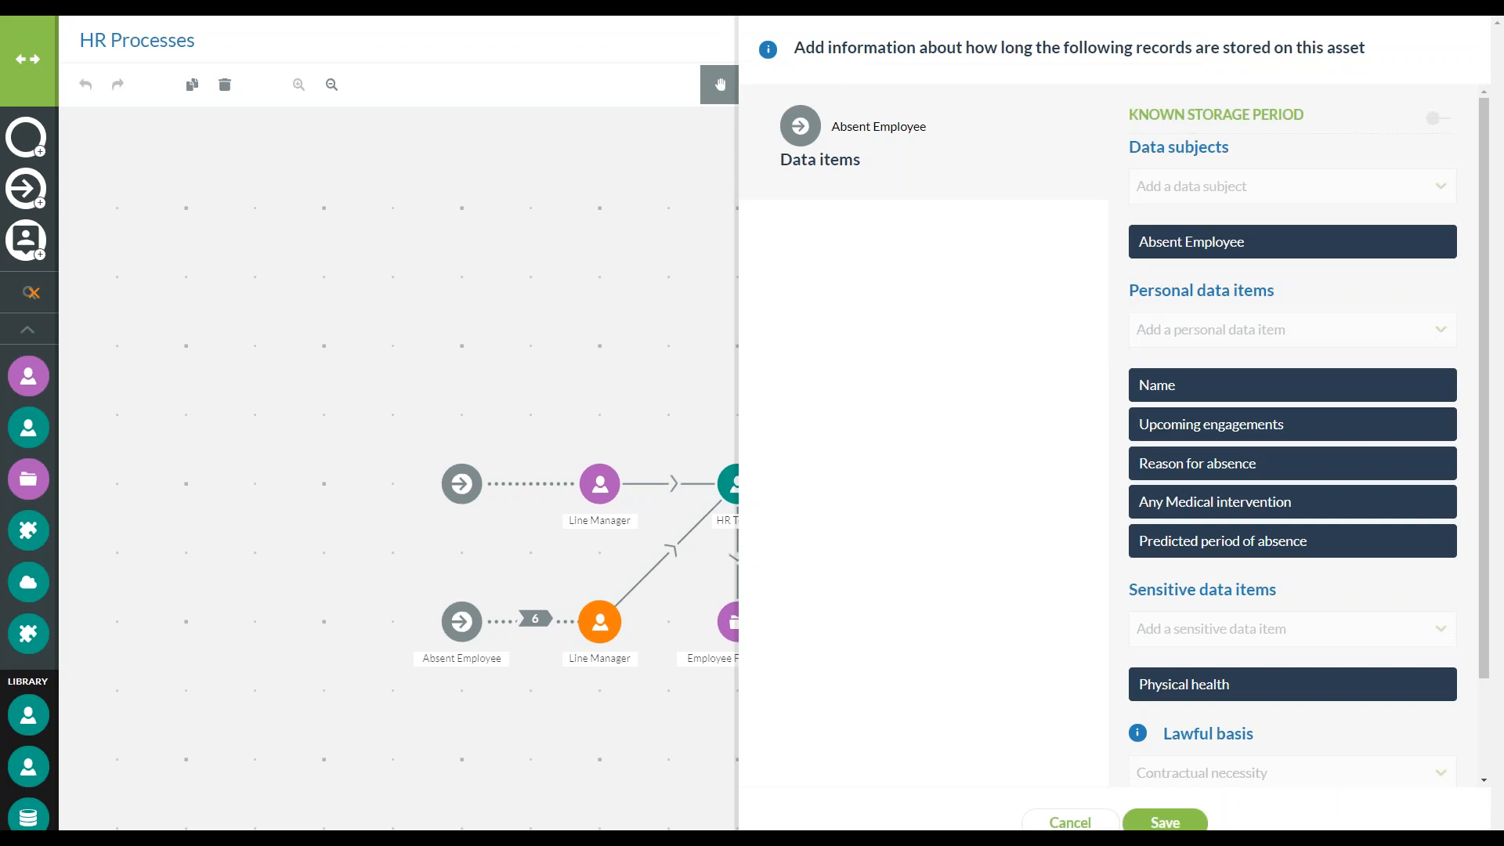
pyautogui.click(1426, 119)
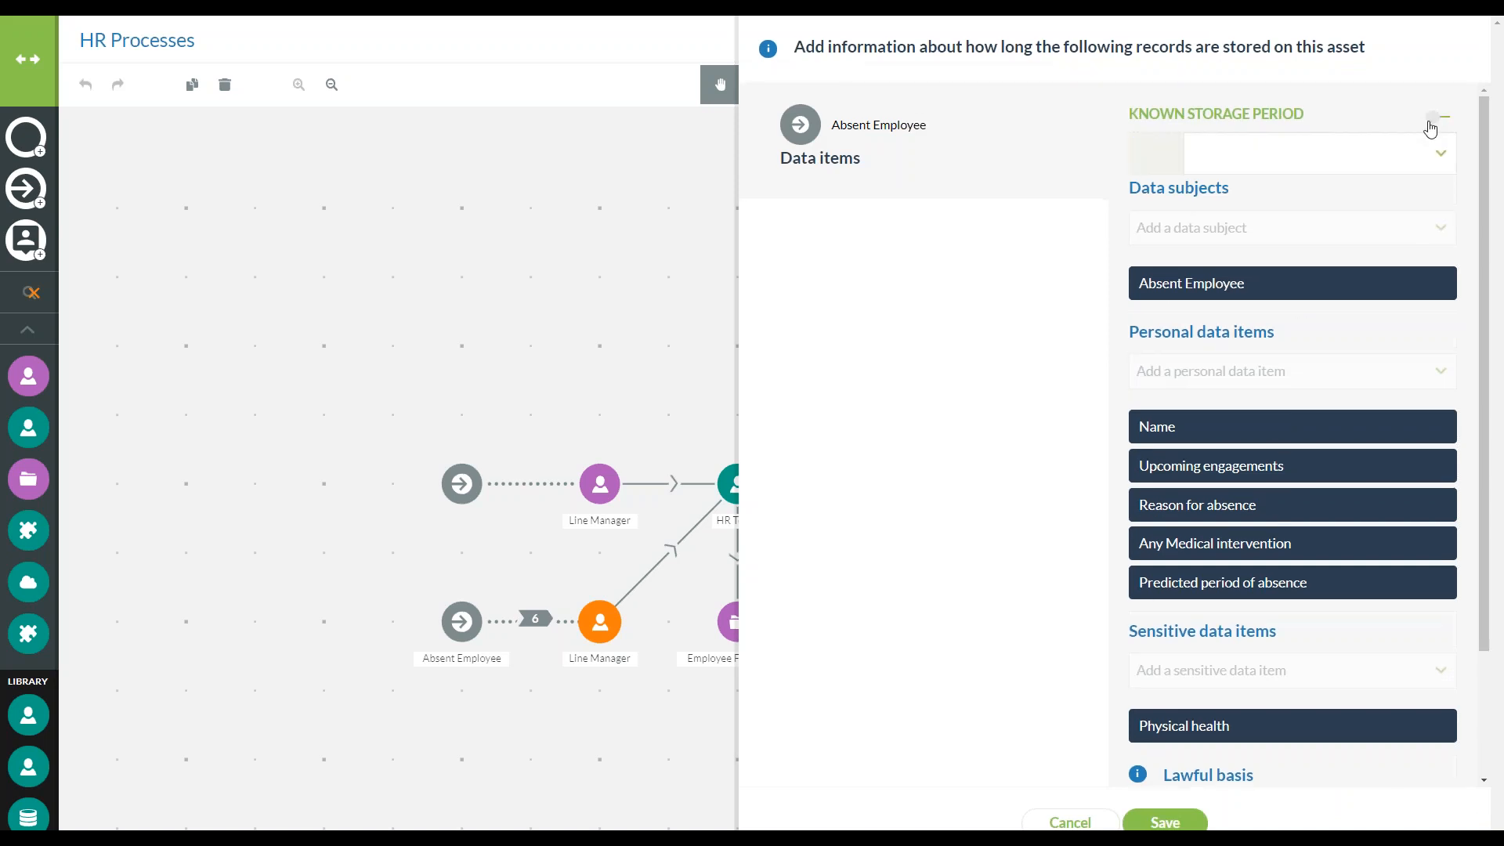
pyautogui.click(1409, 165)
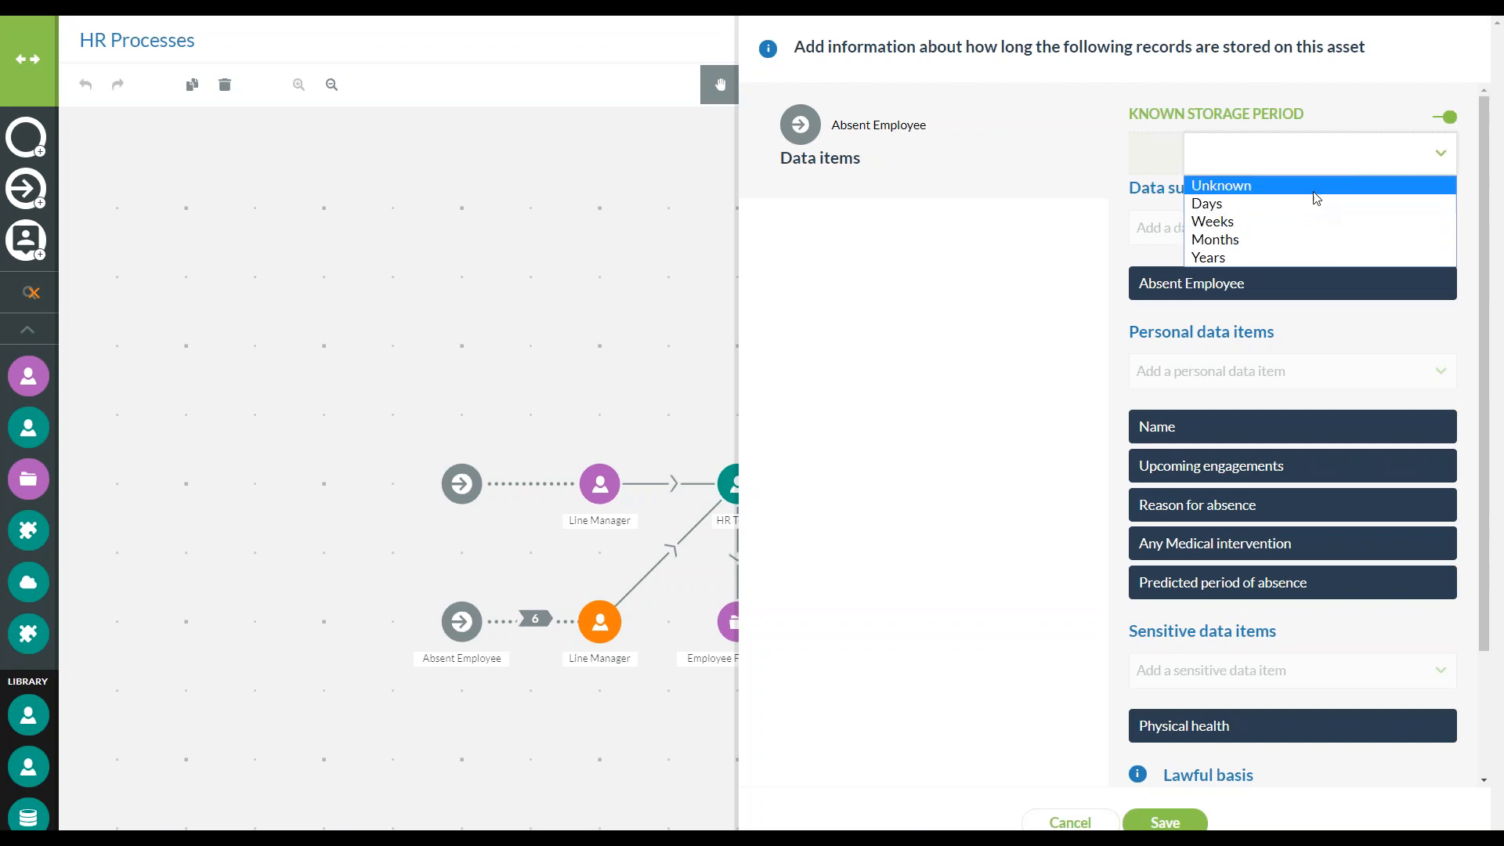
pyautogui.click(1281, 259)
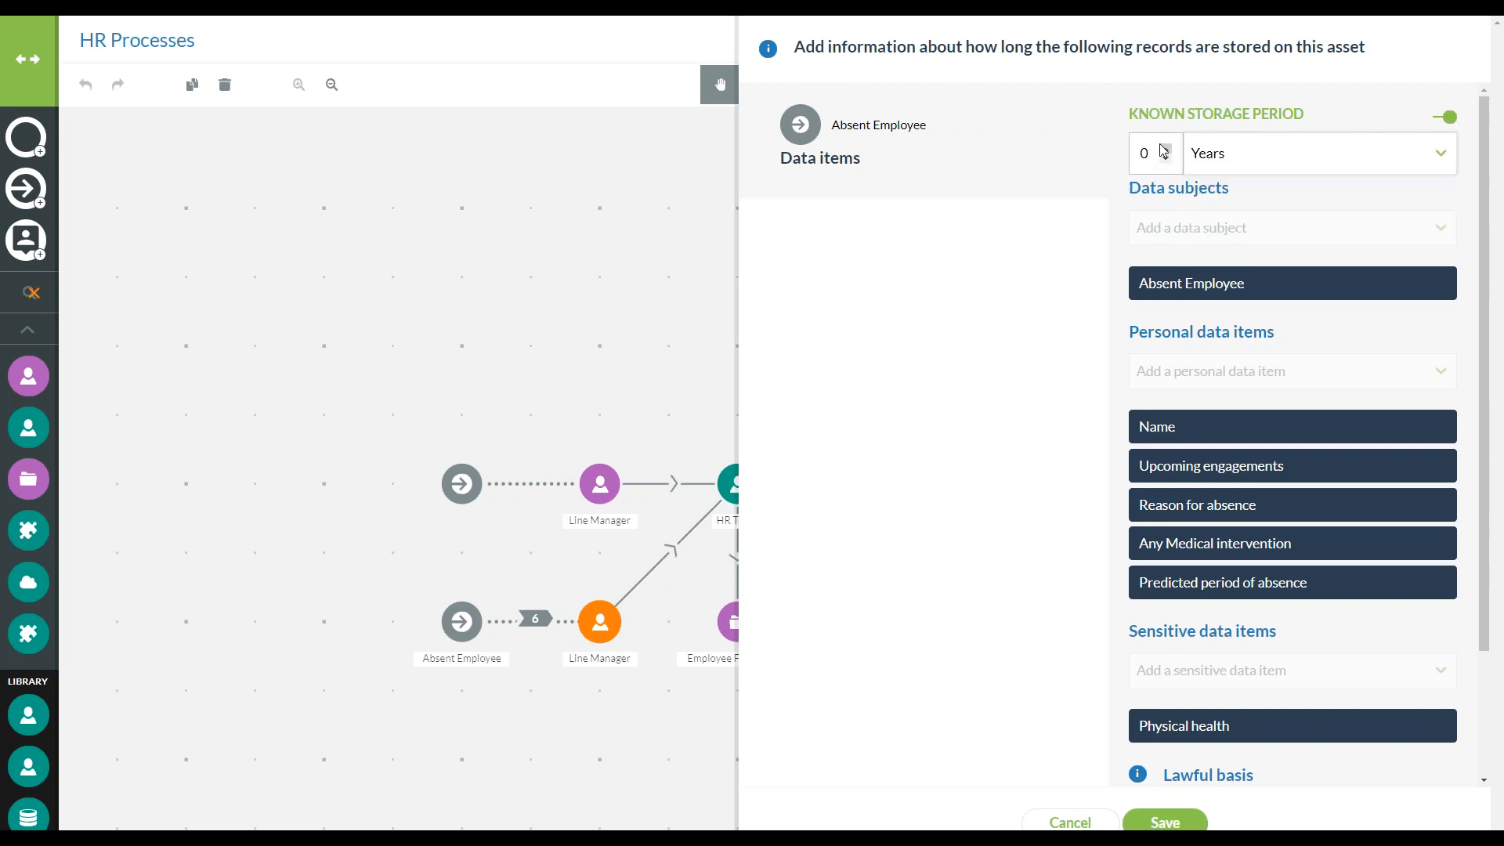
pyautogui.click(1146, 150)
pyautogui.press('BackSpace')
pyautogui.write('7')
pyautogui.click(1164, 820)
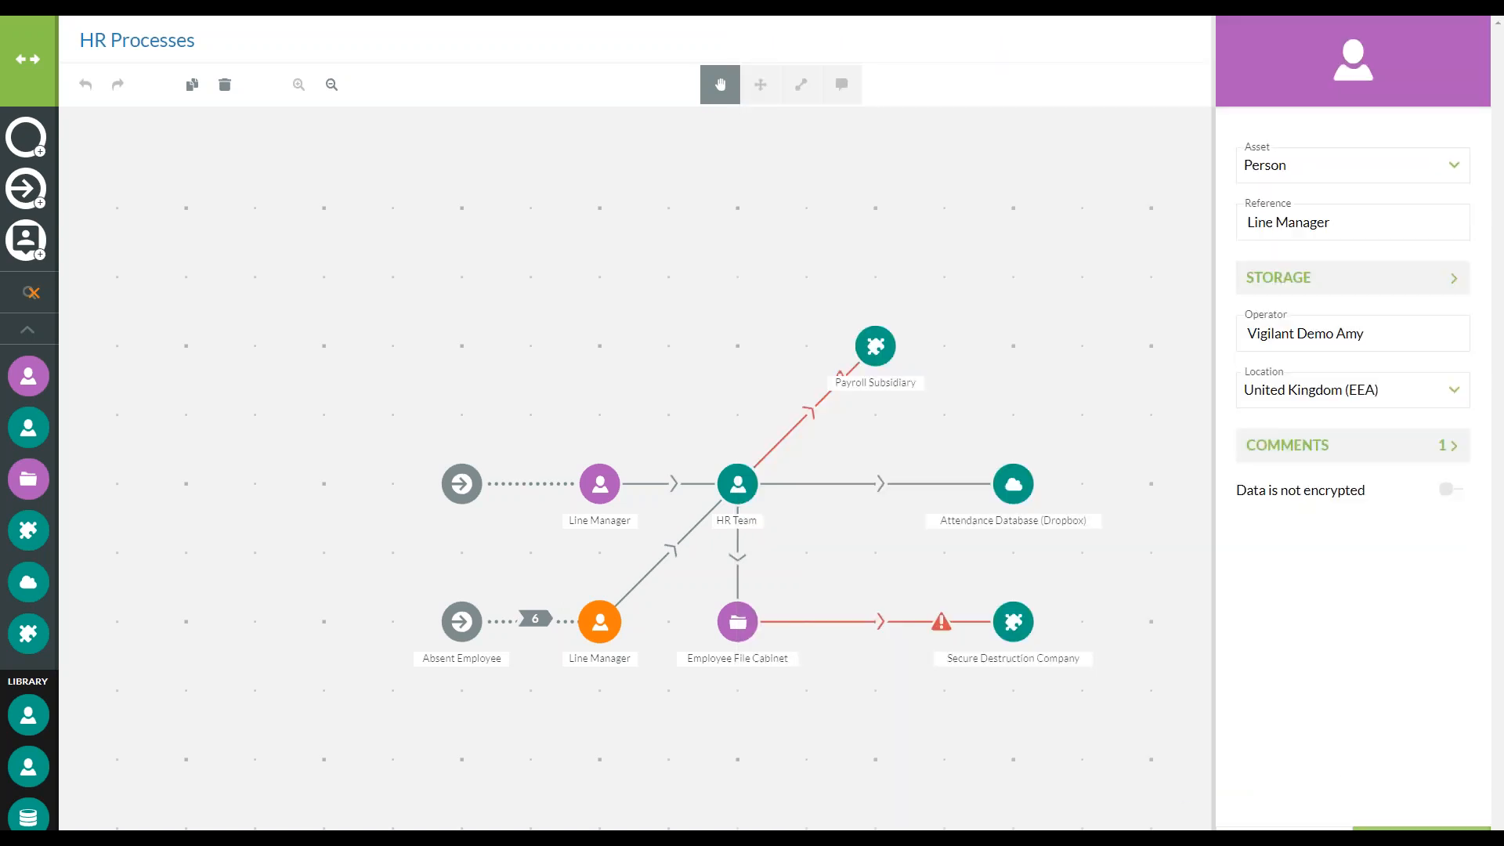
pyautogui.click(1422, 828)
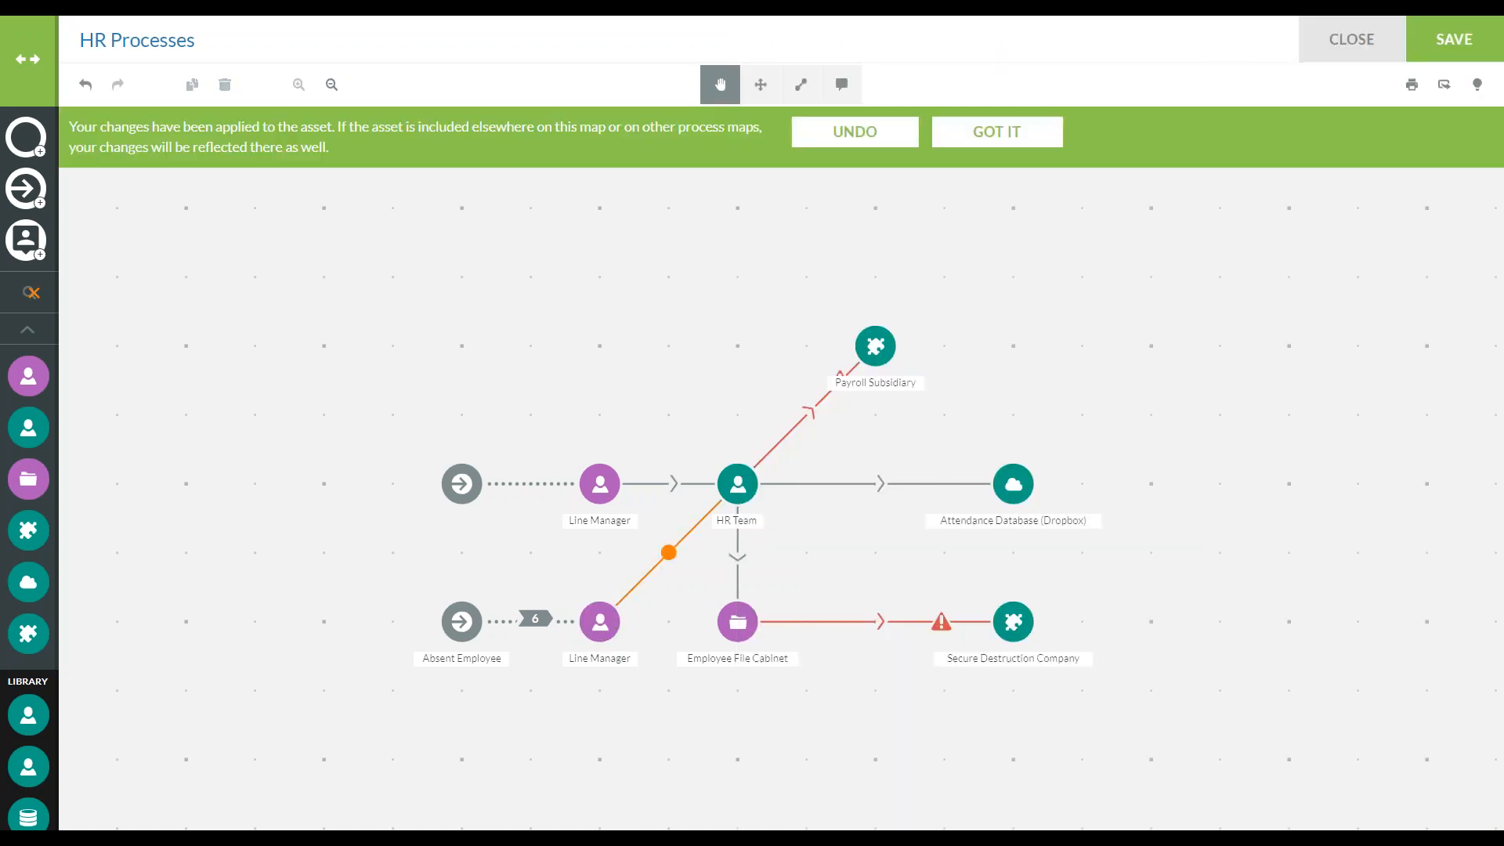
# Select the Absent Employee data items for the transfer from the lower Line Manager to HR Team, leaving out Upcoming engagements
pyautogui.click(665, 563)
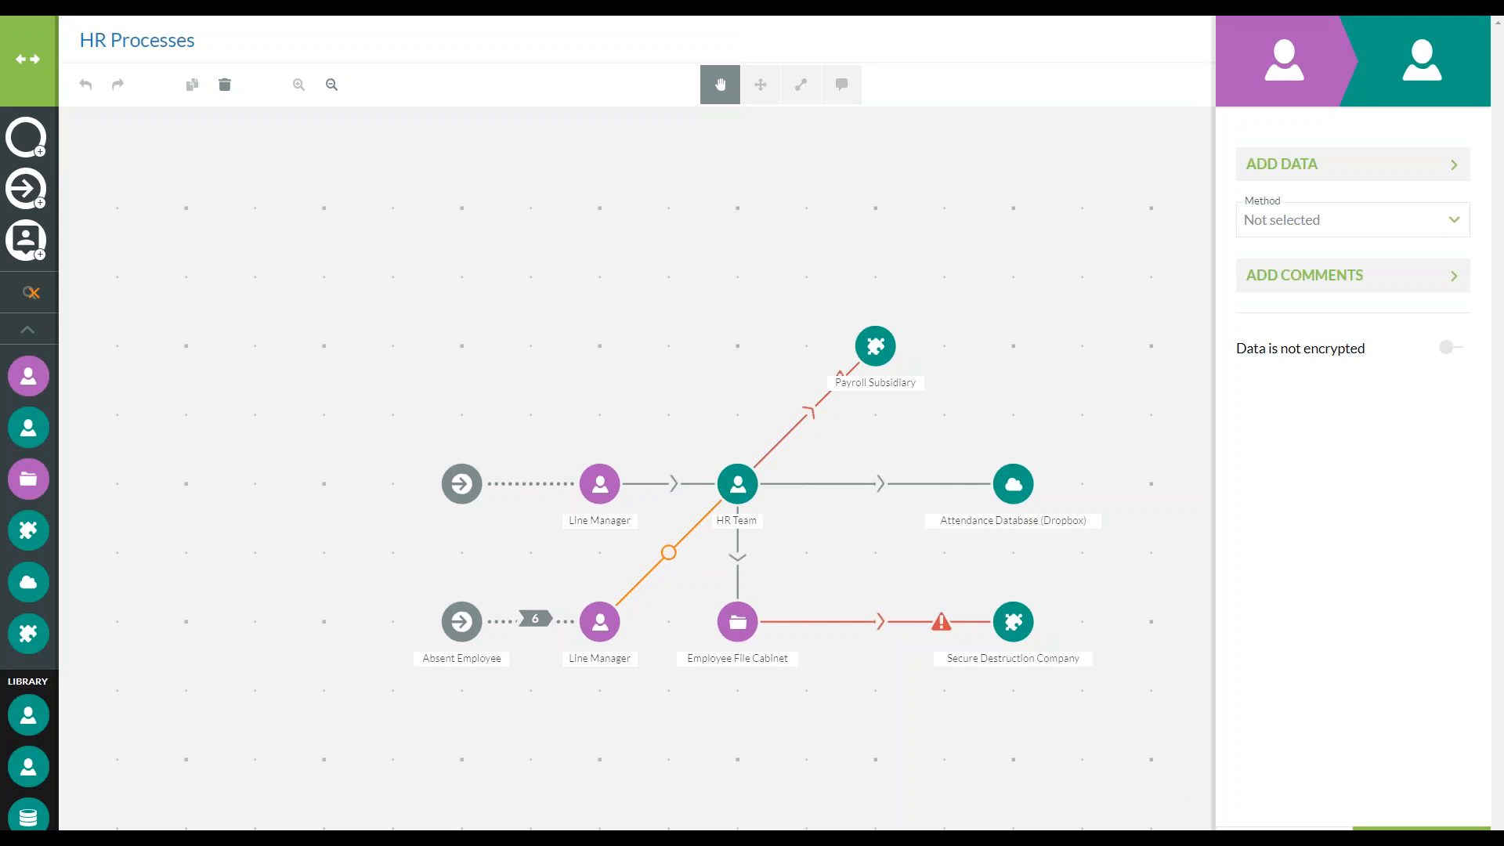
pyautogui.click(1360, 165)
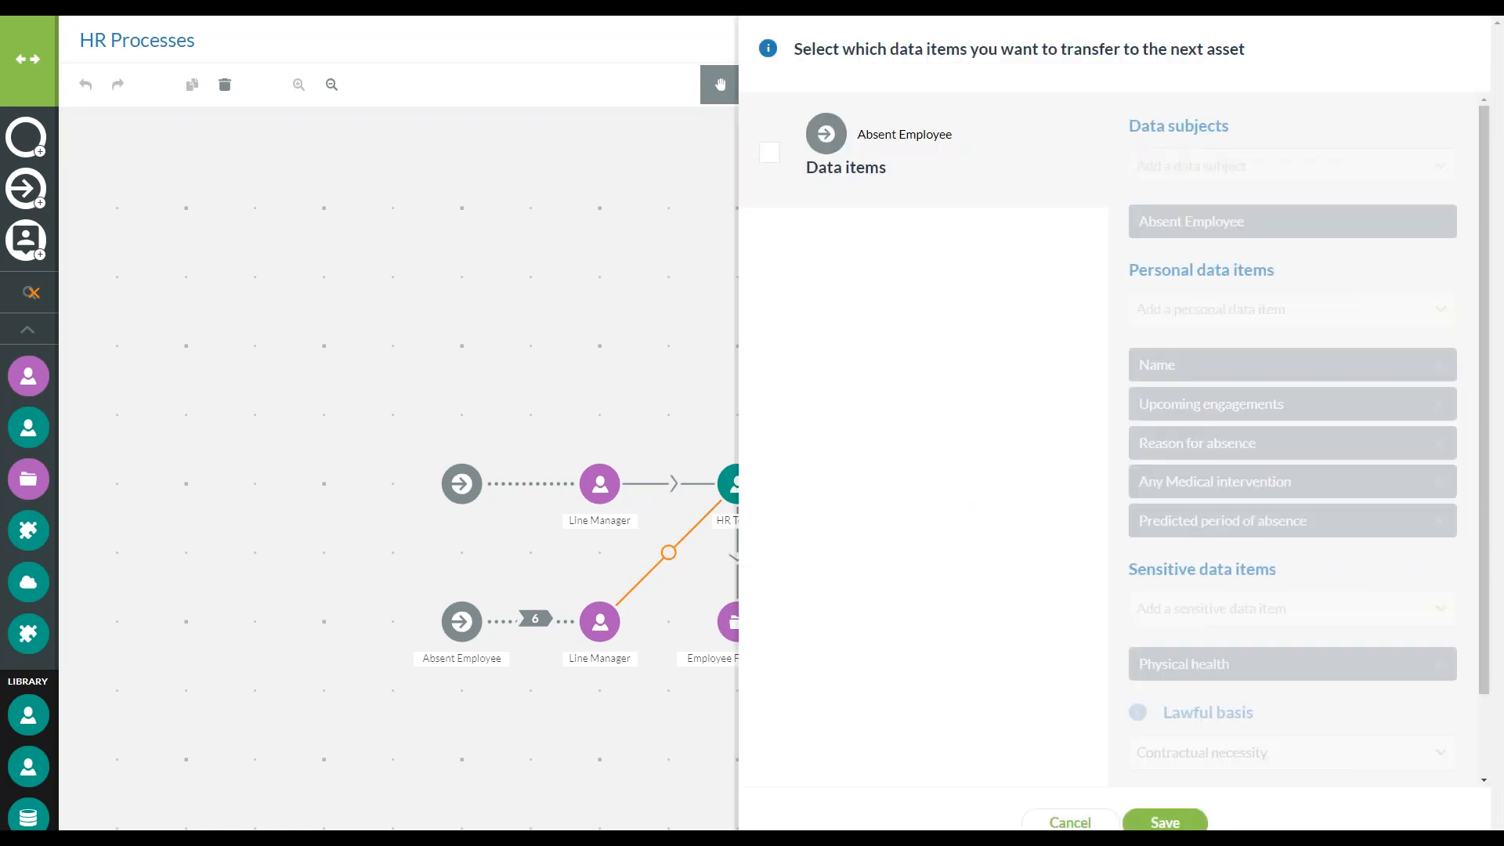
pyautogui.click(769, 153)
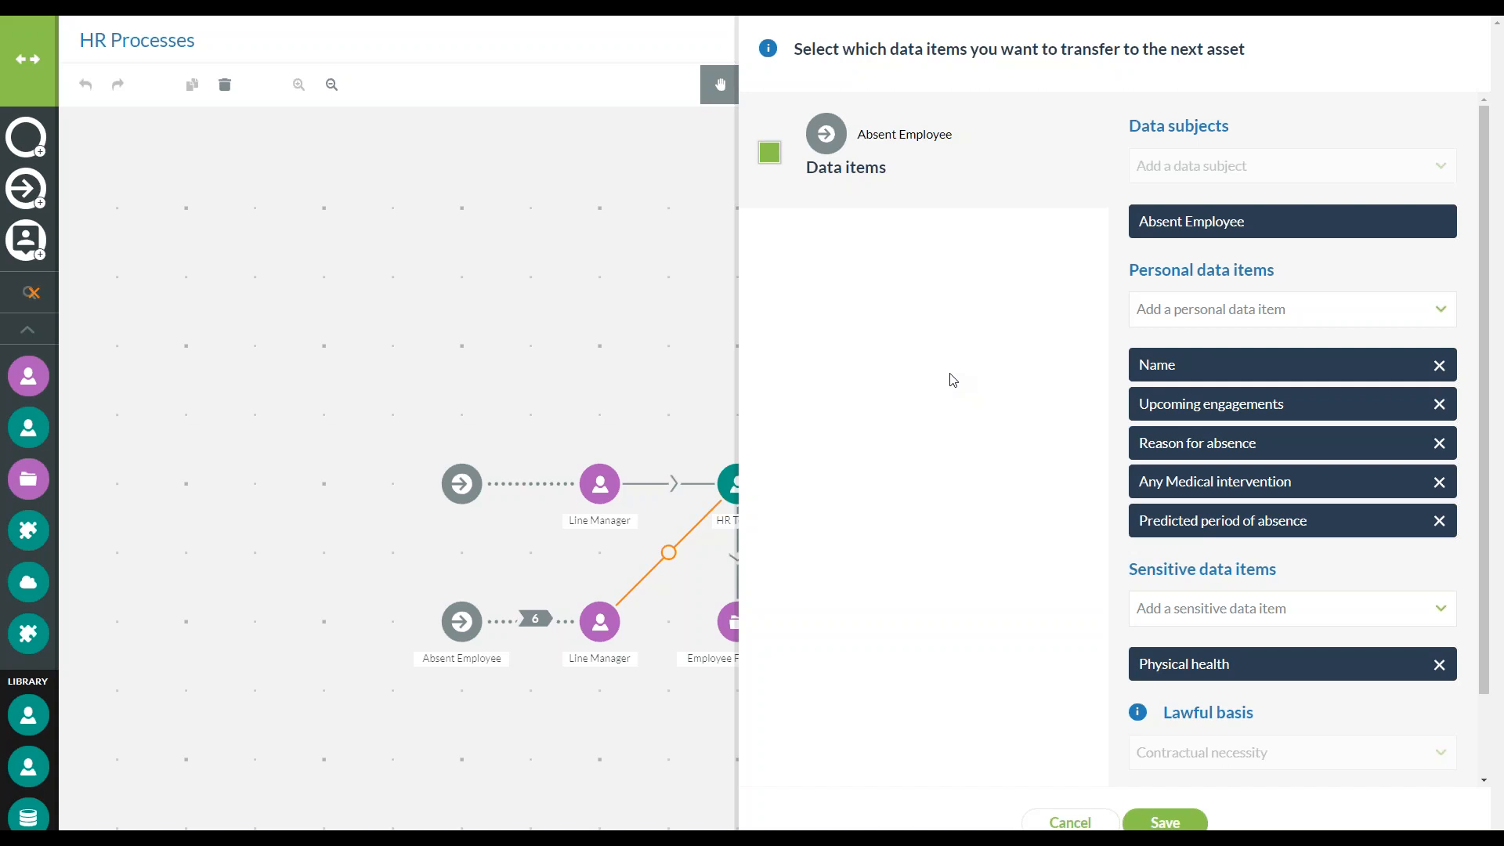
pyautogui.click(1441, 405)
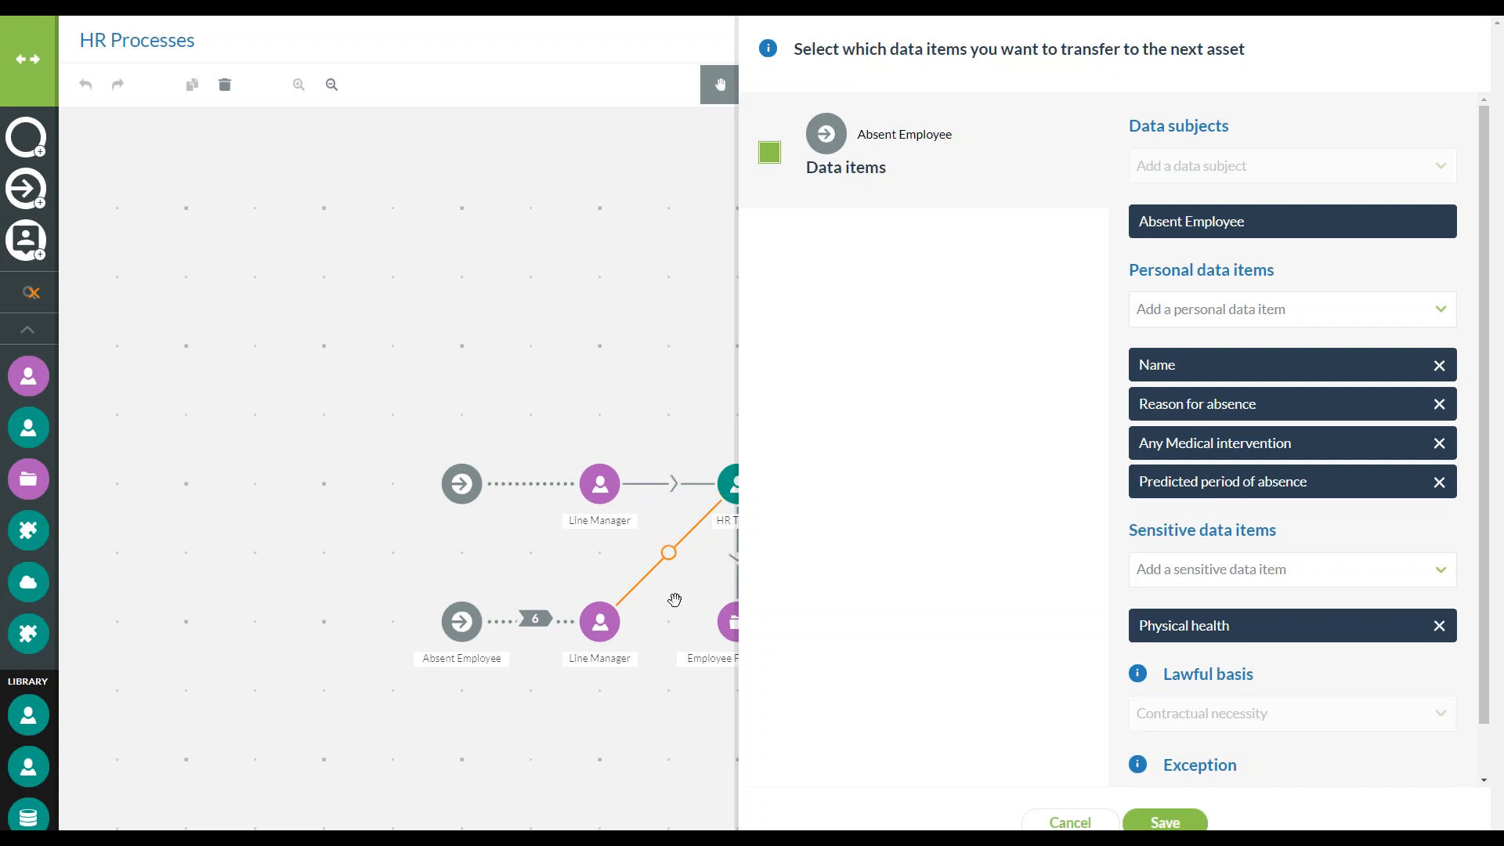
pyautogui.scroll(-1, 1262, 682)
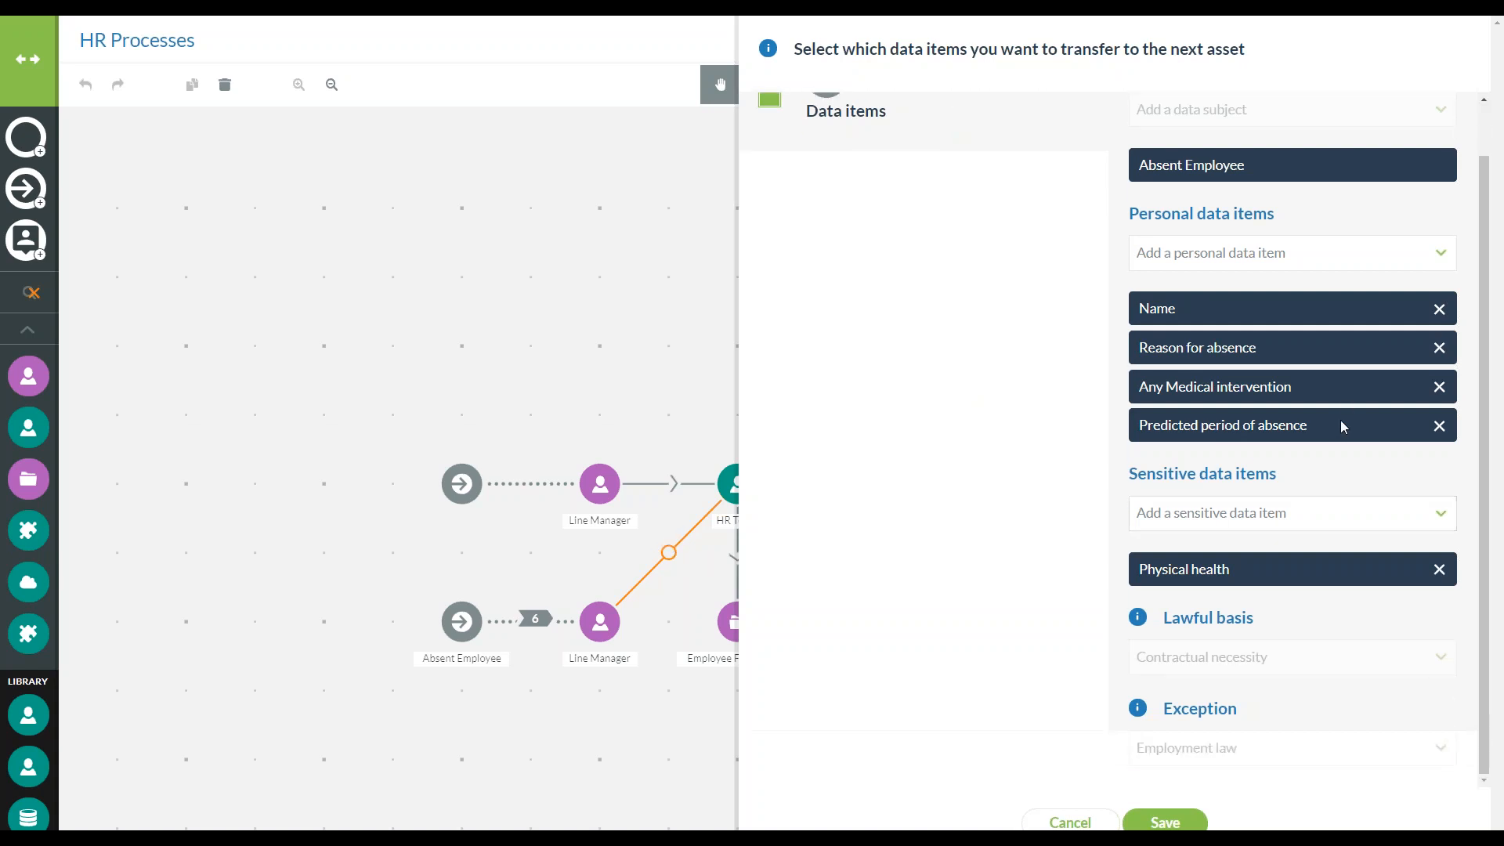
pyautogui.click(1165, 822)
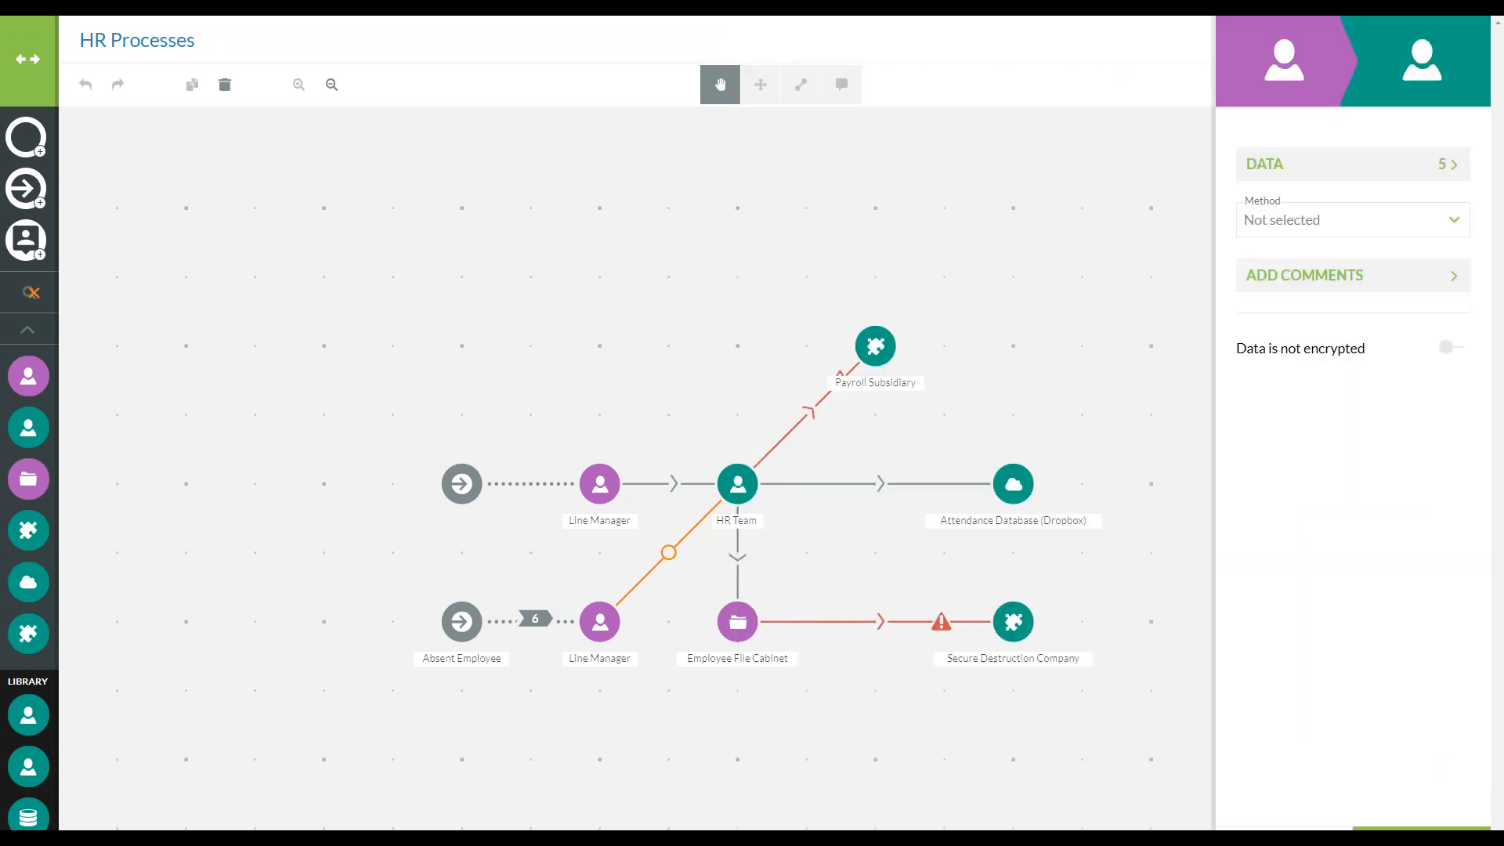
# Set the method of the transfer from the lower Line Manager to HR Team to Email and apply it
pyautogui.click(1337, 227)
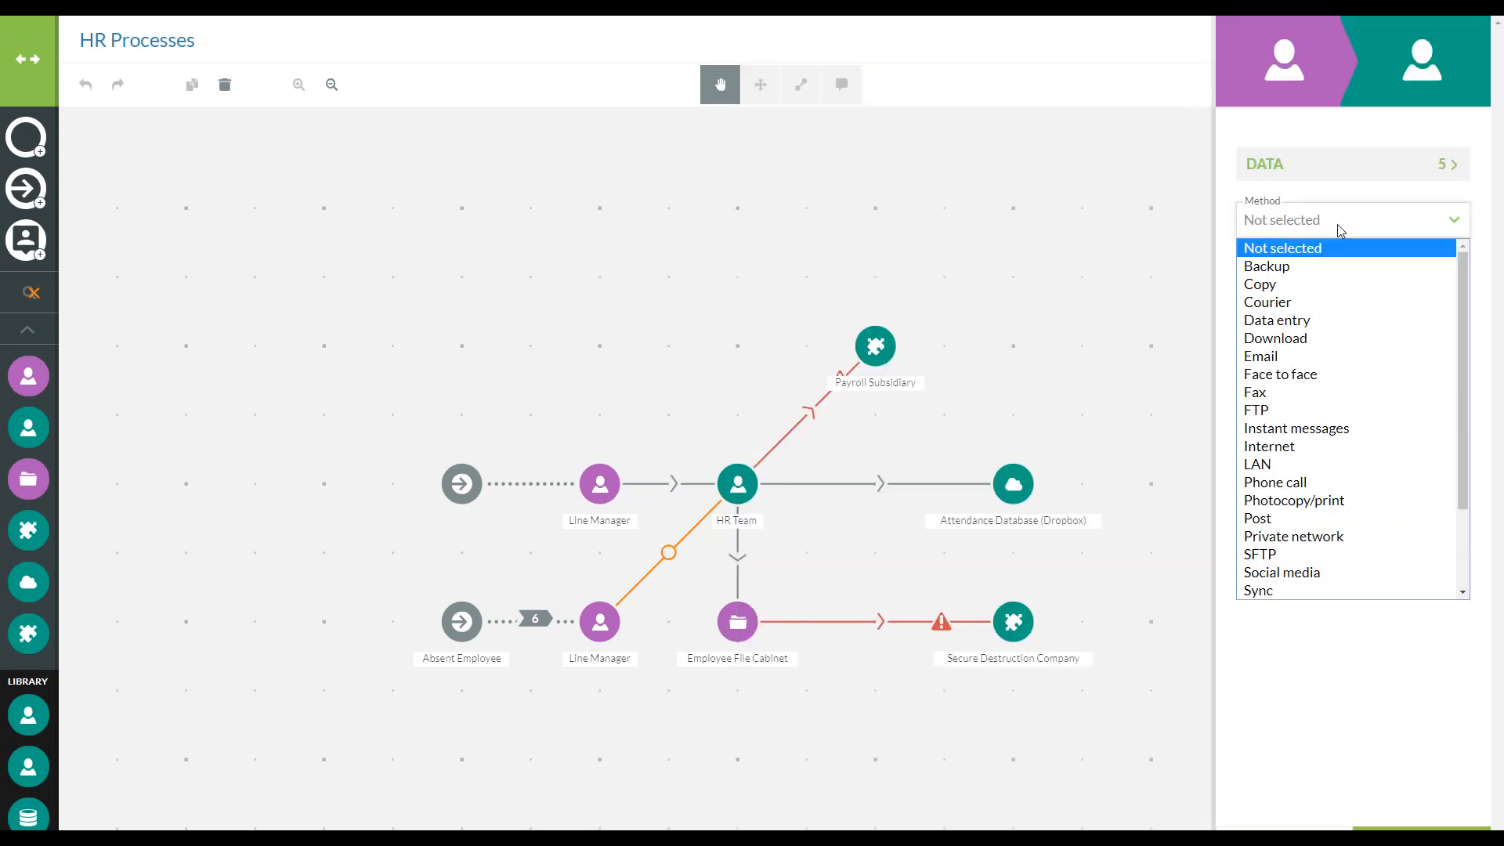
pyautogui.click(1367, 356)
pyautogui.click(680, 702)
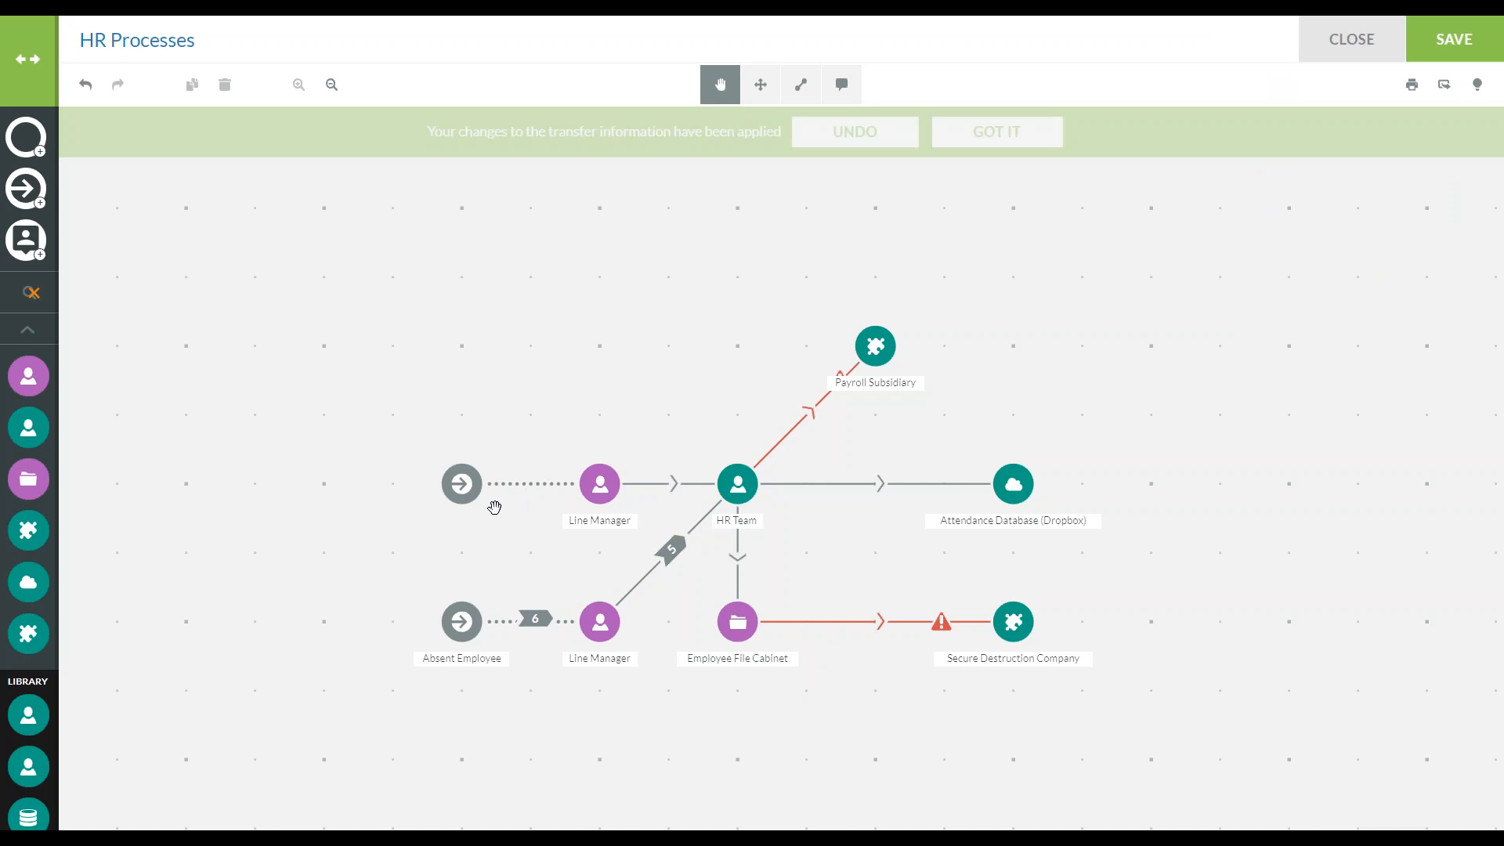
# Configure the upper data input with data source Data Subject, reference Absent Employee and method Face to face
pyautogui.click(461, 485)
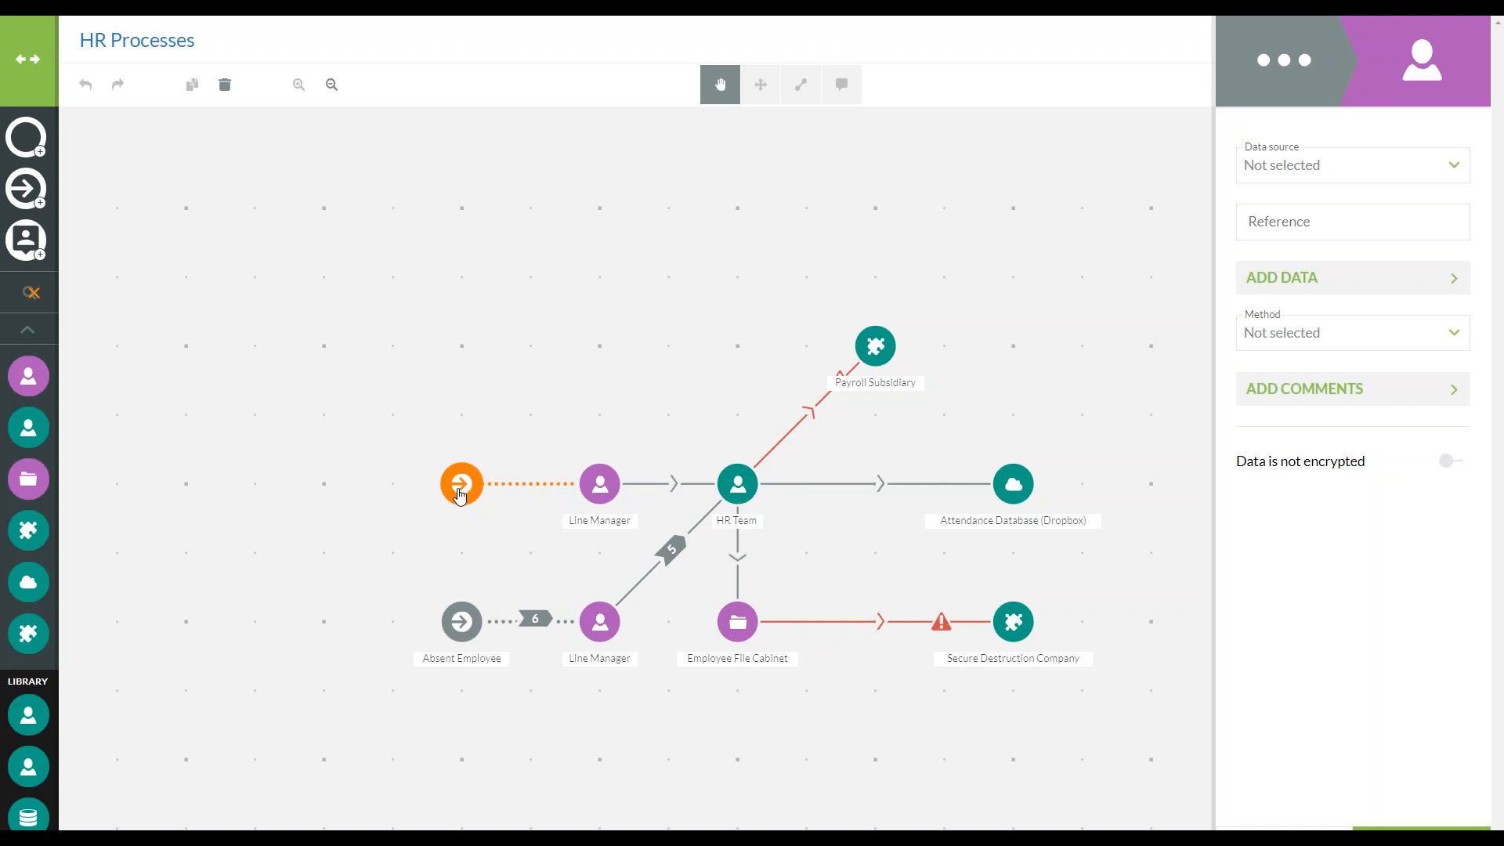
pyautogui.click(1350, 164)
pyautogui.click(1346, 213)
pyautogui.click(1345, 219)
pyautogui.write('A')
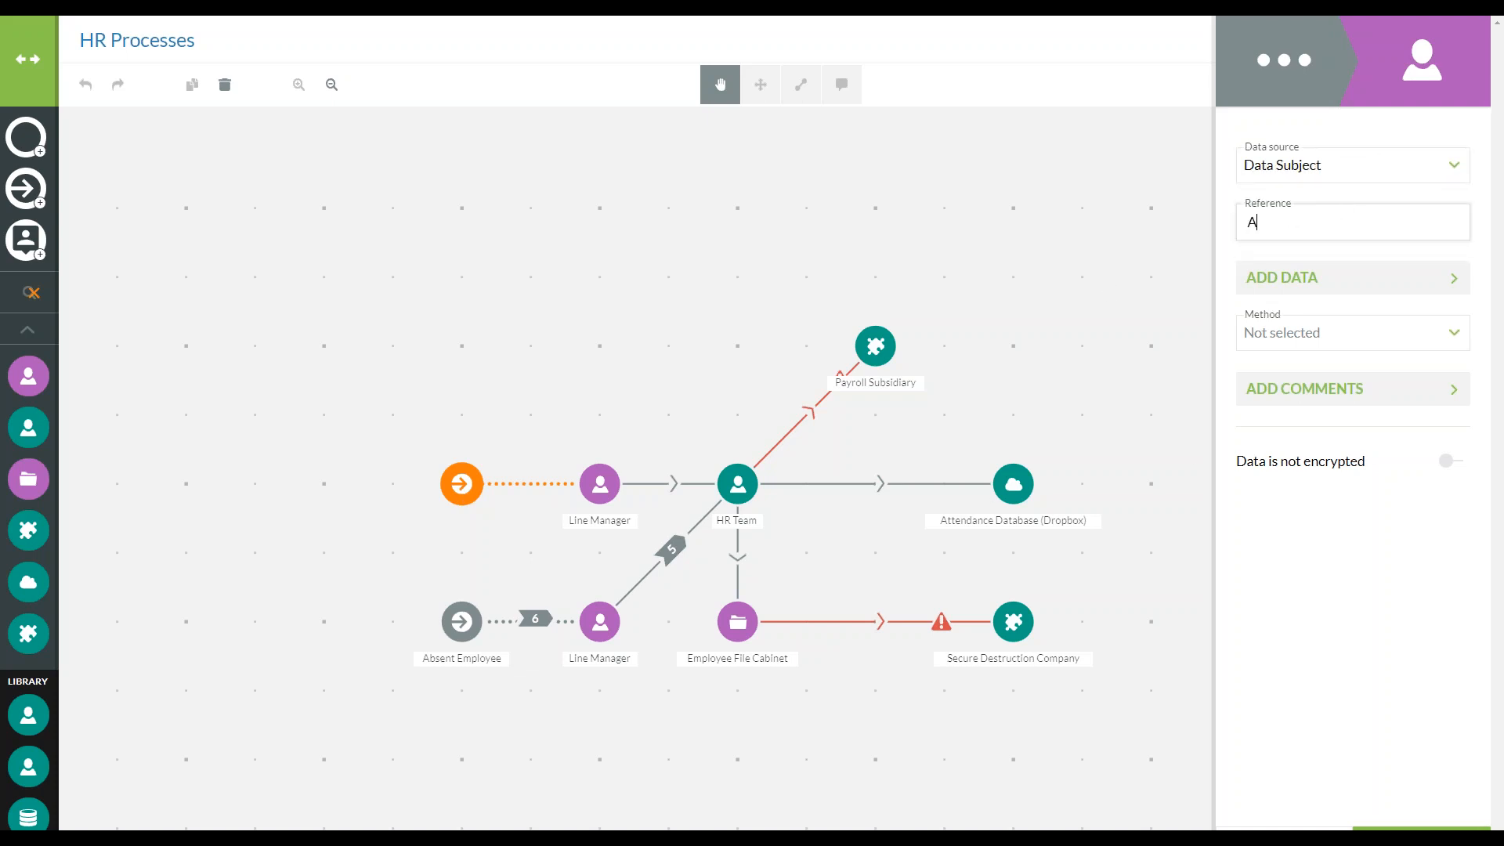
pyautogui.write('bsent Employee')
pyautogui.click(1340, 335)
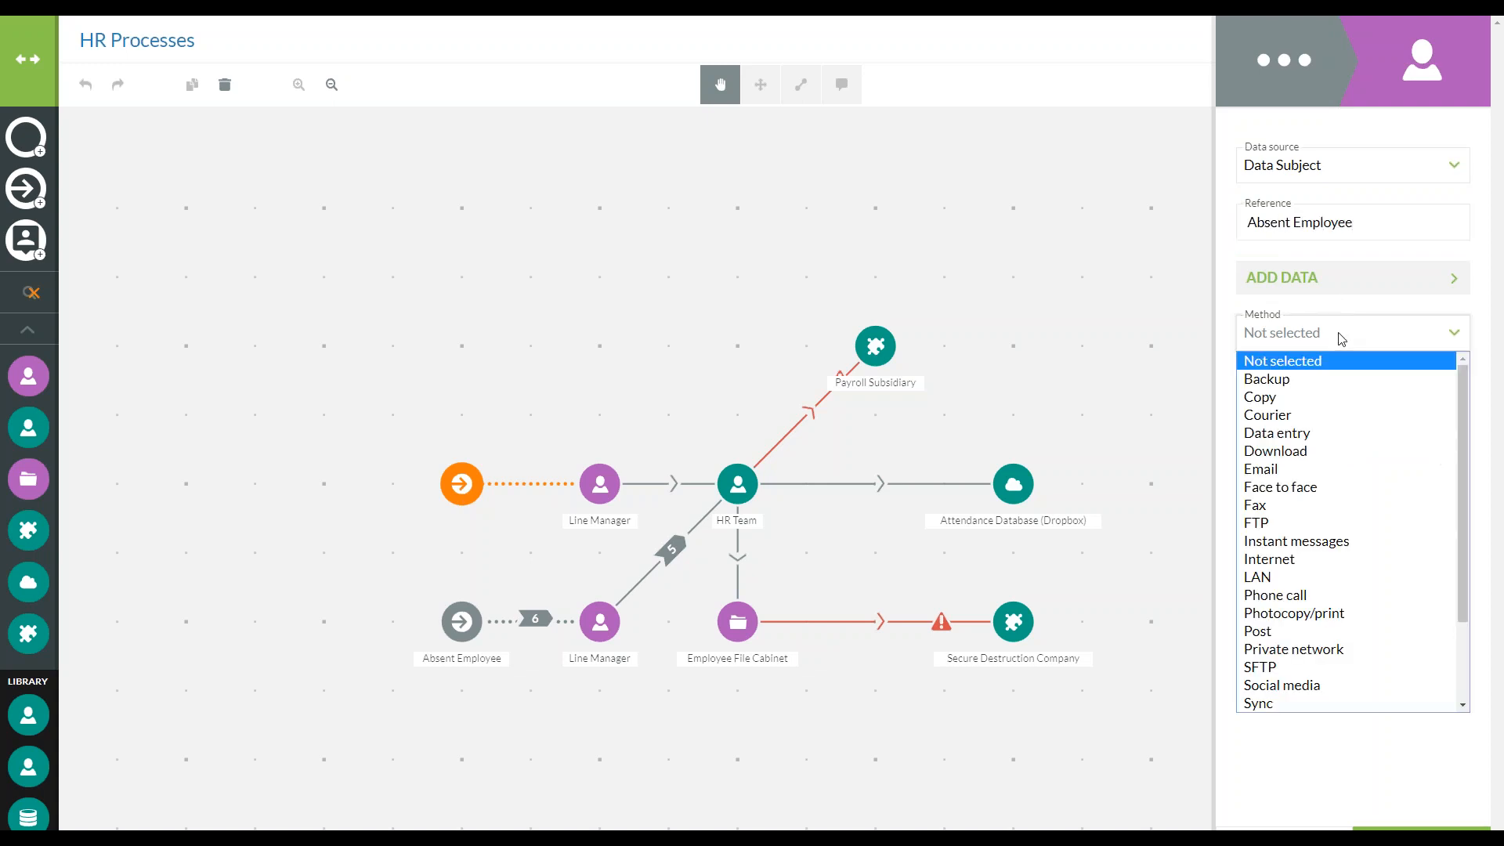
pyautogui.click(1311, 488)
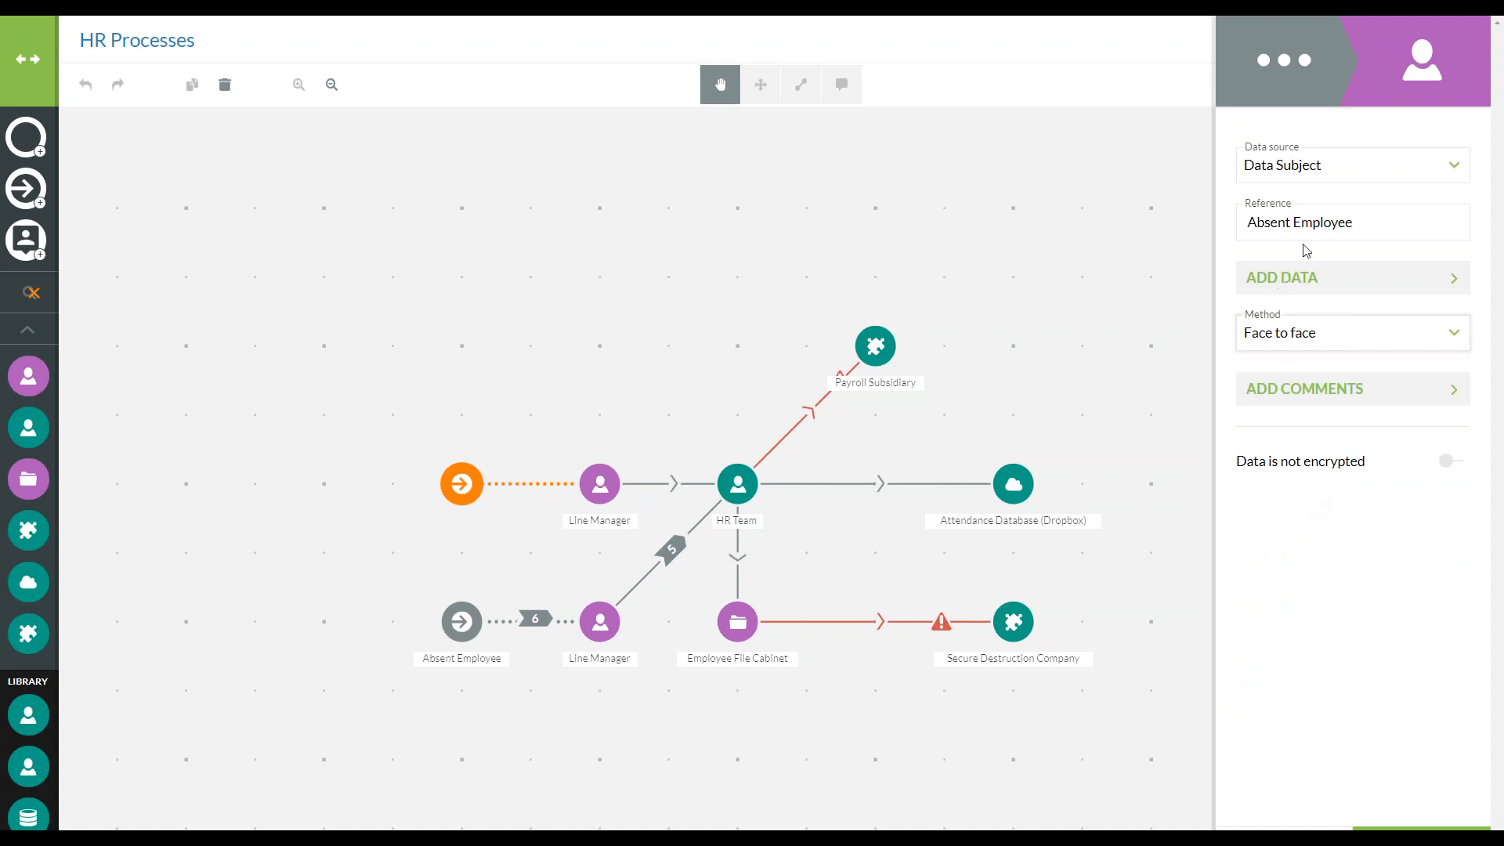
# Start a record named RTW Form for the upper data input, with classification Restricted and format Physical: Text
pyautogui.click(1326, 279)
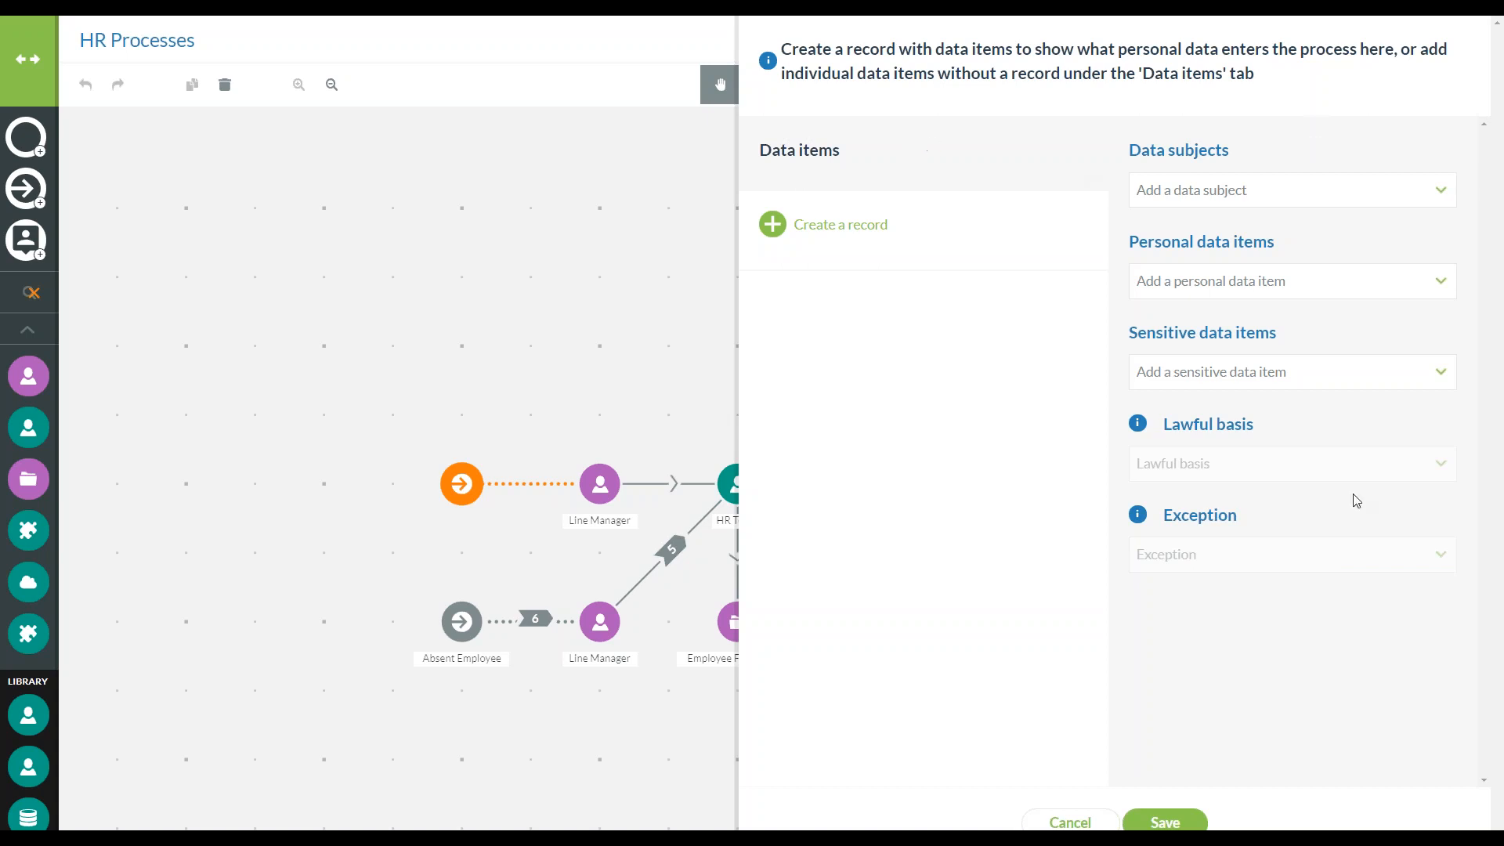
pyautogui.click(852, 228)
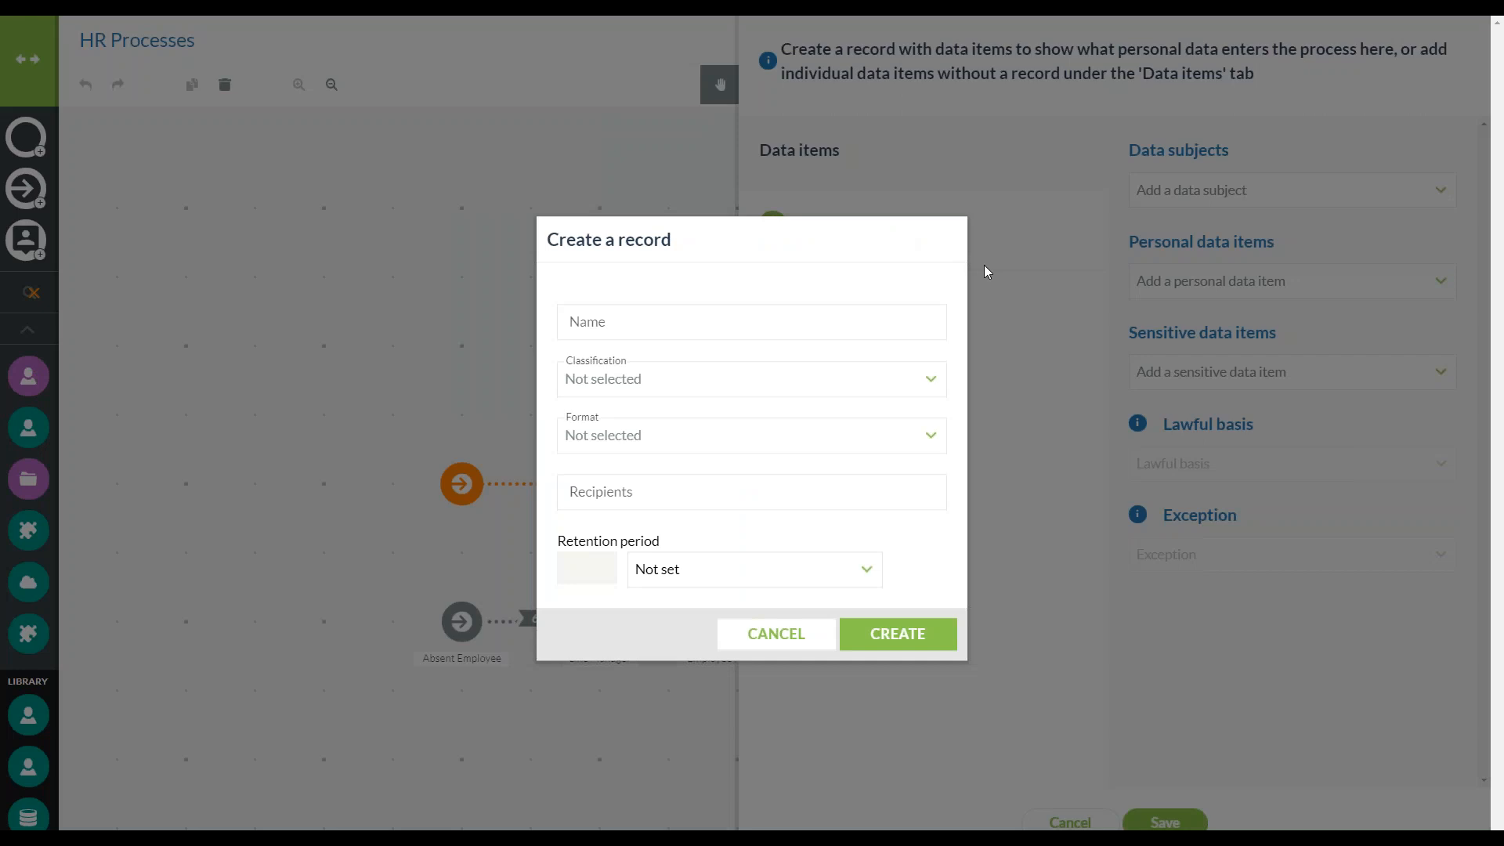
pyautogui.click(806, 320)
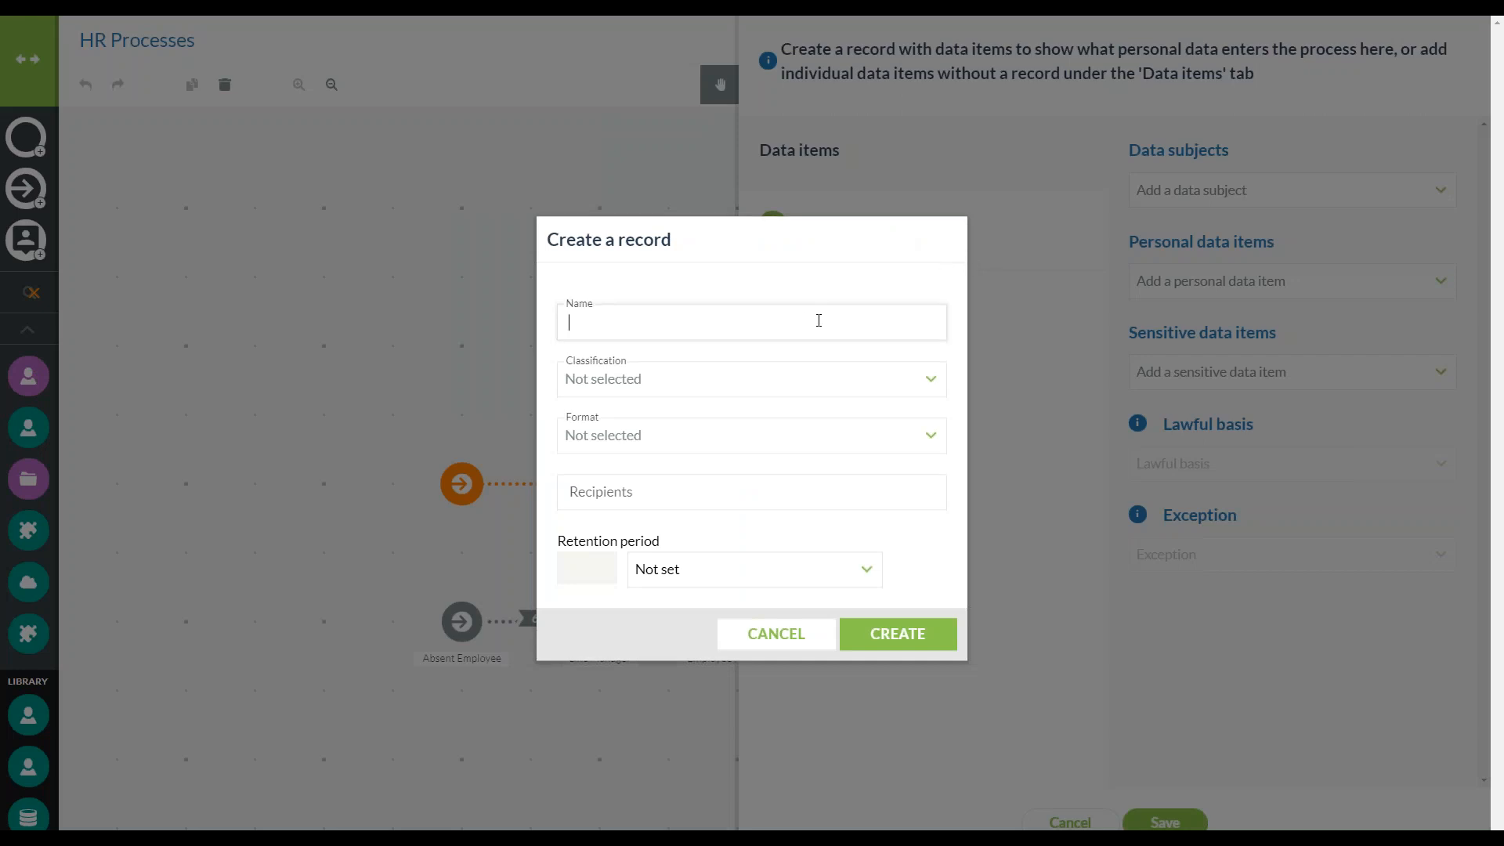
pyautogui.write('RTW Form')
pyautogui.click(708, 382)
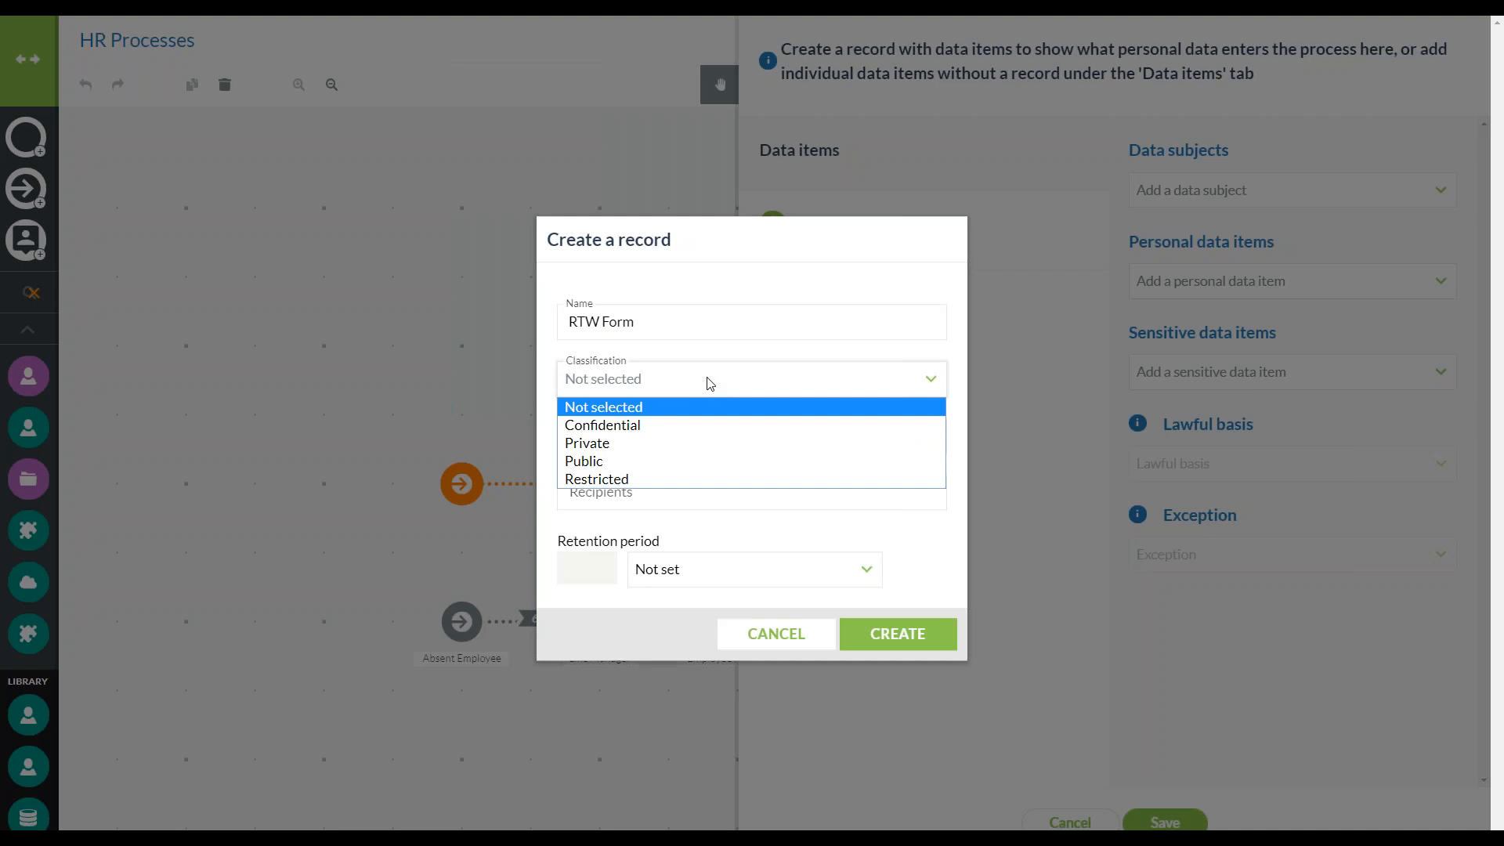
pyautogui.click(624, 479)
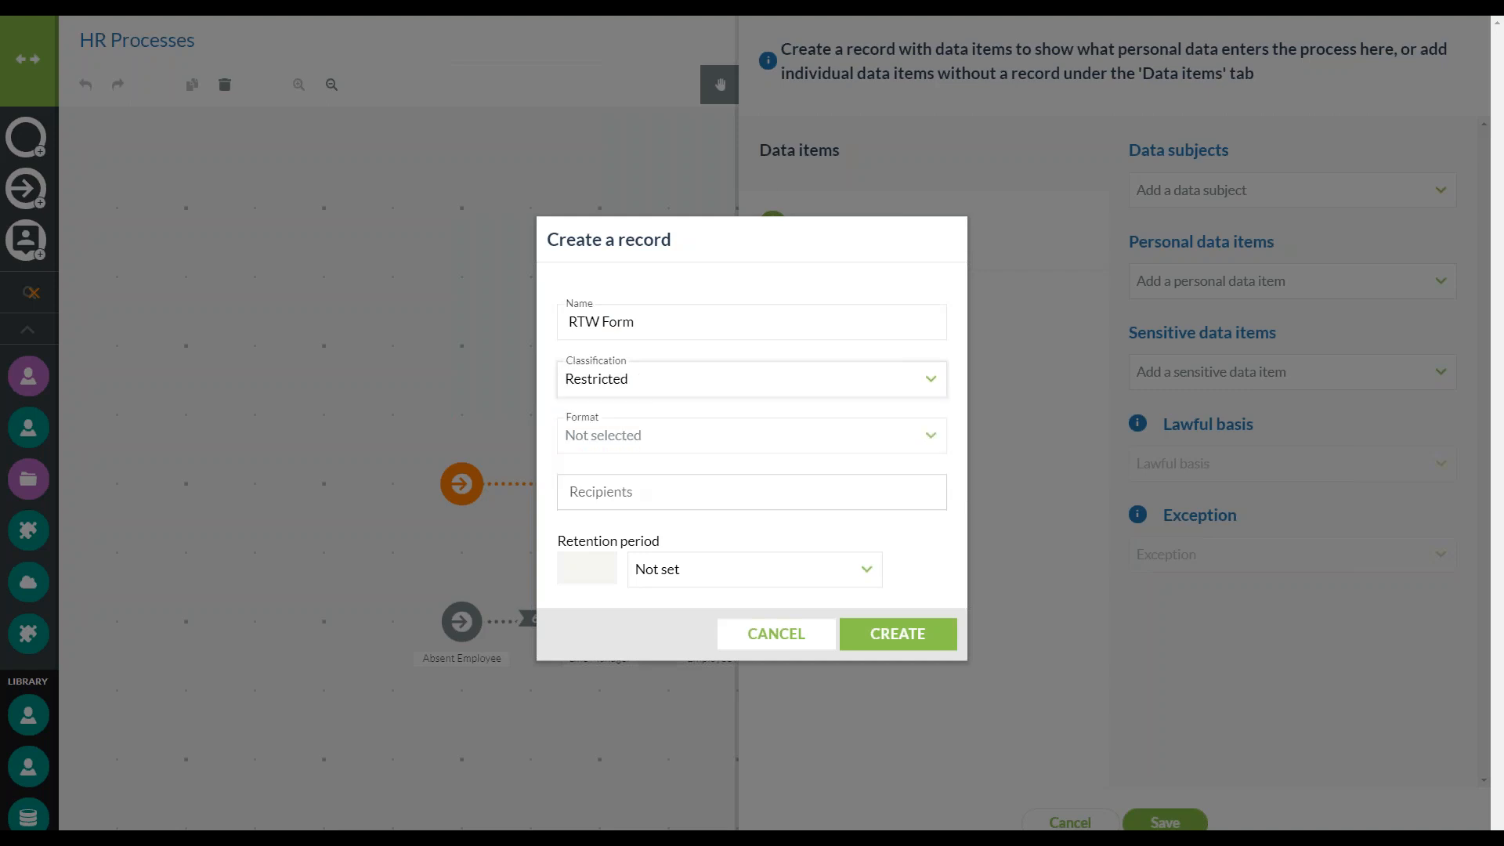
pyautogui.click(657, 435)
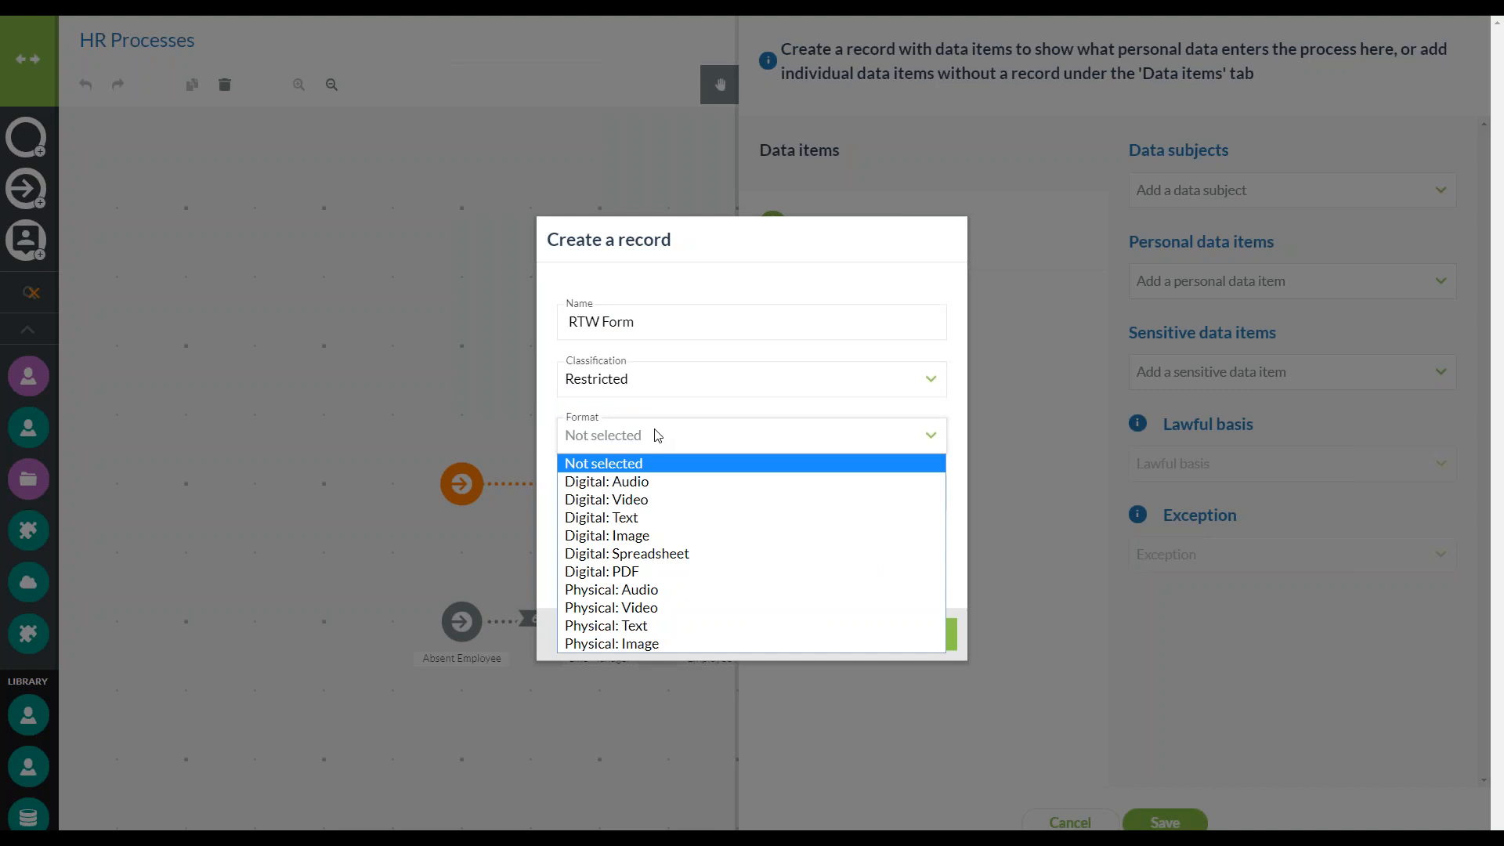
pyautogui.click(707, 625)
# Set the RTW Form record's recipients to Line Manager and its retention period to 7 Years, and create the record
pyautogui.click(674, 491)
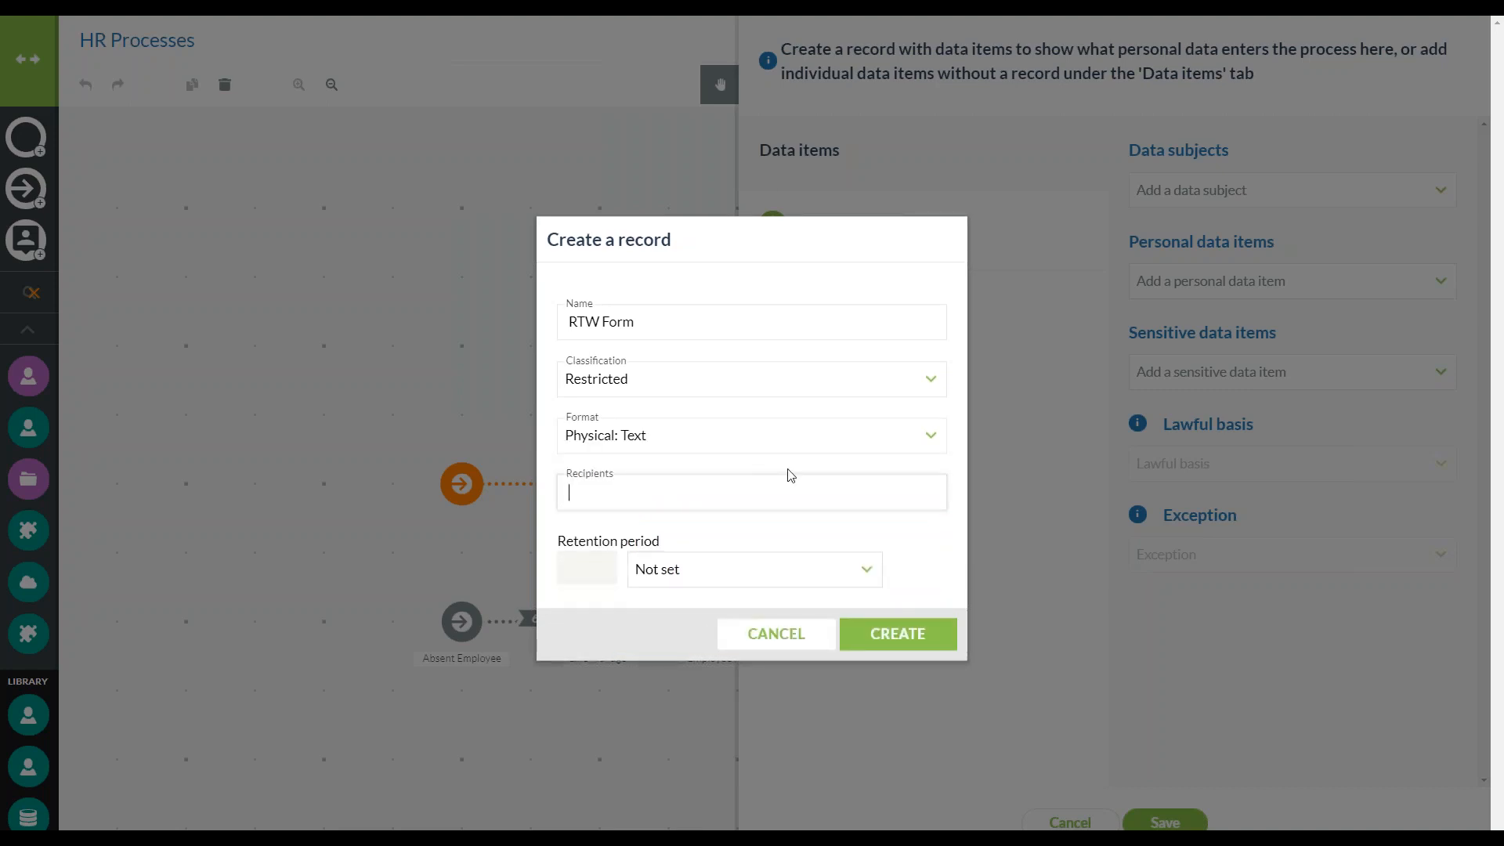
pyautogui.write('Line Manager')
pyautogui.click(740, 570)
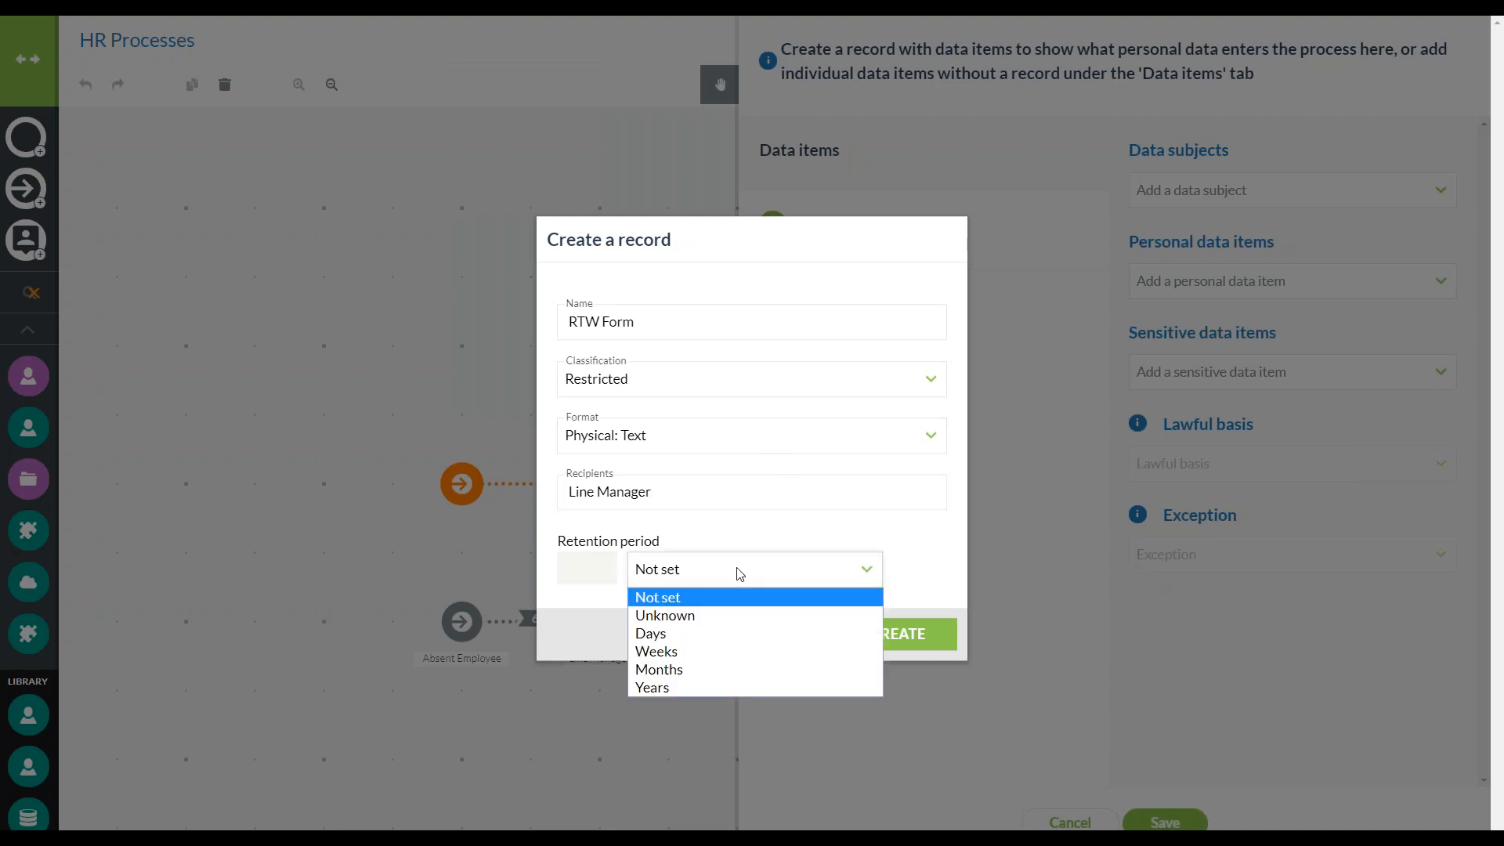
pyautogui.click(725, 687)
pyautogui.click(571, 566)
pyautogui.press('BackSpace')
pyautogui.write('7')
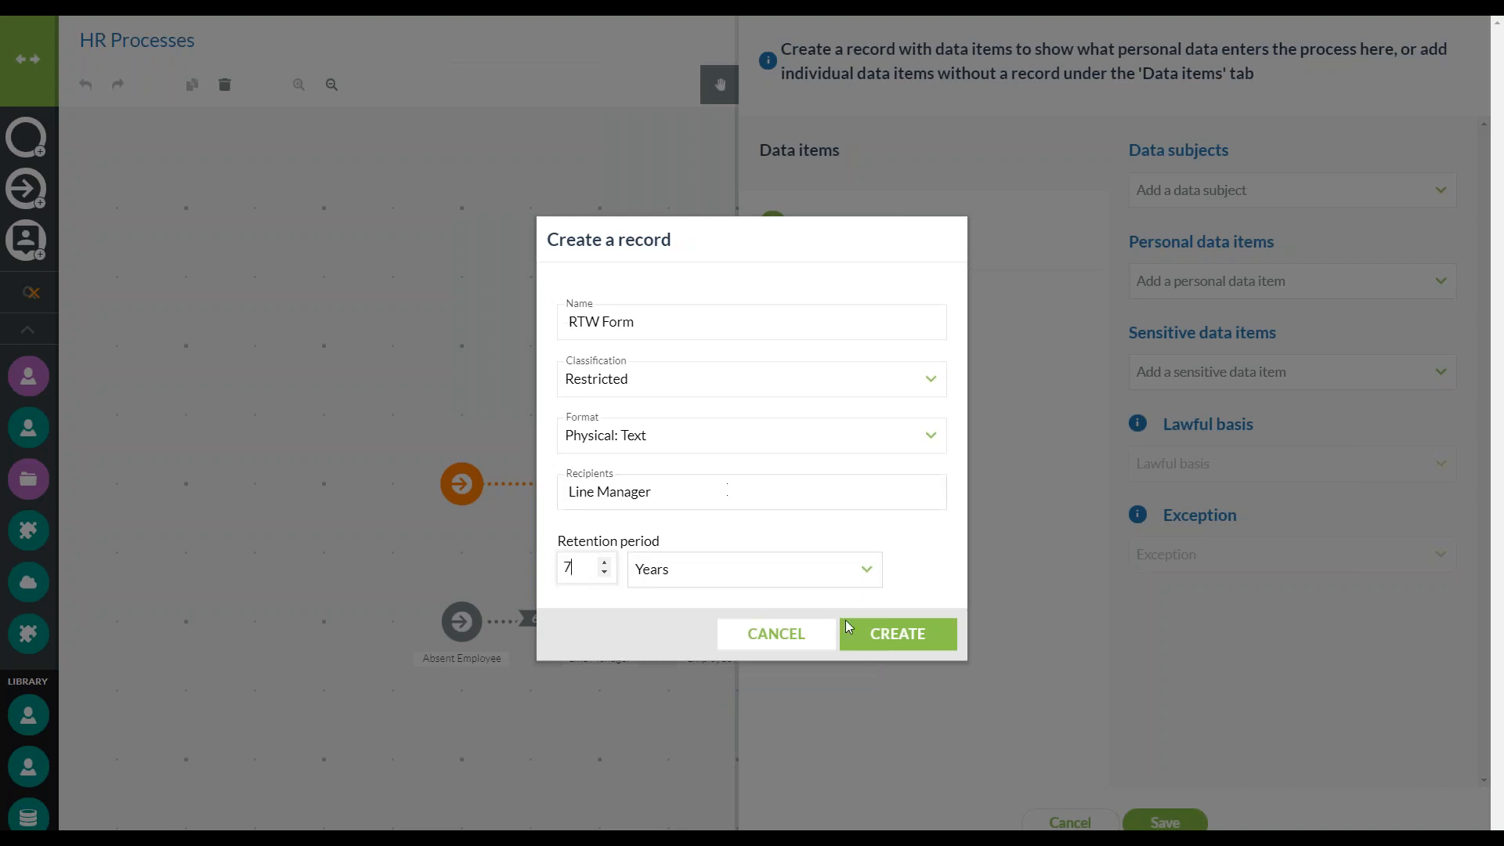
pyautogui.click(877, 634)
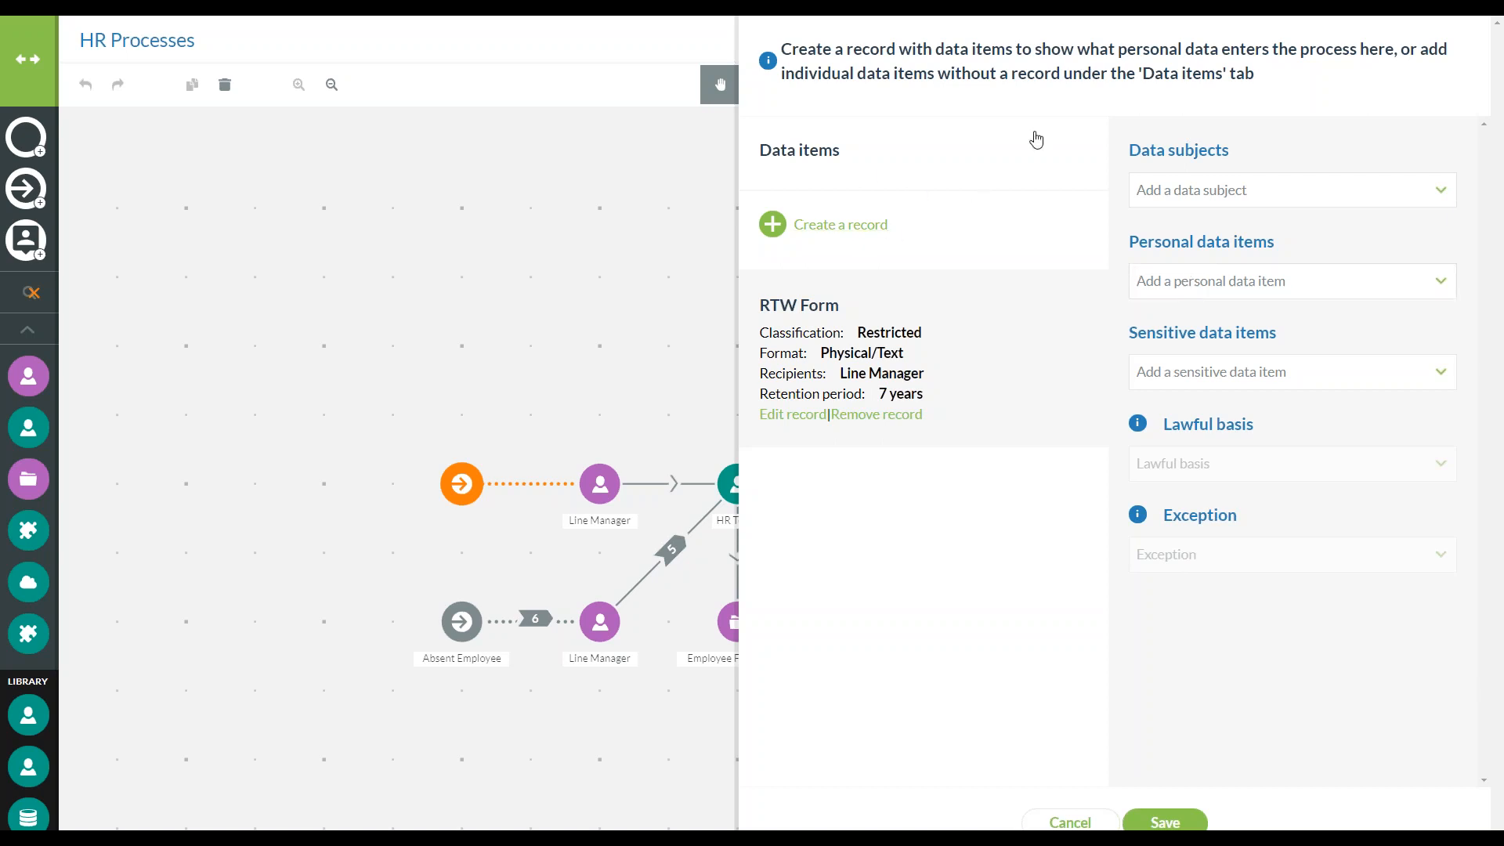
# Add the data subject Absent Employee and the personal data item Name to the RTW Form record
pyautogui.click(1288, 194)
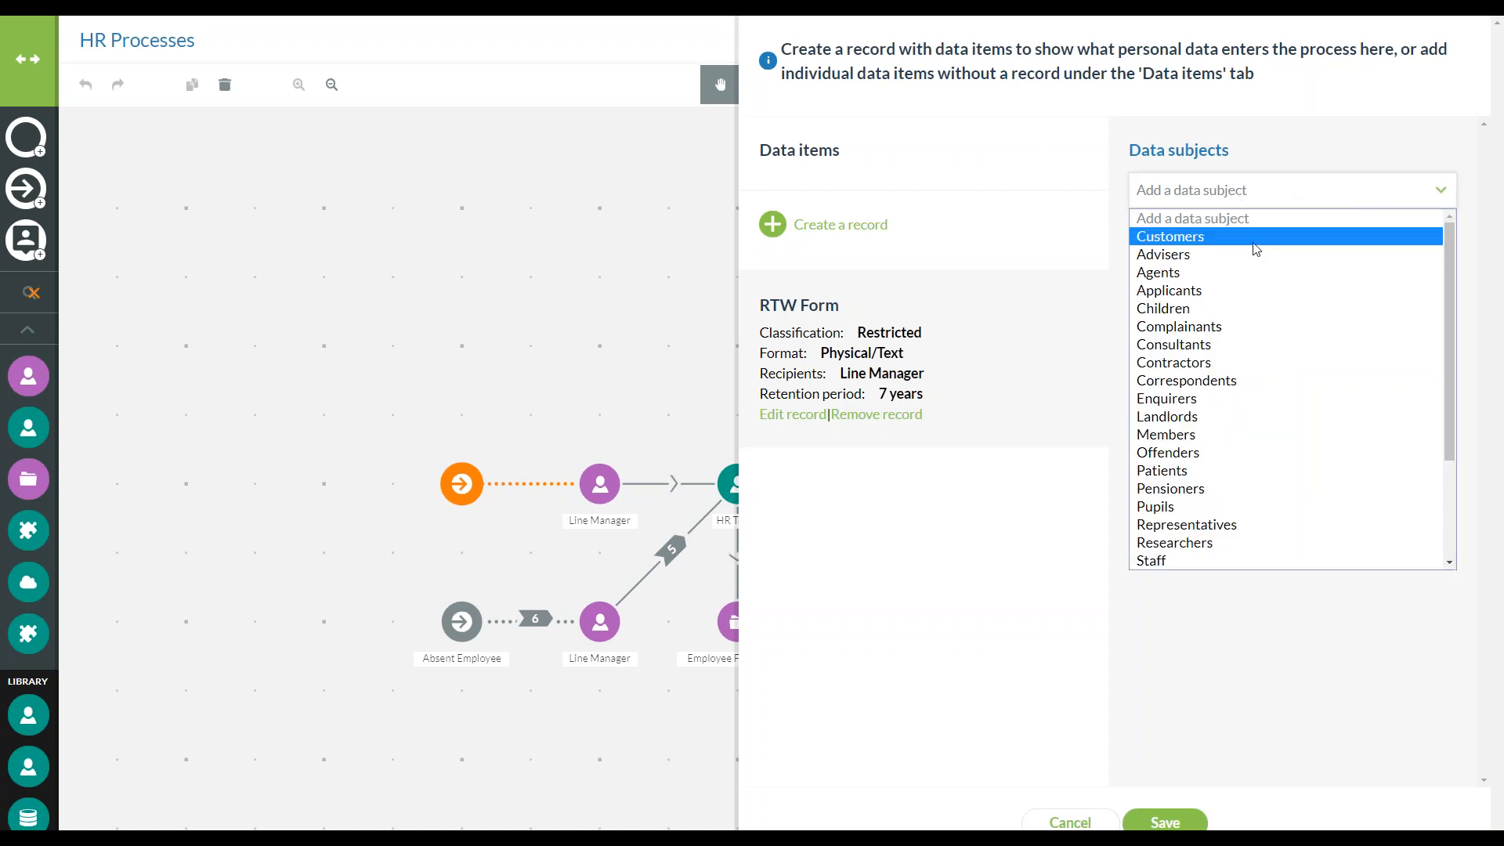
pyautogui.scroll(-3, 1295, 483)
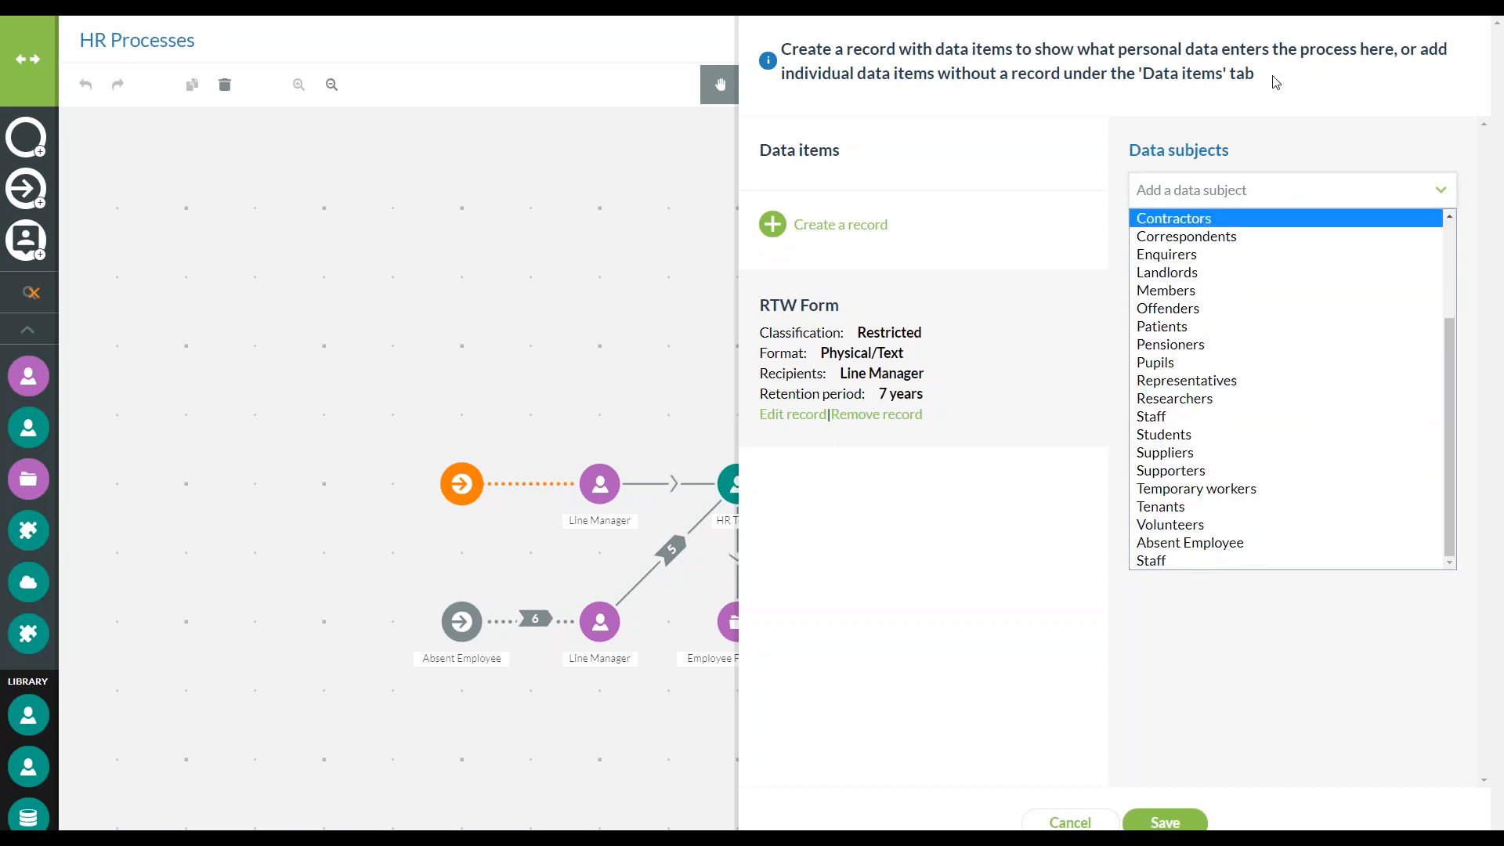
pyautogui.click(1262, 541)
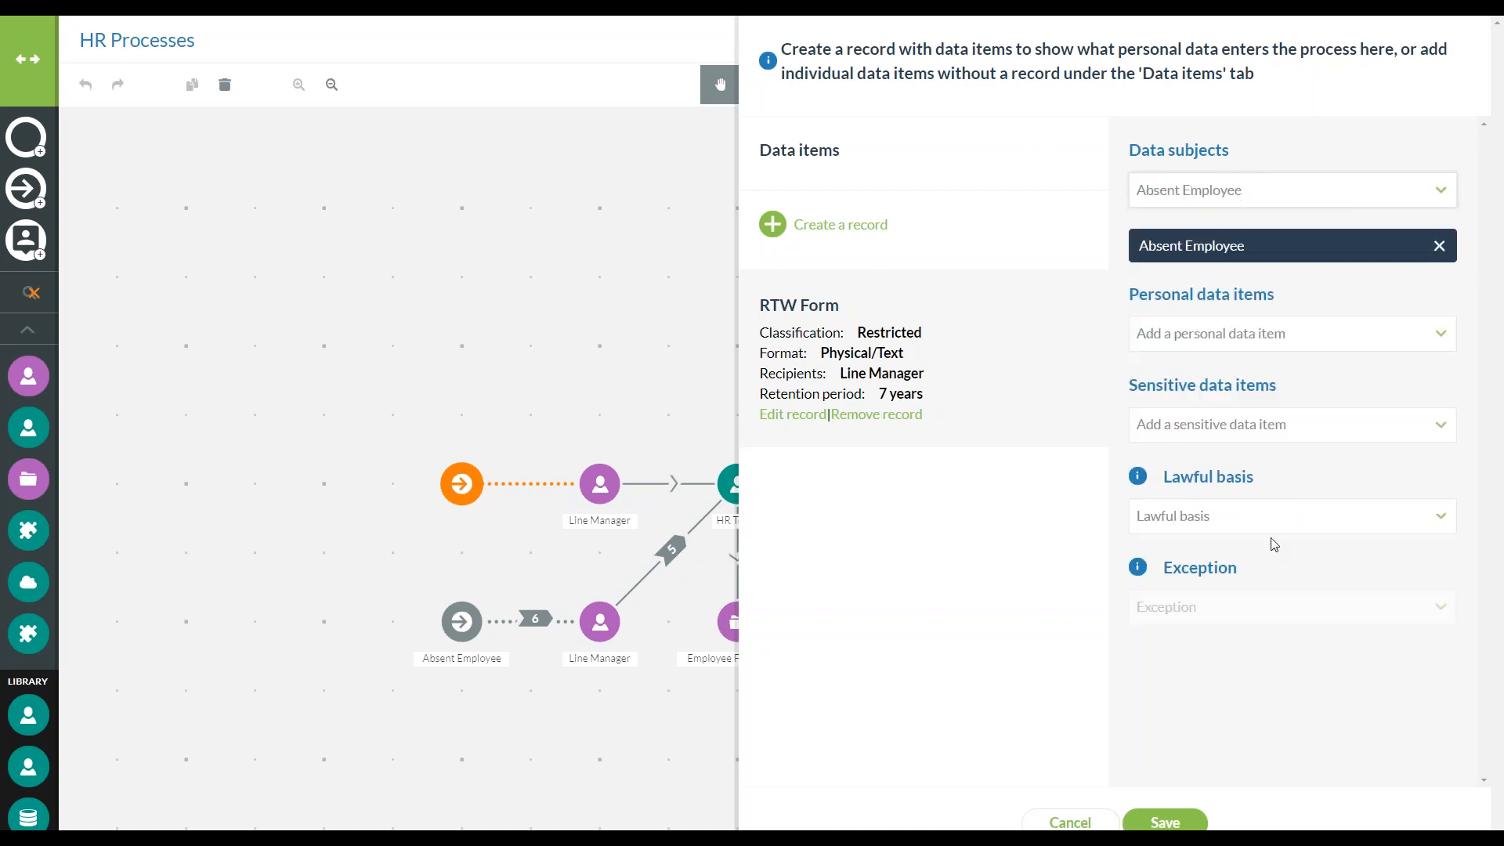
pyautogui.click(1270, 335)
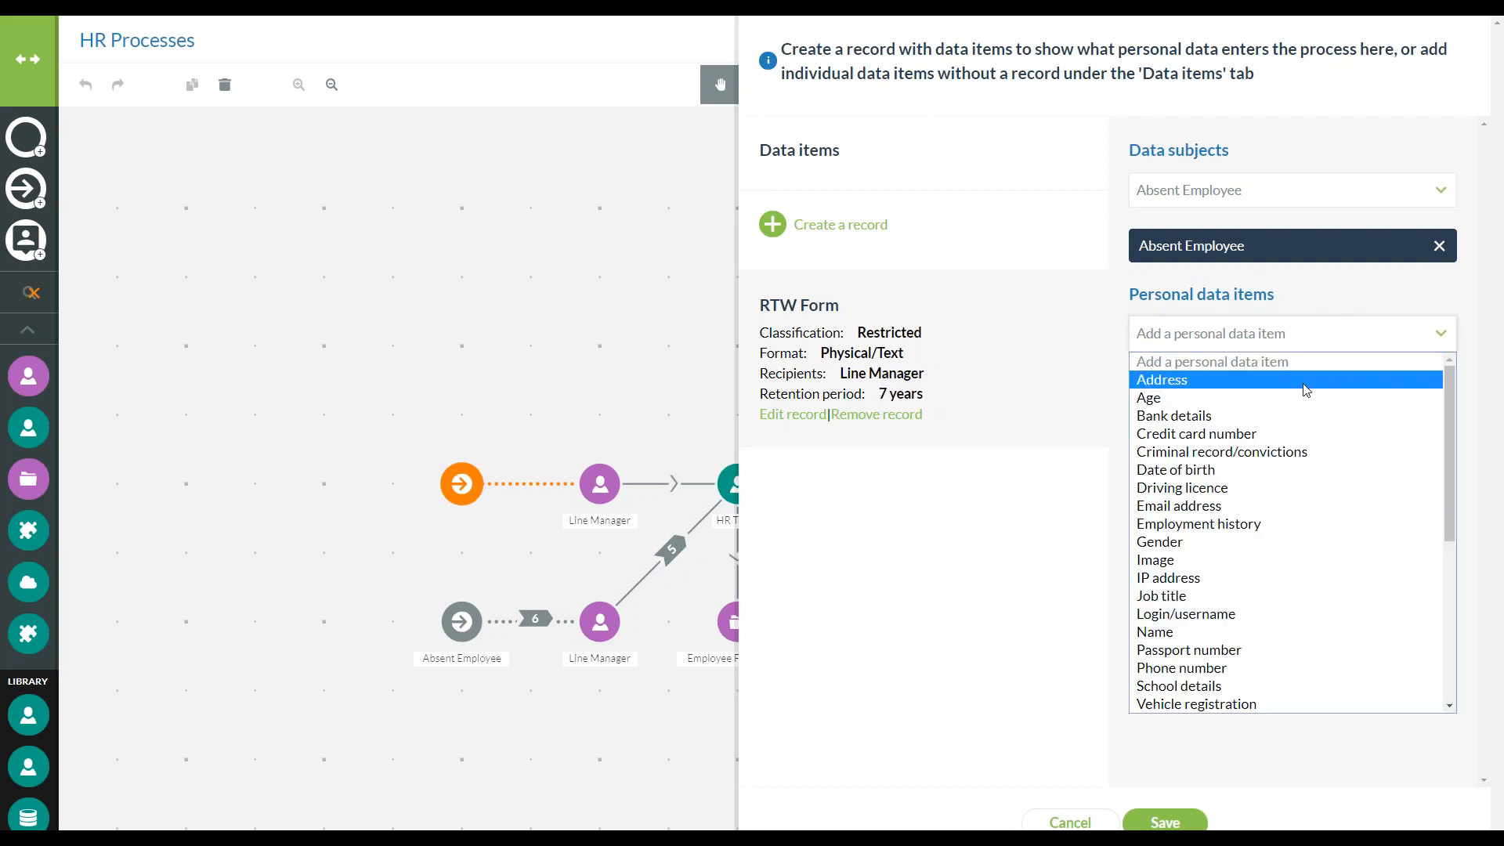
pyautogui.scroll(-6, 1308, 409)
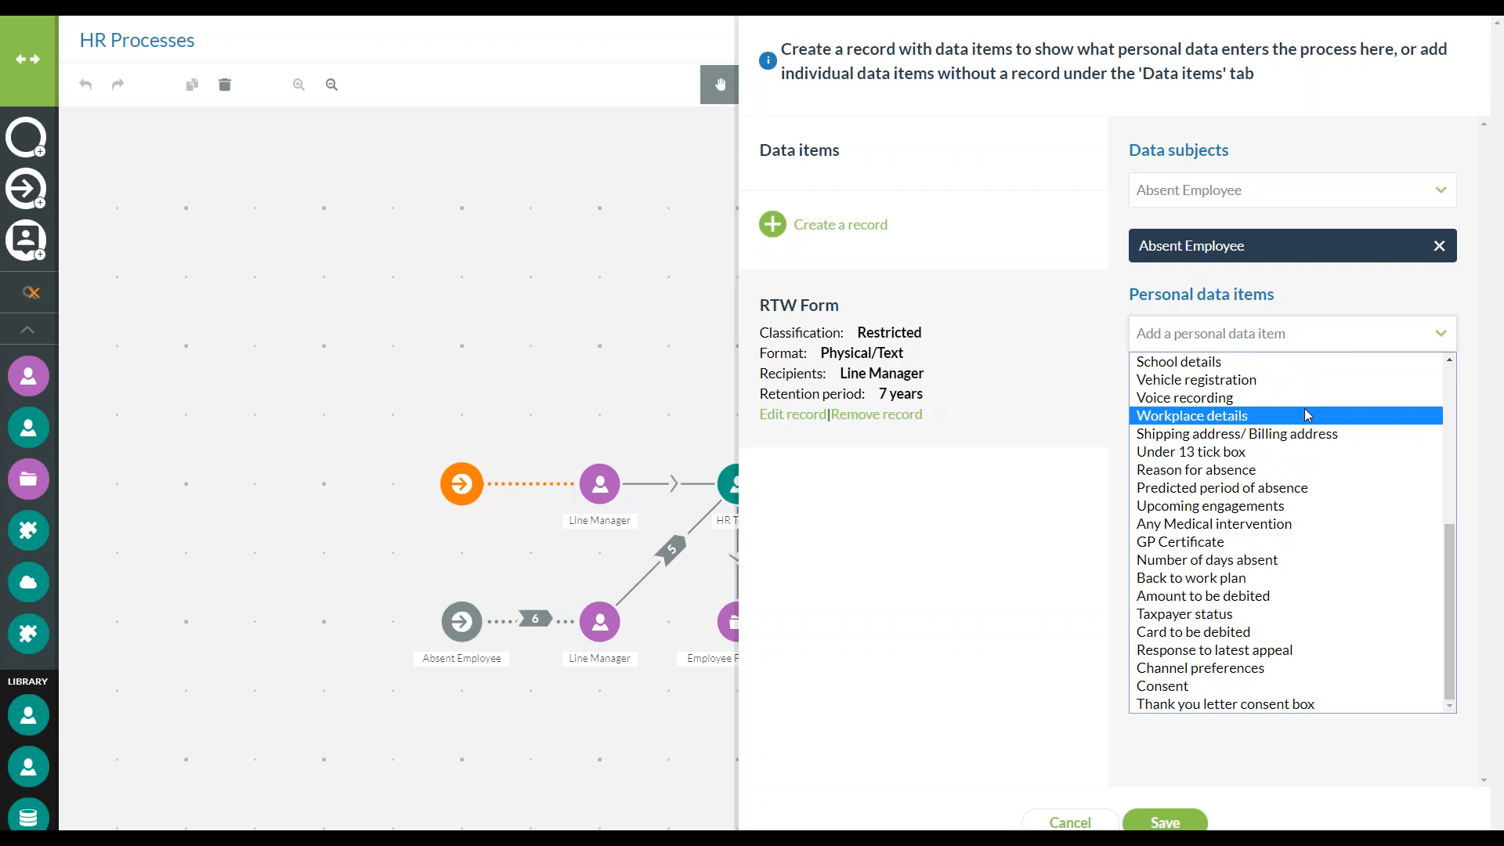
pyautogui.scroll(3, 1306, 415)
pyautogui.click(1275, 462)
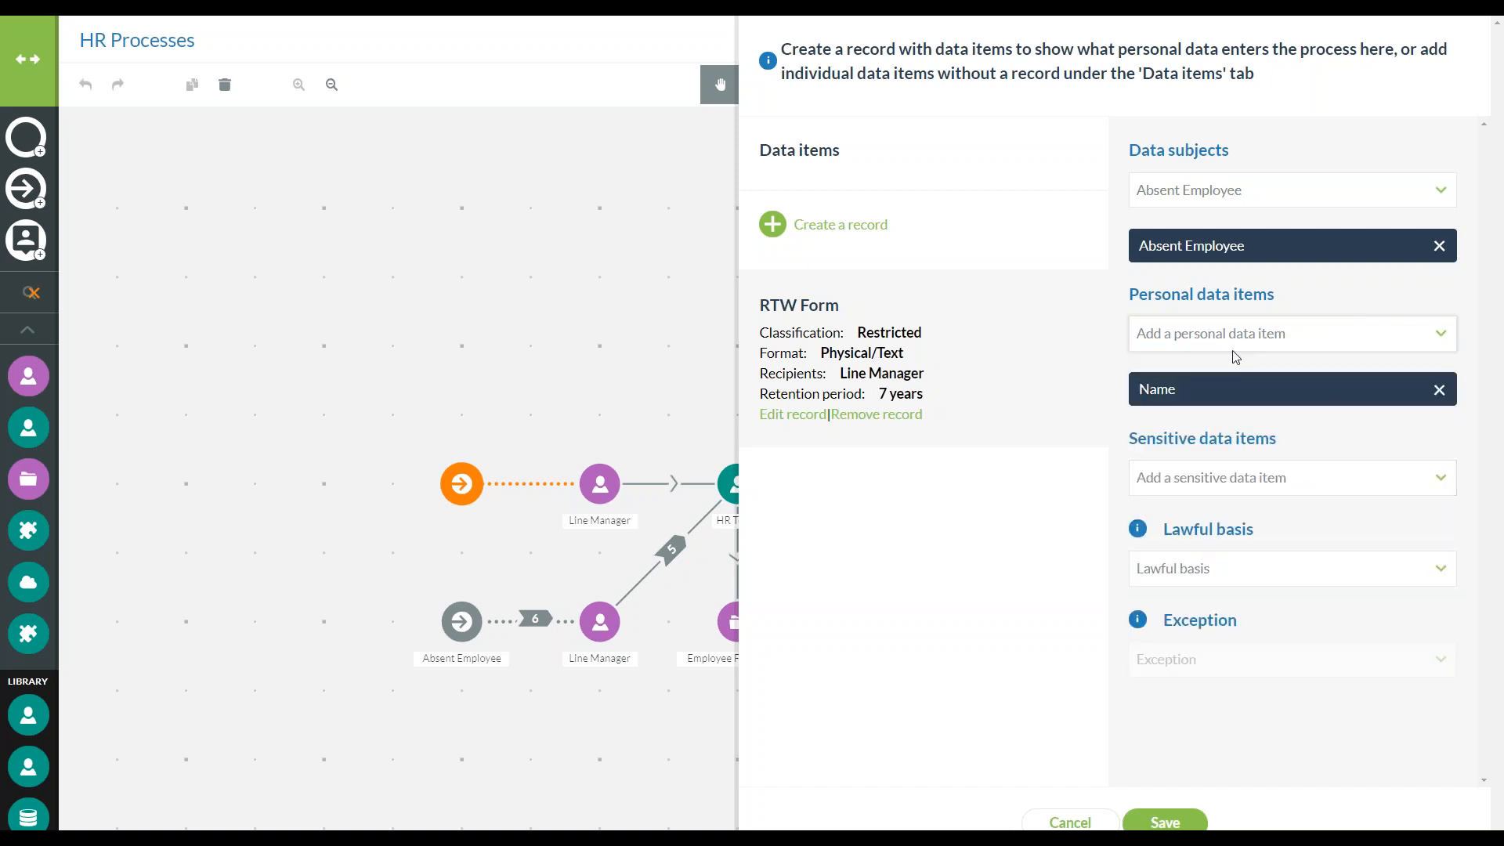
# Add Reason for absence, GP Certificate, Number of days absent and Back to work plan as personal data items of the RTW Form record
pyautogui.click(1235, 335)
pyautogui.scroll(-5, 1235, 494)
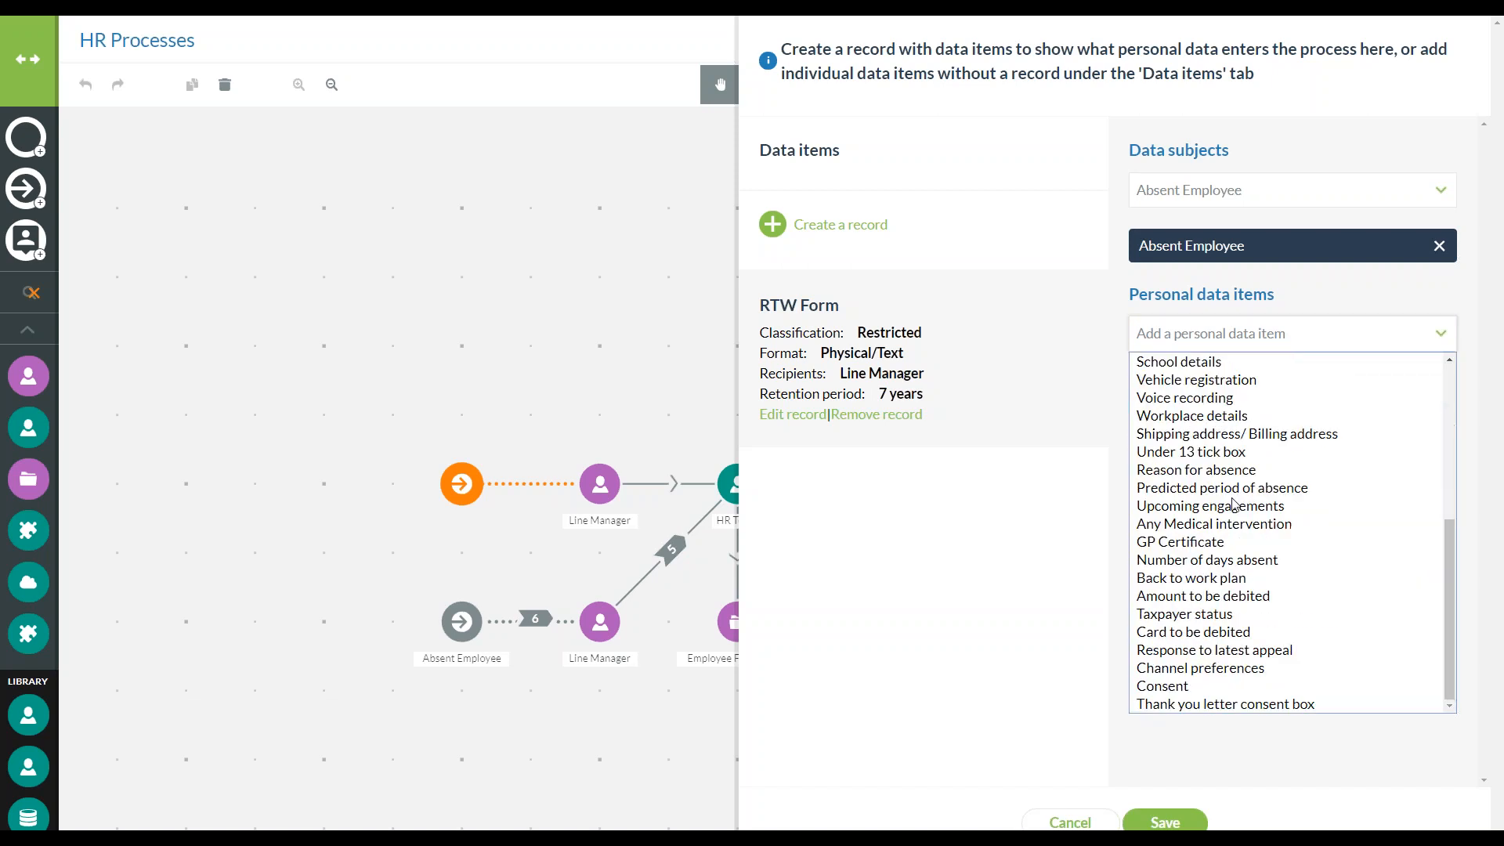
pyautogui.click(1225, 469)
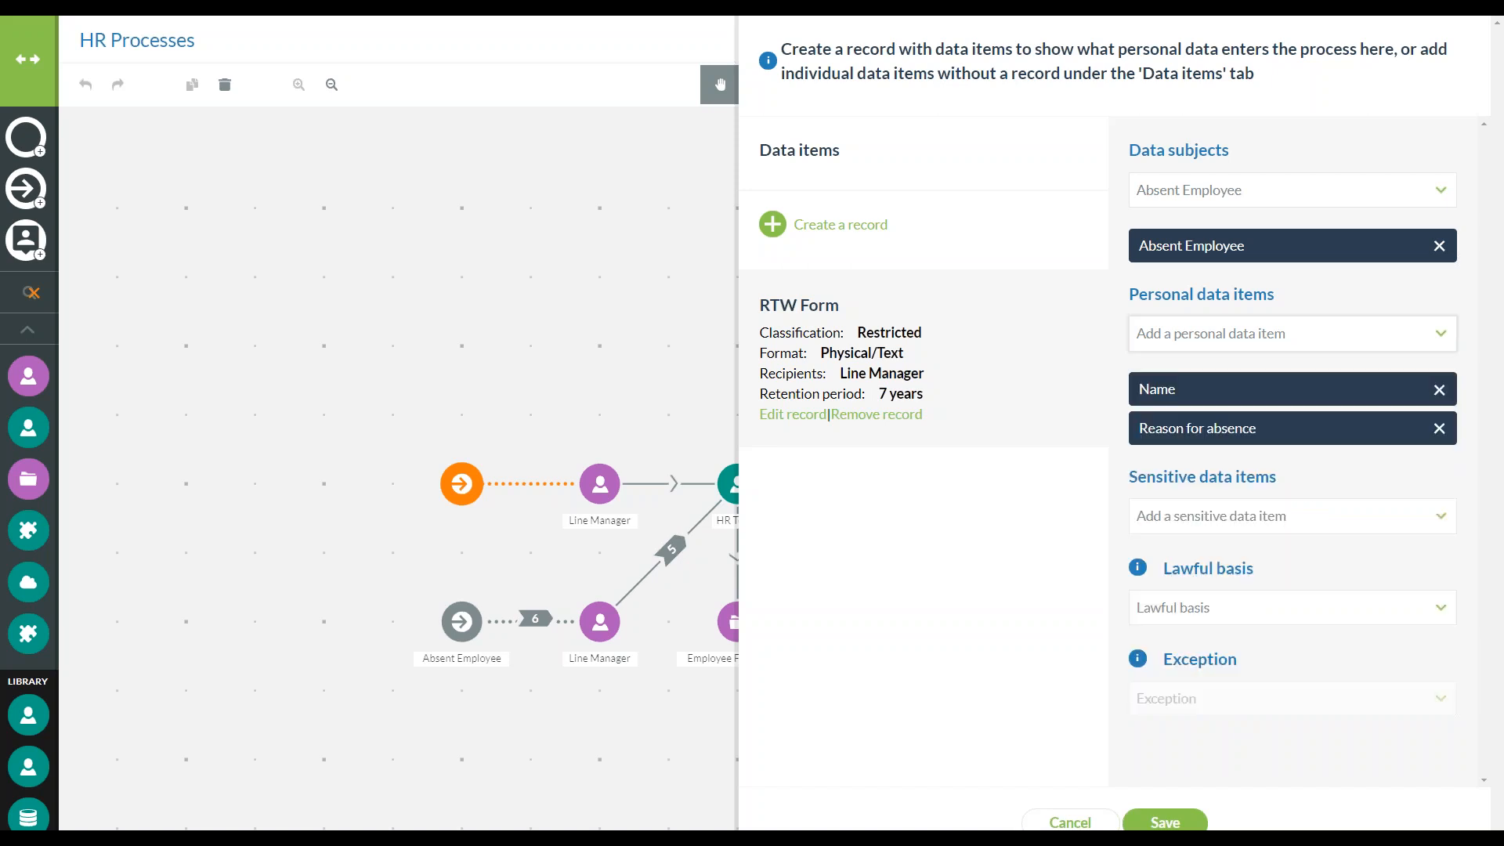
pyautogui.click(1251, 337)
pyautogui.scroll(-5, 1270, 493)
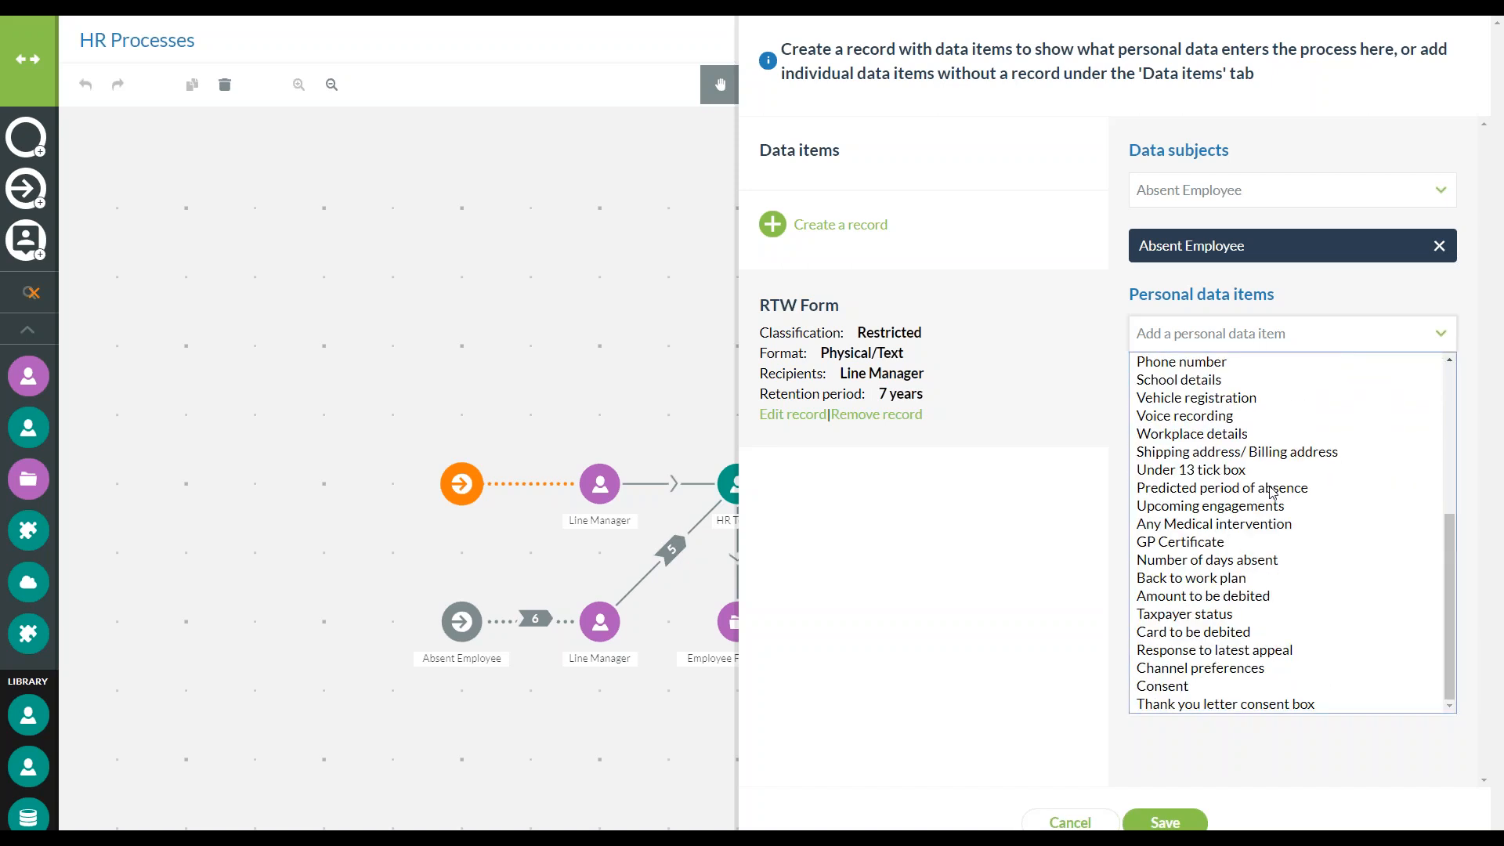
pyautogui.click(1269, 541)
pyautogui.click(1294, 334)
pyautogui.scroll(-5, 1309, 493)
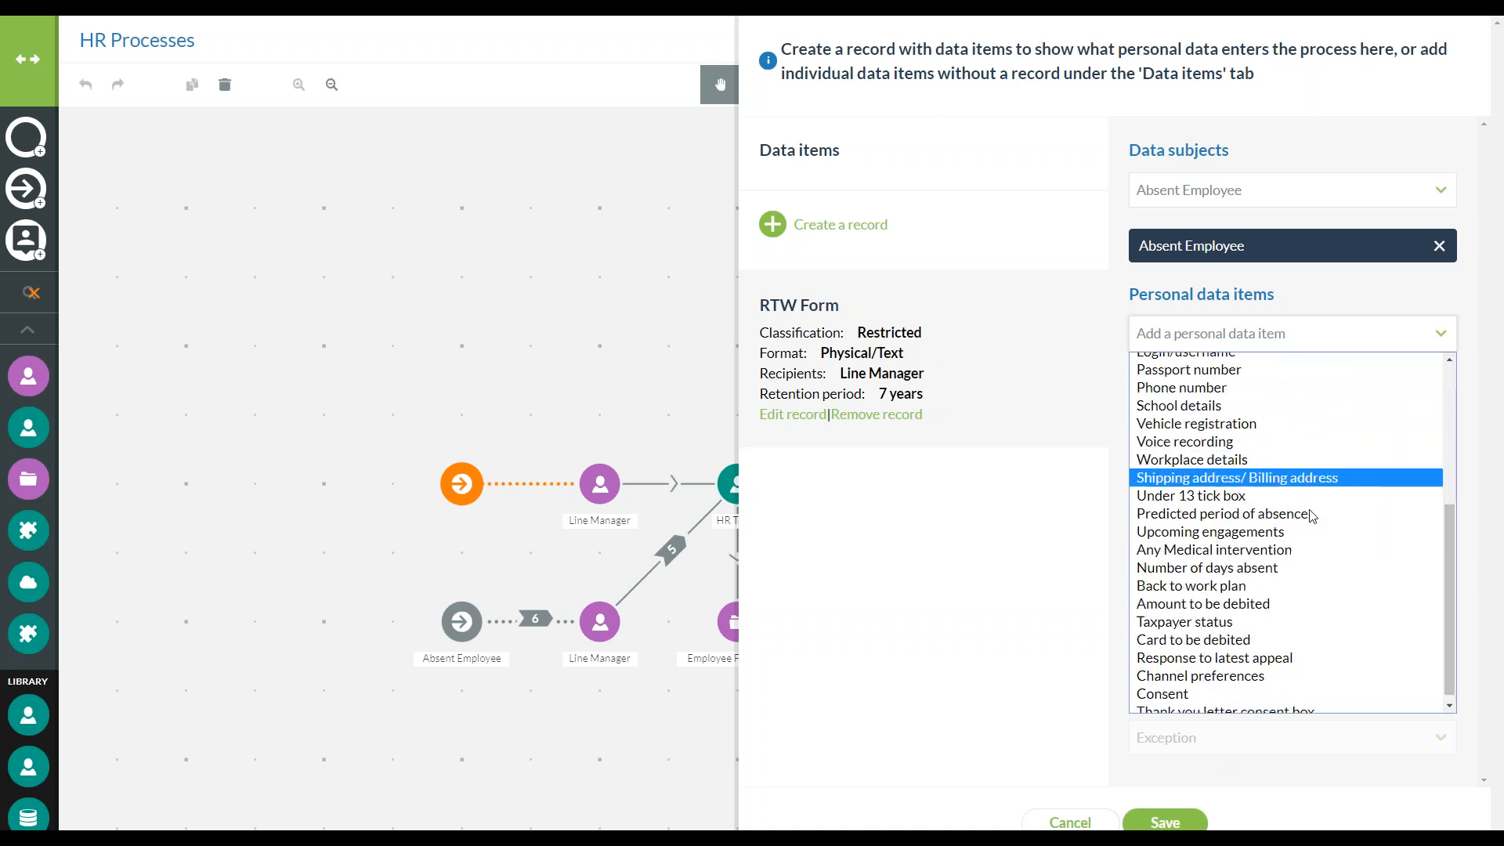
pyautogui.click(1287, 568)
pyautogui.click(1277, 328)
pyautogui.scroll(-4, 1302, 502)
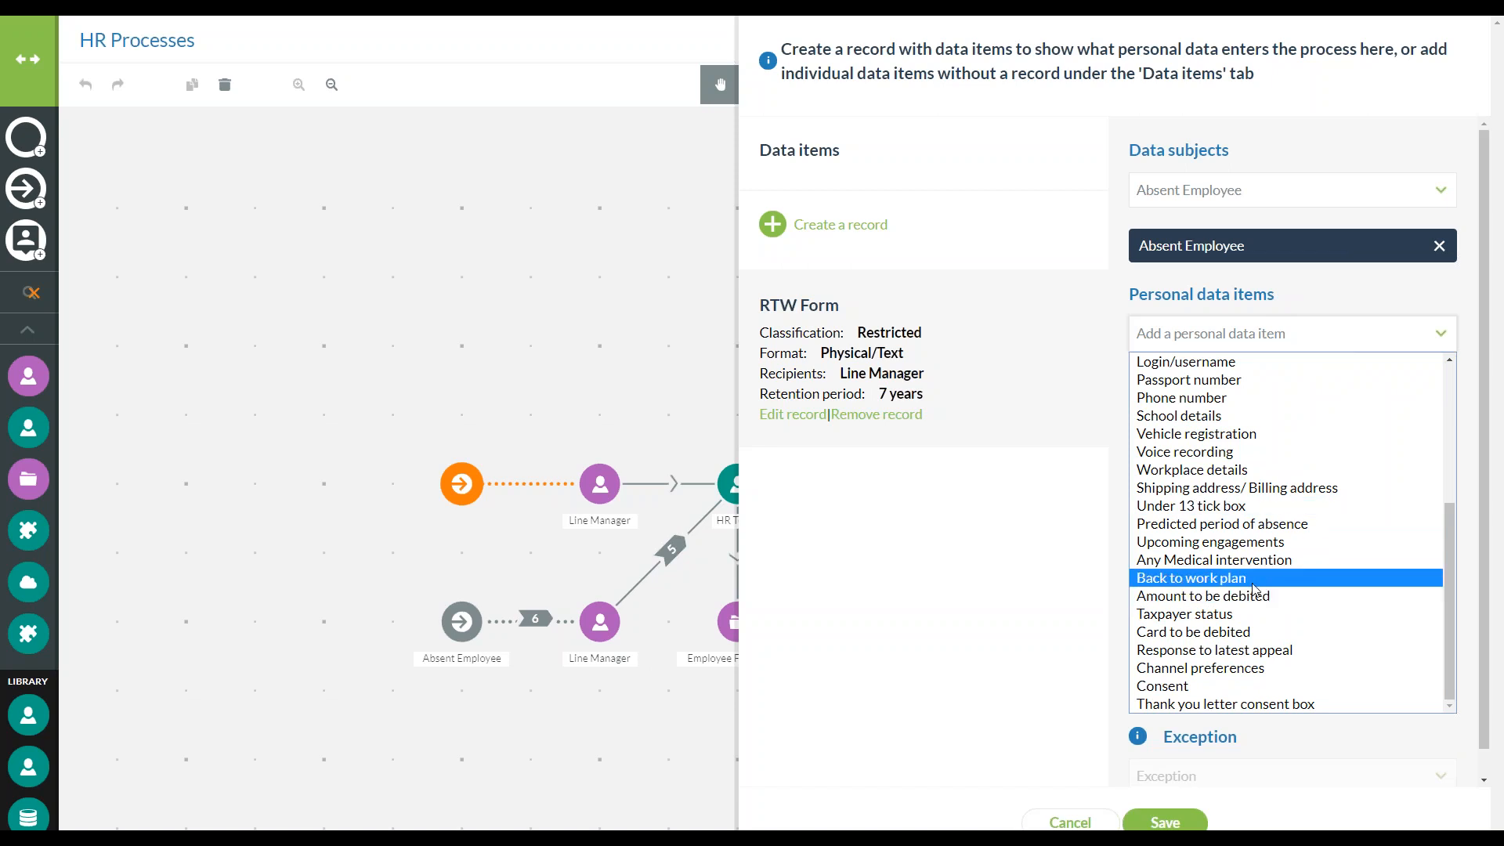
pyautogui.click(1300, 577)
# Add Physical health as a sensitive data item of the RTW Form record
pyautogui.scroll(-1, 1161, 591)
pyautogui.click(1161, 567)
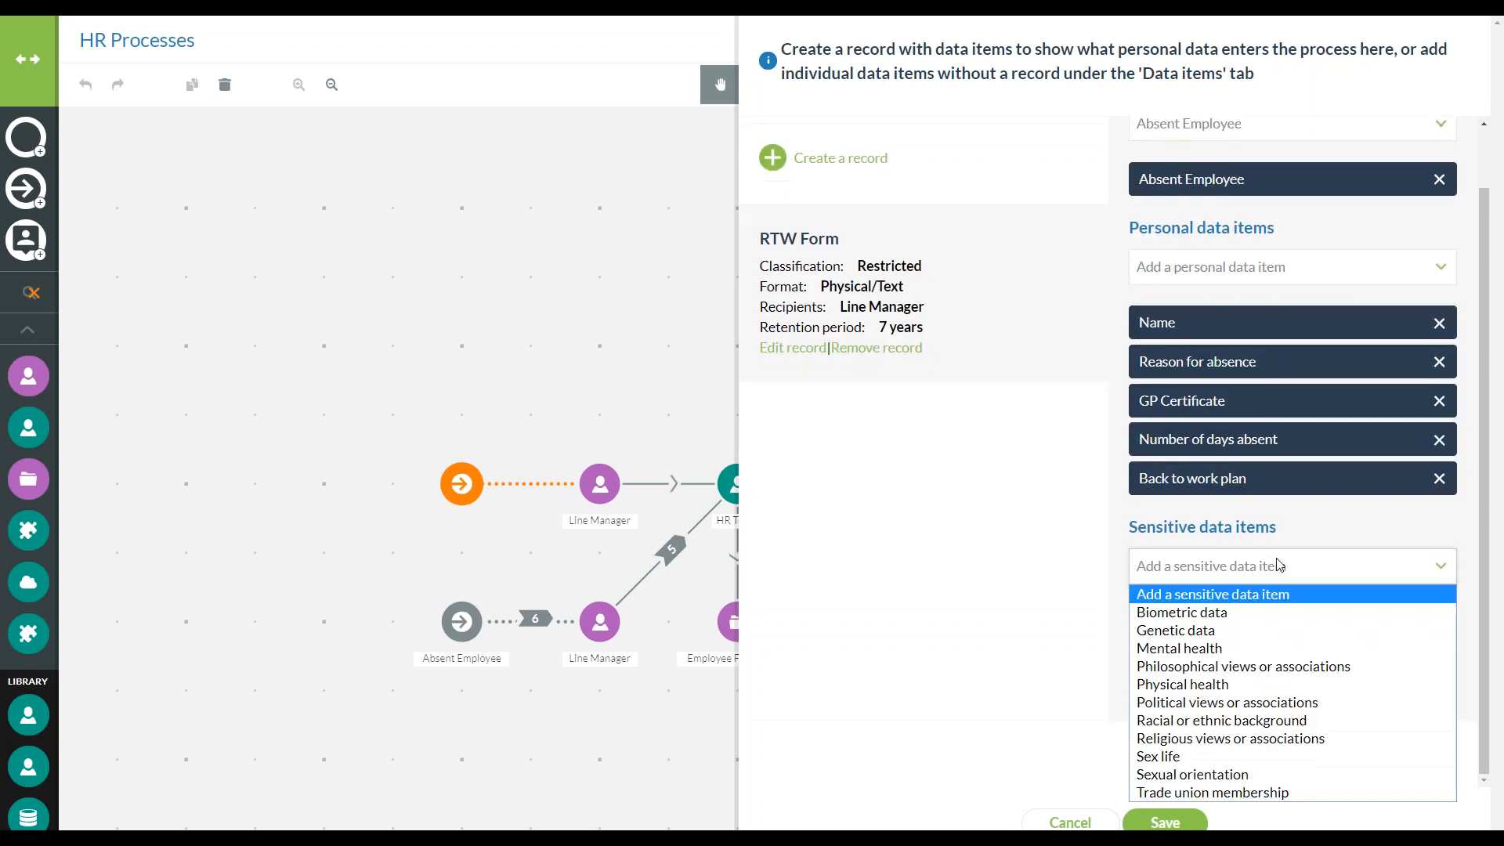
pyautogui.click(1218, 684)
# Set the record's lawful basis to Contractual necessity and exception to Employment law, and save and apply the upper data input
pyautogui.scroll(-1, 1275, 601)
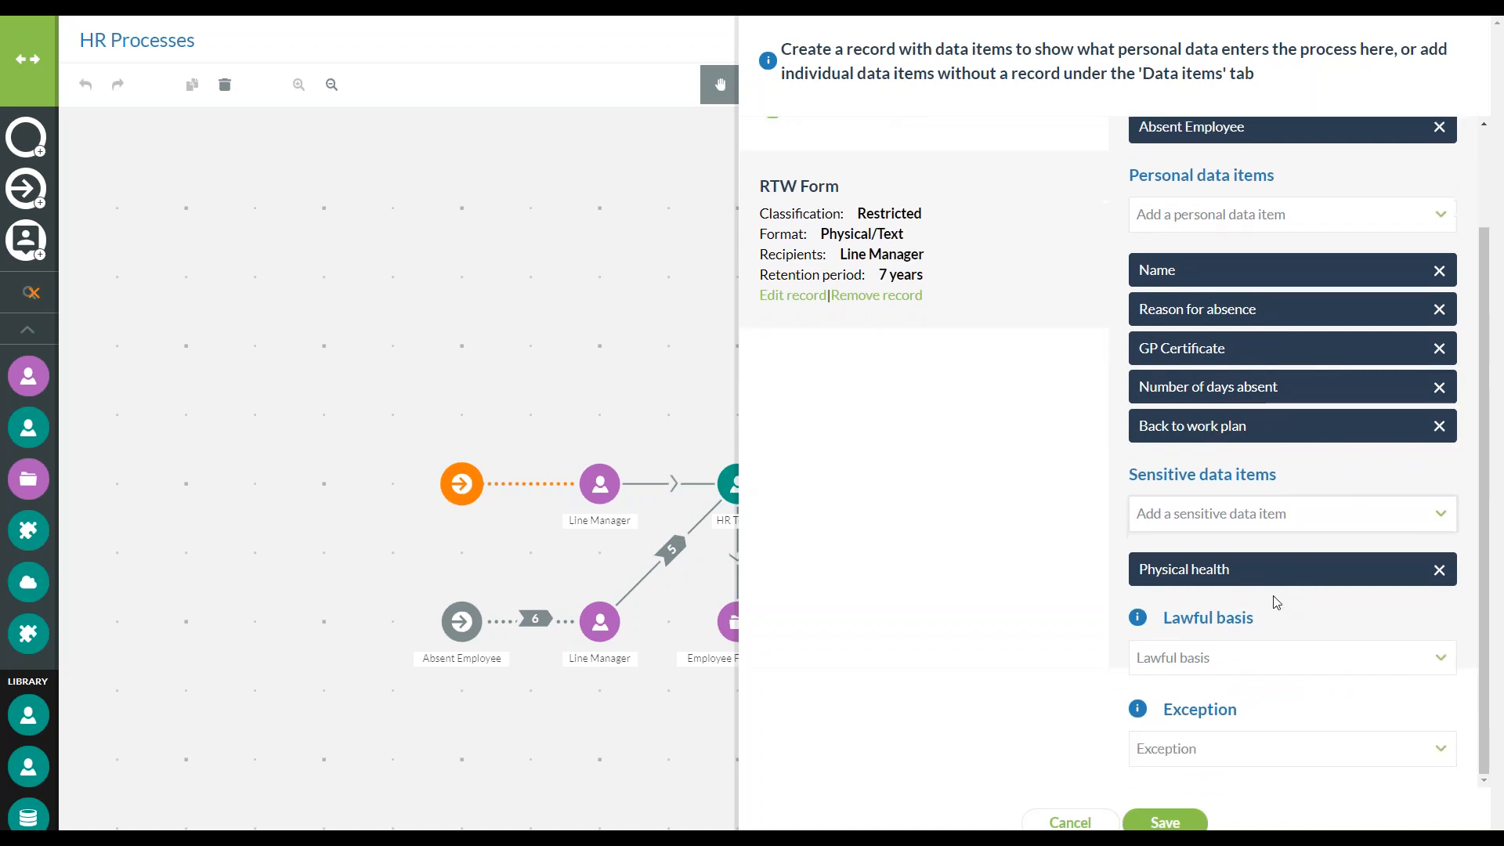
pyautogui.click(1266, 661)
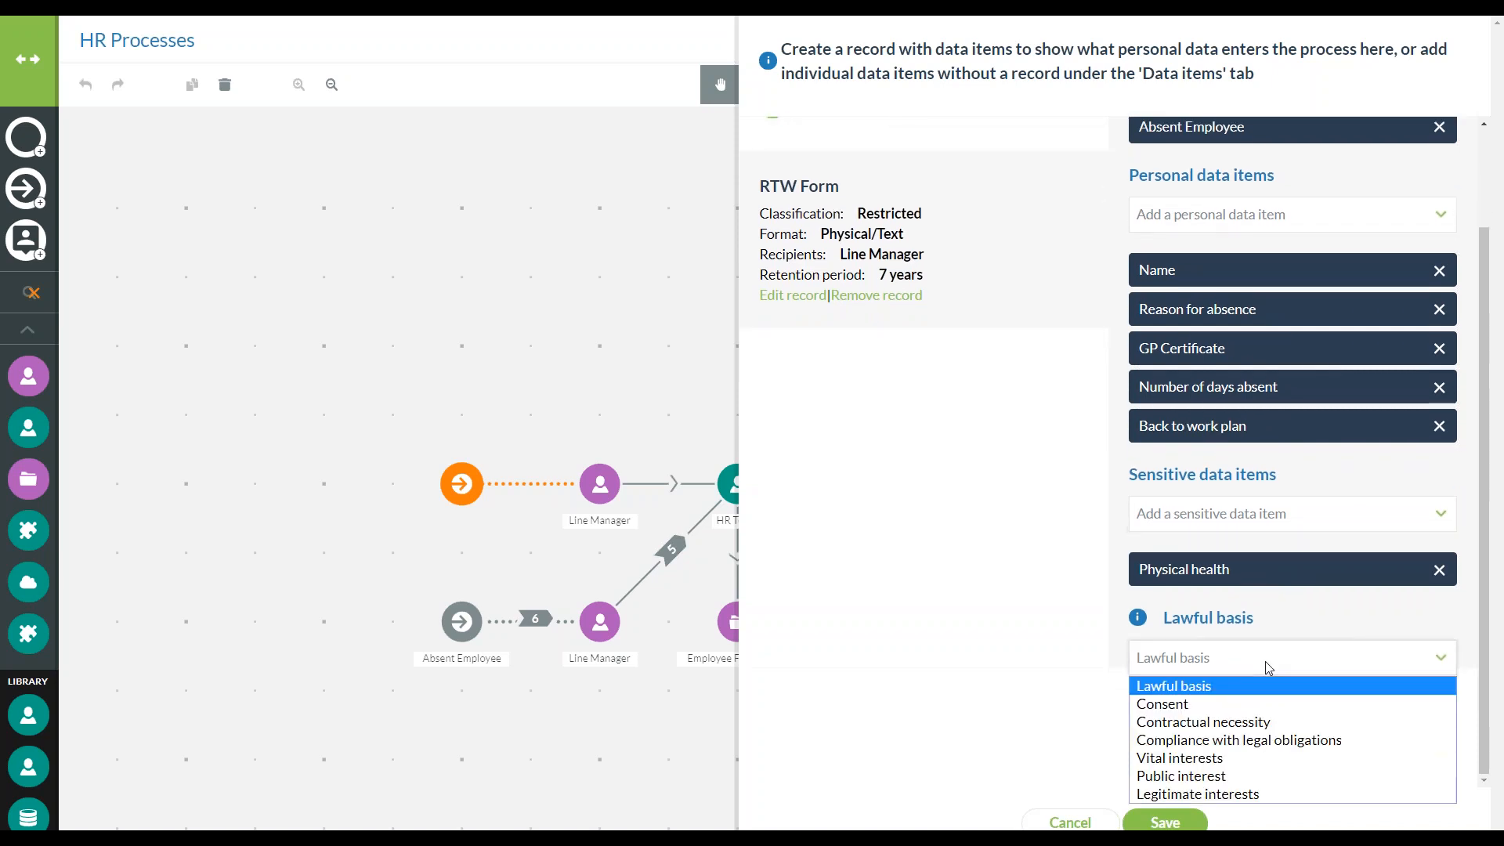
pyautogui.click(1253, 721)
pyautogui.click(1257, 747)
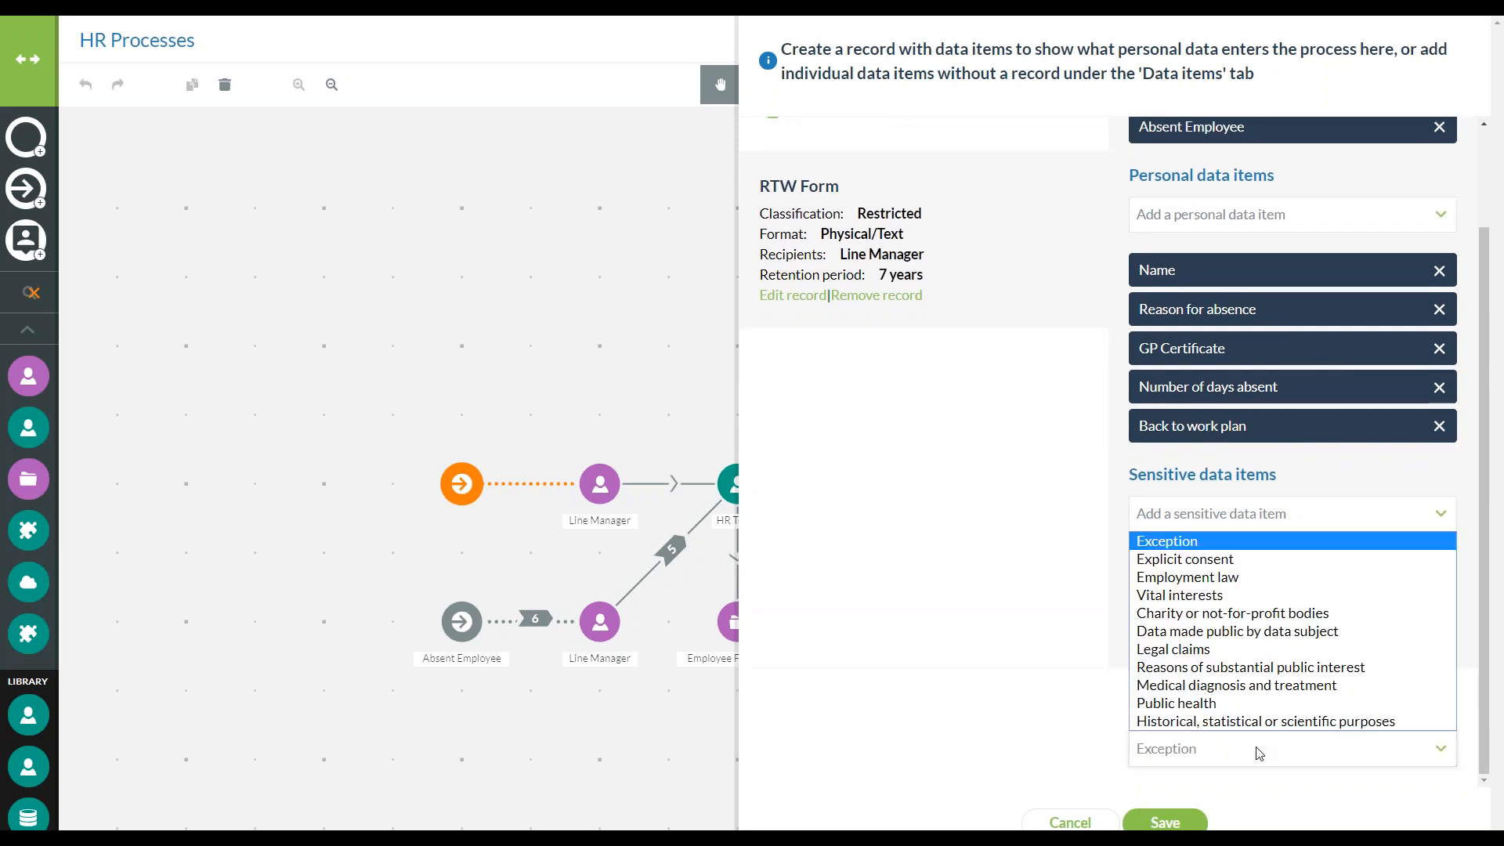
pyautogui.click(1188, 585)
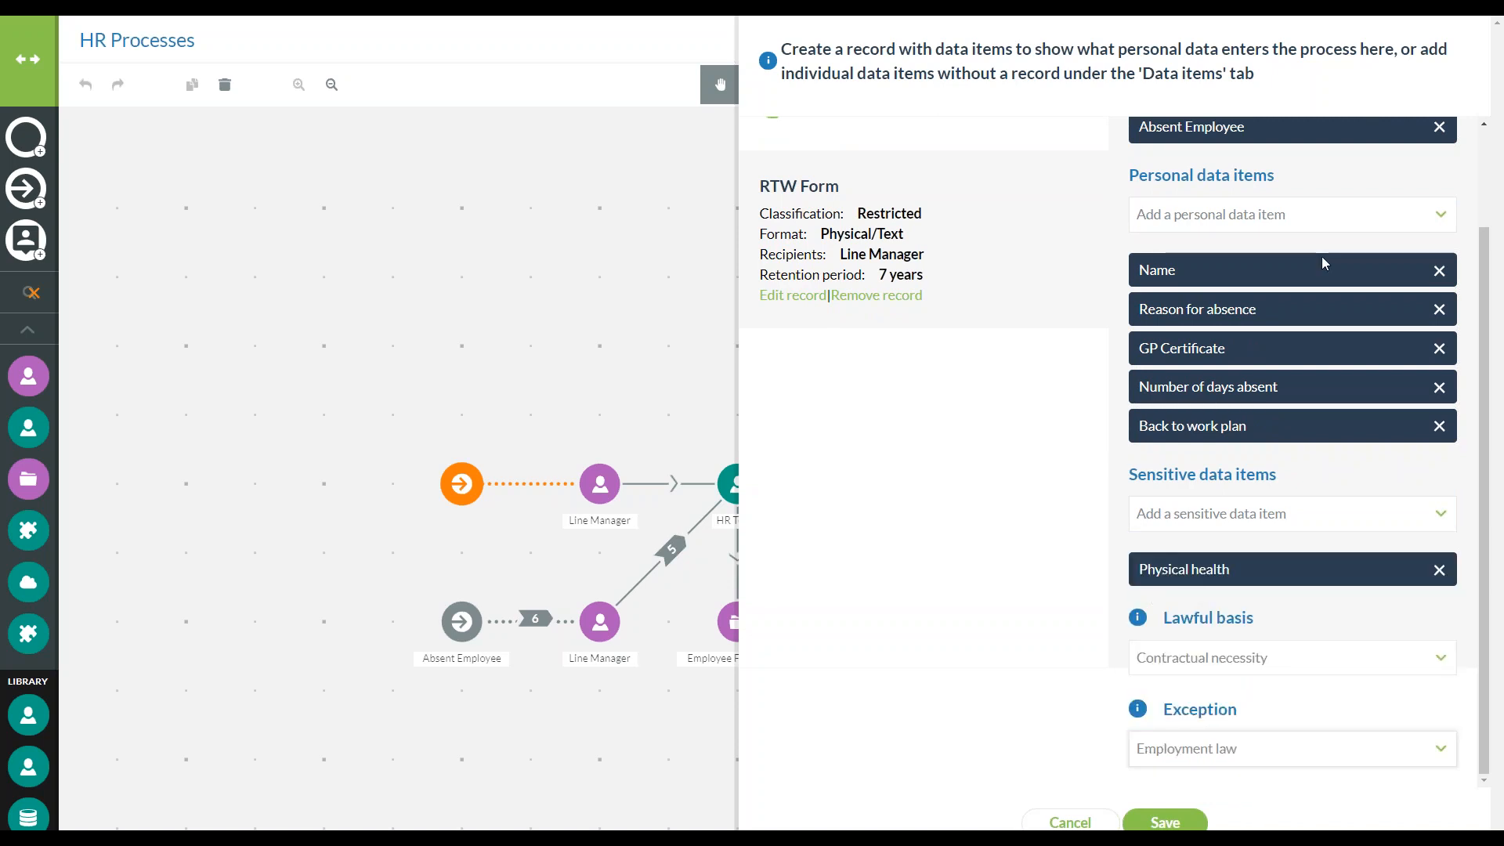
pyautogui.click(1164, 822)
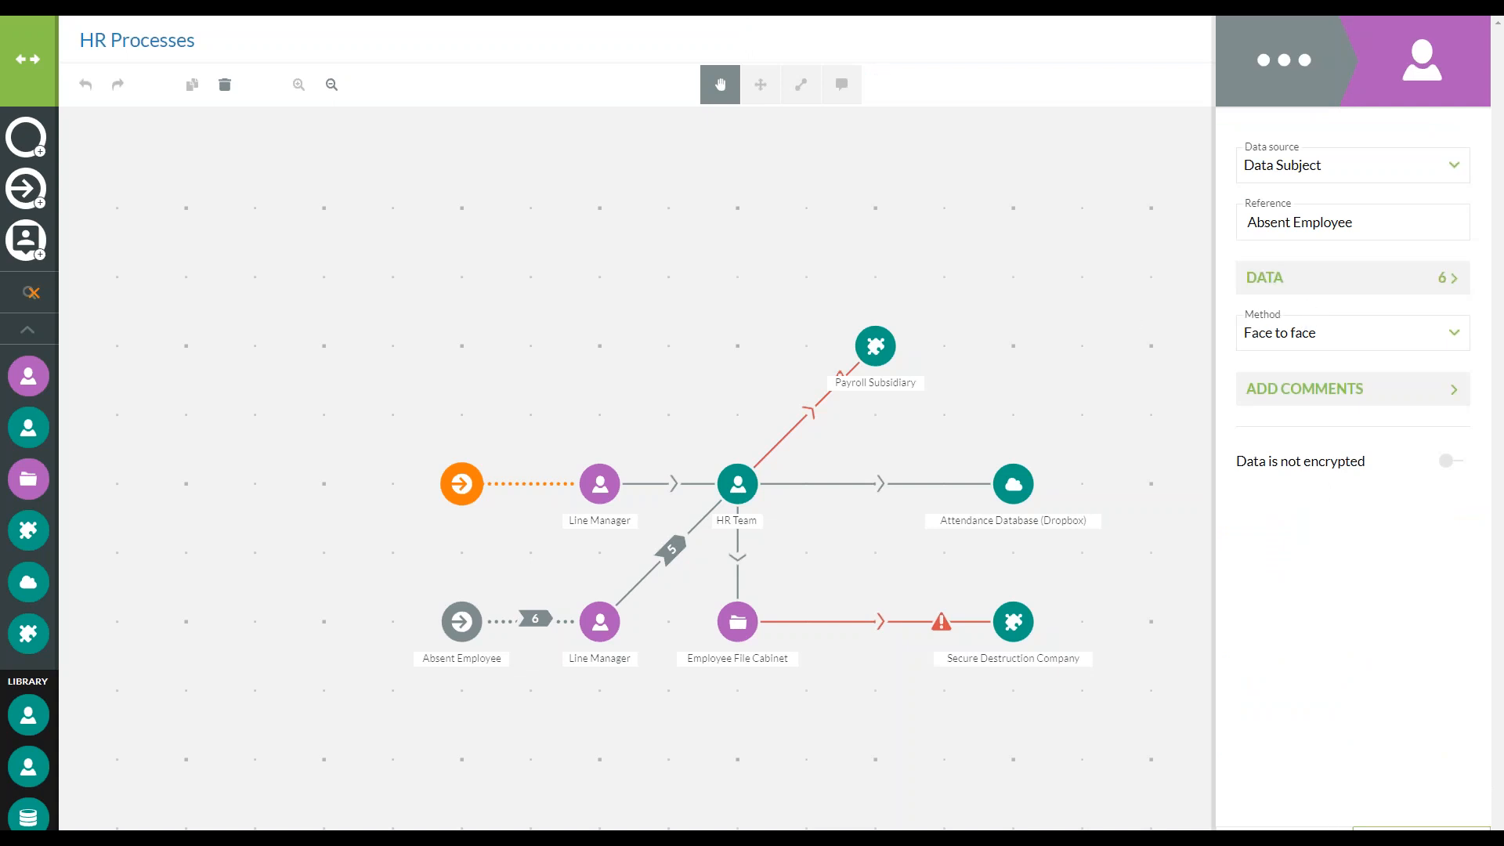
pyautogui.click(1433, 828)
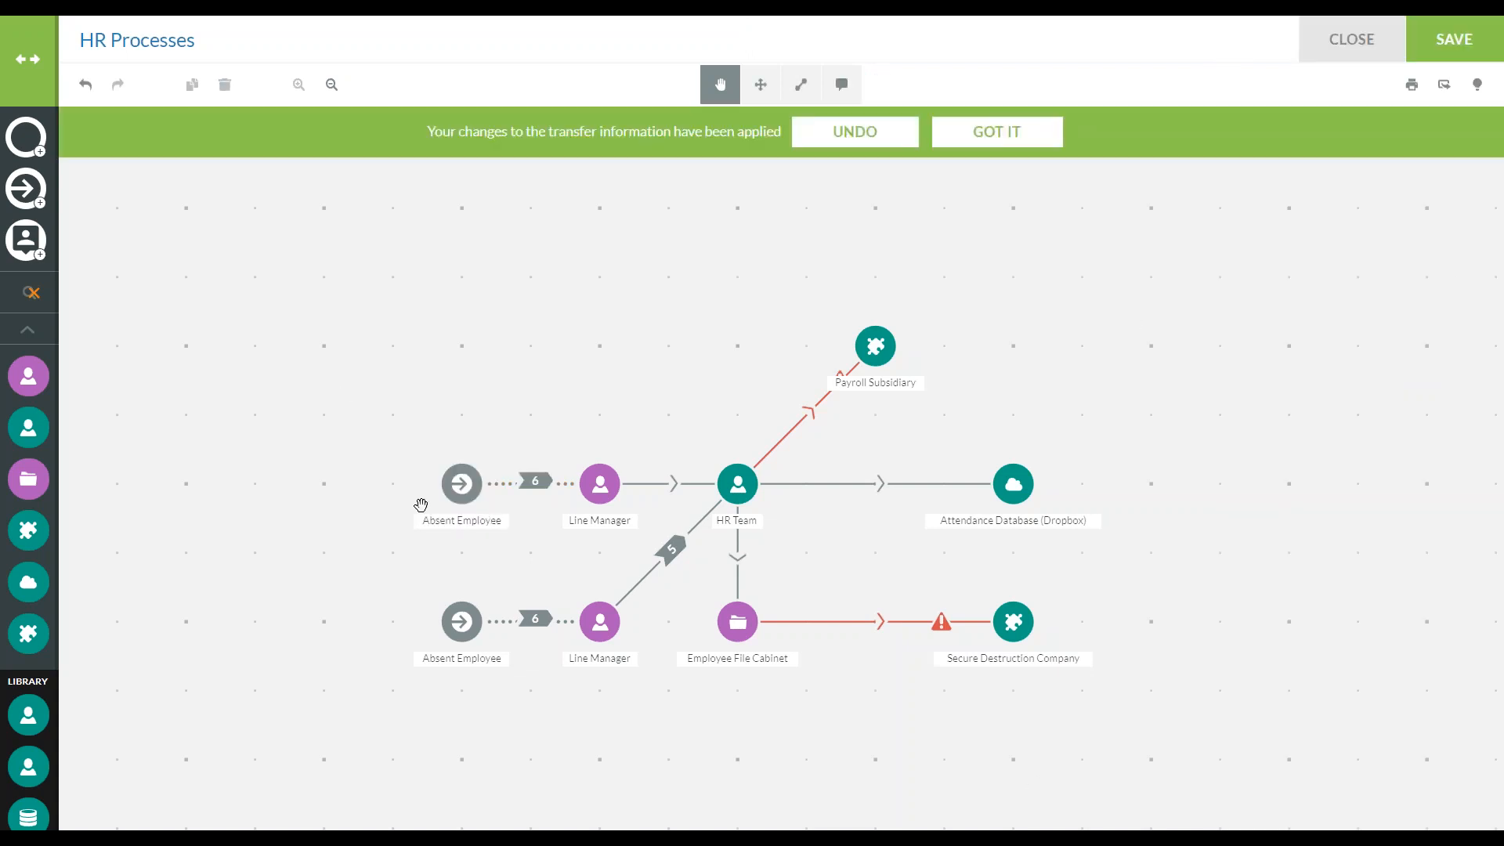
# Review the RTW Form record stored in the upper Absent Employee data input
pyautogui.click(470, 488)
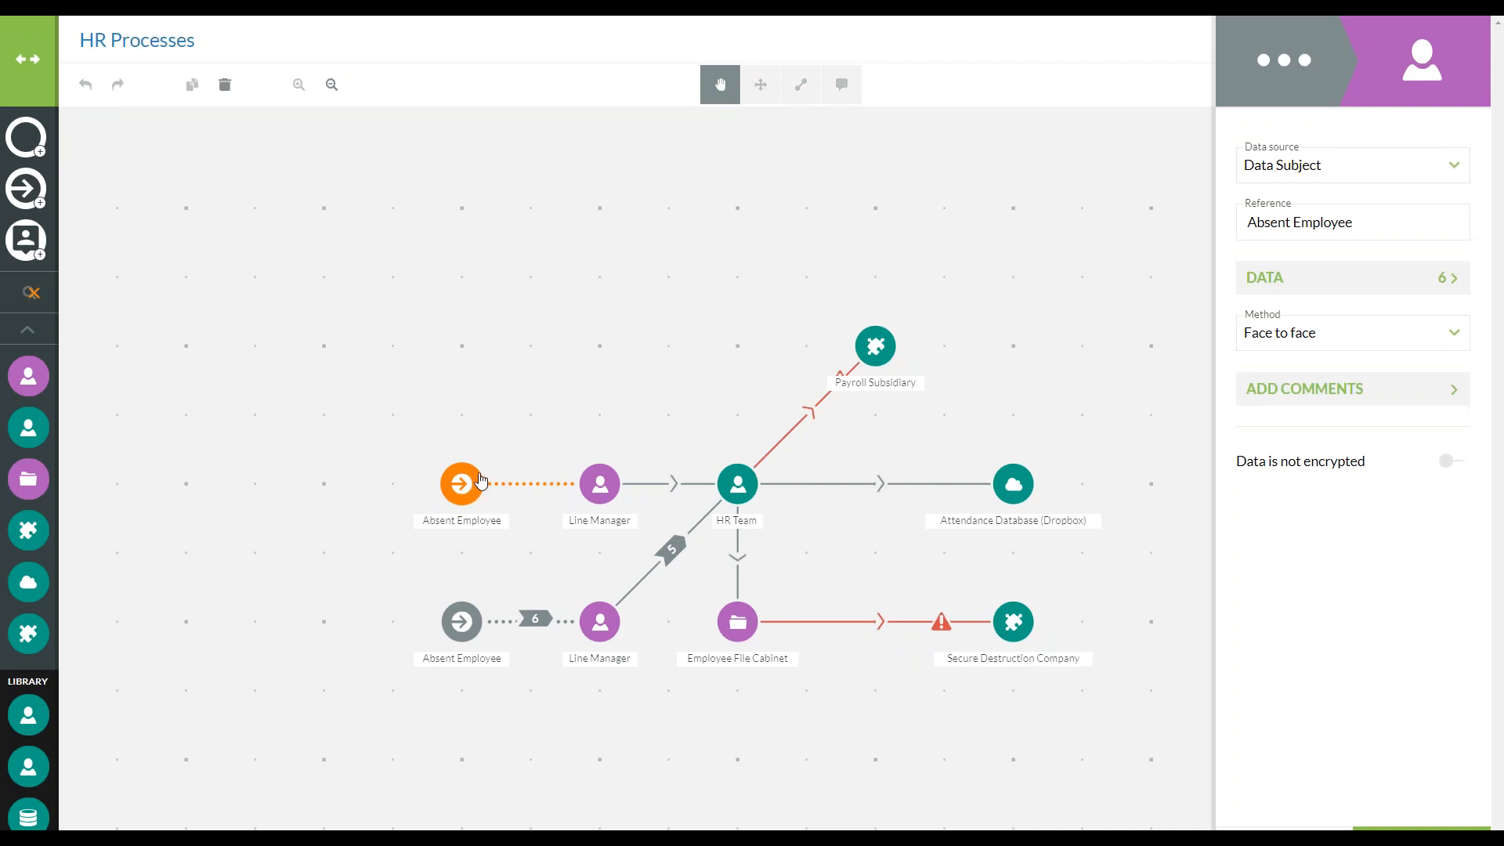
pyautogui.click(1346, 292)
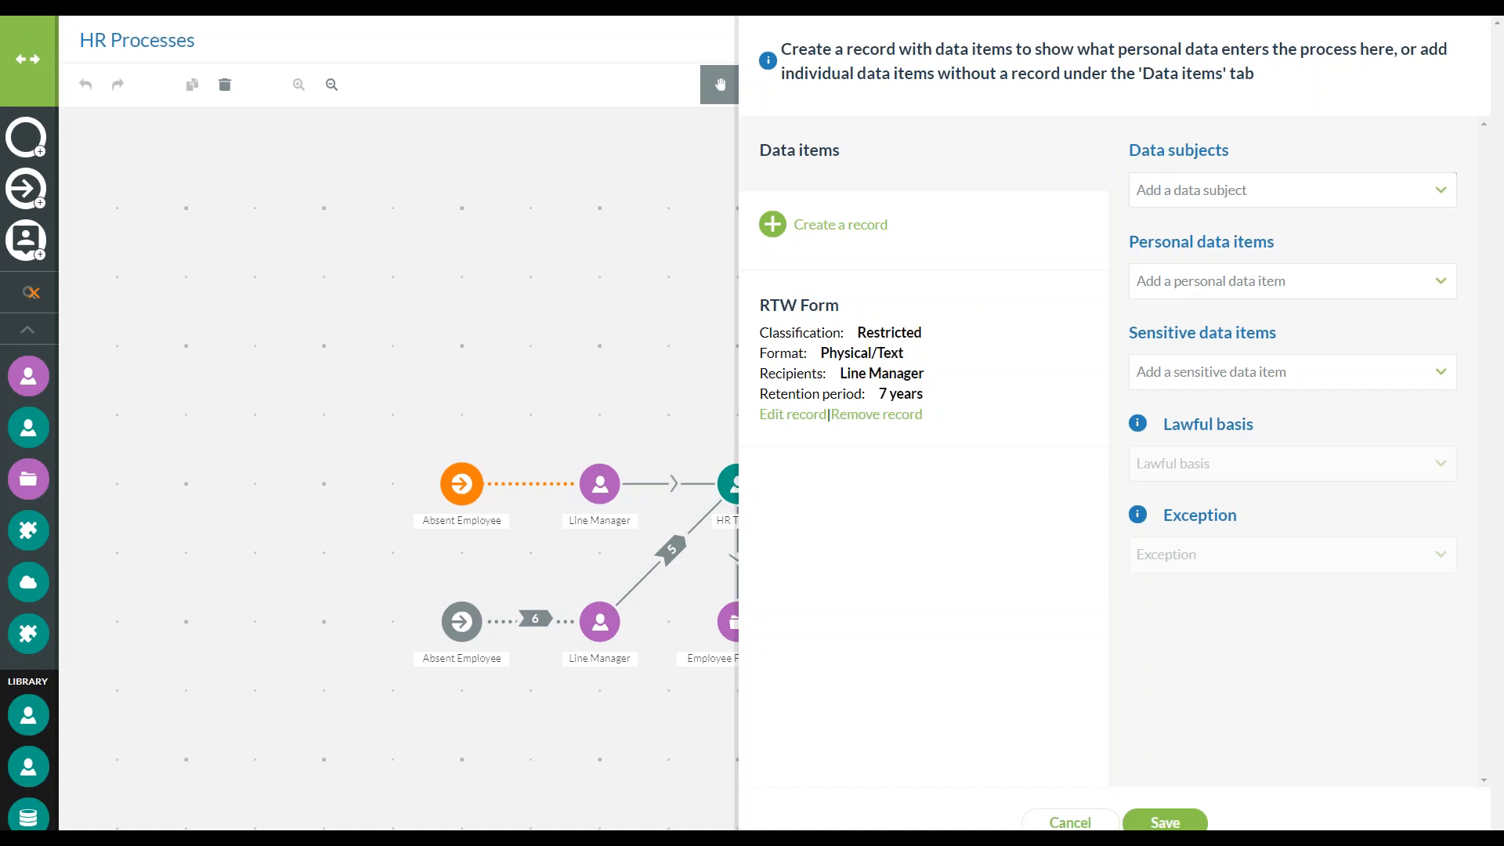
pyautogui.click(1165, 822)
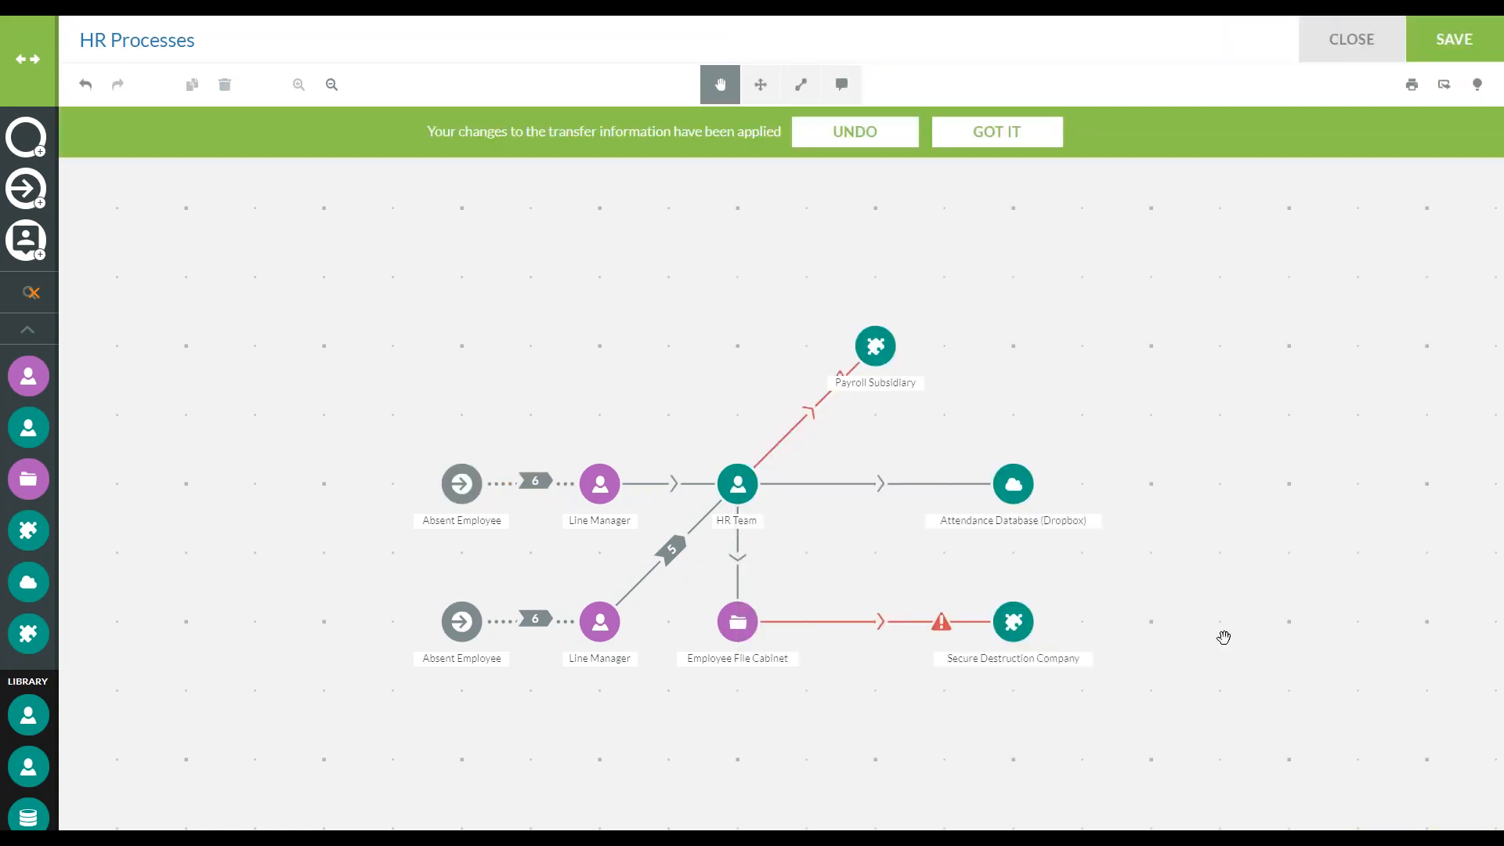
# Enable a known storage period in Years for the RTW Form record on the upper Line Manager asset and apply it
pyautogui.click(593, 499)
pyautogui.click(1367, 280)
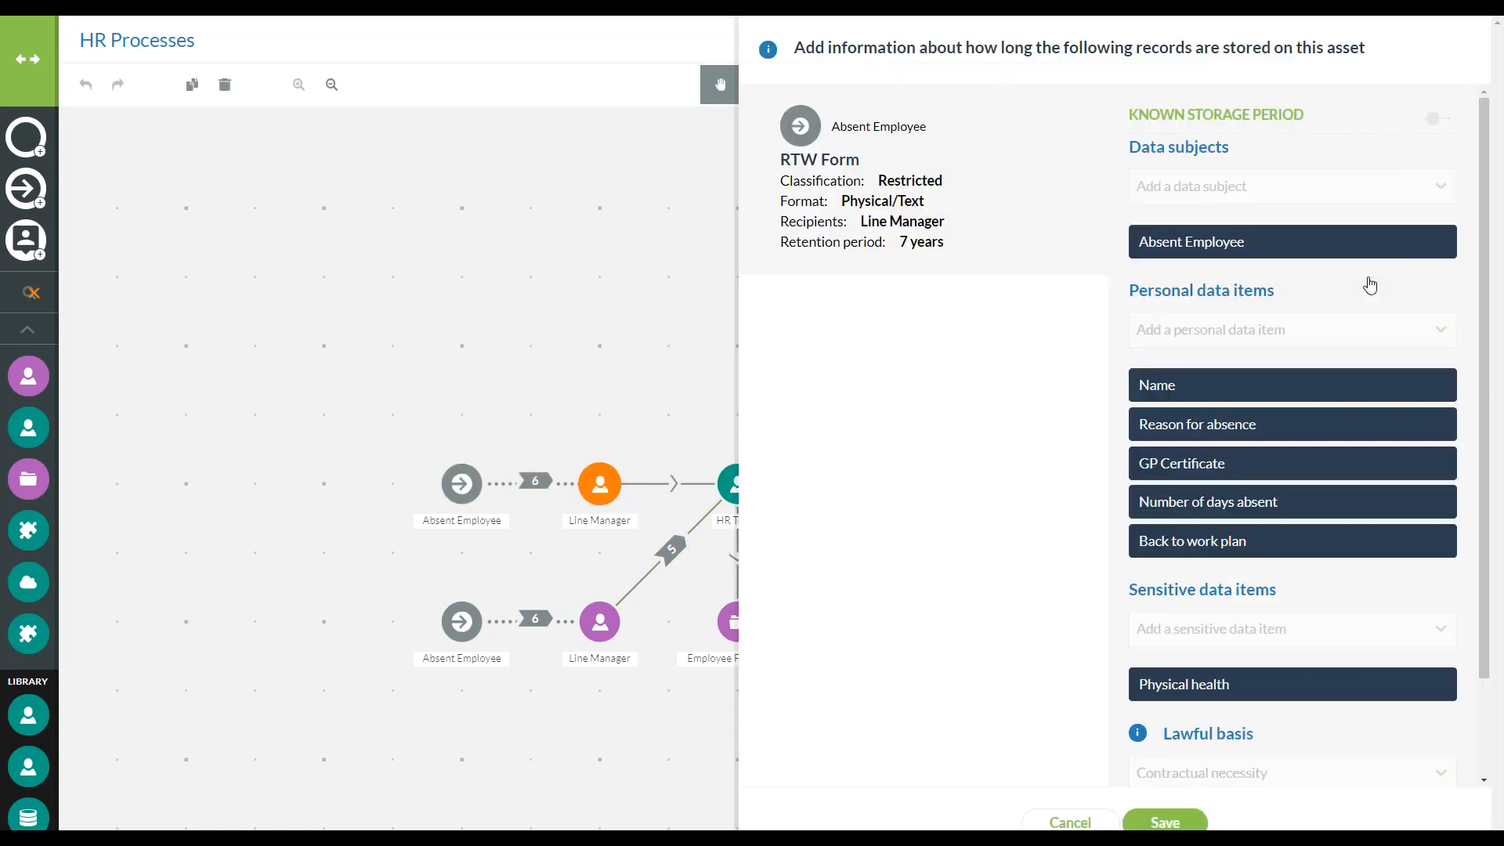
pyautogui.click(1433, 118)
pyautogui.click(1395, 148)
pyautogui.click(1221, 251)
pyautogui.click(1149, 154)
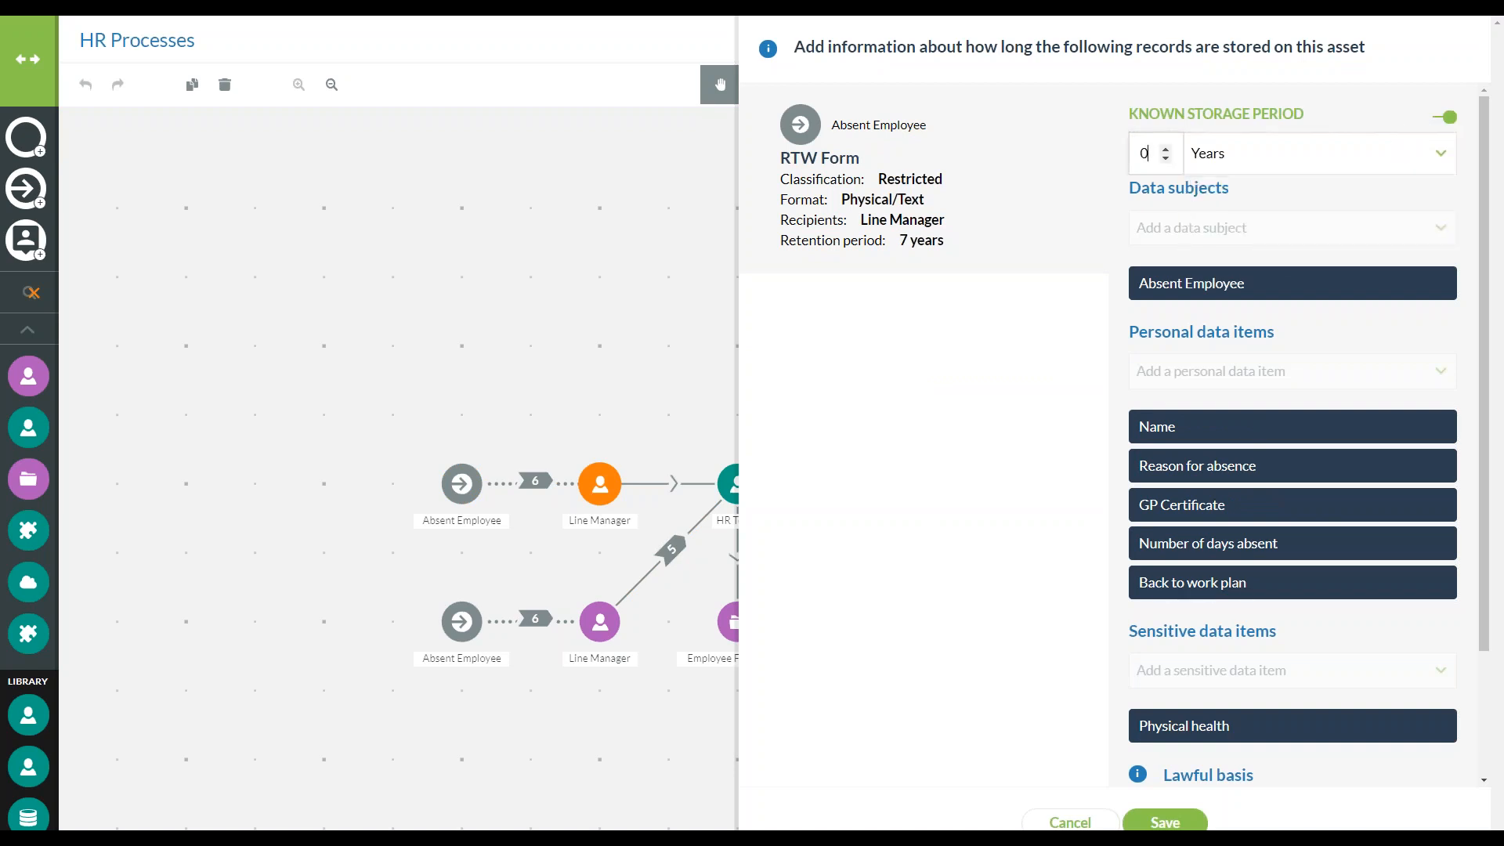
pyautogui.click(1152, 820)
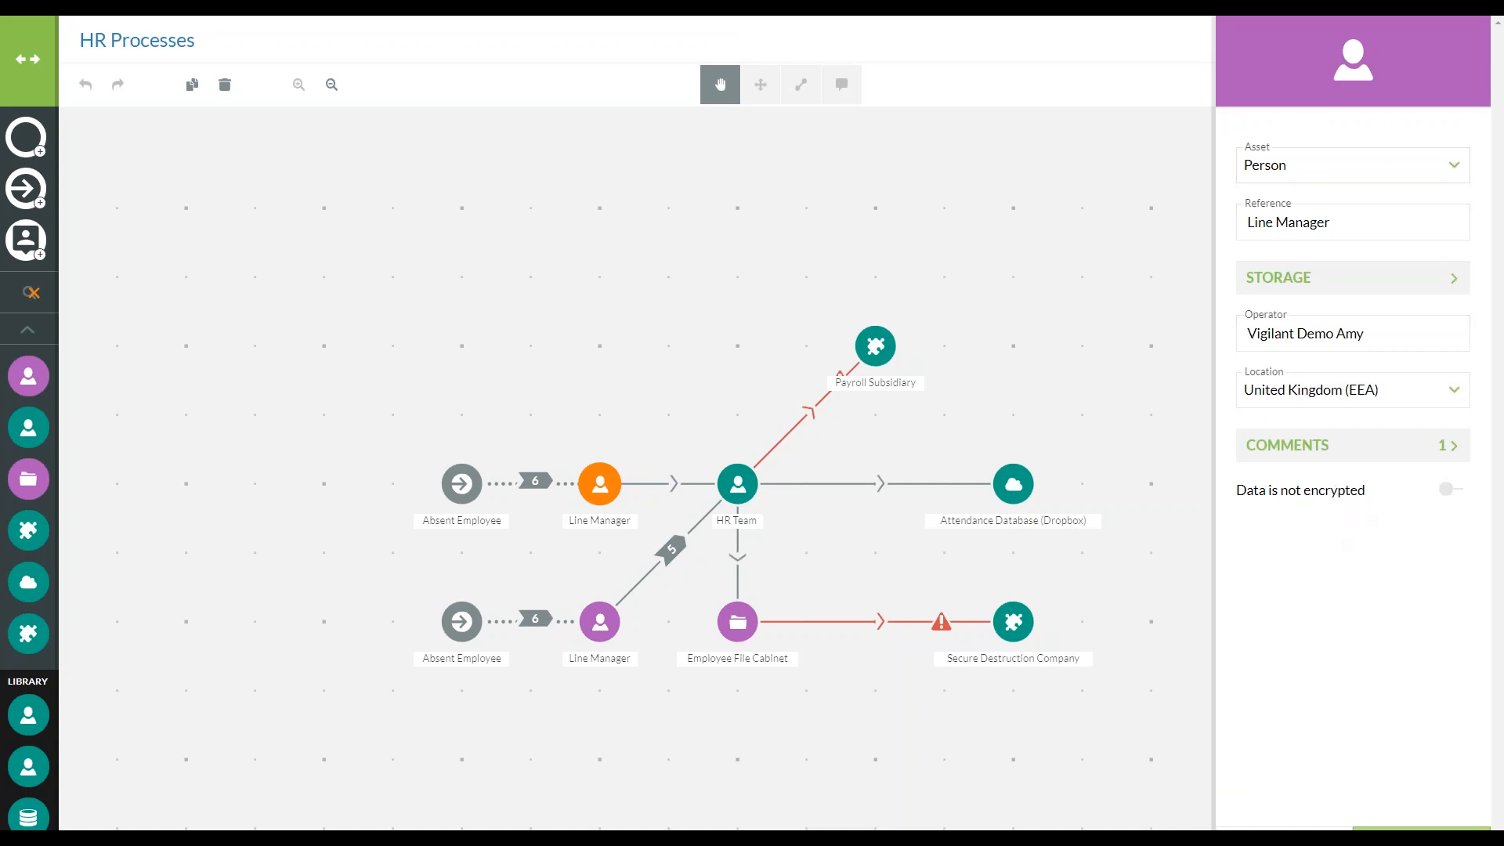
pyautogui.click(1421, 827)
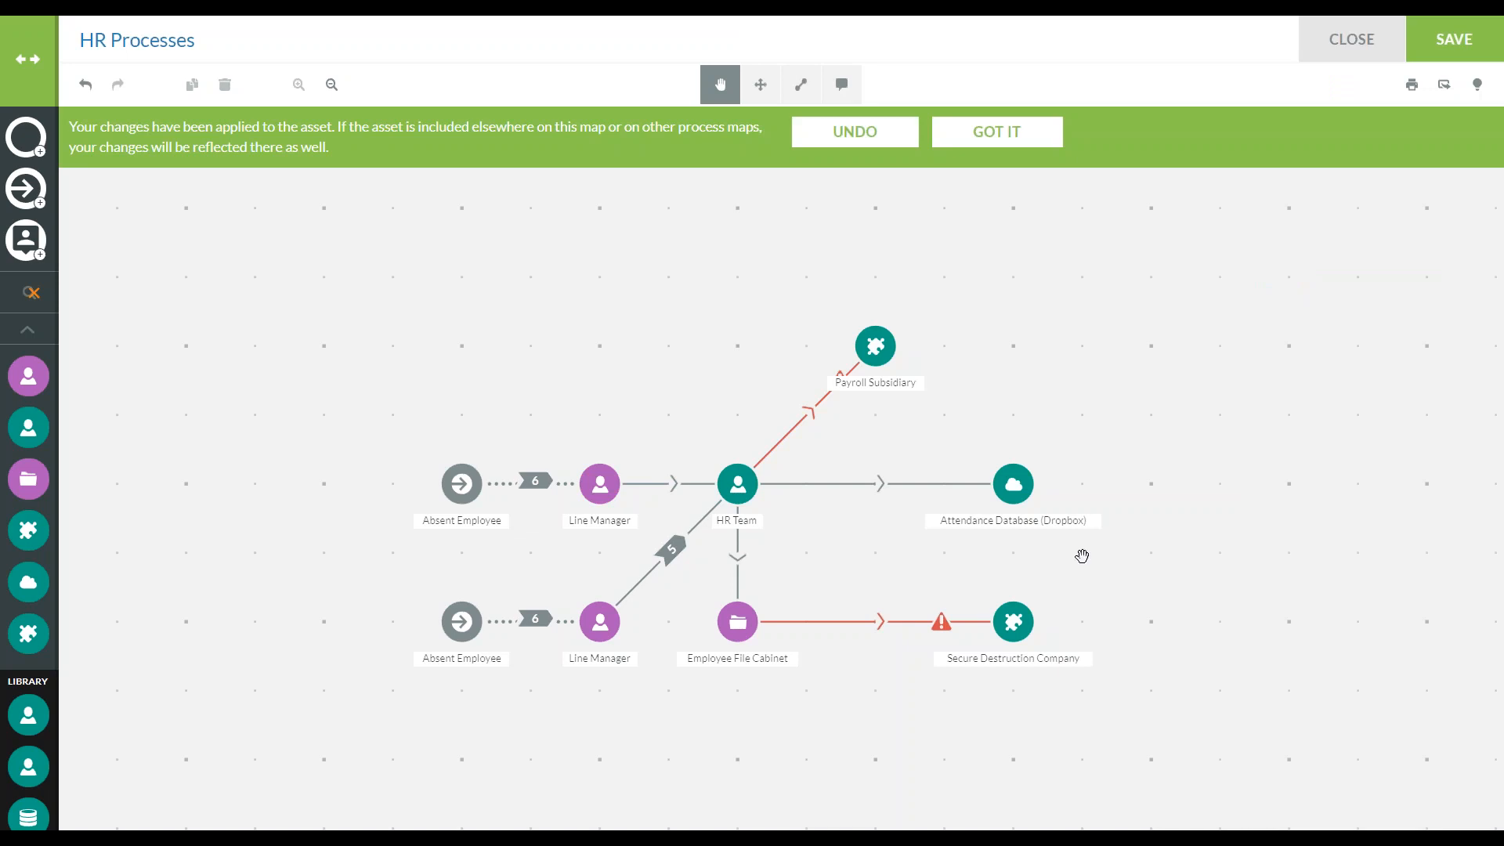
# Set the transfer from the upper Line Manager to HR Team to the Email method and include the RTW Form record
pyautogui.click(668, 484)
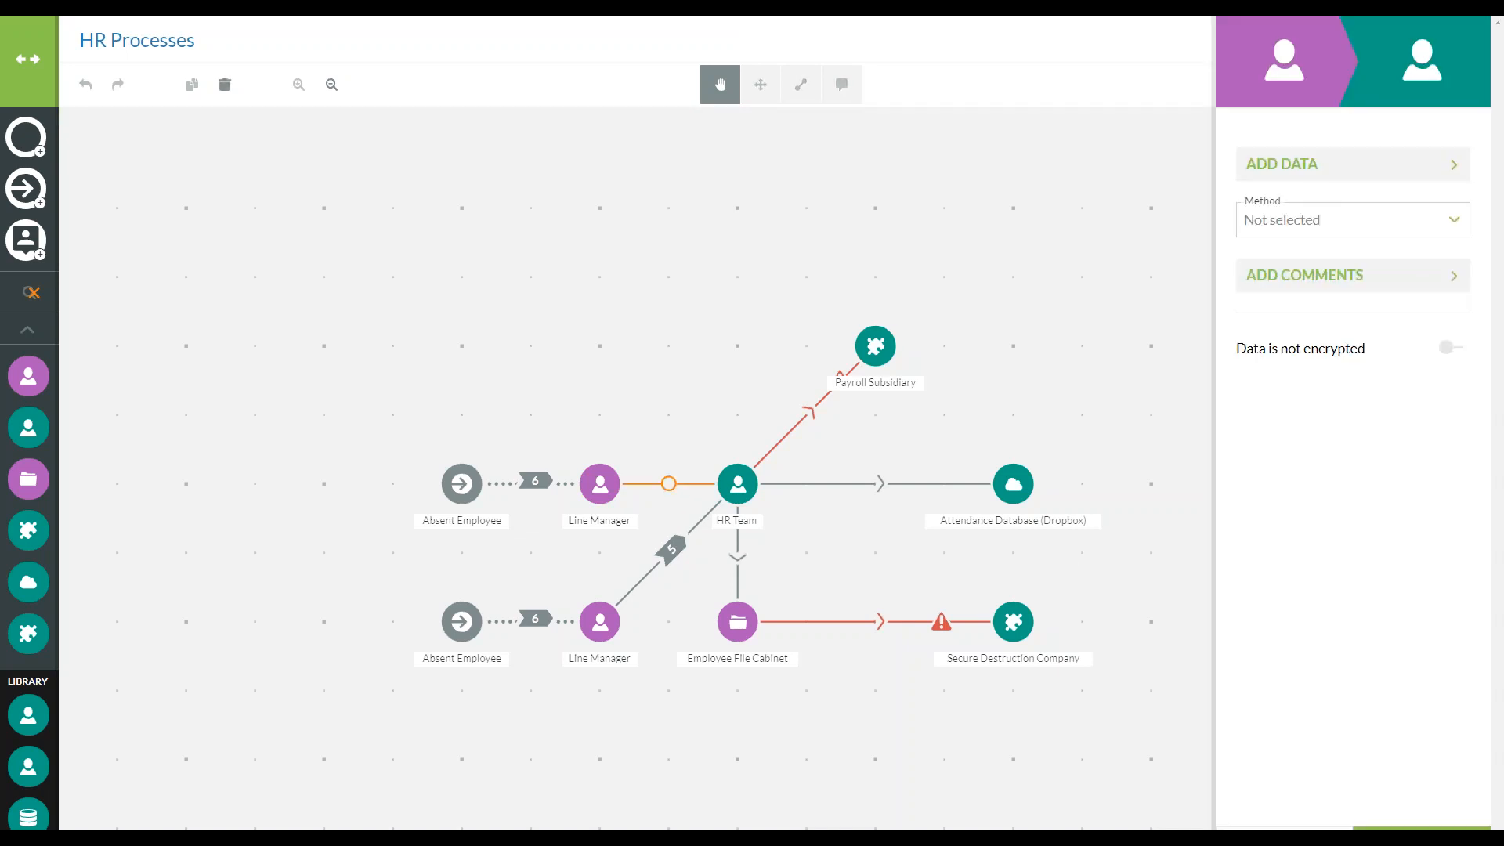
pyautogui.click(1320, 225)
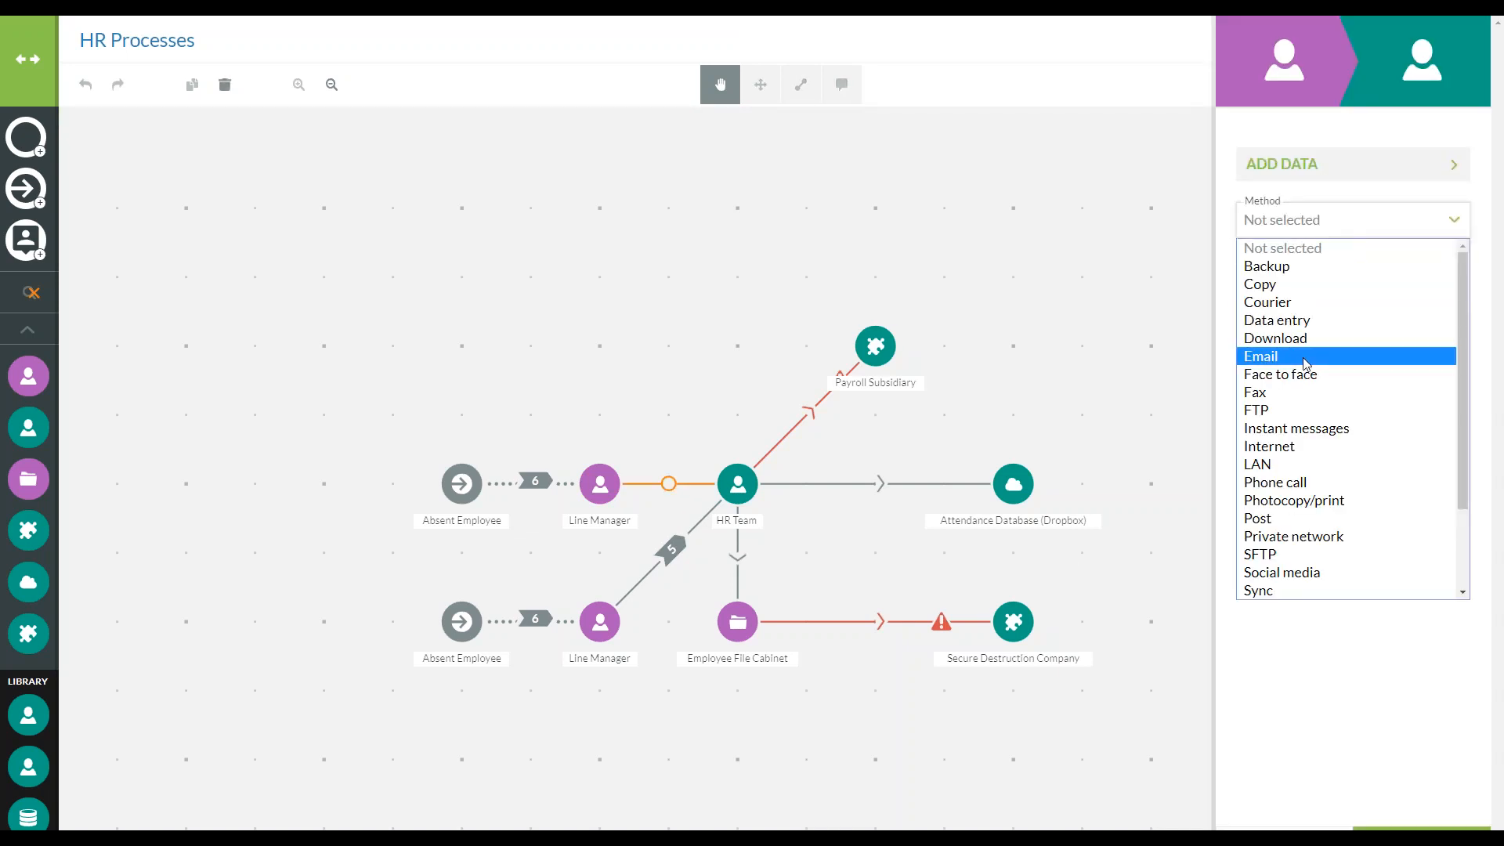
pyautogui.click(1323, 361)
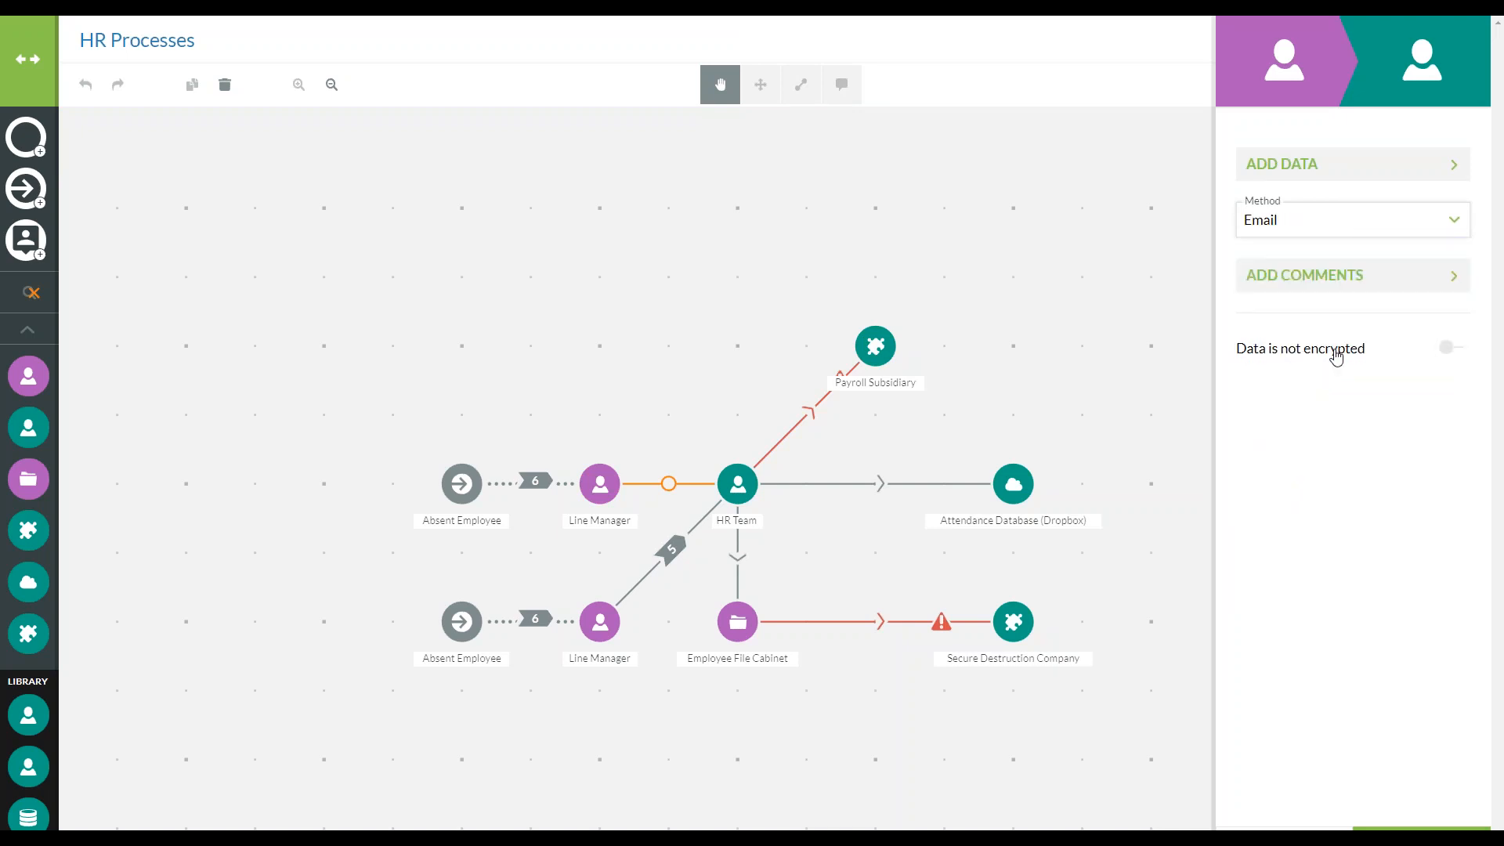
pyautogui.click(1333, 168)
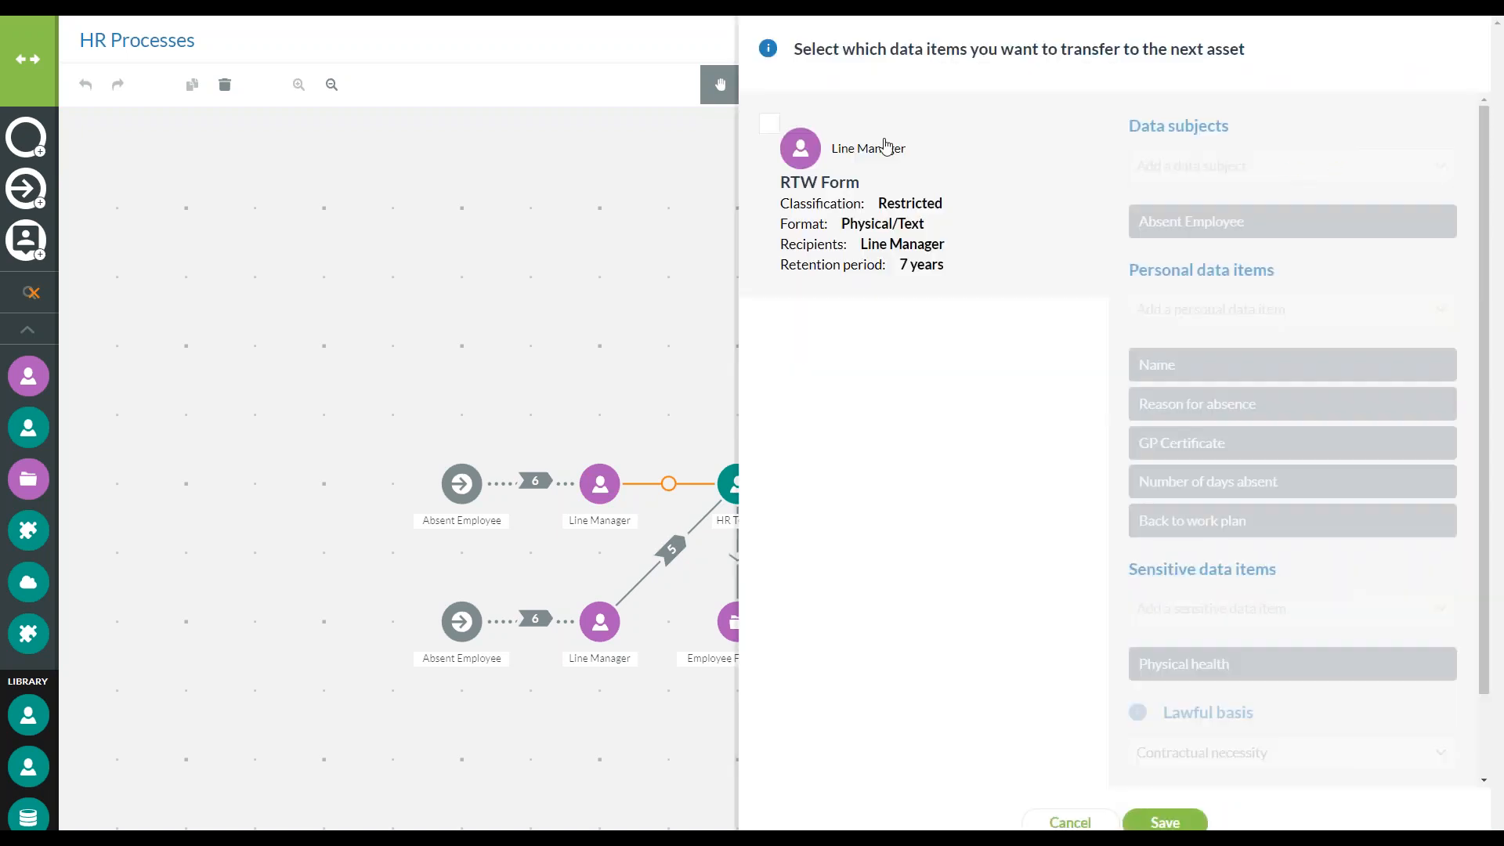
pyautogui.click(769, 123)
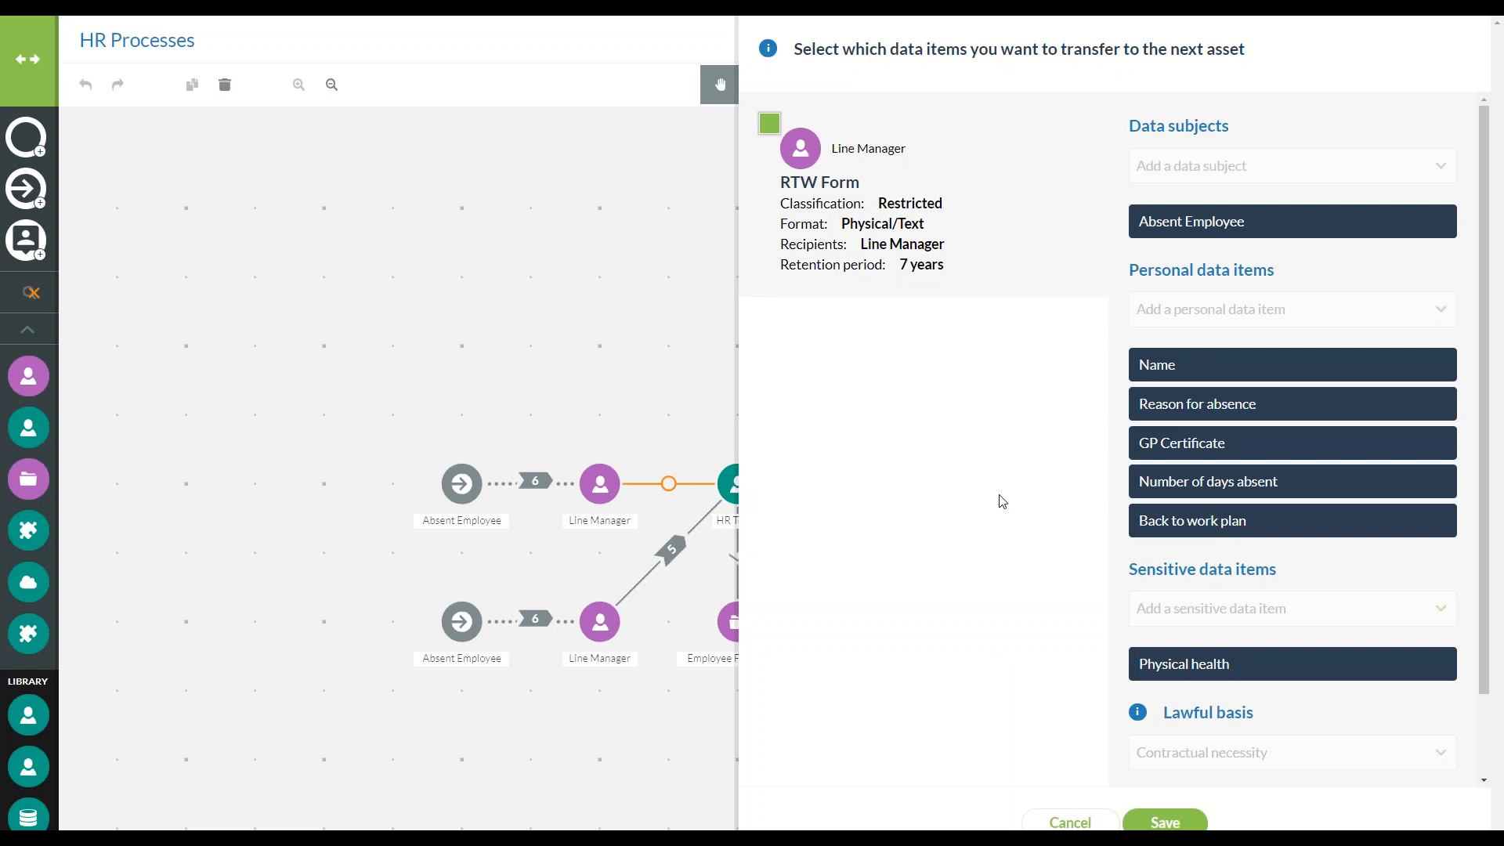
pyautogui.click(1164, 821)
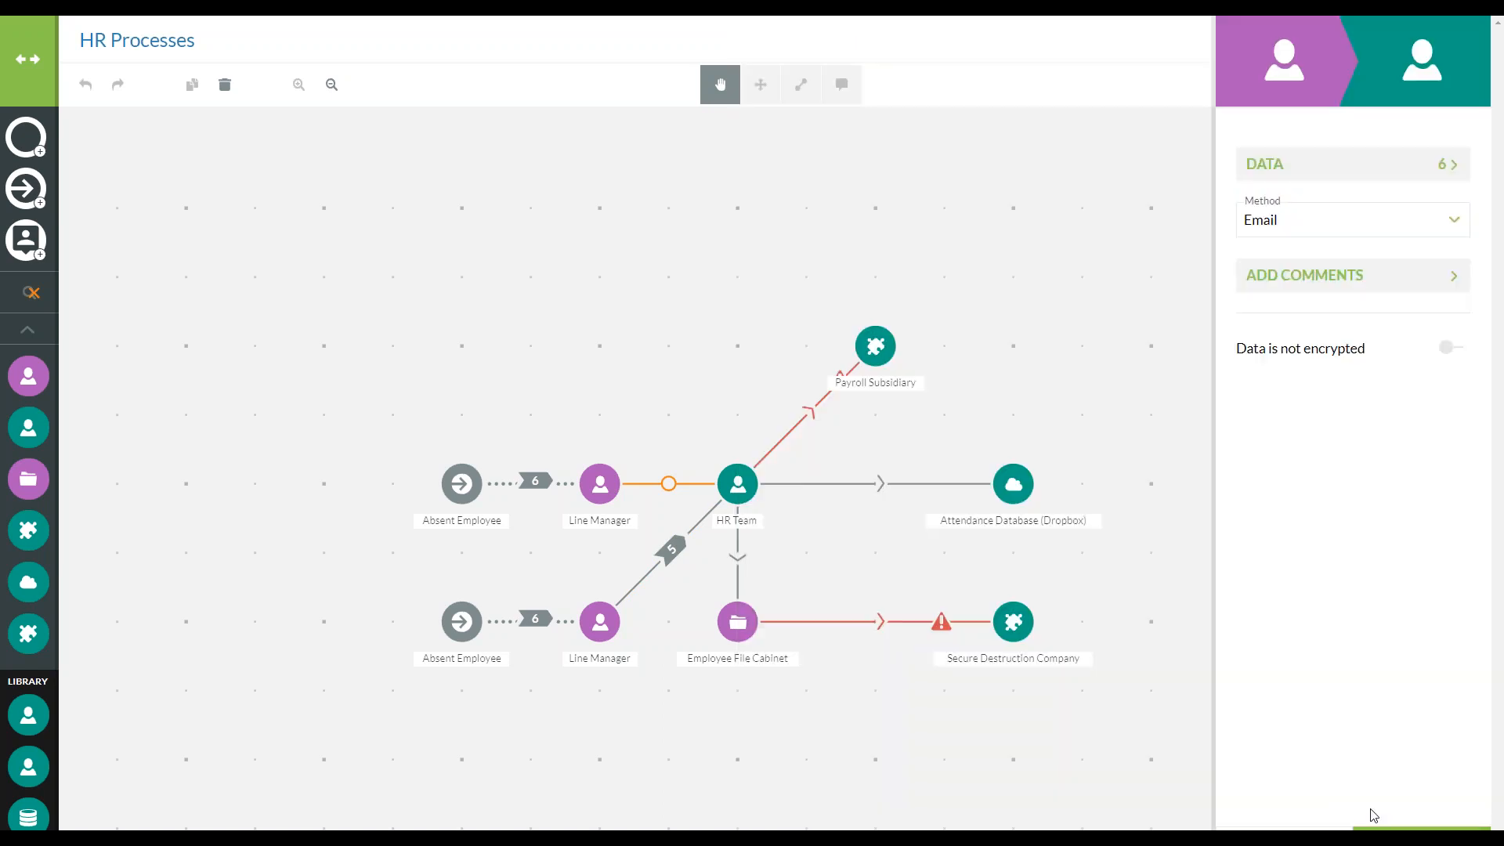
# Check the encryption details option, leave the transfer's data unencrypted, and apply the transfer changes
pyautogui.click(1441, 349)
pyautogui.click(1409, 422)
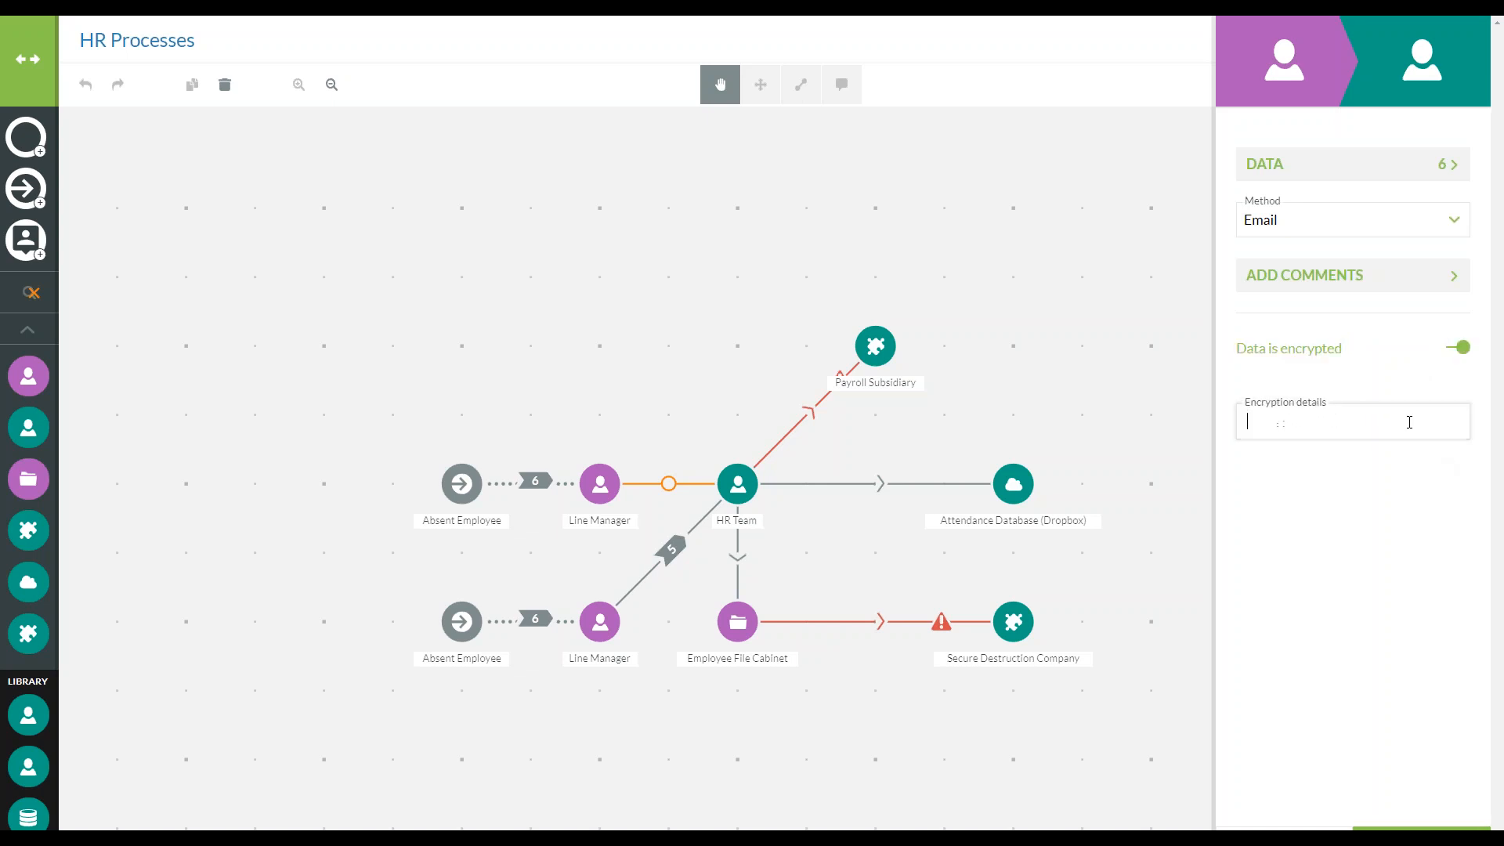
pyautogui.click(1449, 354)
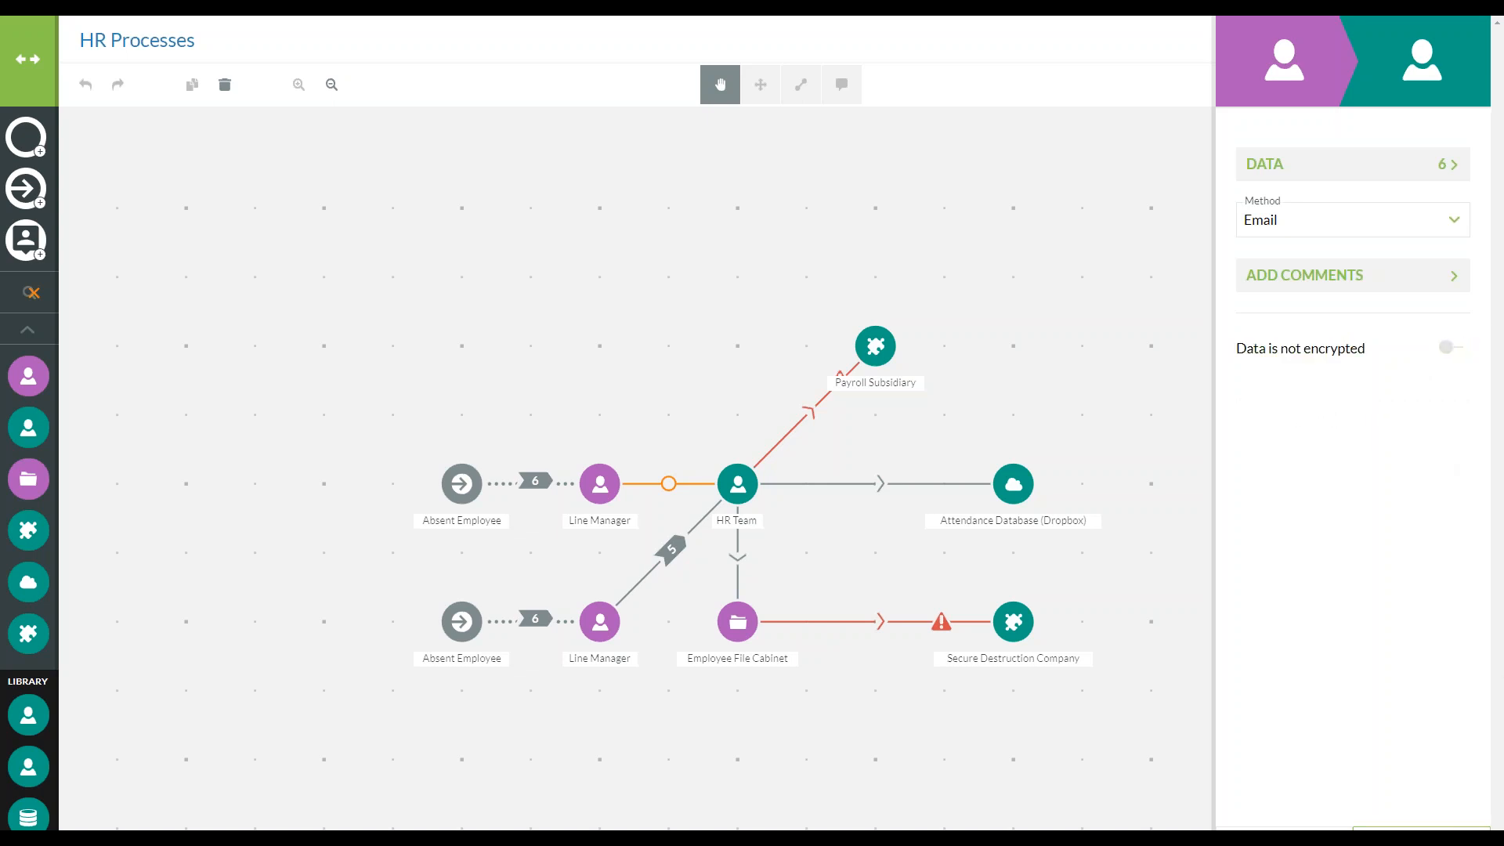
pyautogui.click(1421, 829)
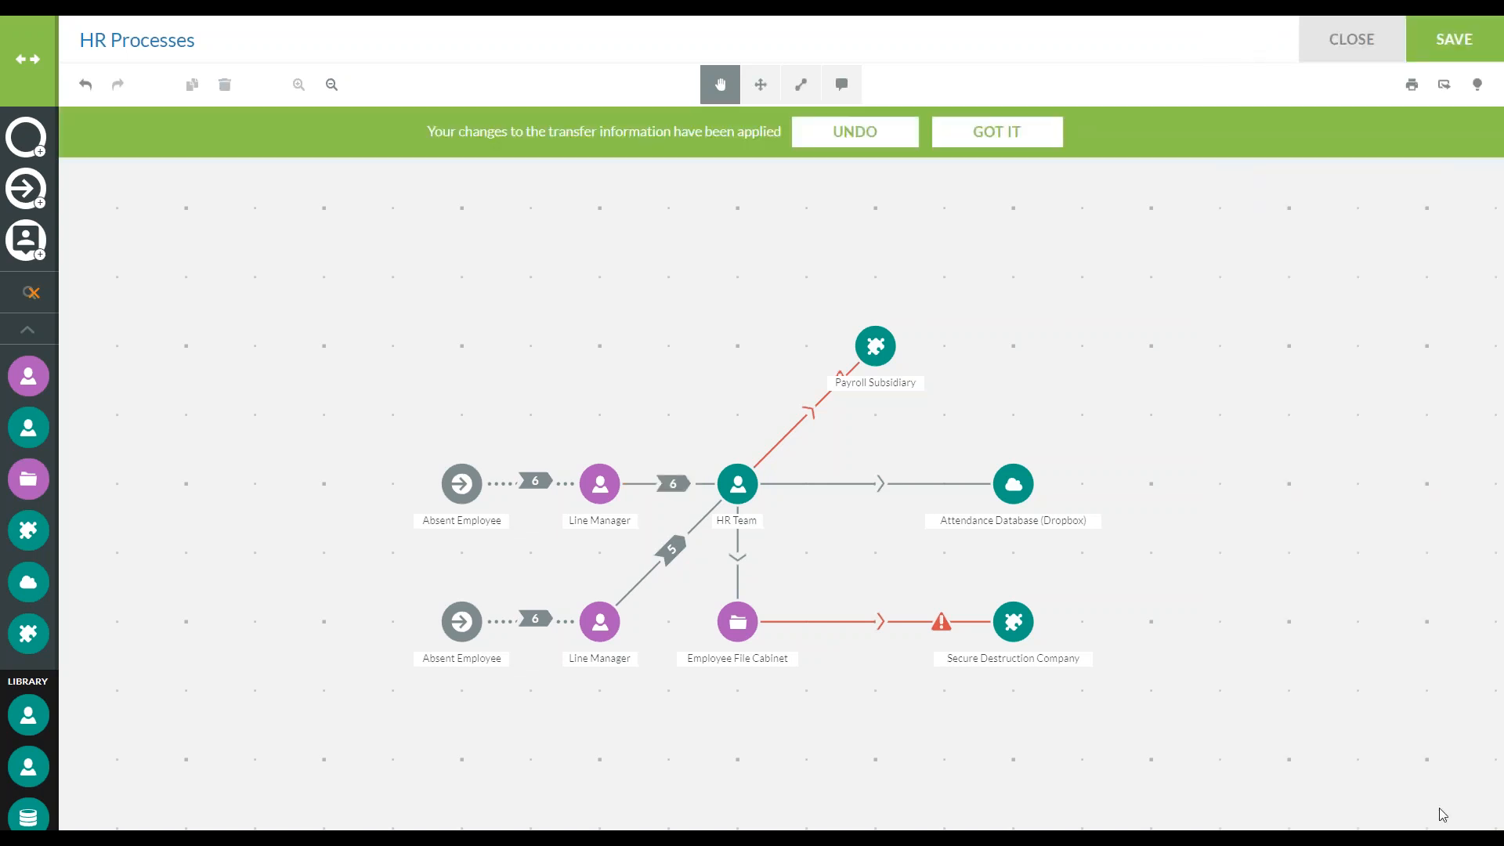
# Enable a known storage period in Years for the Absent Employee data items on the HR Team asset
pyautogui.click(737, 483)
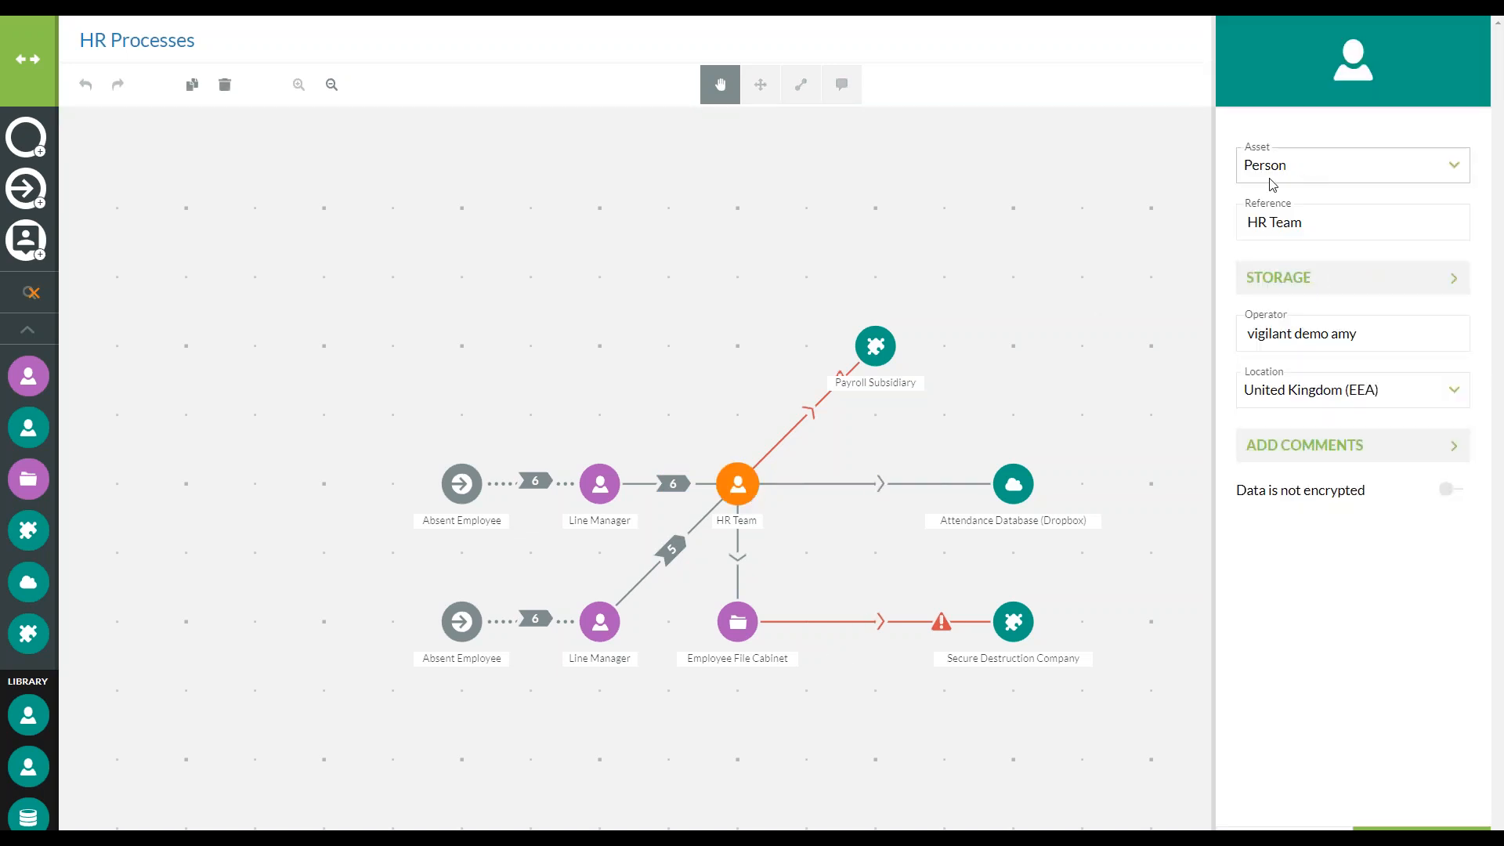
pyautogui.click(1338, 284)
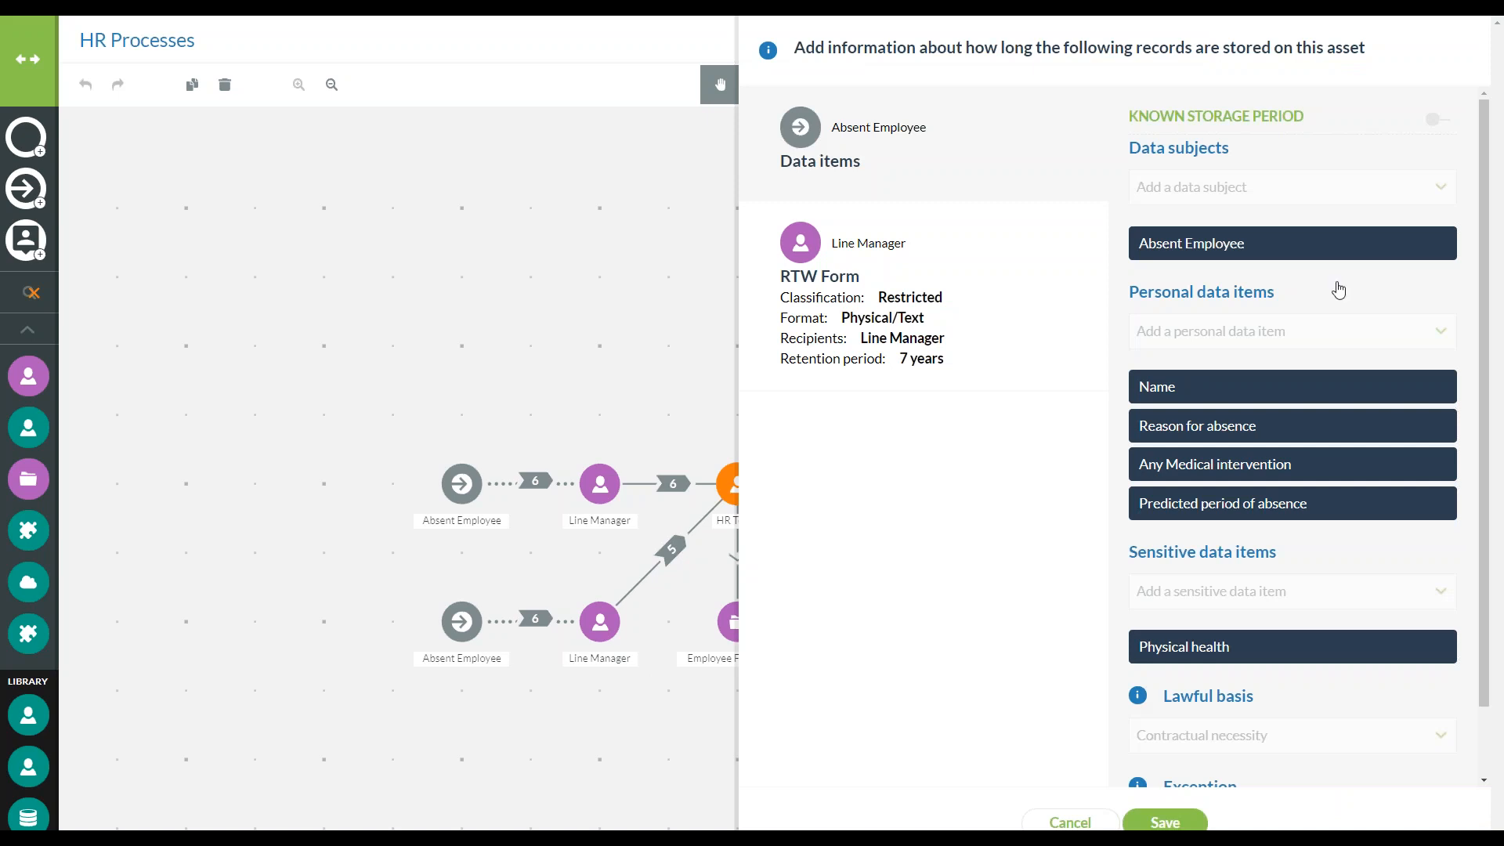
pyautogui.click(1446, 125)
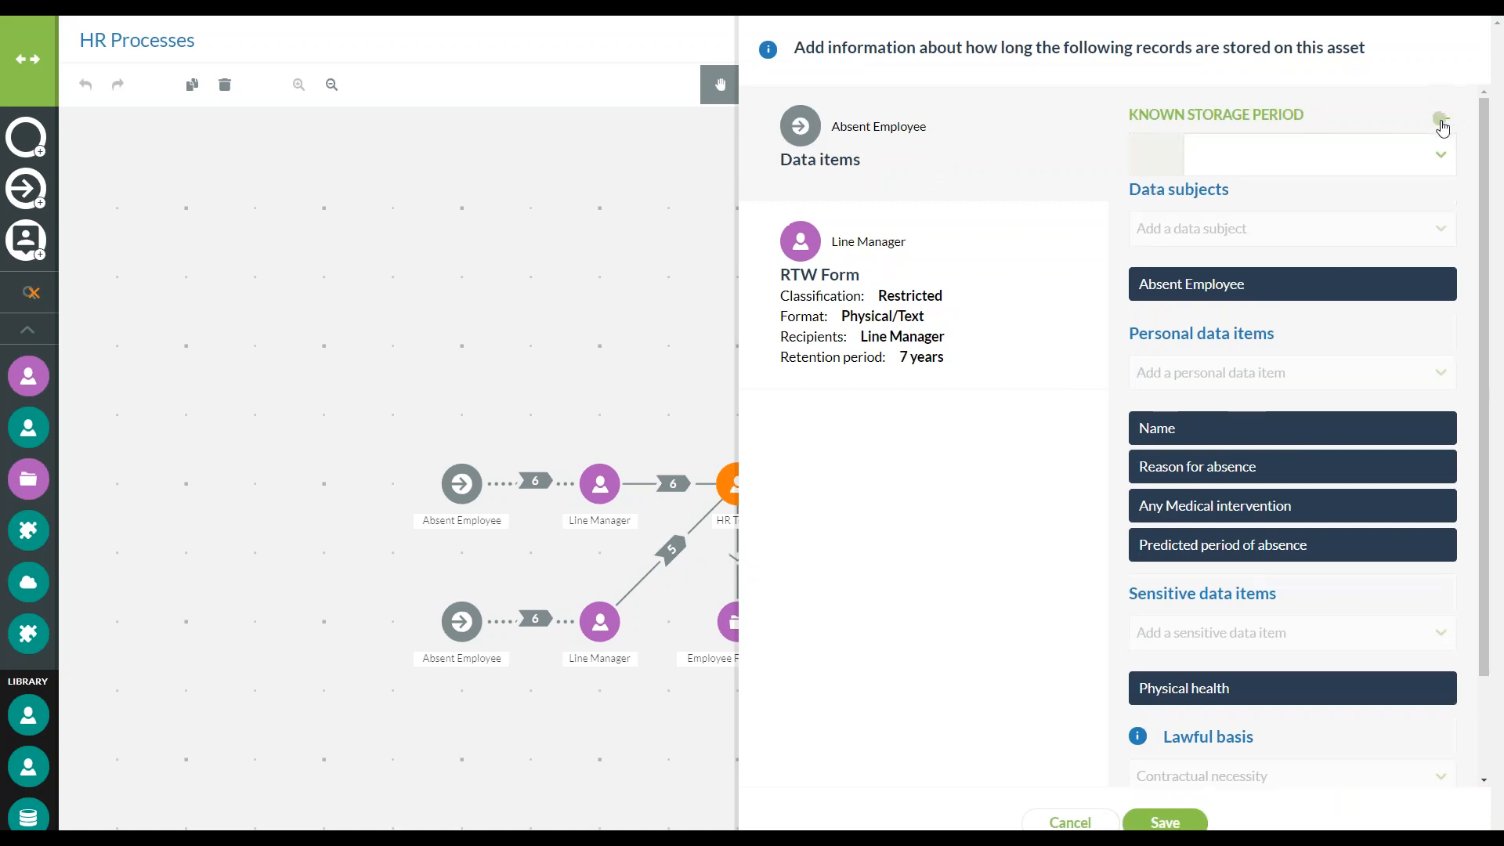
pyautogui.click(1402, 155)
pyautogui.click(1378, 243)
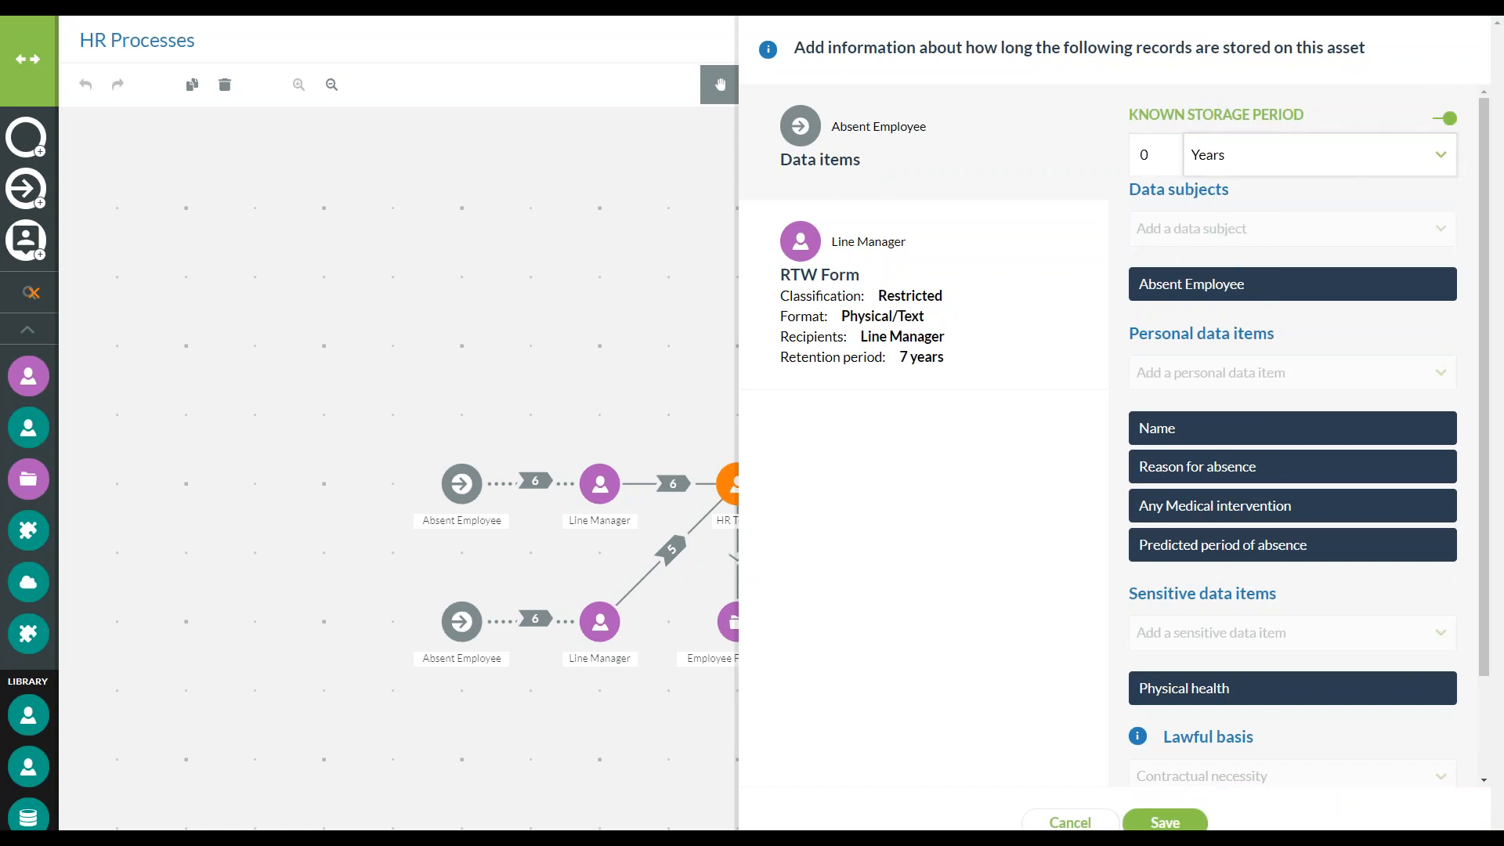
pyautogui.click(1166, 150)
pyautogui.click(1166, 150)
pyautogui.click(1166, 150)
# Set a known storage period of 5 Years for the RTW Form record on HR Team, and save and apply the asset
pyautogui.click(1000, 312)
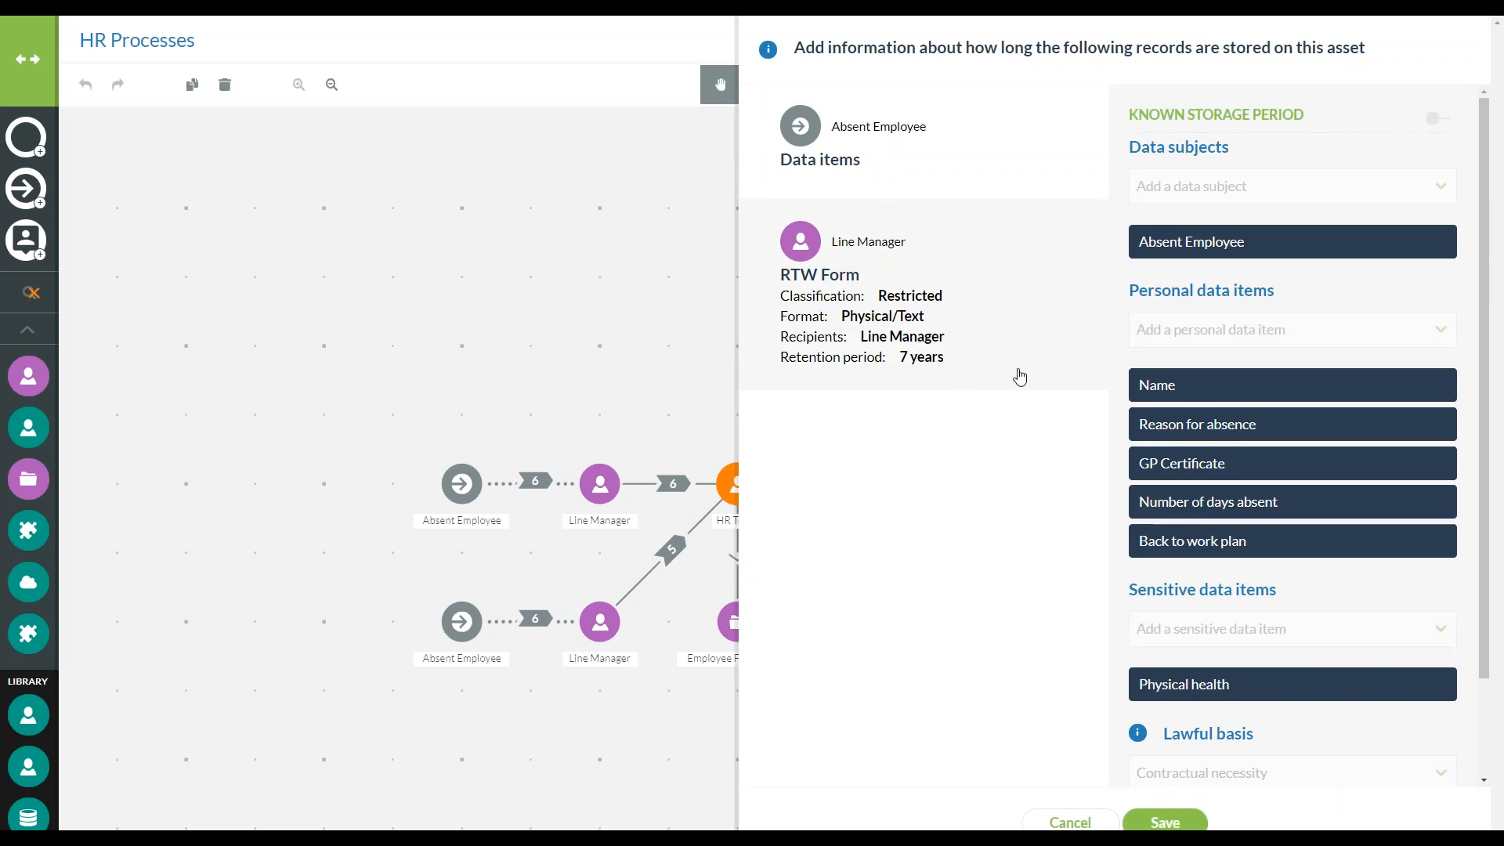
pyautogui.click(1437, 117)
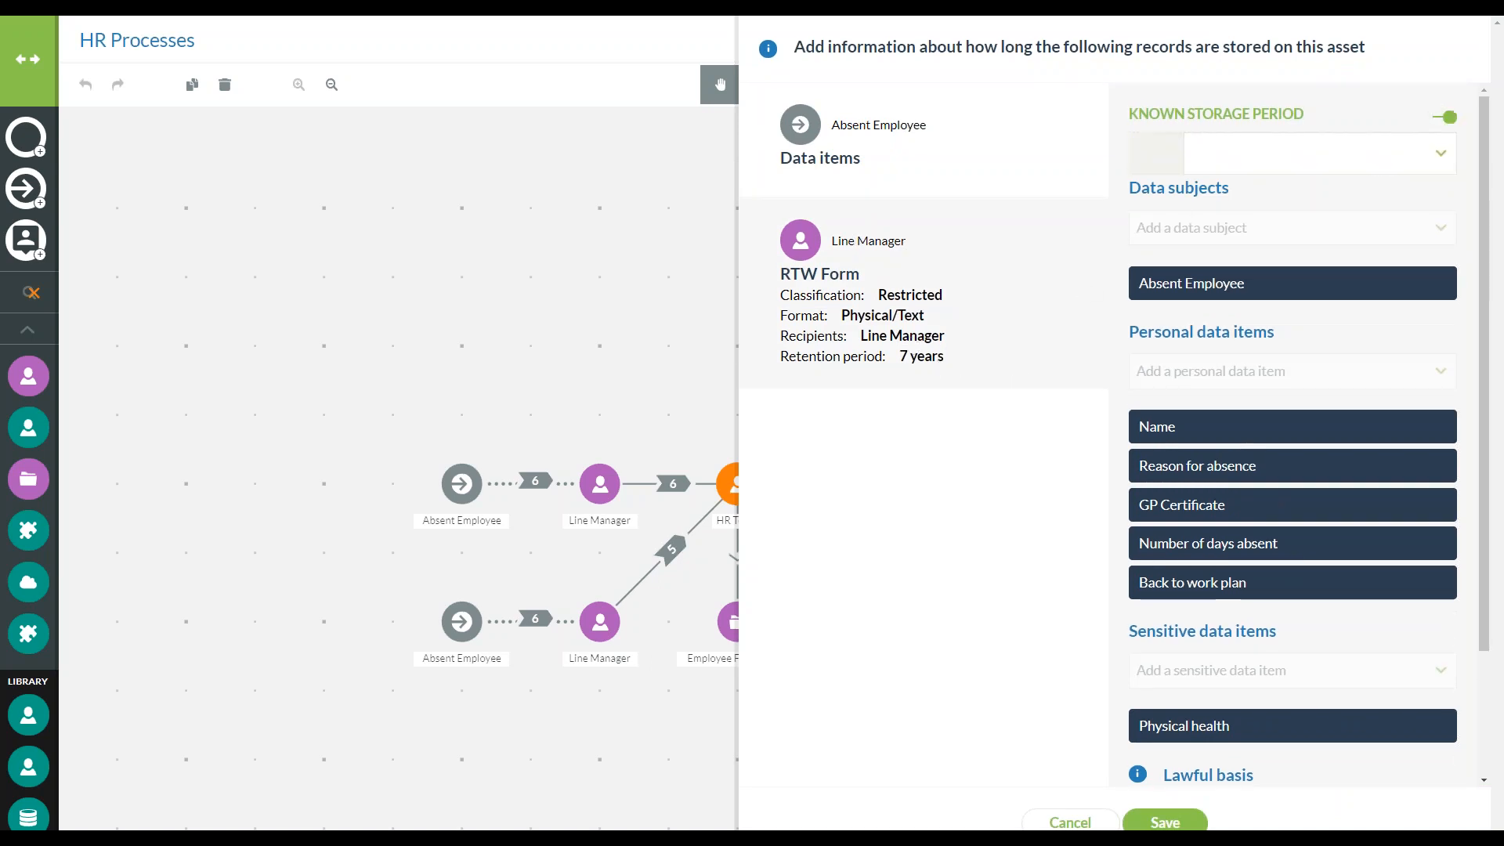
pyautogui.click(1271, 157)
pyautogui.click(1222, 255)
pyautogui.click(1167, 148)
pyautogui.click(1167, 149)
pyautogui.click(1167, 149)
pyautogui.click(1167, 148)
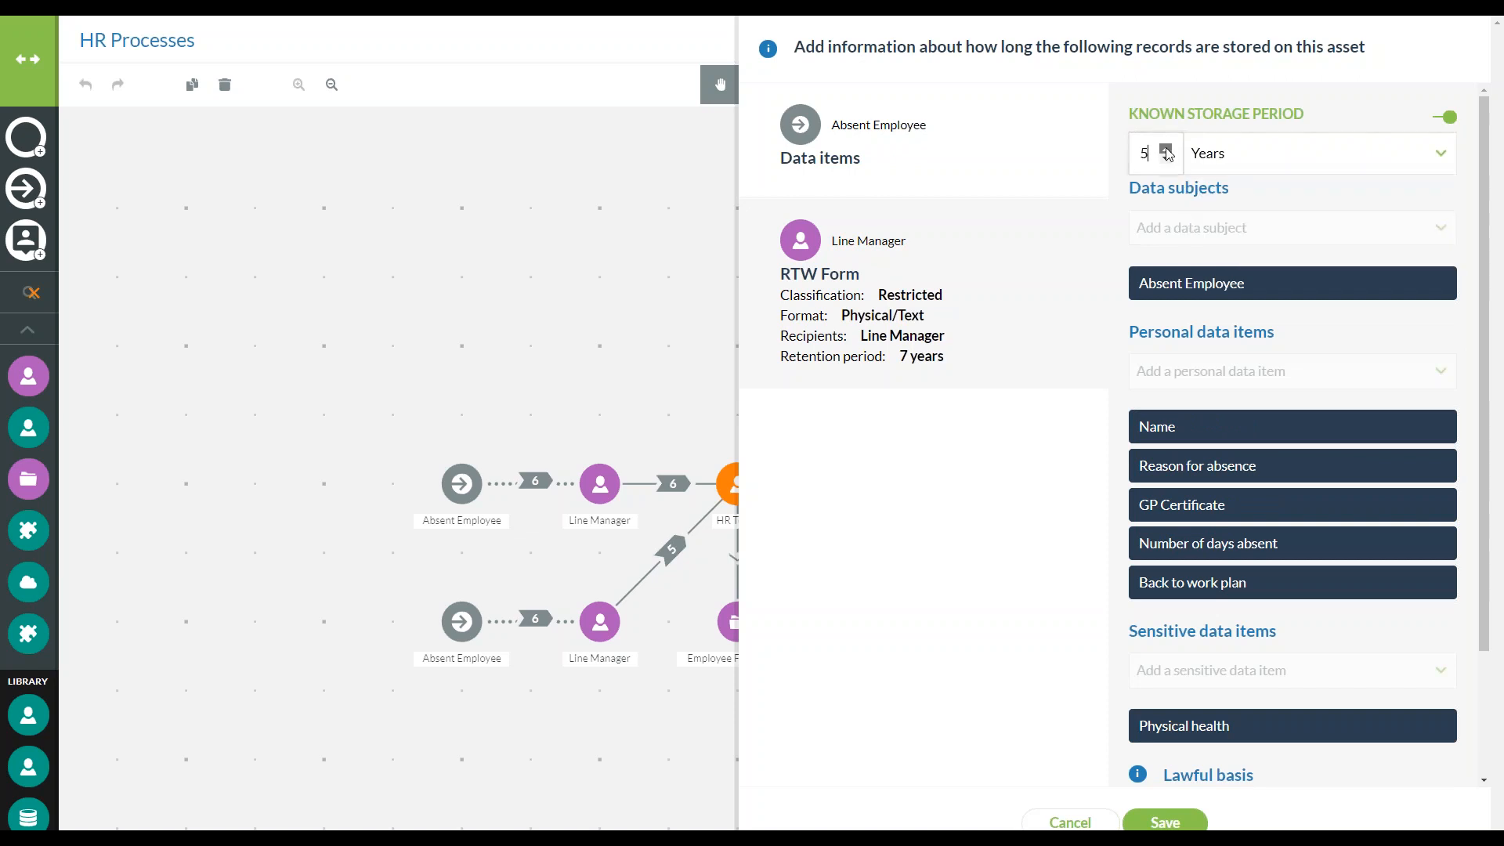
pyautogui.click(1164, 821)
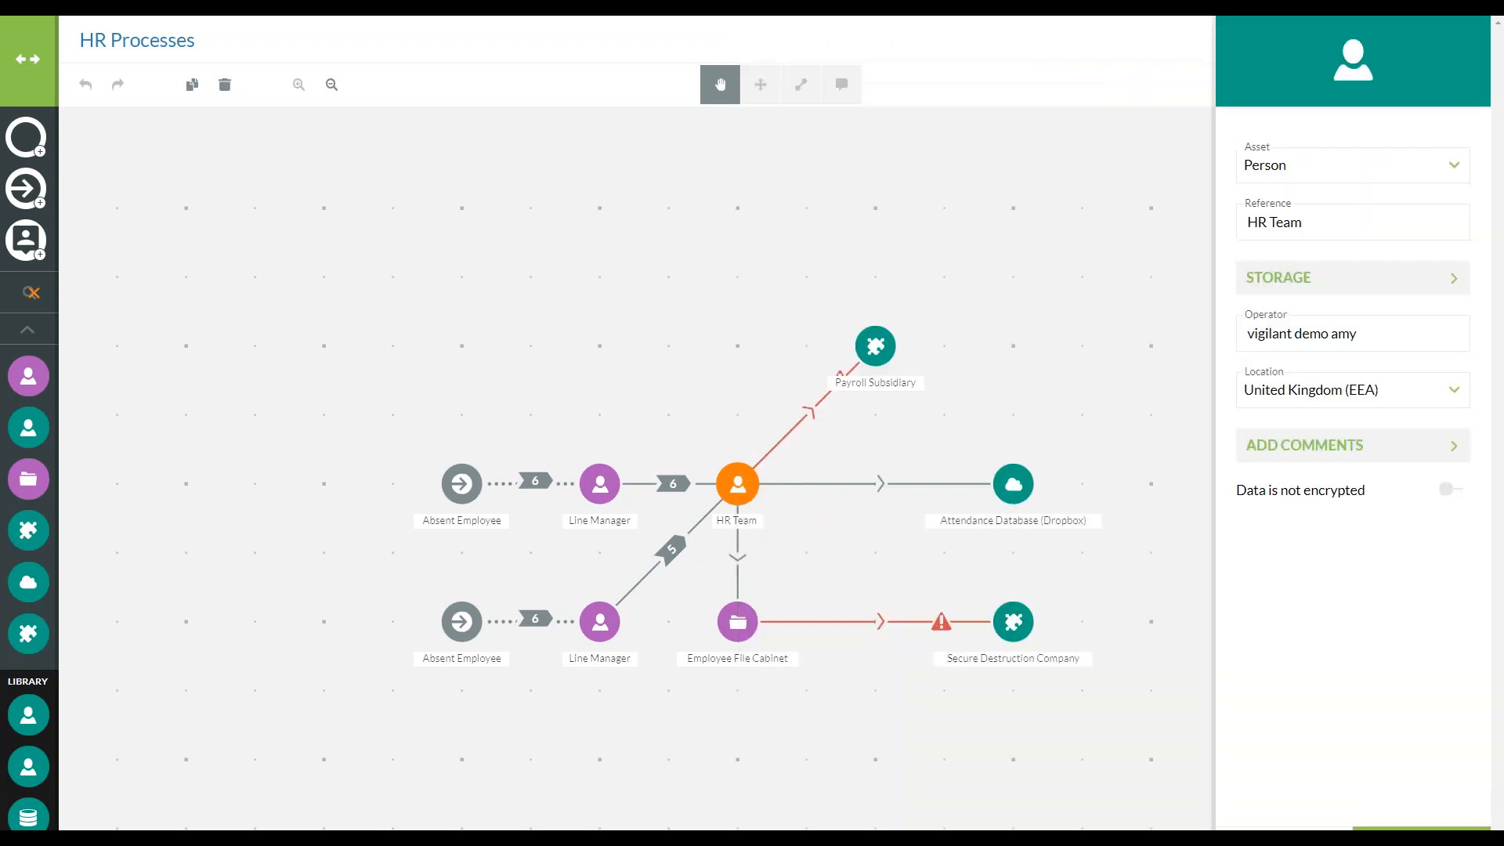
pyautogui.click(1422, 829)
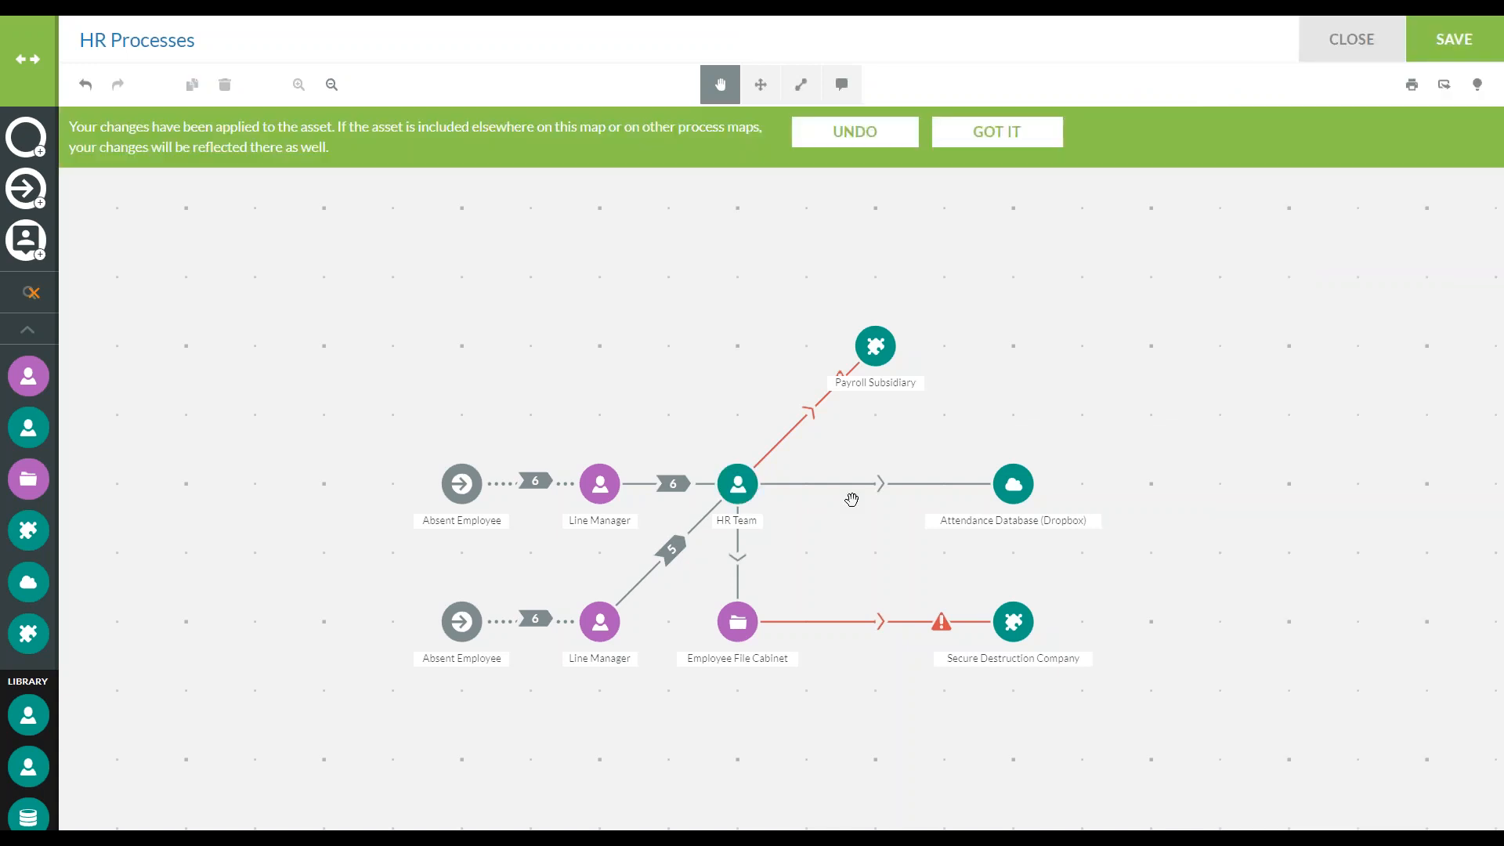
# Mark appropriate safeguards as in place for the HR Team to Payroll Subsidiary transfer, choose Binding corporate rules, and apply it
pyautogui.click(806, 416)
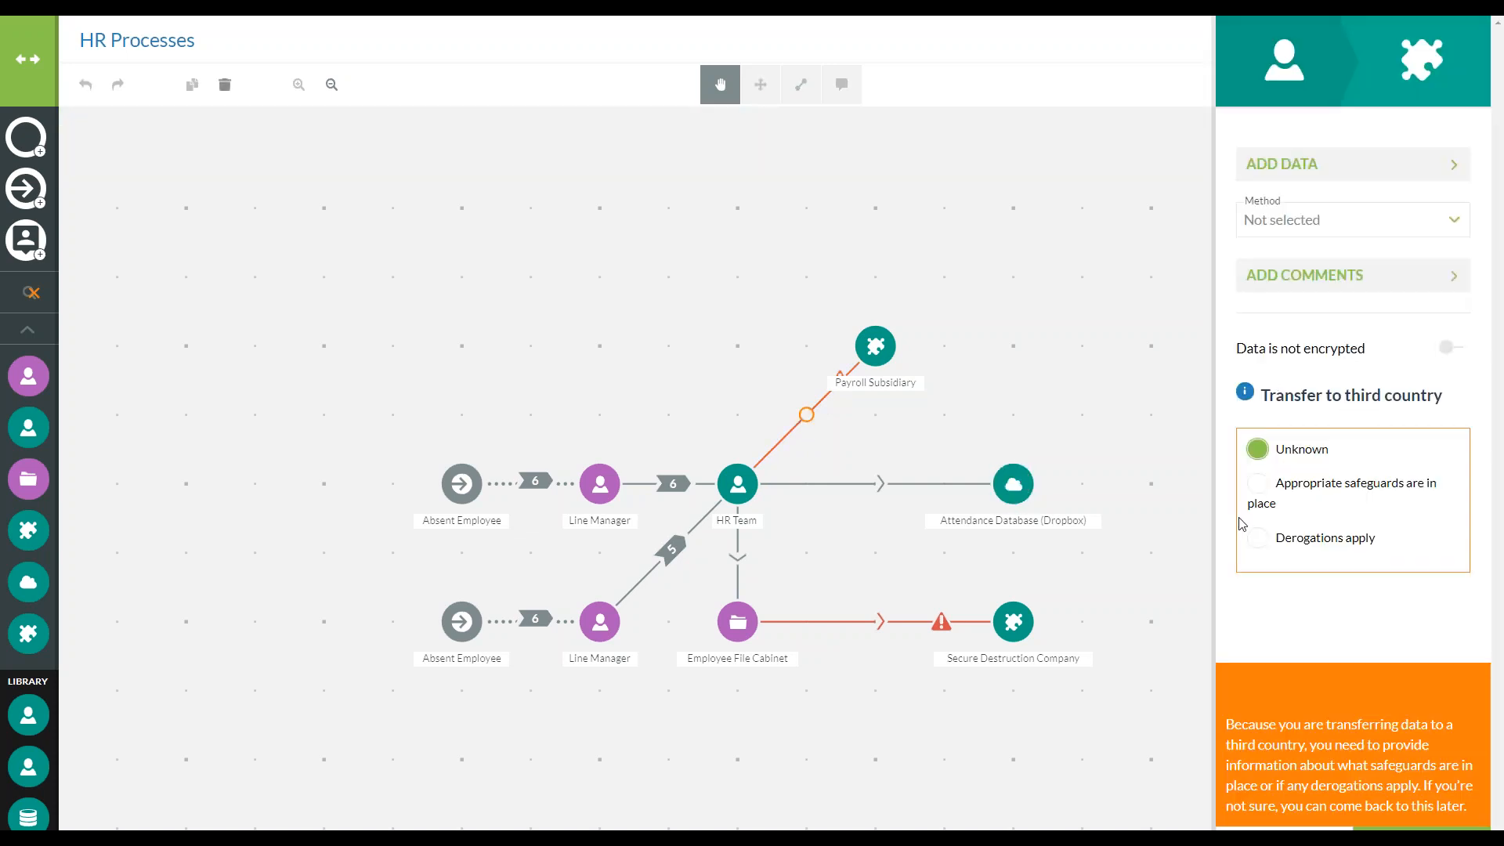
pyautogui.click(1256, 484)
pyautogui.click(1359, 612)
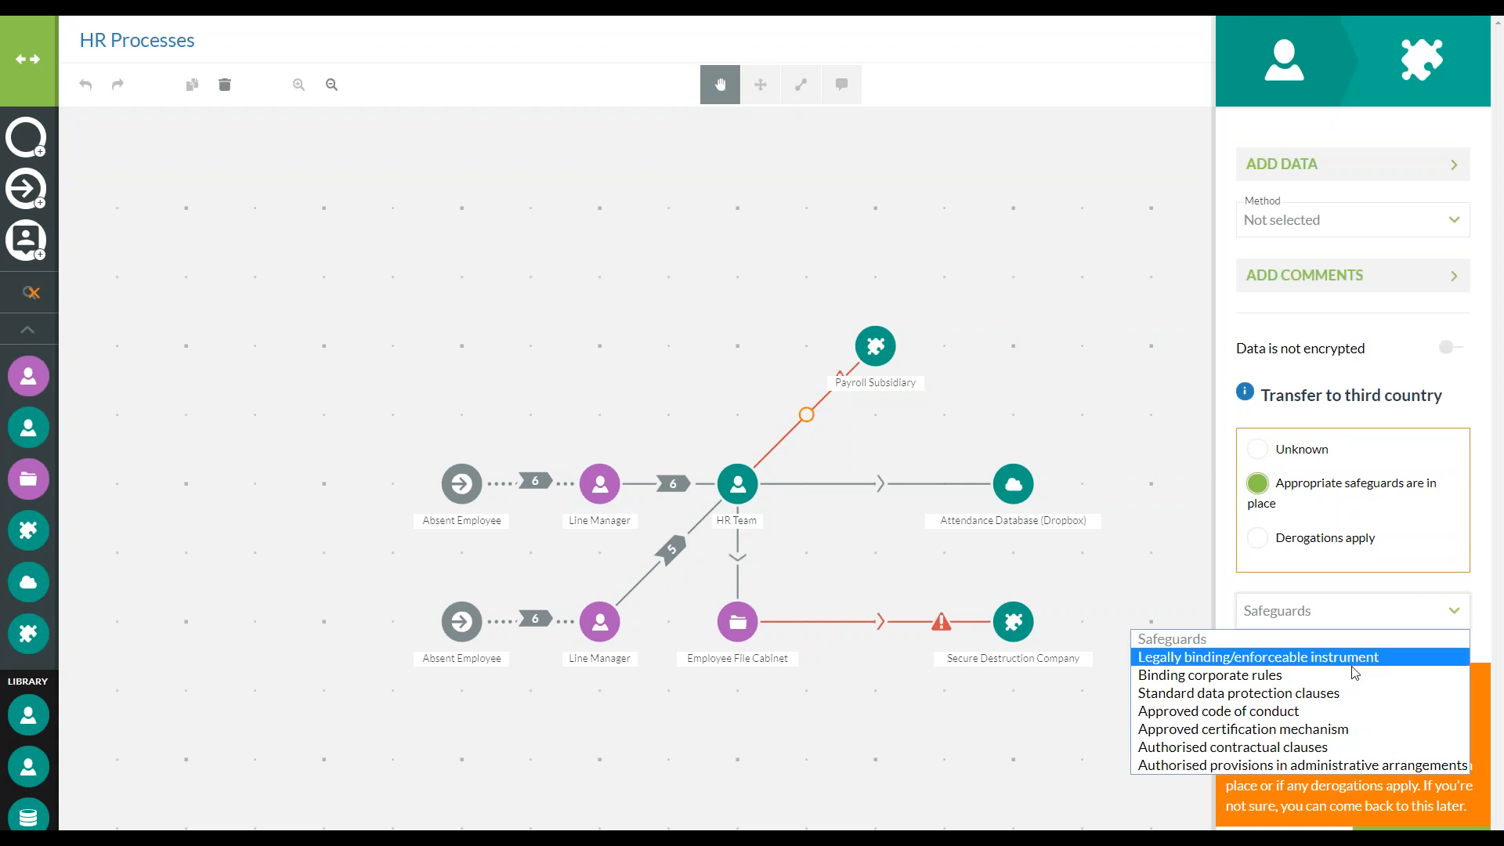
pyautogui.click(1353, 678)
pyautogui.click(1422, 828)
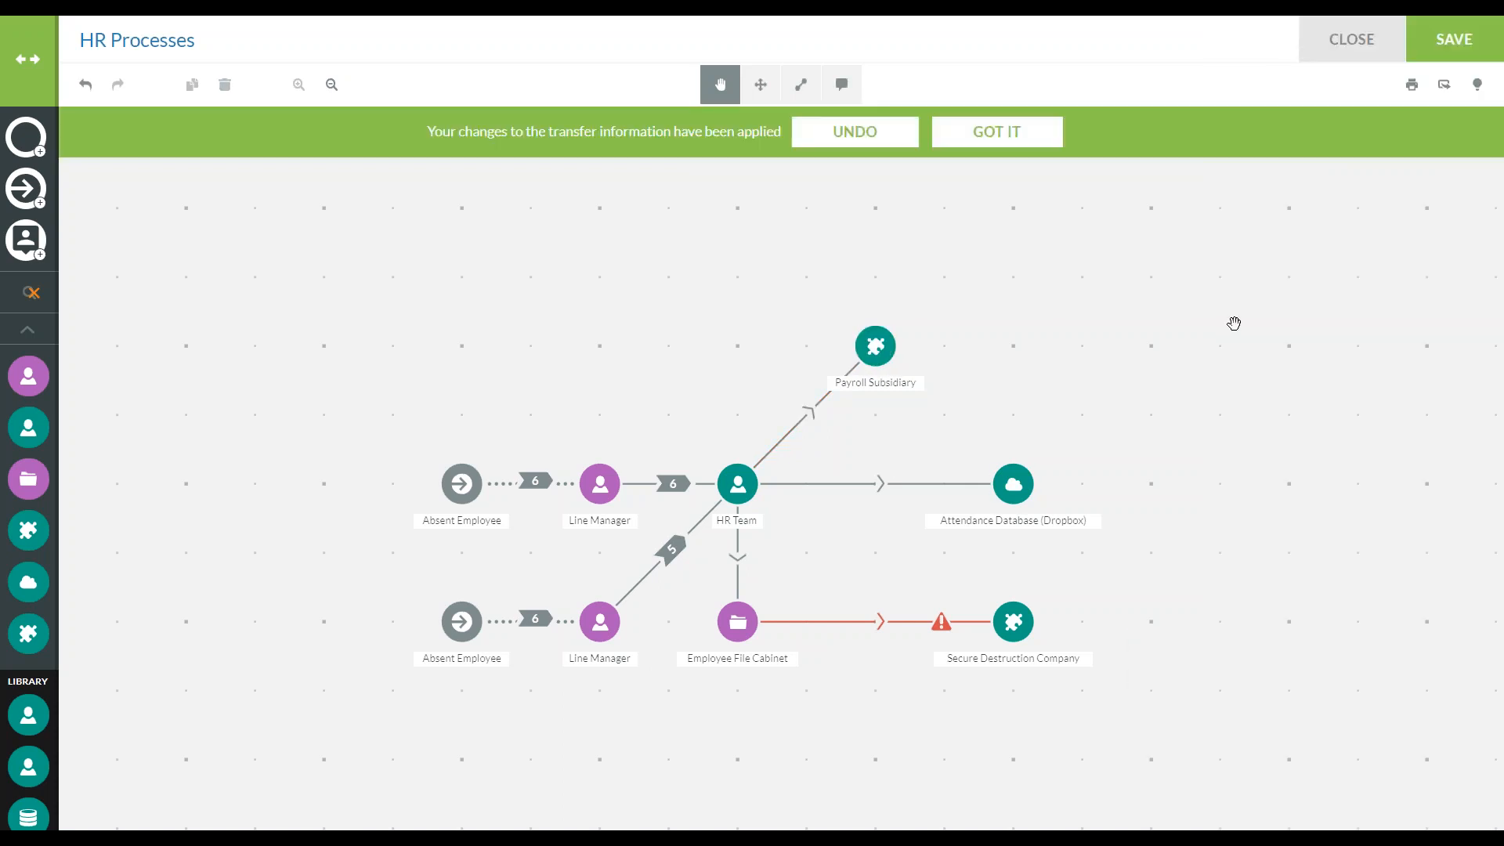
# Set the Payroll Subsidiary transfer's method to Email, include the Absent Employee data items and RTW Form, and save and apply it
pyautogui.click(807, 421)
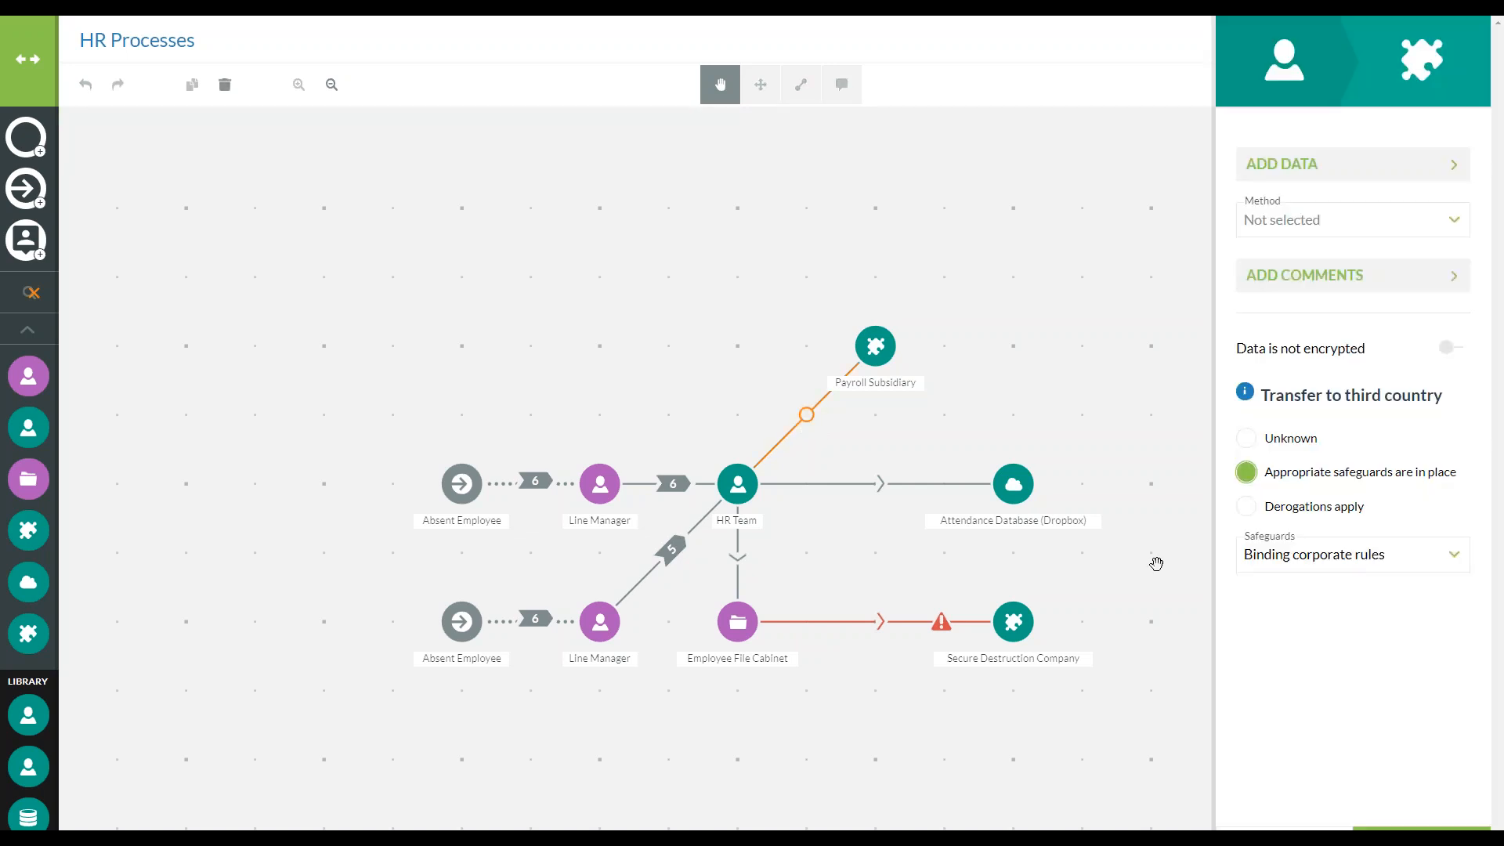
pyautogui.click(1382, 224)
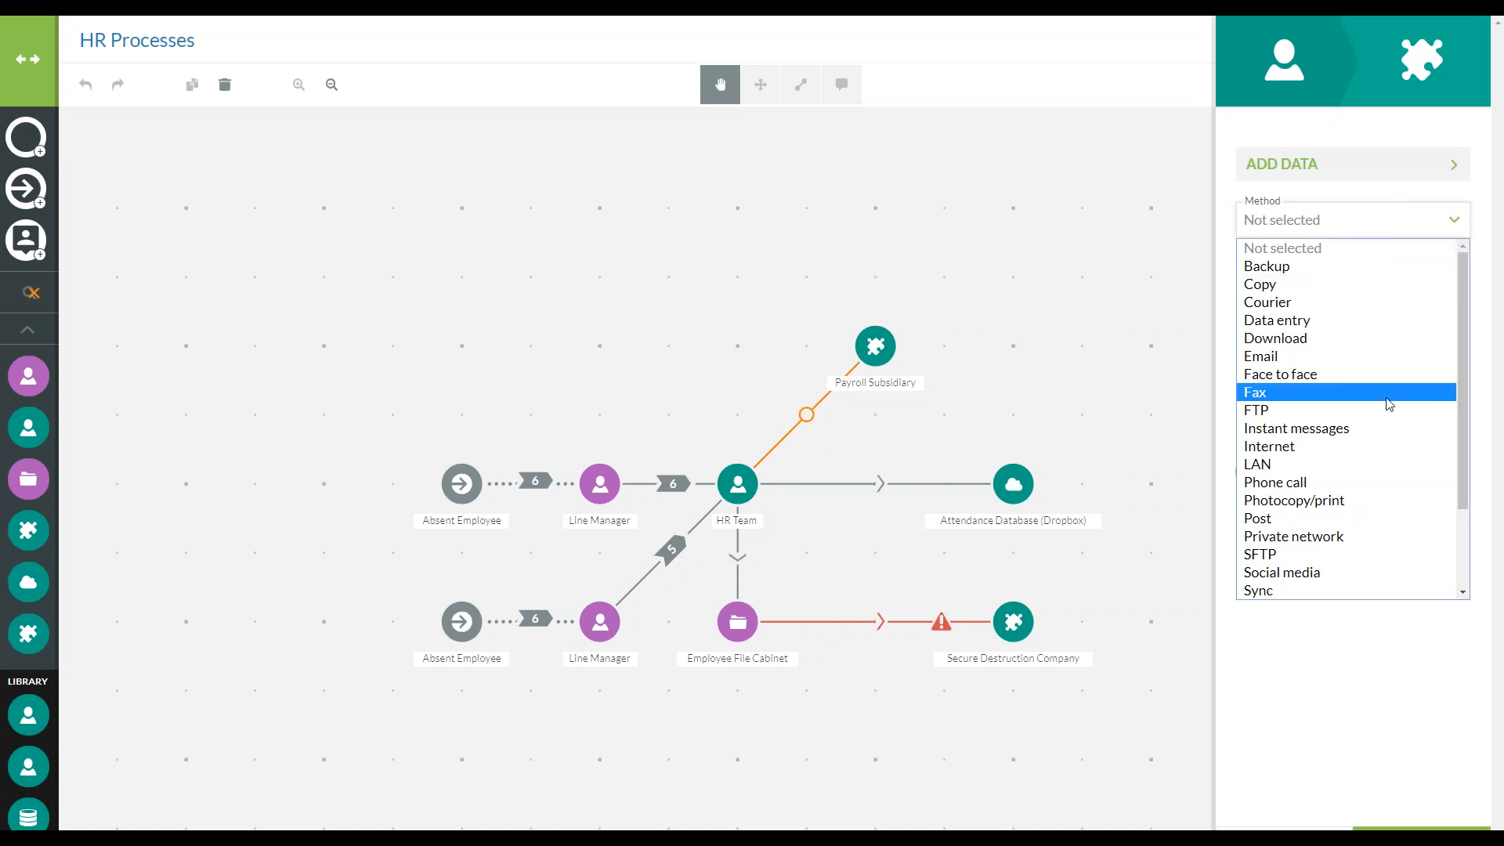
pyautogui.click(1293, 356)
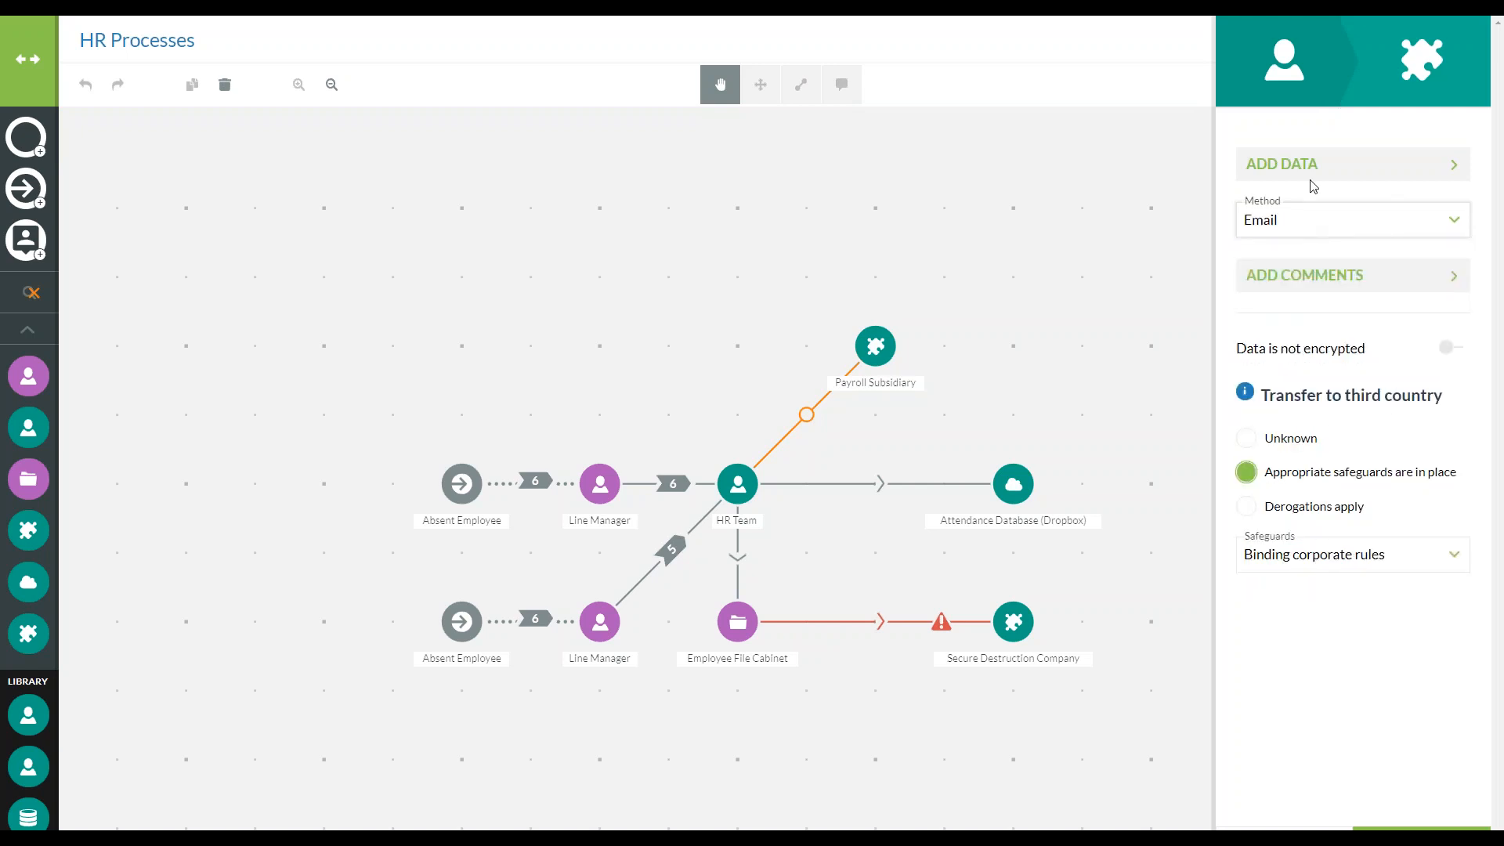
pyautogui.click(1336, 162)
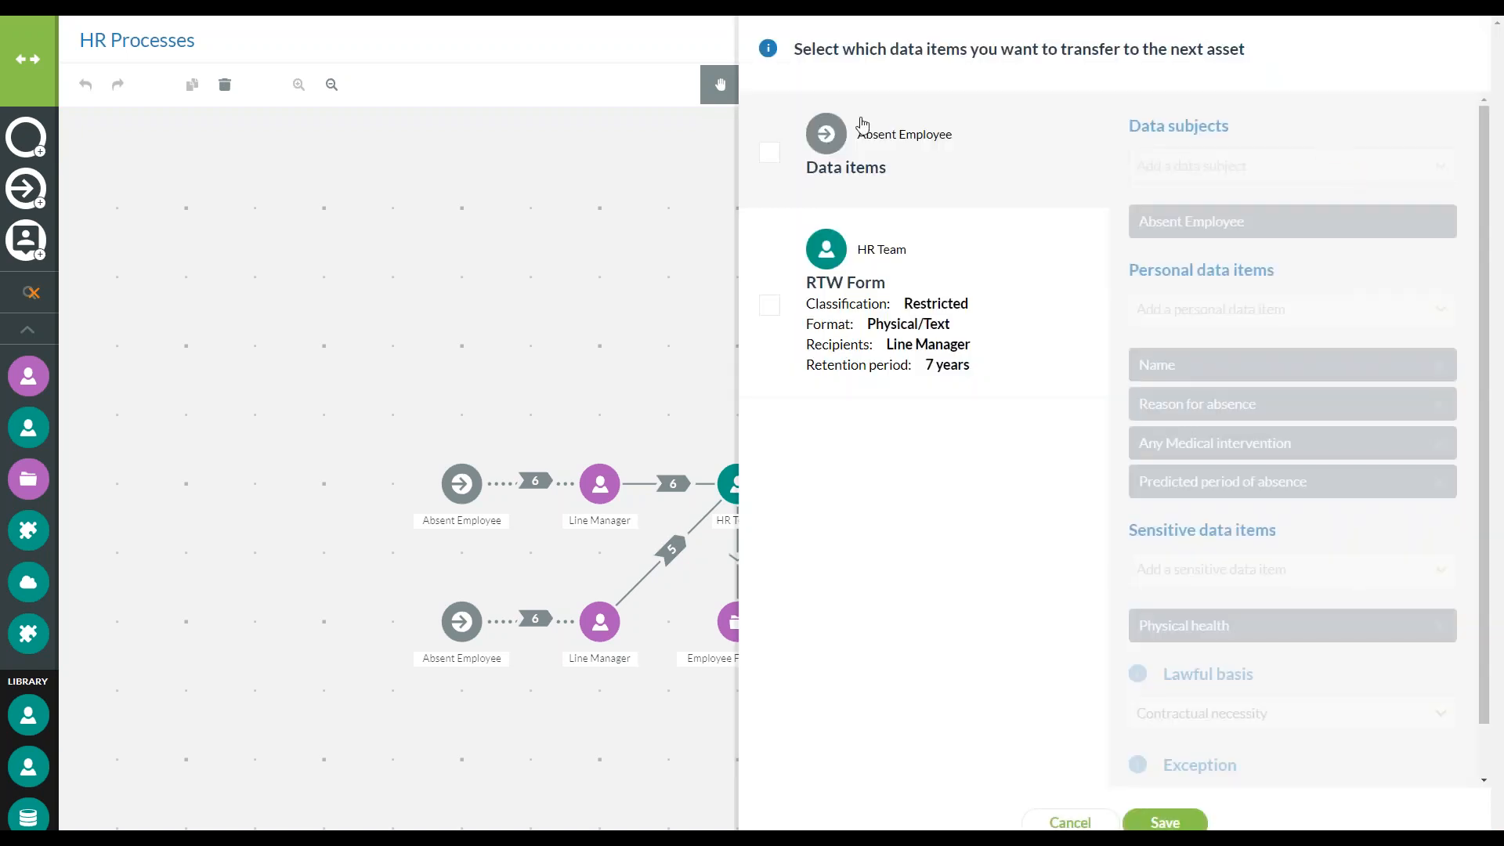
pyautogui.click(769, 157)
pyautogui.click(767, 307)
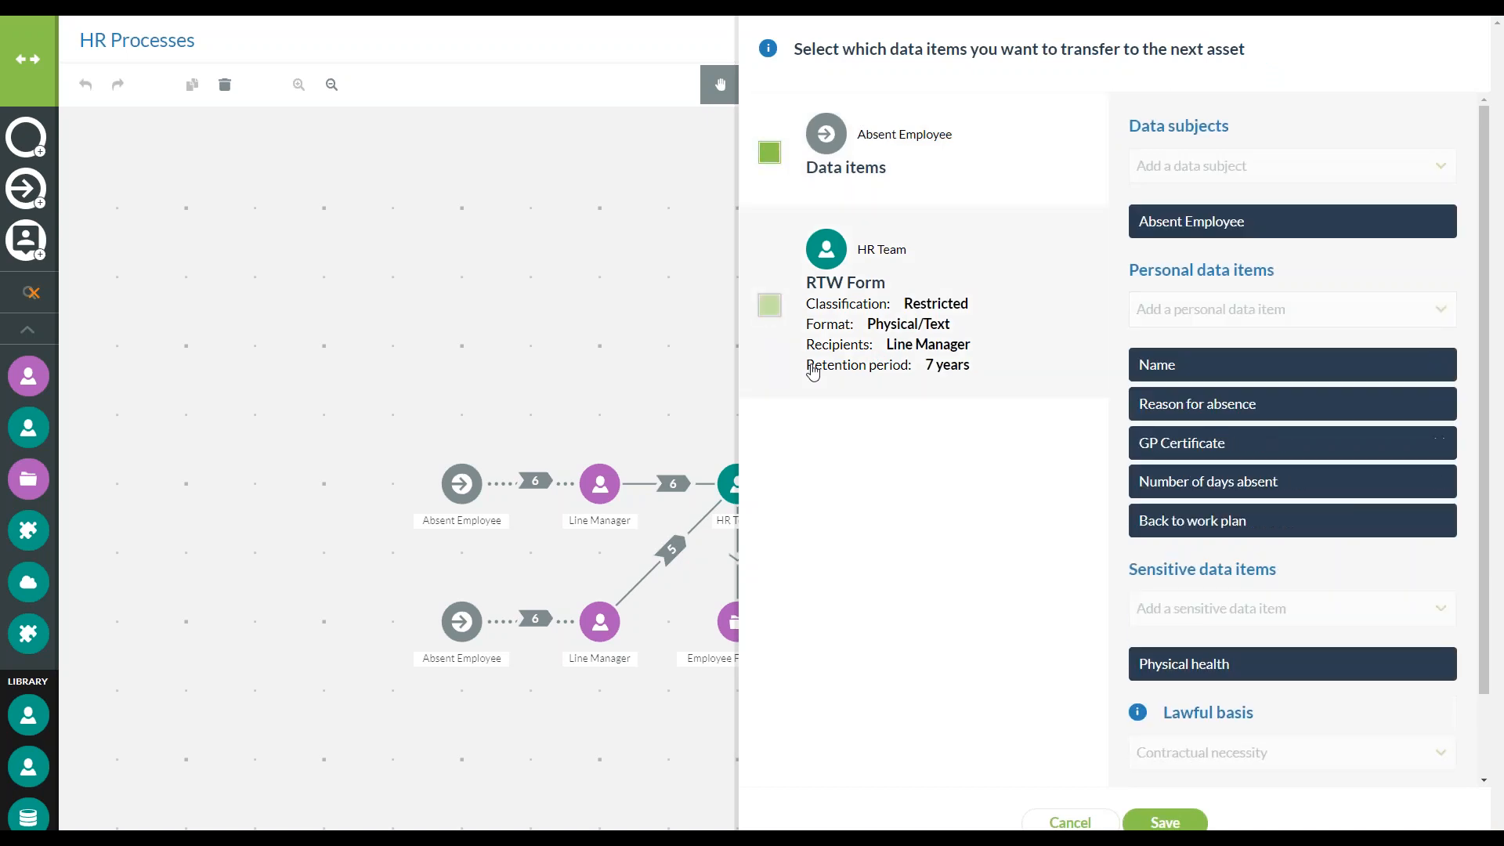
pyautogui.click(968, 171)
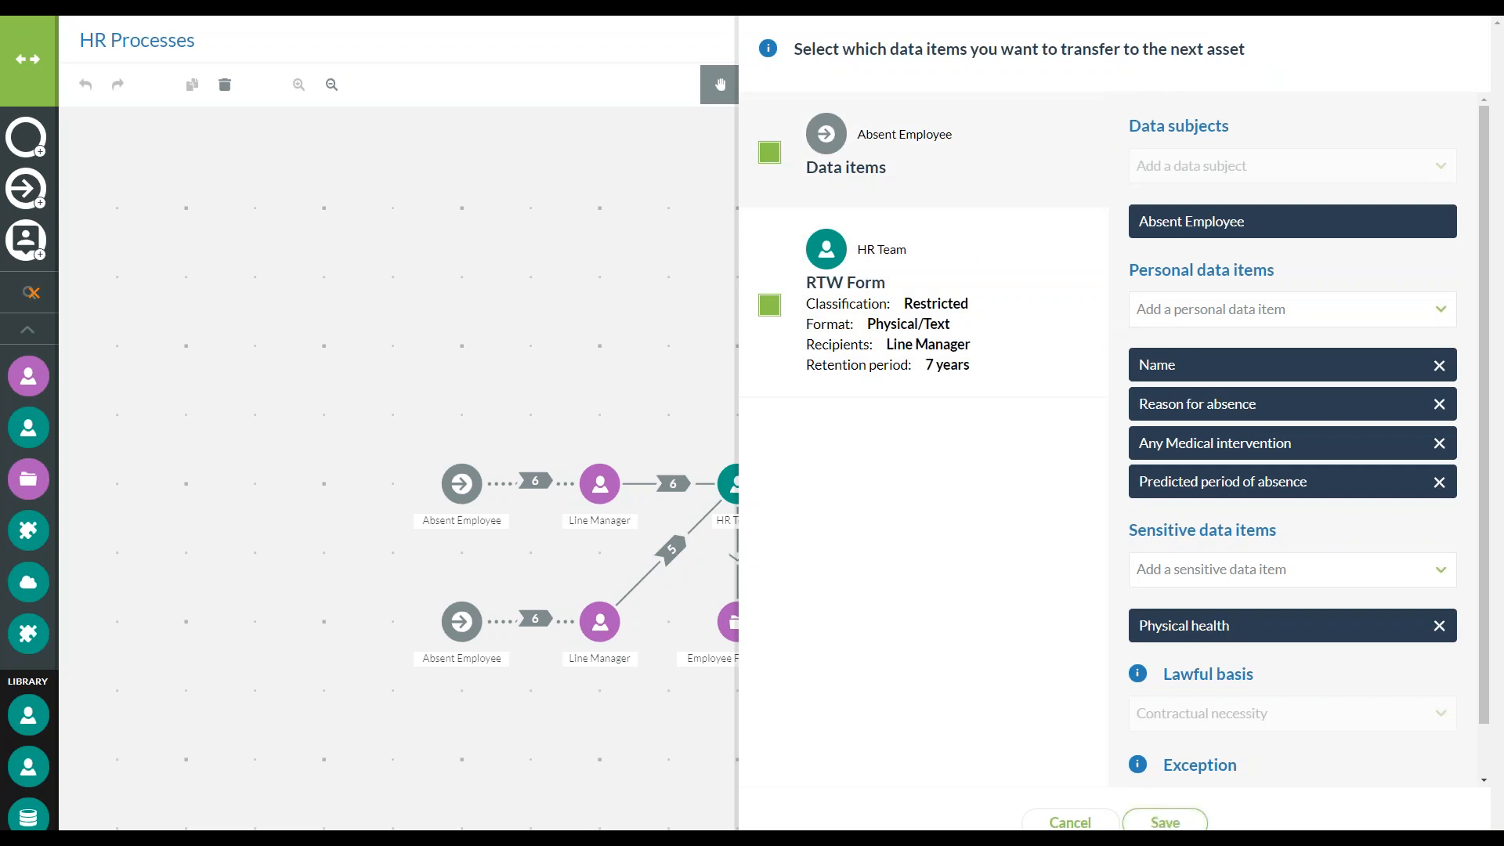
pyautogui.click(1164, 821)
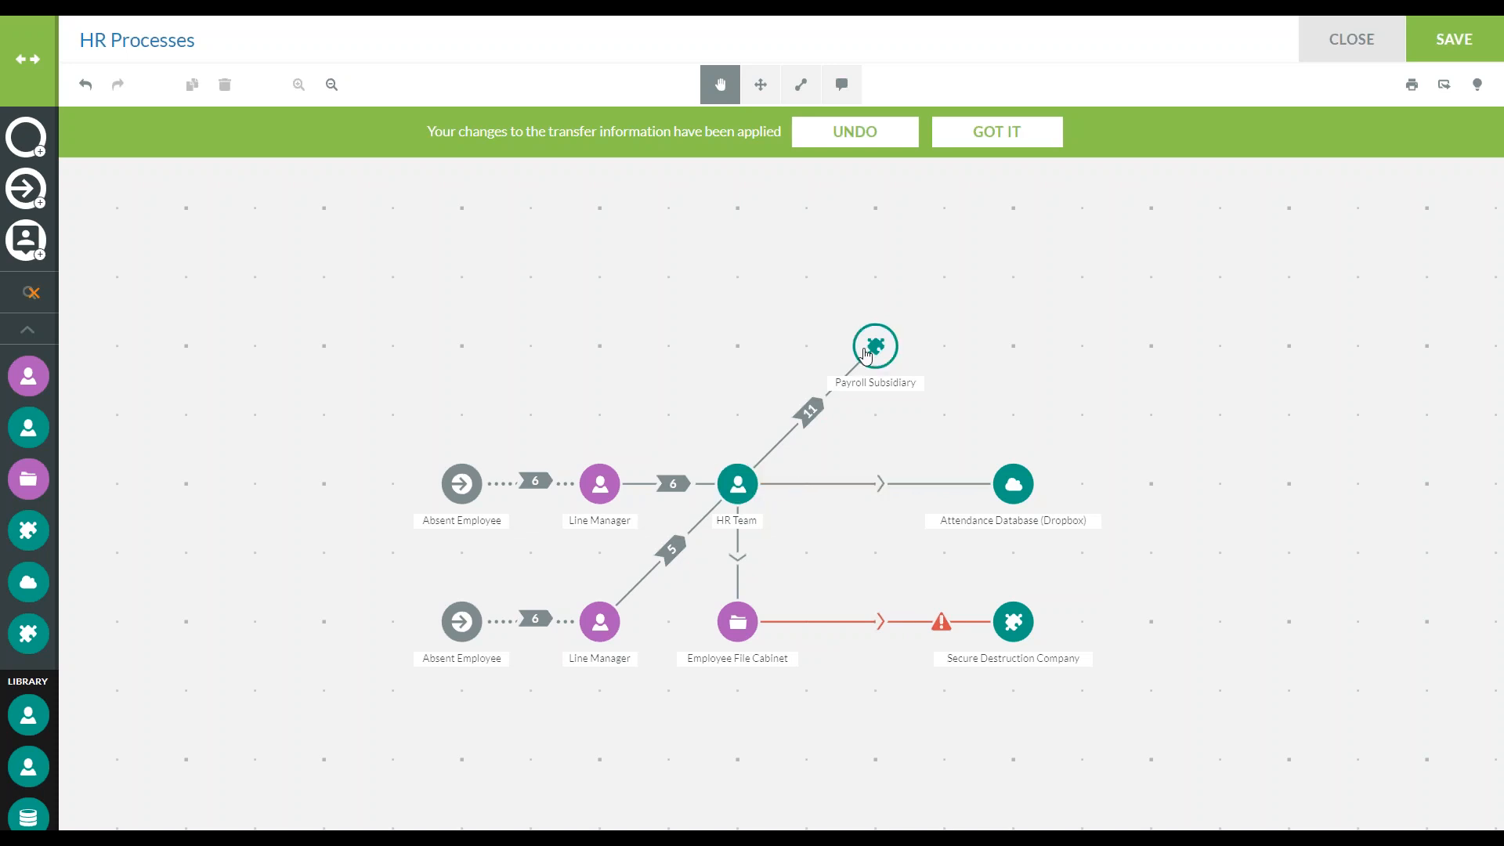
# Set a known storage period of 7 Years for the Absent Employee data items on the Payroll Subsidiary asset
pyautogui.click(862, 359)
pyautogui.click(1366, 347)
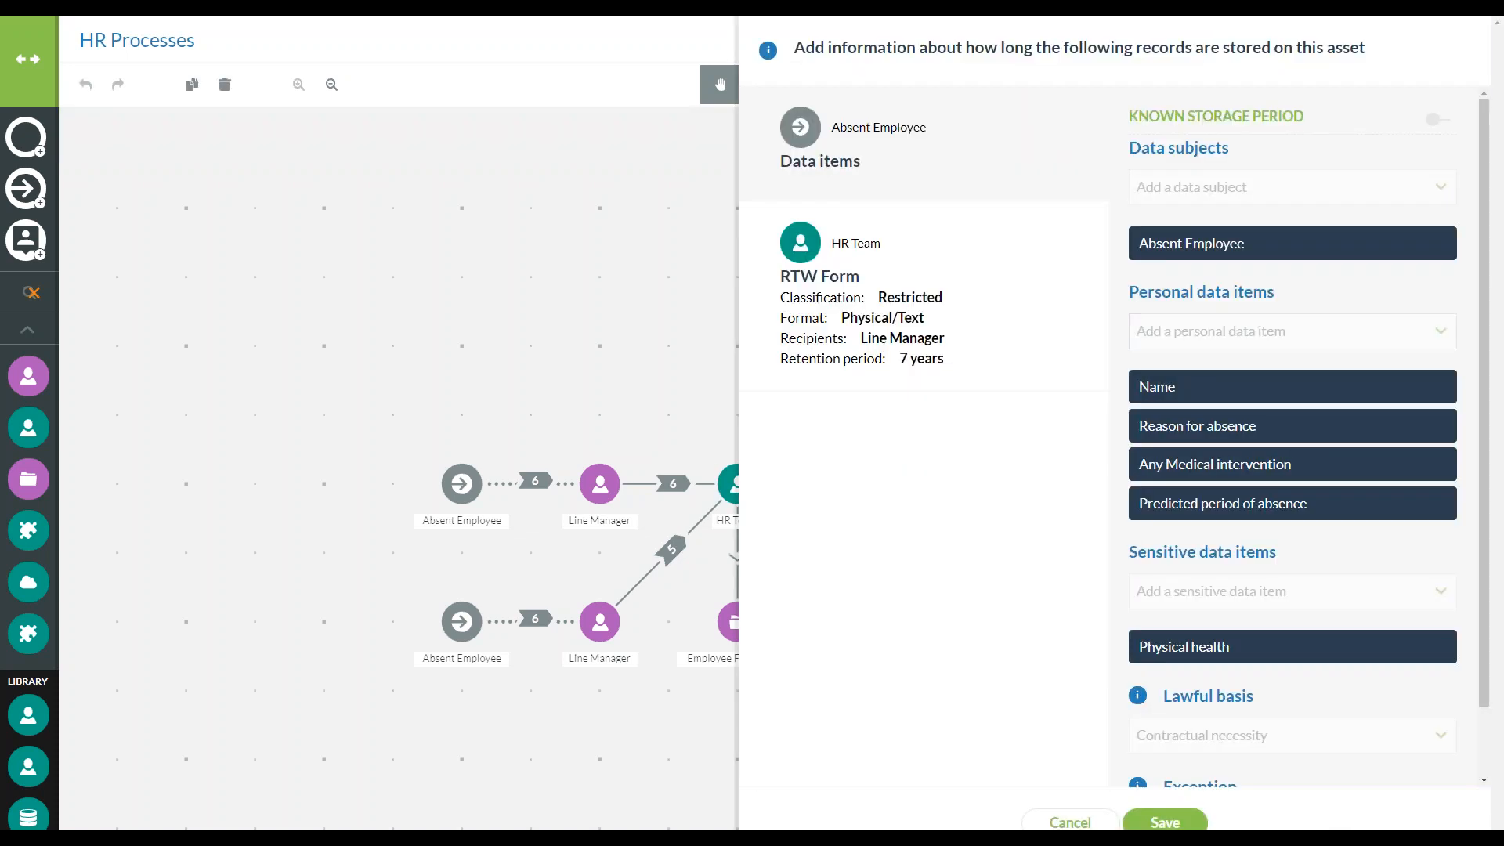
pyautogui.click(973, 157)
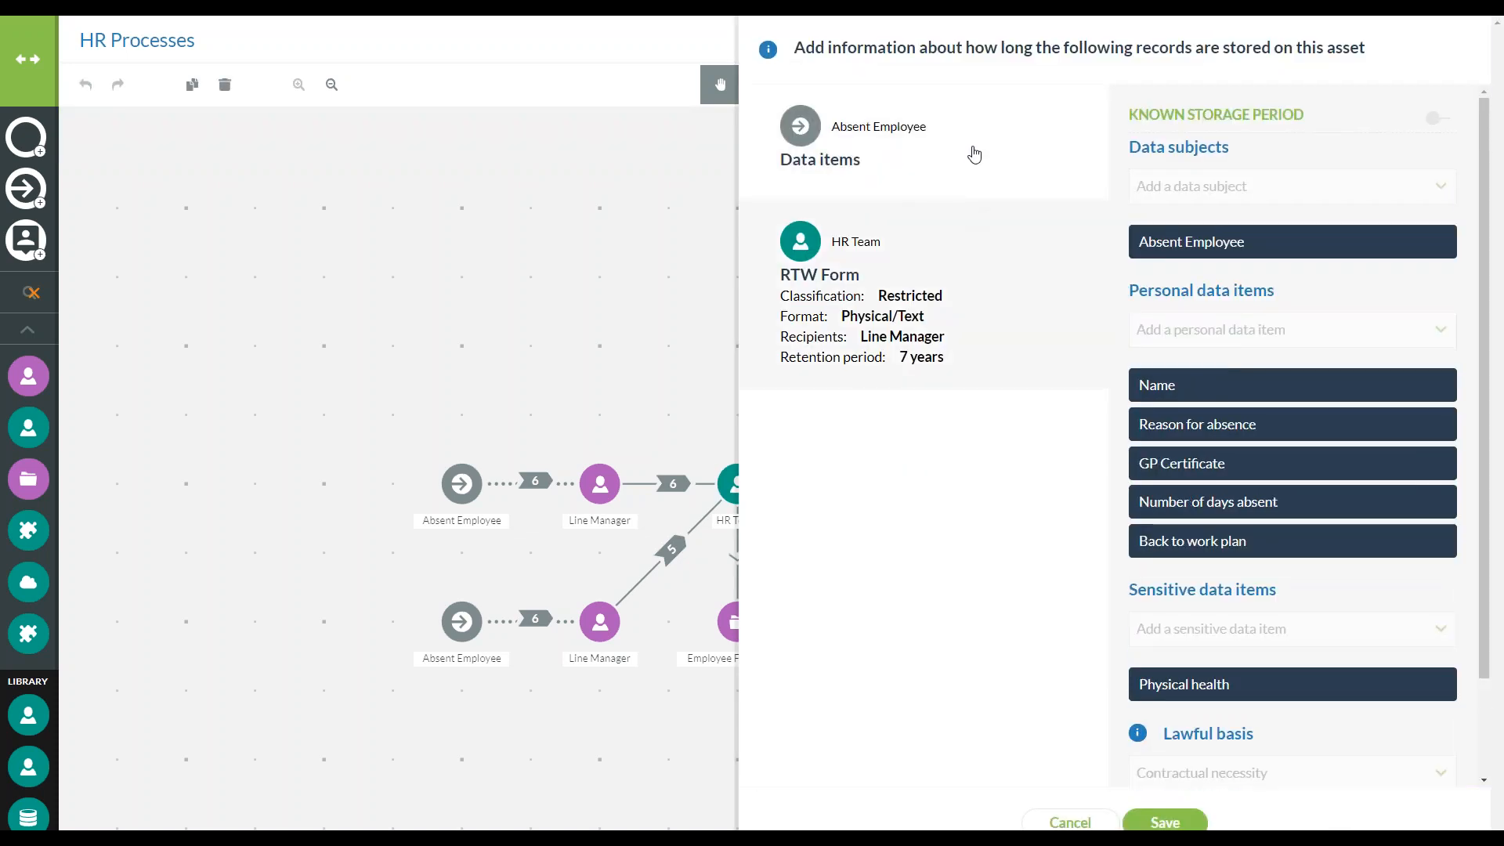
pyautogui.click(1428, 122)
pyautogui.click(1265, 157)
pyautogui.click(1269, 258)
pyautogui.click(1168, 152)
pyautogui.click(1169, 152)
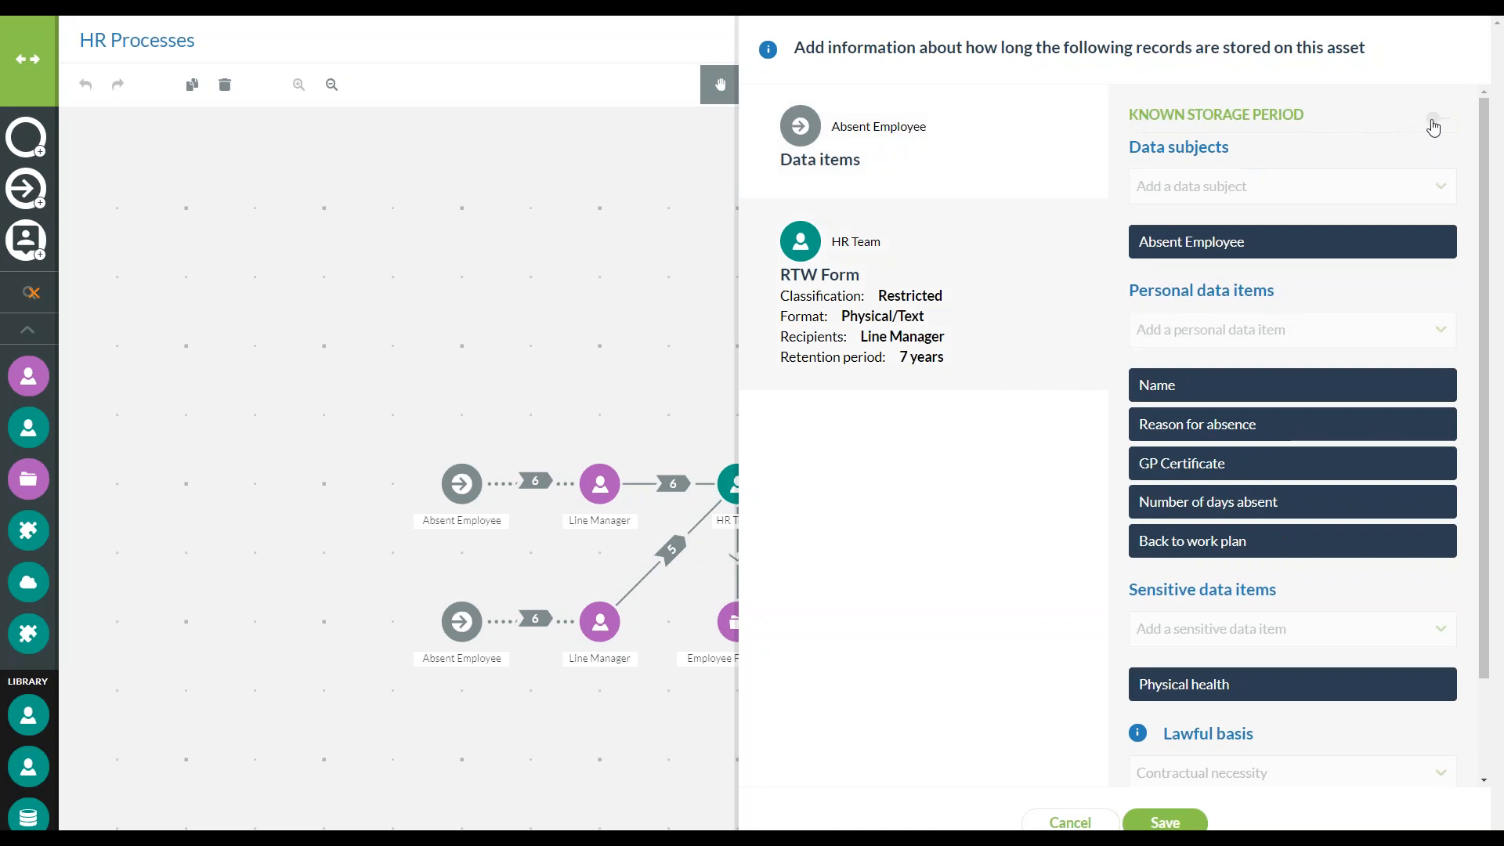
# Set a known storage period of 7 Years for the RTW Form record on Payroll Subsidiary, and save and apply the asset
pyautogui.click(1427, 123)
pyautogui.click(1334, 141)
pyautogui.click(1231, 259)
pyautogui.click(1164, 150)
pyautogui.click(1165, 151)
pyautogui.click(1165, 150)
pyautogui.click(1165, 151)
pyautogui.click(1165, 150)
pyautogui.click(1165, 150)
pyautogui.click(1164, 150)
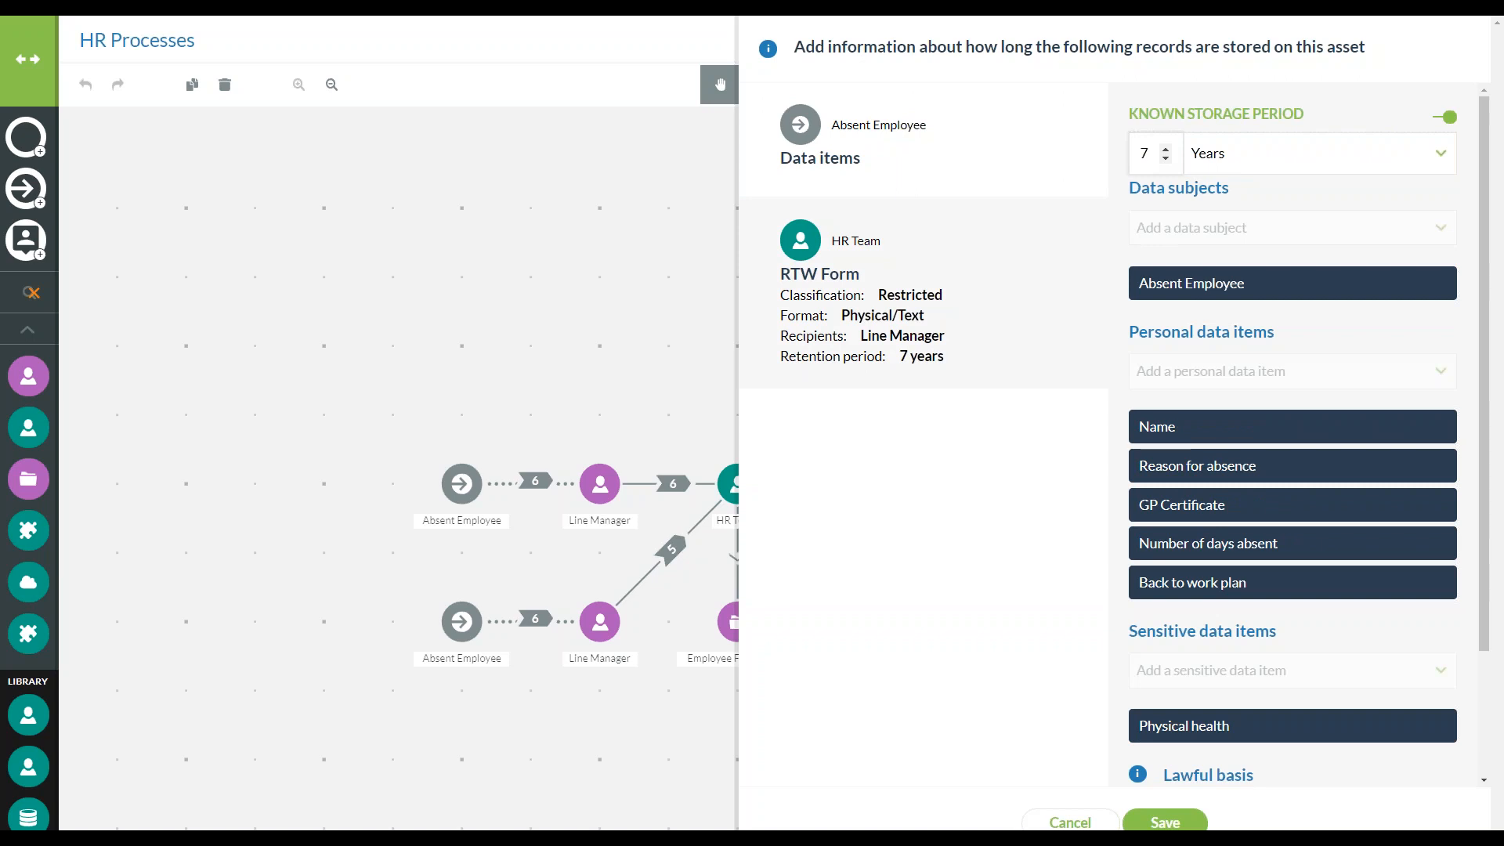
pyautogui.click(1165, 823)
pyautogui.click(1419, 828)
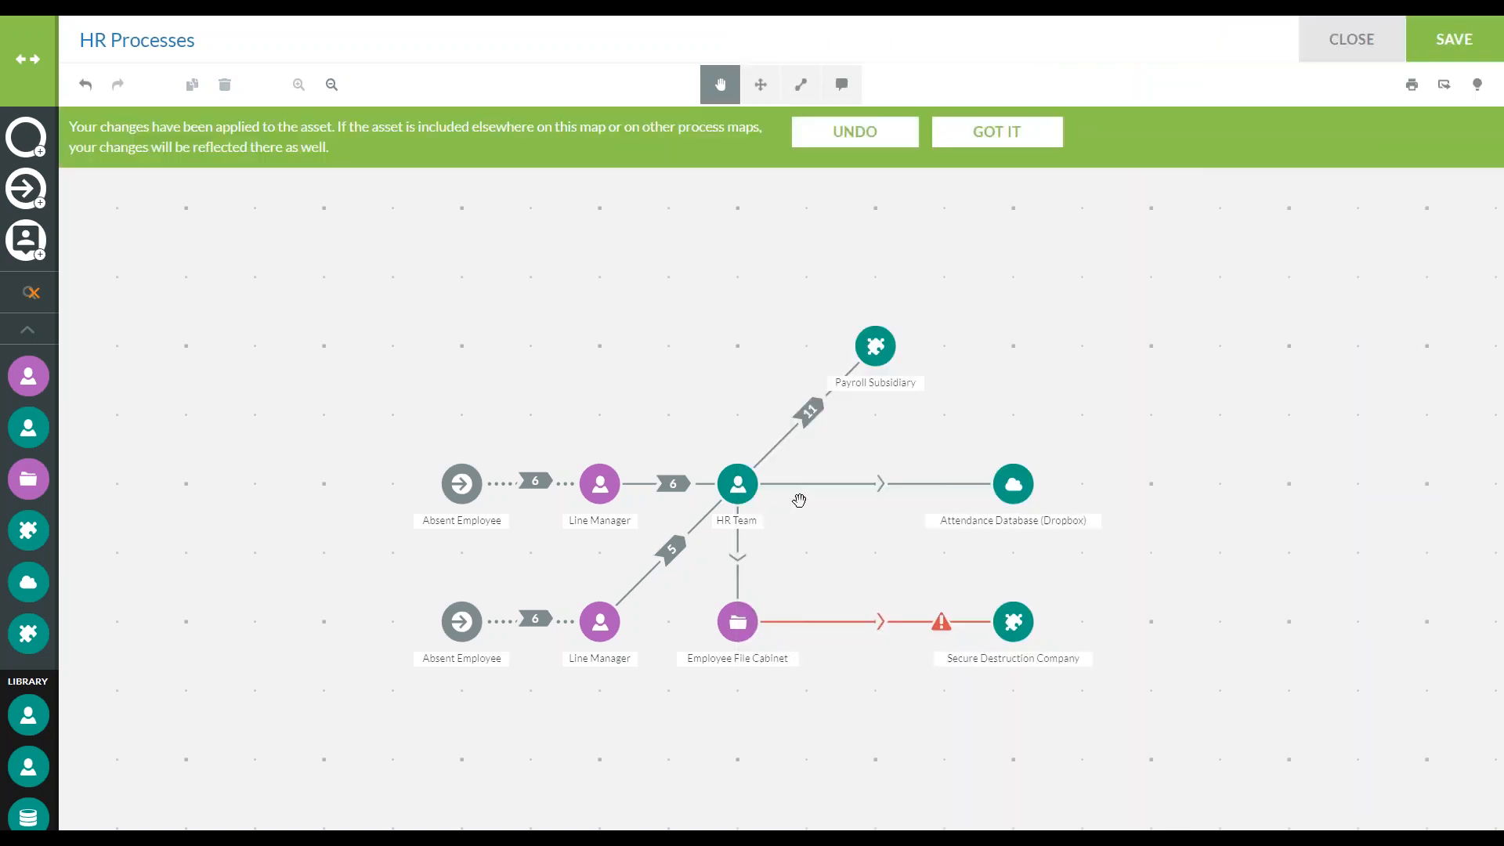
# Include the RTW Form in the HR Team to Attendance Database (Dropbox) transfer, choose its transfer method, and save and apply it
pyautogui.click(874, 483)
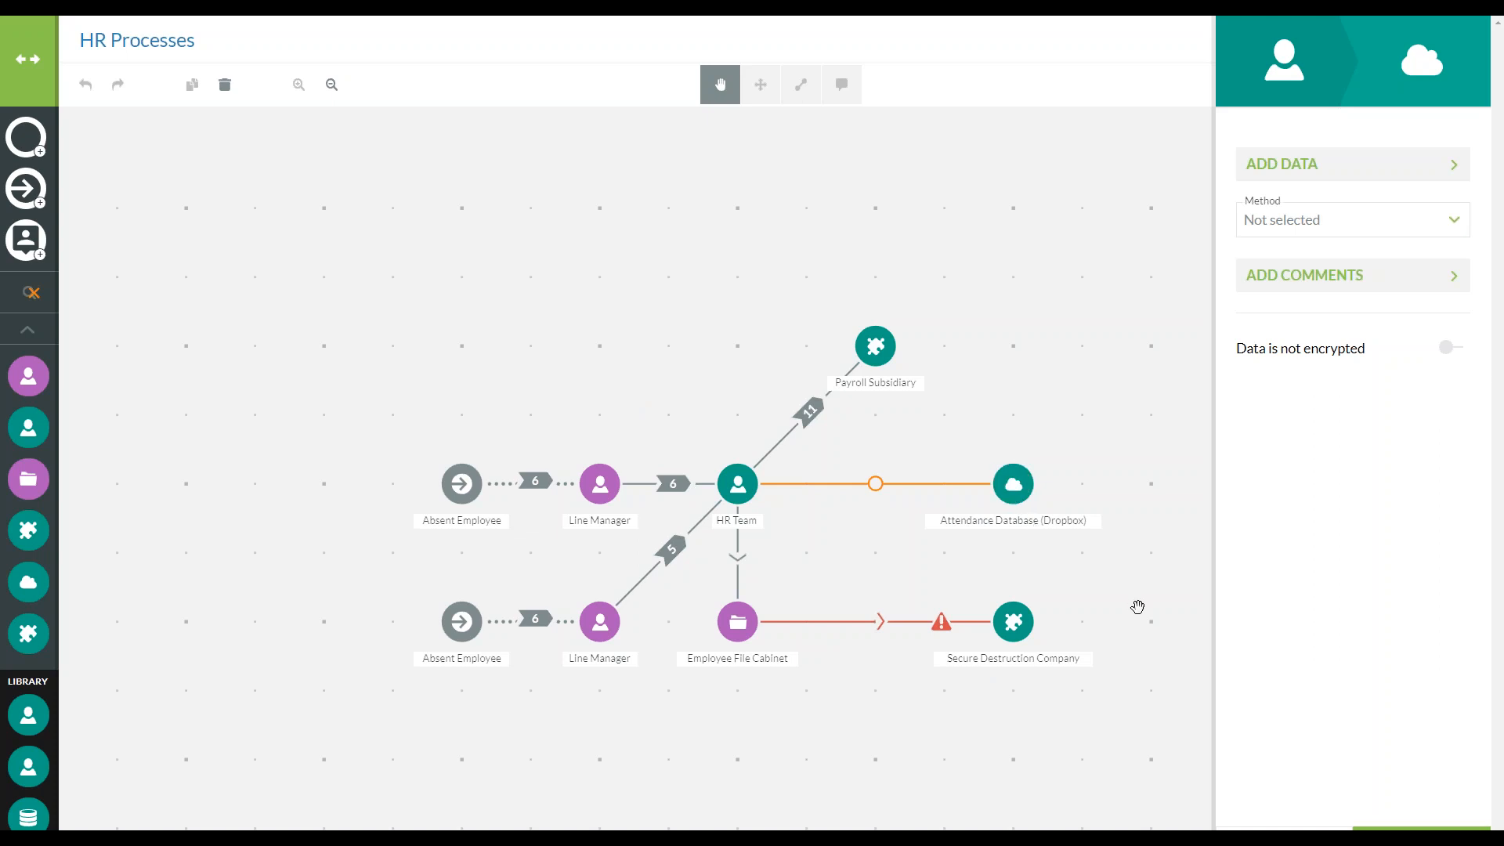
pyautogui.click(1375, 158)
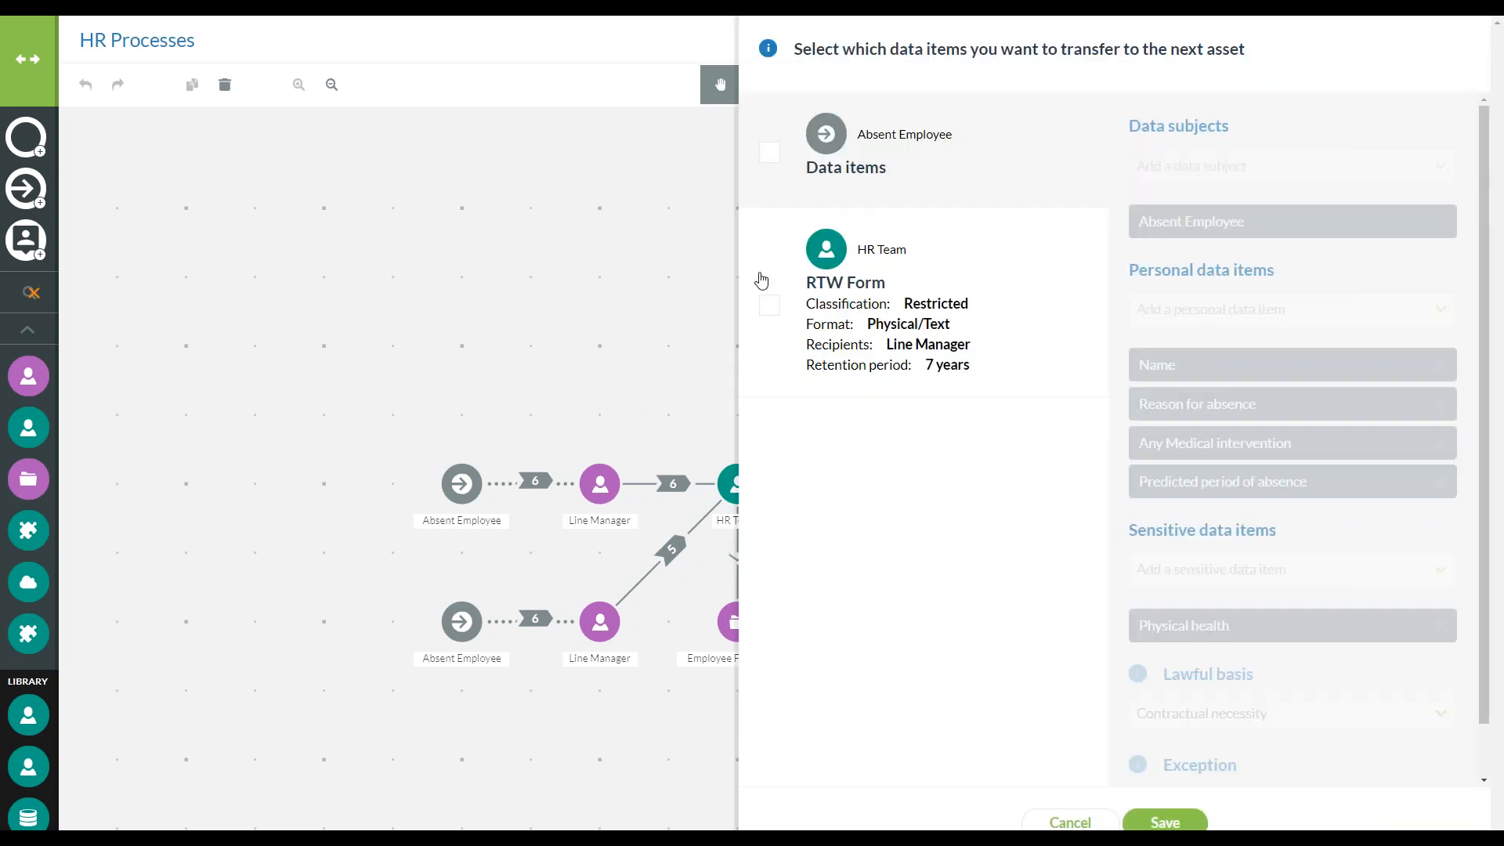
pyautogui.click(767, 307)
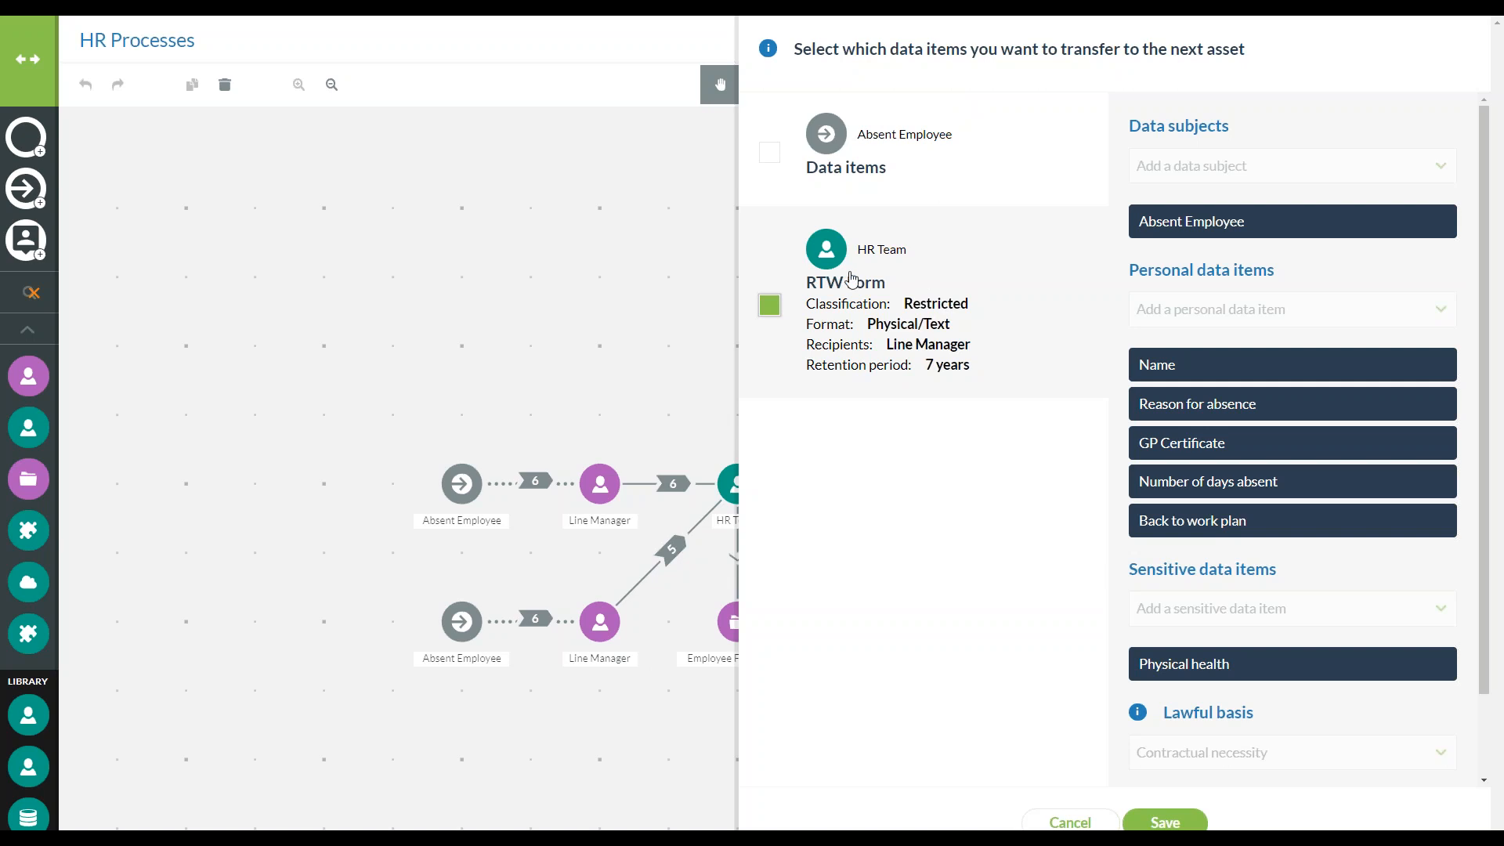
pyautogui.click(1165, 821)
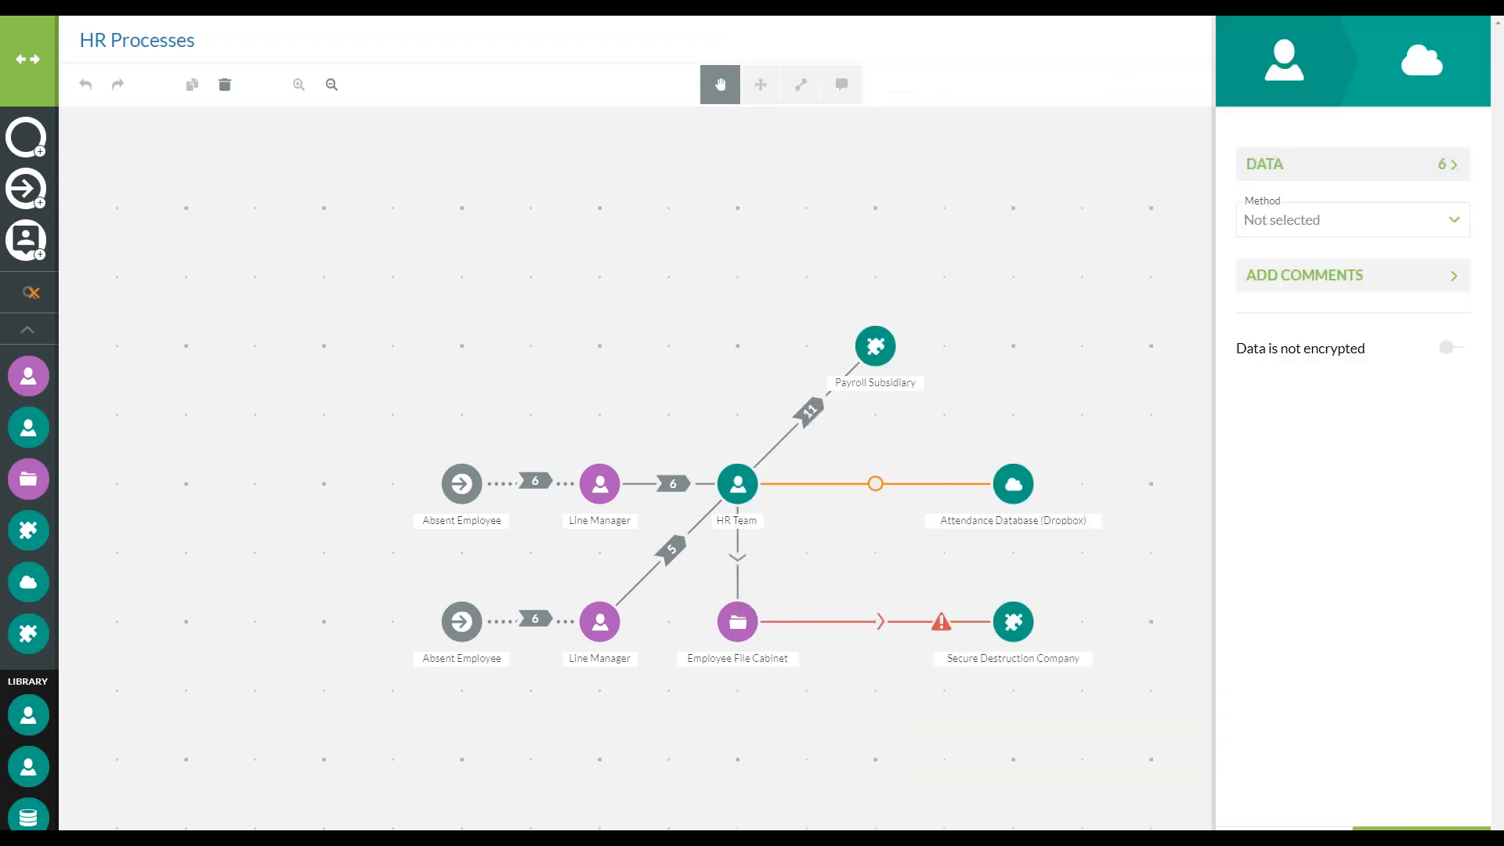
pyautogui.click(1386, 221)
pyautogui.scroll(-2, 1343, 451)
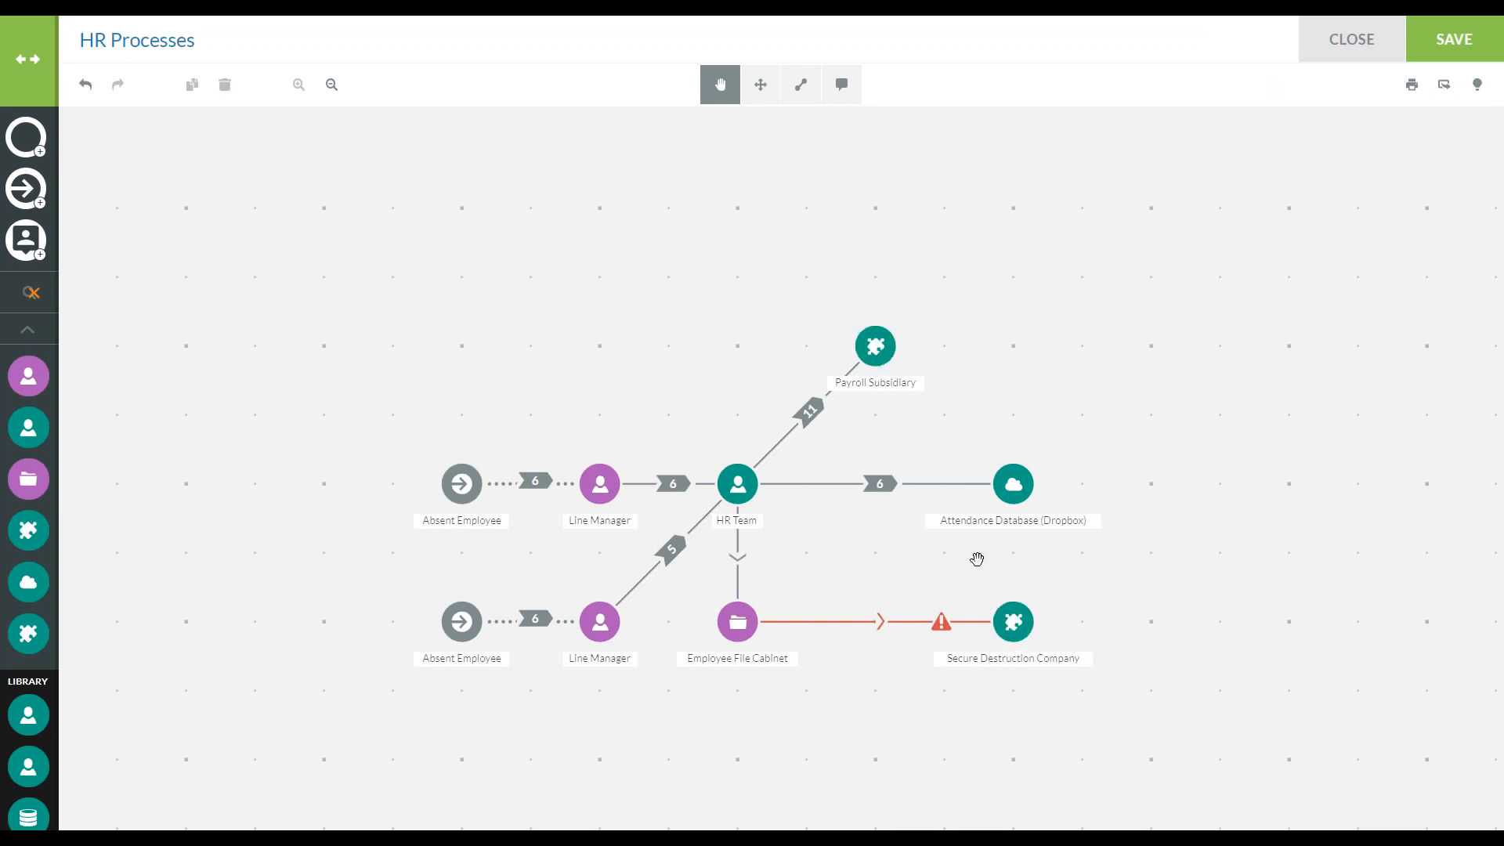
pyautogui.click(758, 84)
pyautogui.moveTo(744, 487)
pyautogui.mouseDown()
pyautogui.moveTo(393, 208)
pyautogui.moveTo(329, 212)
pyautogui.moveTo(727, 521)
pyautogui.moveTo(740, 484)
pyautogui.mouseUp()
pyautogui.click(719, 84)
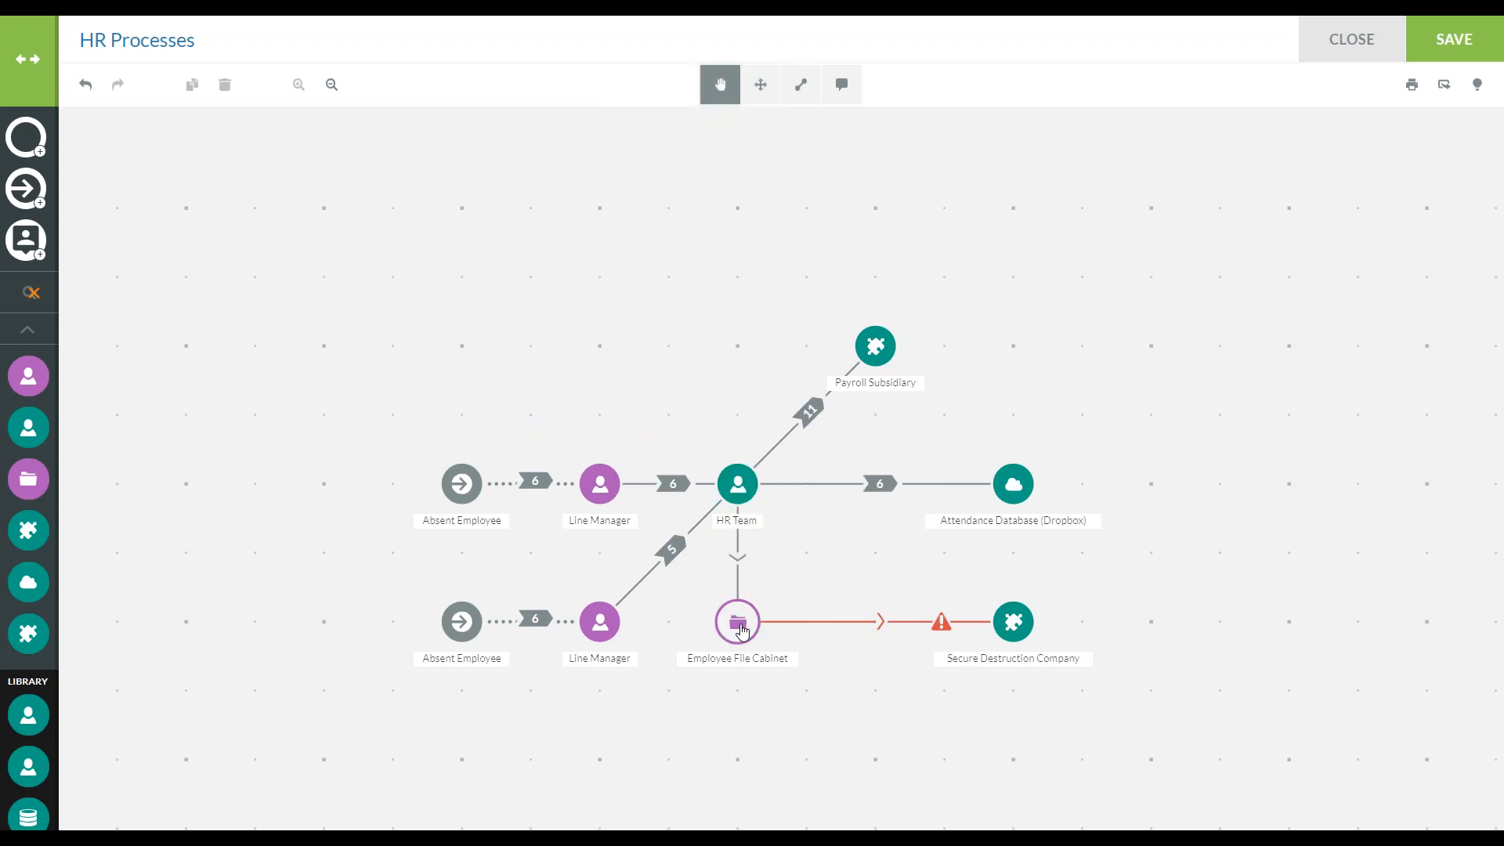
# Set the HR Team to Employee File Cabinet transfer's method to Face to face, include the RTW Form, and save and apply it
pyautogui.click(741, 574)
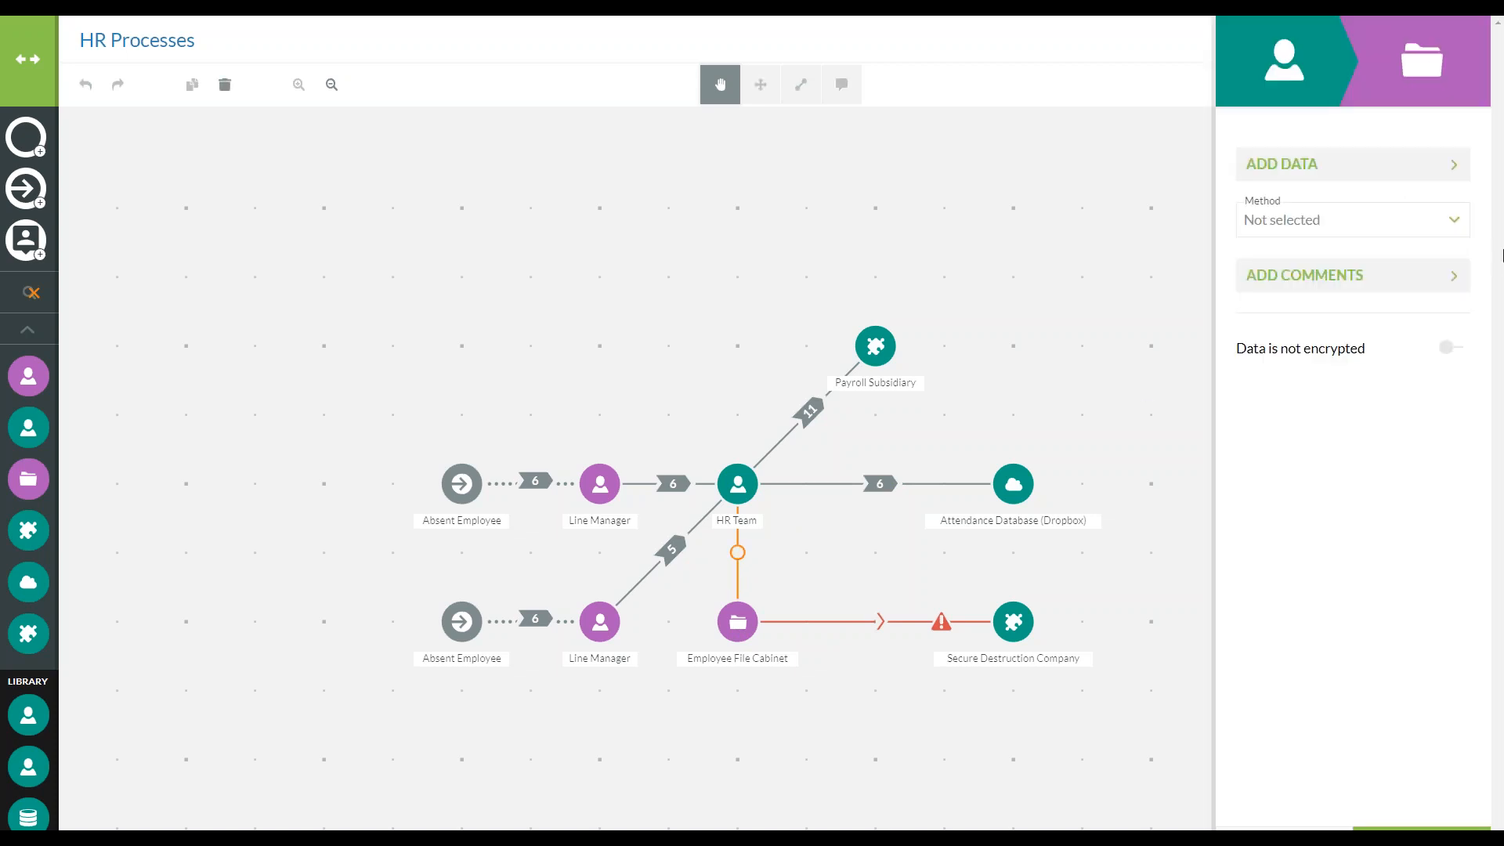
pyautogui.click(1382, 227)
pyautogui.click(1383, 227)
pyautogui.click(1380, 229)
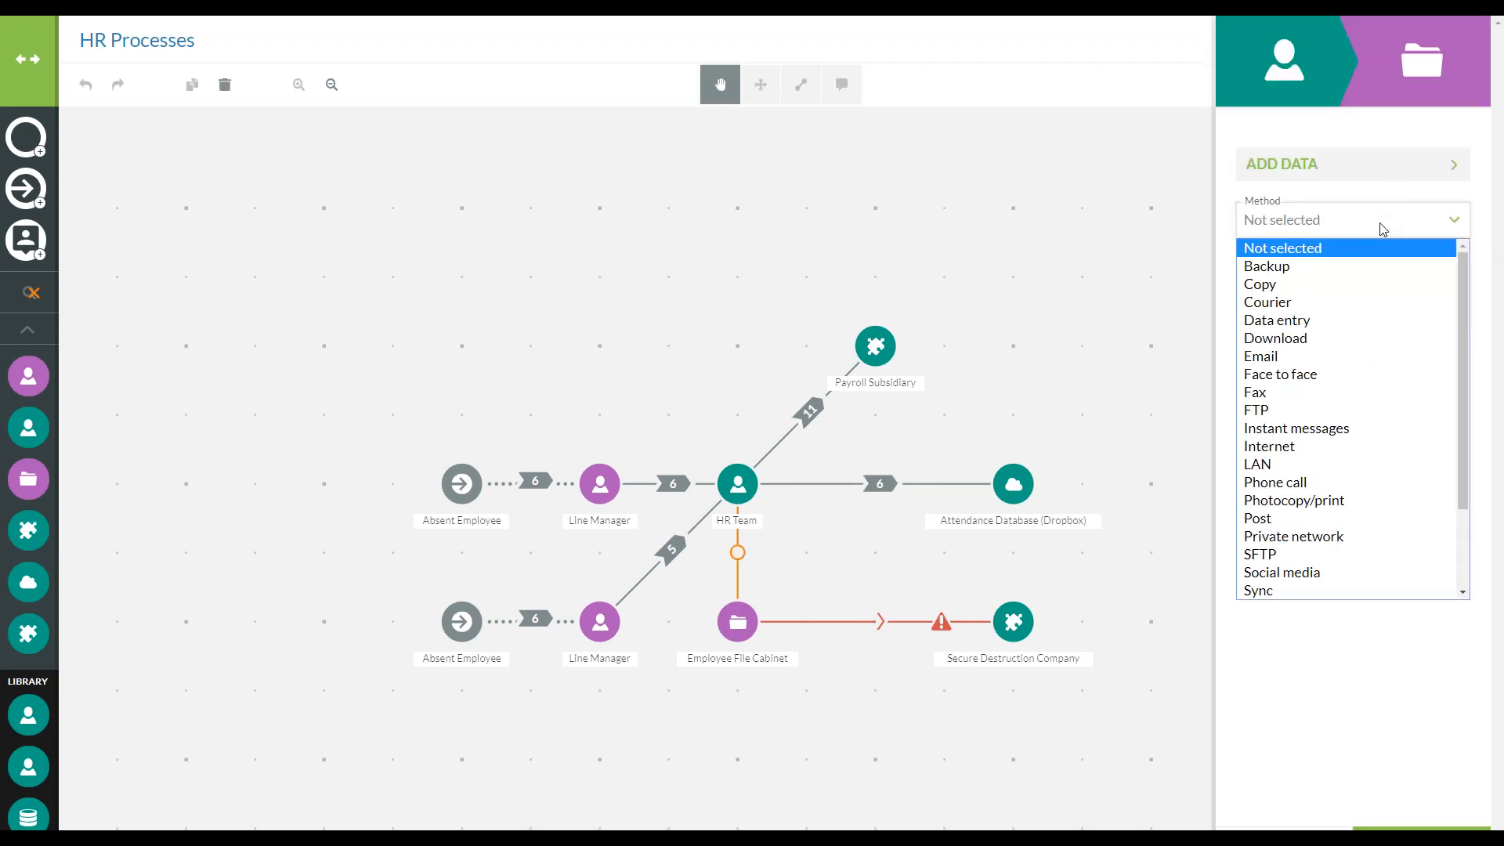
pyautogui.click(1337, 373)
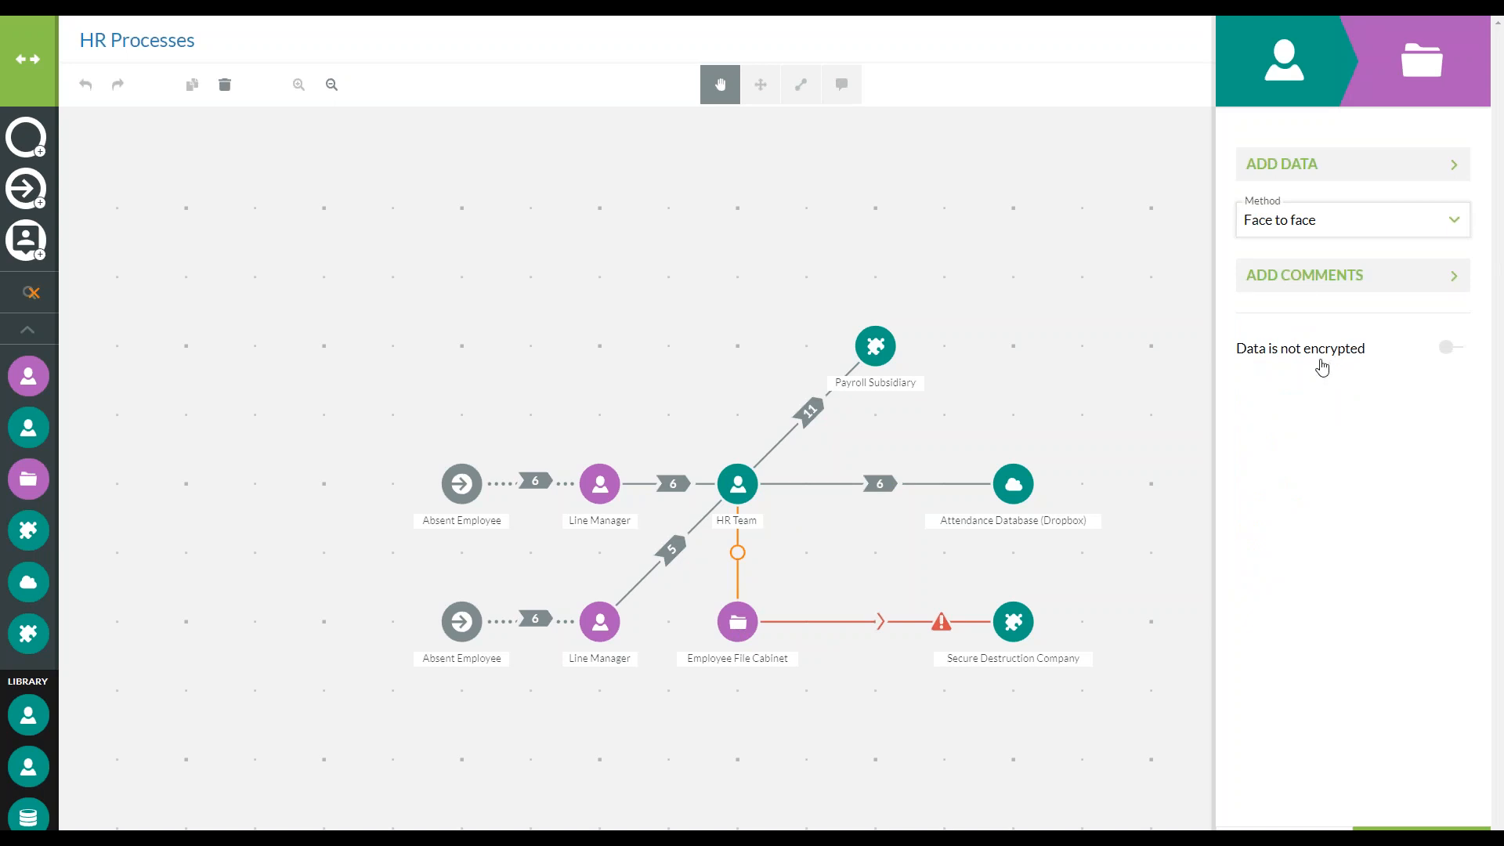
pyautogui.click(1327, 162)
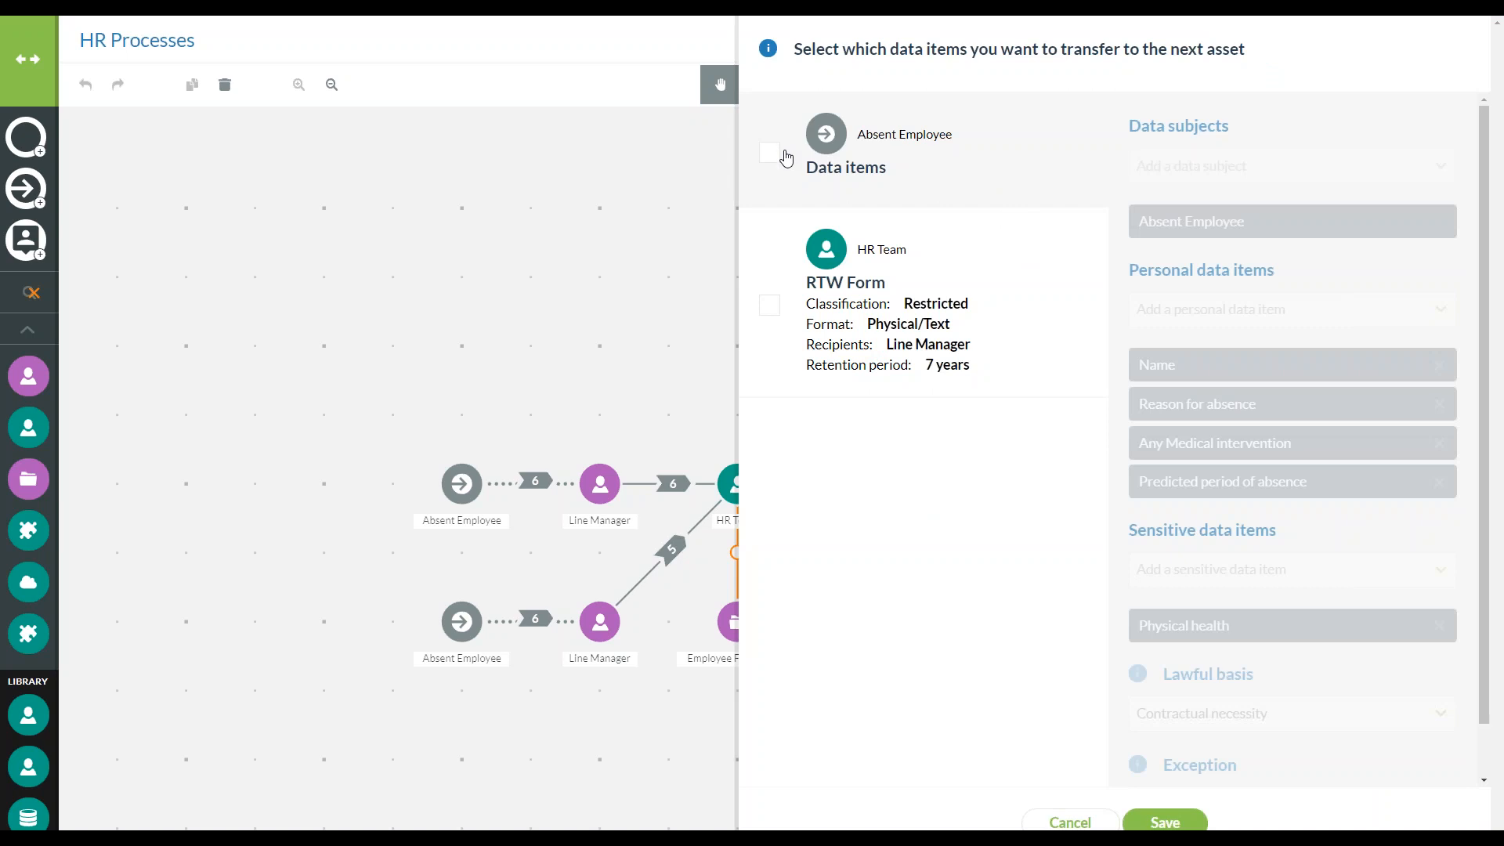
pyautogui.click(780, 310)
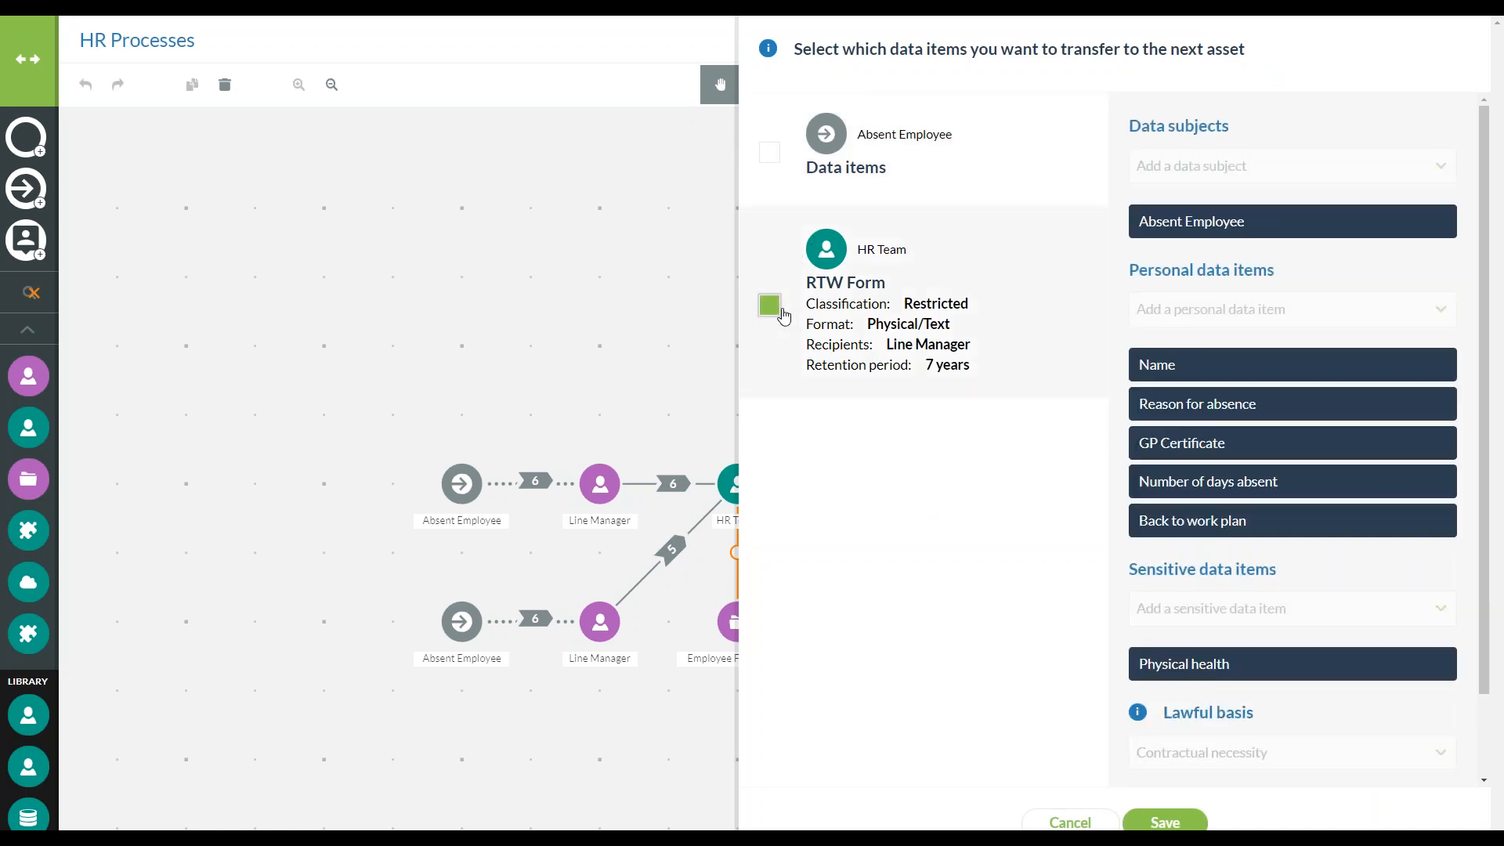
pyautogui.click(1174, 815)
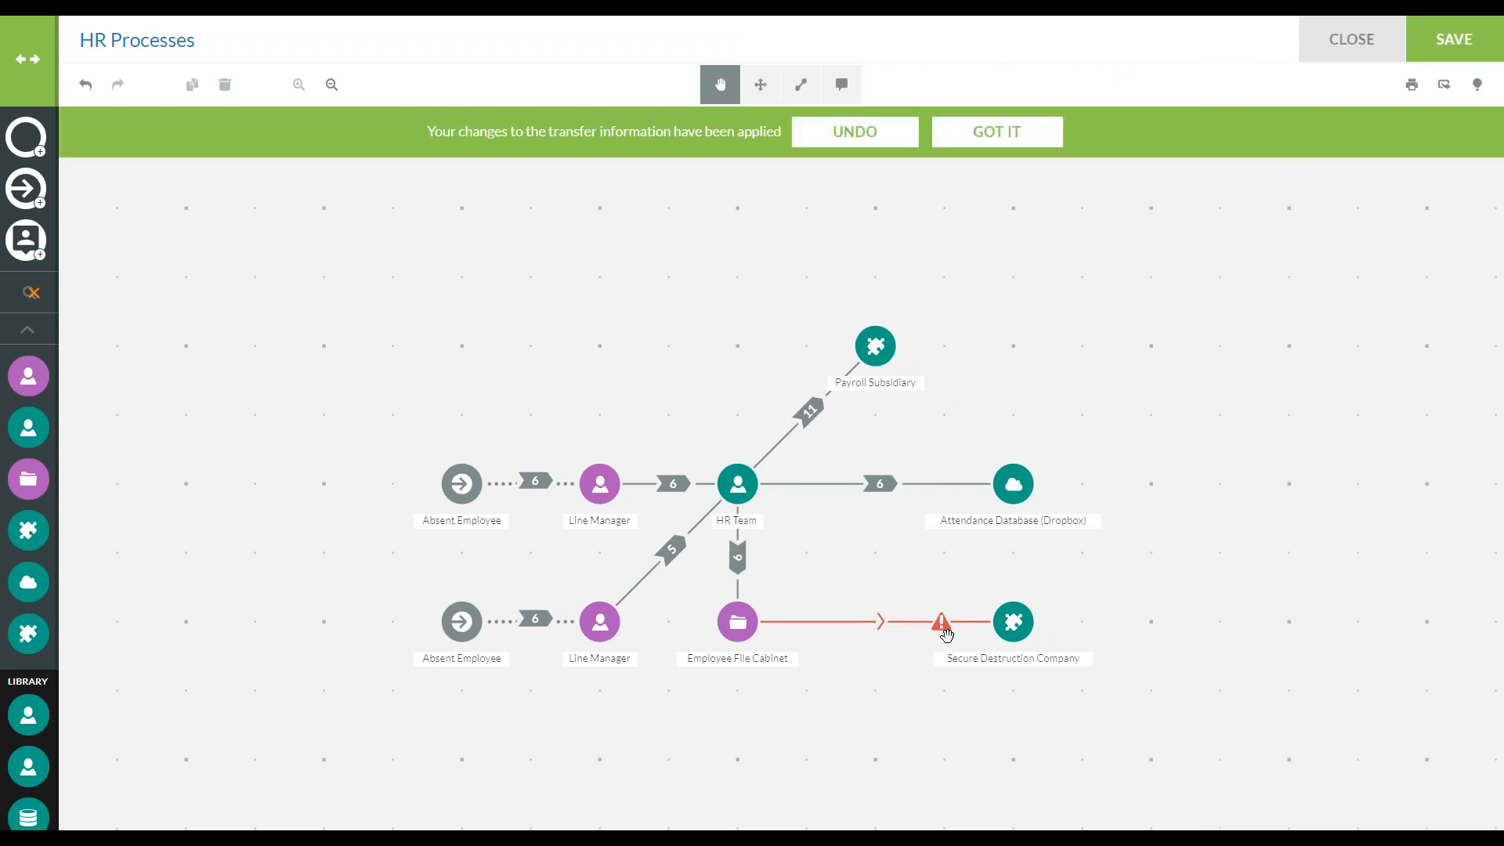
# Mark appropriate safeguards as in place for the Employee File Cabinet to Secure Destruction Company transfer, choose Binding corporate rules, and apply it
pyautogui.click(880, 621)
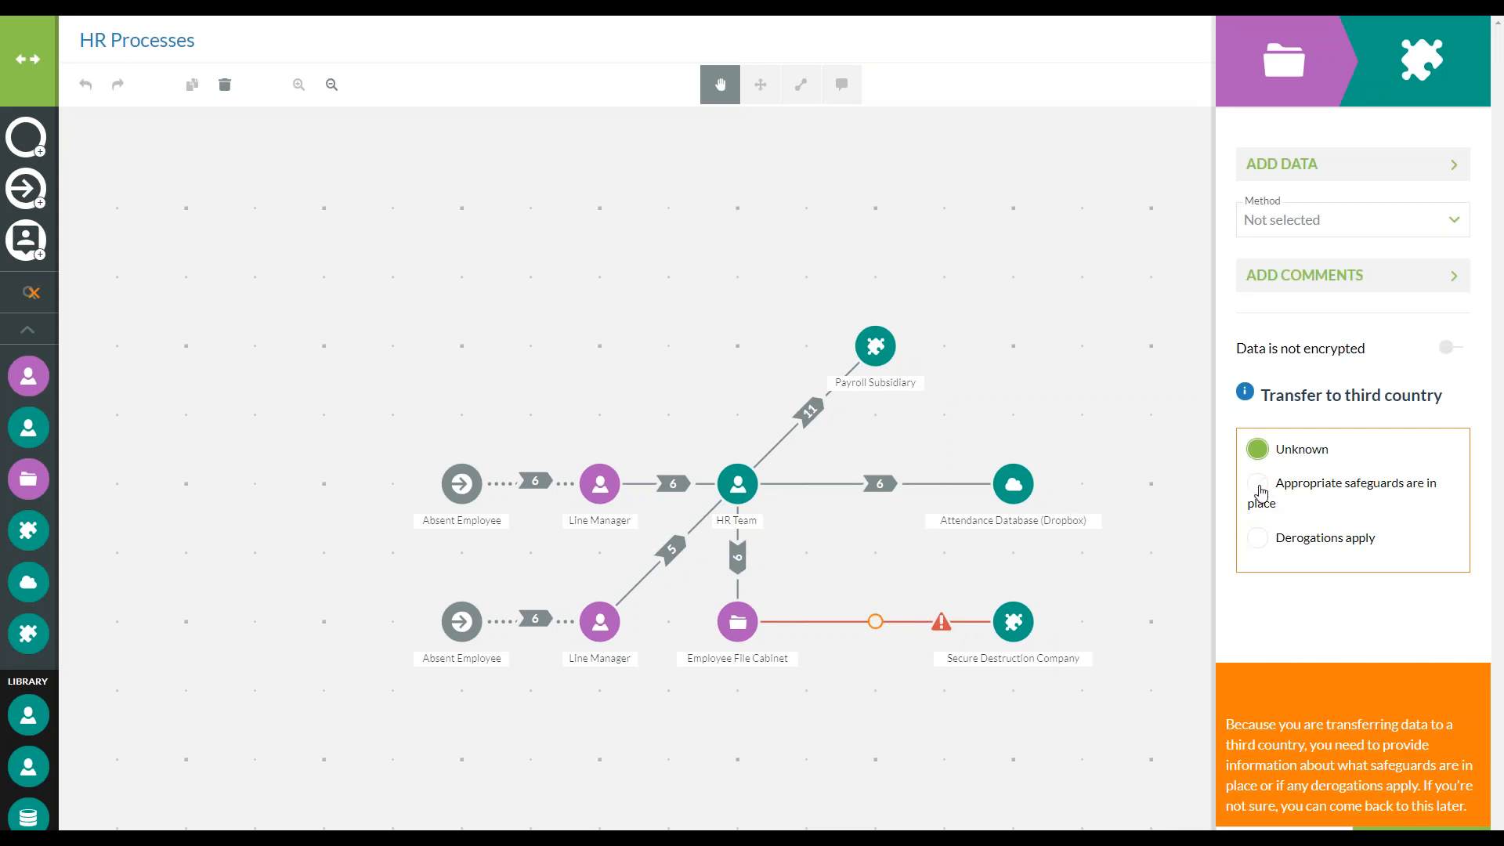
pyautogui.click(1258, 483)
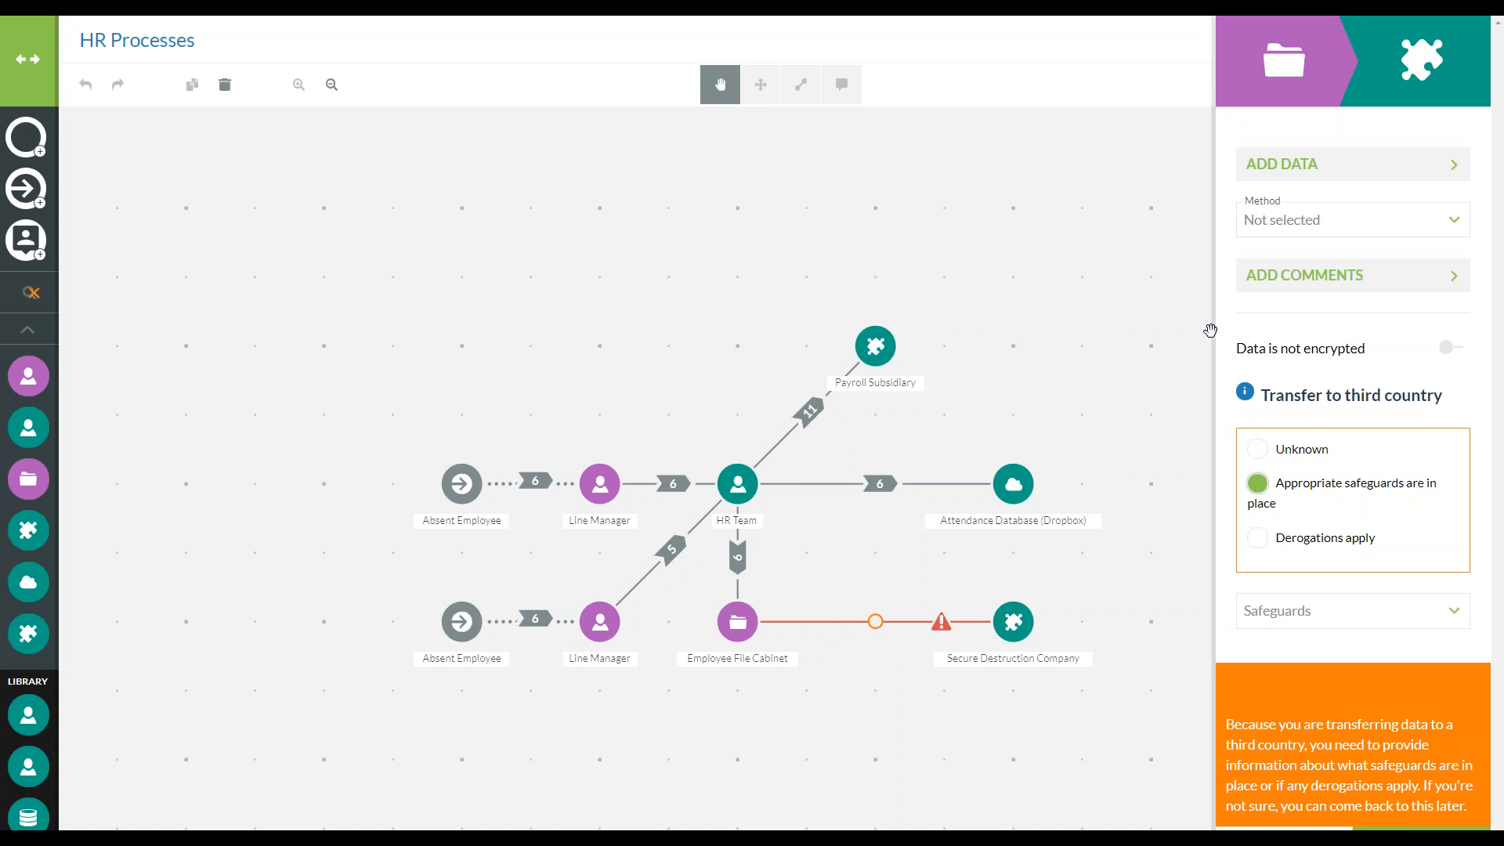
pyautogui.click(1352, 627)
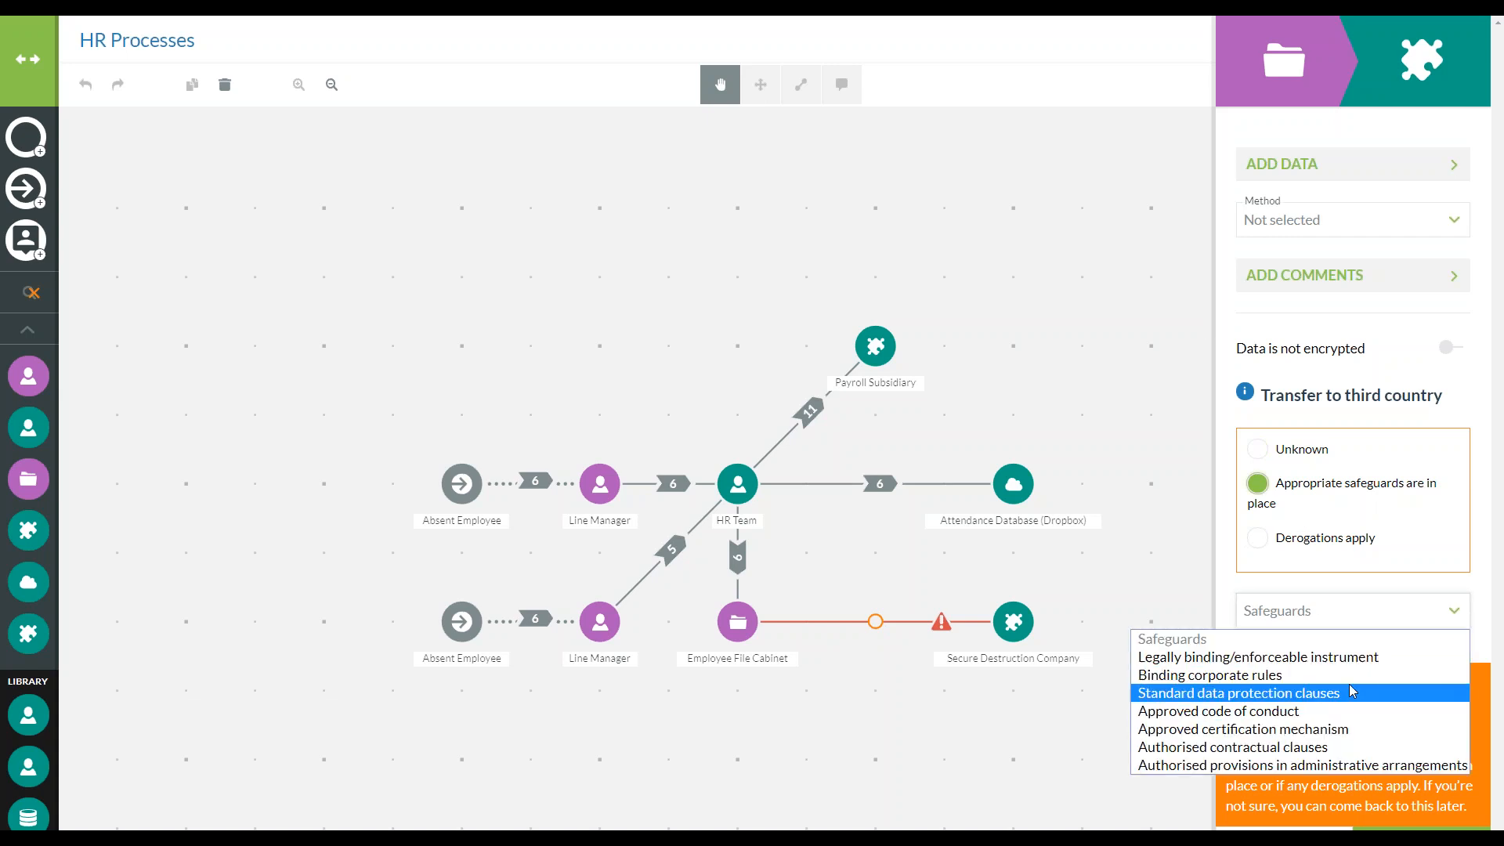
pyautogui.click(1331, 675)
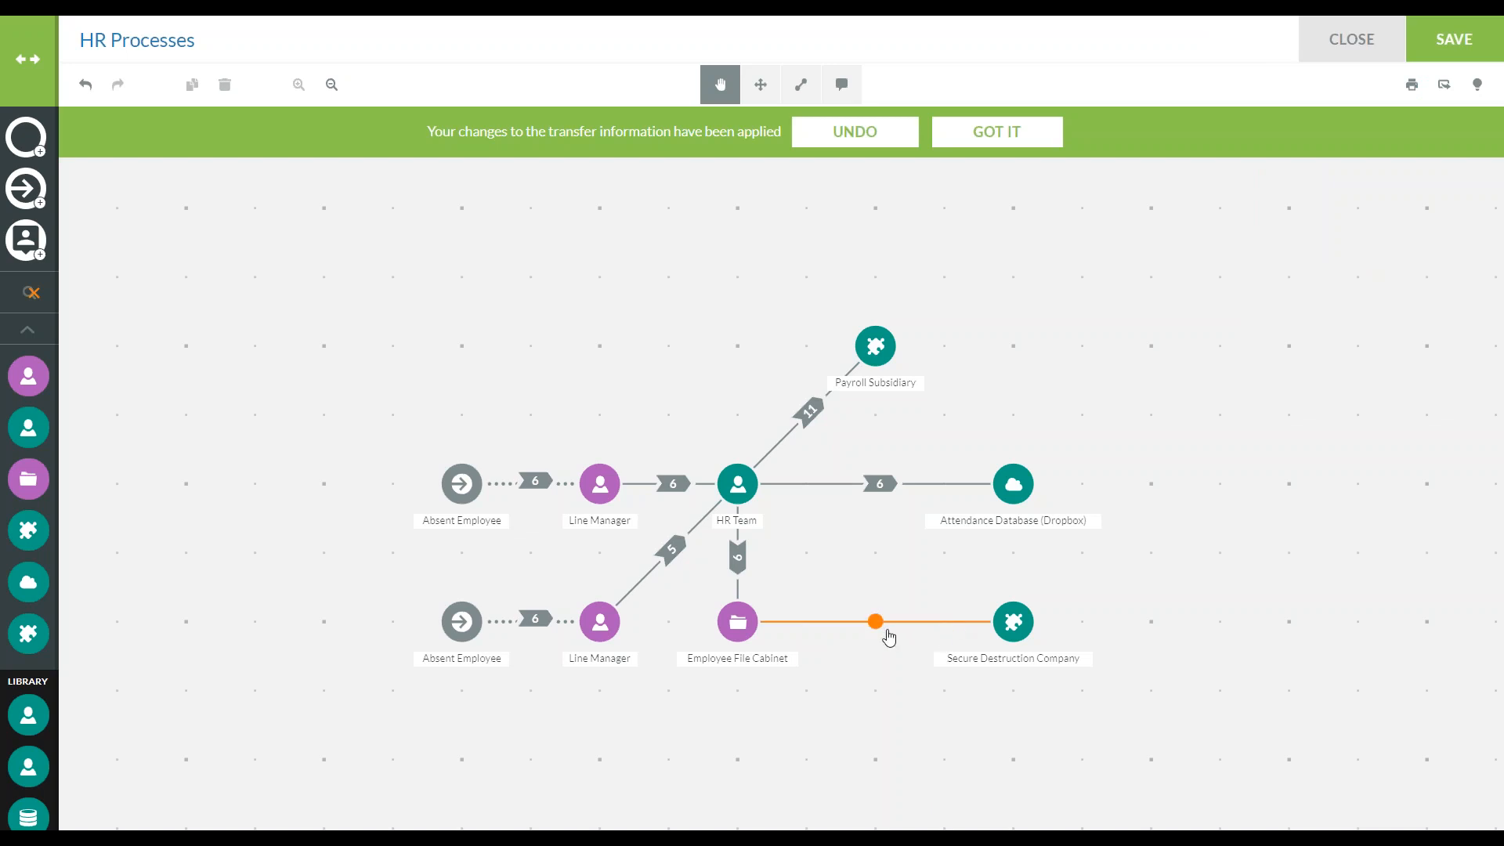
# Include the RTW Form in the Secure Destruction Company transfer, set its method to Face to face, and save and apply it
pyautogui.click(886, 631)
pyautogui.click(1284, 170)
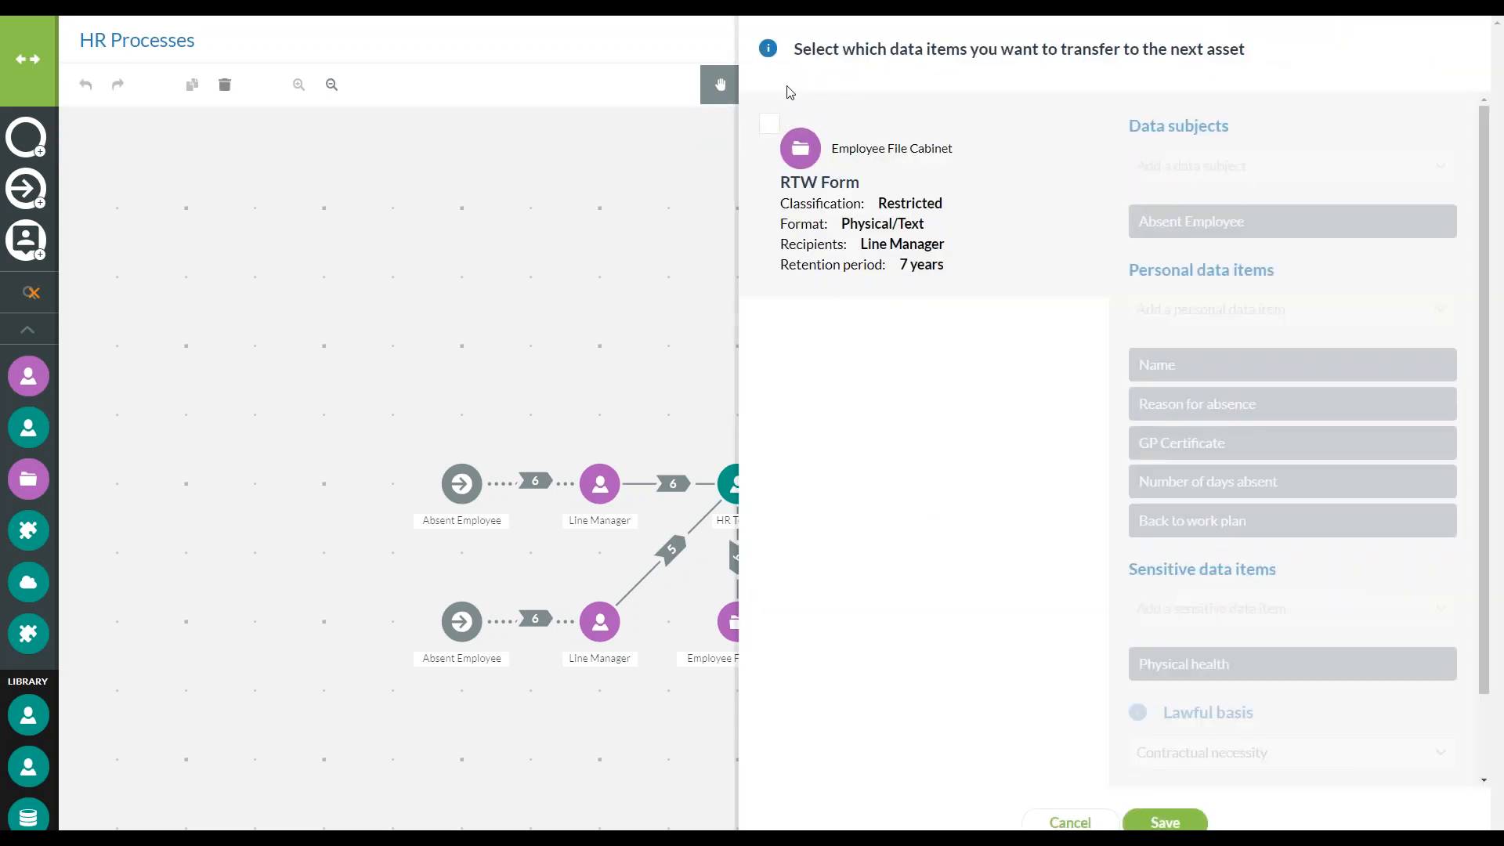
pyautogui.moveTo(698, 345); pyautogui.dragTo(496, 319)
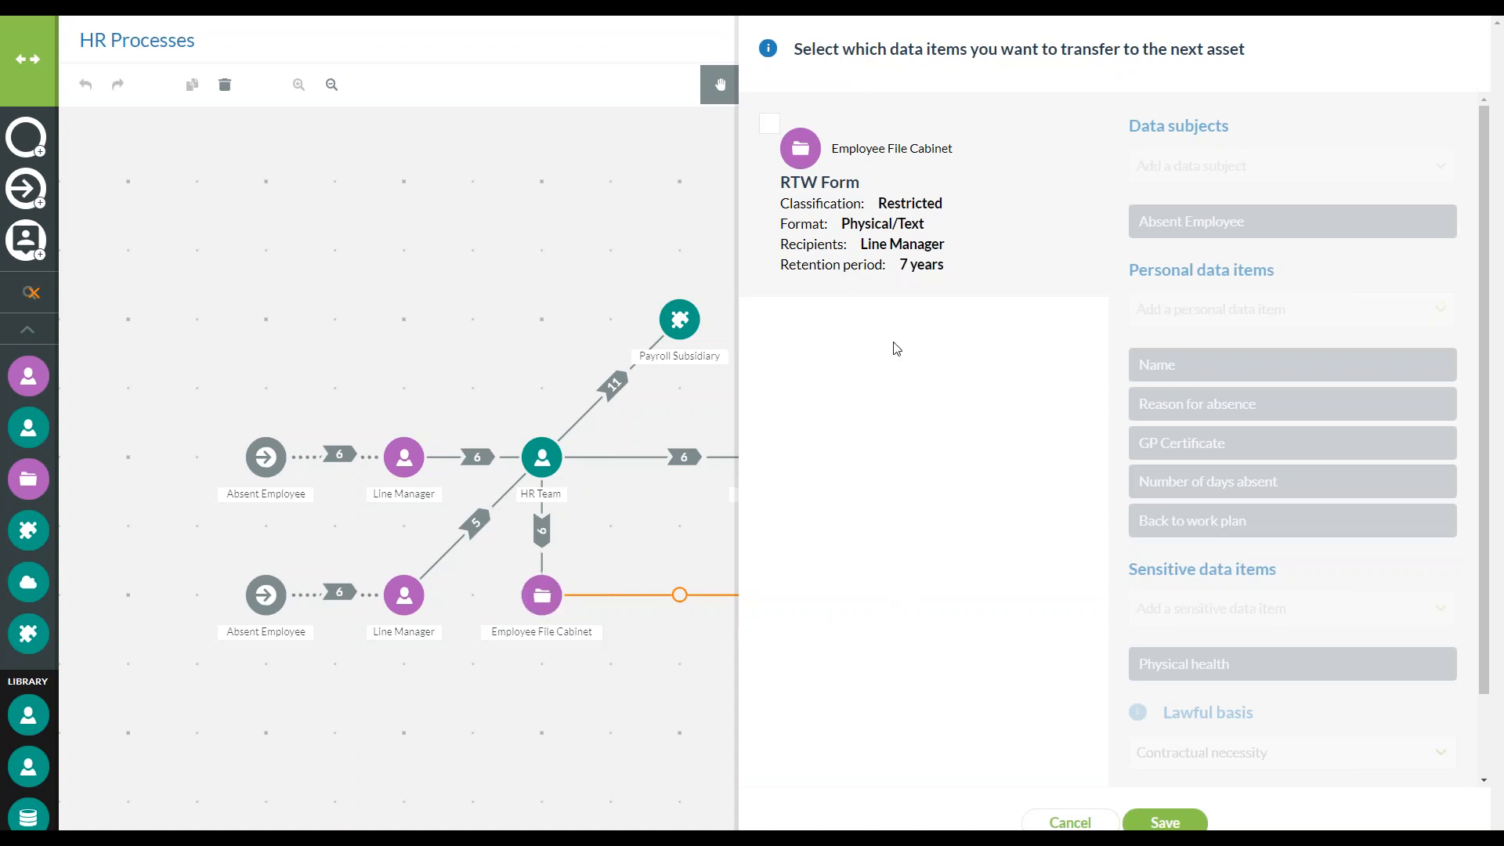
pyautogui.click(769, 123)
pyautogui.click(1199, 808)
pyautogui.click(1335, 223)
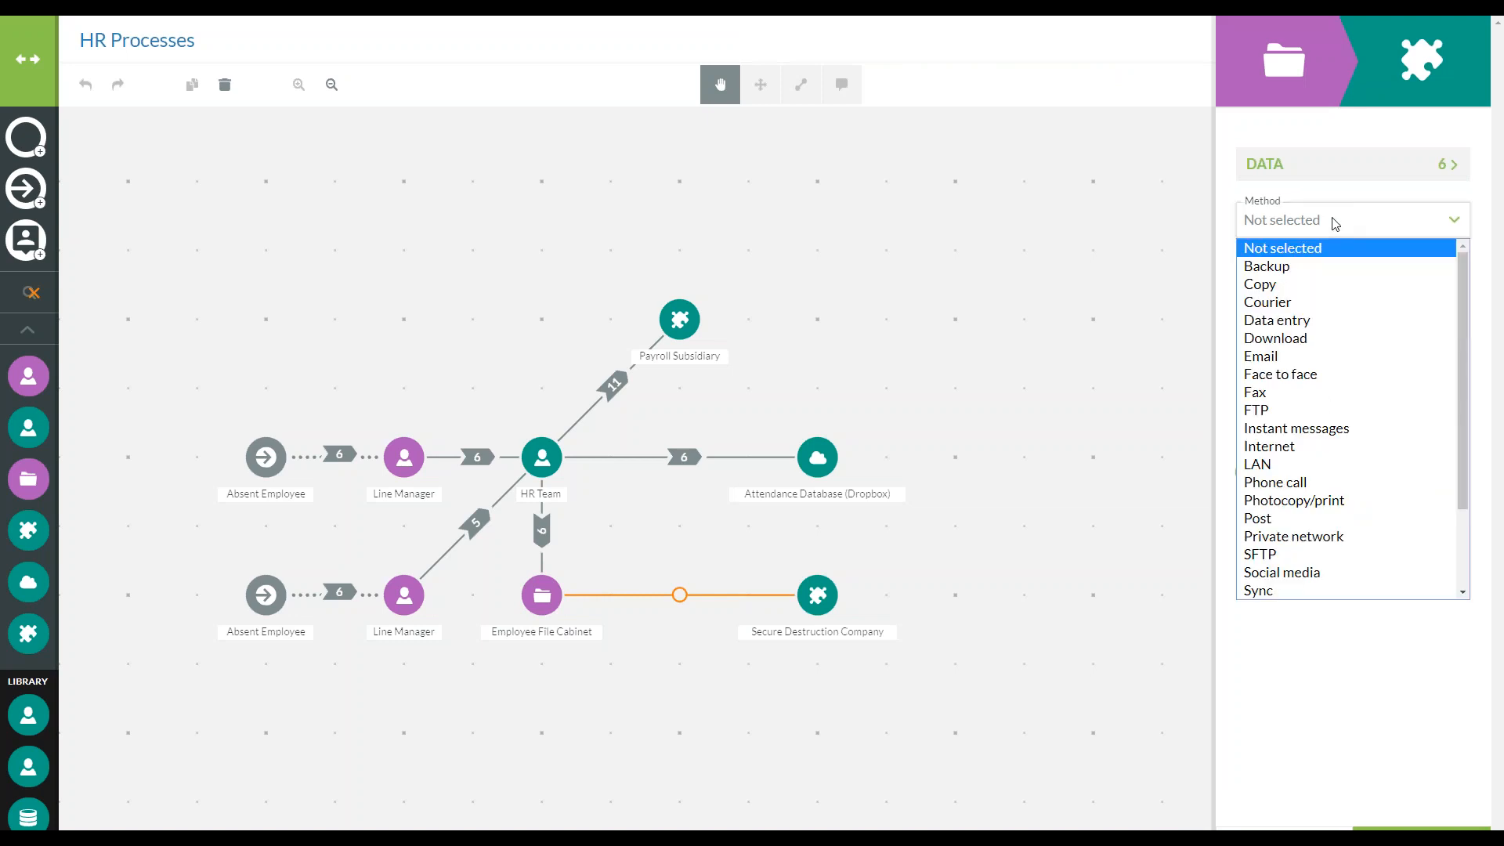
pyautogui.click(1322, 381)
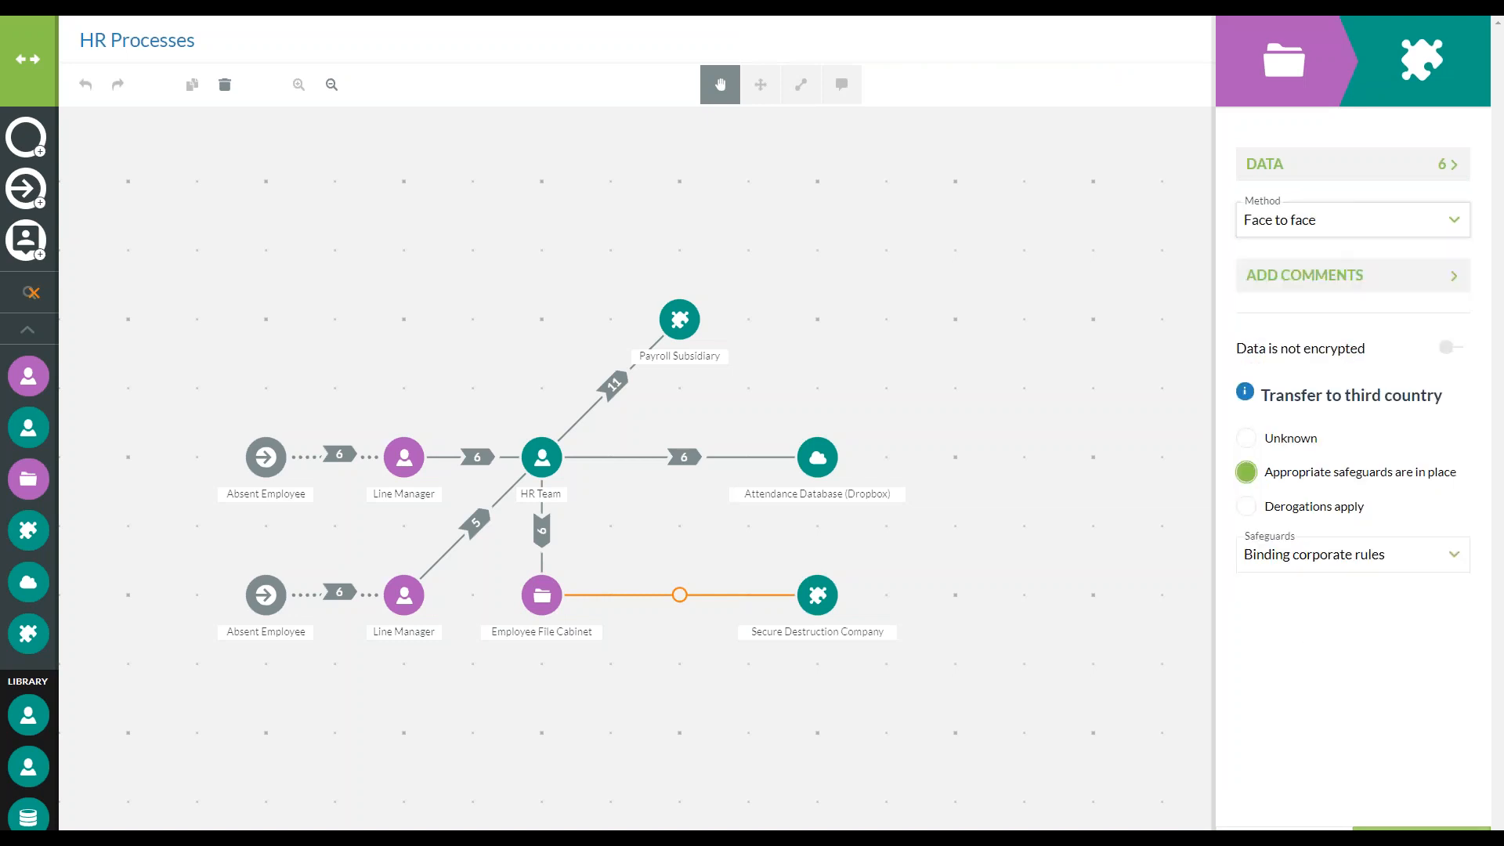
pyautogui.click(1421, 828)
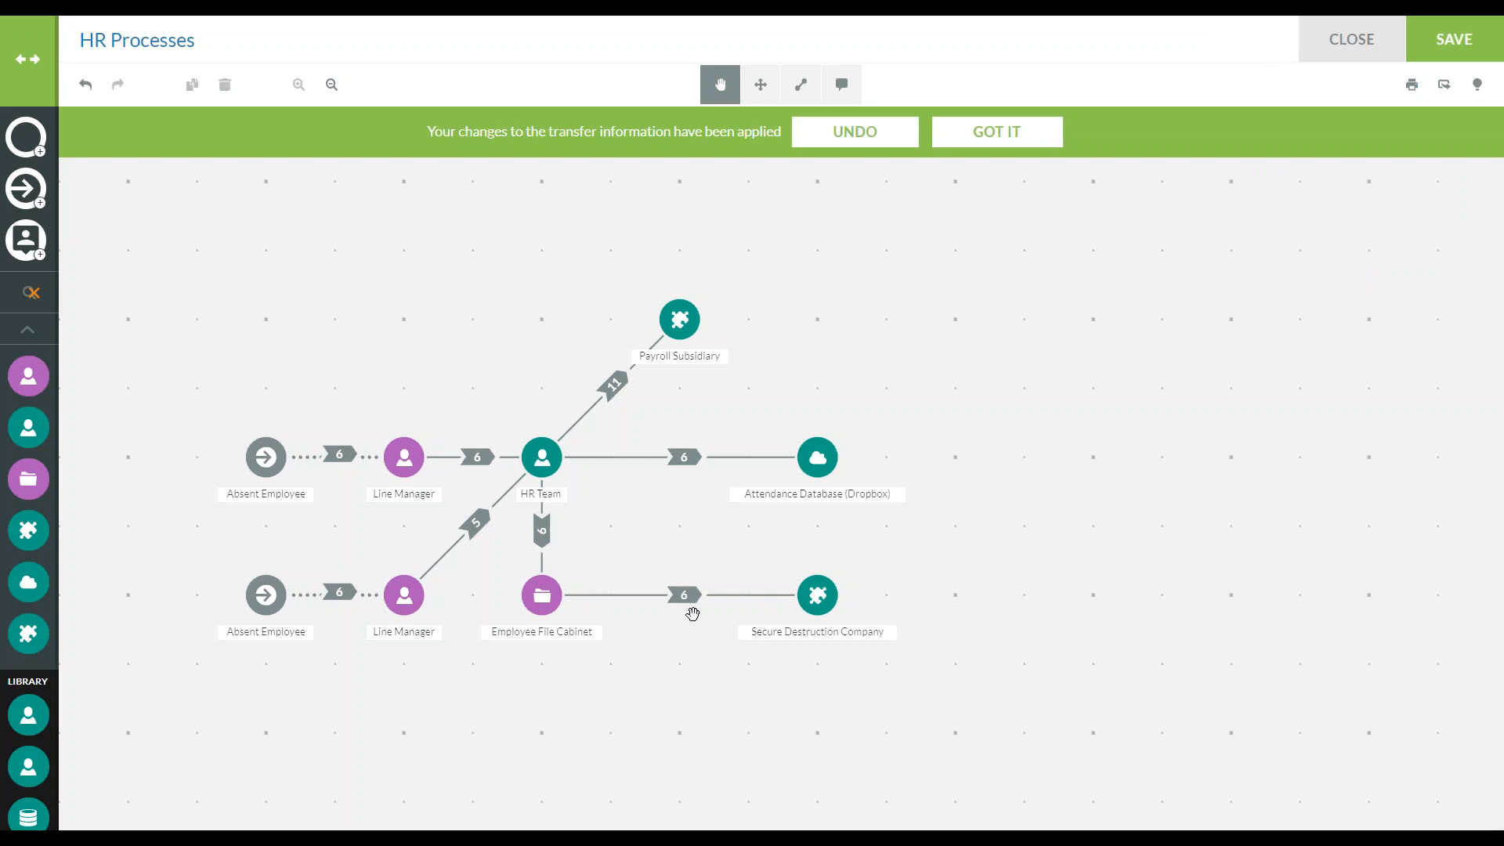
# Enable the known storage period for the RTW Form on Secure Destruction Company, choose Unknown, and save and apply the asset
pyautogui.click(818, 597)
pyautogui.click(1314, 338)
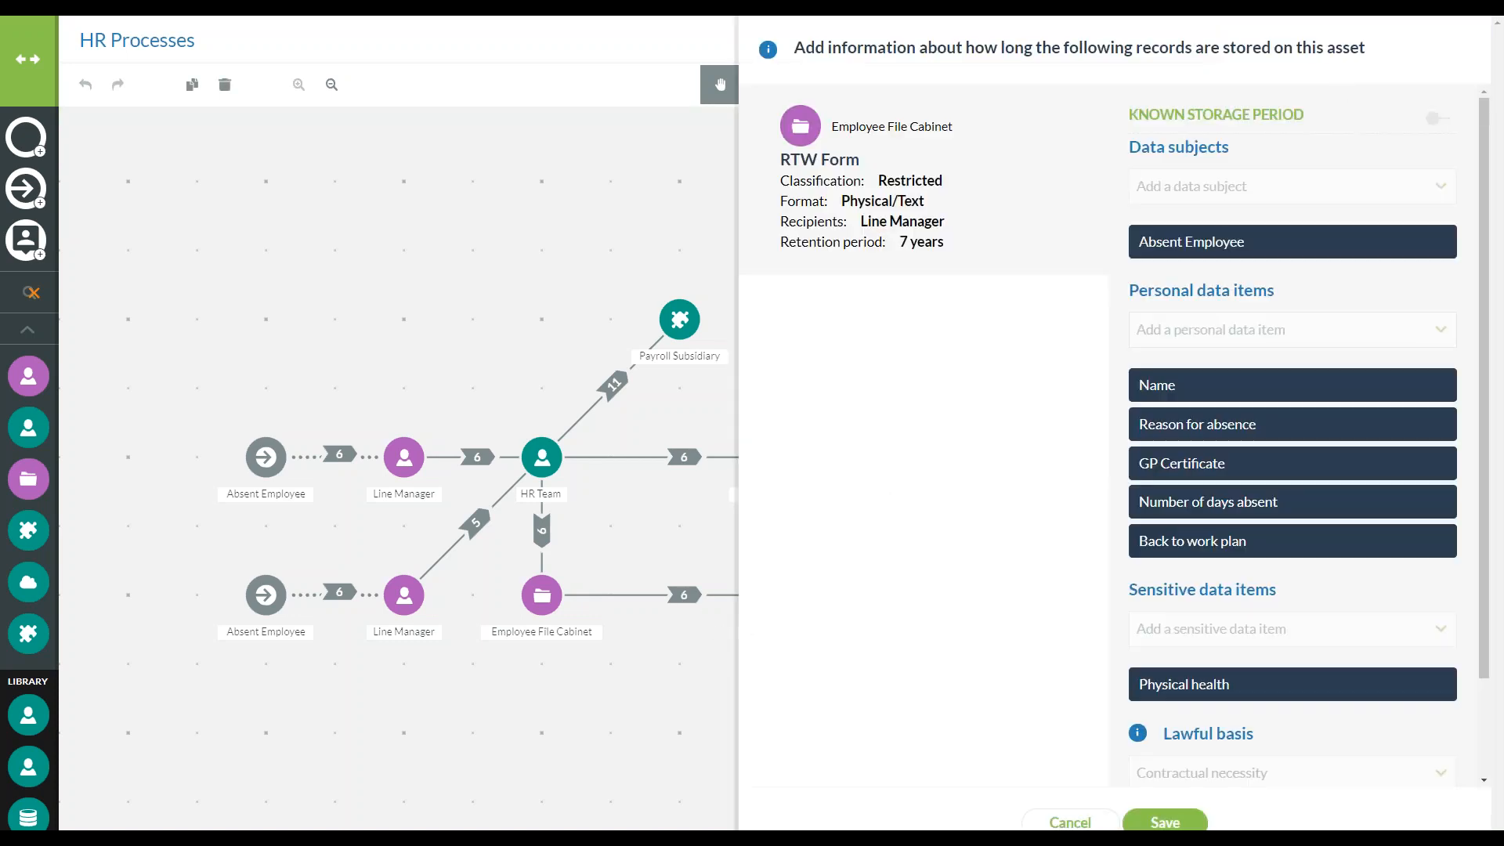
pyautogui.click(1440, 118)
pyautogui.click(1255, 158)
pyautogui.click(1222, 185)
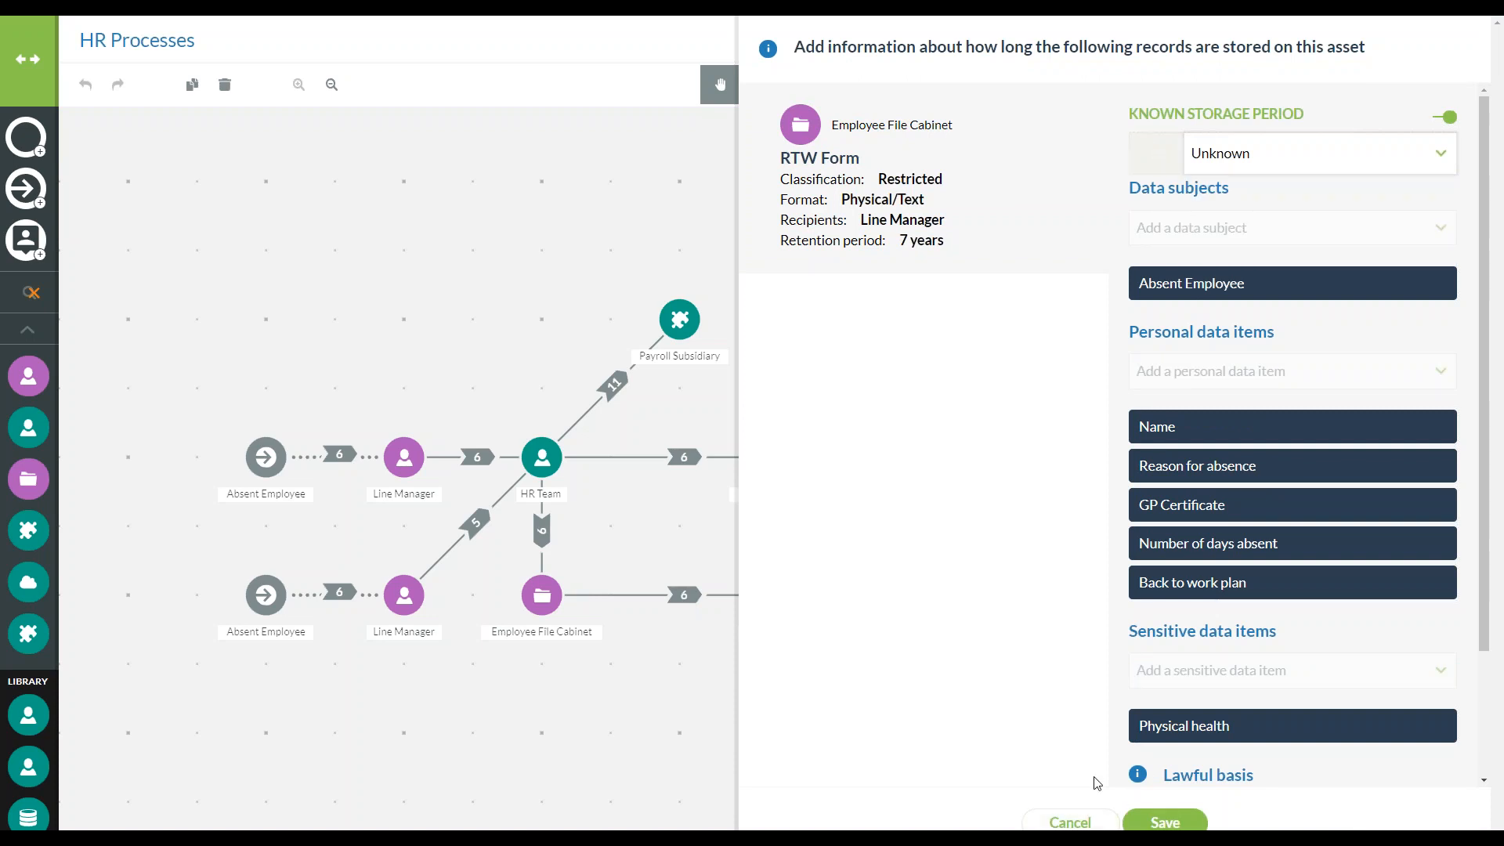
pyautogui.click(1165, 822)
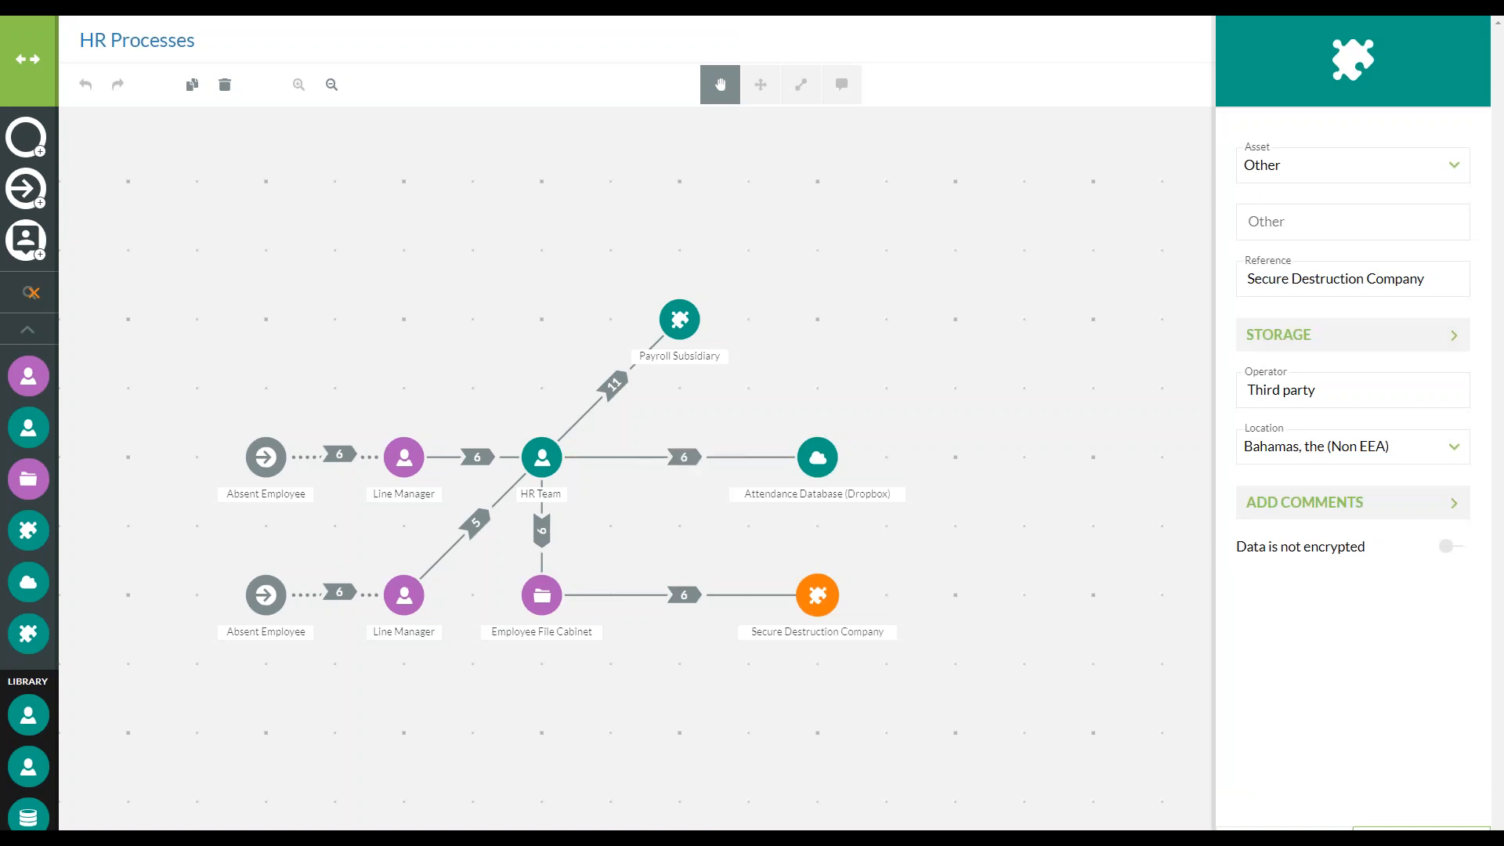
pyautogui.click(1421, 828)
pyautogui.moveTo(810, 666); pyautogui.dragTo(980, 716)
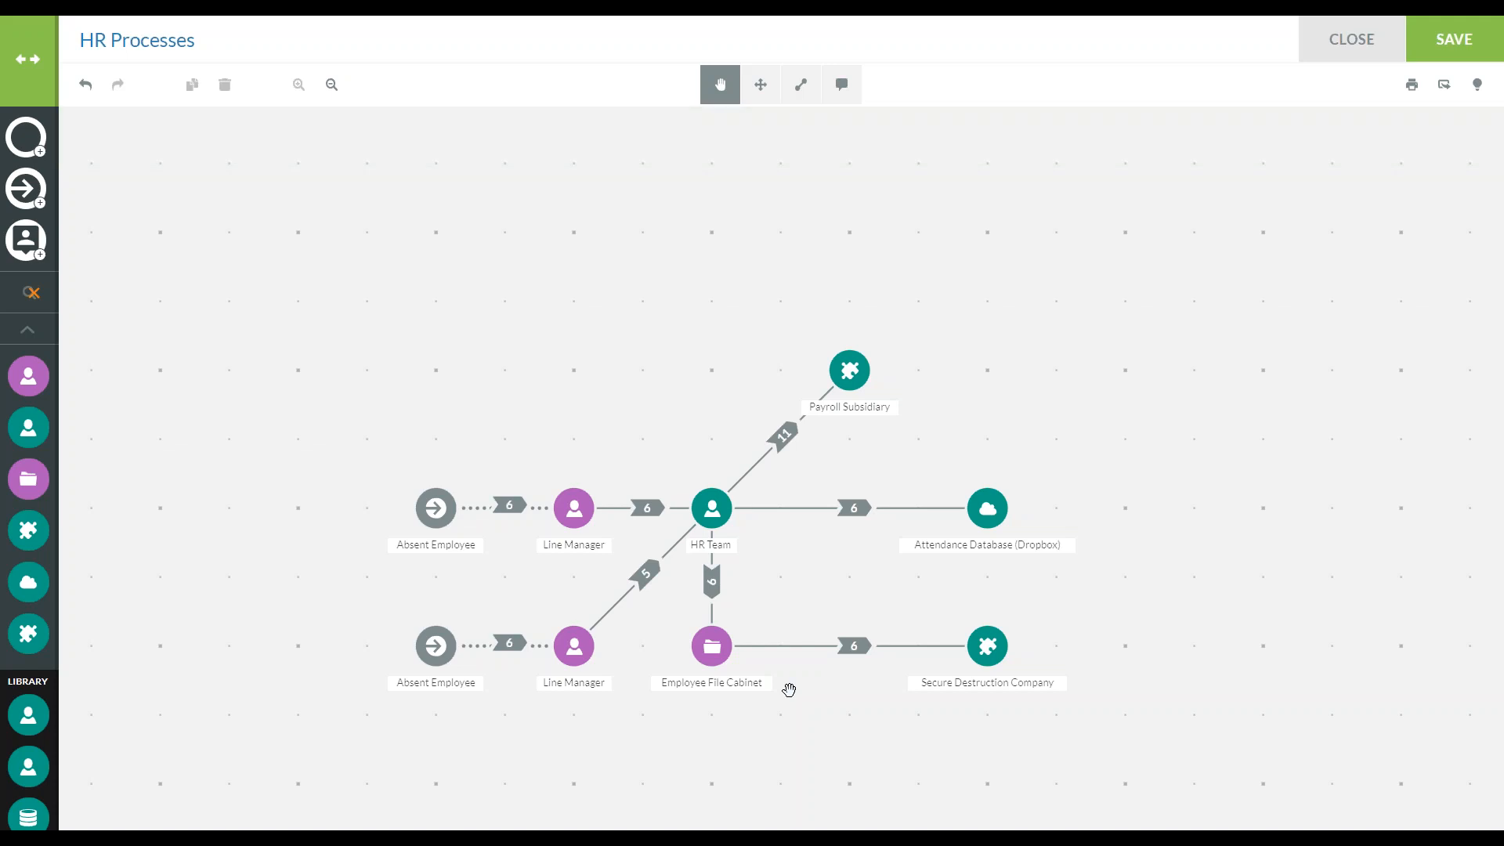
pyautogui.moveTo(470, 247); pyautogui.dragTo(449, 555)
pyautogui.moveTo(971, 577); pyautogui.dragTo(498, 531)
pyautogui.moveTo(1036, 746); pyautogui.dragTo(1007, 426)
pyautogui.moveTo(710, 691); pyautogui.dragTo(1023, 584)
pyautogui.moveTo(765, 714); pyautogui.dragTo(809, 807)
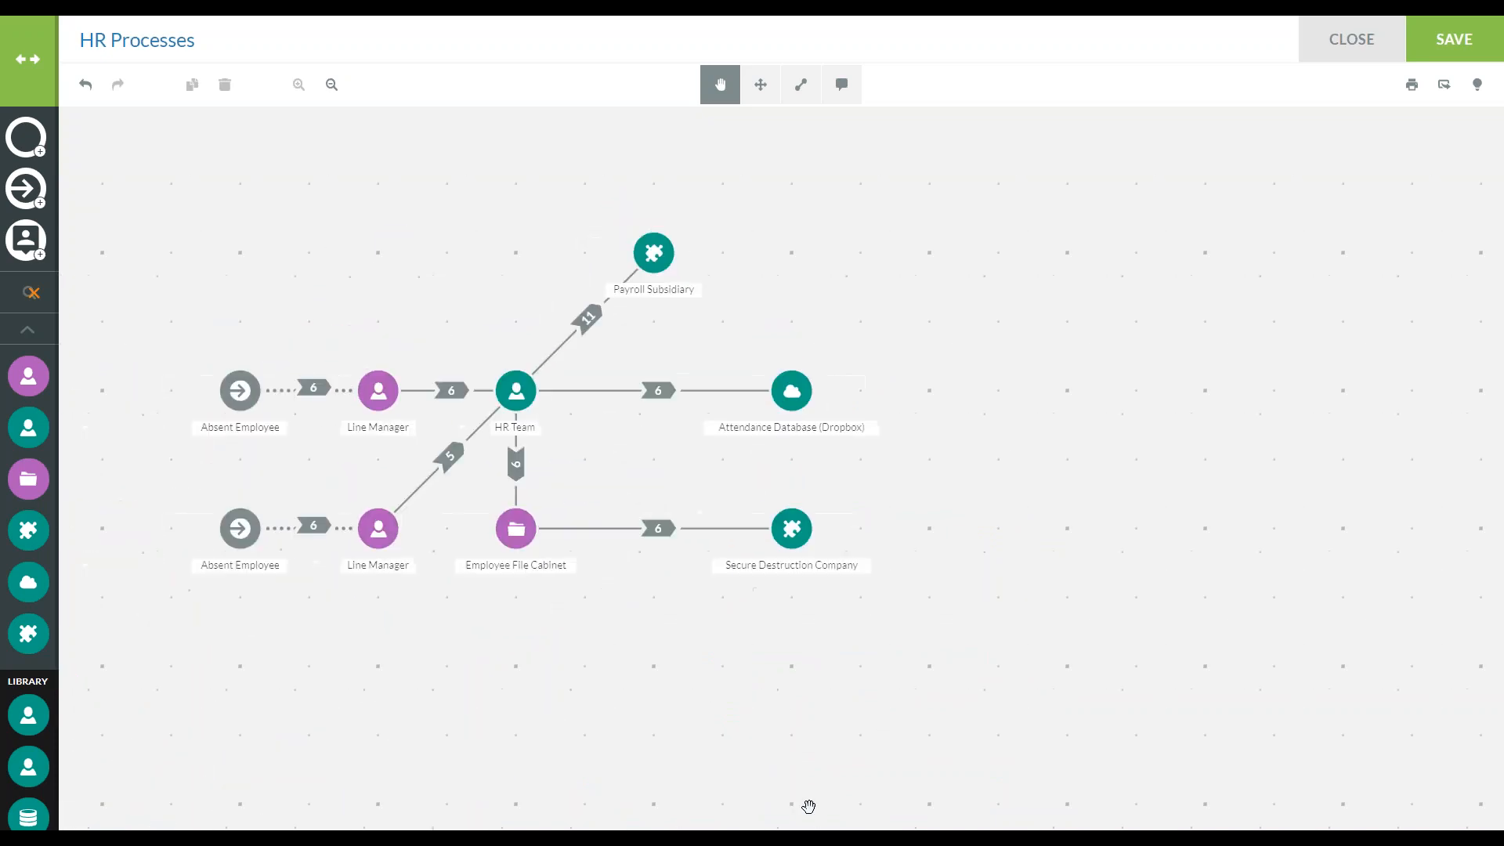
pyautogui.click(760, 84)
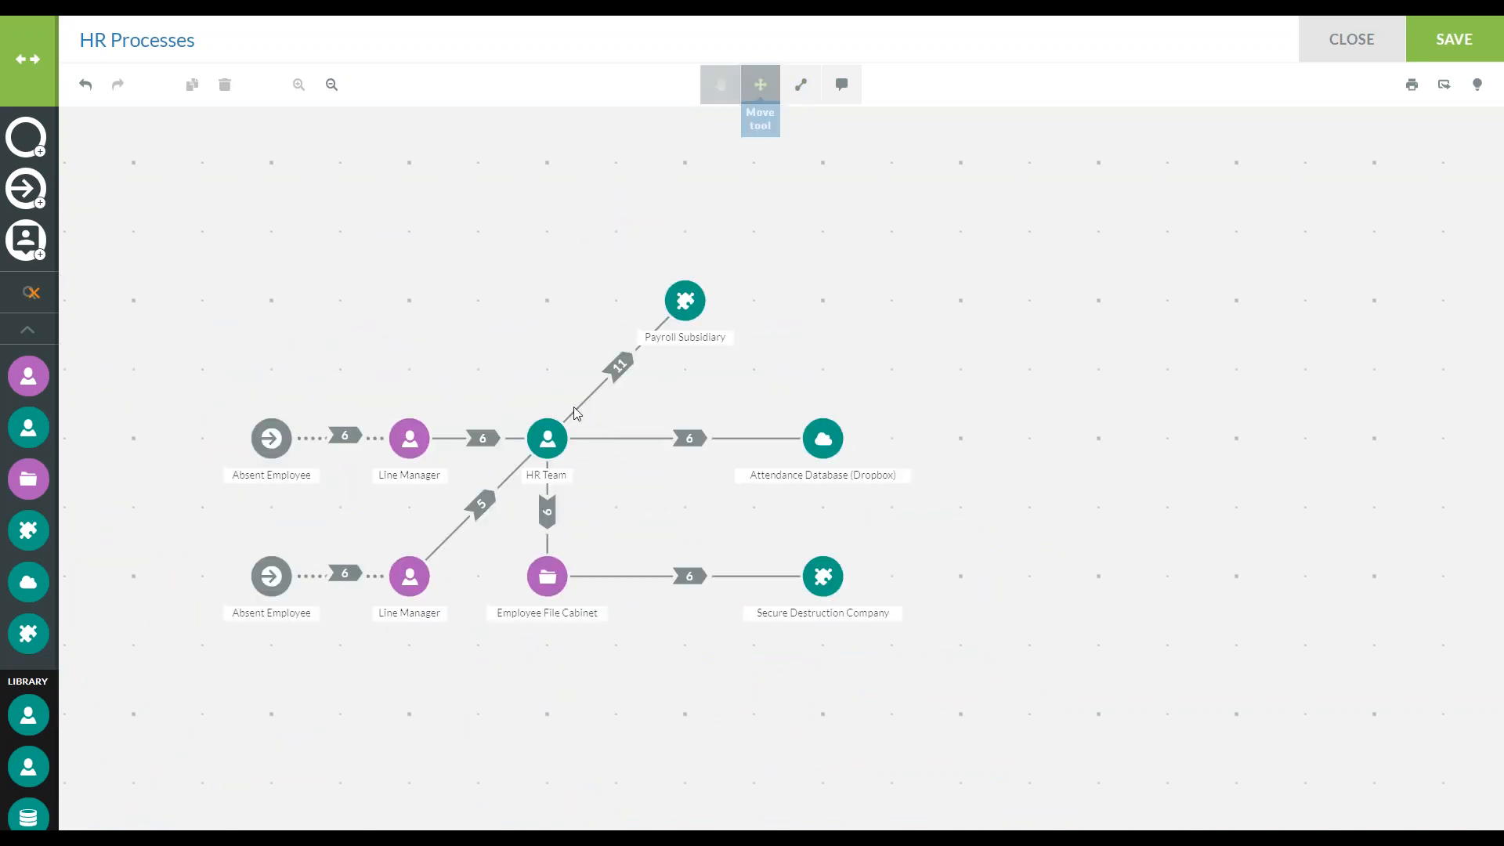
pyautogui.moveTo(550, 439)
pyautogui.mouseDown()
pyautogui.moveTo(296, 245)
pyautogui.moveTo(397, 402)
pyautogui.moveTo(548, 437)
pyautogui.mouseUp()
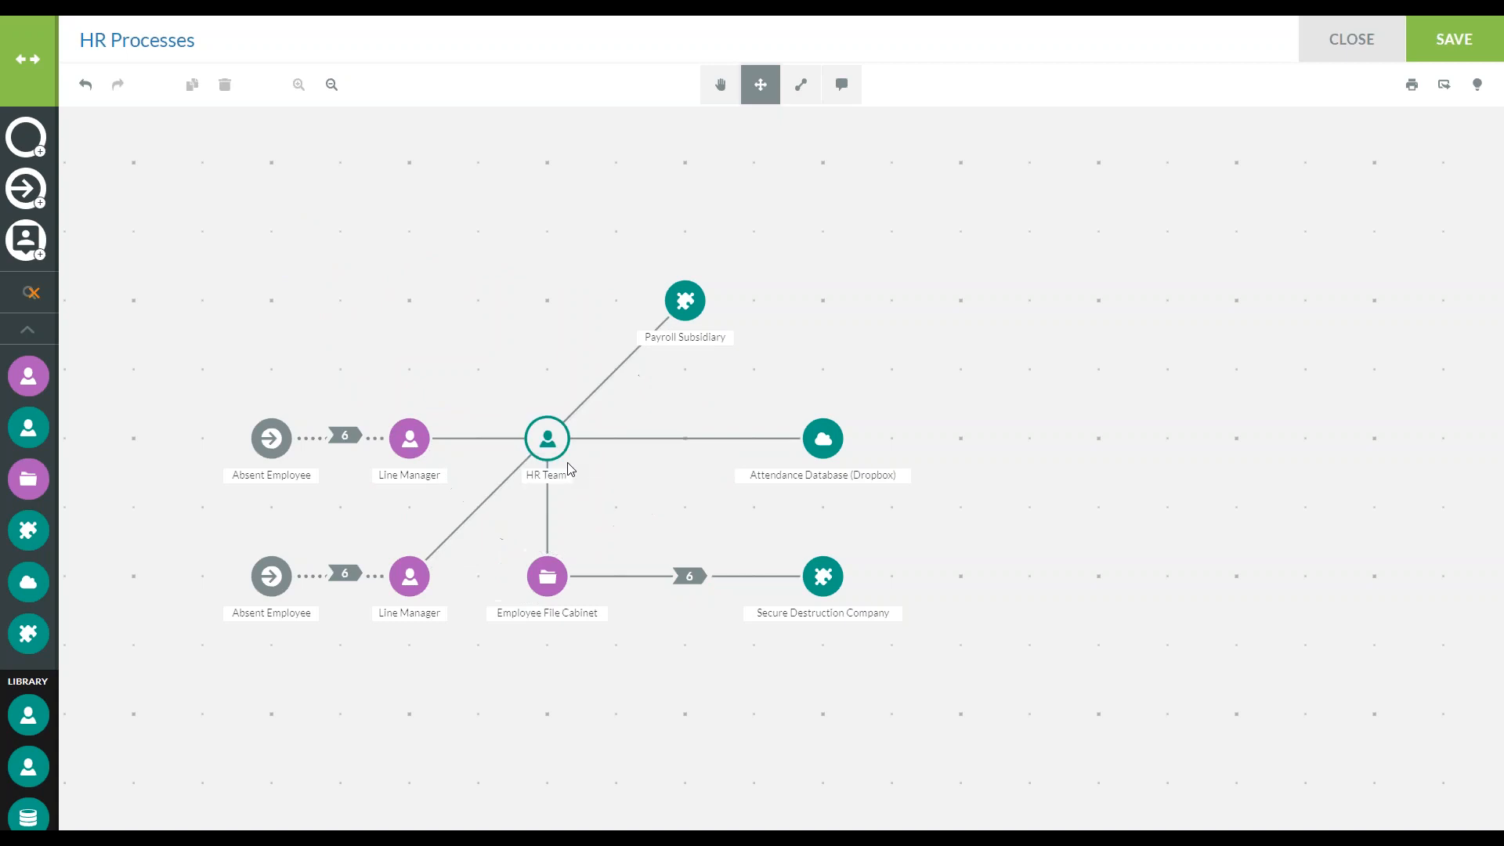
# Draw transfer links from Payroll Subsidiary to Secure Destruction Company and to the upper Line Manager
pyautogui.click(801, 83)
pyautogui.click(699, 311)
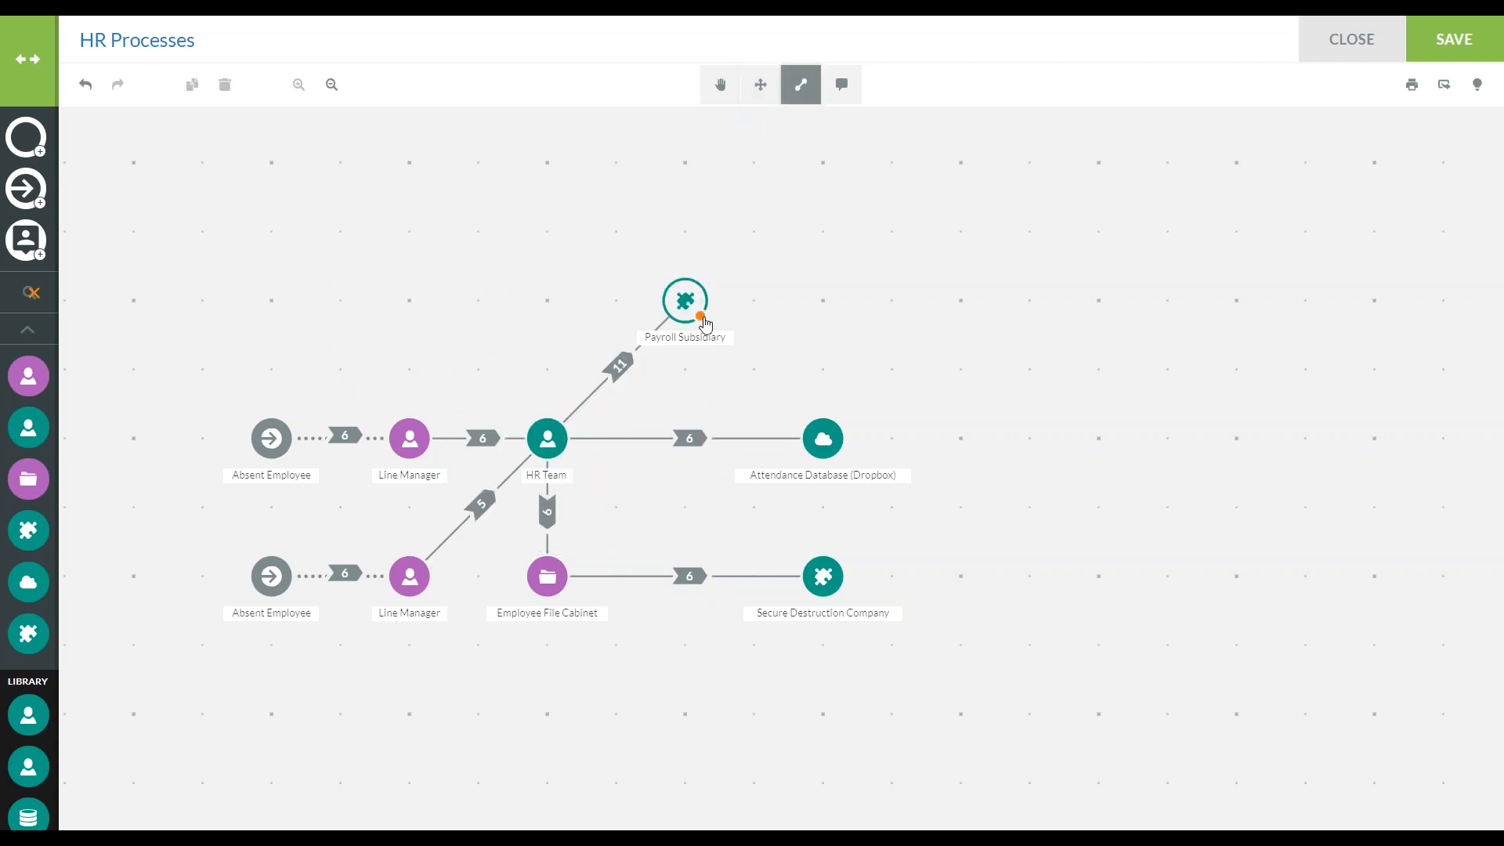
pyautogui.click(815, 572)
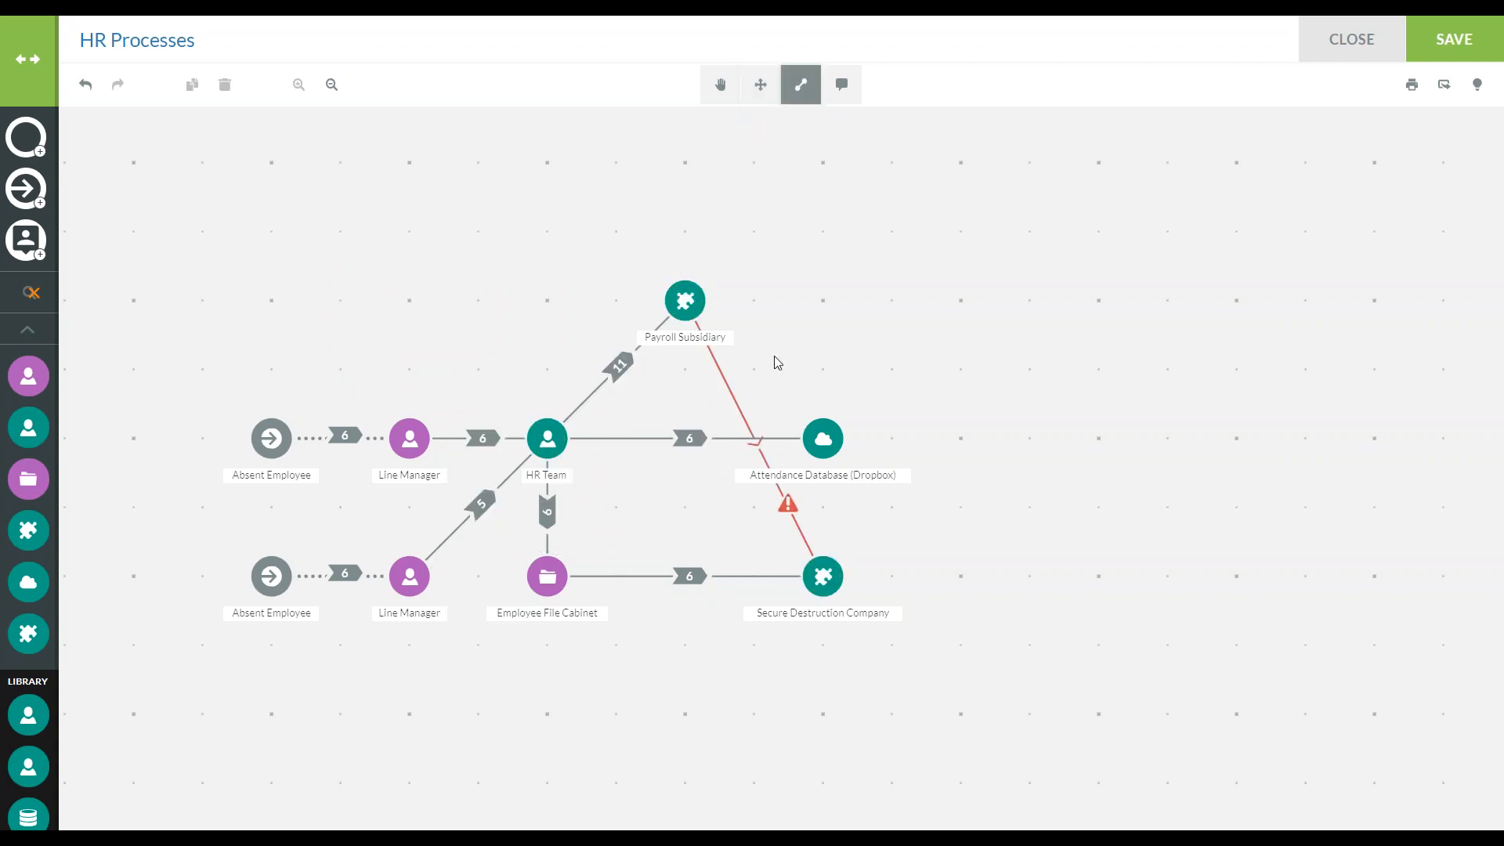
pyautogui.click(419, 432)
pyautogui.click(824, 574)
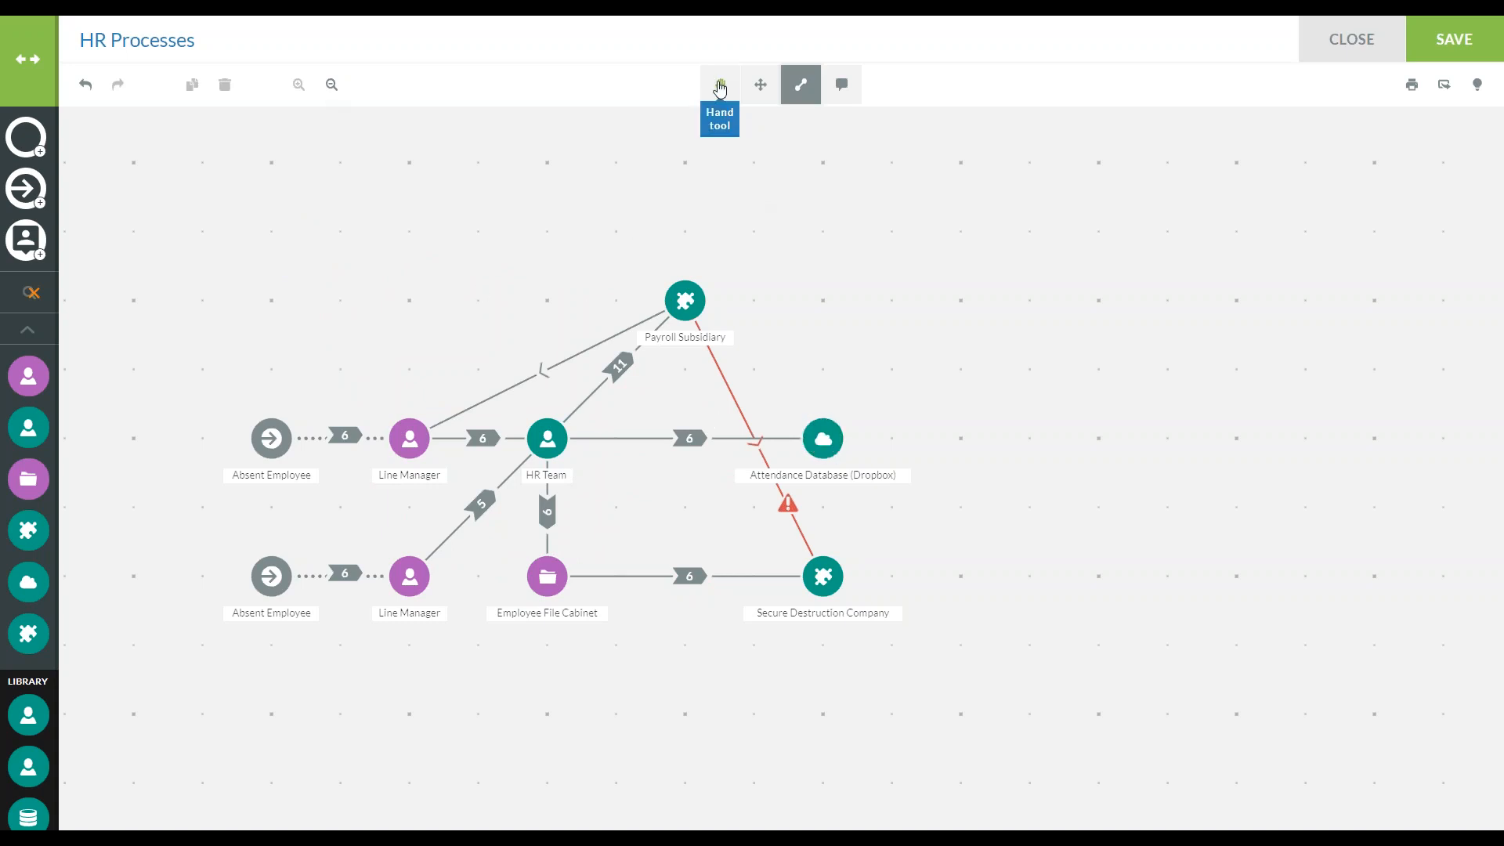
pyautogui.click(721, 84)
pyautogui.moveTo(510, 279); pyautogui.dragTo(691, 258)
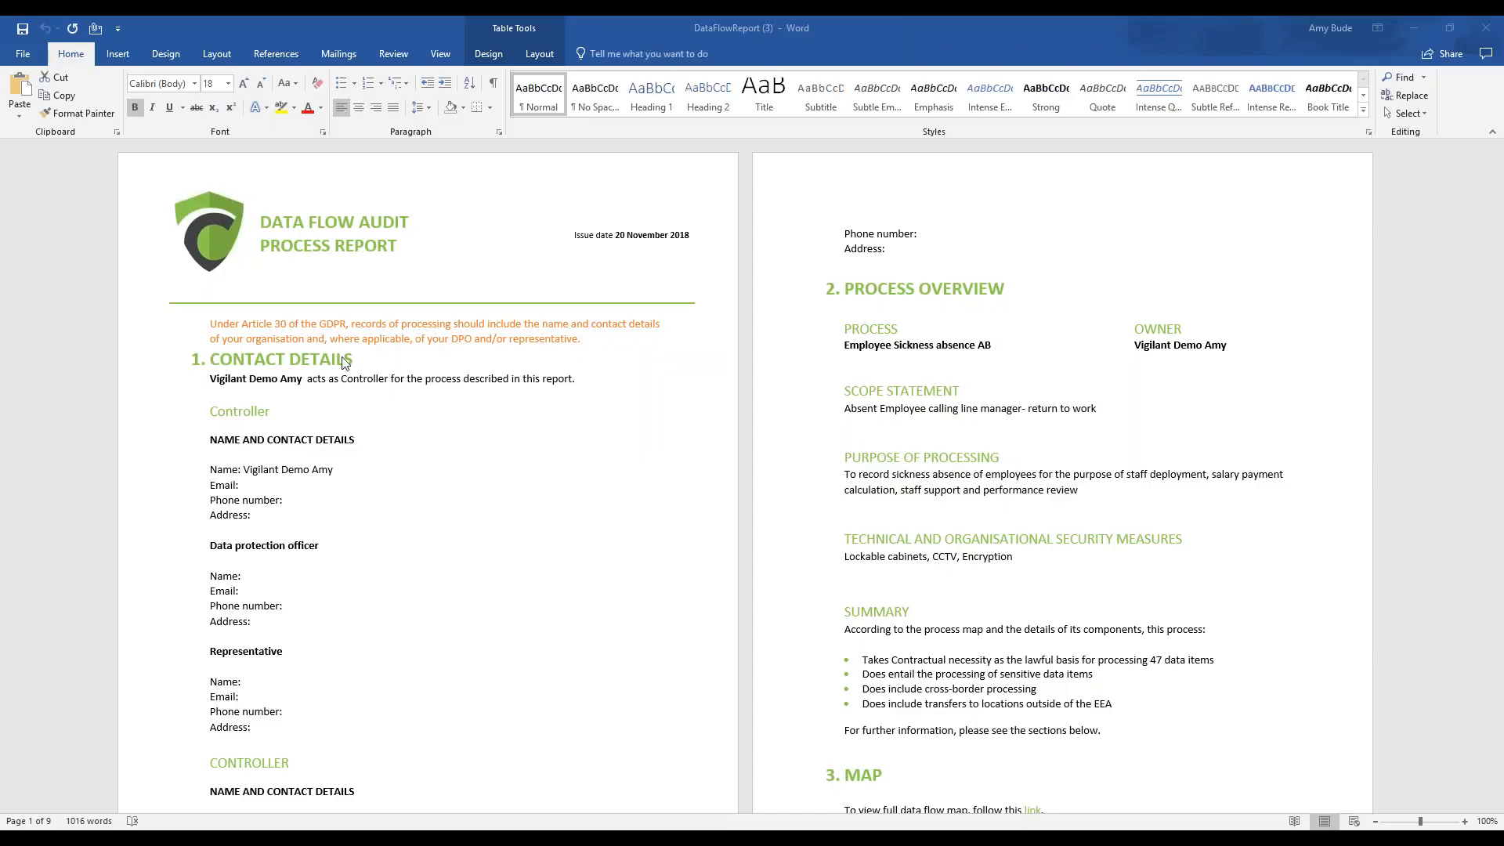
# Examine the contact details section of the data flow report, including the controller, data protection officer and representative fields
pyautogui.scroll(-1, 500, 527)
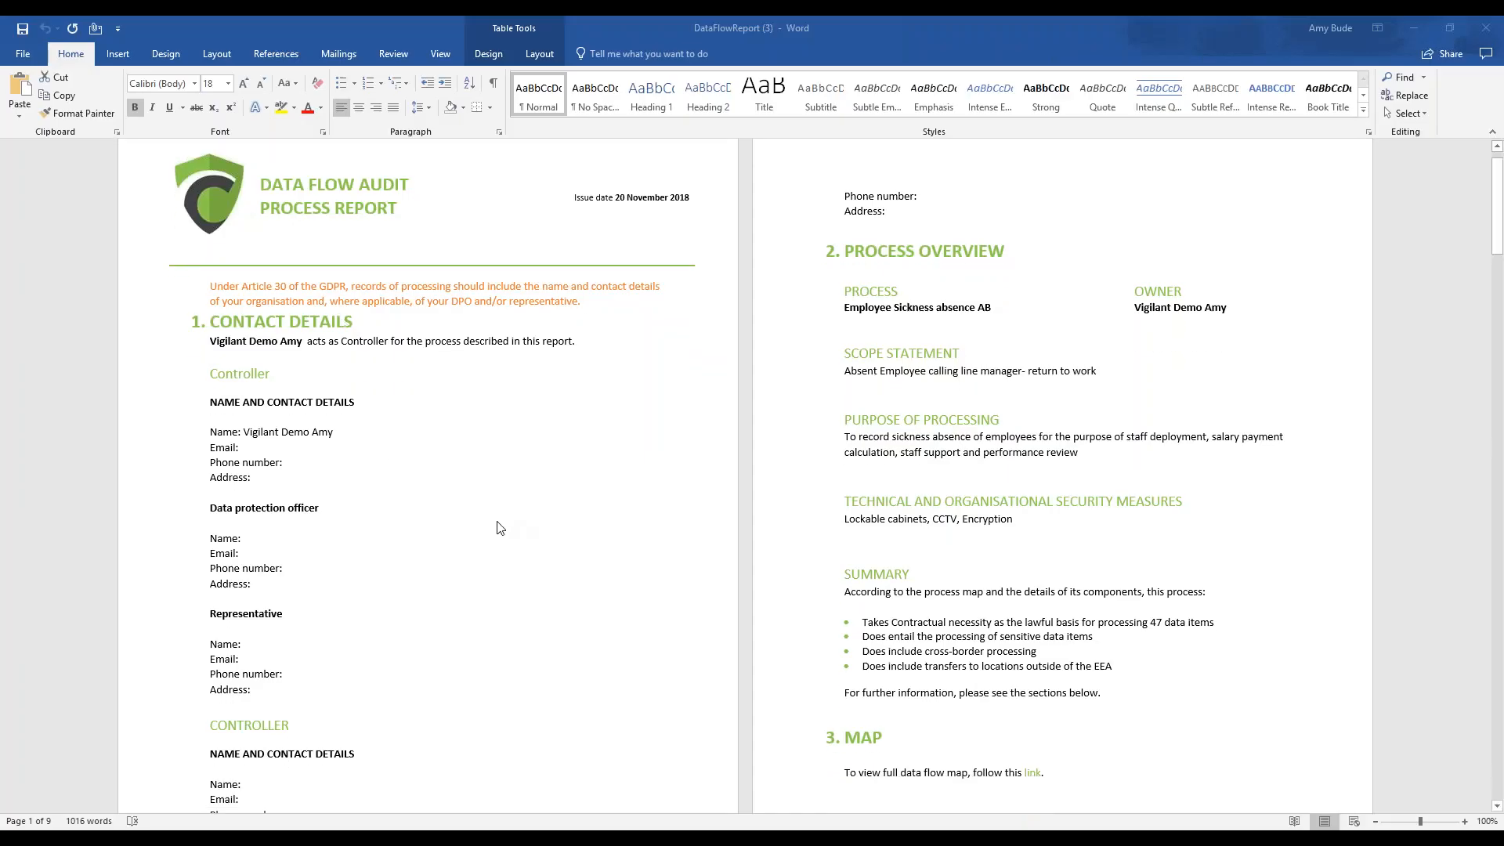
pyautogui.moveTo(239, 205); pyautogui.dragTo(211, 211)
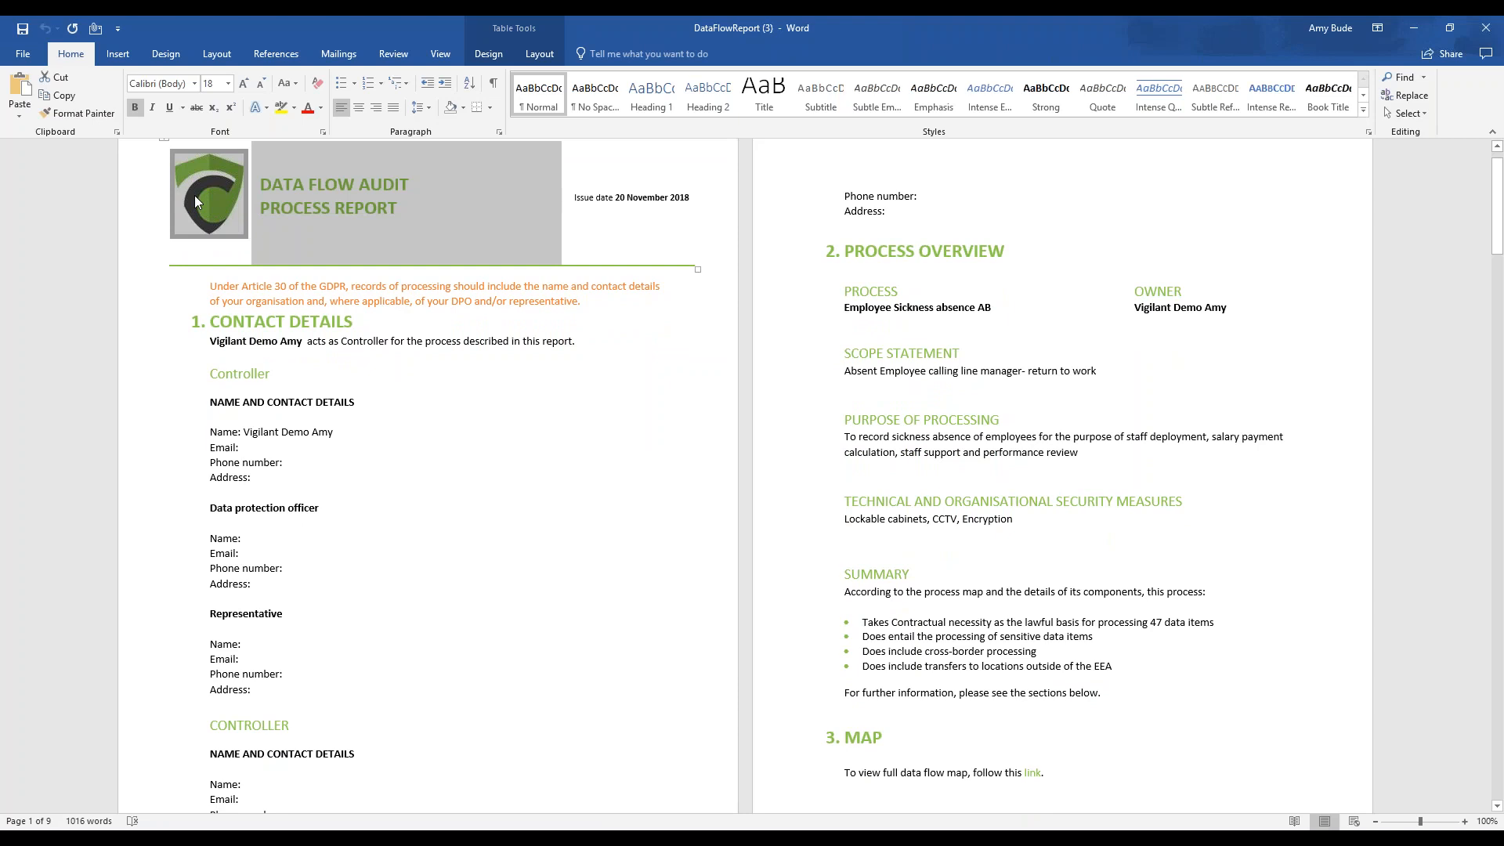
pyautogui.click(495, 515)
pyautogui.scroll(-1, 248, 267)
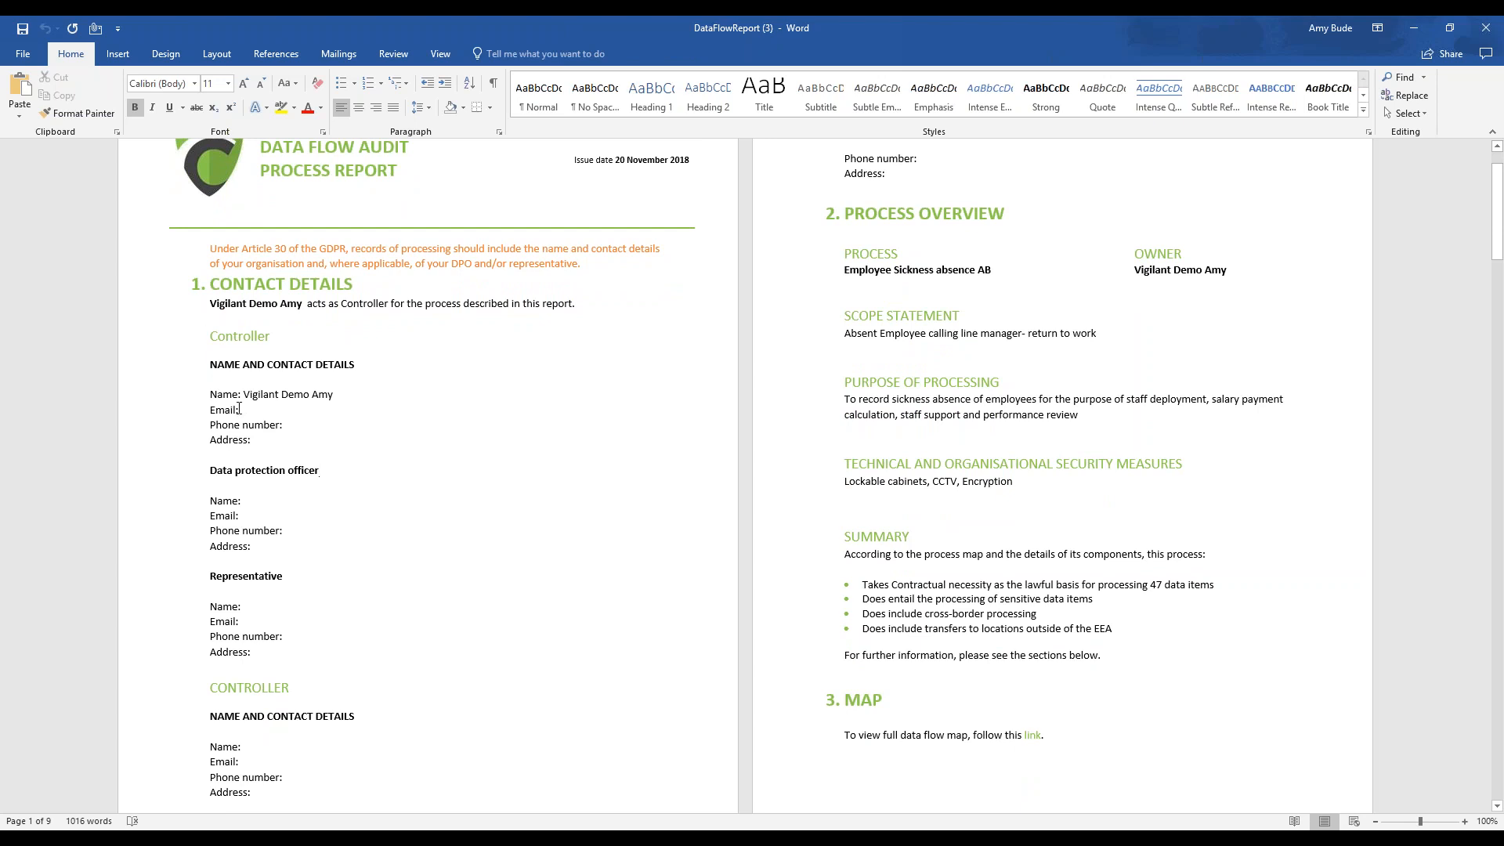
pyautogui.moveTo(210, 305); pyautogui.dragTo(298, 308)
pyautogui.click(459, 316)
pyautogui.scroll(-2, 500, 341)
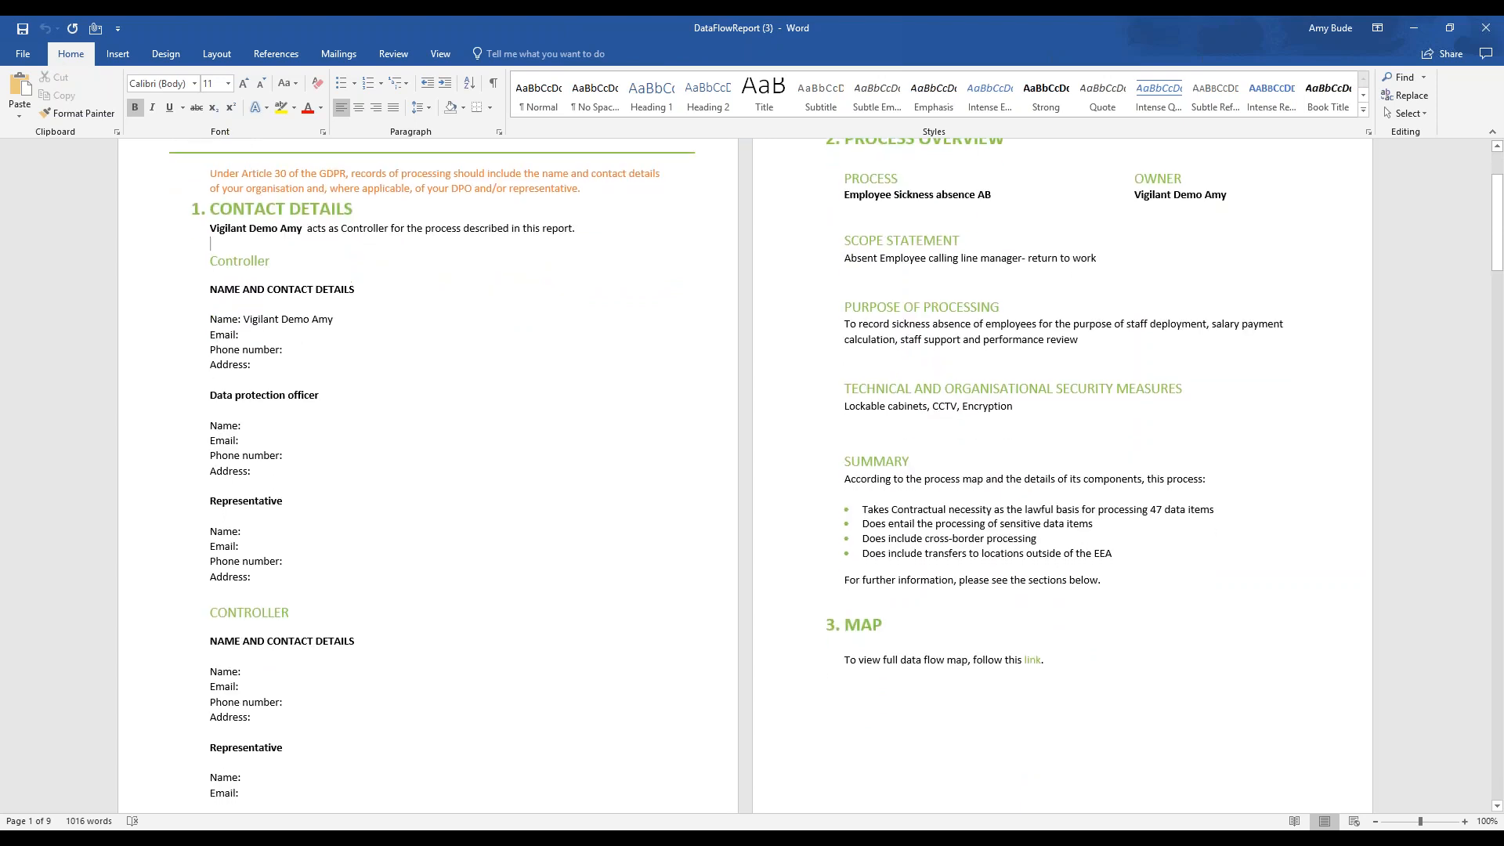
pyautogui.scroll(-2, 337, 425)
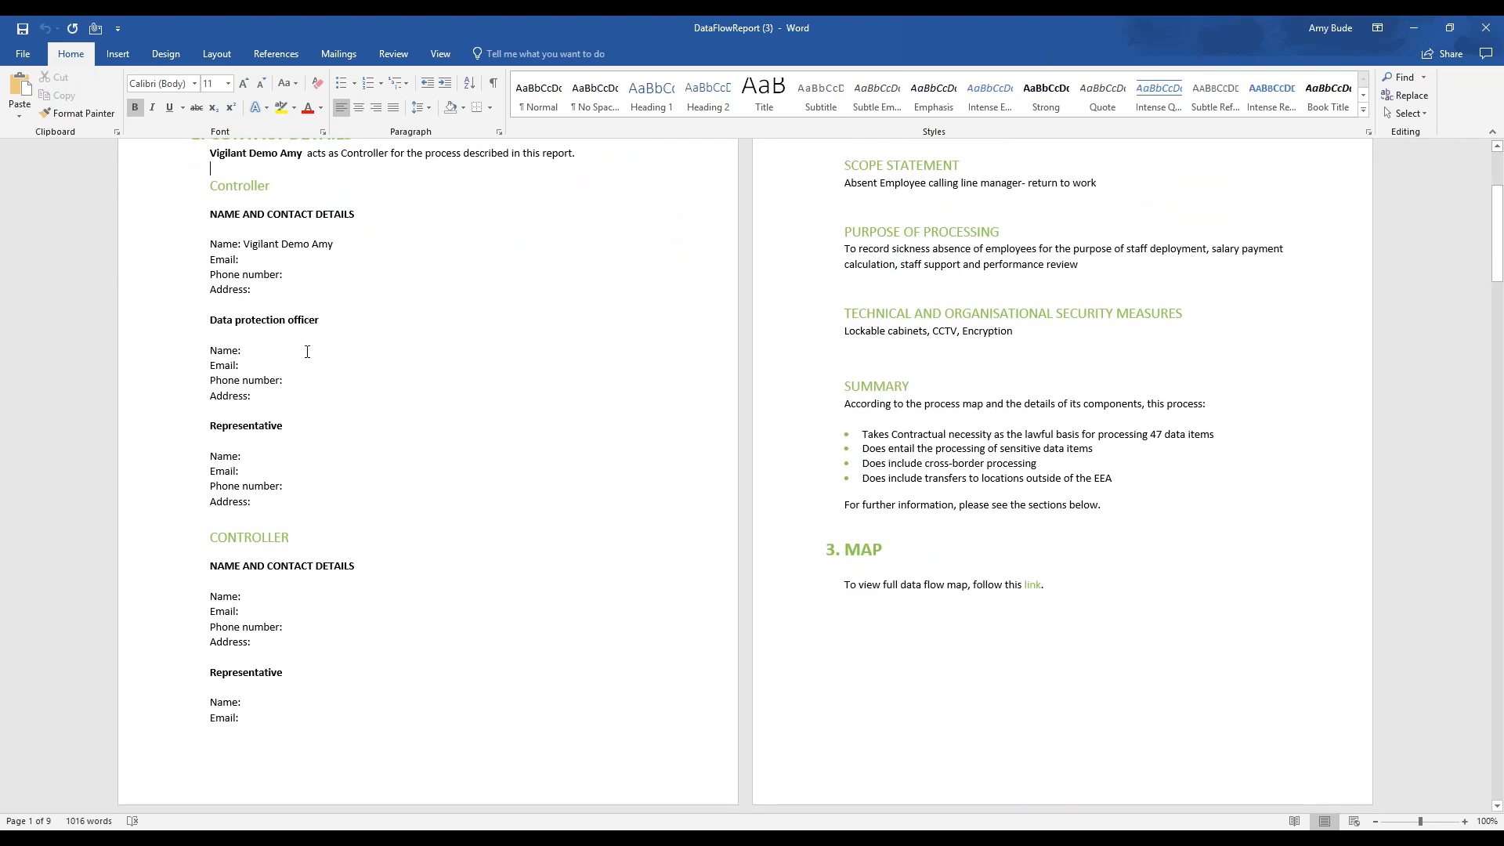
pyautogui.scroll(-3, 307, 351)
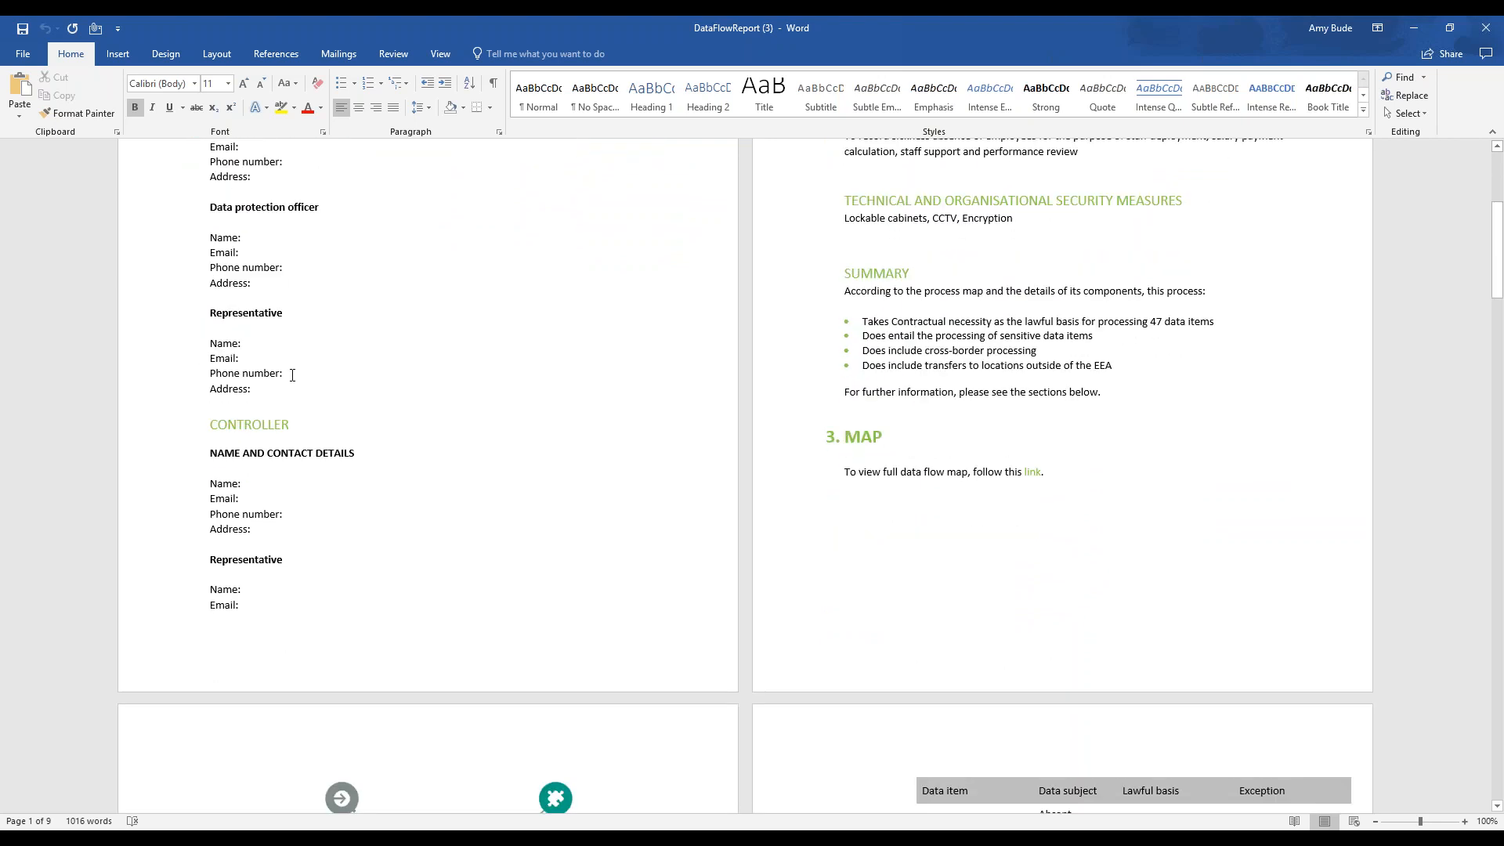
pyautogui.scroll(-2, 409, 417)
pyautogui.scroll(10, 409, 416)
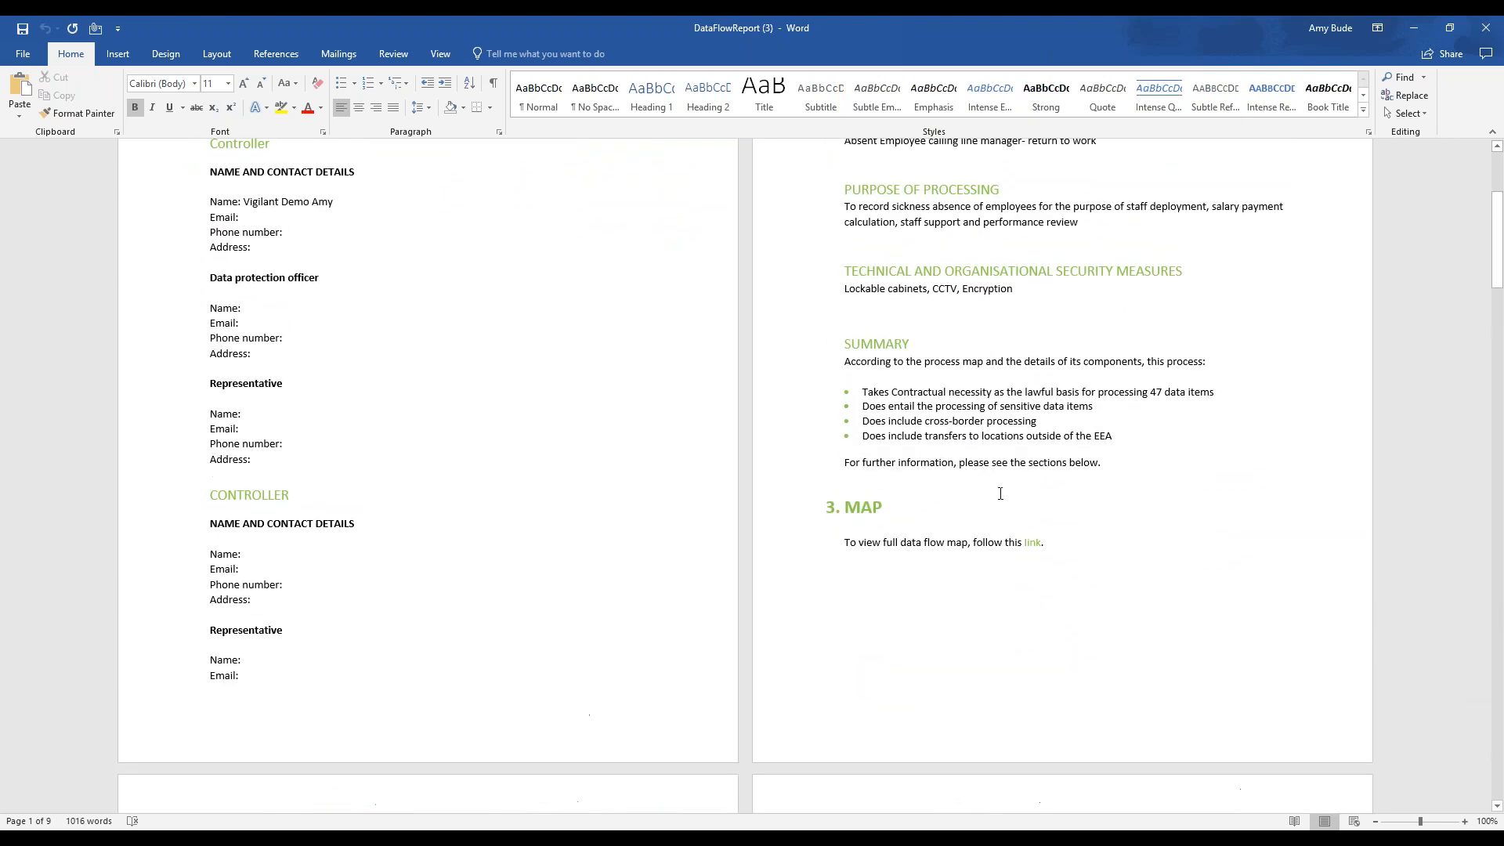
pyautogui.scroll(1, 991, 284)
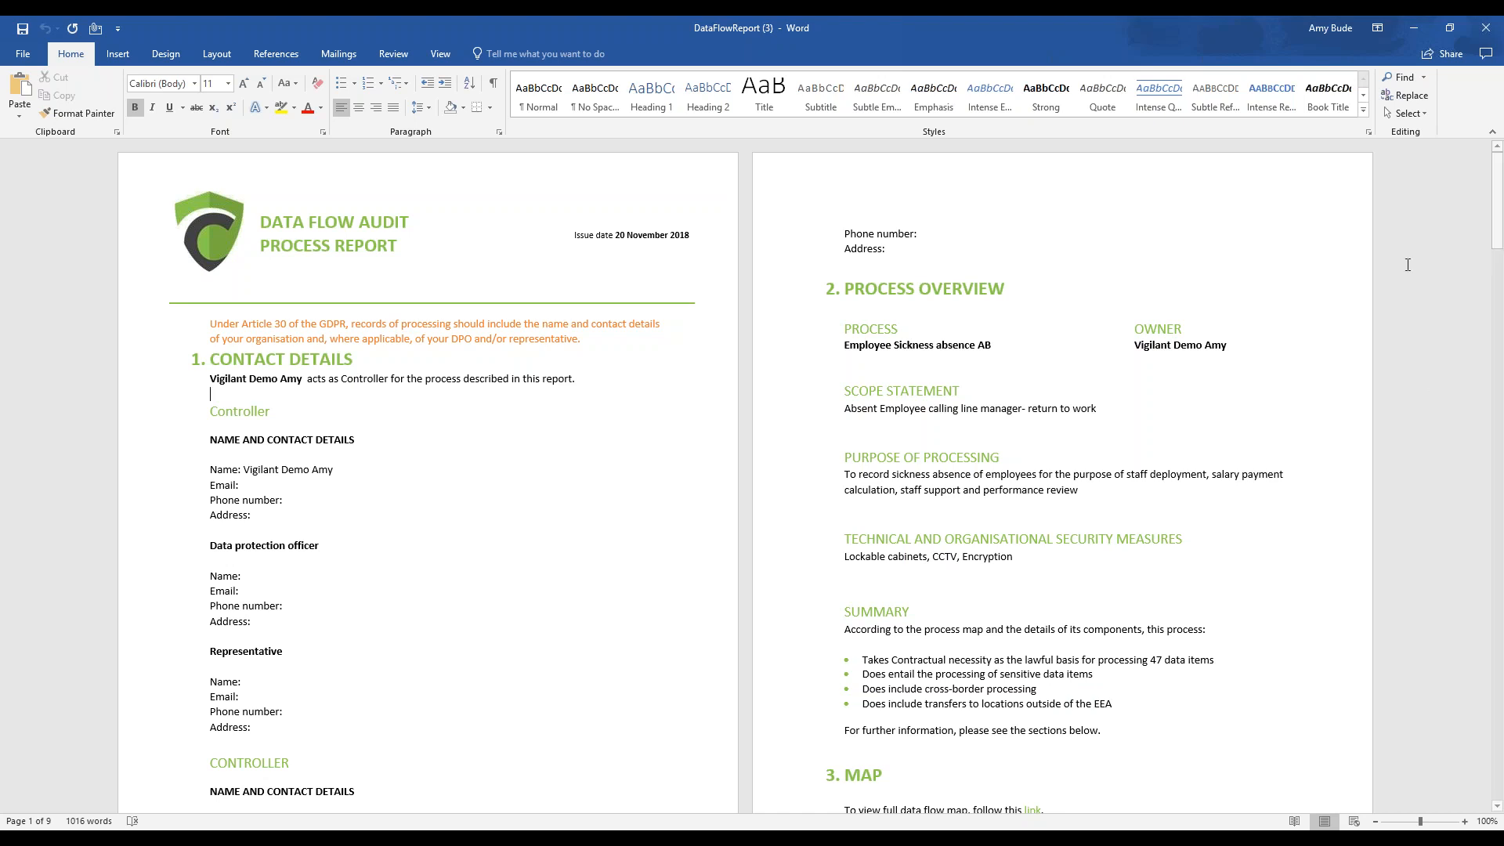
# Review the report's process overview, checking the summary points on lawful basis, sensitive data and cross-border processing
pyautogui.scroll(-3, 1152, 553)
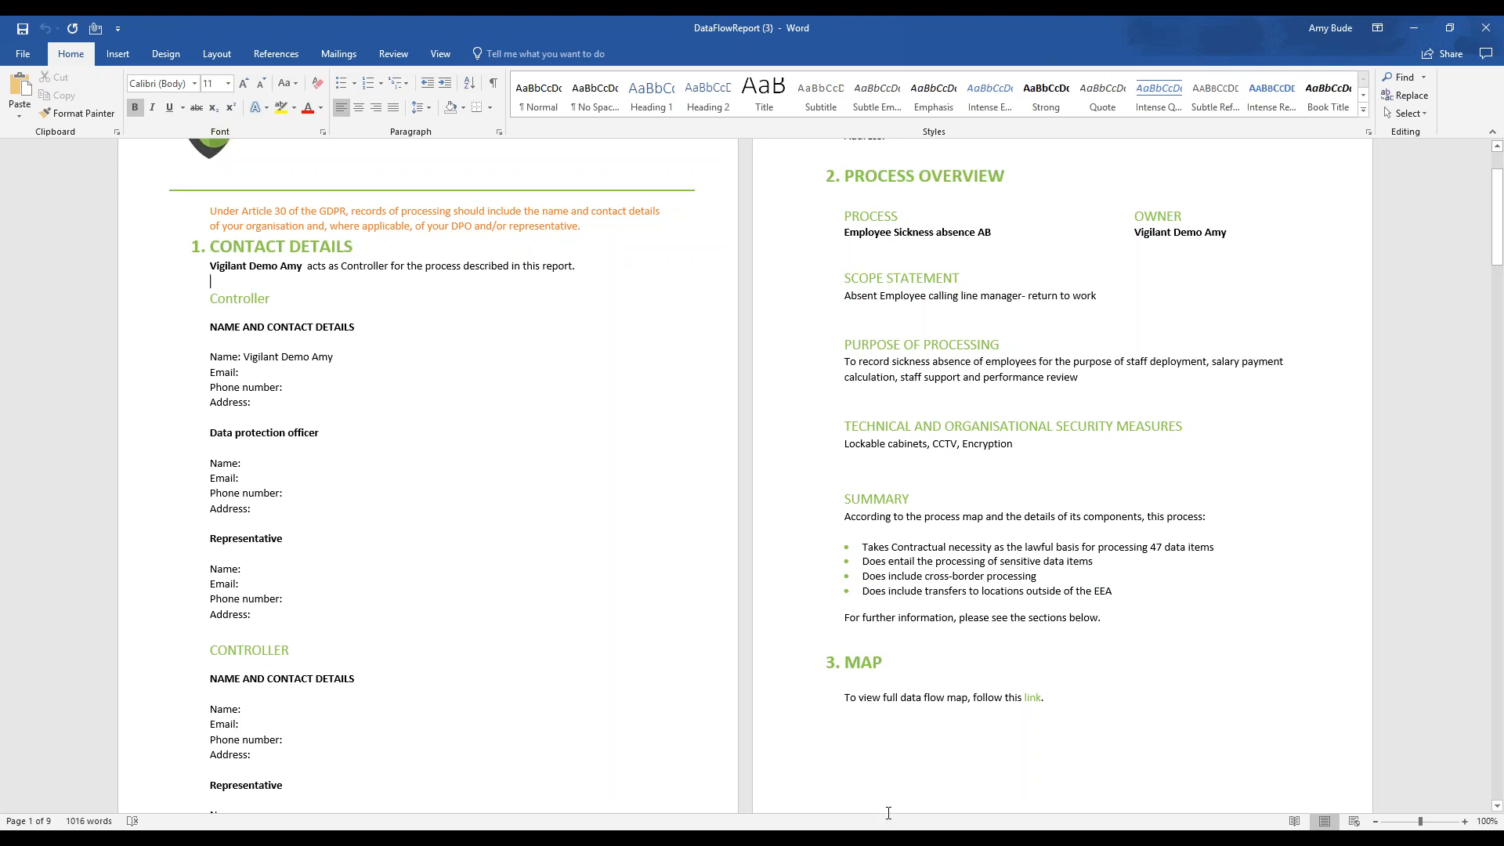
pyautogui.click(1165, 547)
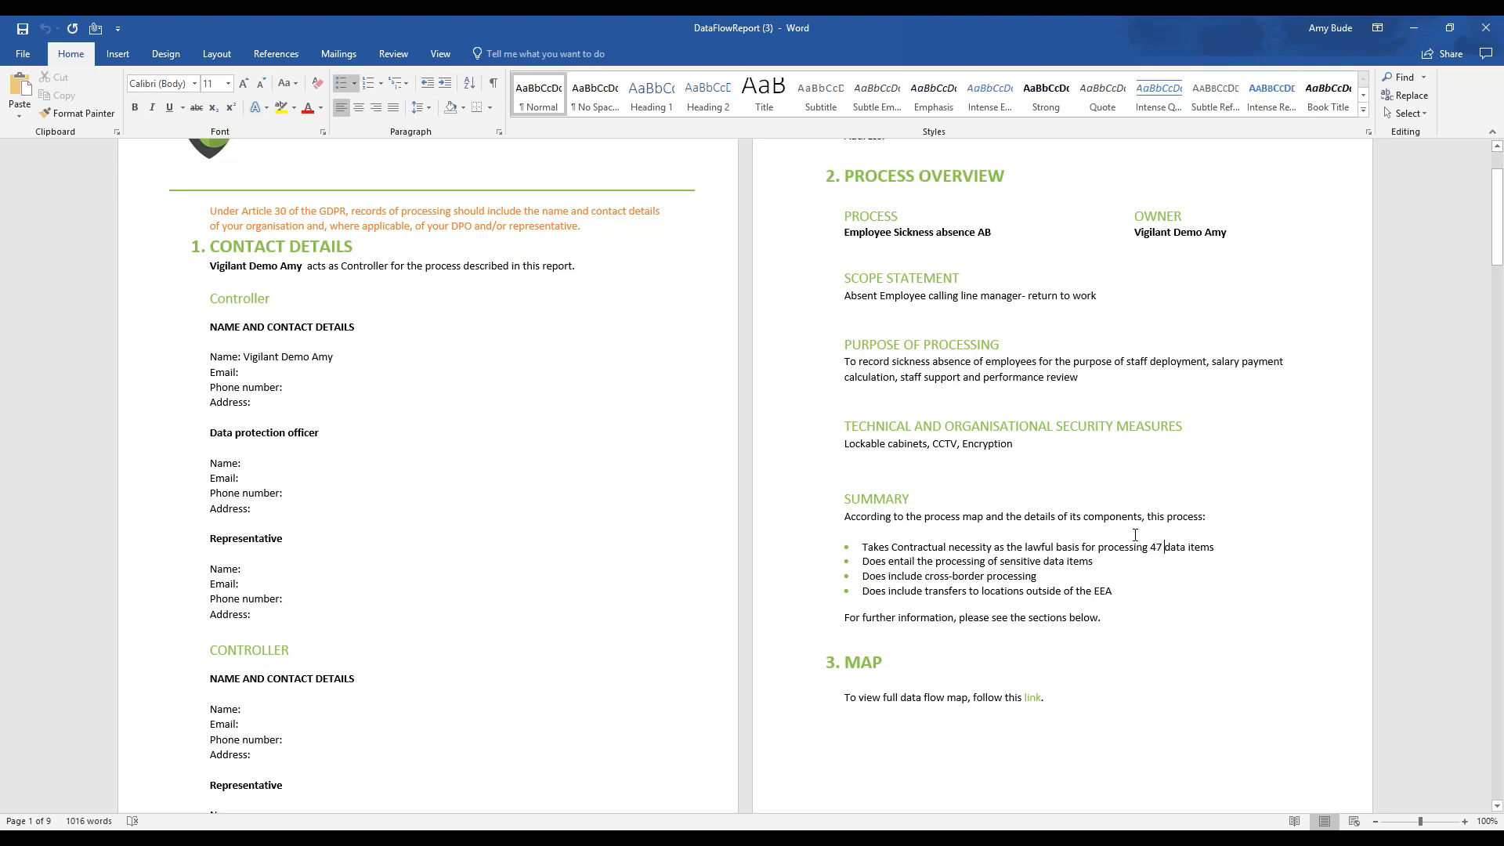
pyautogui.scroll(-2, 1126, 572)
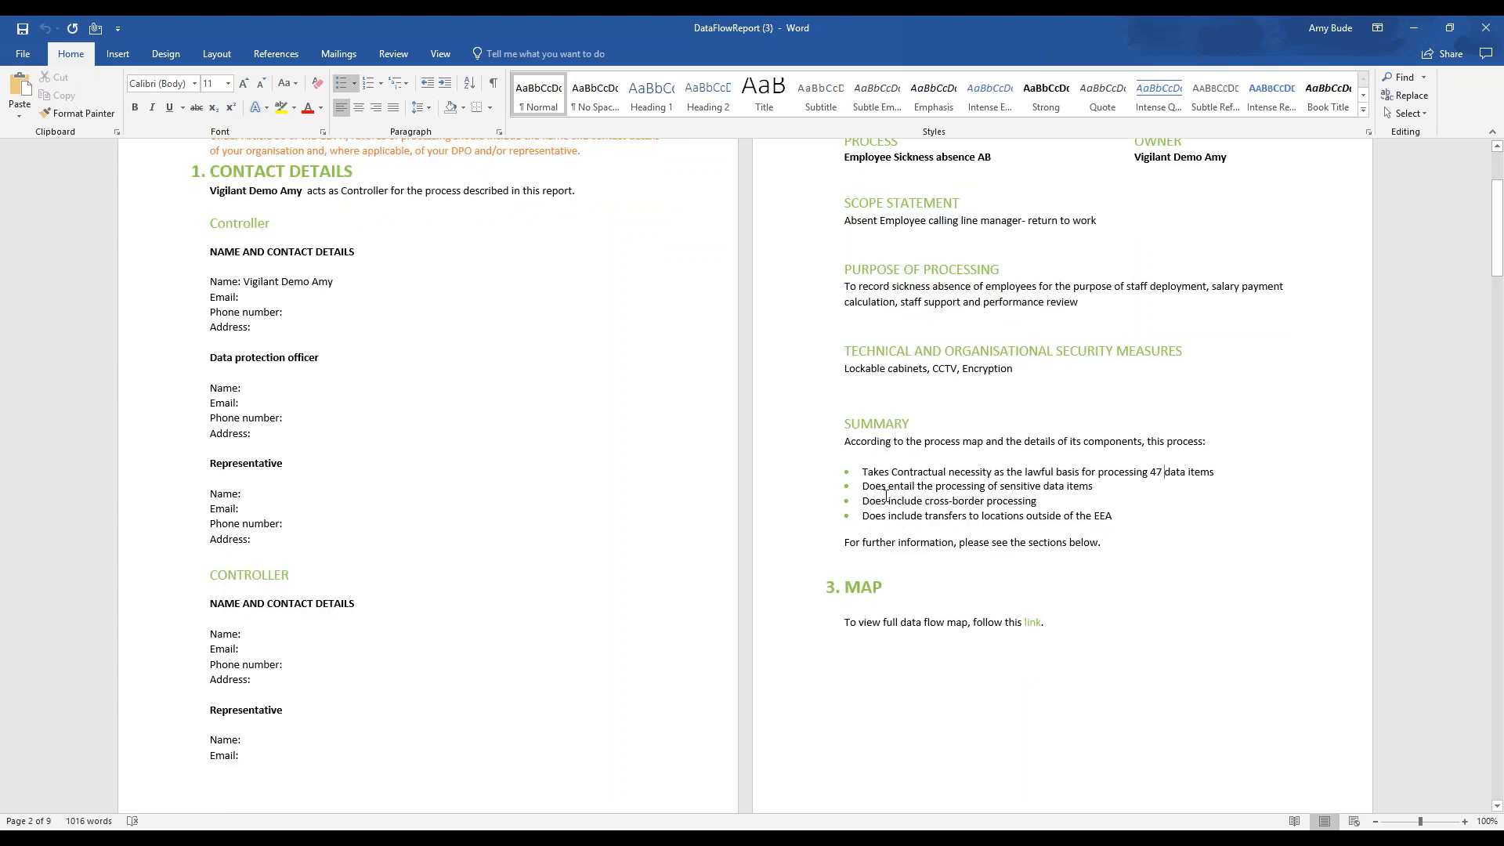
pyautogui.click(974, 486)
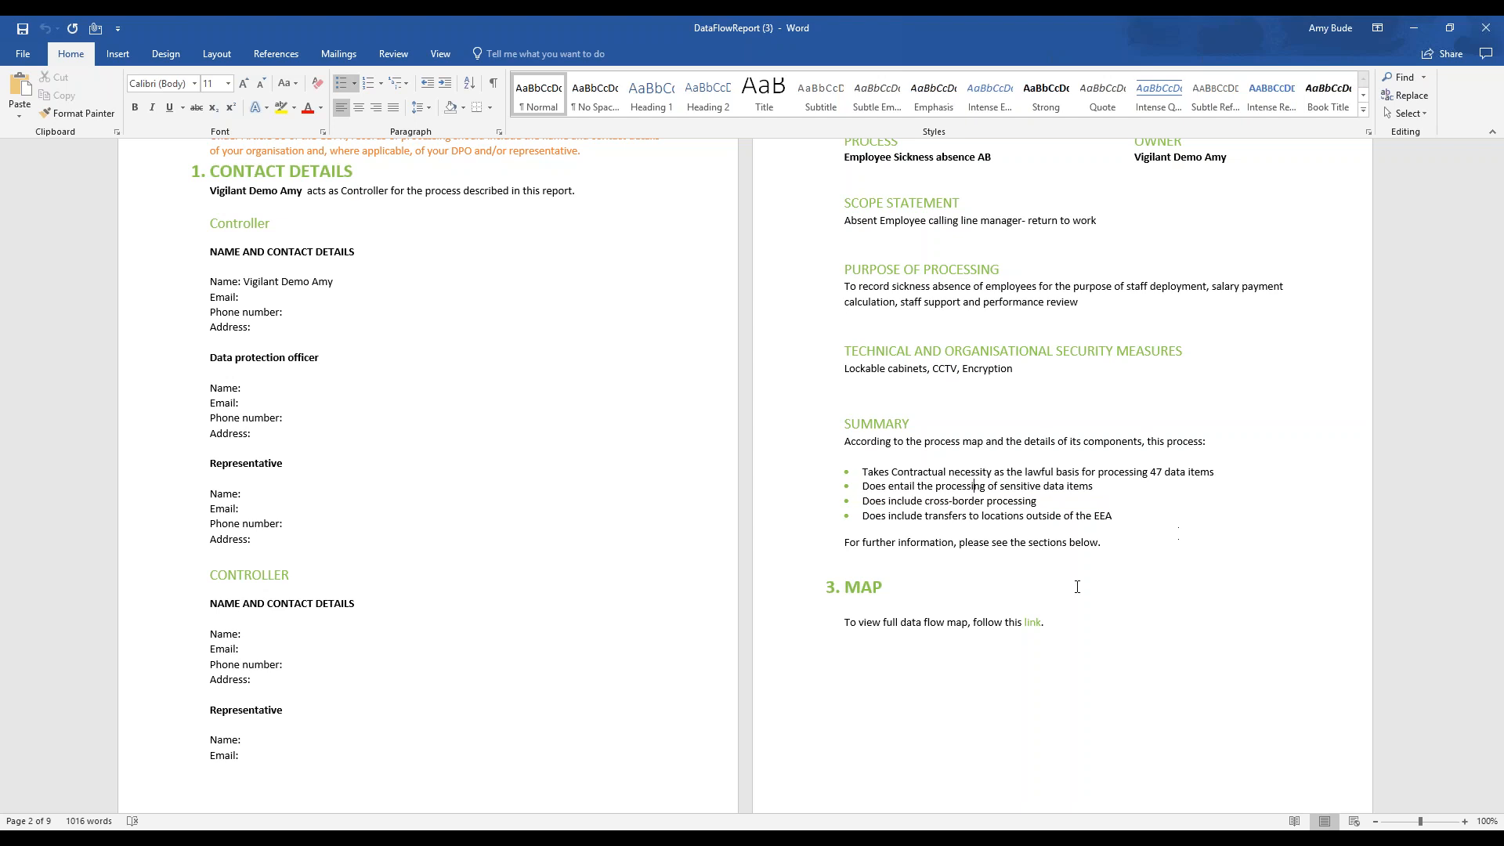
pyautogui.scroll(-3, 1044, 612)
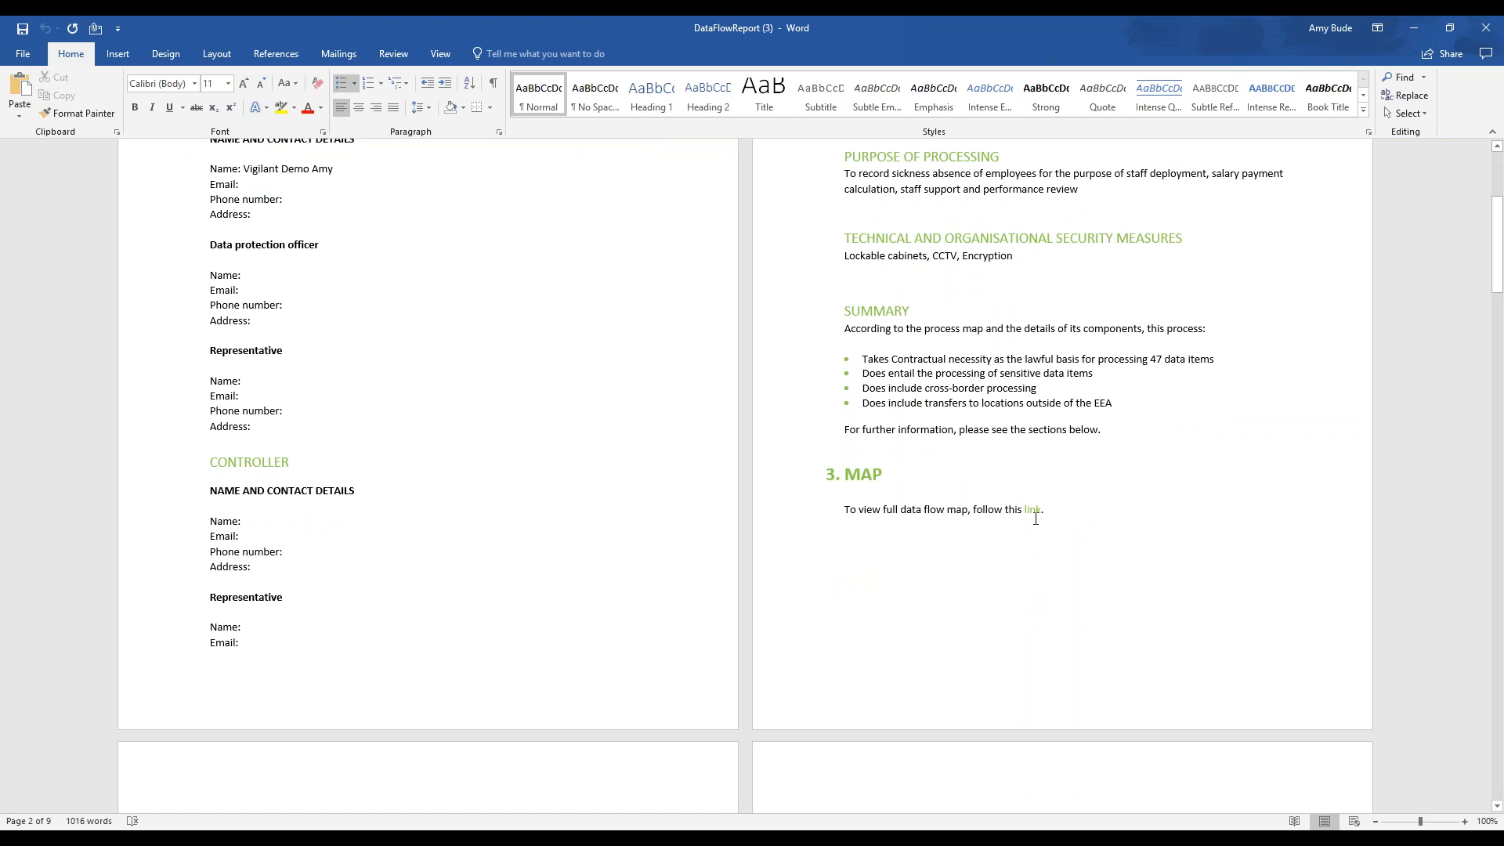
# Examine the report's data flow map and the personal data inventory with its data items, lawful basis and exceptions
pyautogui.scroll(-12, 1097, 352)
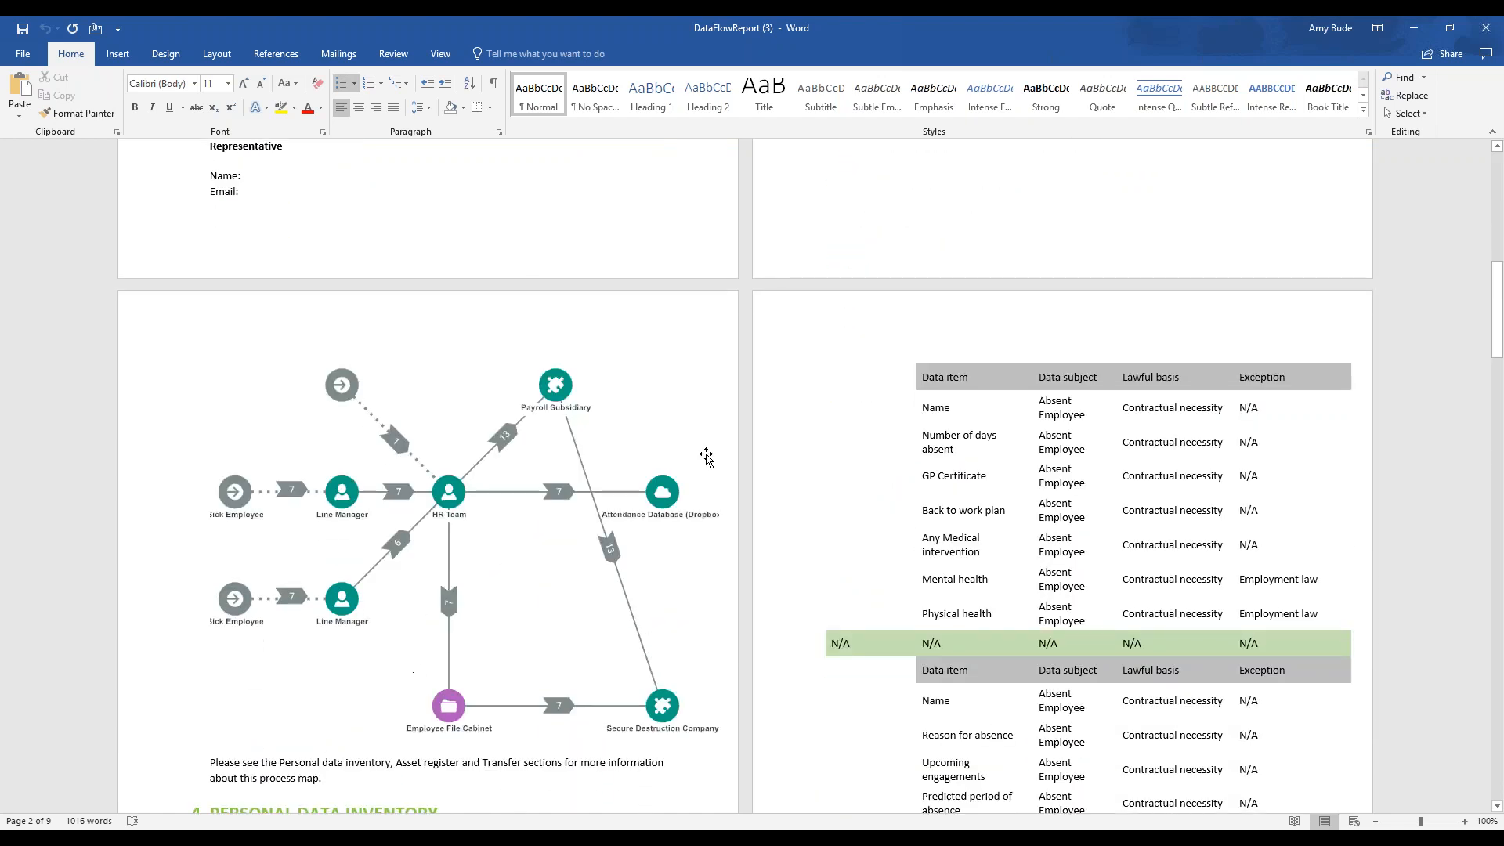
pyautogui.scroll(-4, 695, 379)
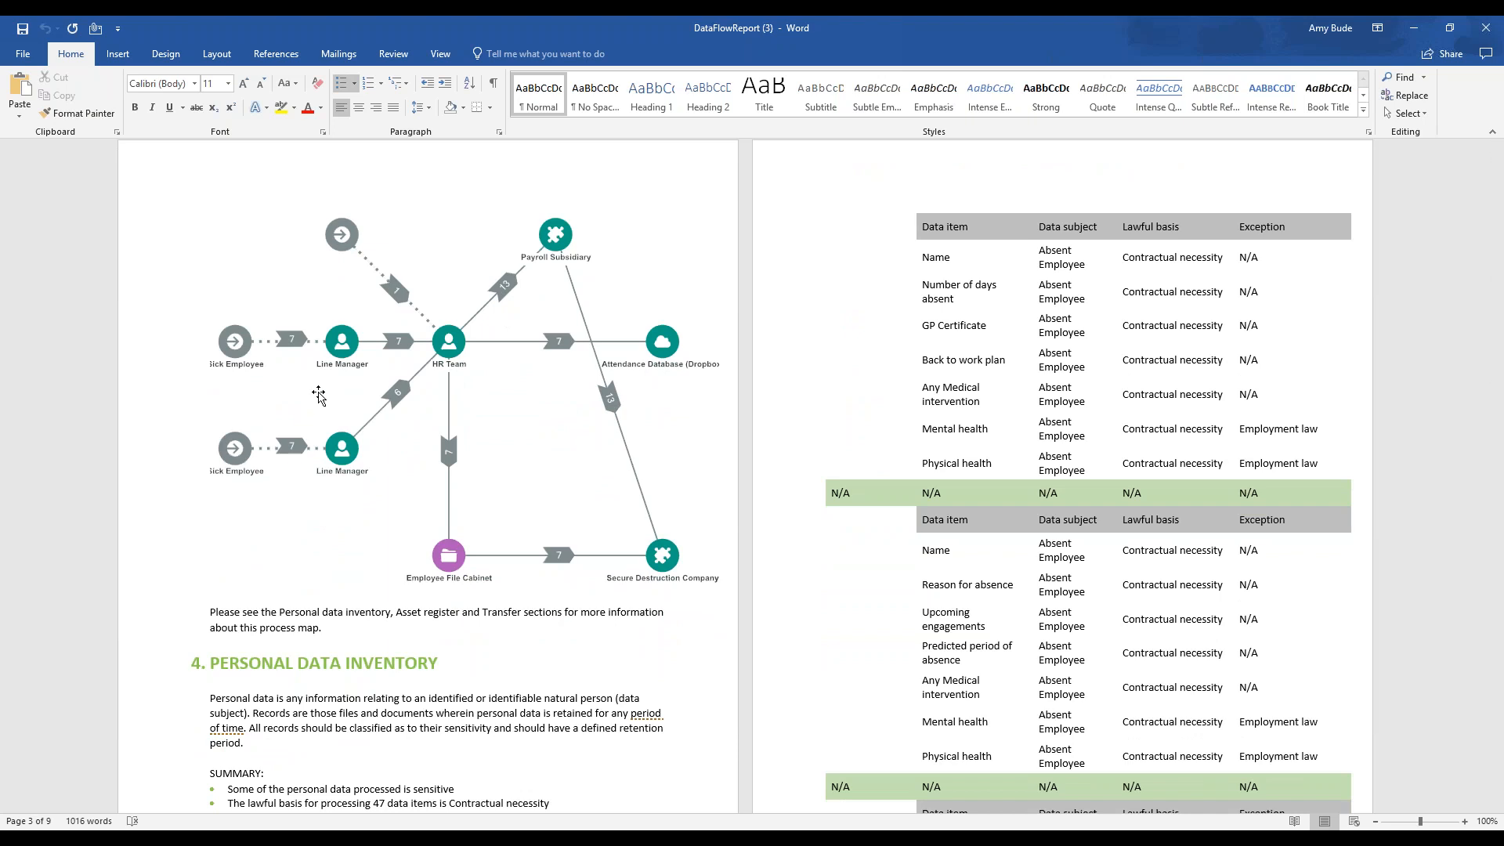
pyautogui.scroll(-5, 322, 551)
pyautogui.scroll(-1, 323, 551)
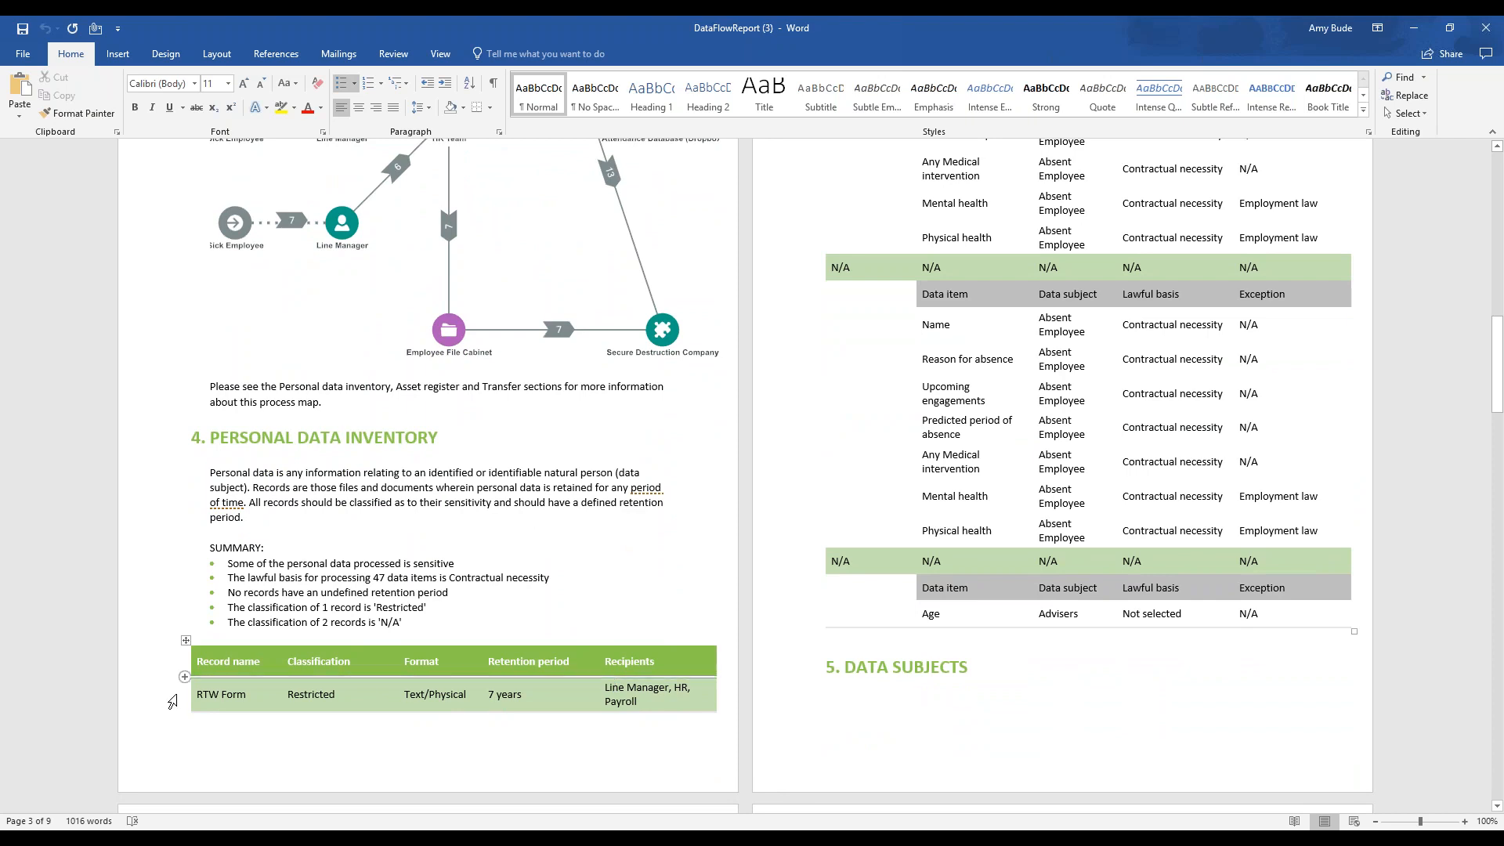
pyautogui.scroll(5, 603, 714)
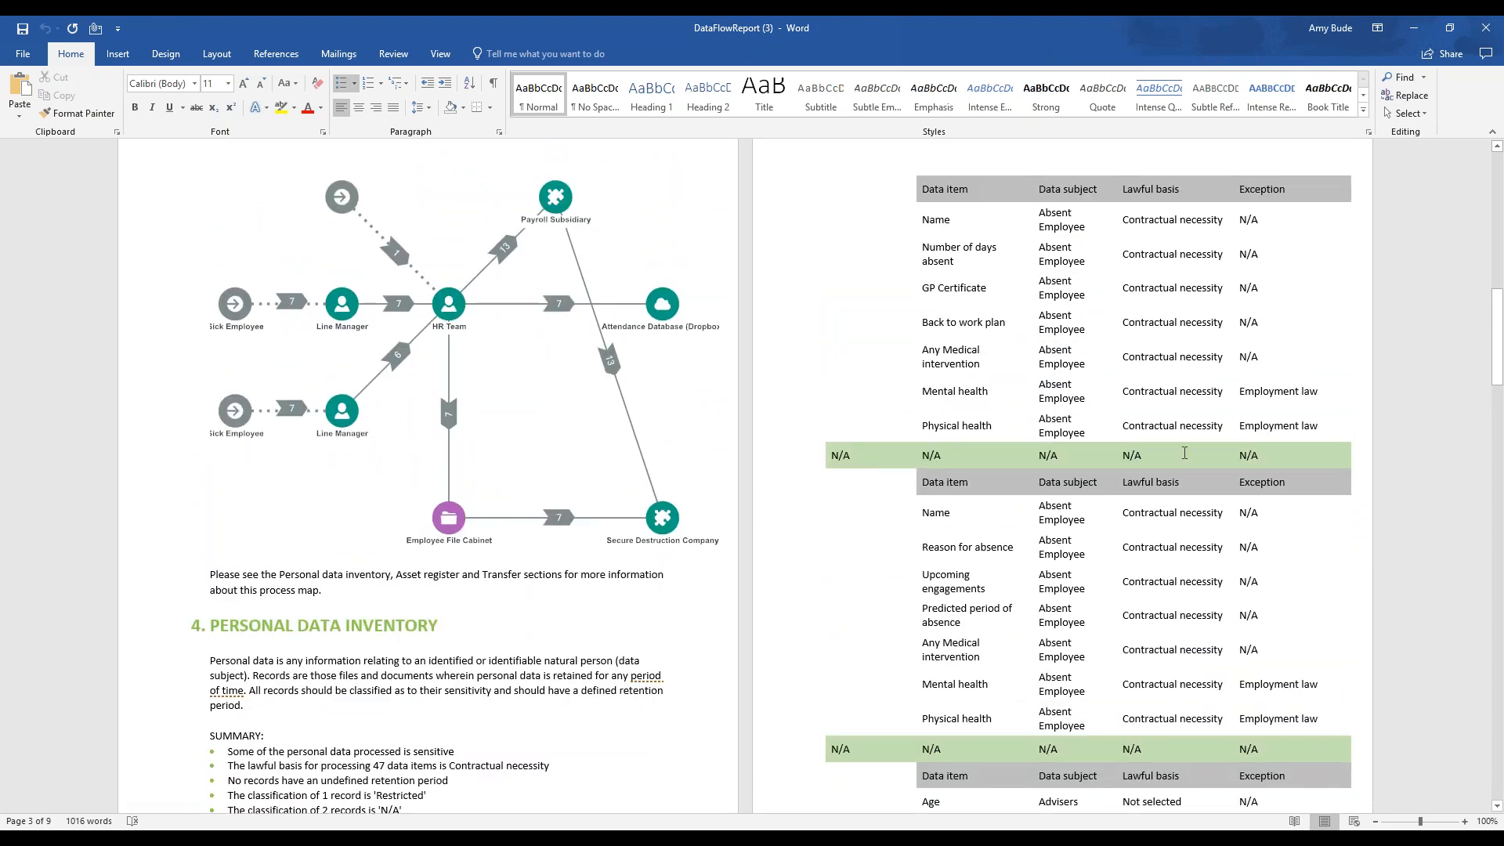
pyautogui.scroll(-2, 1184, 453)
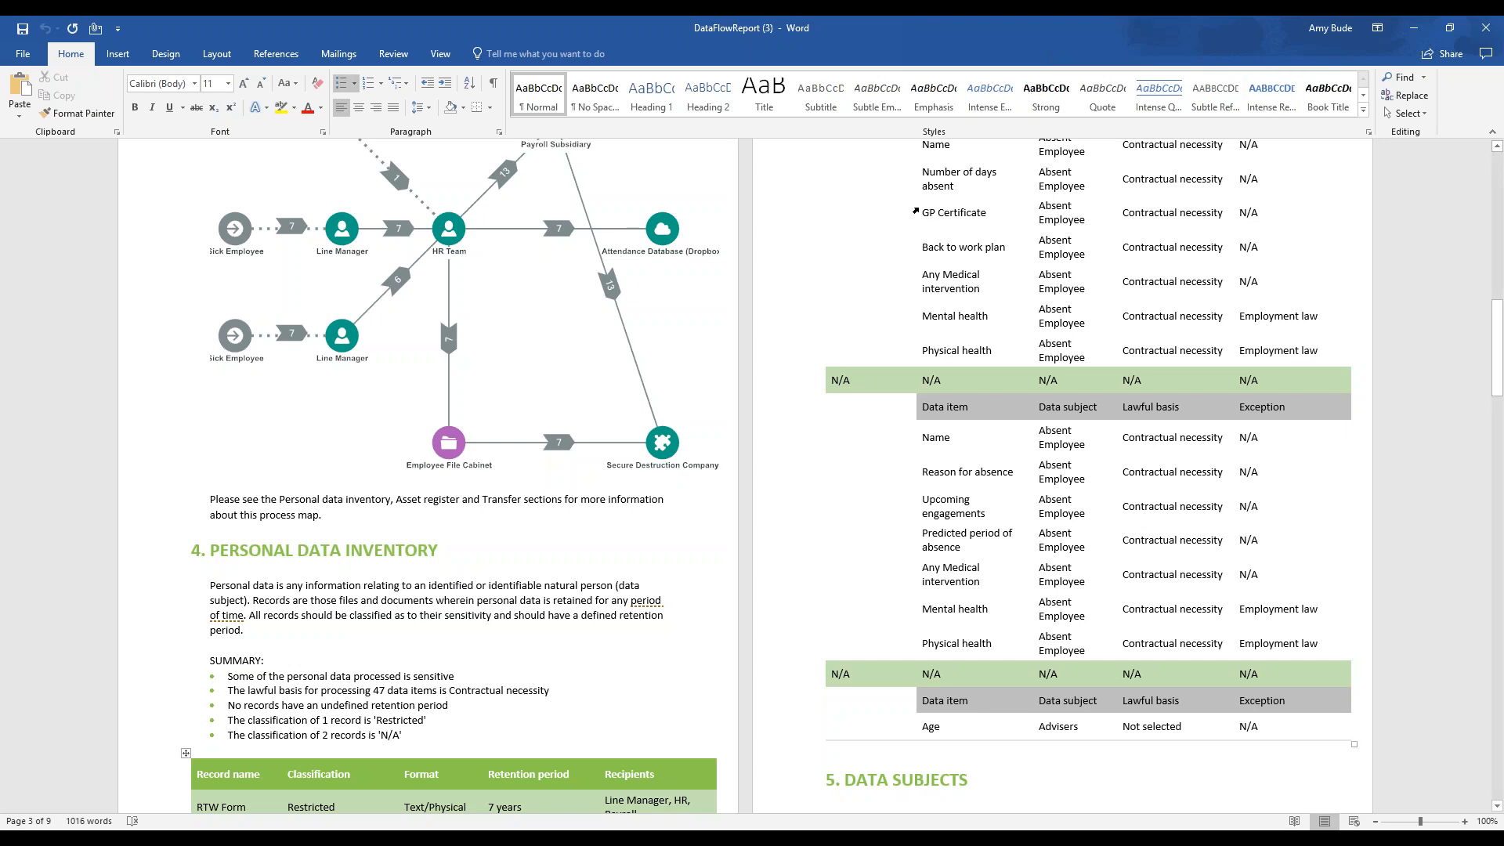
# Examine the report's asset register and the transfers table, including each transfer's method, data items and third country column
pyautogui.scroll(-15, 871, 210)
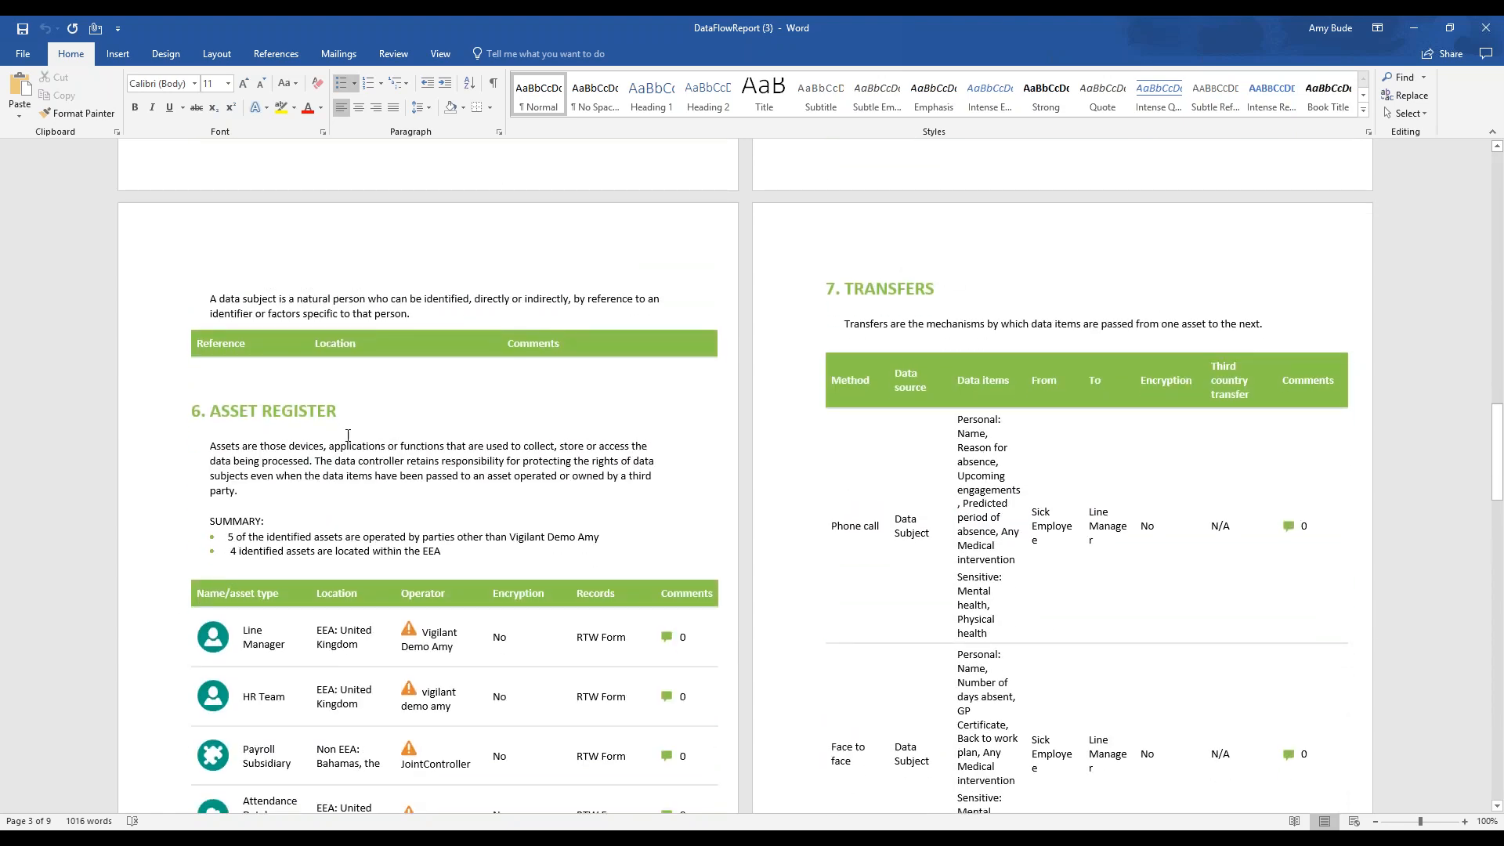
pyautogui.scroll(-6, 288, 468)
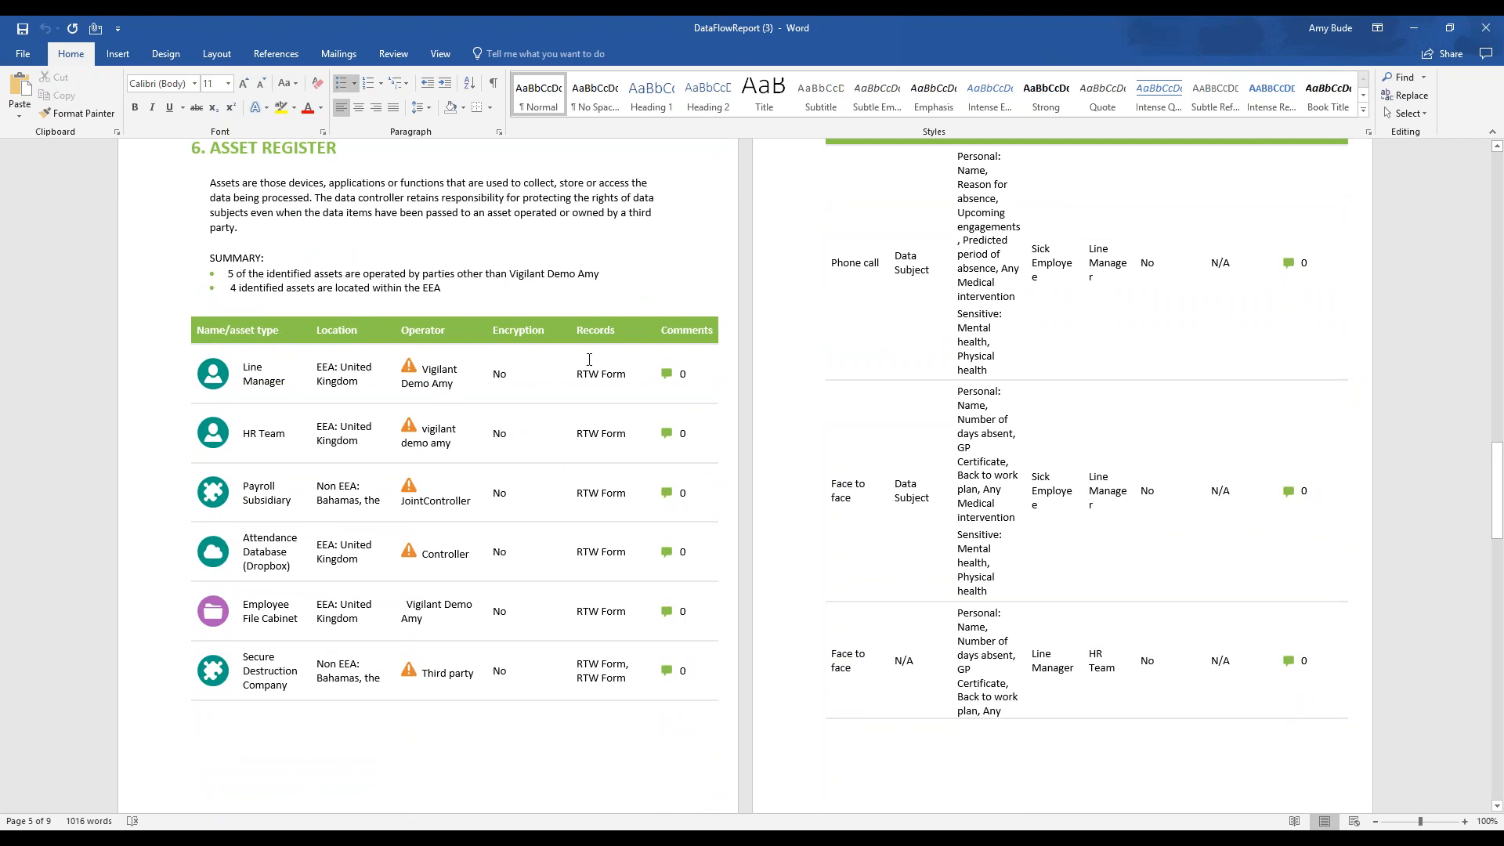
pyautogui.scroll(3, 1170, 666)
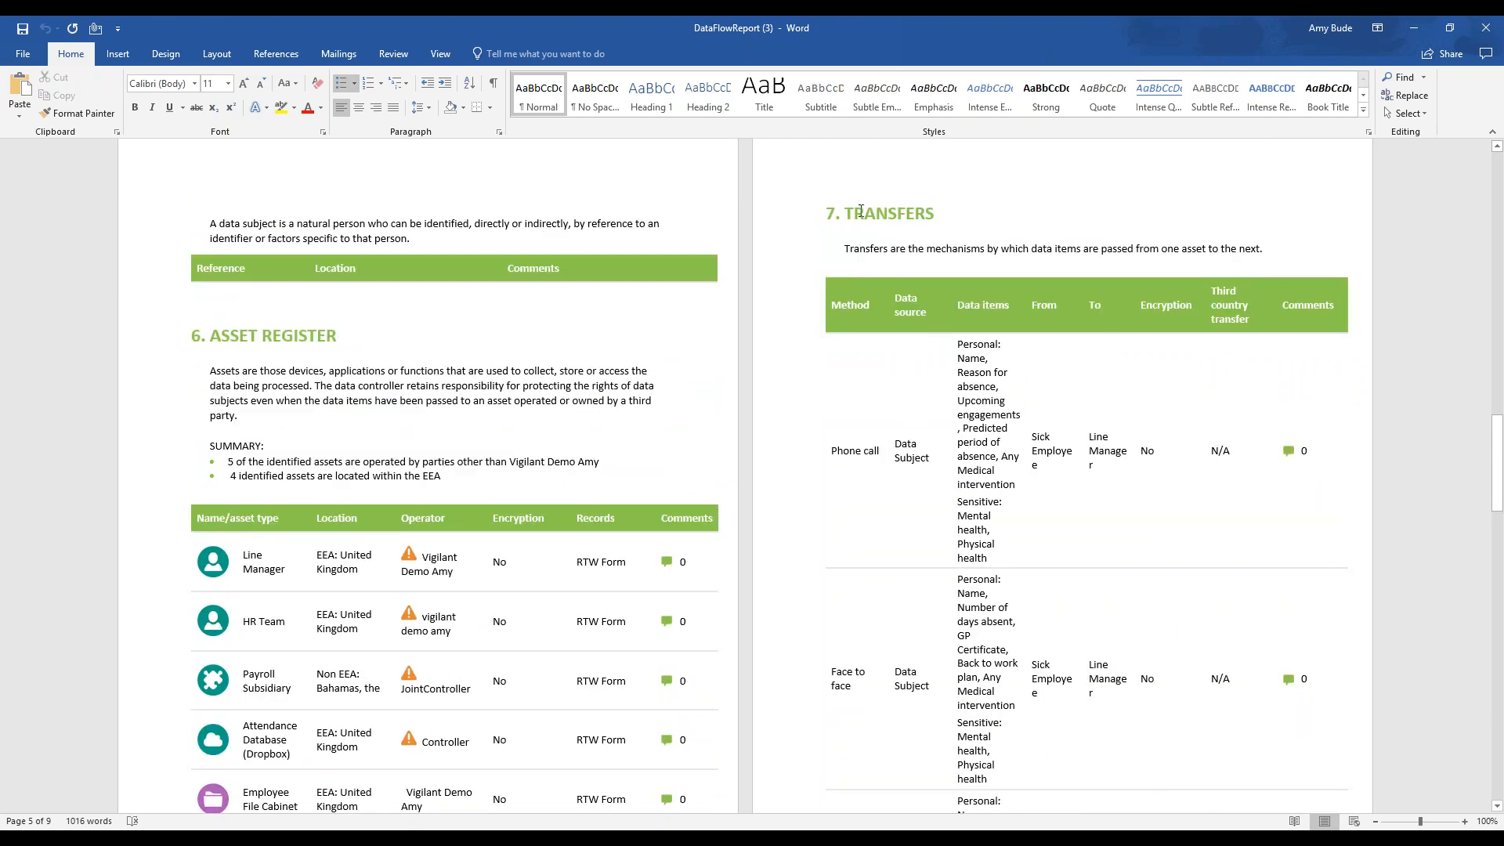
pyautogui.scroll(-2, 890, 229)
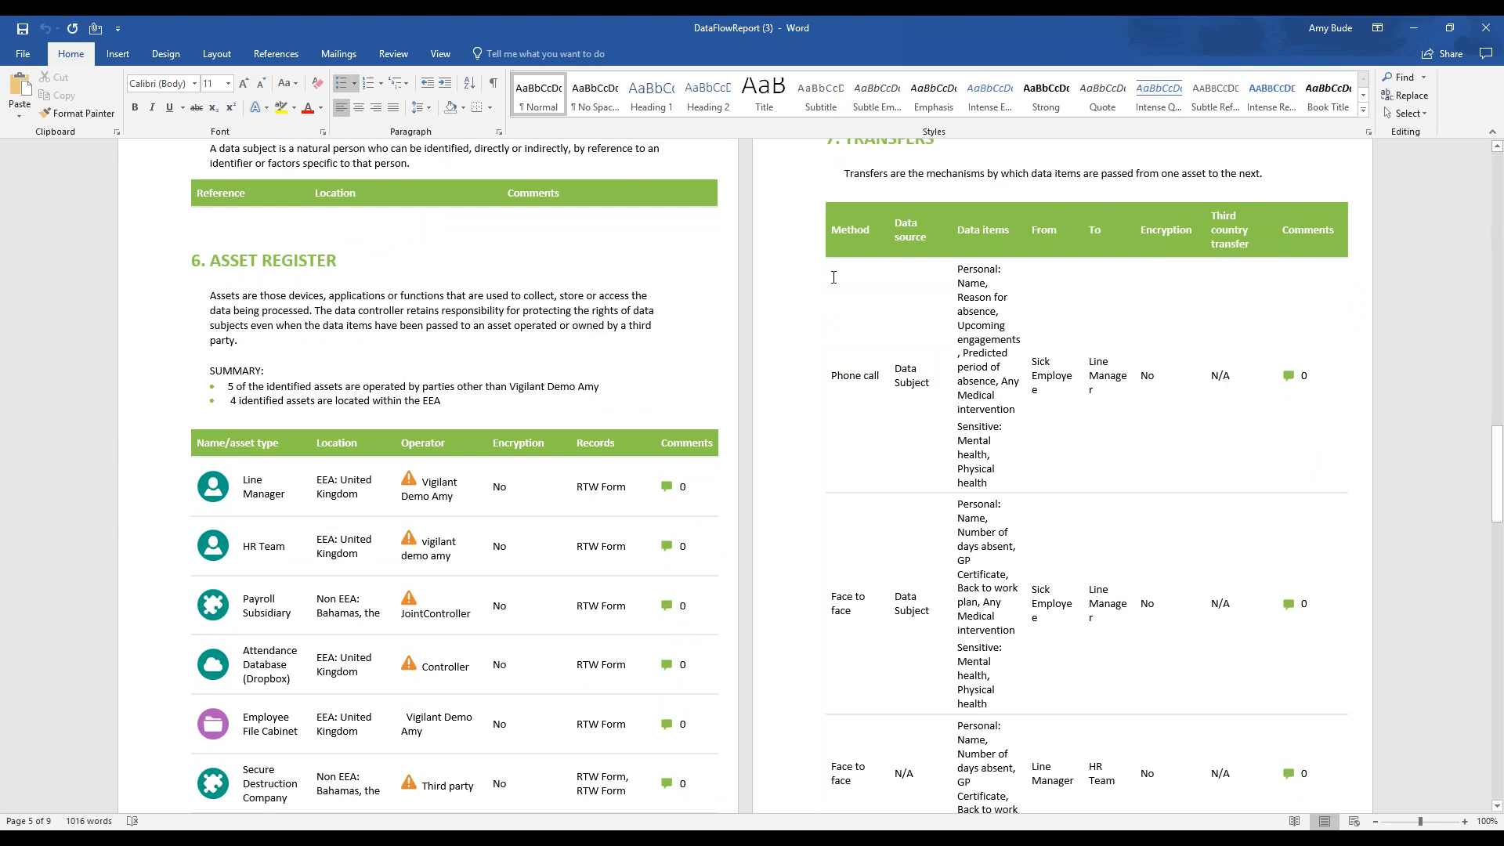
pyautogui.scroll(-20, 866, 395)
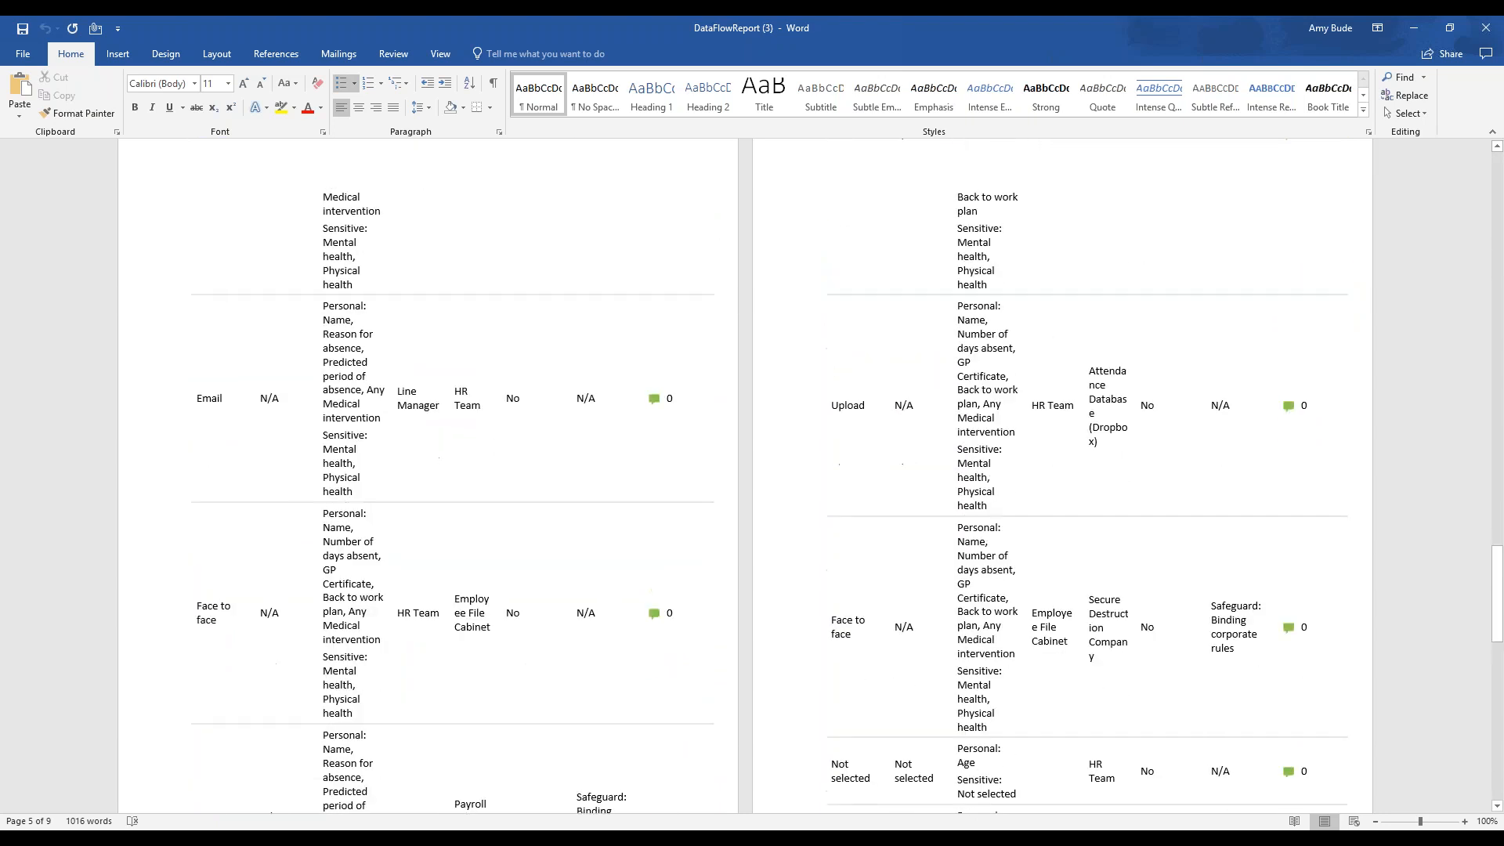
pyautogui.scroll(15, 738, 396)
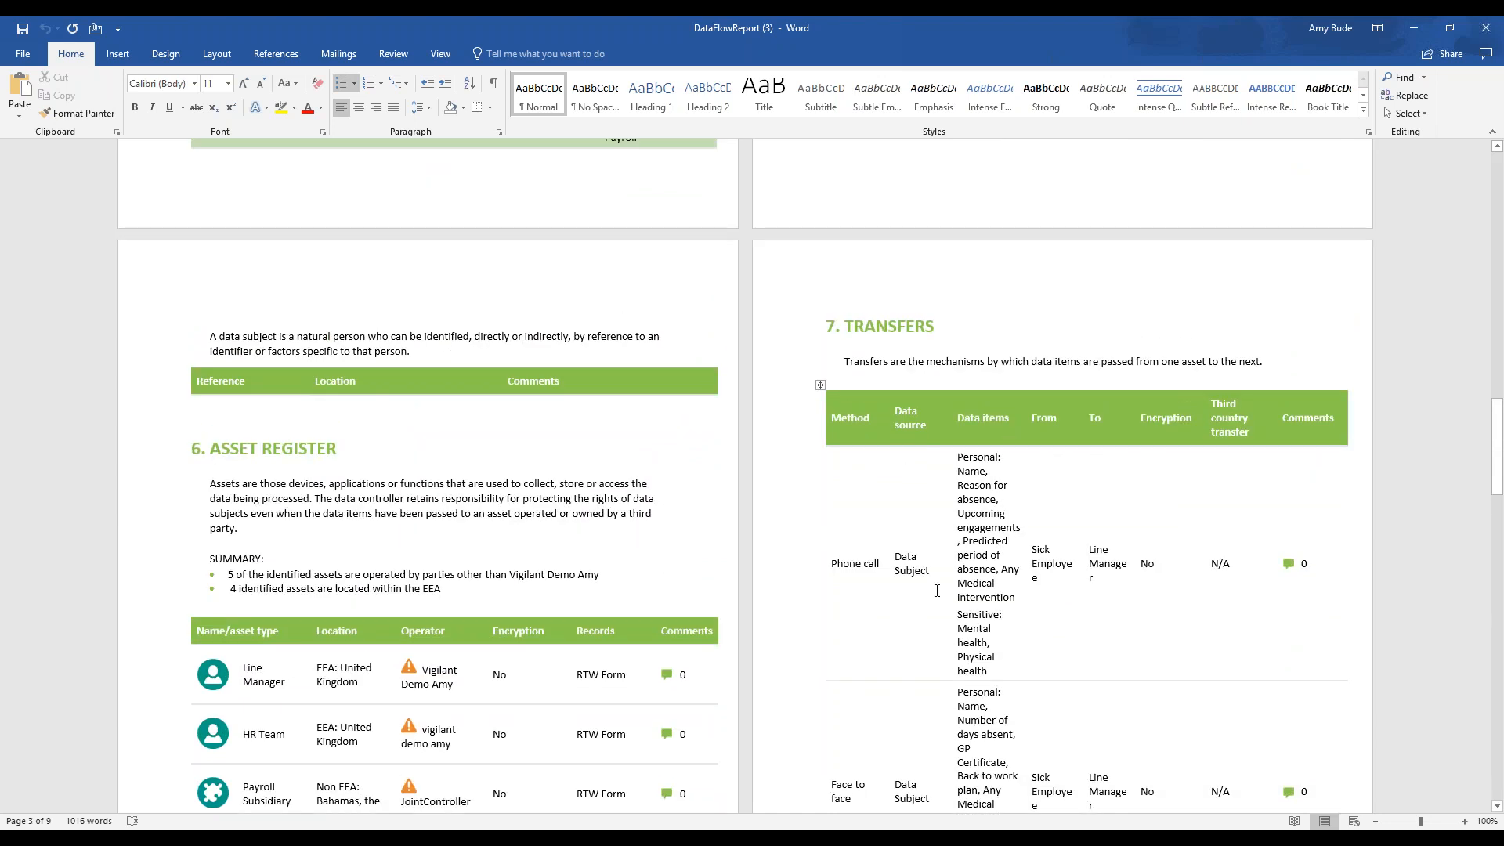
pyautogui.scroll(-1, 936, 591)
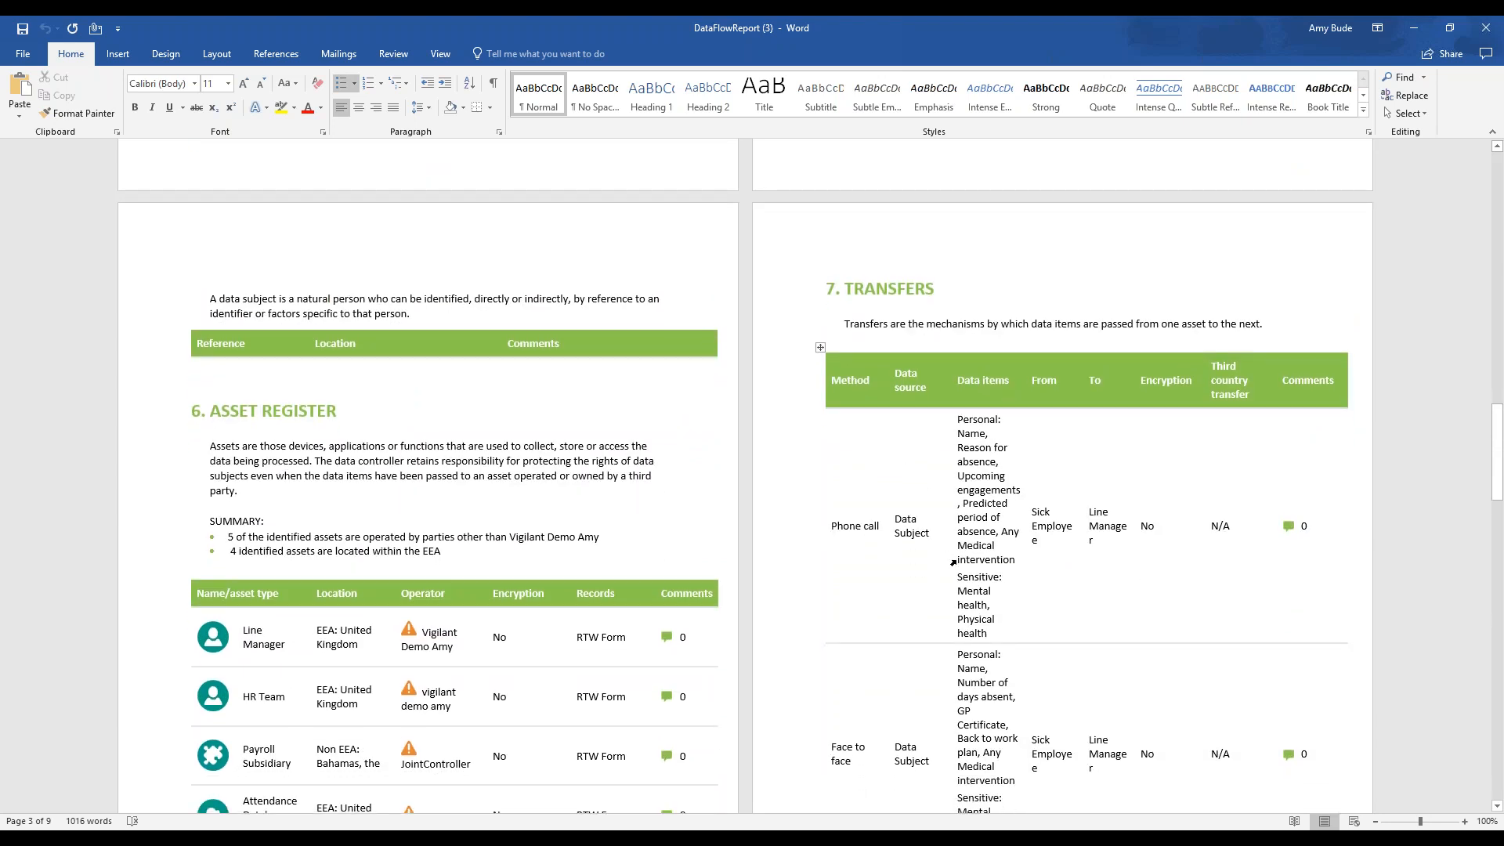
pyautogui.moveTo(964, 418); pyautogui.dragTo(969, 626)
pyautogui.click(969, 626)
pyautogui.scroll(-3, 982, 561)
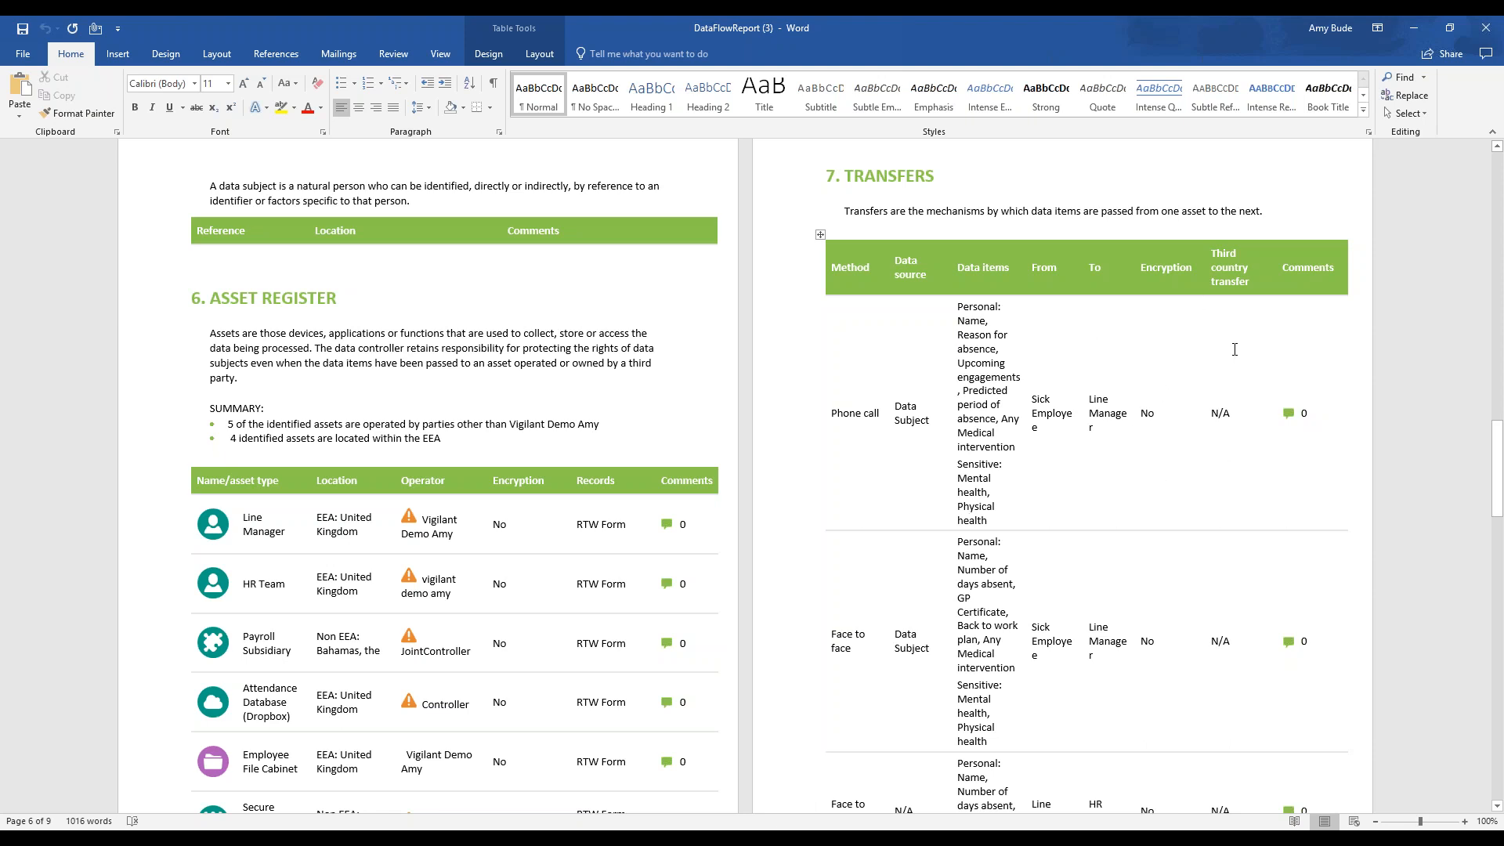
# Colour the Binding corporate rules safeguard text red in the Employee File Cabinet to Secure Destruction Company transfer row
pyautogui.scroll(-15, 1250, 395)
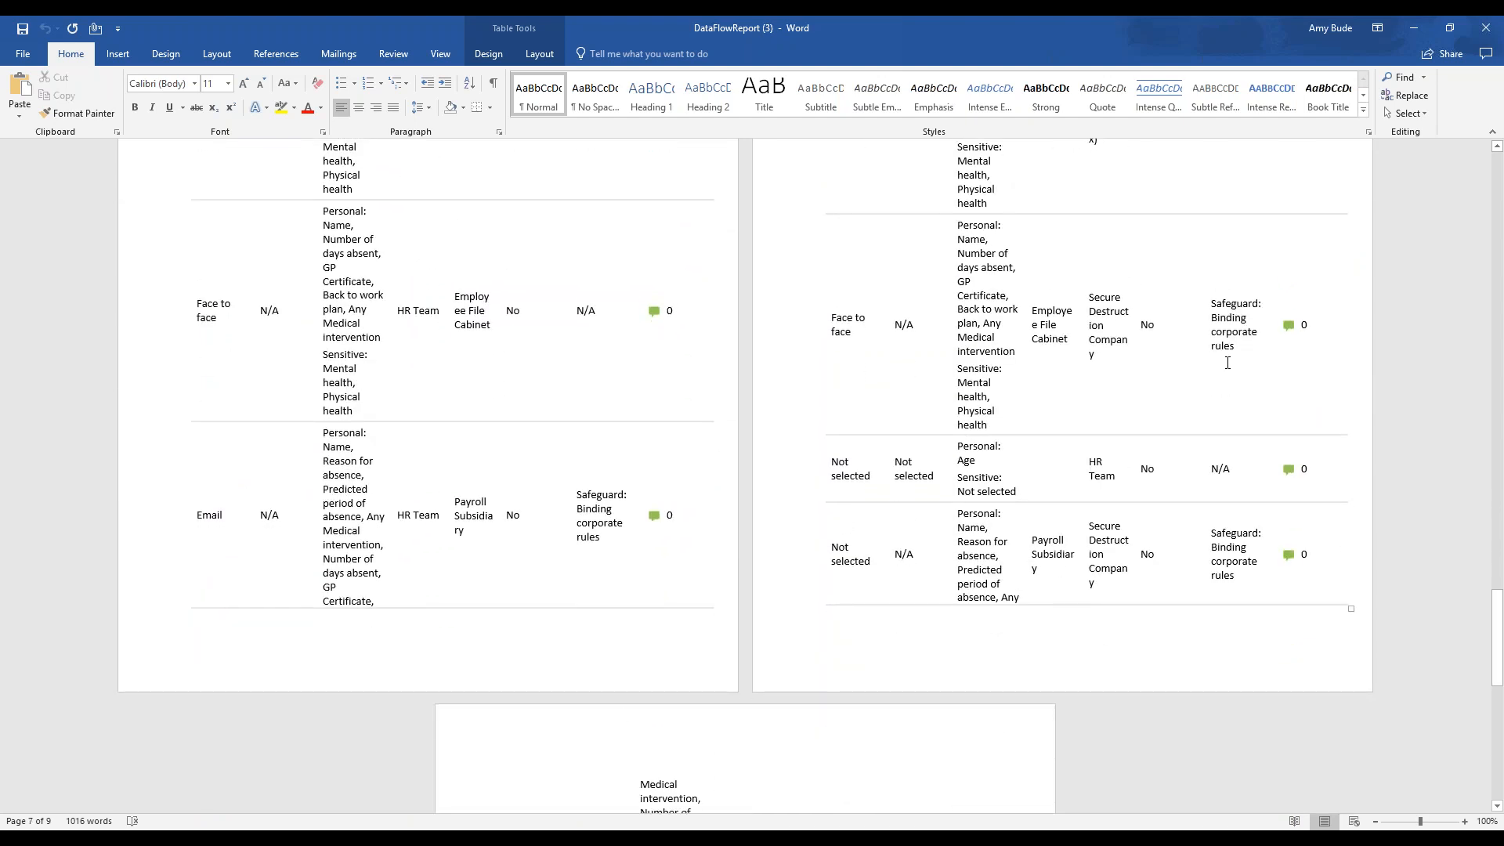
pyautogui.moveTo(1243, 351)
pyautogui.mouseDown()
pyautogui.moveTo(1192, 313)
pyautogui.moveTo(1235, 362)
pyautogui.mouseUp()
pyautogui.click(1198, 299)
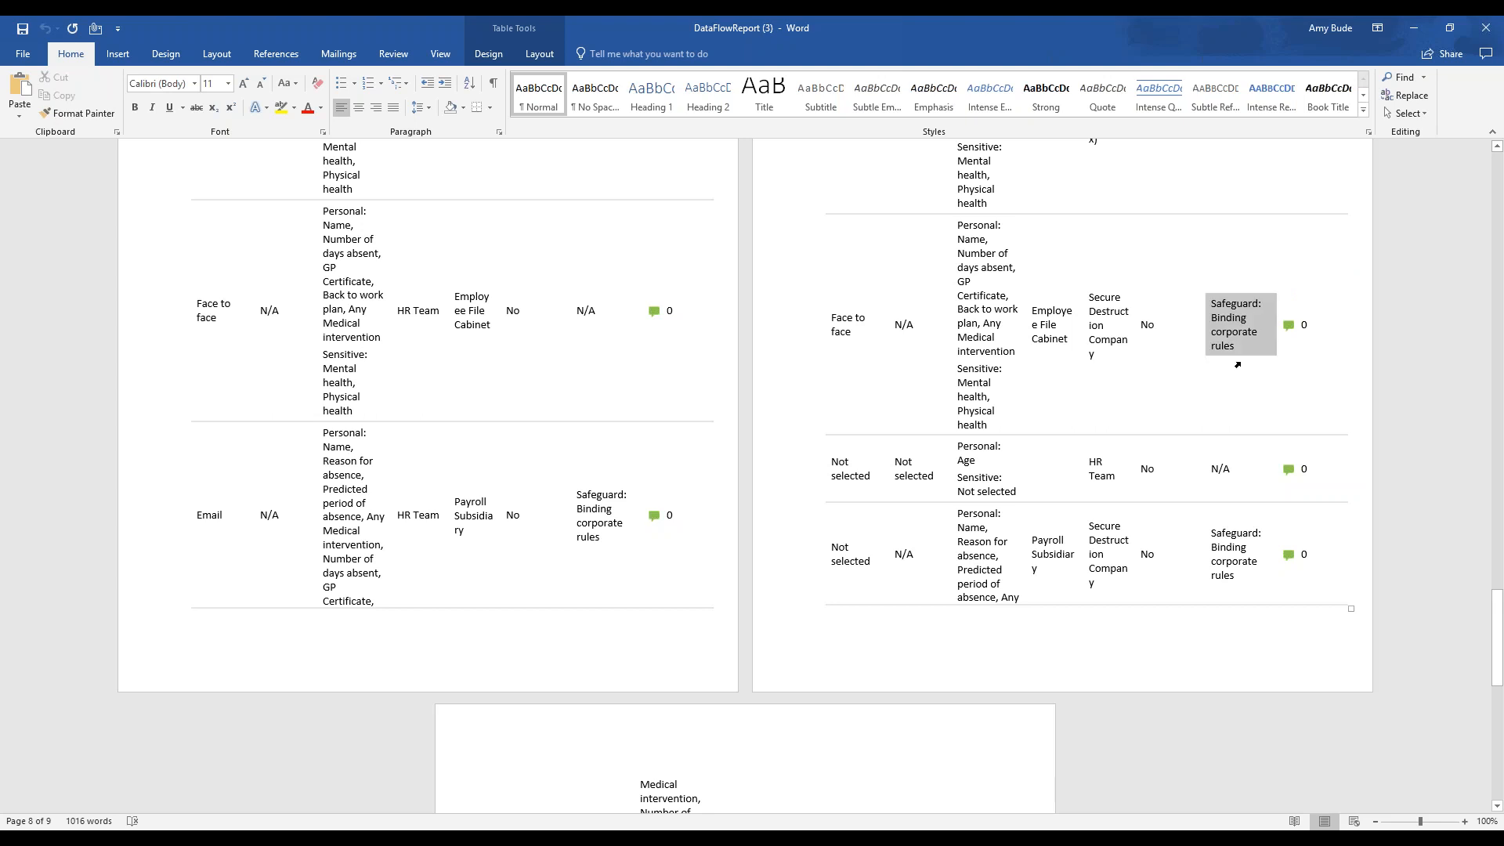
pyautogui.click(1329, 337)
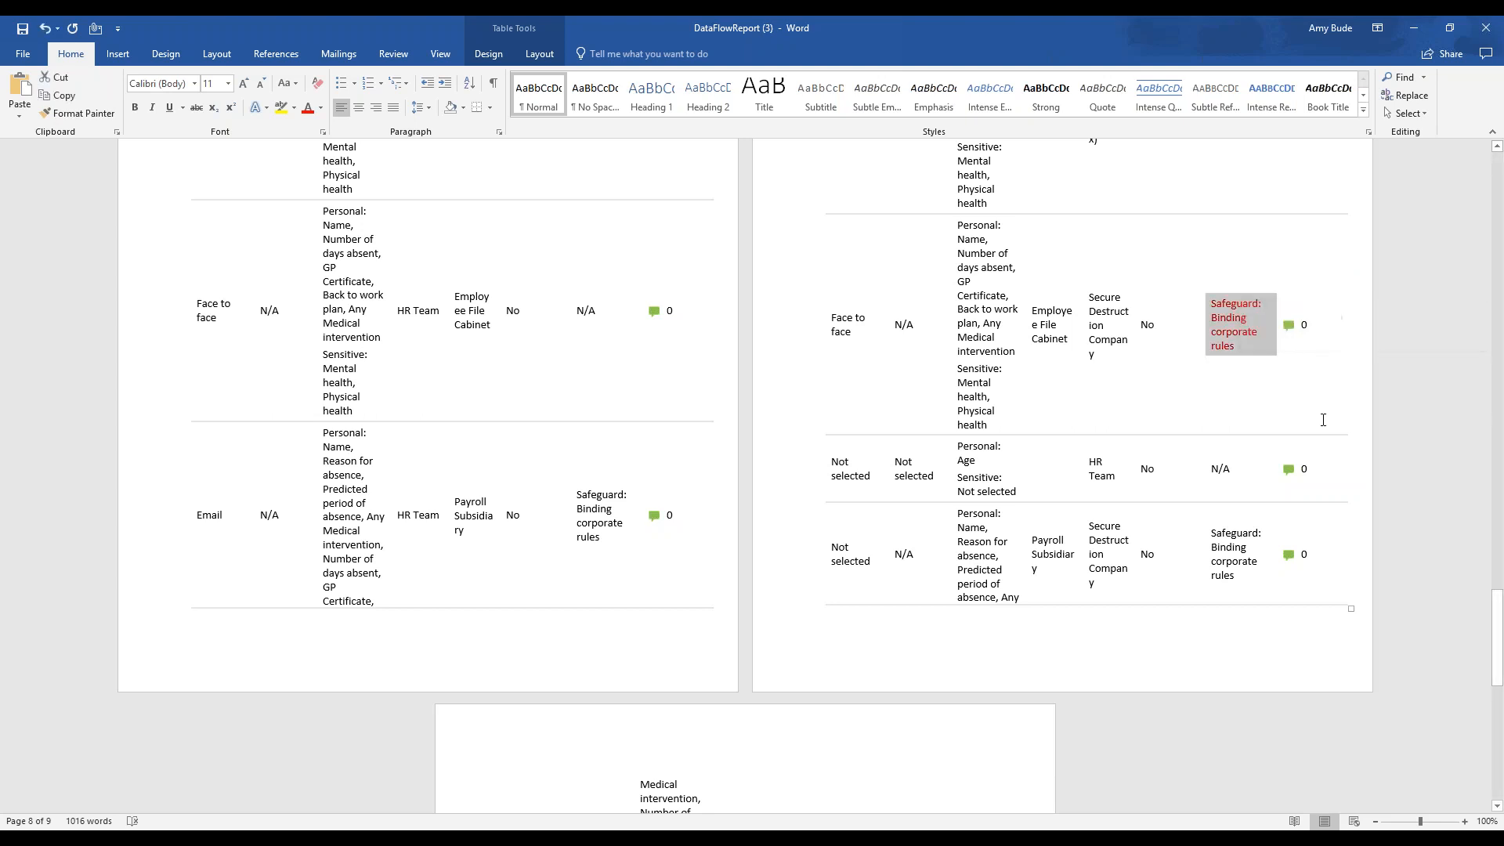
pyautogui.click(1293, 335)
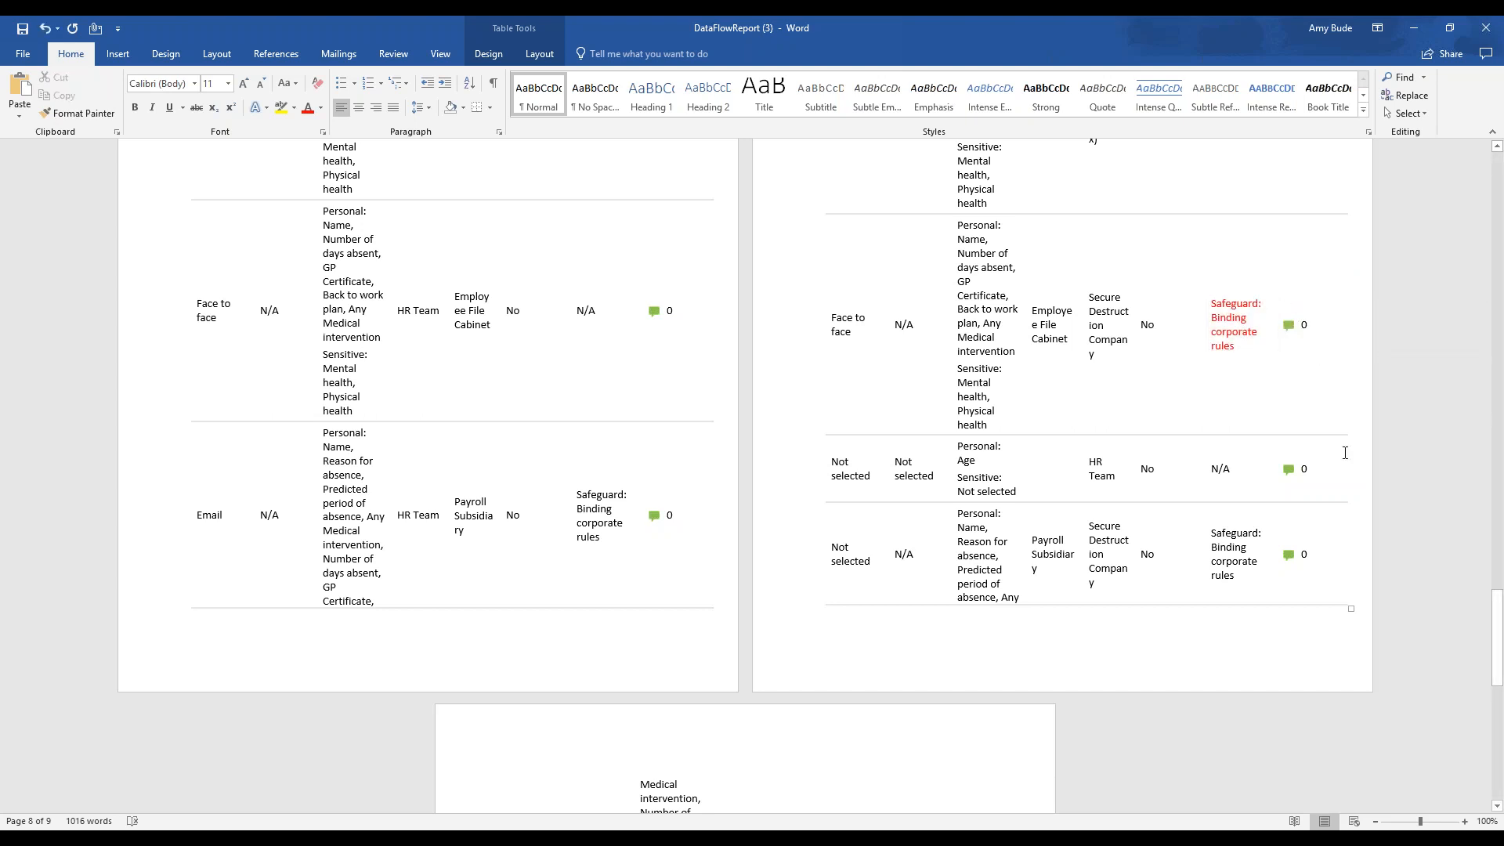
pyautogui.scroll(-12, 1306, 413)
pyautogui.scroll(6, 1293, 419)
pyautogui.scroll(20, 1282, 425)
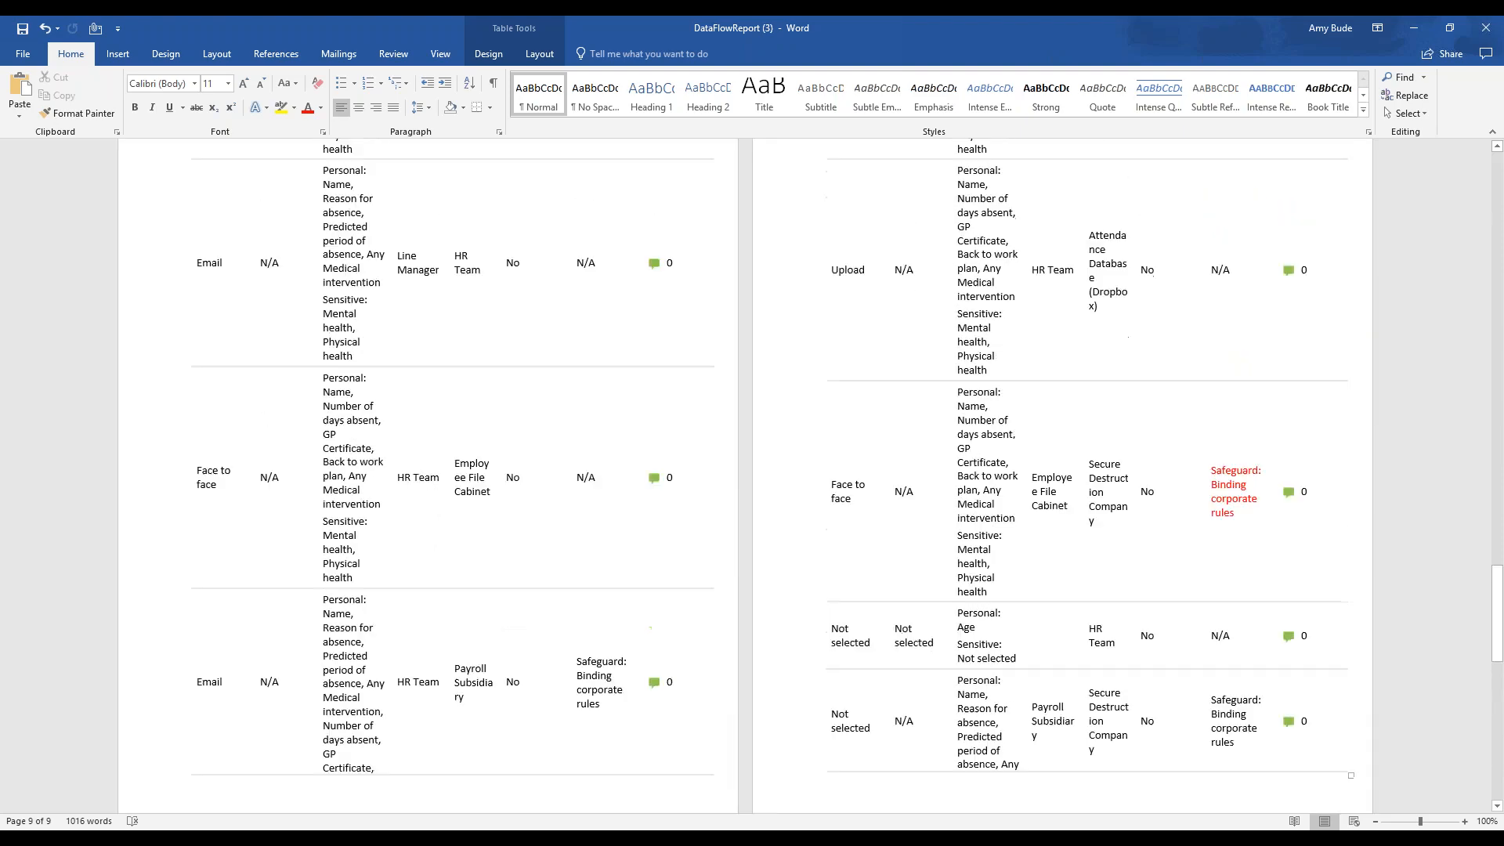
pyautogui.scroll(8, 1207, 404)
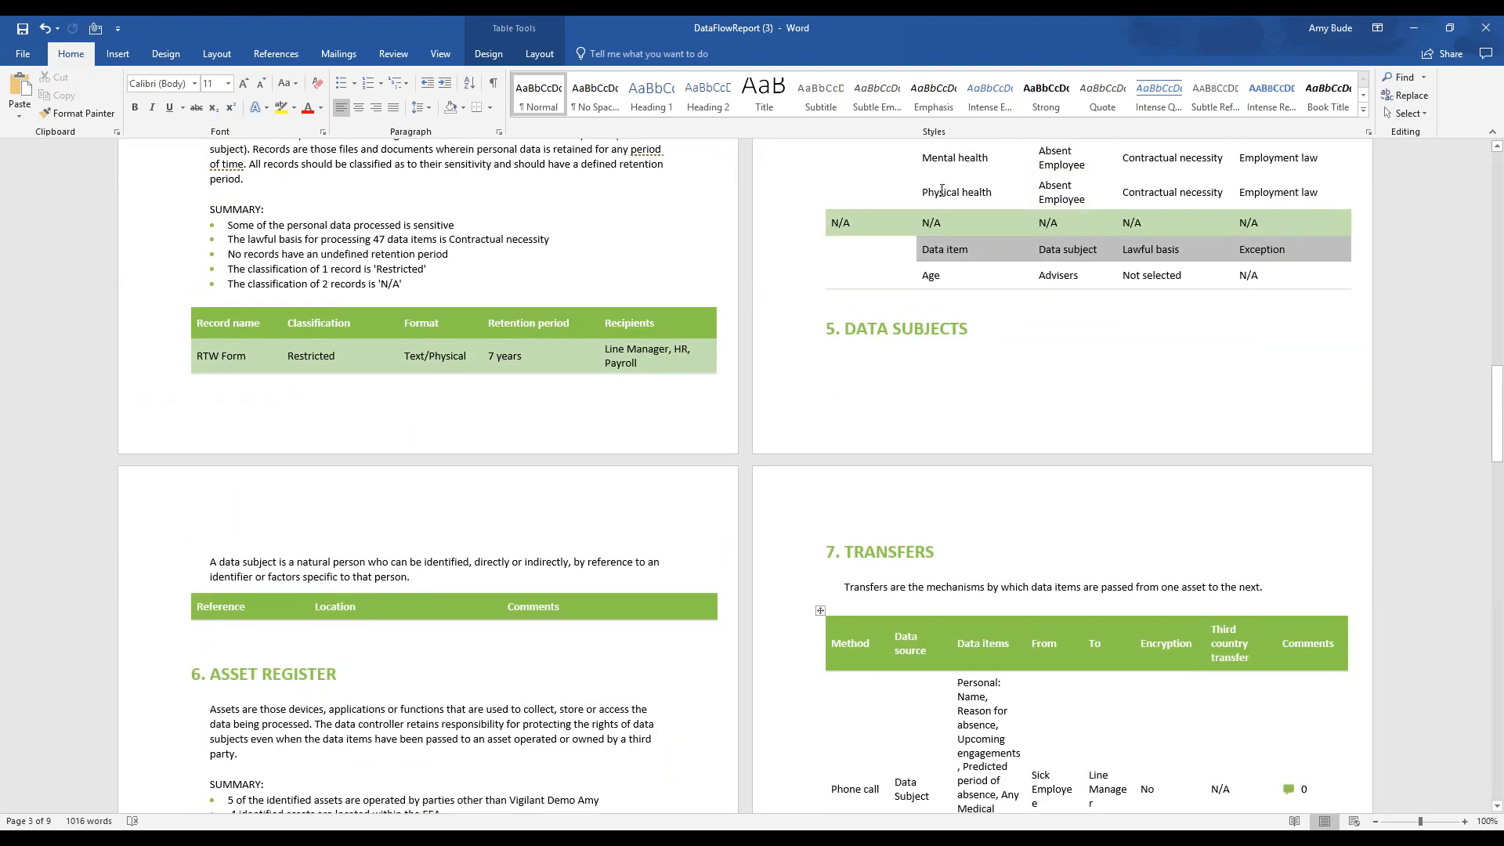
pyautogui.scroll(6, 773, 425)
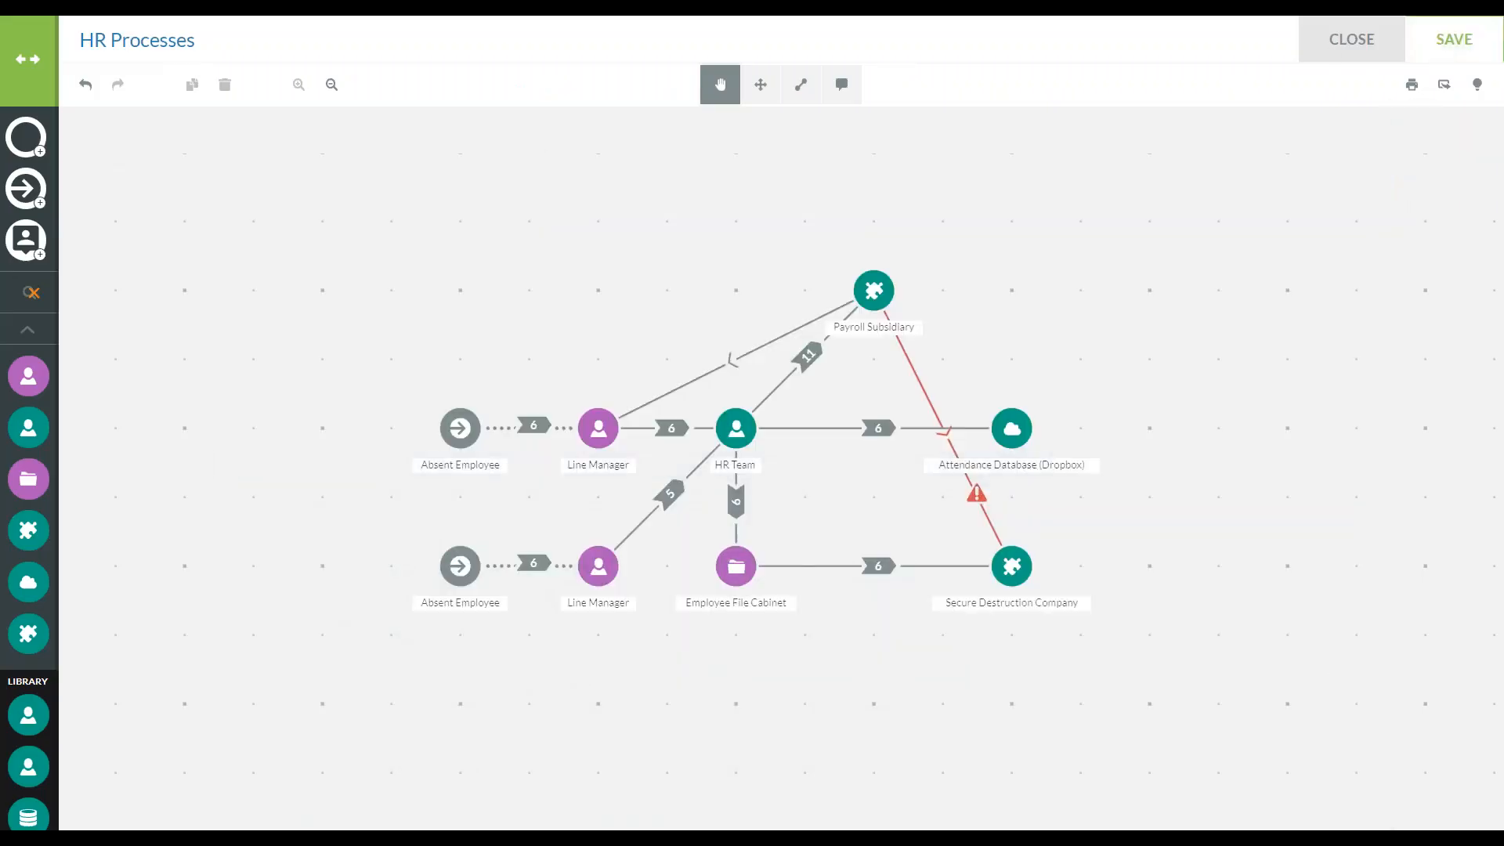
# Save the HR Processes data flow map and close it
pyautogui.click(1414, 55)
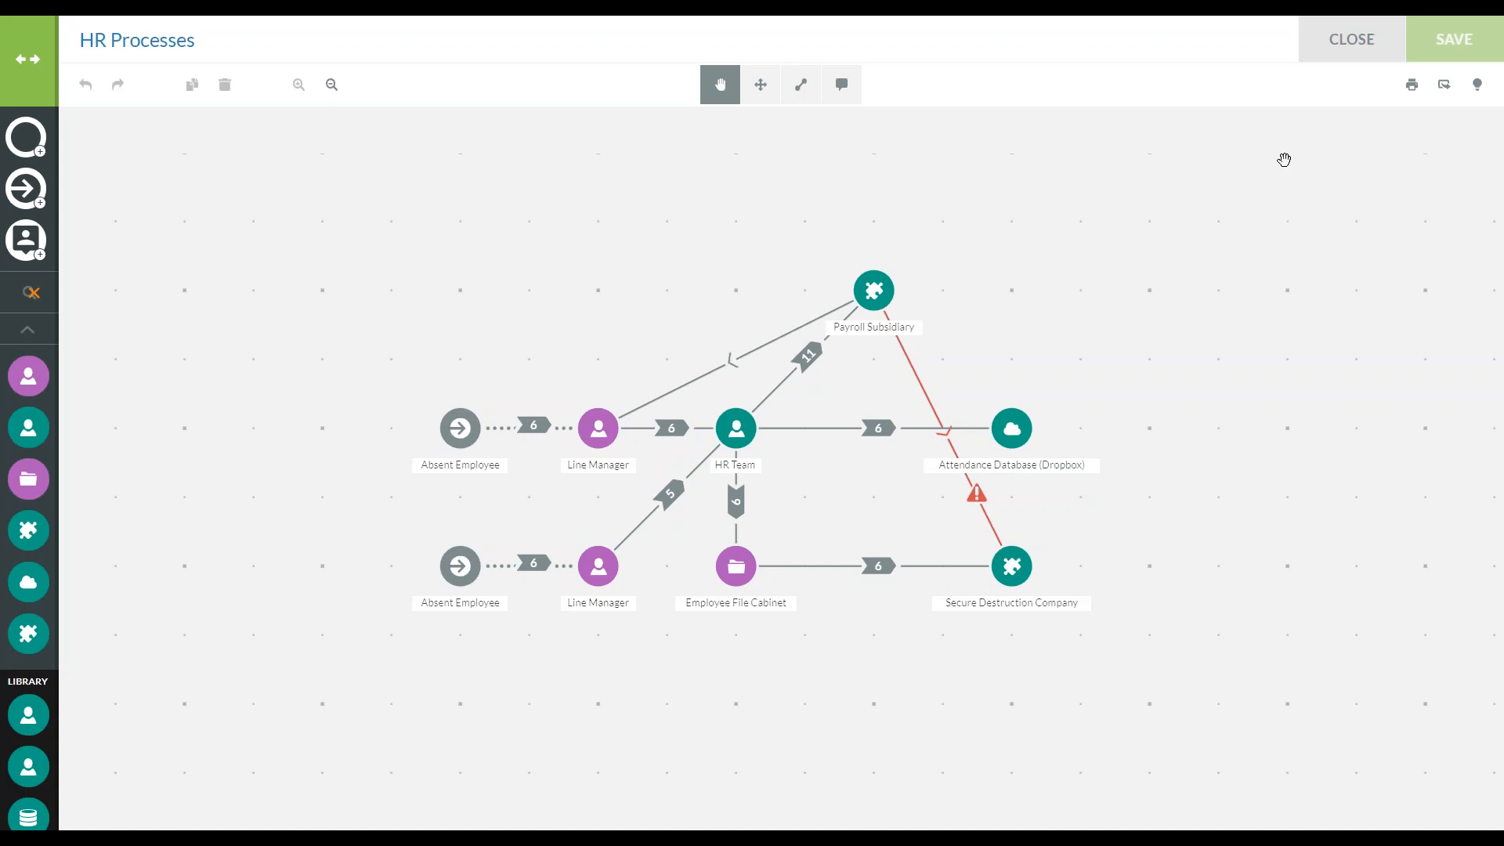
pyautogui.click(1346, 34)
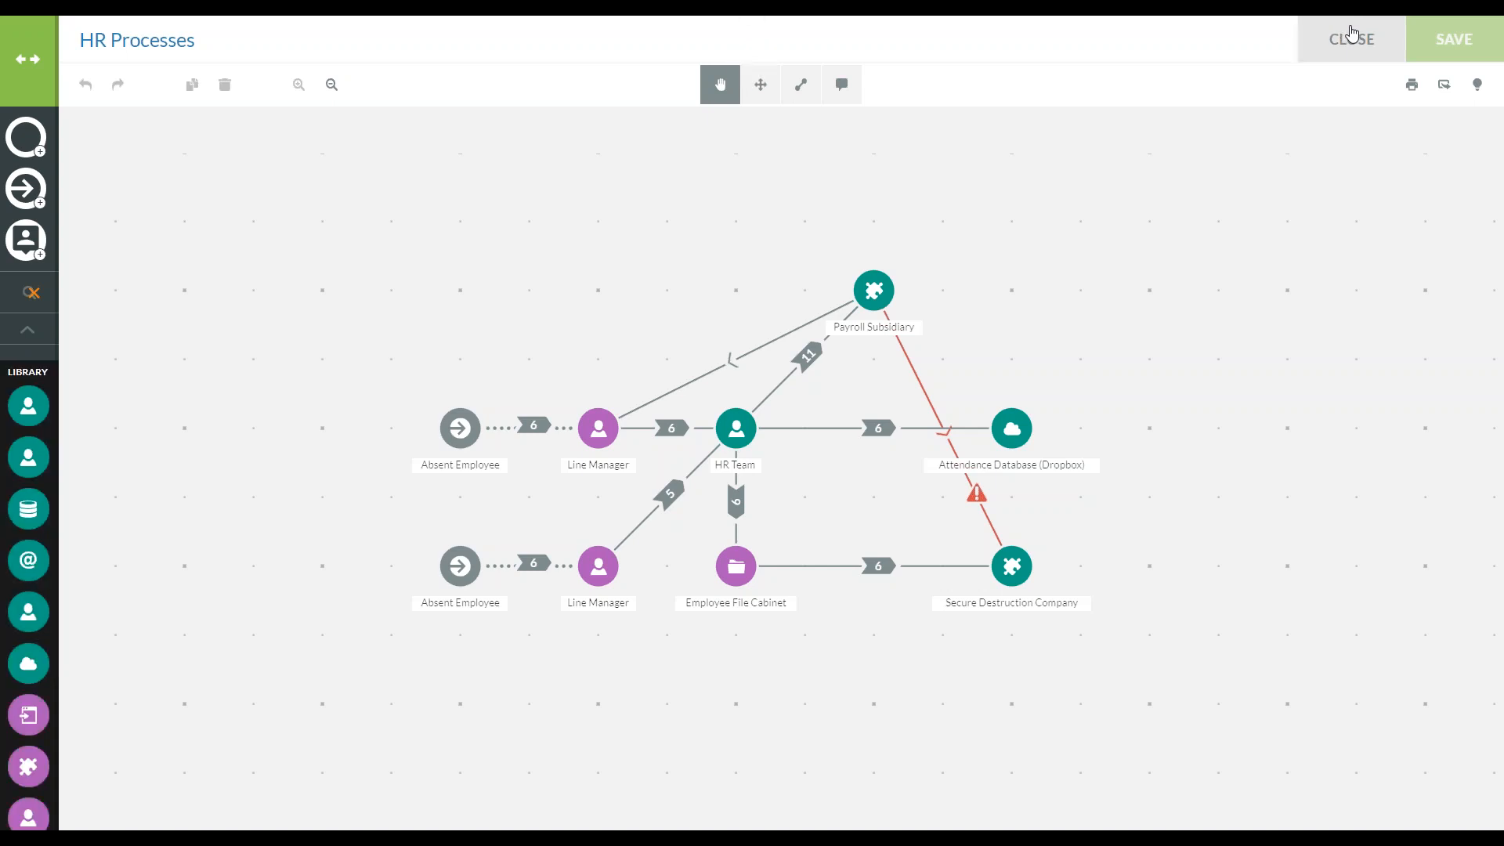
# Close the HR Processes data flow map and display the records related to the HR process
pyautogui.click(1352, 34)
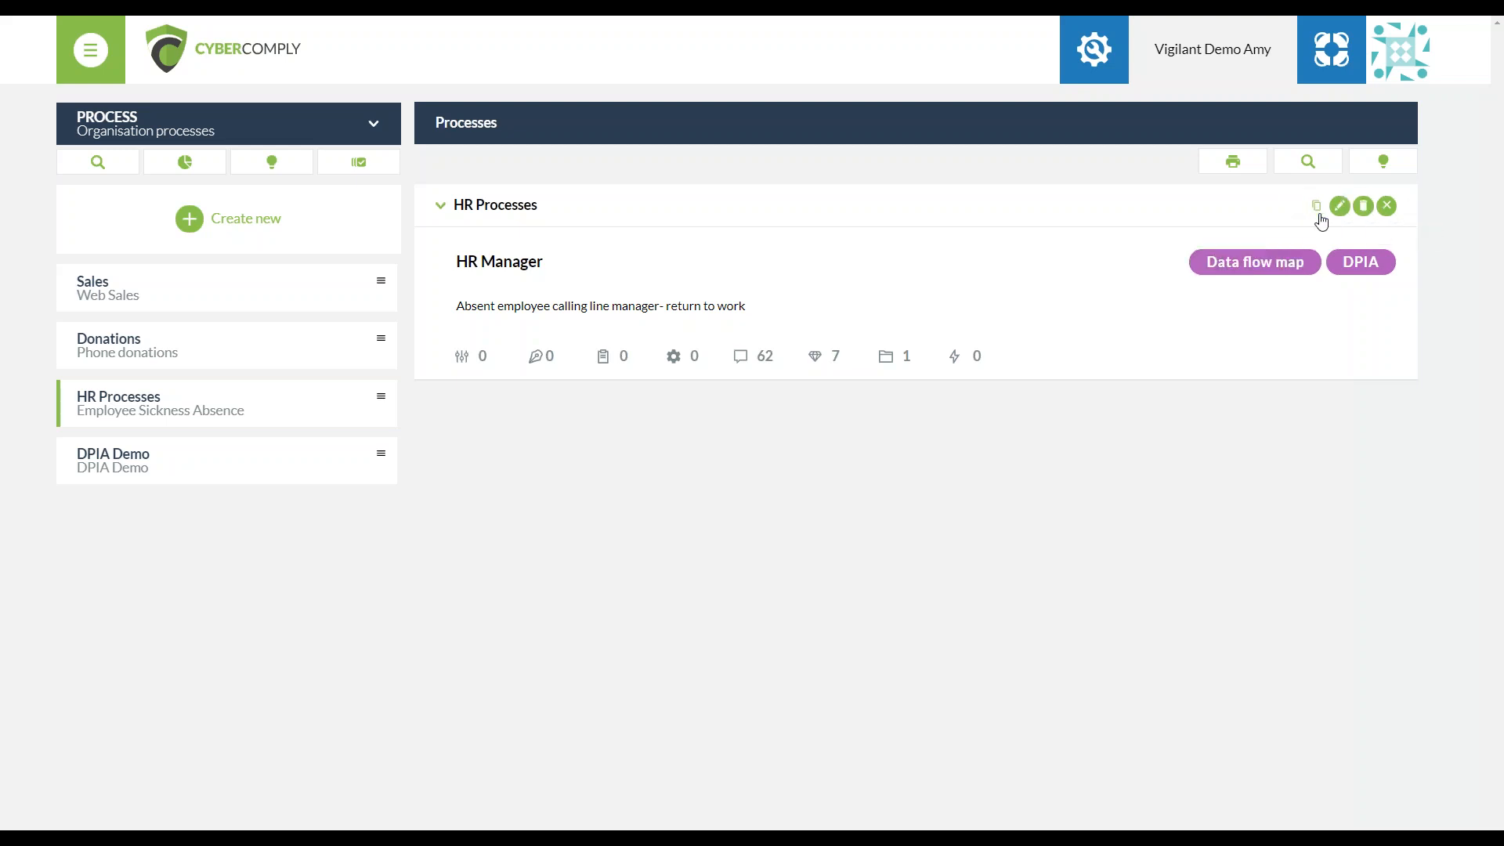
pyautogui.click(880, 360)
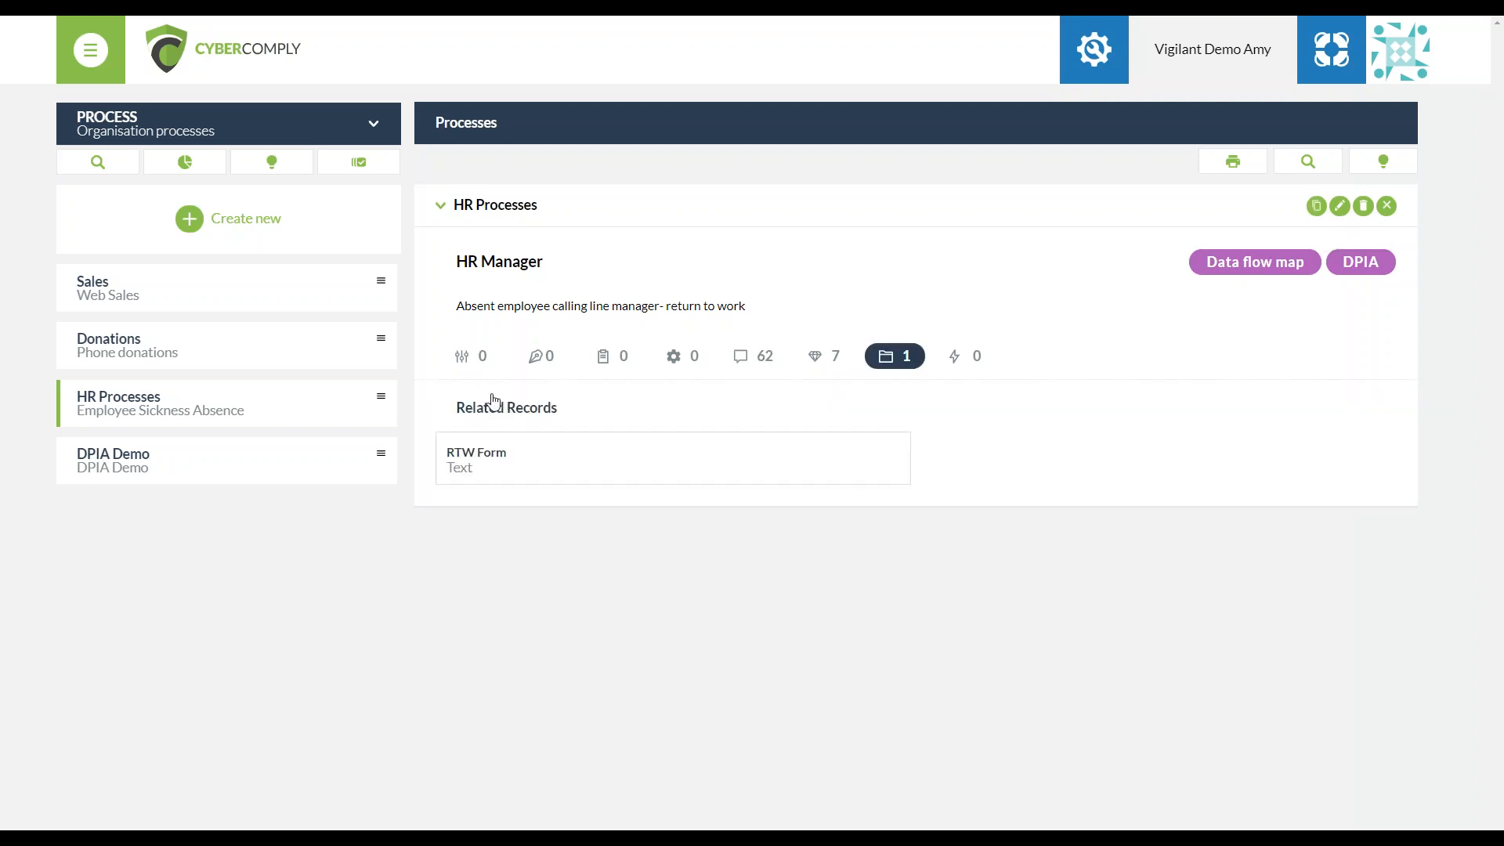
# Add the Phone Donations process from Donations and Software sale EU 2 from Sales to the displayed processes
pyautogui.click(192, 343)
pyautogui.click(109, 452)
pyautogui.click(150, 292)
pyautogui.click(150, 395)
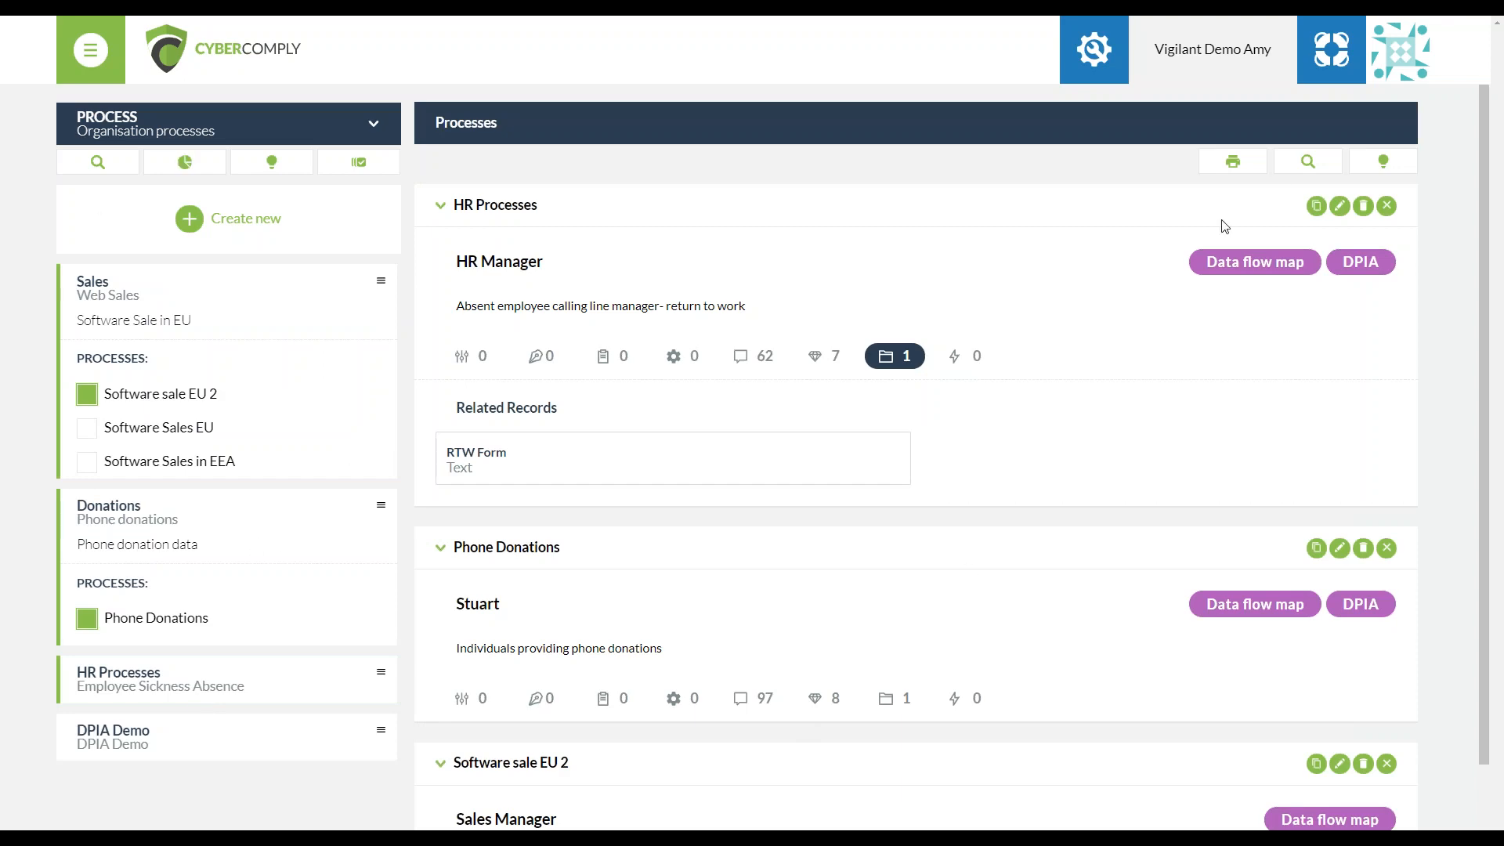
# Open the print preview of the process report and examine the HR Processes section's details, assets and records
pyautogui.click(1247, 169)
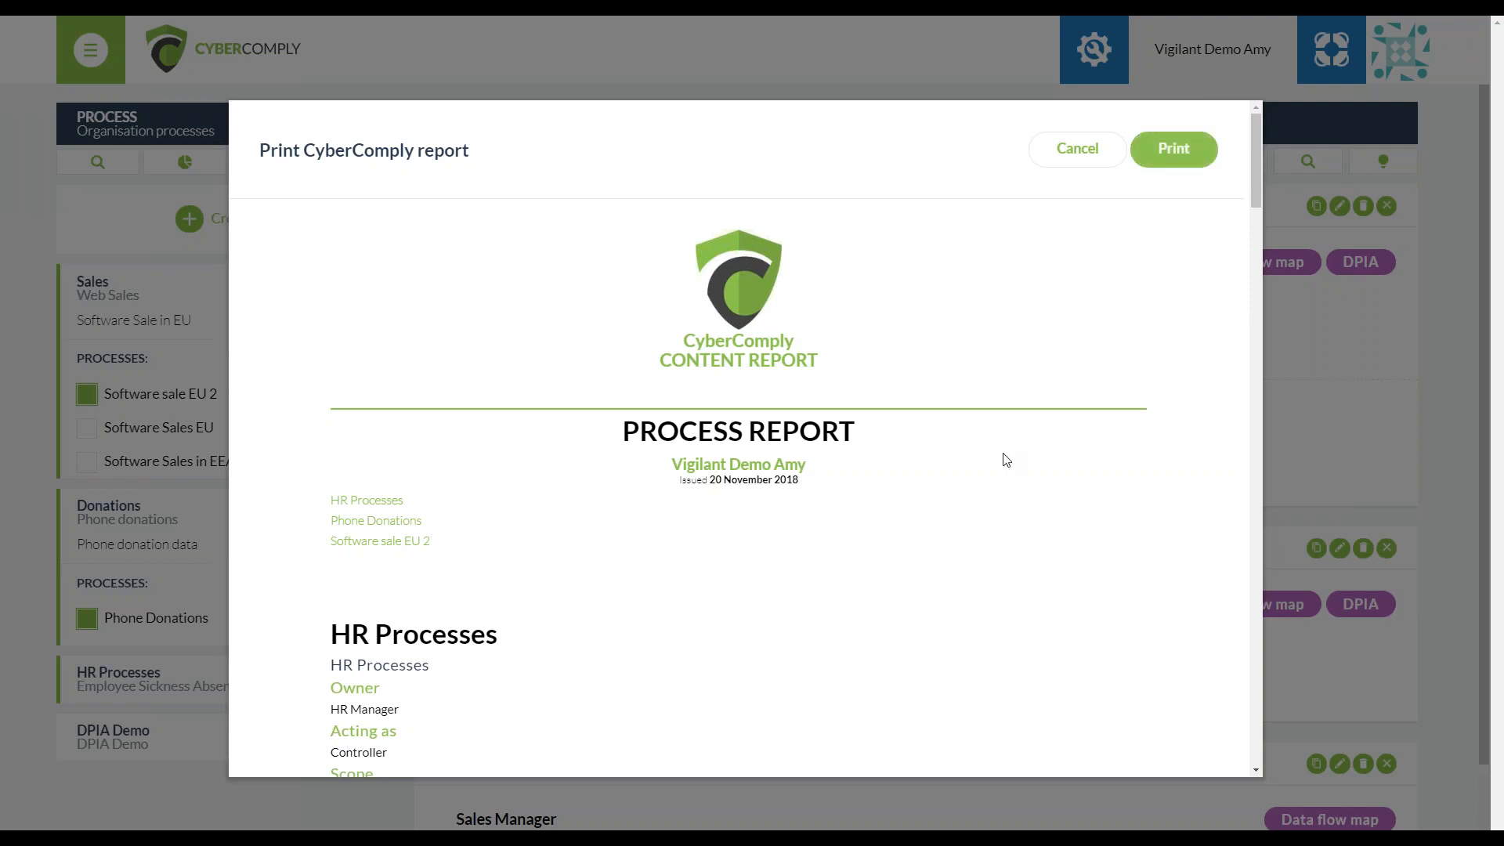
pyautogui.scroll(-5, 1005, 456)
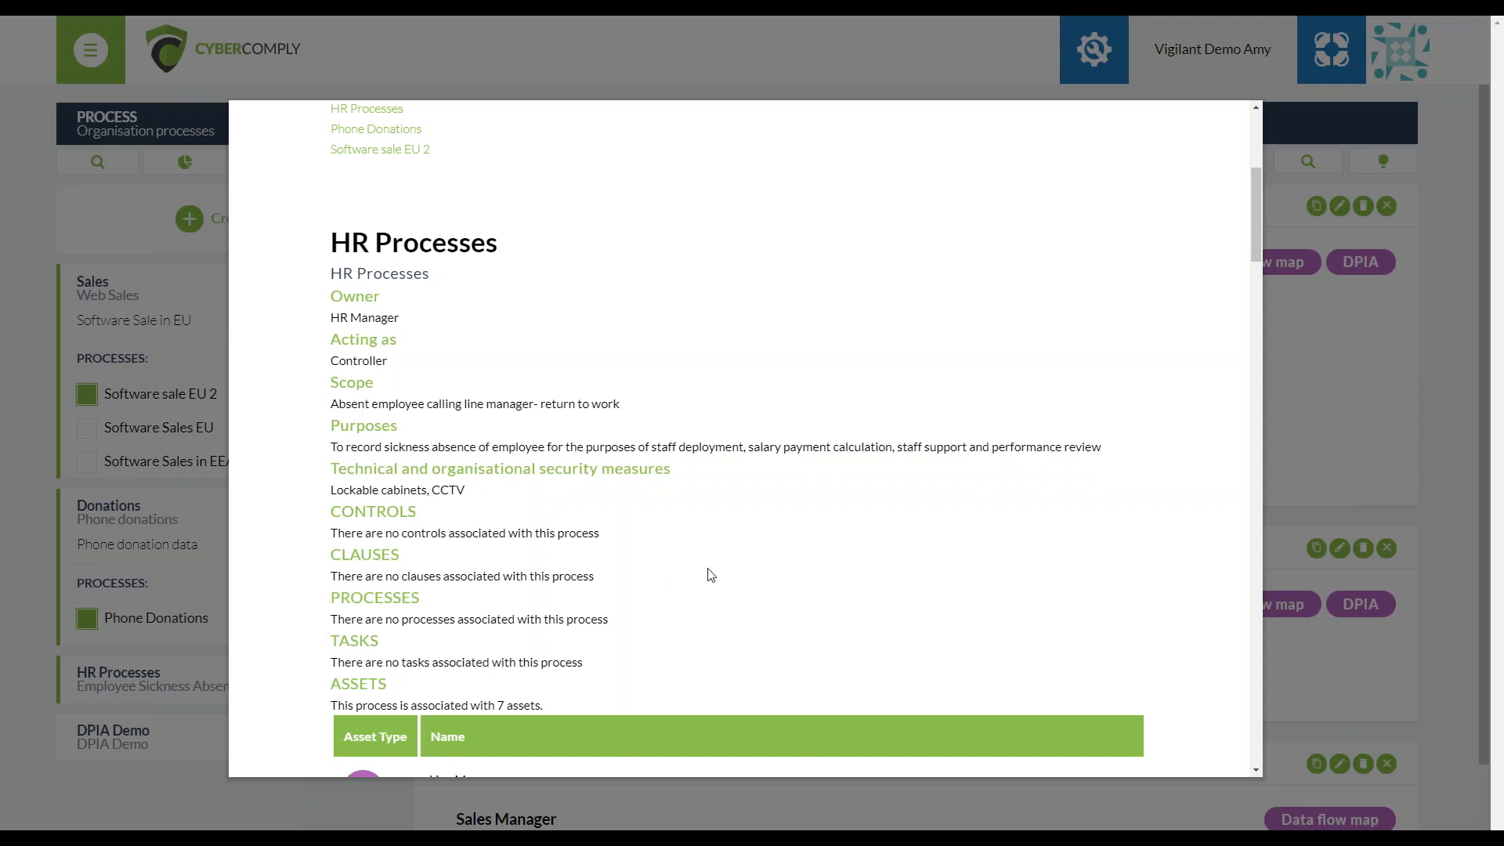
pyautogui.scroll(-1, 672, 595)
pyautogui.scroll(-5, 671, 596)
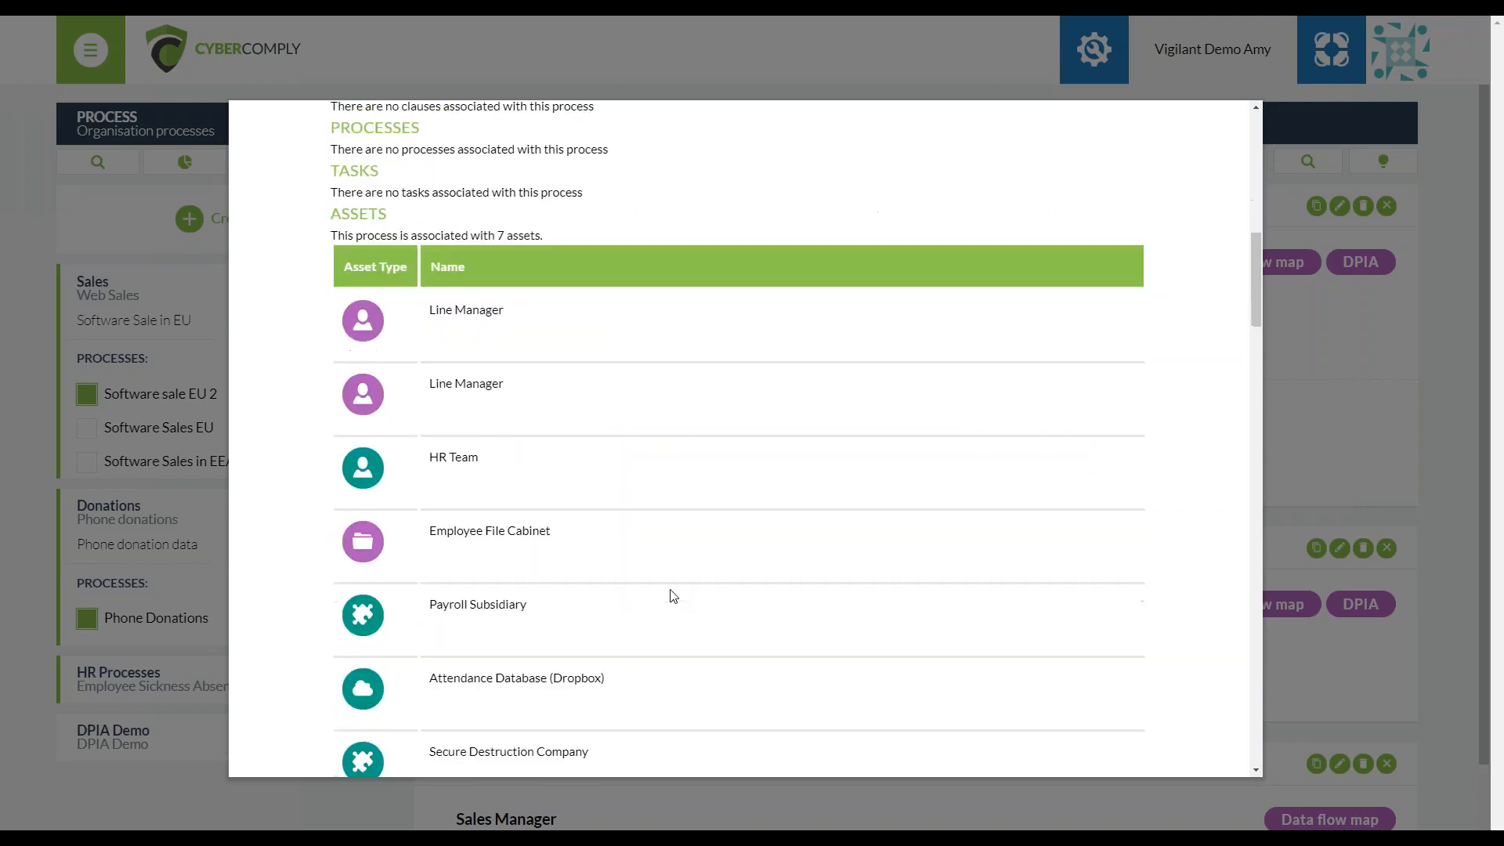
pyautogui.scroll(-6, 476, 574)
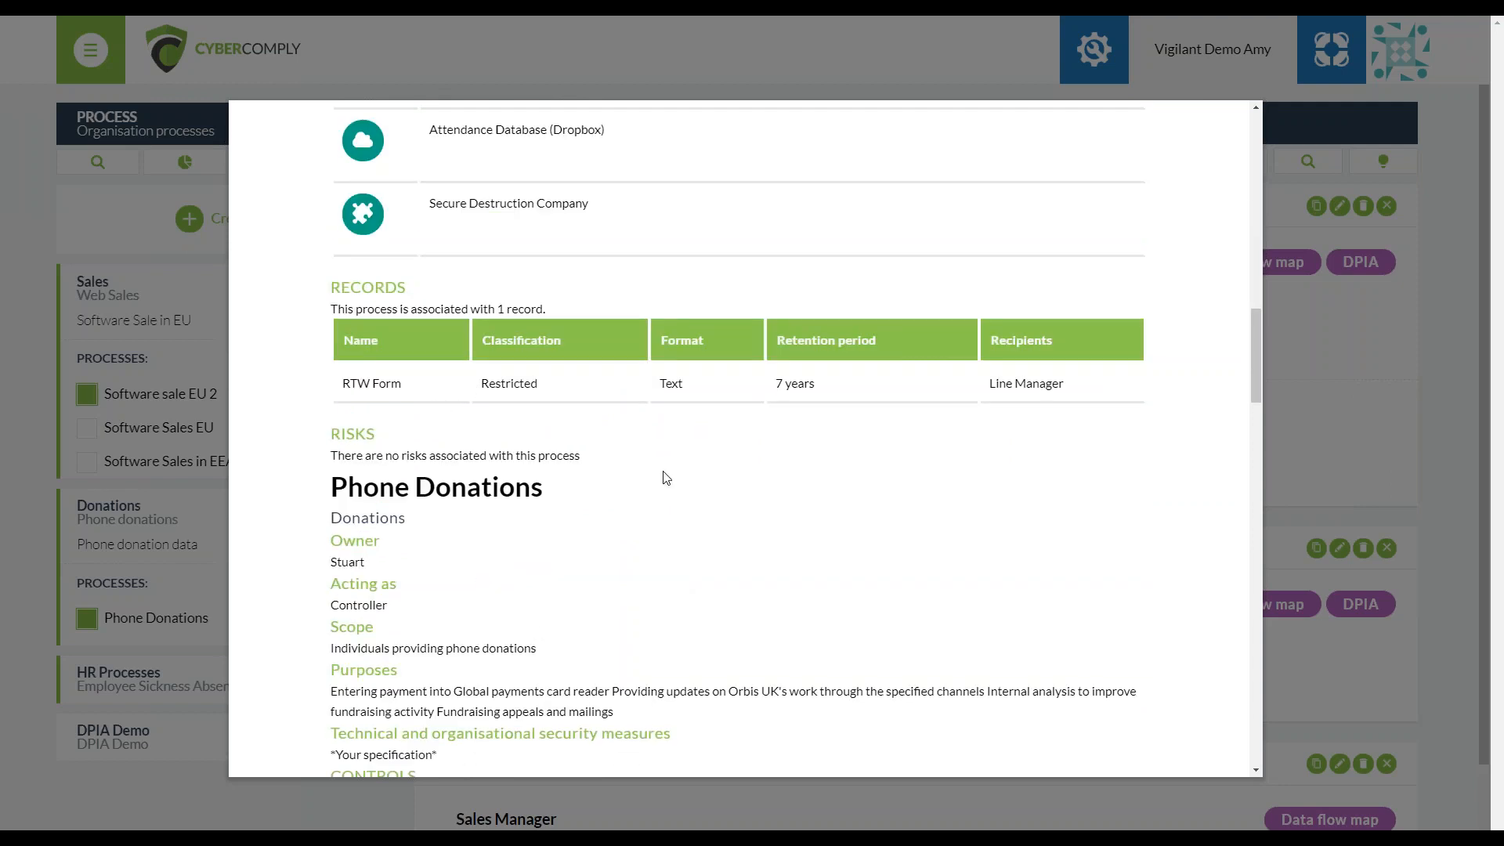
# Examine the report's Phone Donations and Software sale EU 2 sections, return to its beginning, and cancel the print preview
pyautogui.scroll(-4, 661, 477)
pyautogui.scroll(-3, 571, 364)
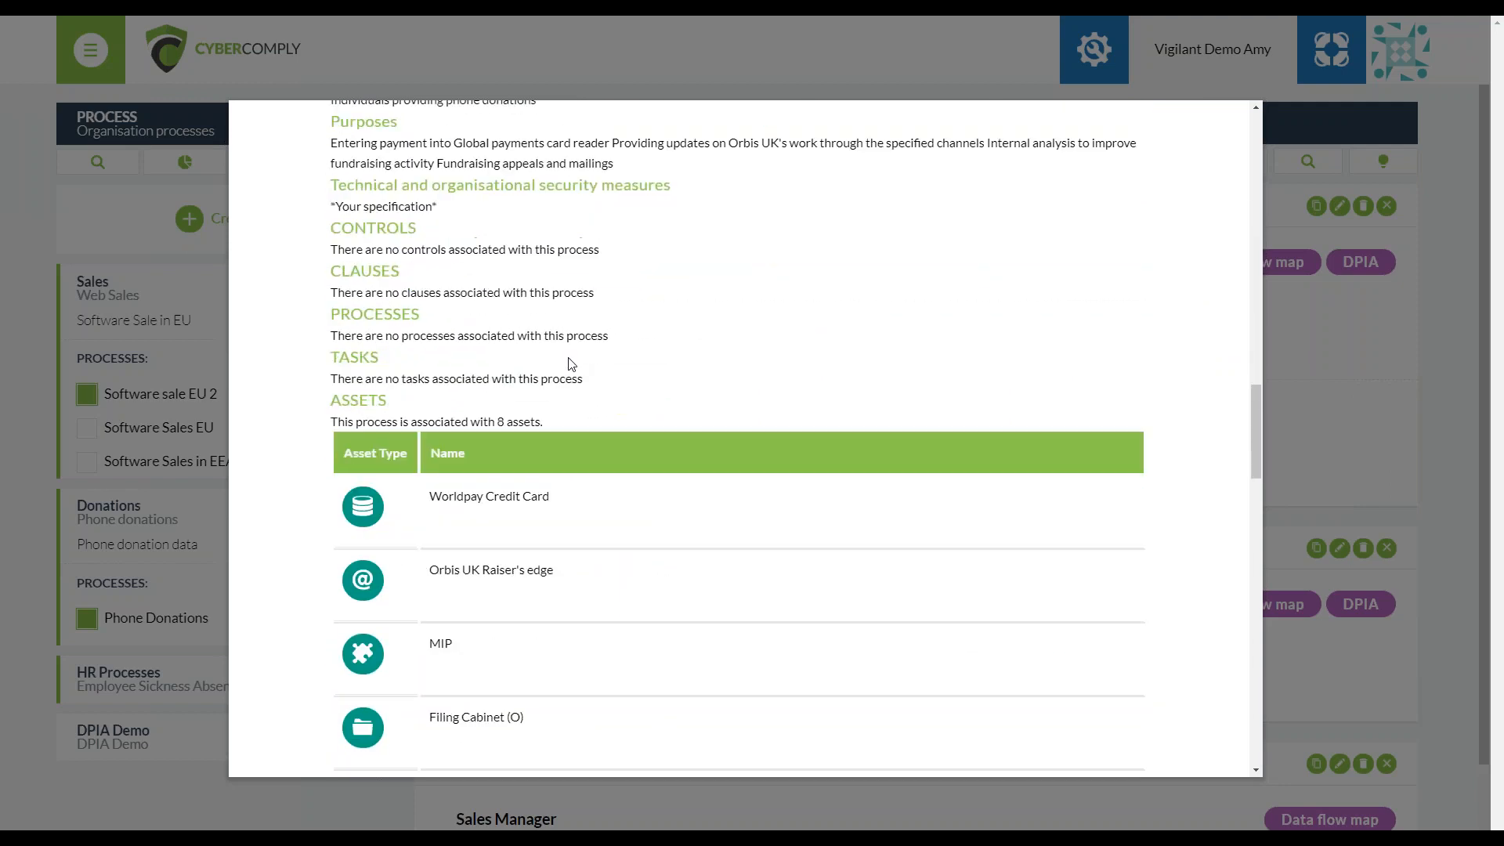
pyautogui.scroll(-7, 570, 364)
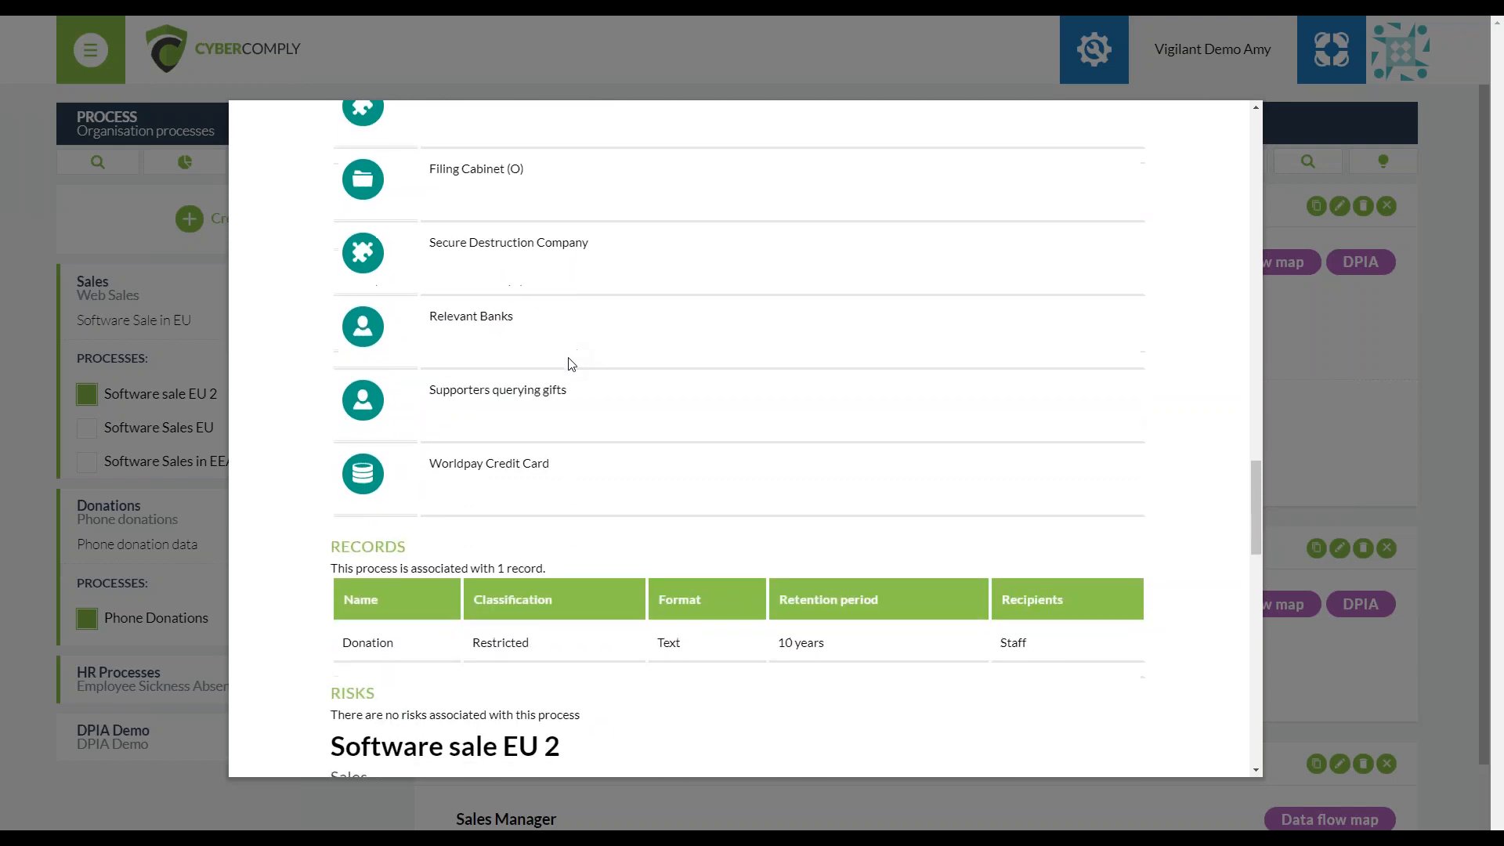
pyautogui.scroll(-12, 571, 363)
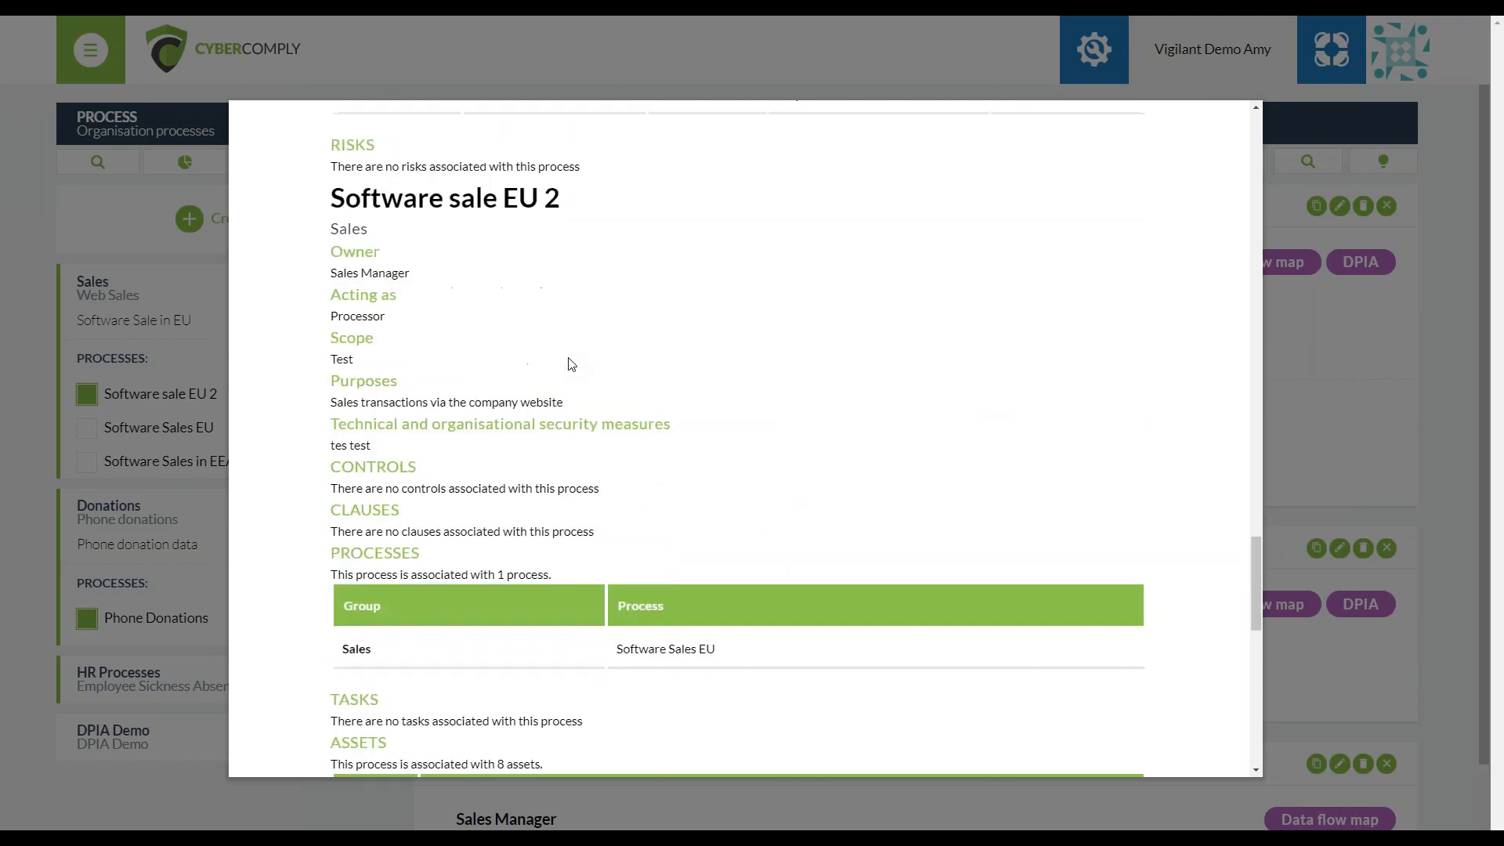
pyautogui.scroll(-3, 570, 364)
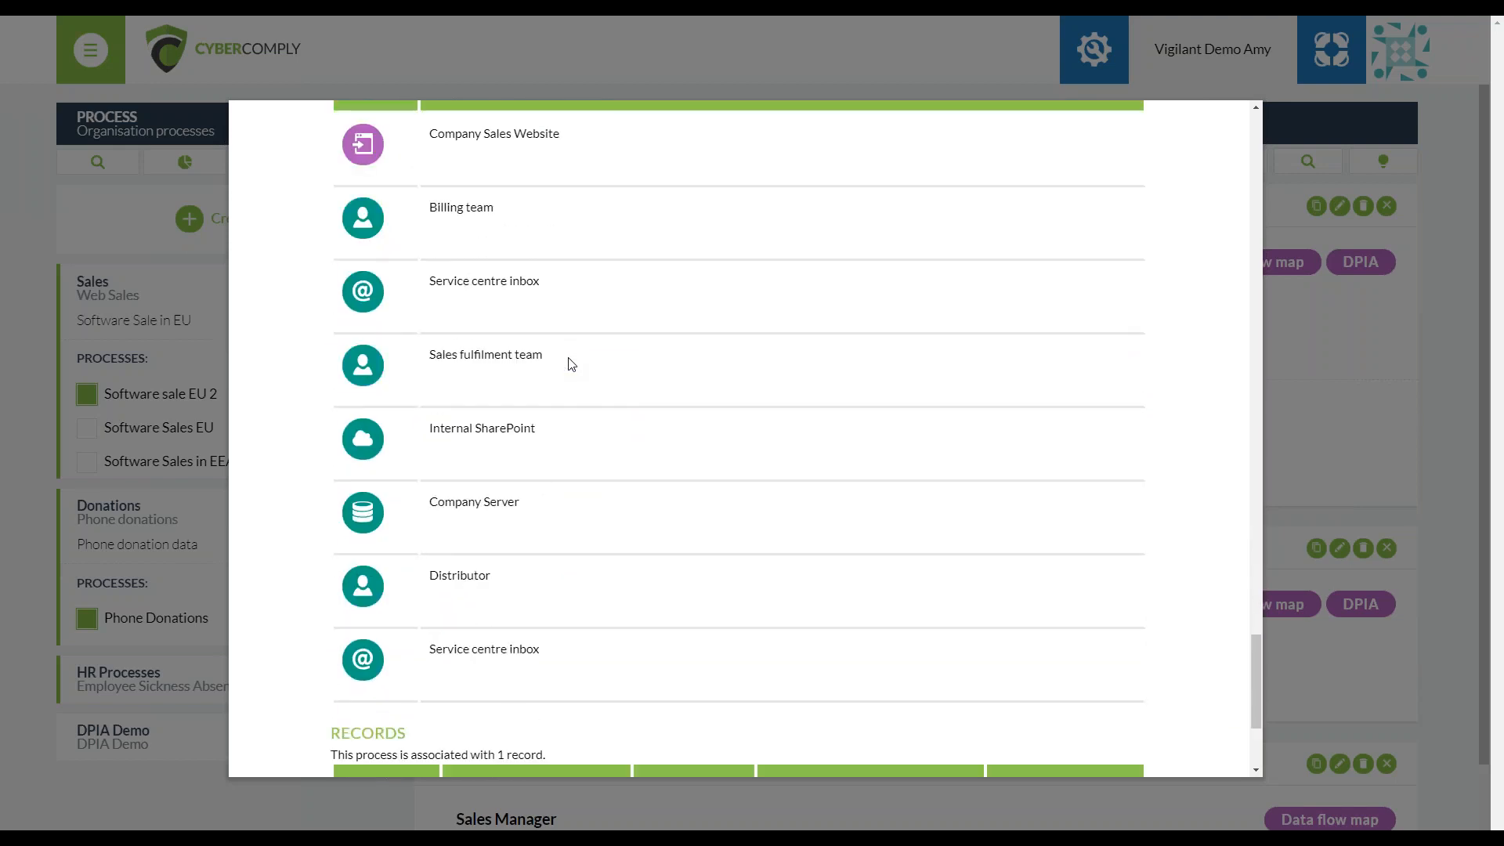
pyautogui.scroll(-3, 571, 363)
pyautogui.scroll(18, 571, 363)
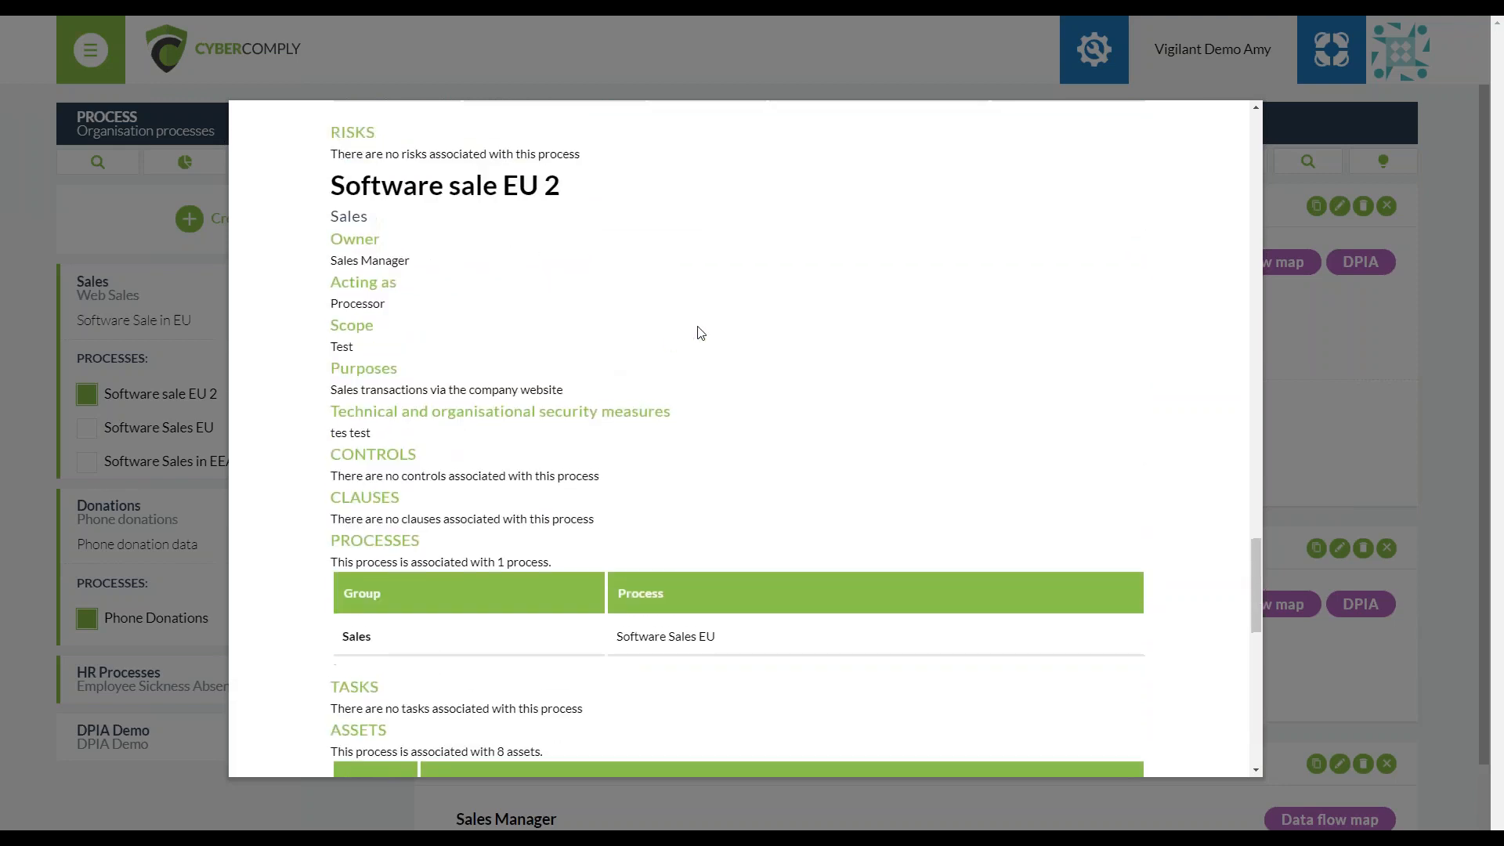
pyautogui.moveTo(1253, 506); pyautogui.dragTo(1253, 126)
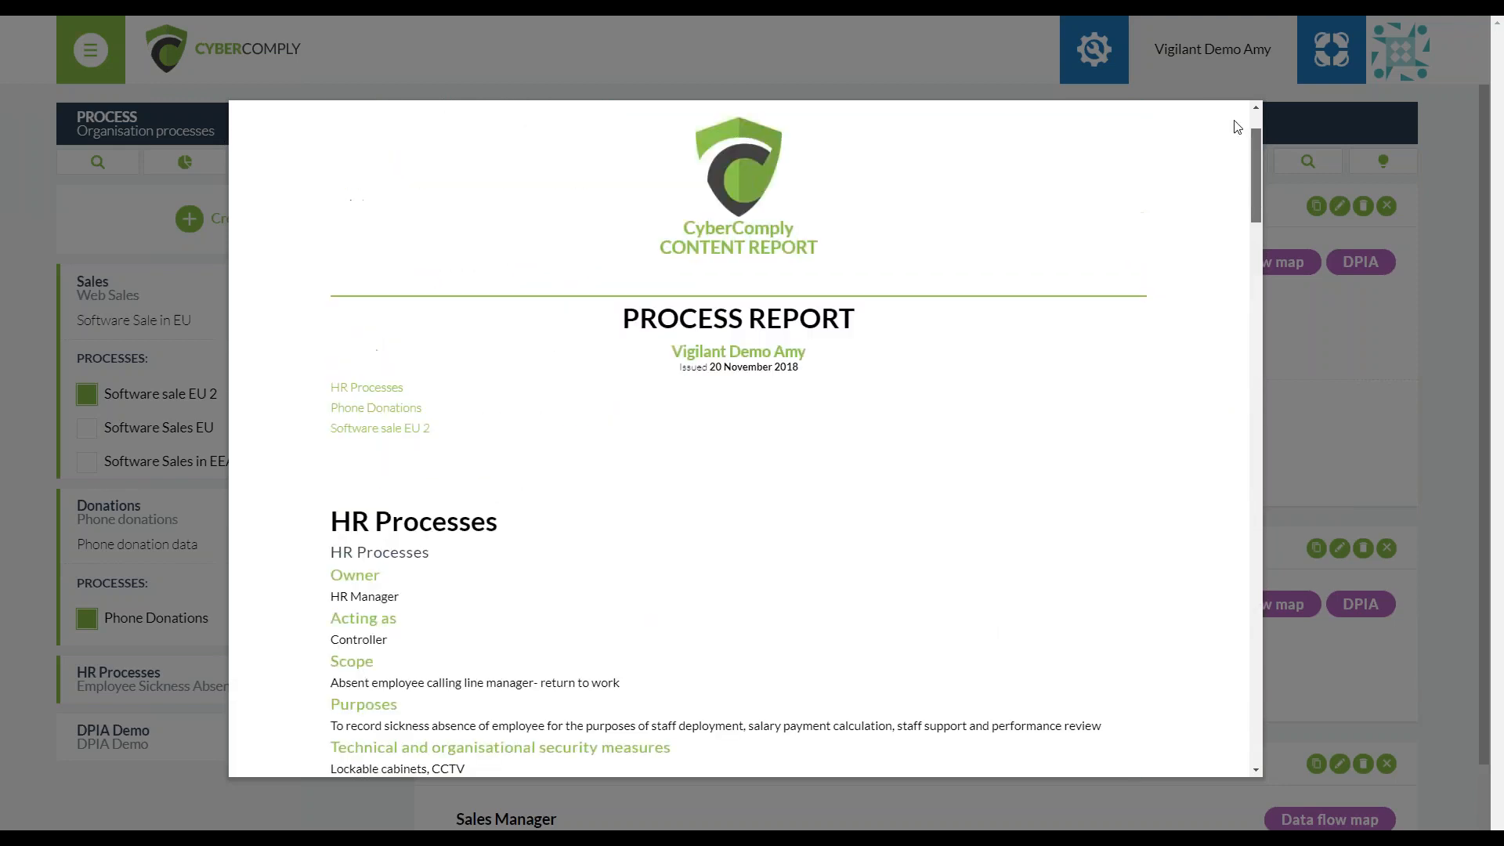
pyautogui.click(1081, 151)
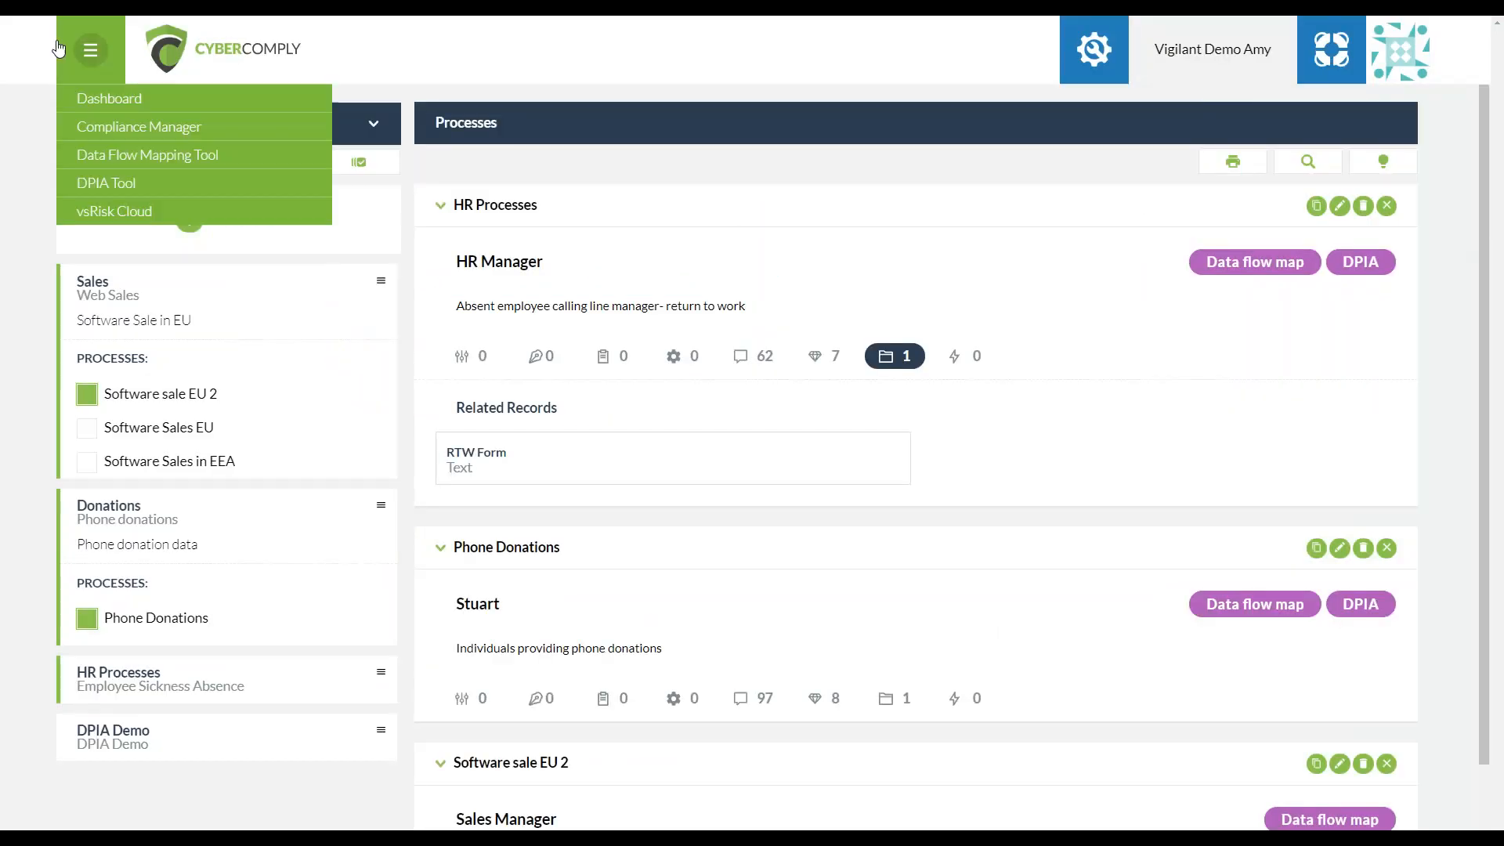